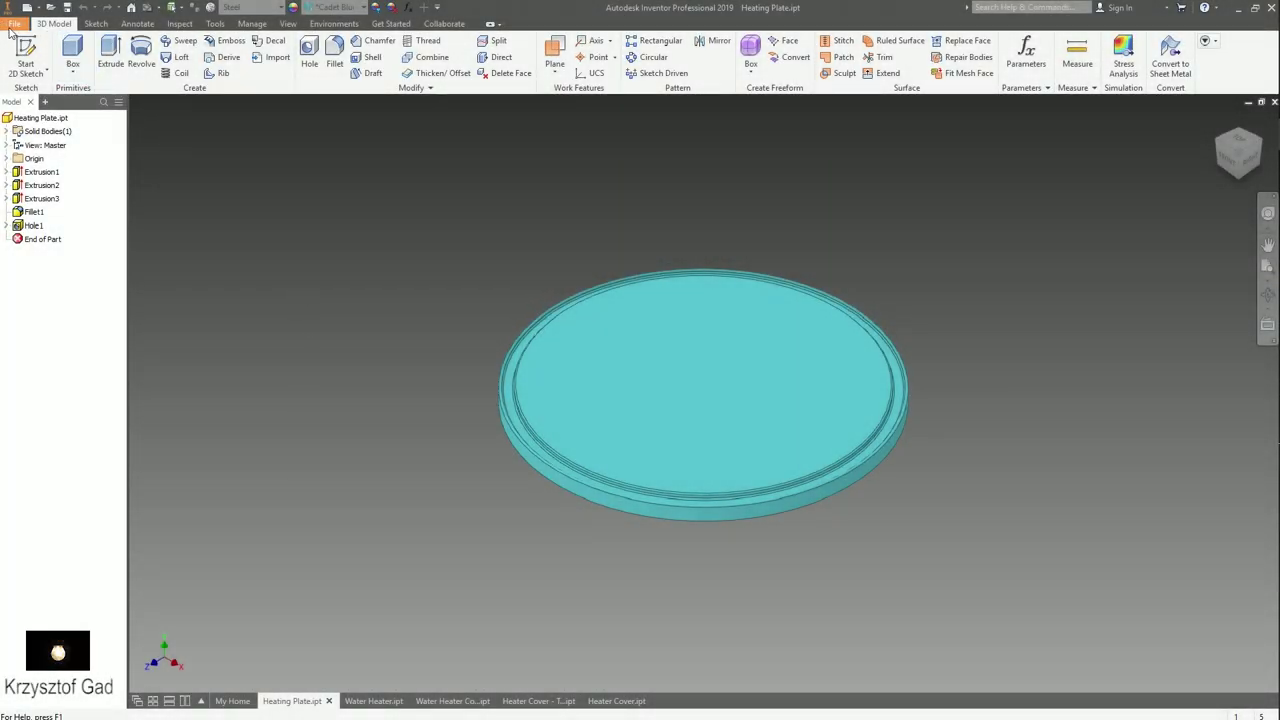
- Create a new drawing (Drawing7) and change Sheet:1 to A4 size through Edit Sheet
click(13, 25)
mouse_move(44, 73)
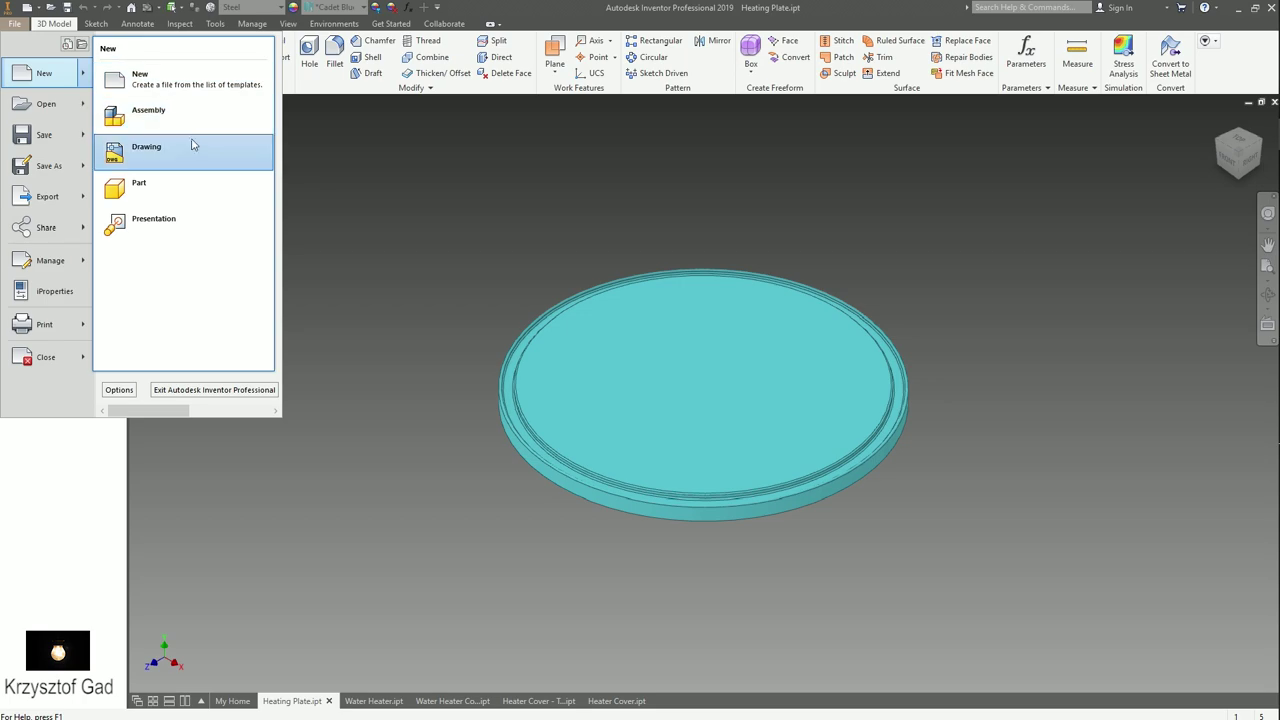
click(192, 145)
right_click(38, 145)
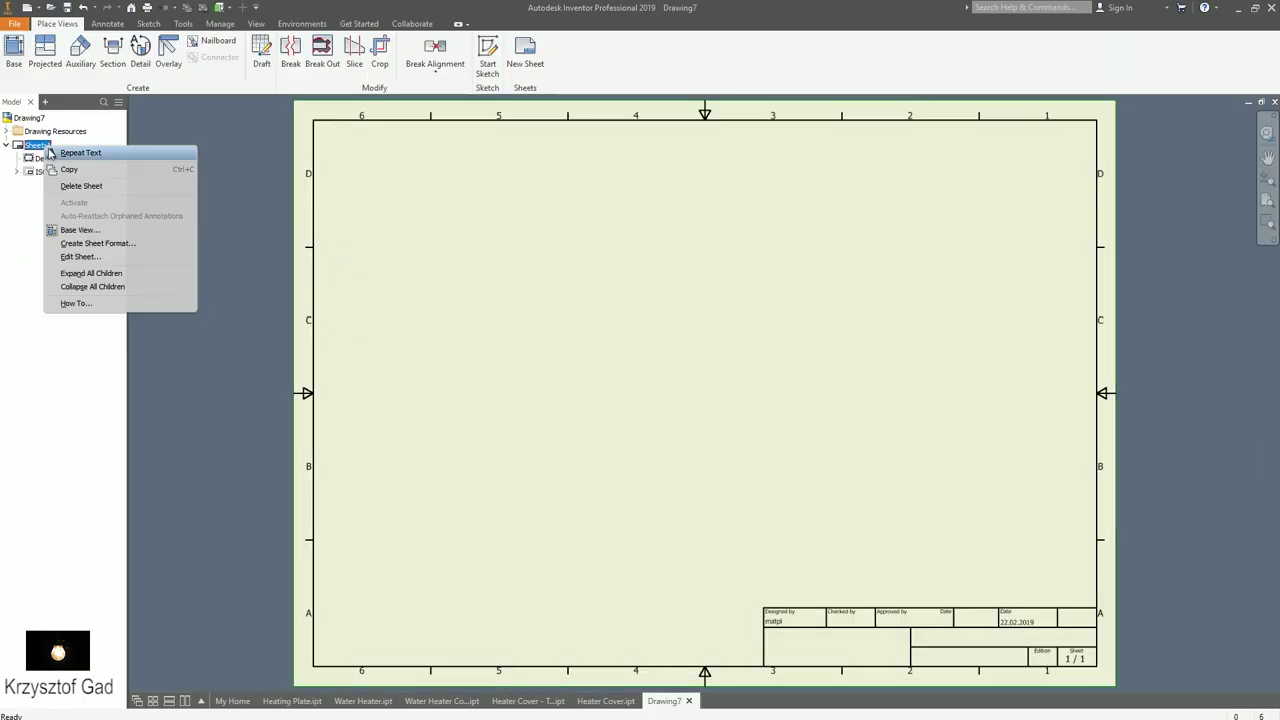
click(80, 257)
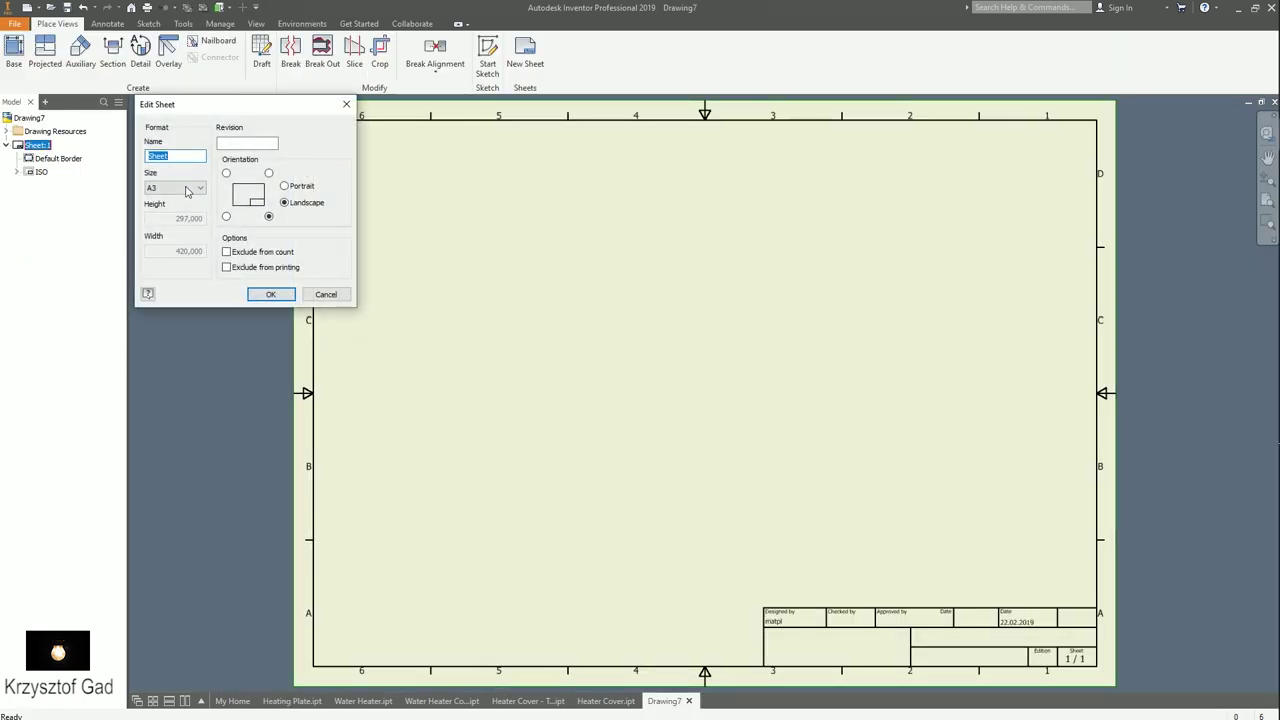
click(185, 190)
click(190, 244)
click(272, 294)
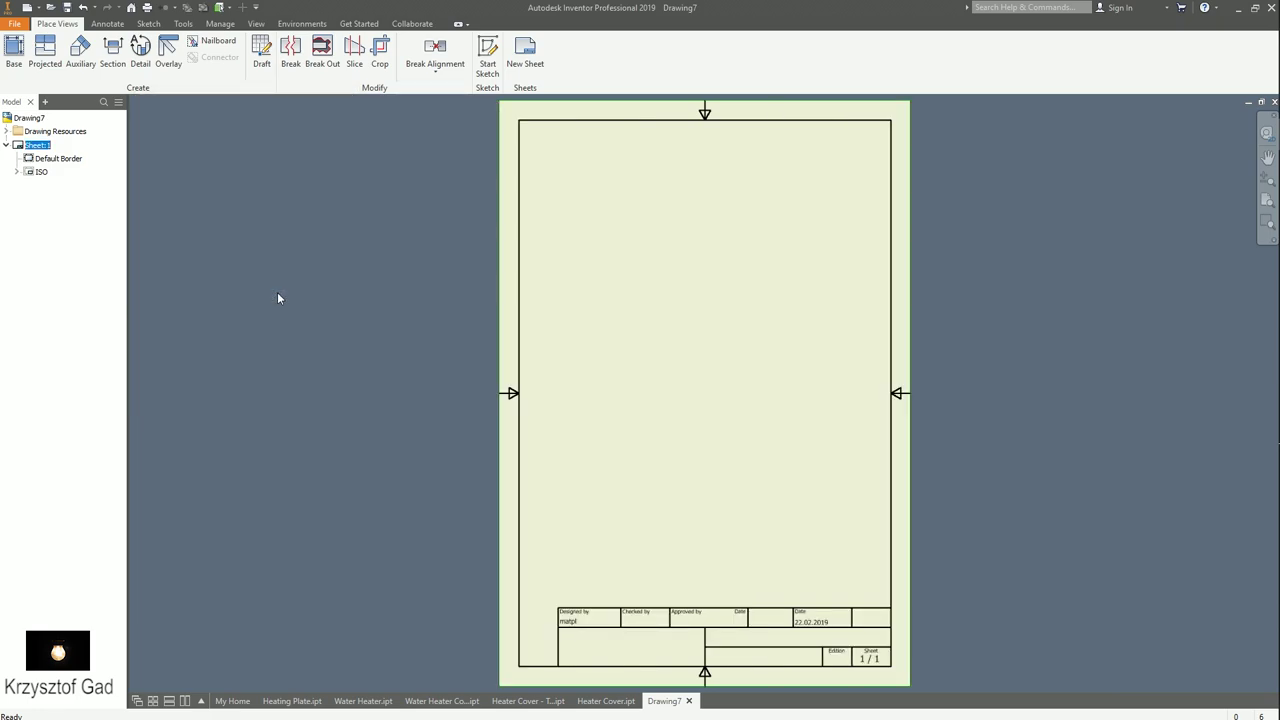
- Place a 1:1 Heating Plate base view from the bottom, rotated a quarter turn
click(14, 52)
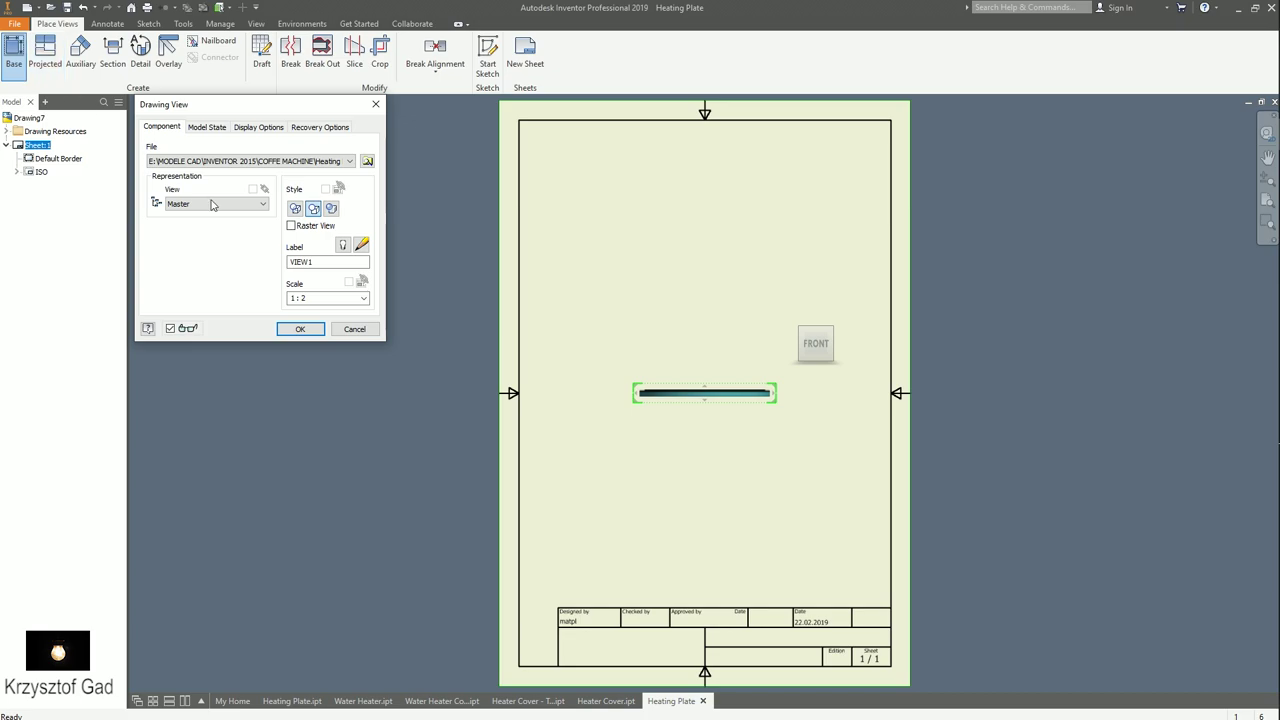
click(358, 297)
click(353, 335)
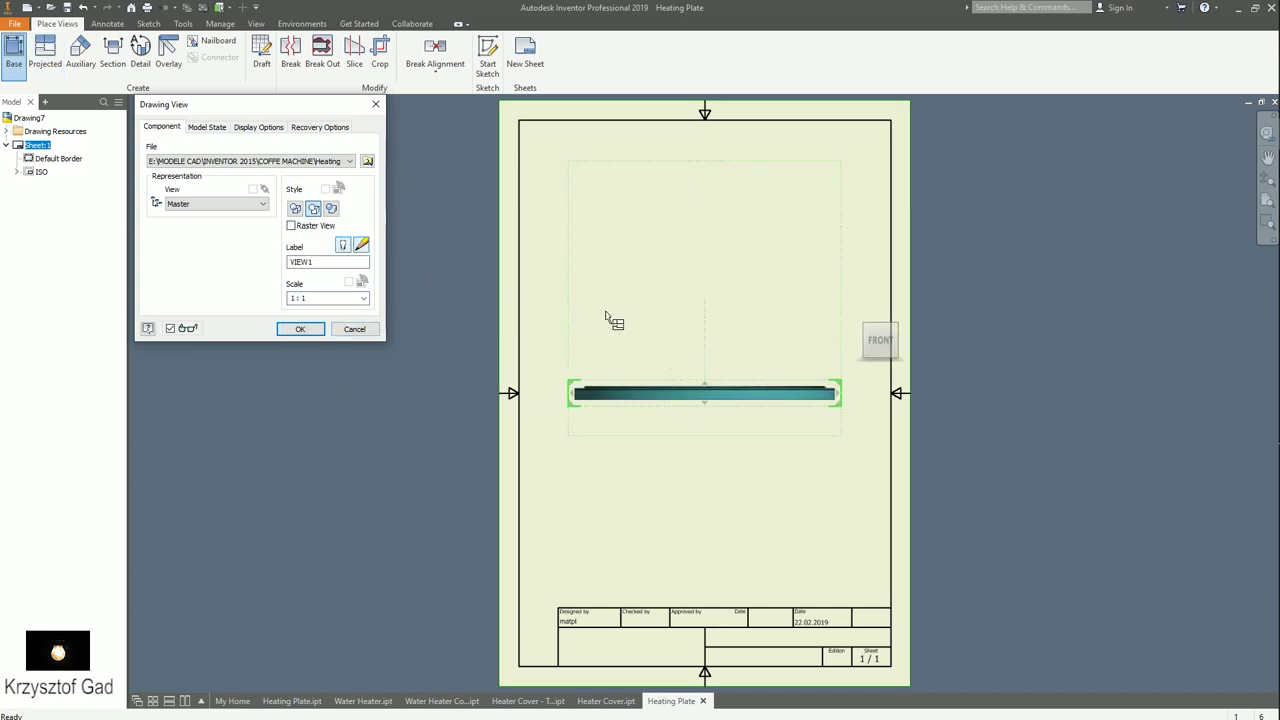
mouse_move(880, 340)
click(881, 366)
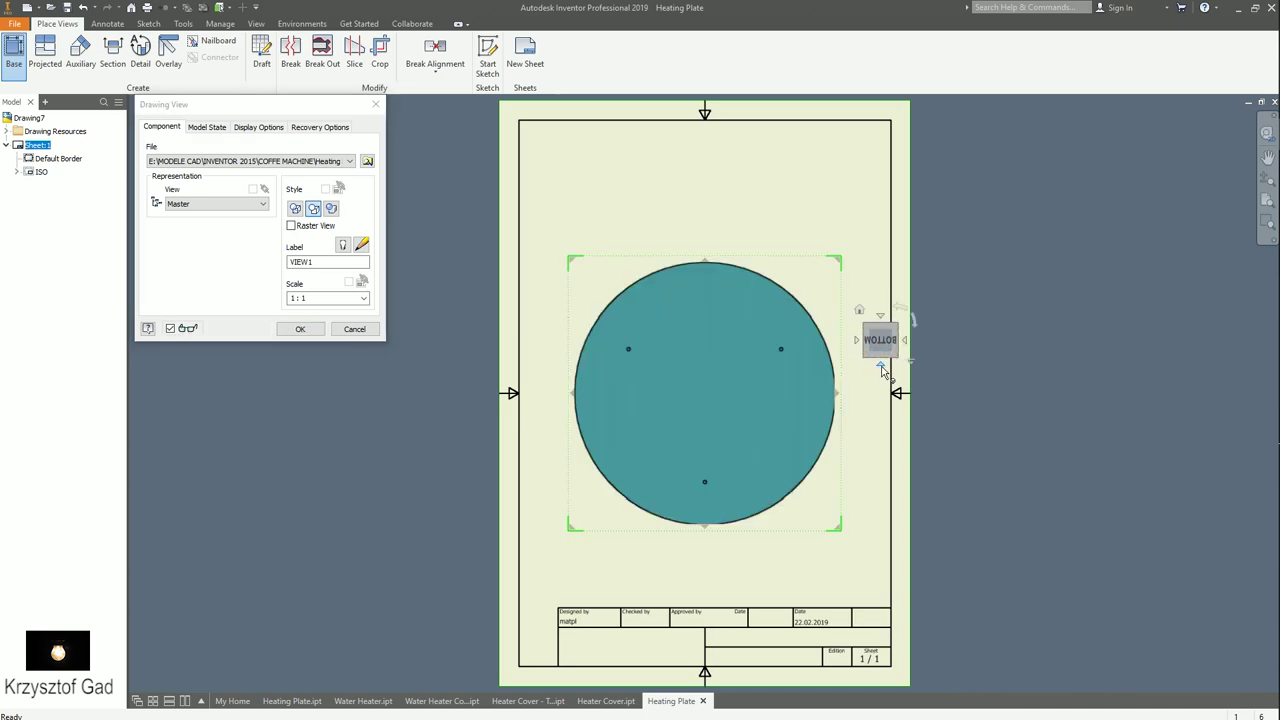
click(897, 186)
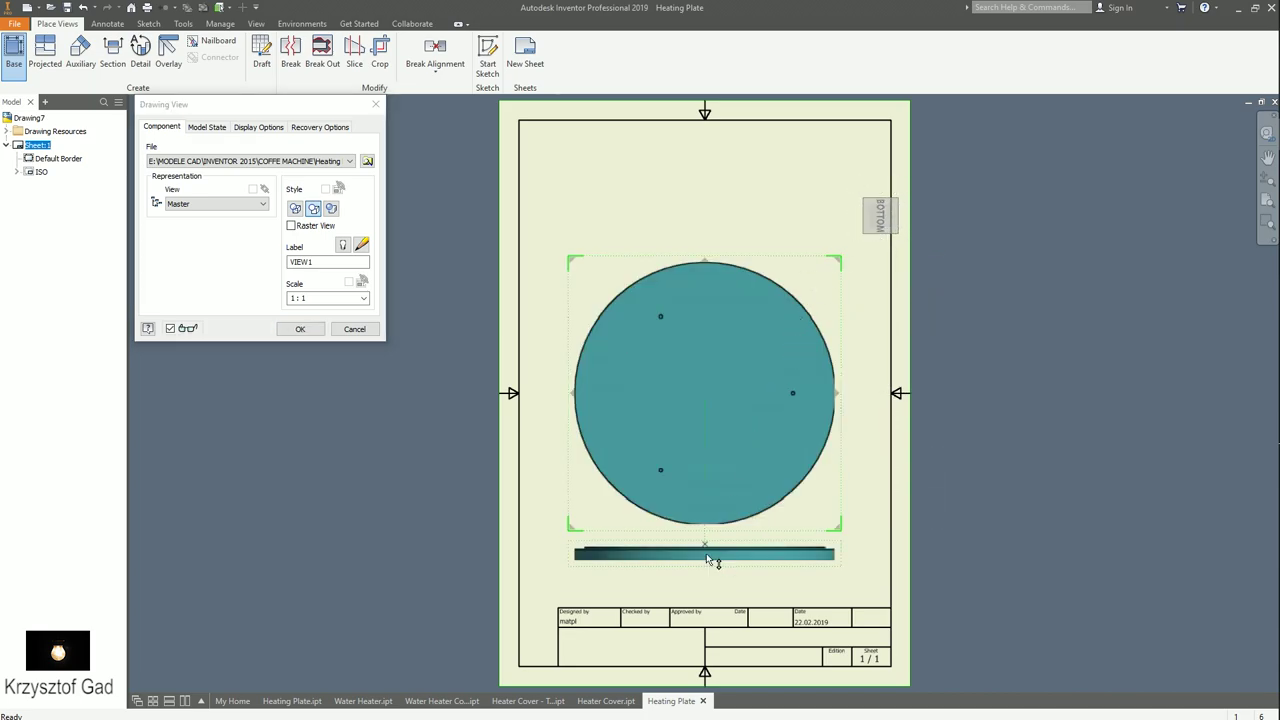
right_click(678, 550)
- Create the circular and side views, then move the circular view higher on the sheet
click(756, 550)
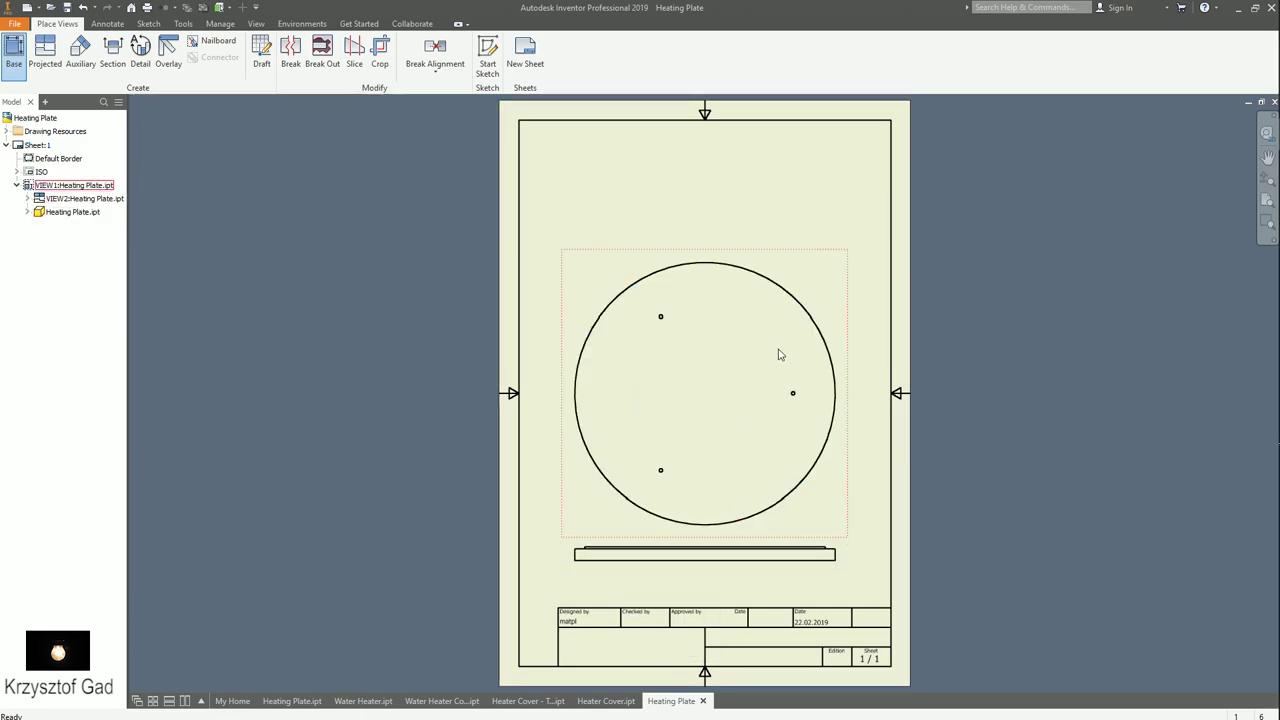
drag(822, 257, 818, 144)
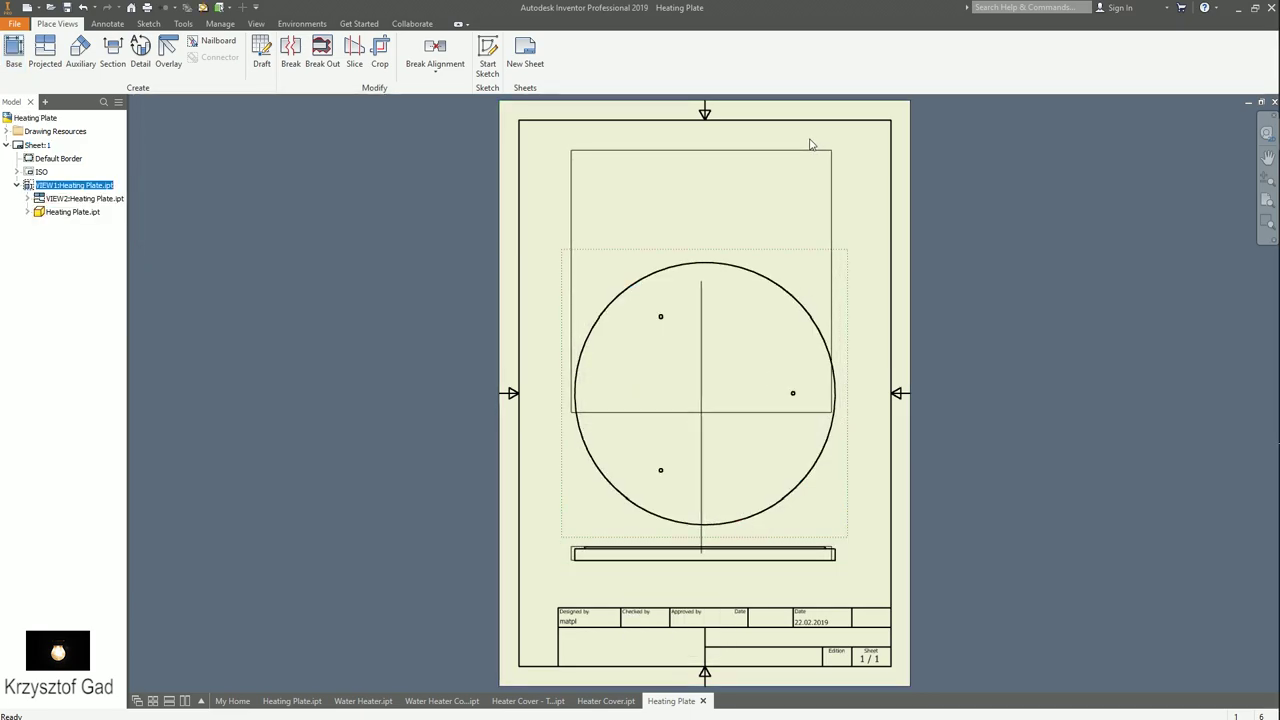
scroll(818, 144, up, 3)
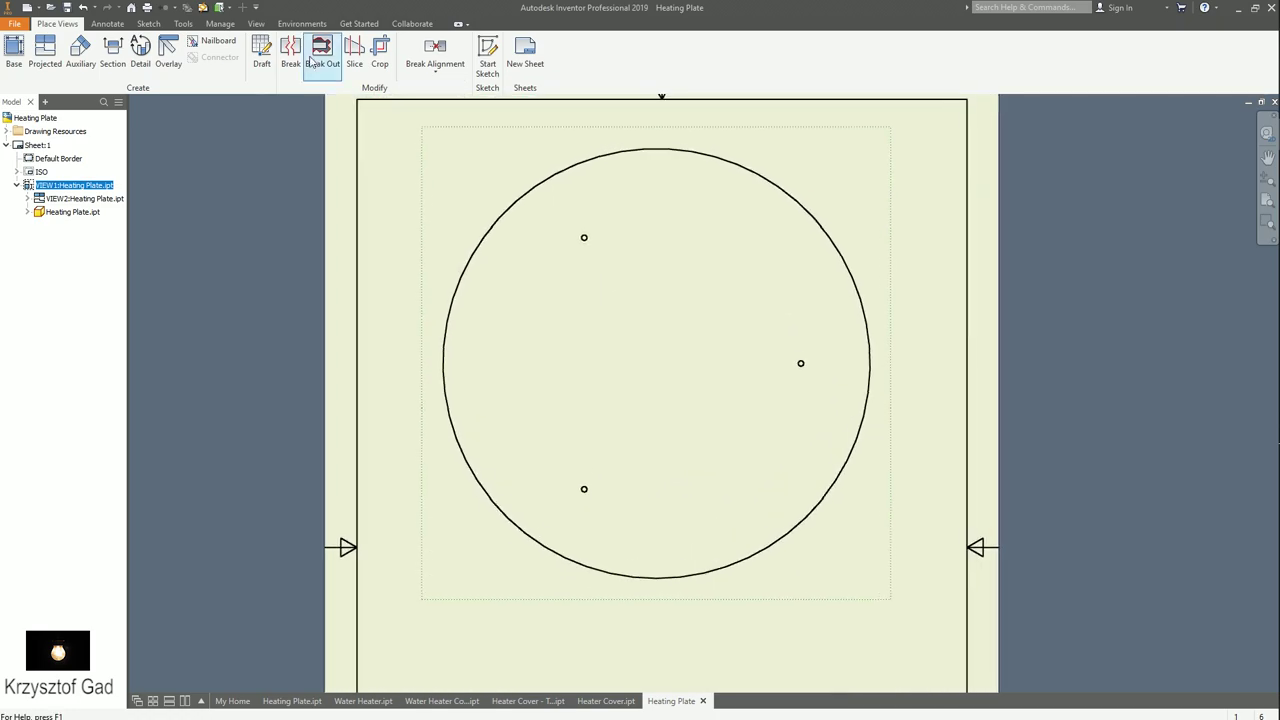
- Add centre marks to the plate circle and its holes
click(108, 23)
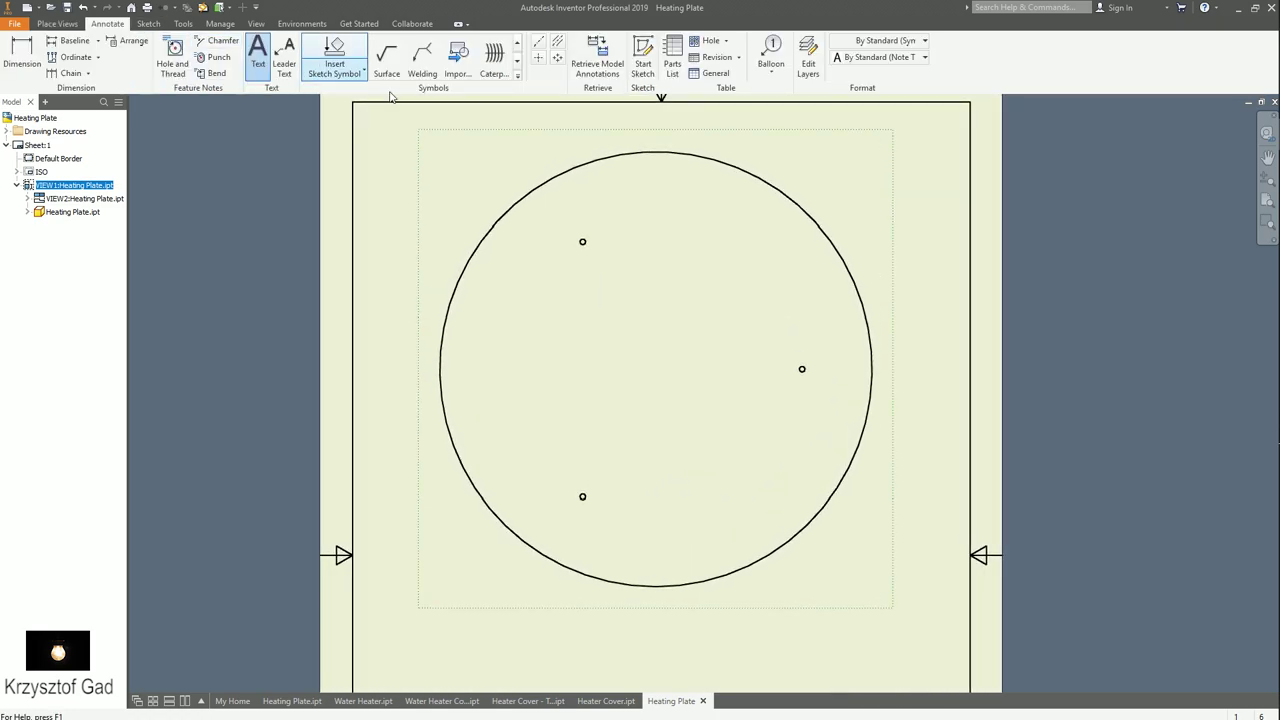
click(539, 57)
click(567, 203)
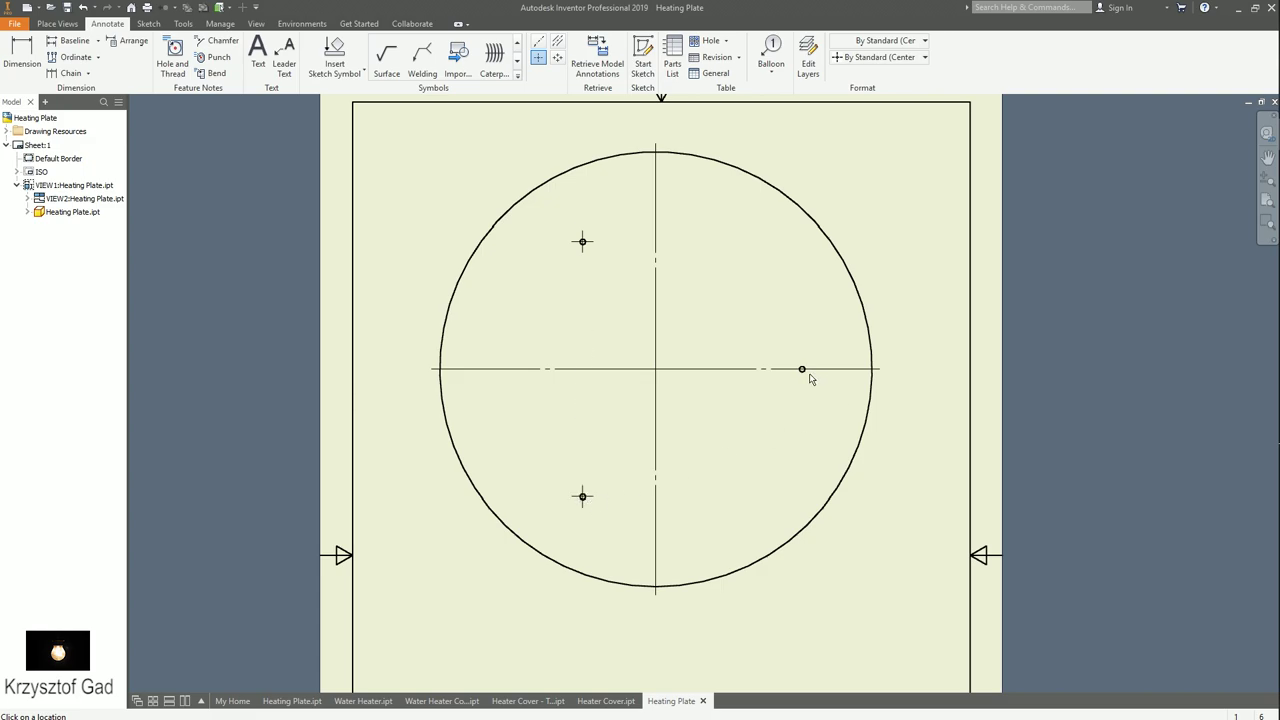
click(148, 23)
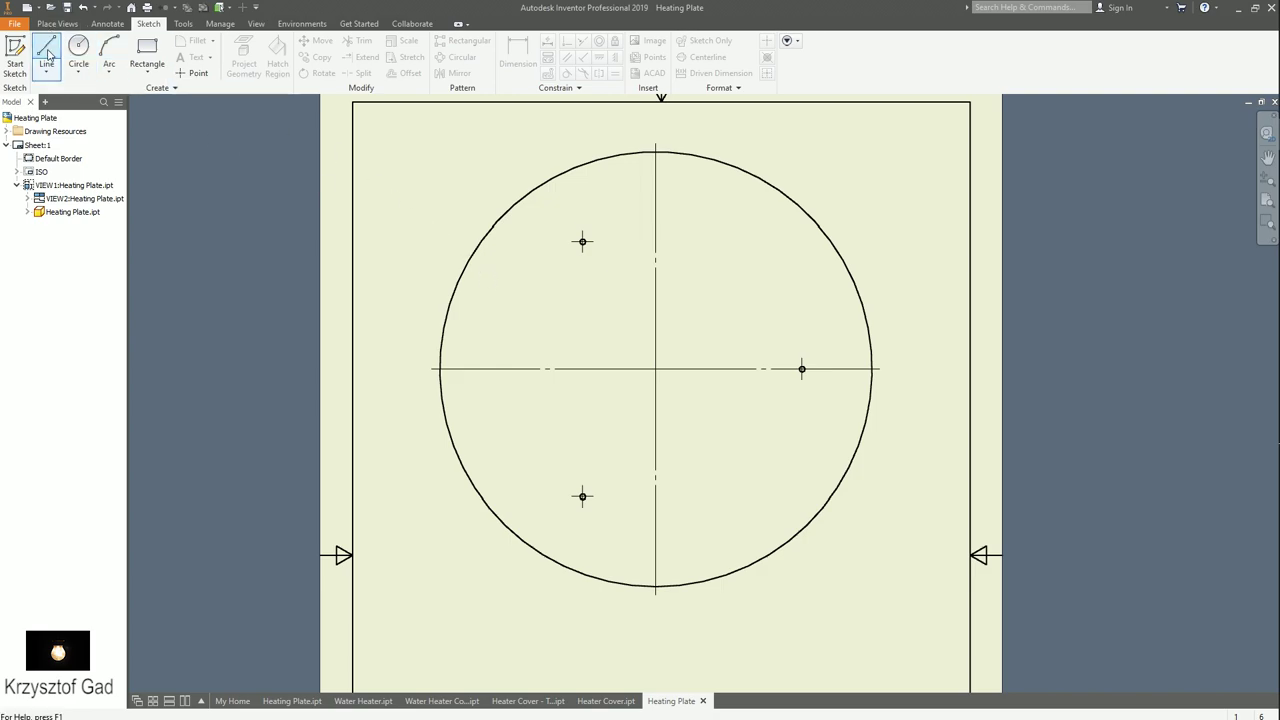
- Sketch a helper line from the plate centre to the upper-left hole
click(48, 55)
click(526, 322)
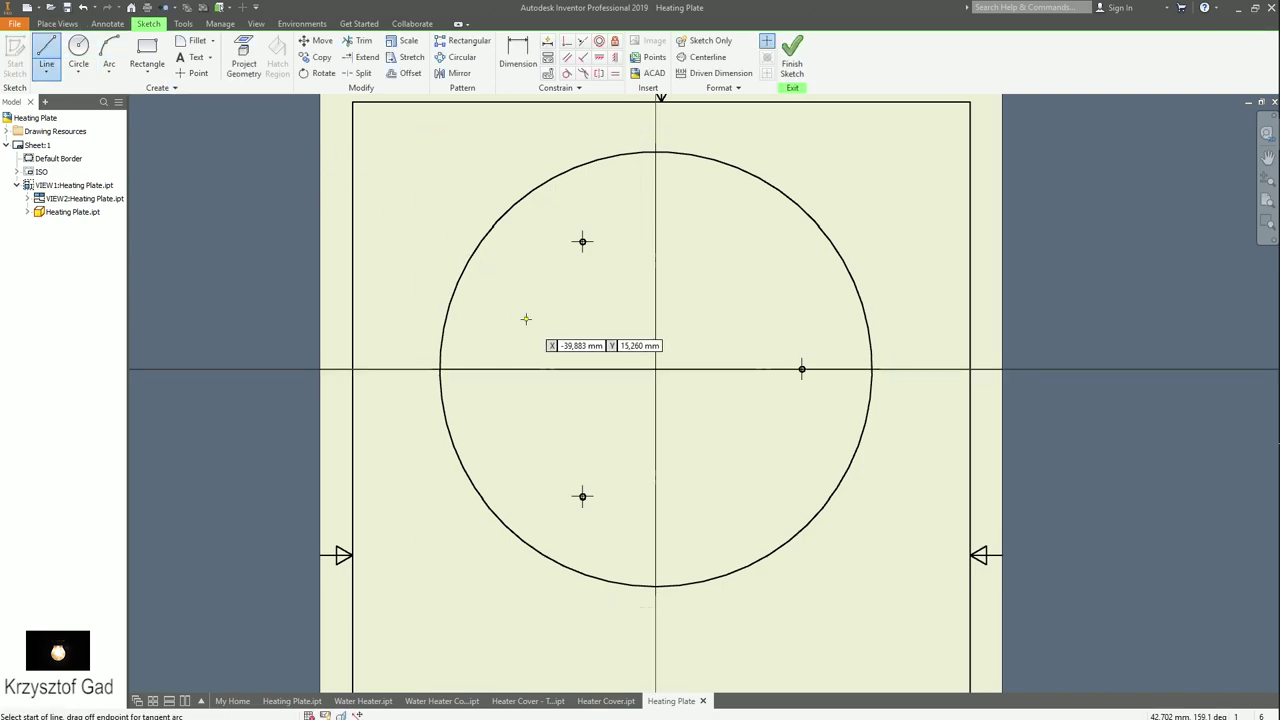
click(655, 368)
scroll(640, 380, up, 4)
scroll(563, 271, up, 3)
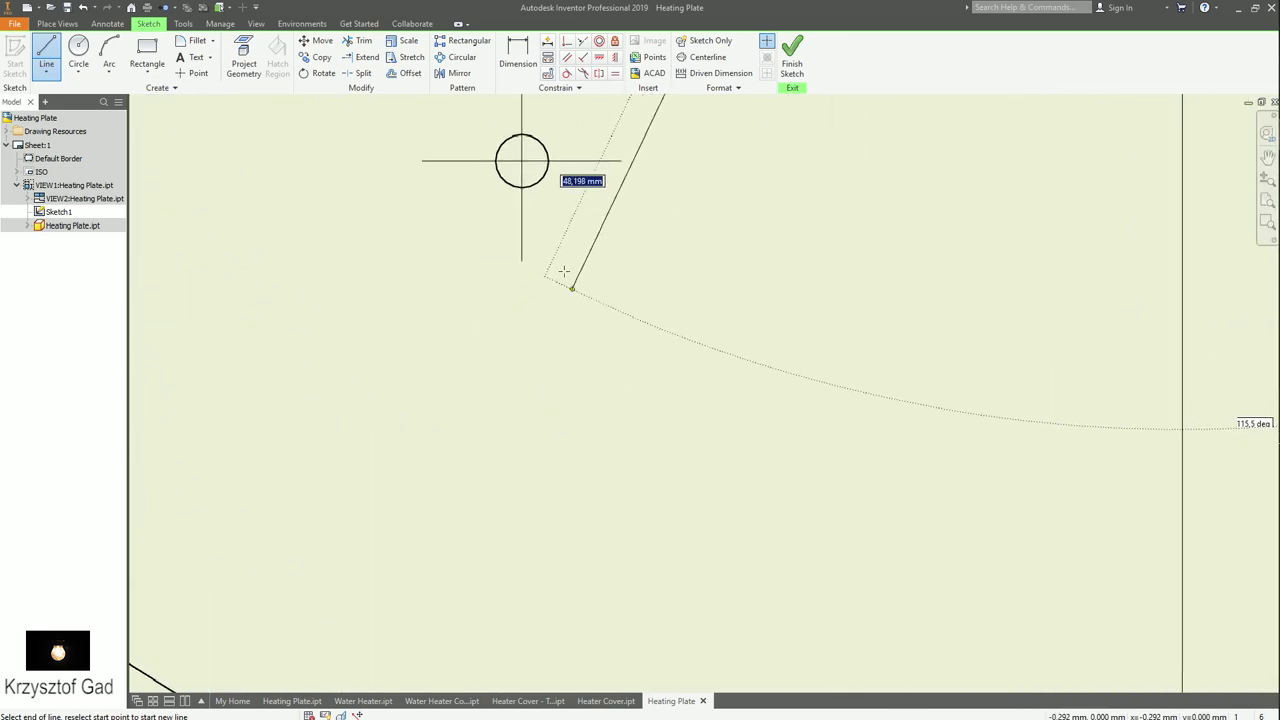
click(526, 165)
scroll(595, 330, down, 3)
right_click(595, 326)
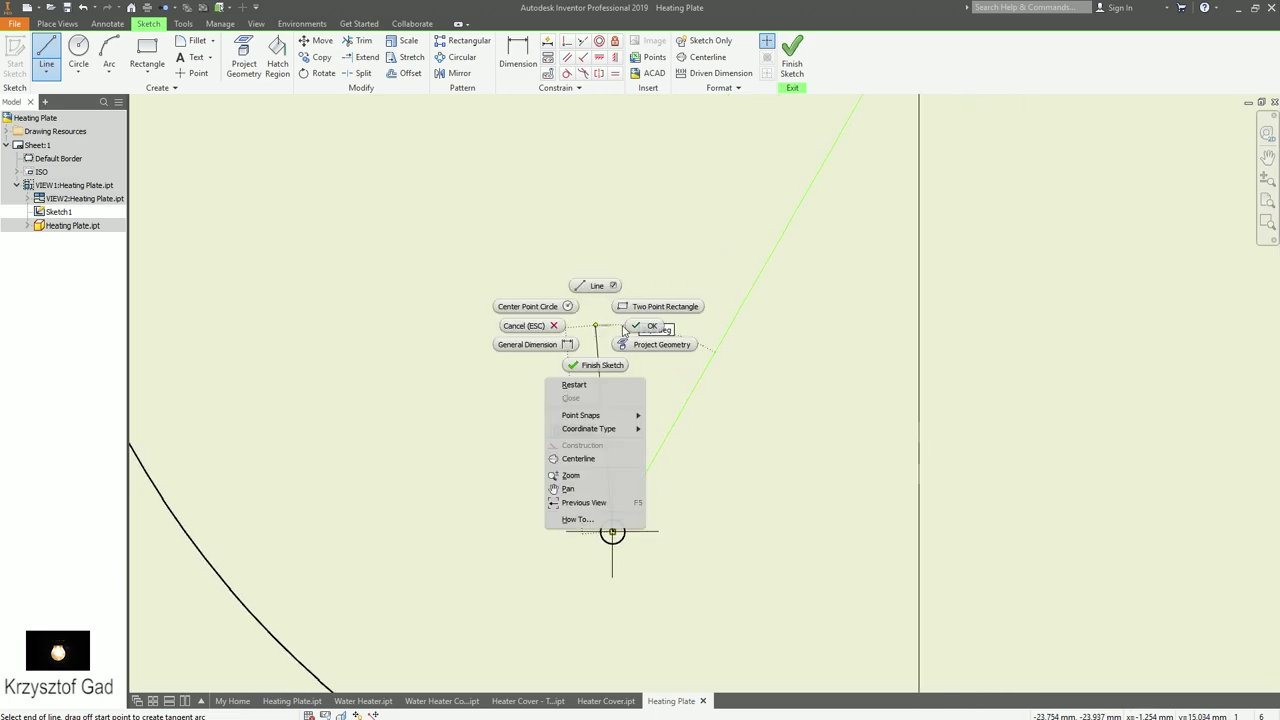
click(645, 325)
- Draw a second helper line from the plate centre to the lower-left hole and finish the sketch
right_click(609, 528)
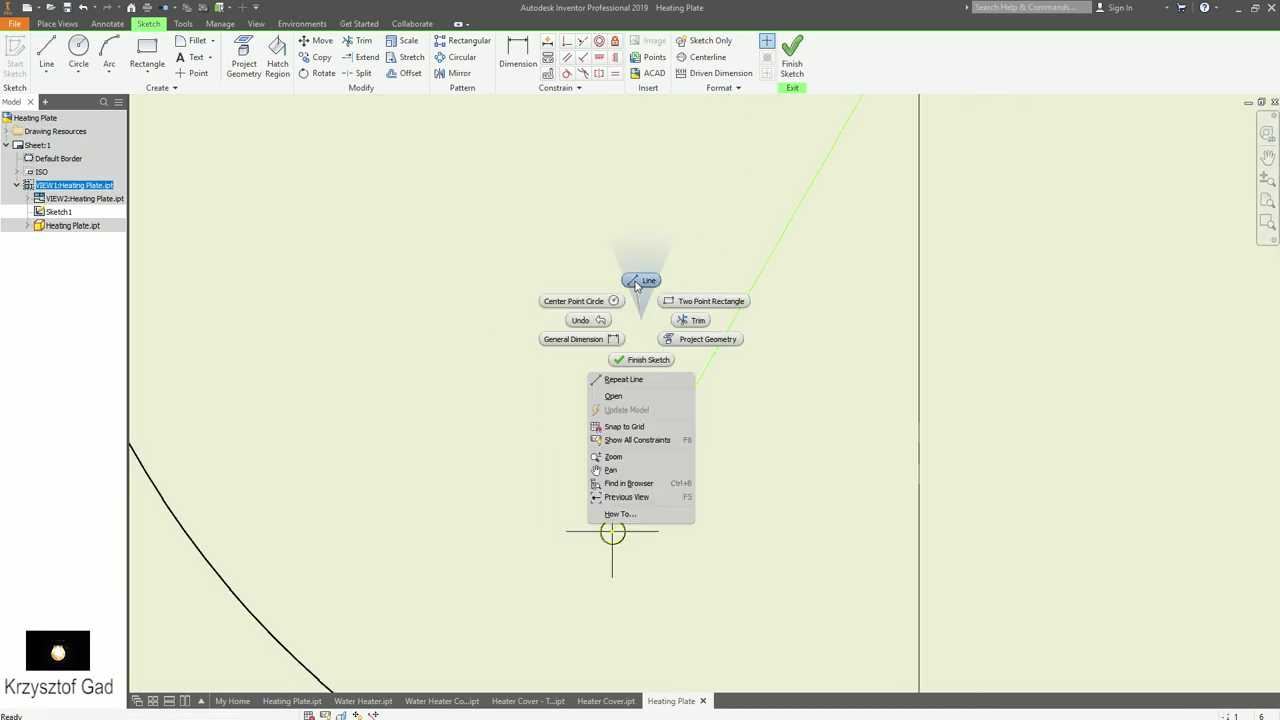
key(F5)
click(864, 420)
scroll(729, 334, up, 2)
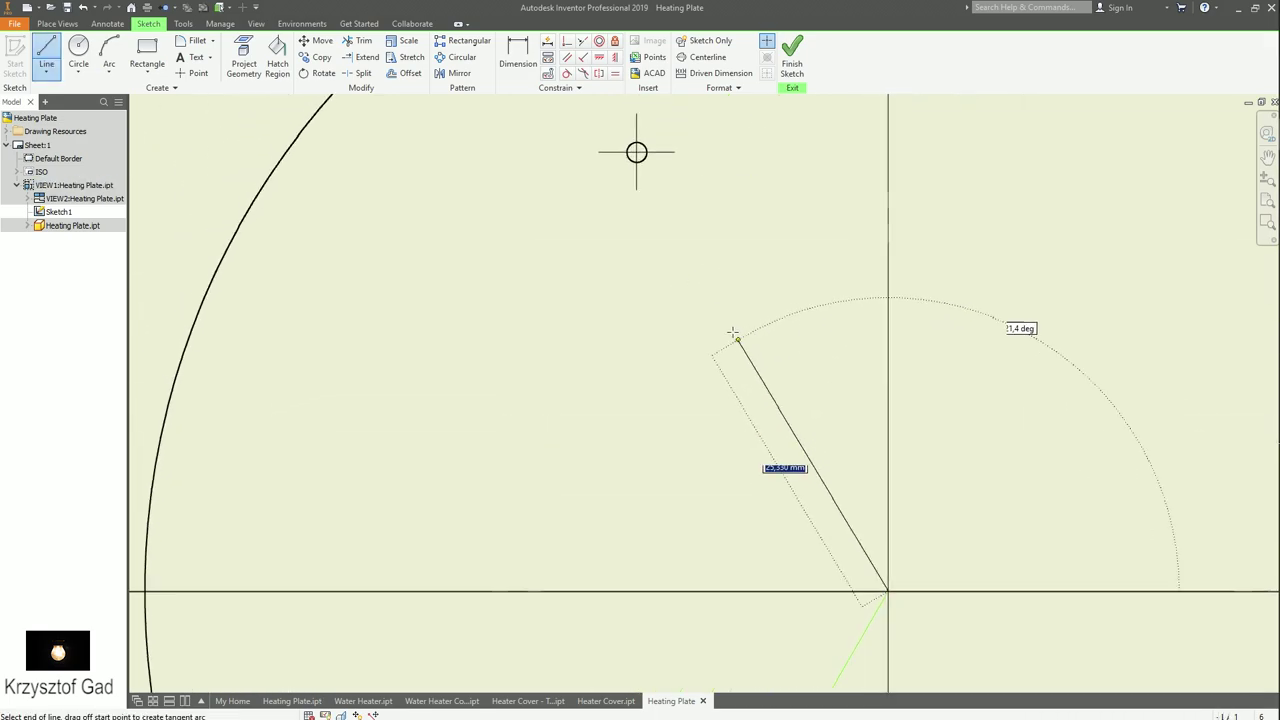
scroll(675, 328, up, 2)
click(680, 342)
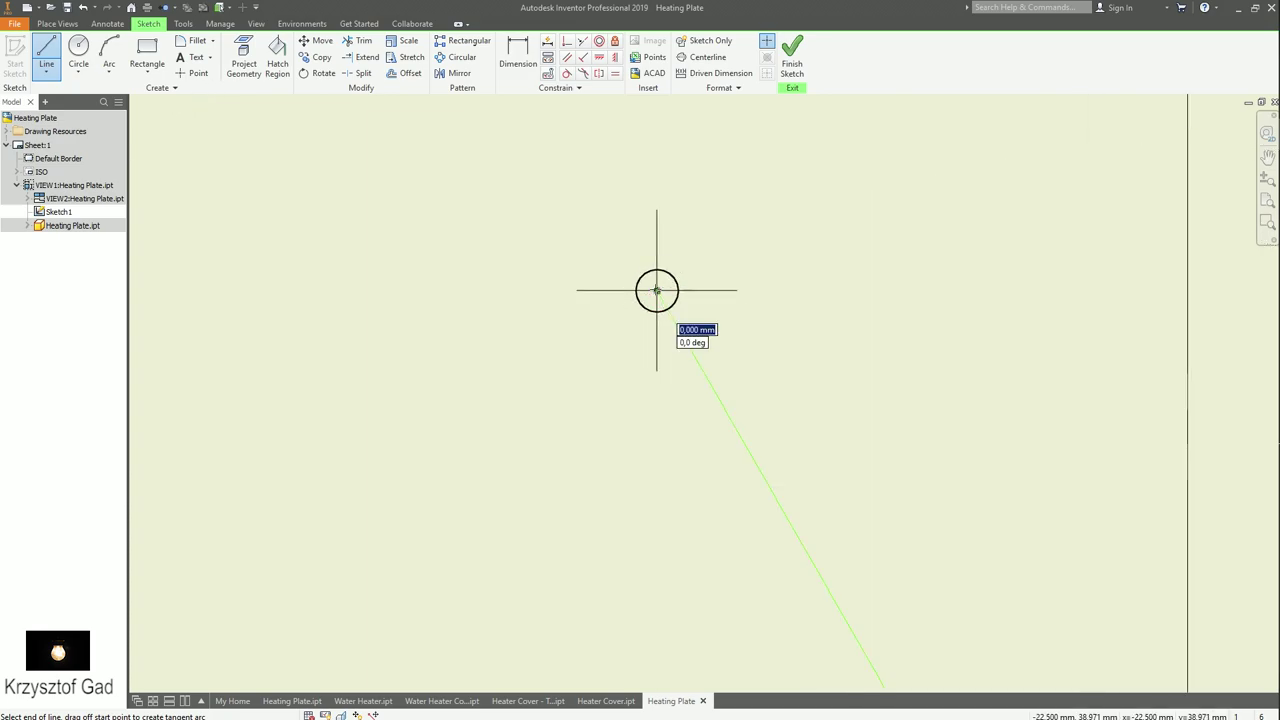
scroll(686, 316, down, 2)
scroll(686, 316, down, 2)
right_click(674, 322)
click(714, 320)
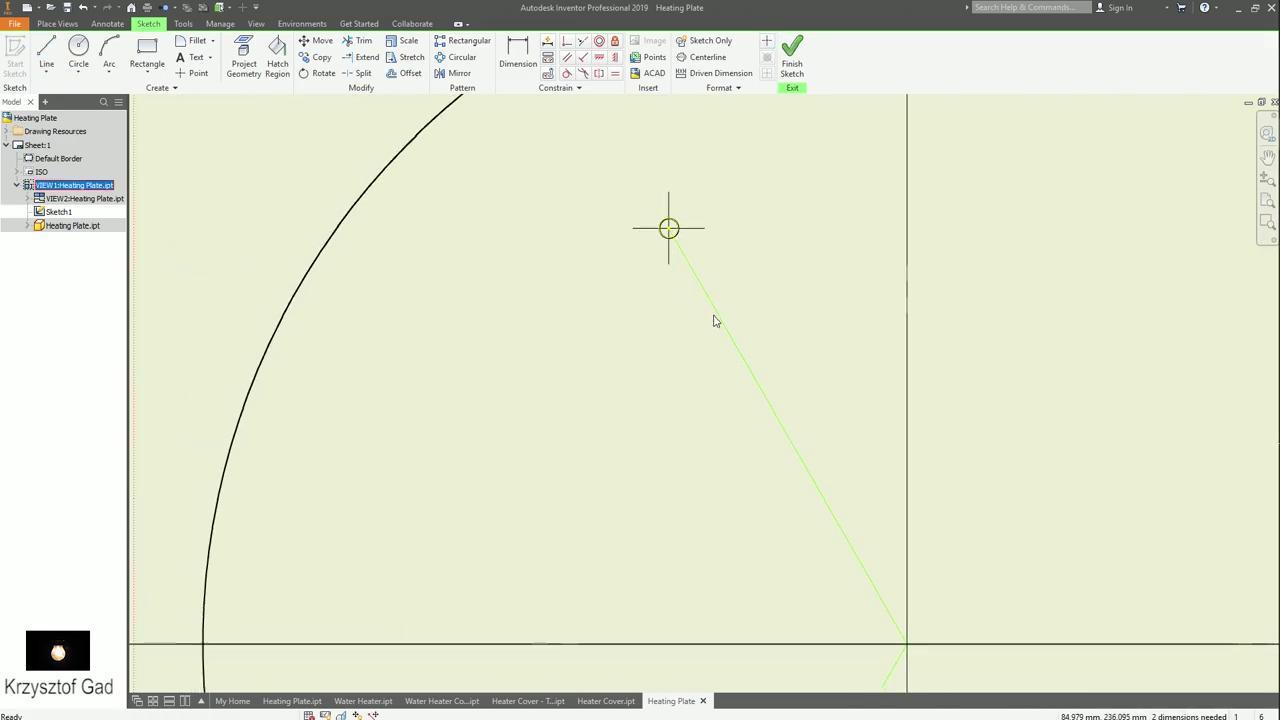
key(F5)
click(791, 55)
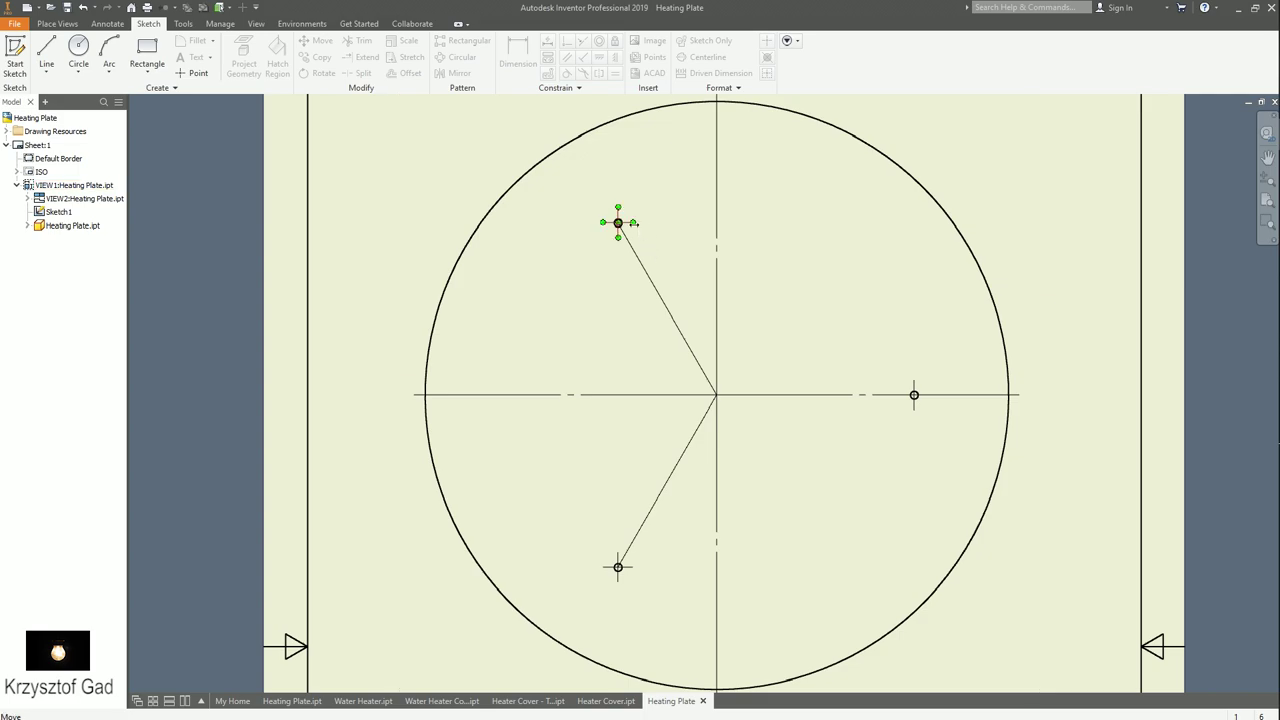
- Align the two left holes' centre marks to their radial helper lines
right_click(630, 229)
mouse_move(652, 292)
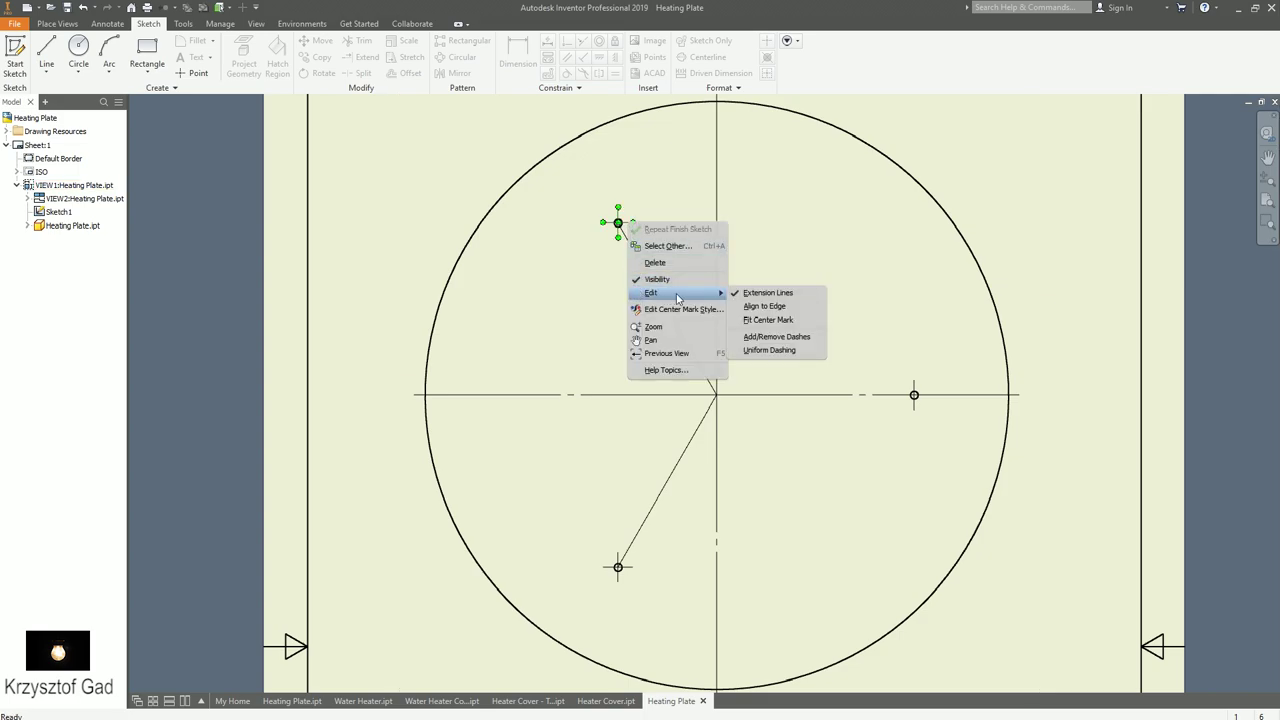
click(755, 307)
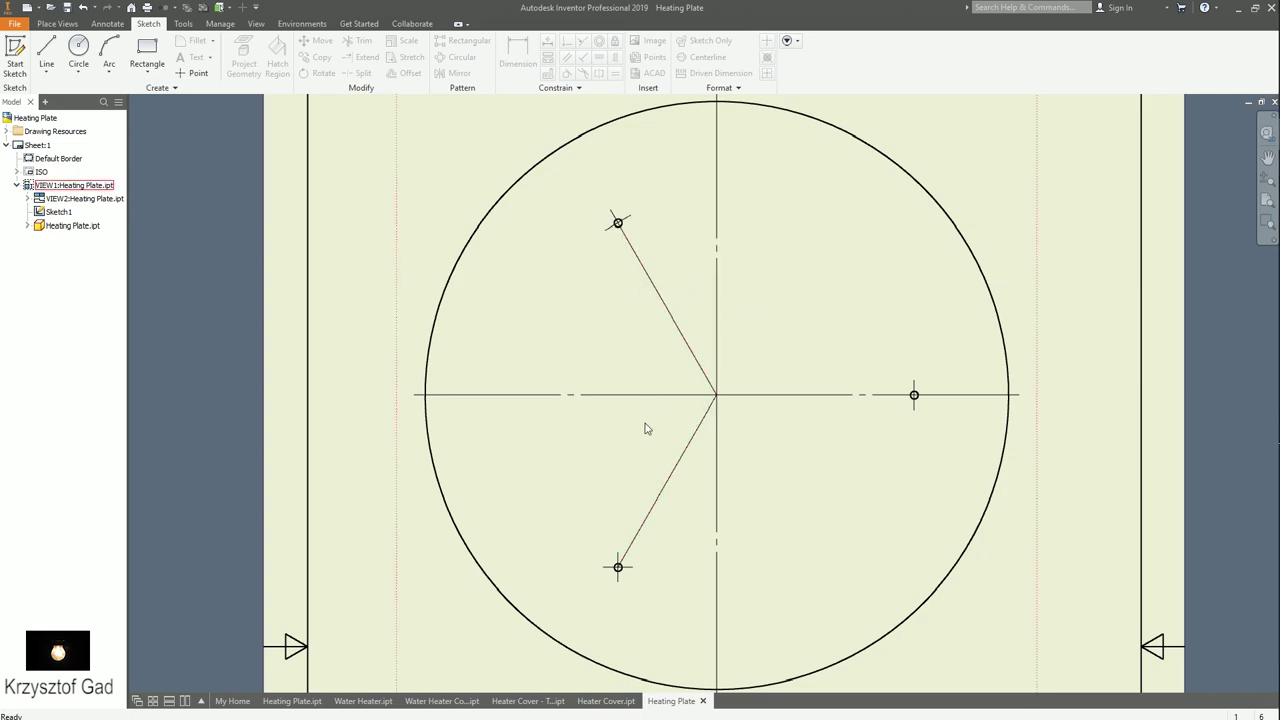
right_click(633, 567)
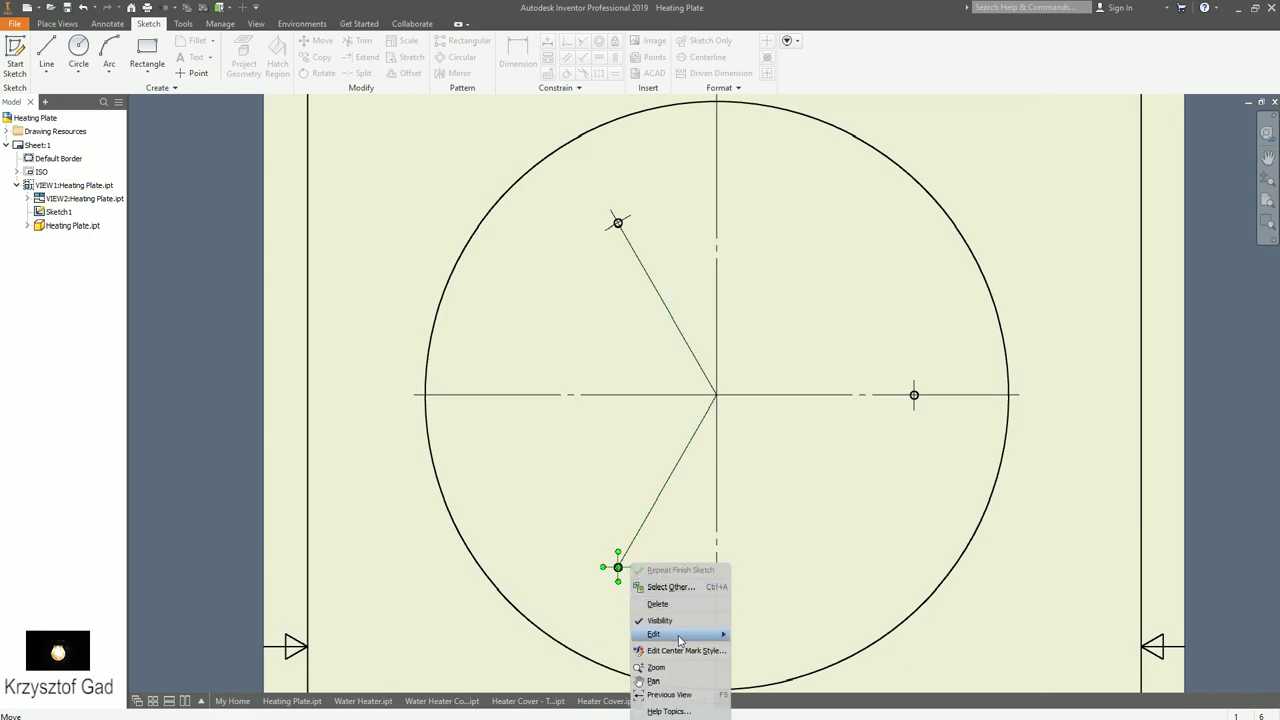
mouse_move(680, 634)
click(763, 648)
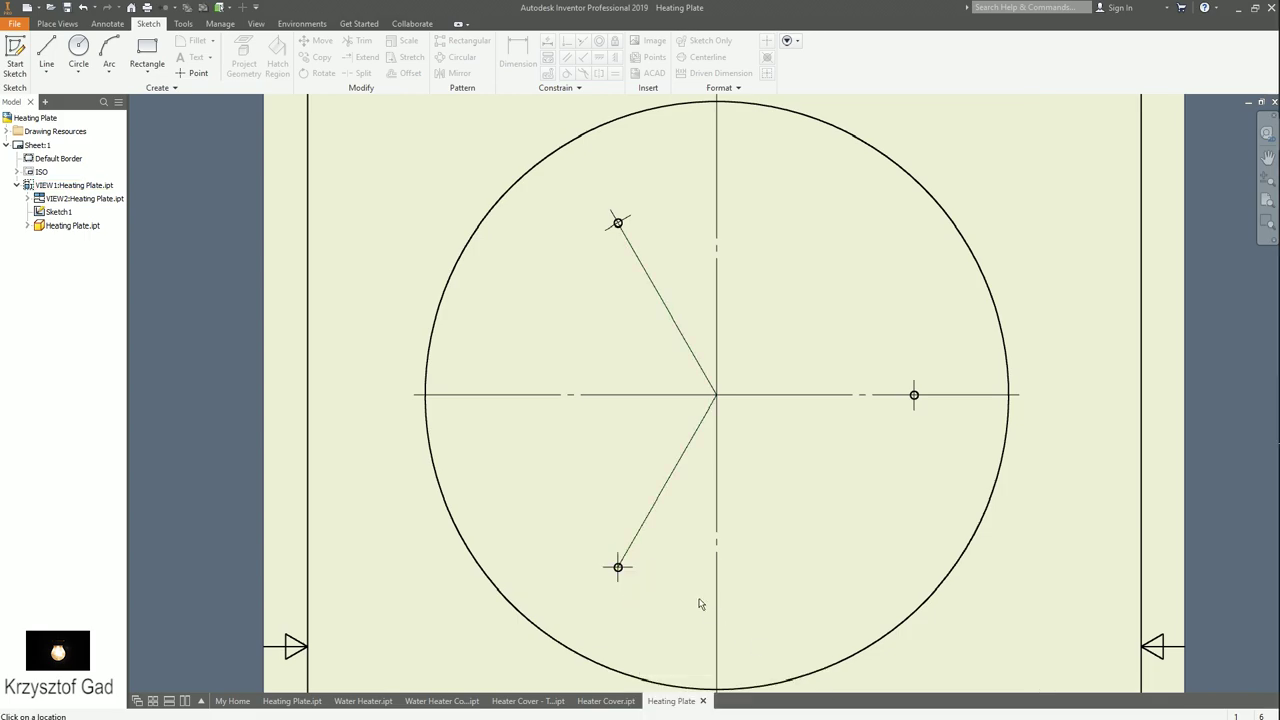
- Delete the helper sketch lines
right_click(640, 540)
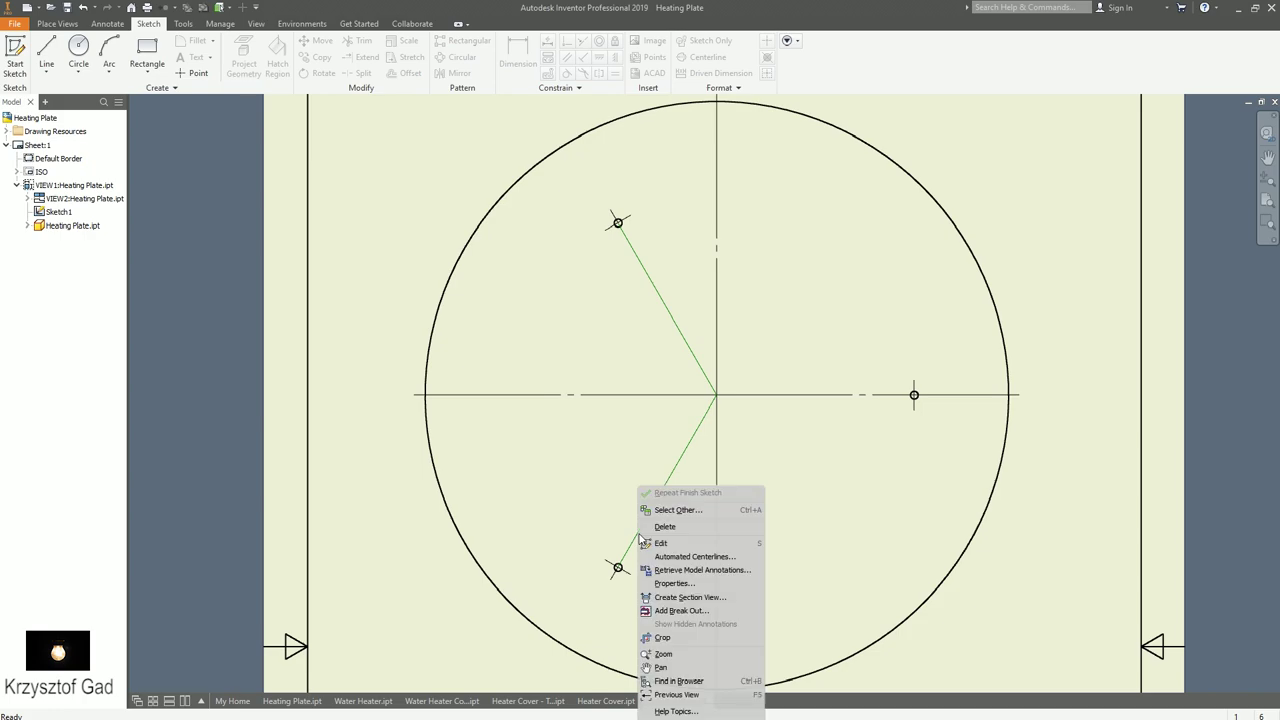
click(637, 535)
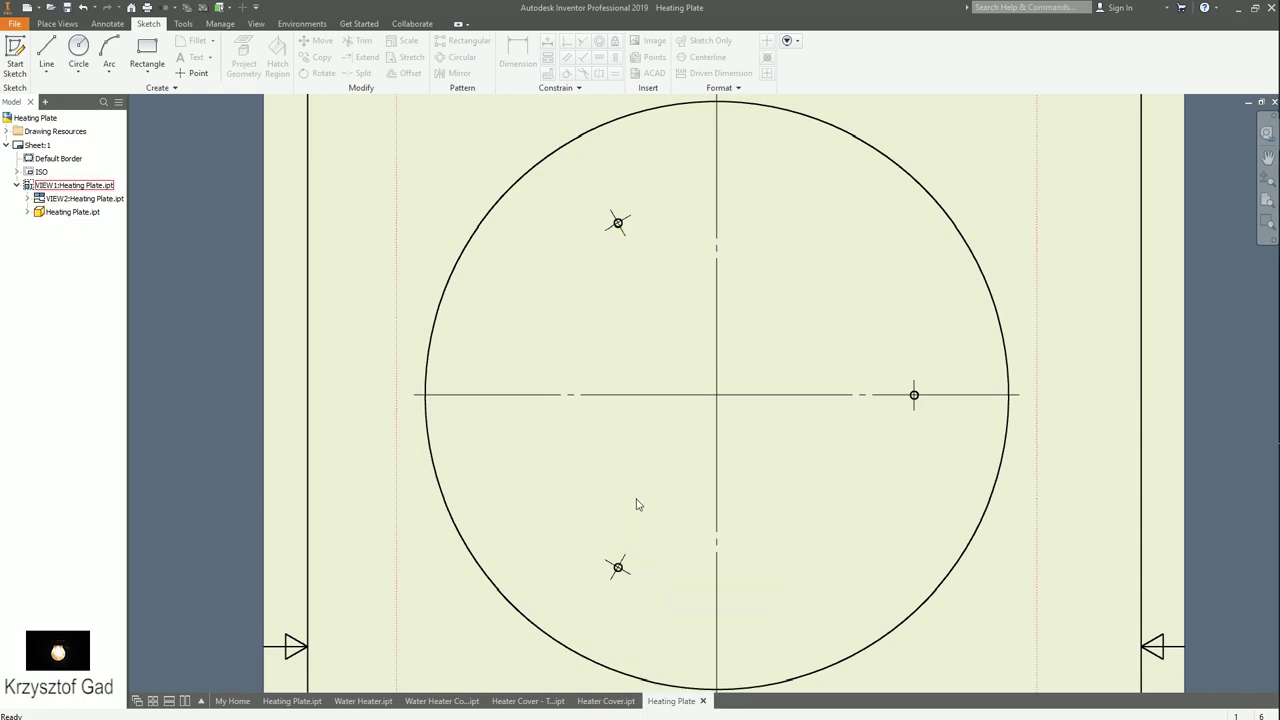
scroll(623, 474, down, 3)
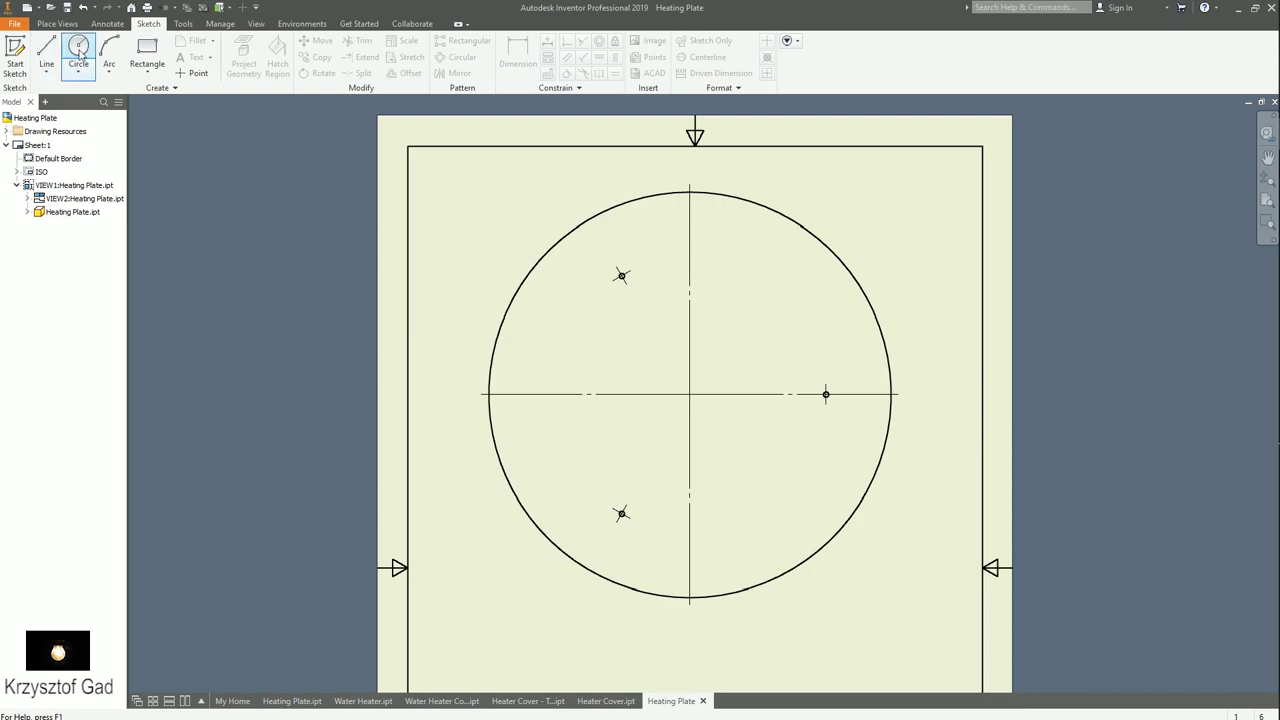
- Sketch a circle centred on the top view passing through the right hole centre
click(78, 50)
click(645, 387)
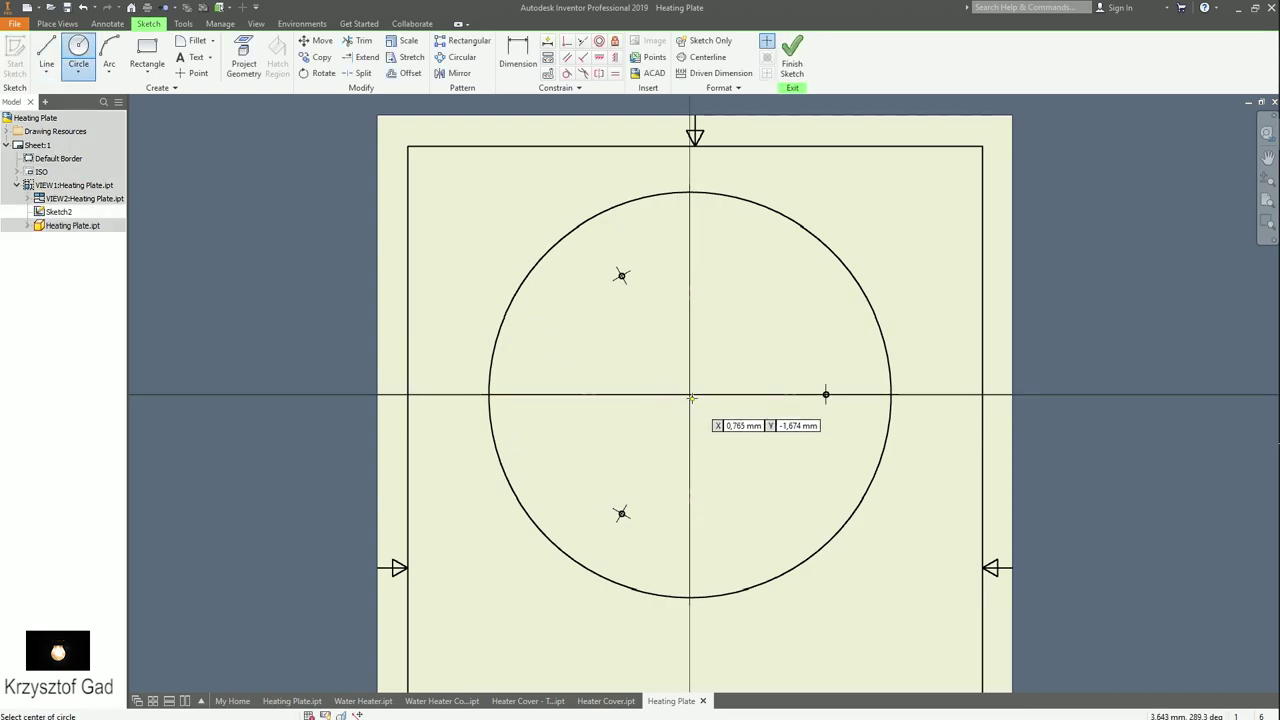
click(689, 394)
scroll(826, 394, up, 5)
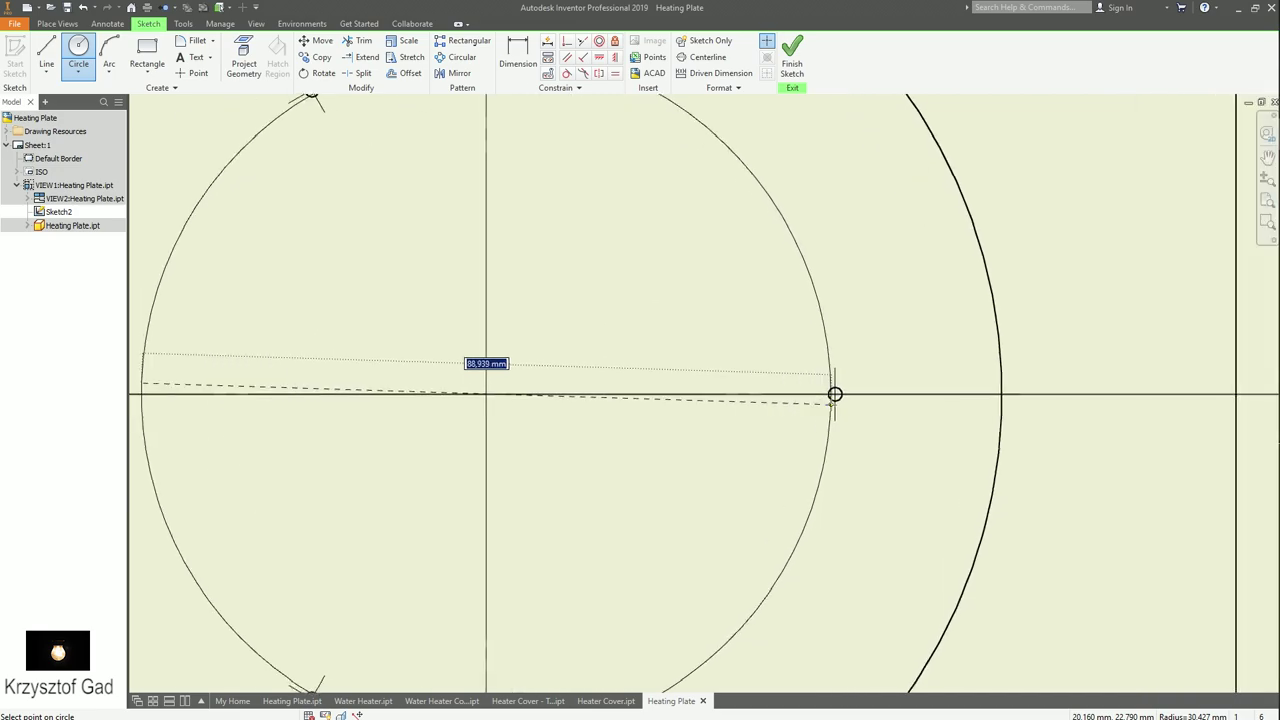
click(835, 394)
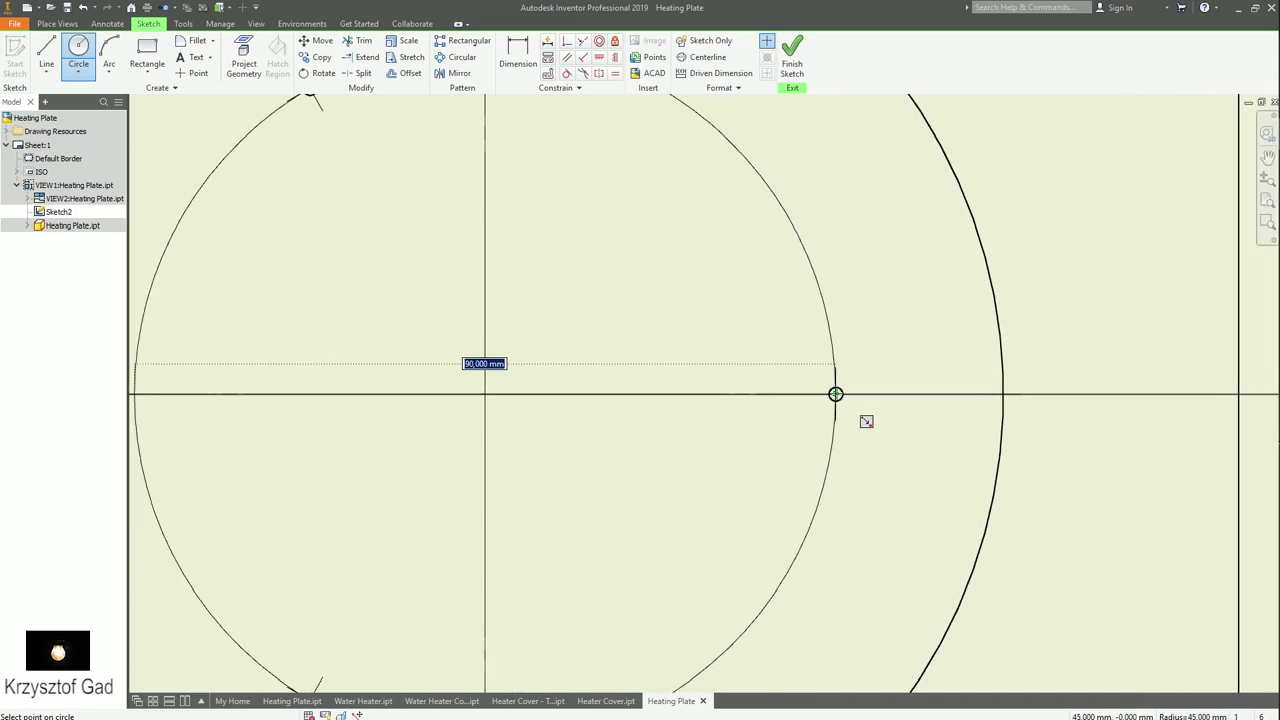
scroll(794, 420, down, 2)
scroll(765, 432, down, 1)
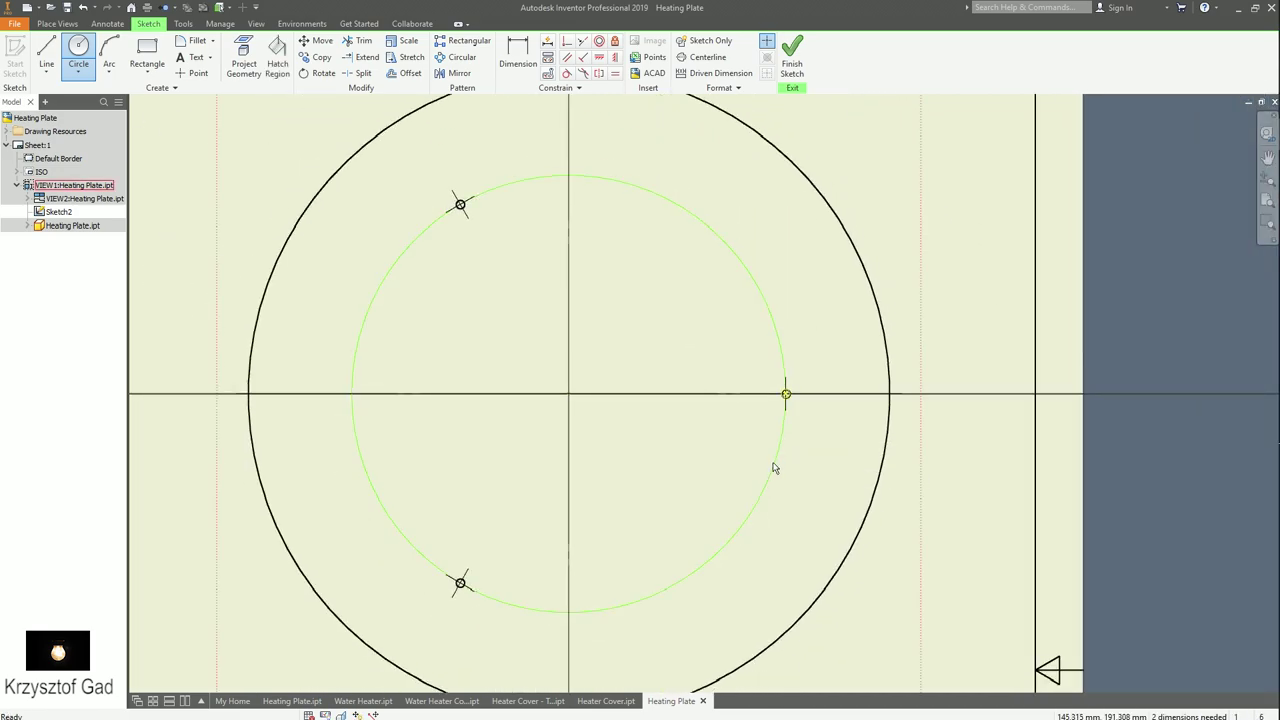
- Set the circle's line type to Dash Dot and finish the sketch
right_click(776, 468)
click(826, 463)
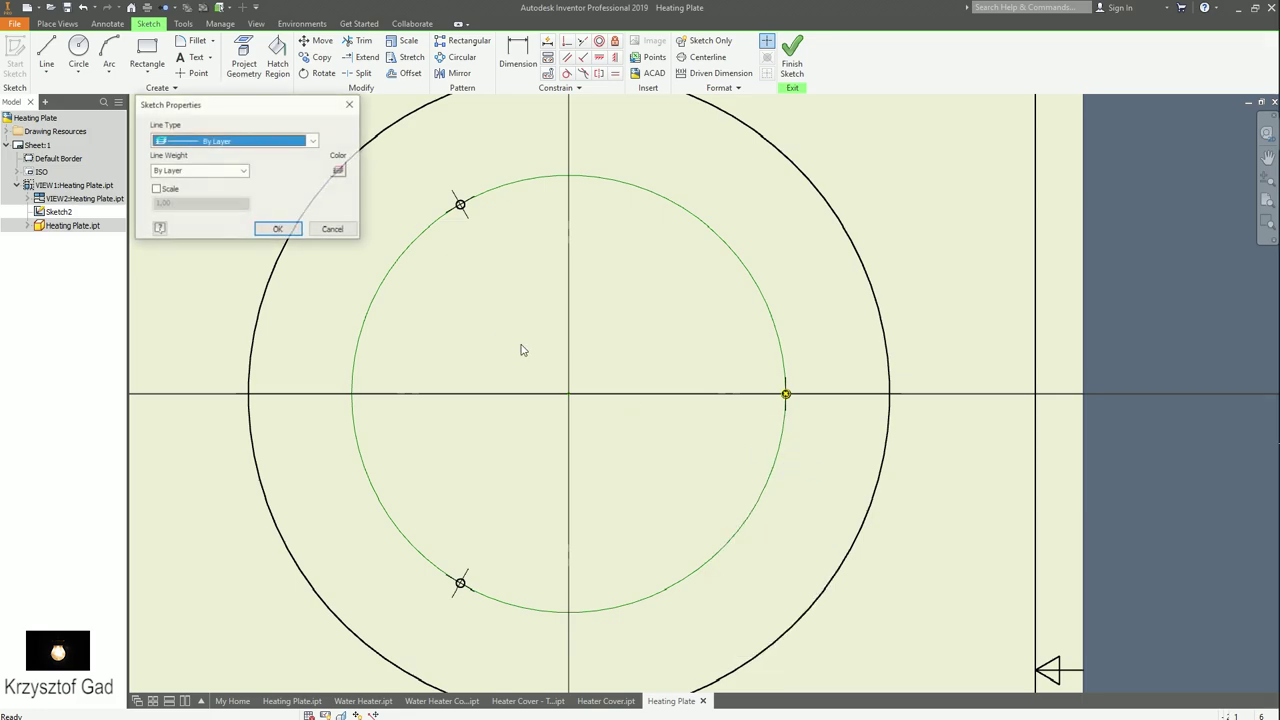
click(255, 141)
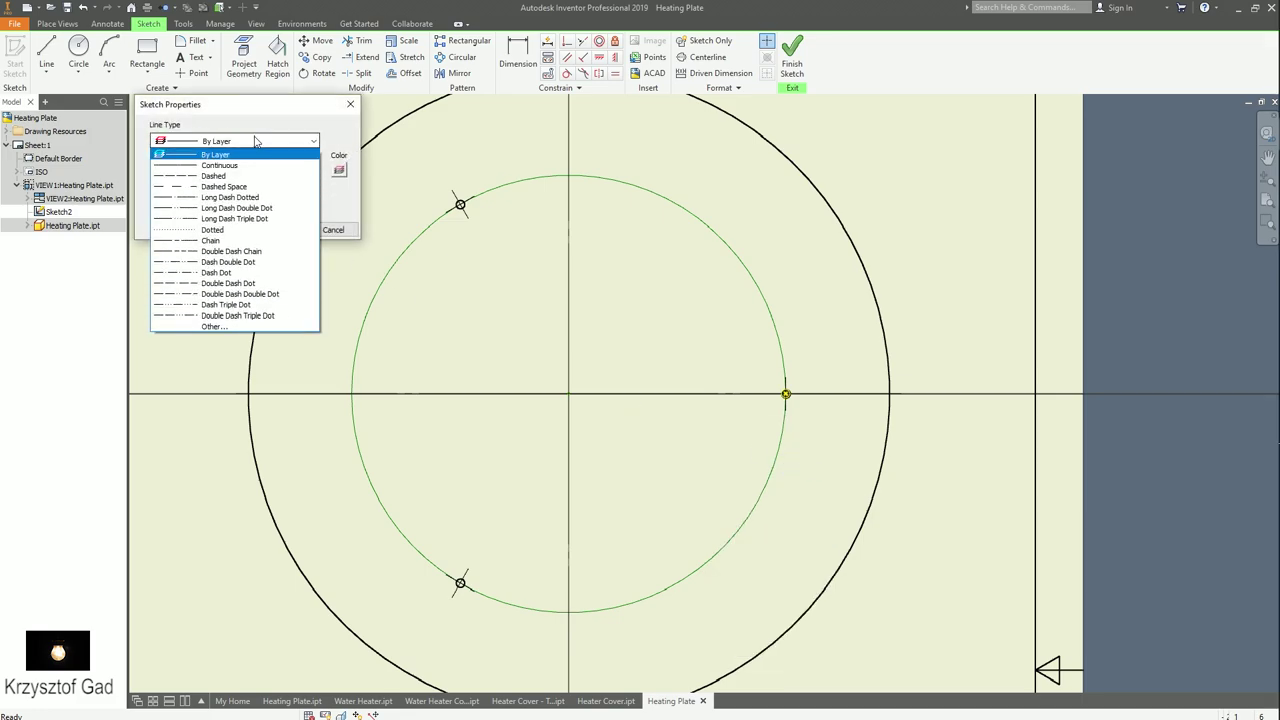
click(235, 272)
click(278, 230)
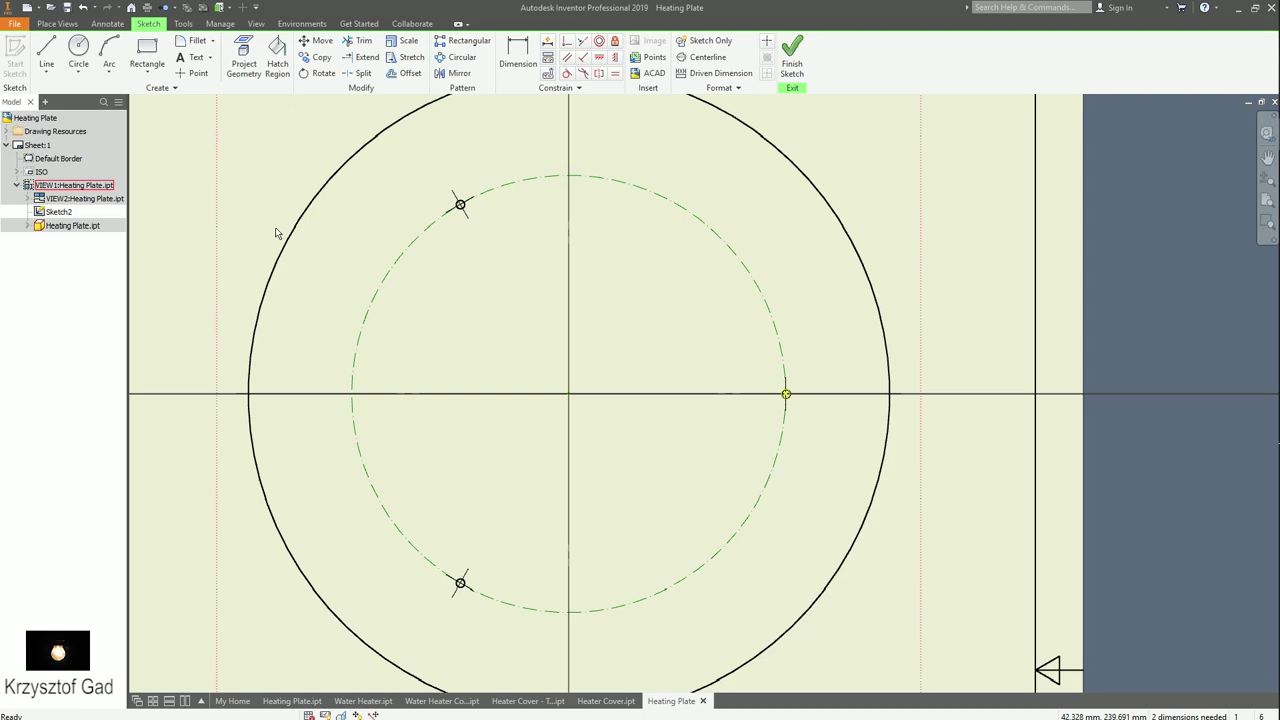
key(Home)
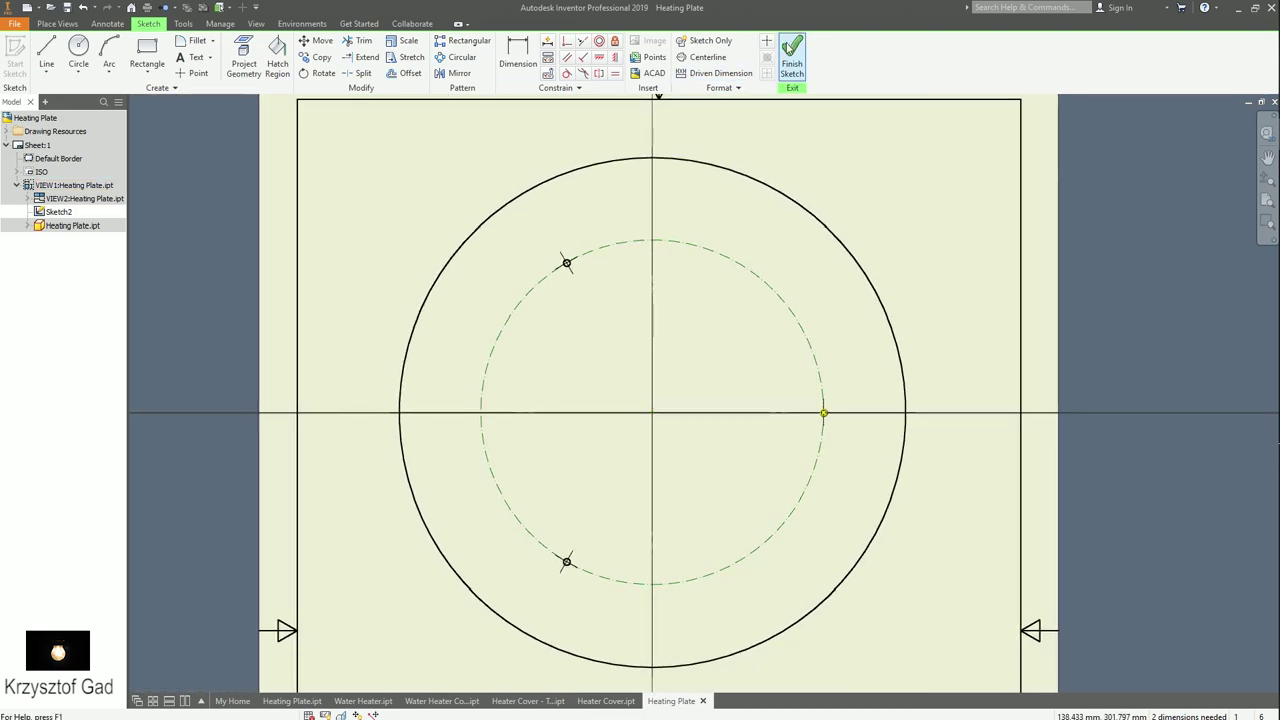
click(791, 55)
- Add two 120° angular dimensions between the hole centres
click(108, 23)
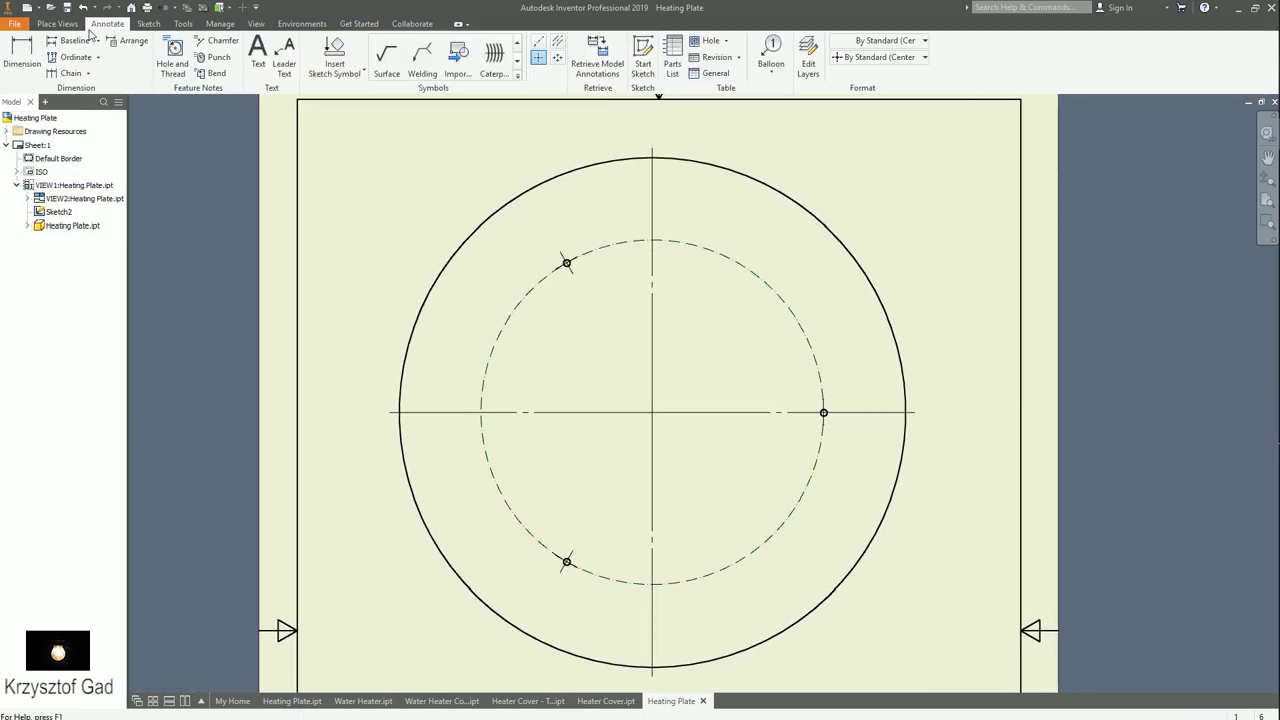
click(21, 52)
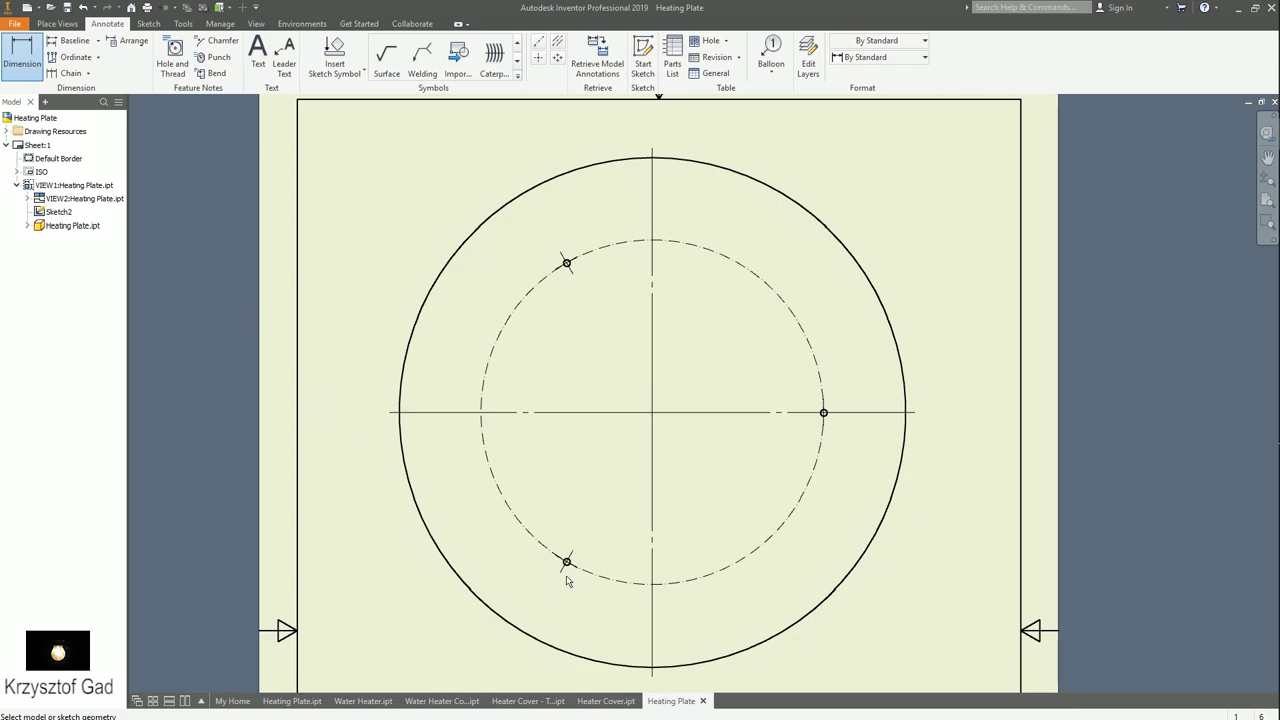
click(565, 260)
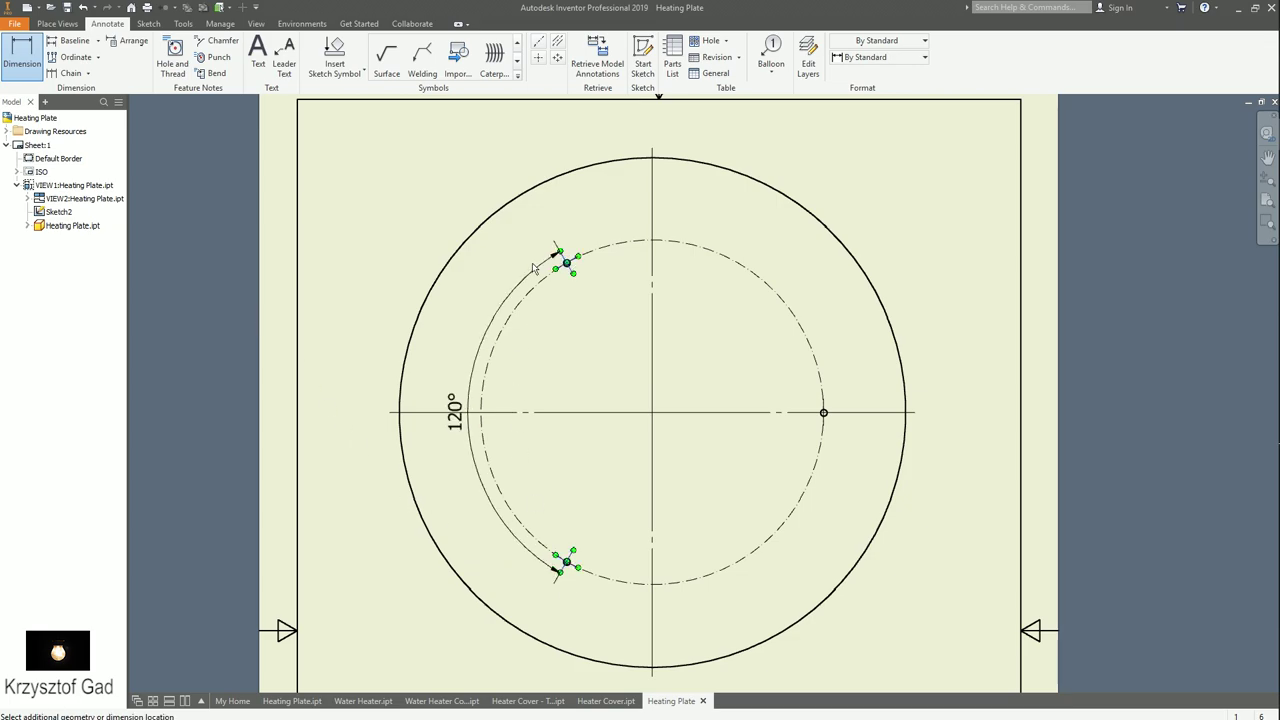
click(396, 291)
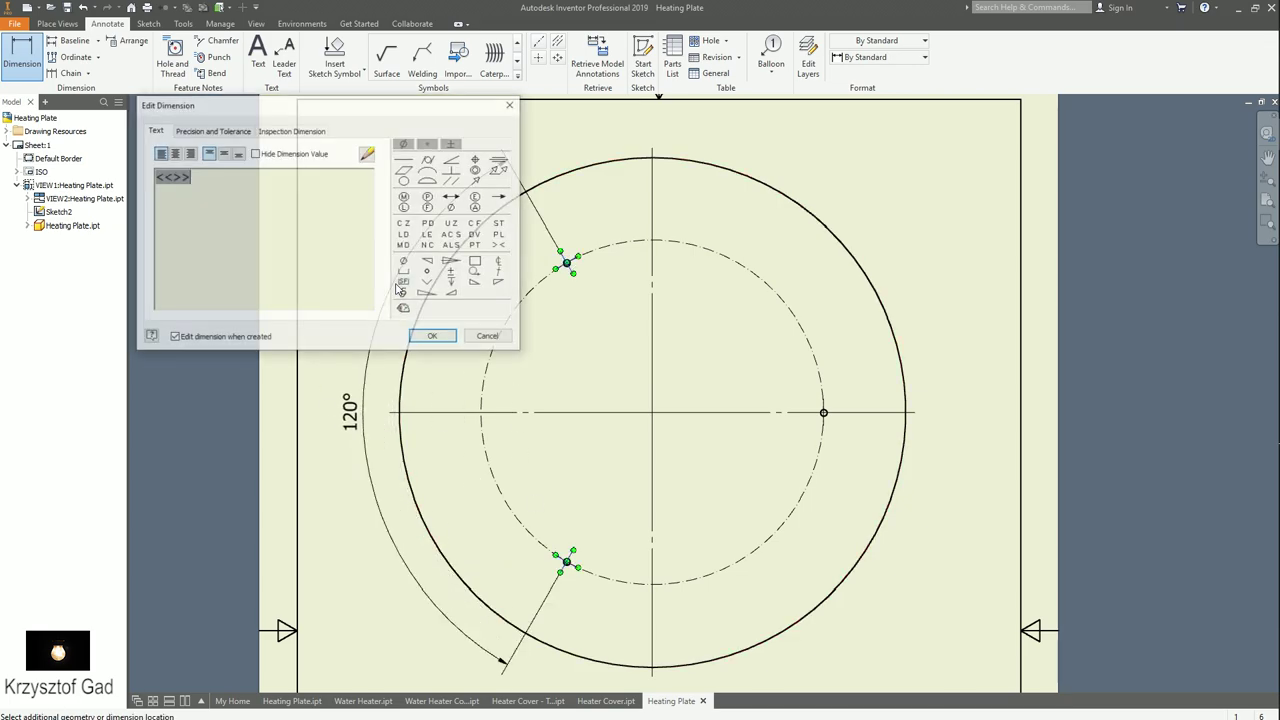
click(432, 335)
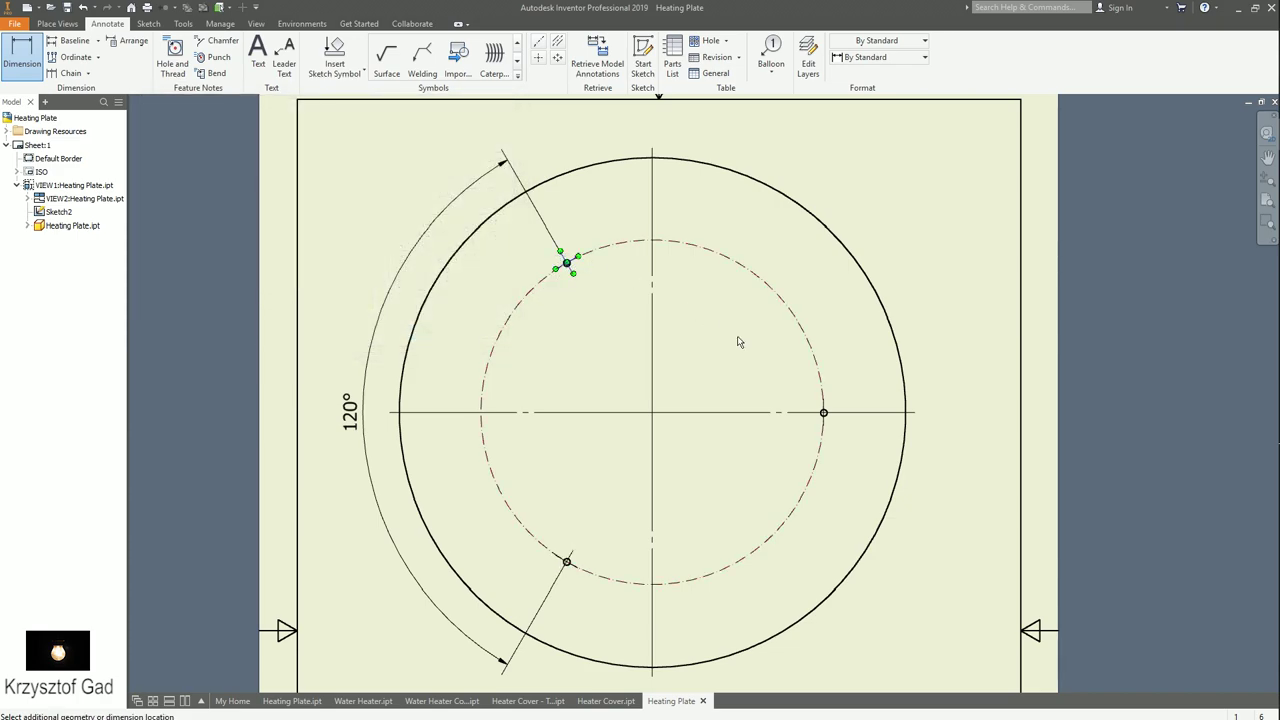
click(856, 413)
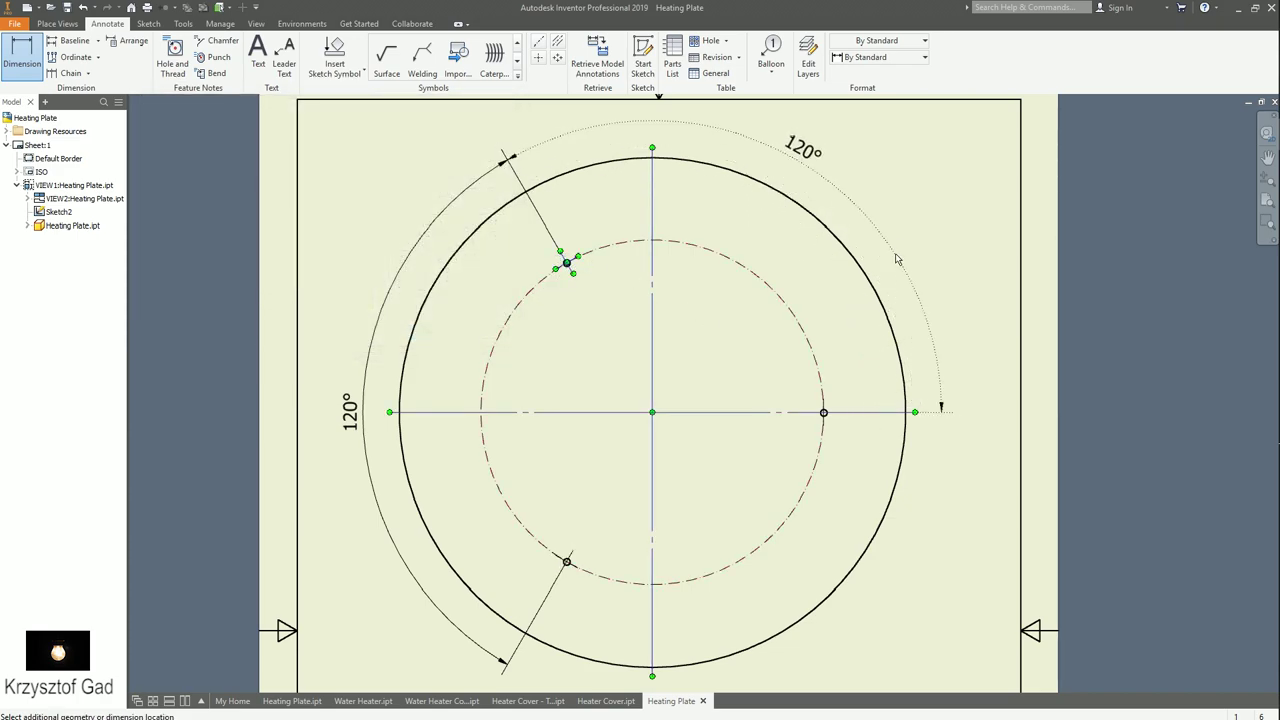
click(896, 259)
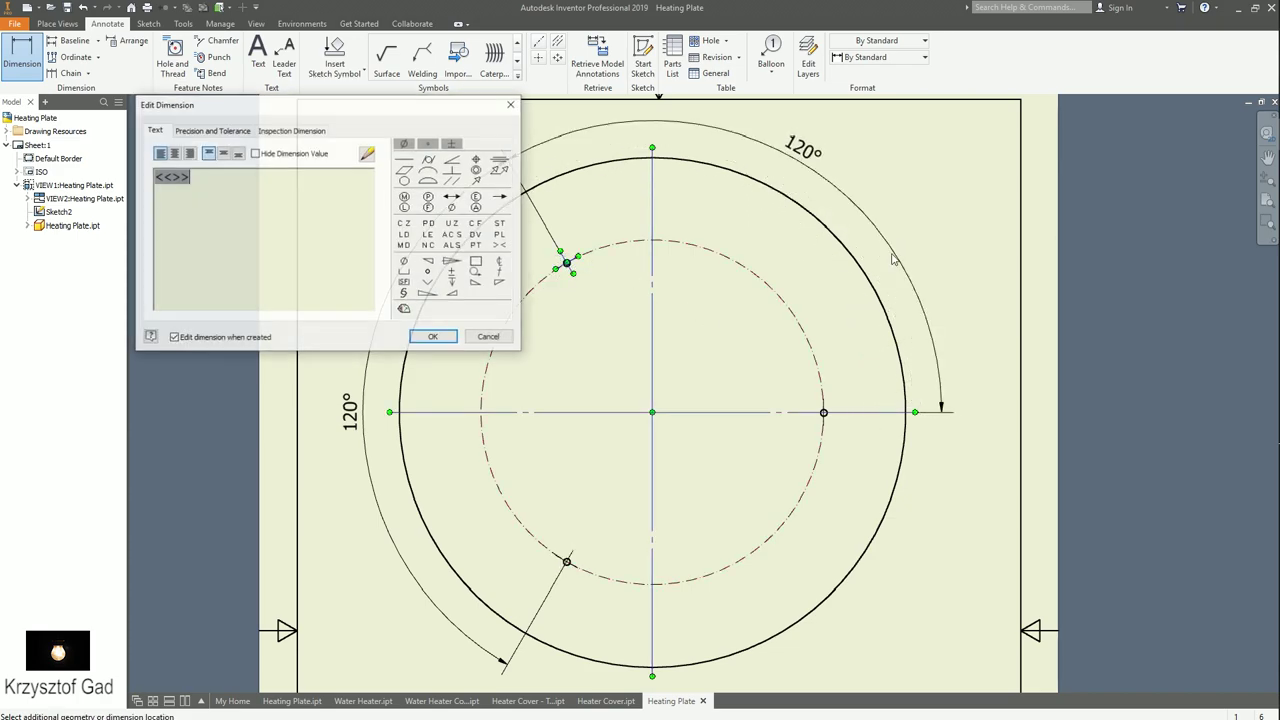
click(434, 337)
- Dimension the dashed pitch circle as a radius, R45
click(525, 306)
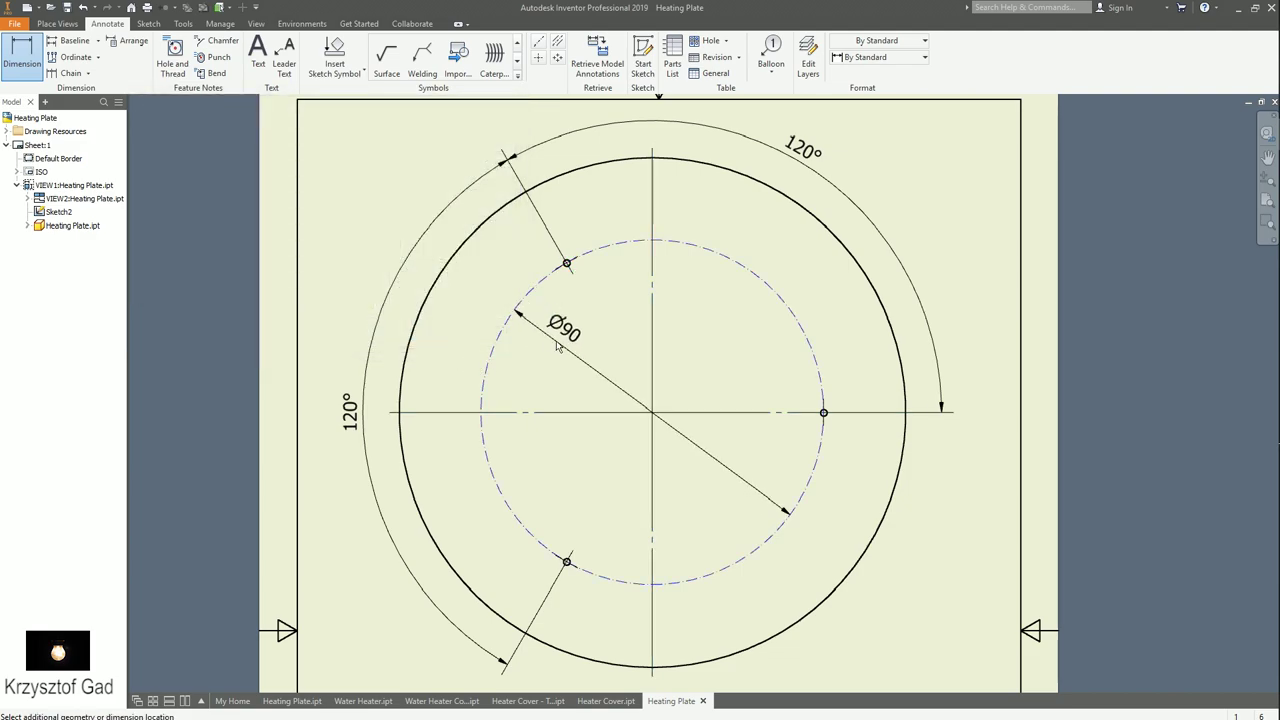
right_click(557, 345)
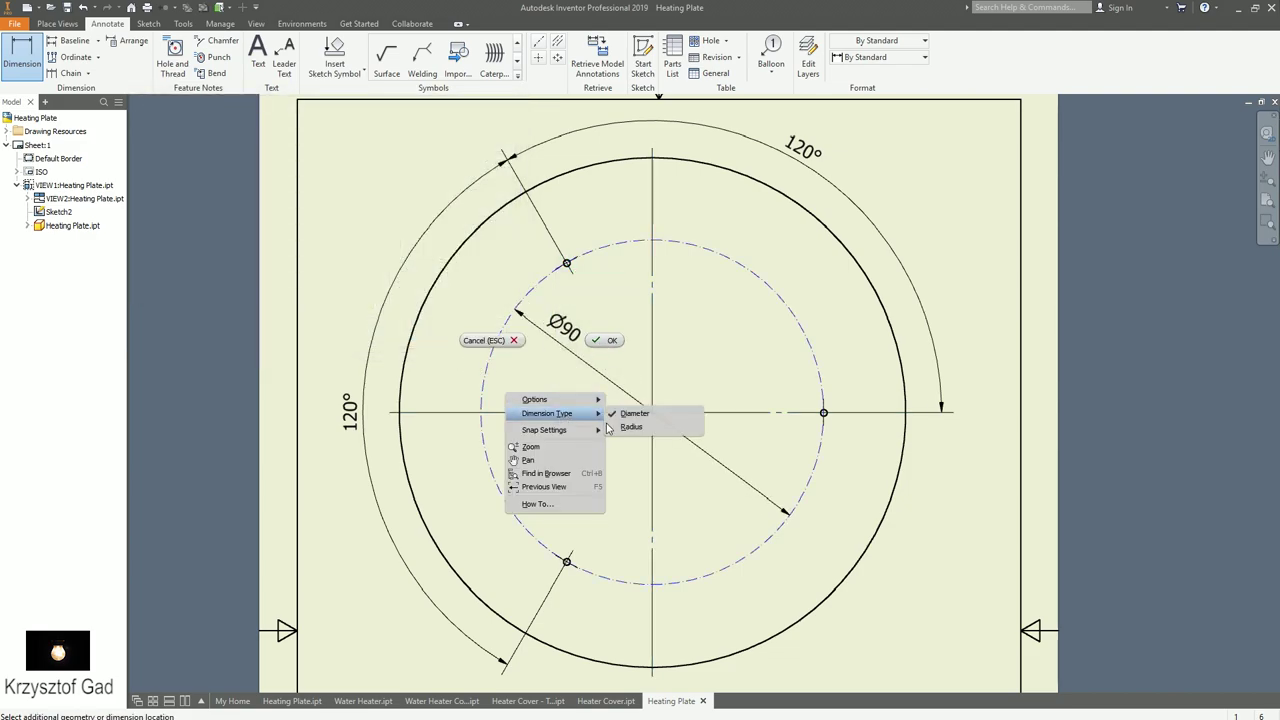
click(632, 430)
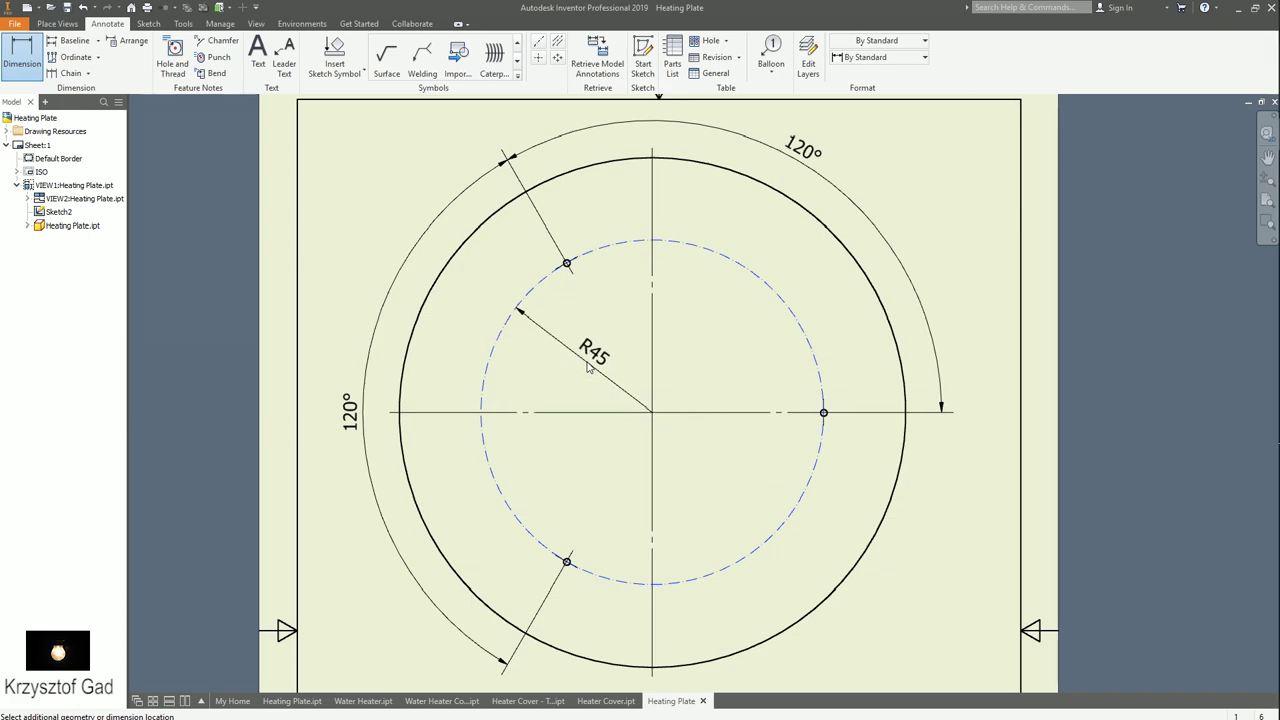
click(589, 367)
click(434, 337)
scroll(508, 472, up, 1)
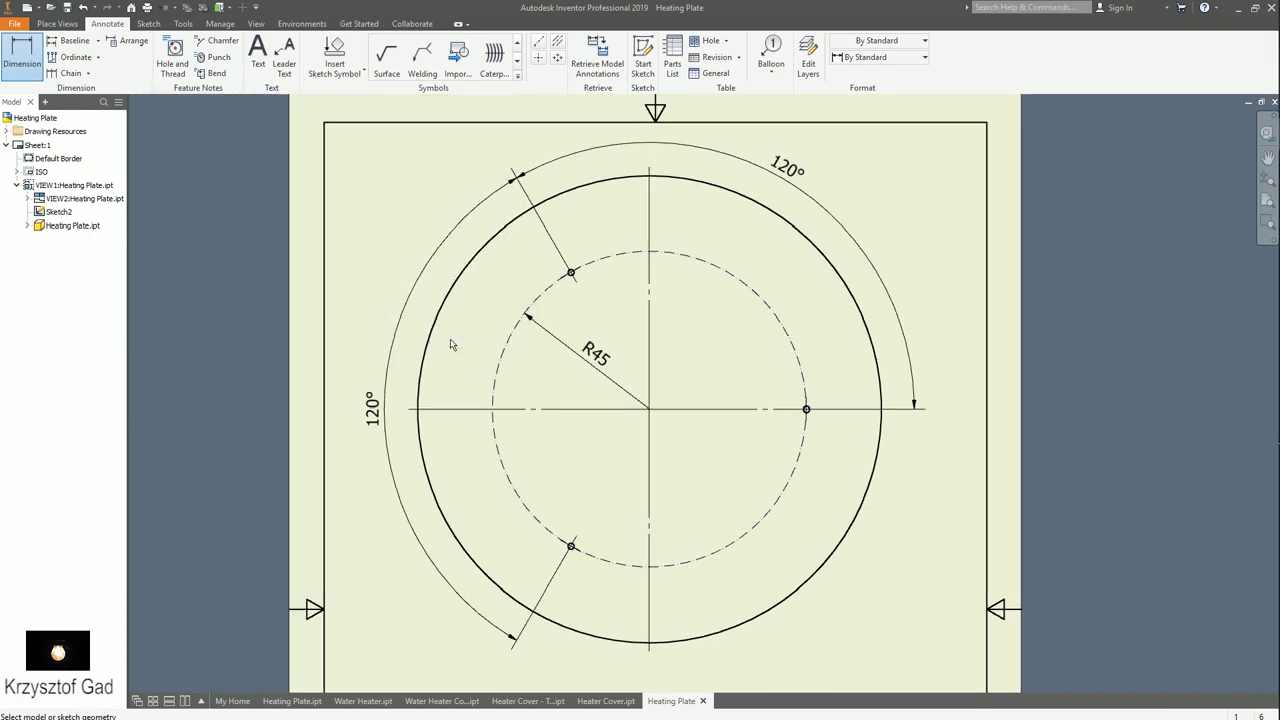
scroll(508, 472, up, 3)
- Drag the side view closer to the circular view and sketch a rectangle over its right half
scroll(508, 472, down, 2)
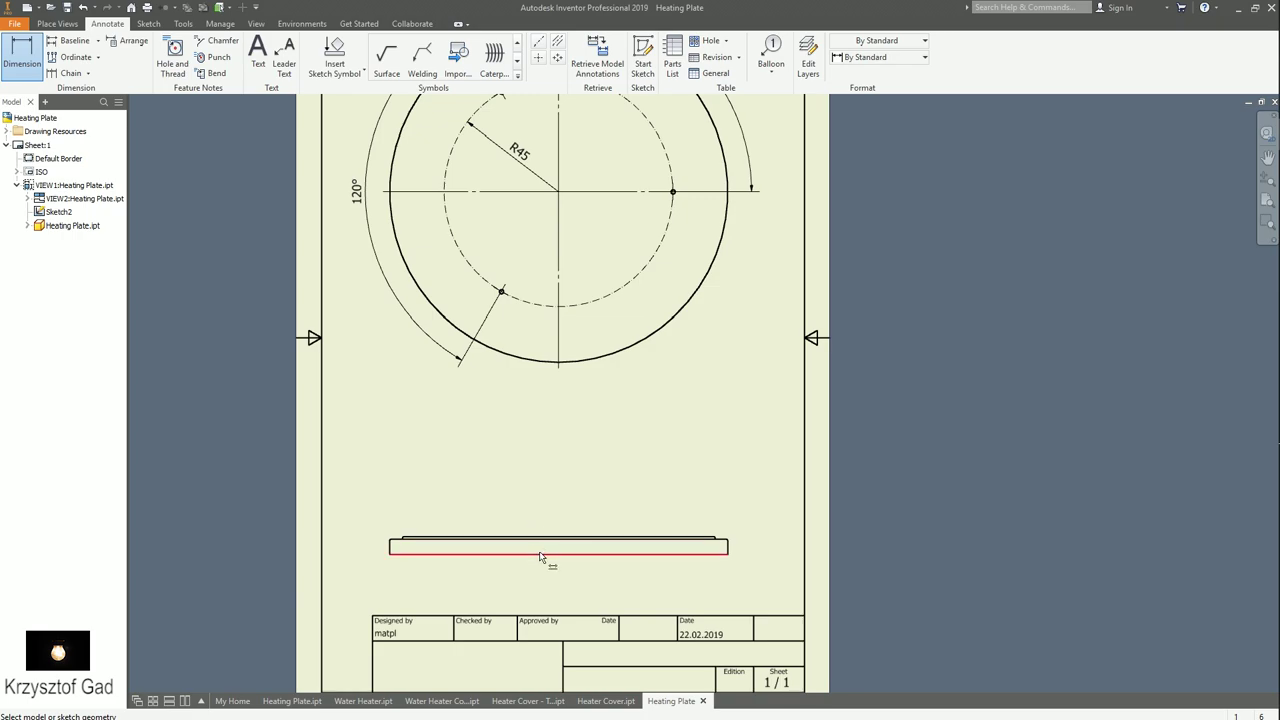
drag(558, 575, 491, 518)
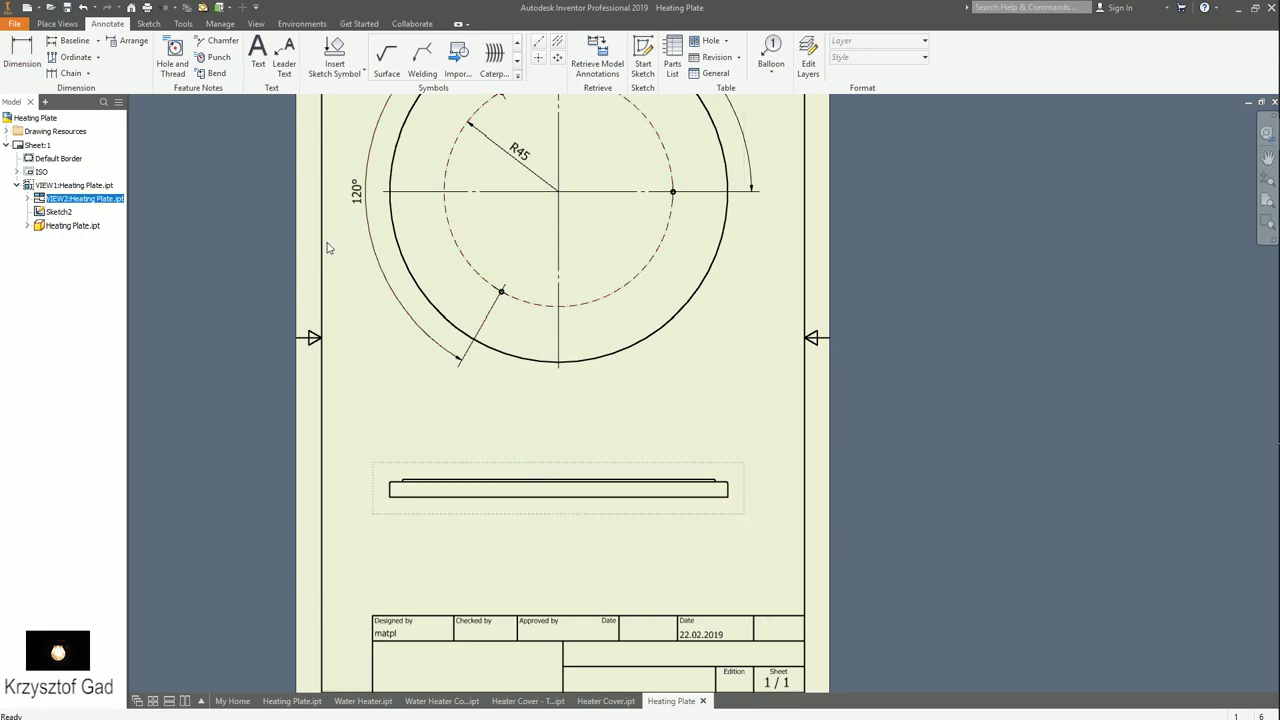
click(149, 24)
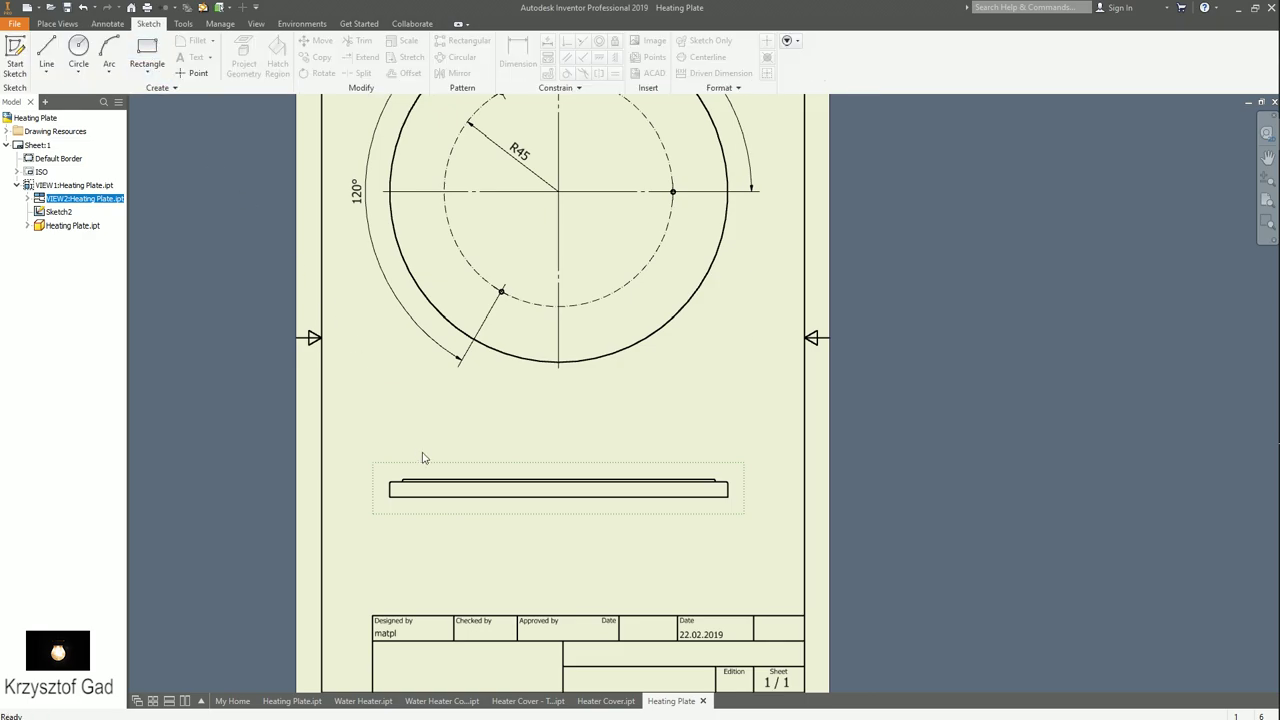
click(145, 54)
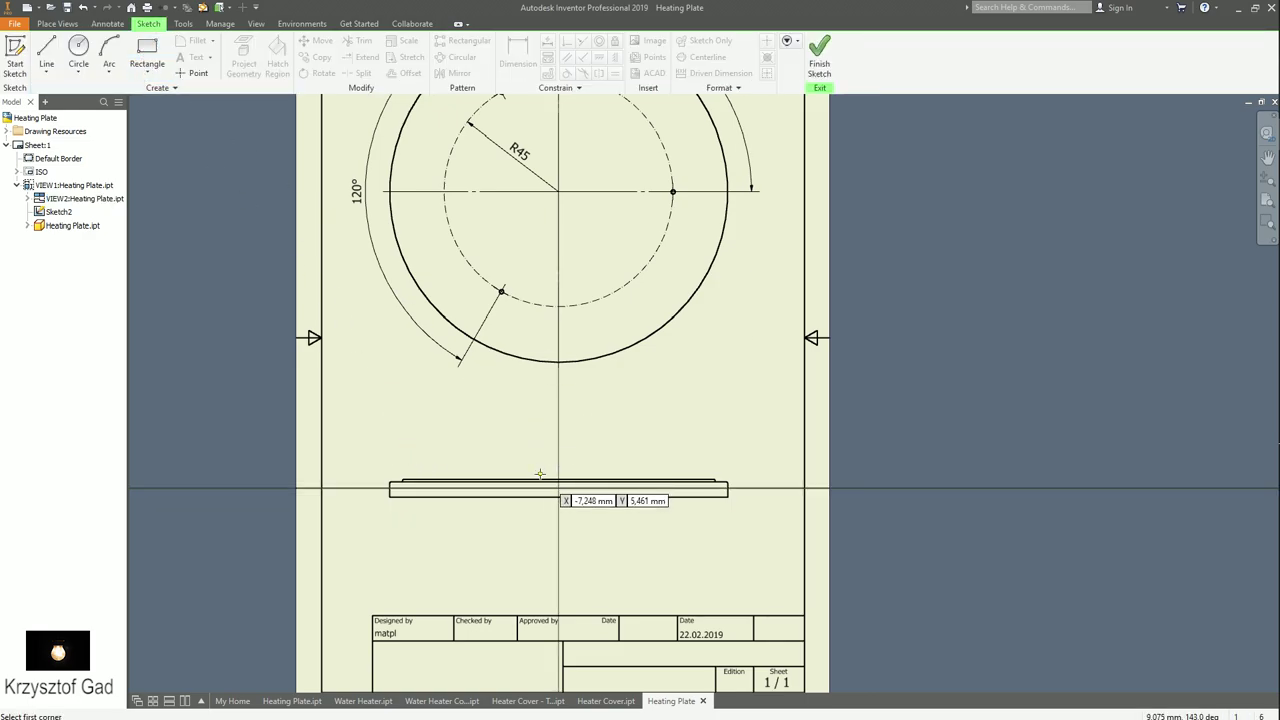
click(557, 460)
click(752, 525)
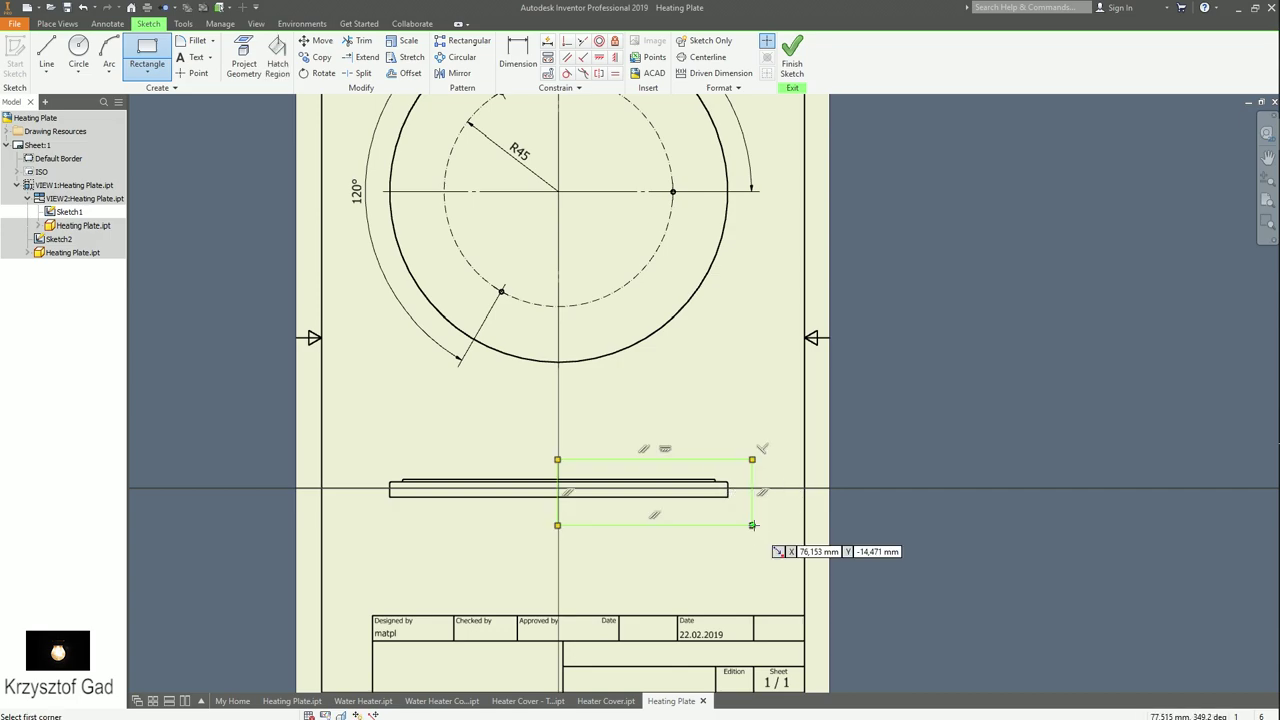
click(788, 63)
click(57, 23)
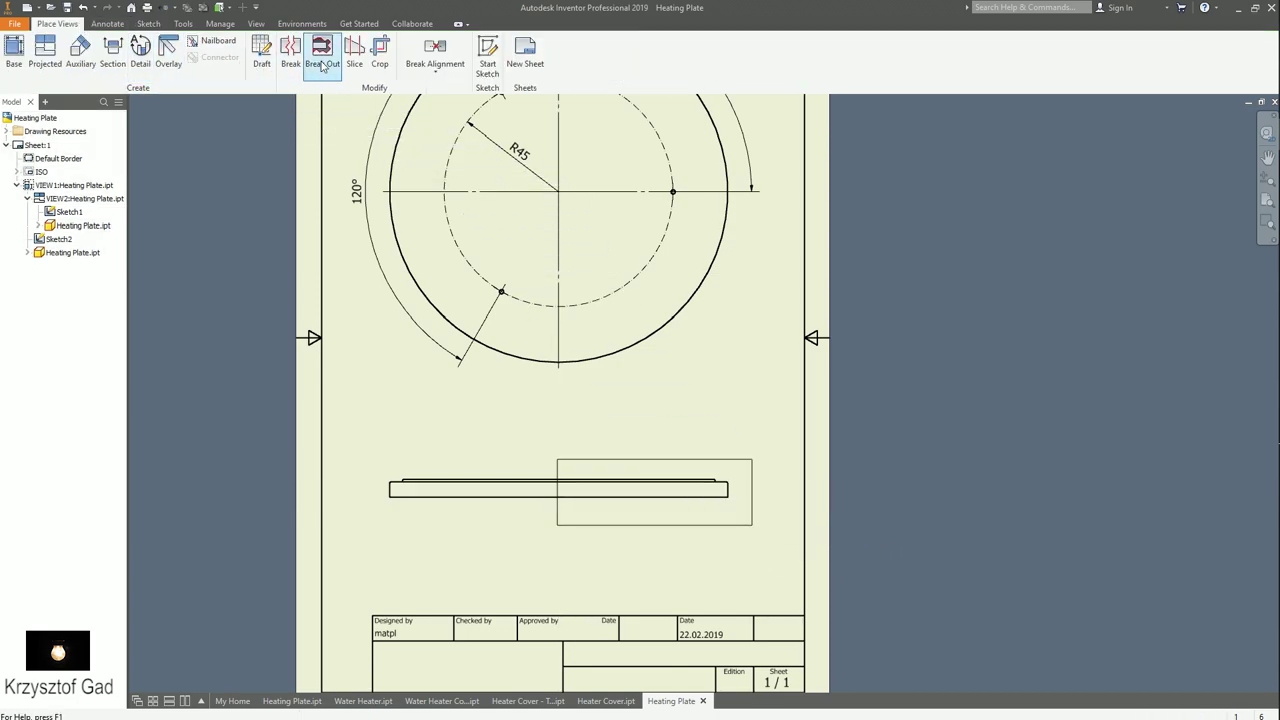
- Create a break-out on the side view using the rectangle profile, depth 66,5
click(530, 485)
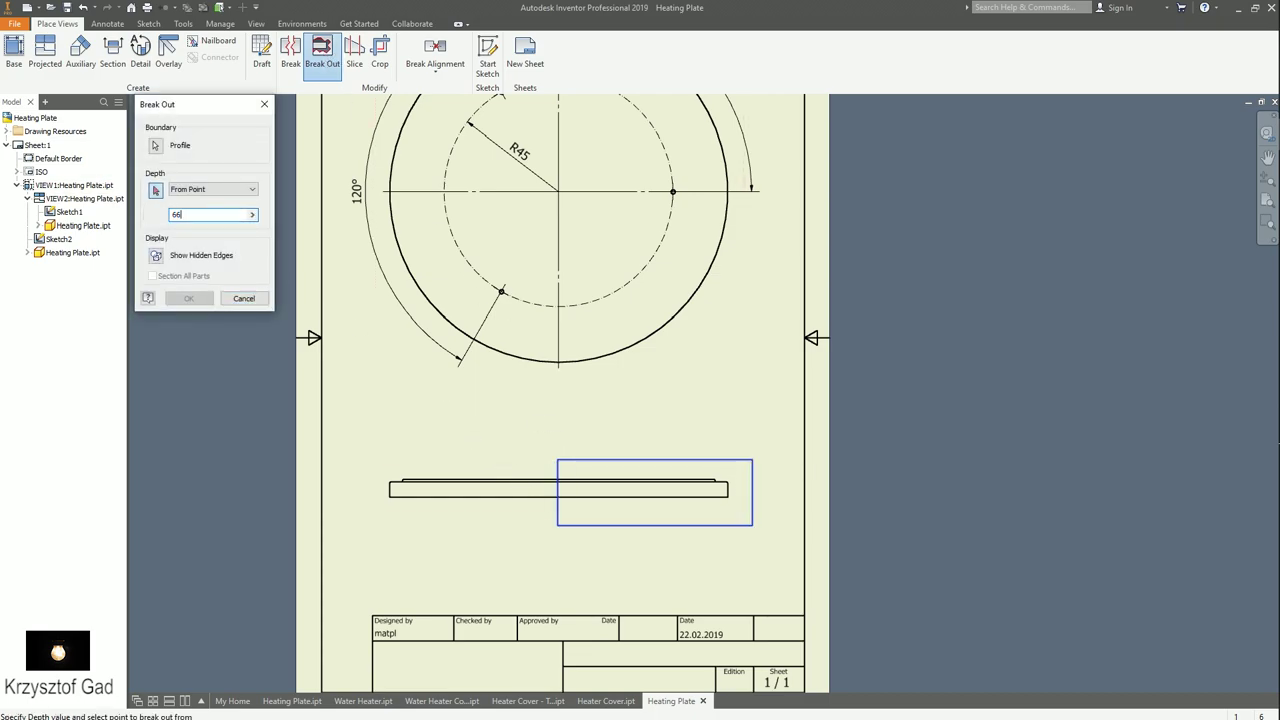
scroll(572, 186, up, 1)
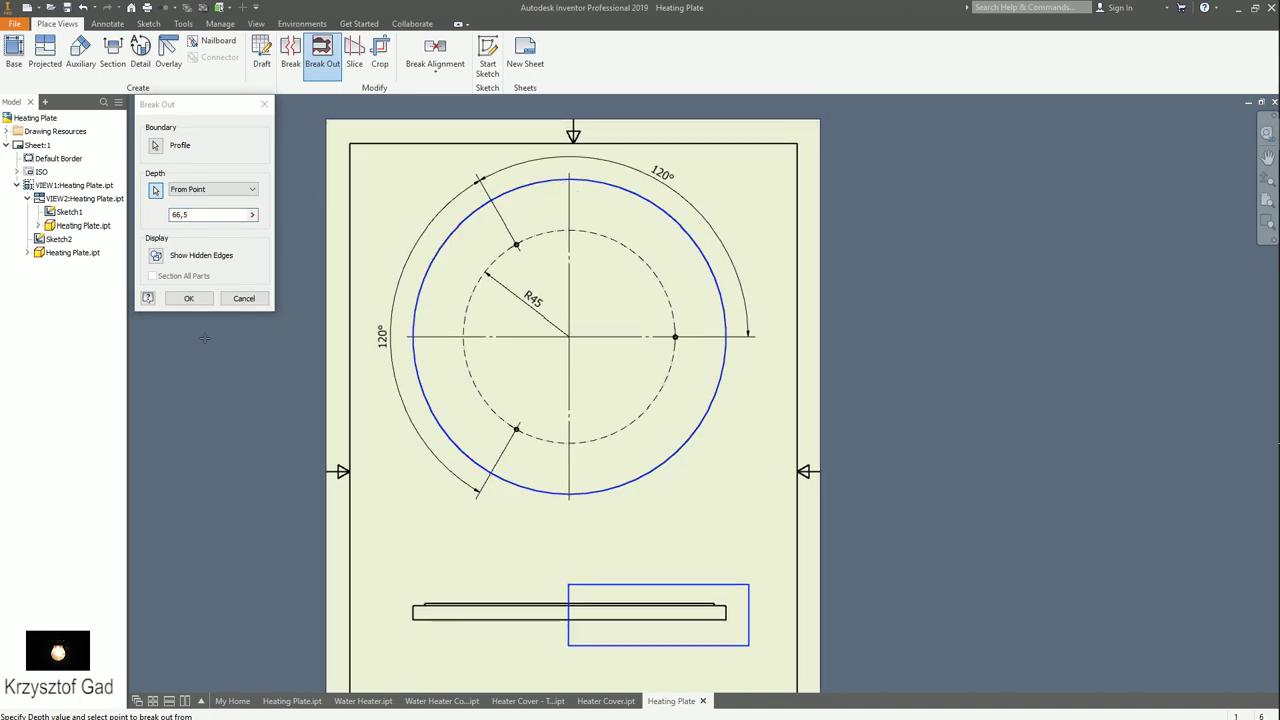
click(189, 297)
scroll(245, 322, down, 2)
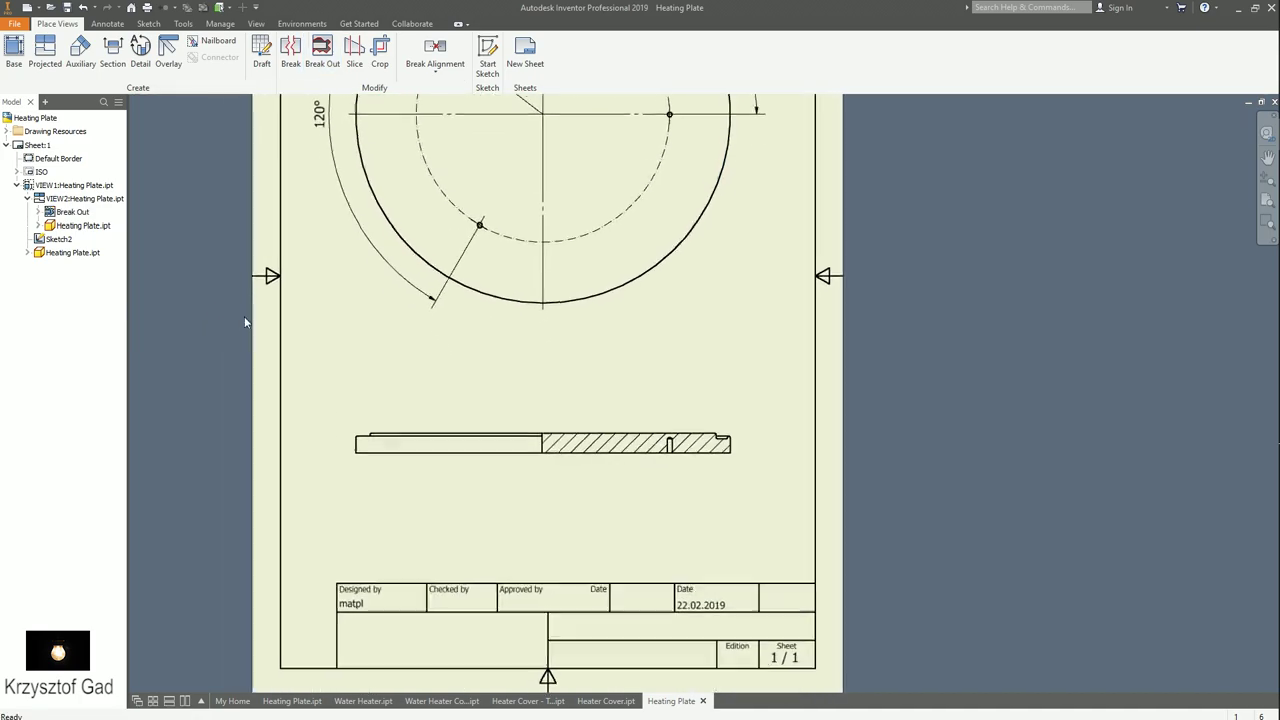
scroll(274, 337, down, 2)
- Add the 5, 6 and 7 height dimensions to the right of the sectioned plate
scroll(277, 346, down, 2)
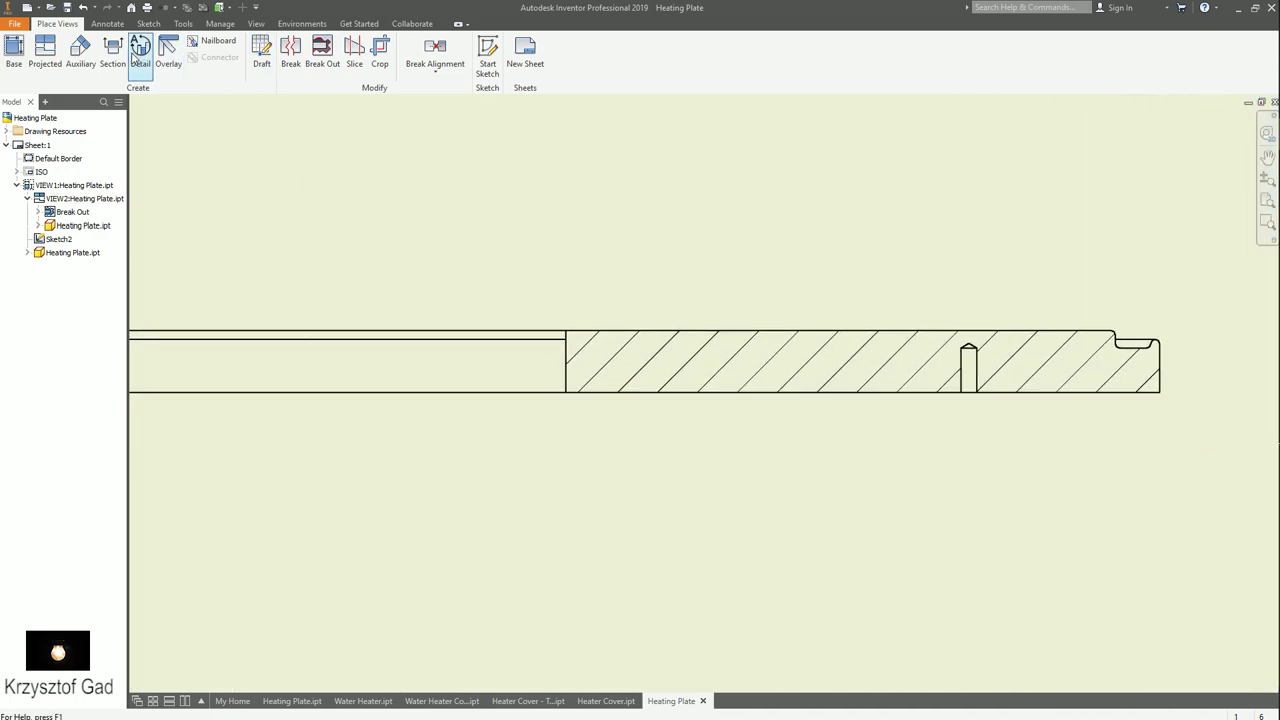
click(109, 24)
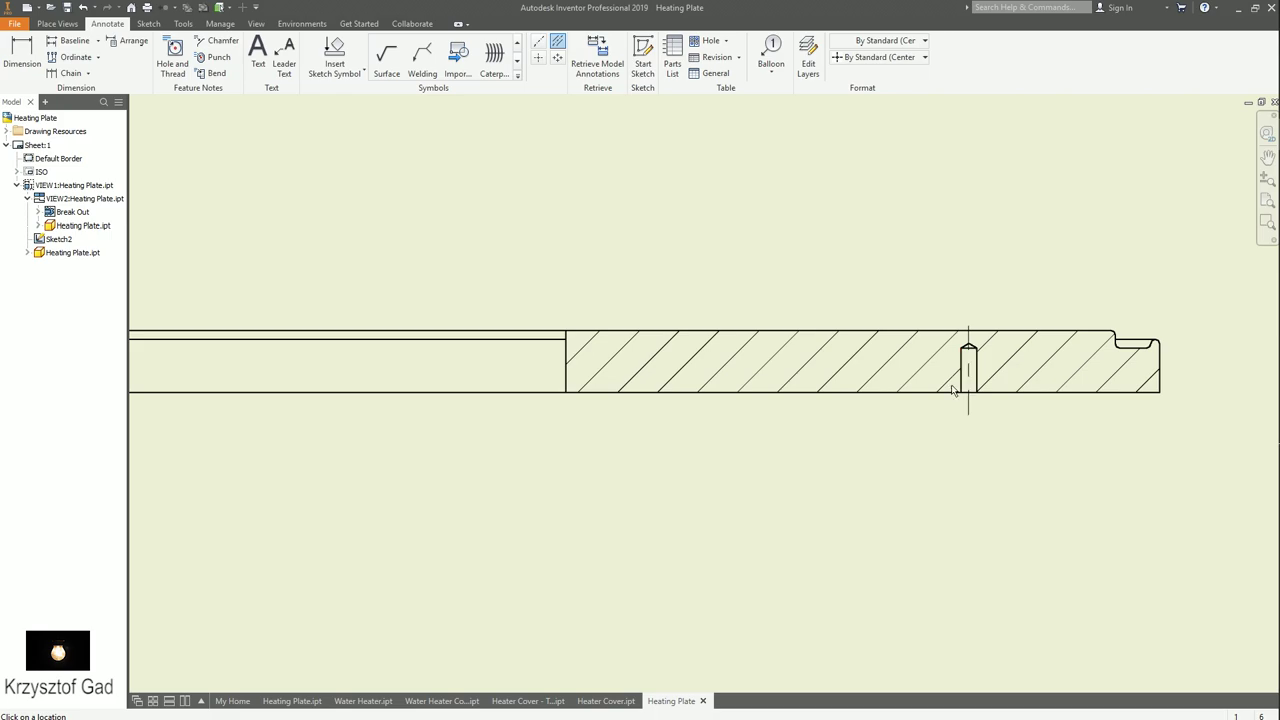
click(21, 55)
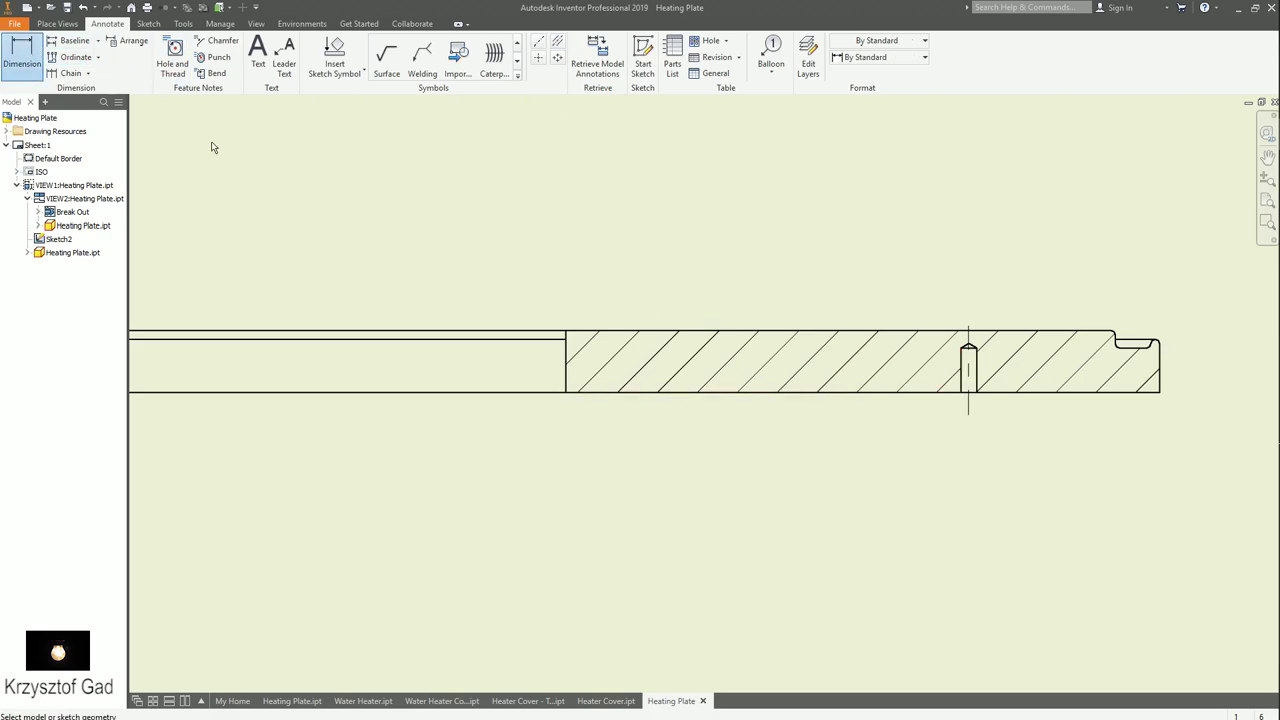
scroll(642, 316, down, 1)
scroll(670, 340, down, 1)
click(690, 376)
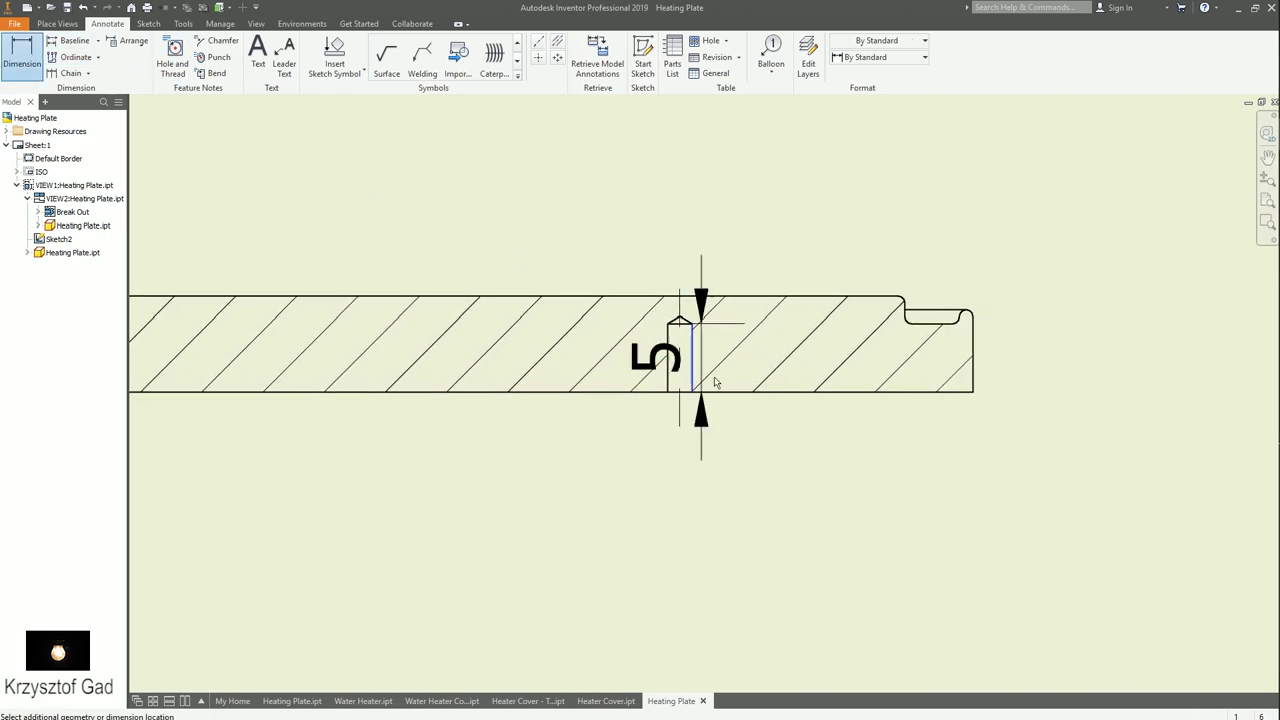
click(1048, 401)
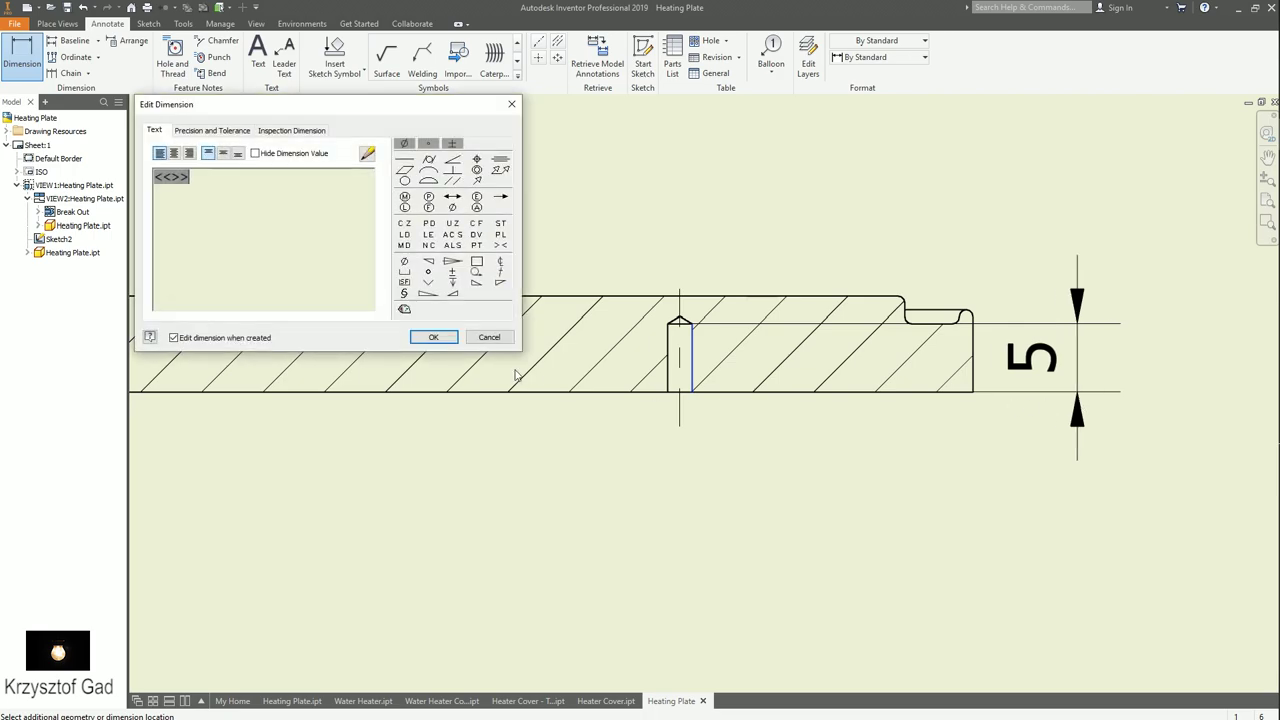
click(433, 338)
click(920, 391)
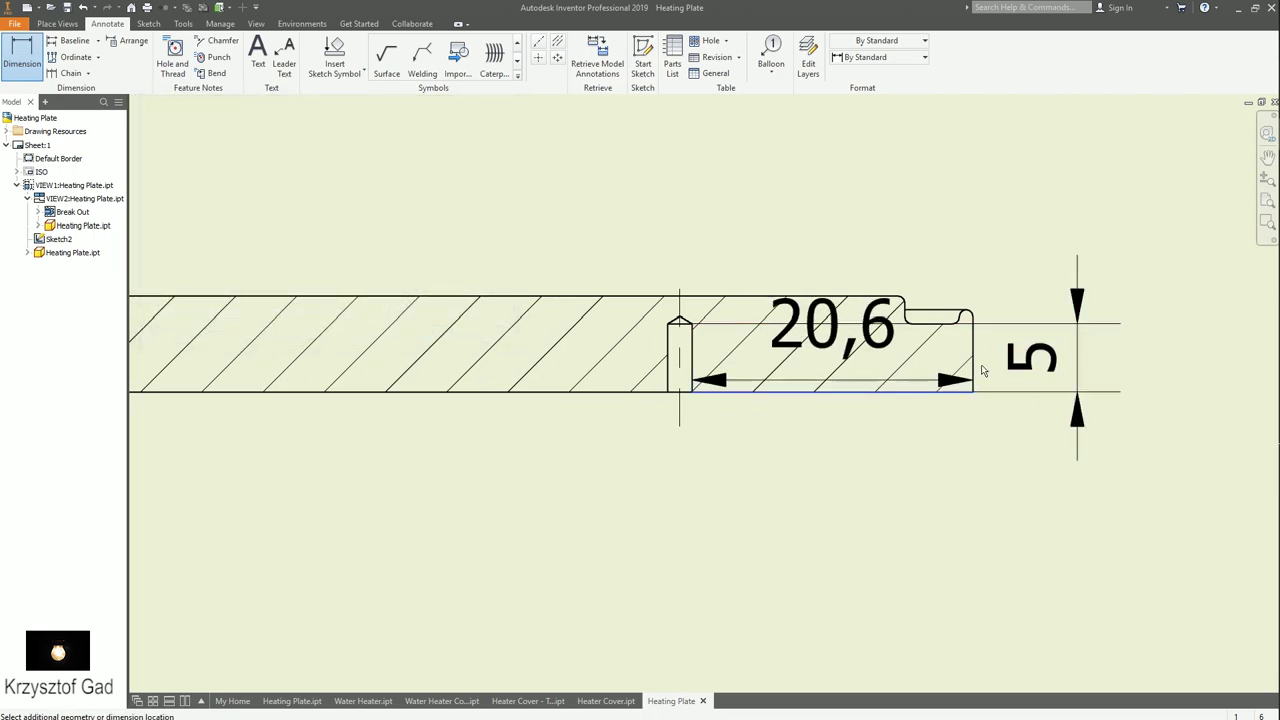
click(966, 316)
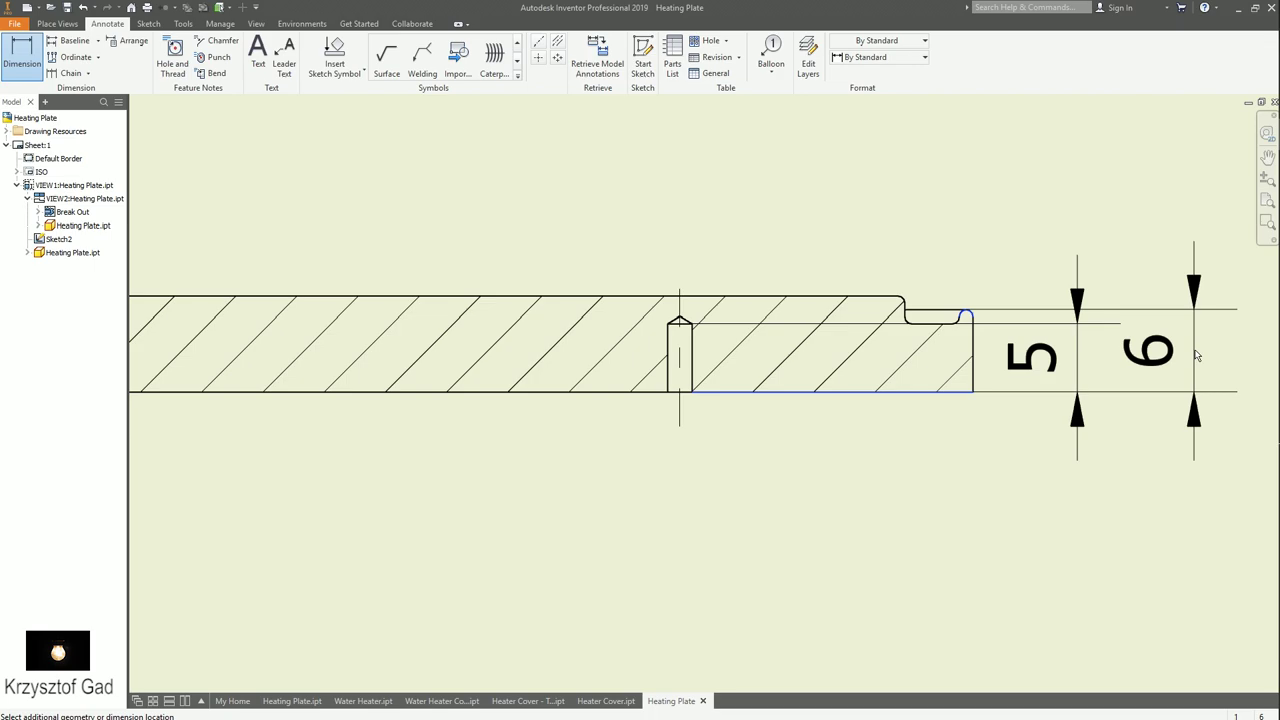
click(1041, 381)
click(433, 338)
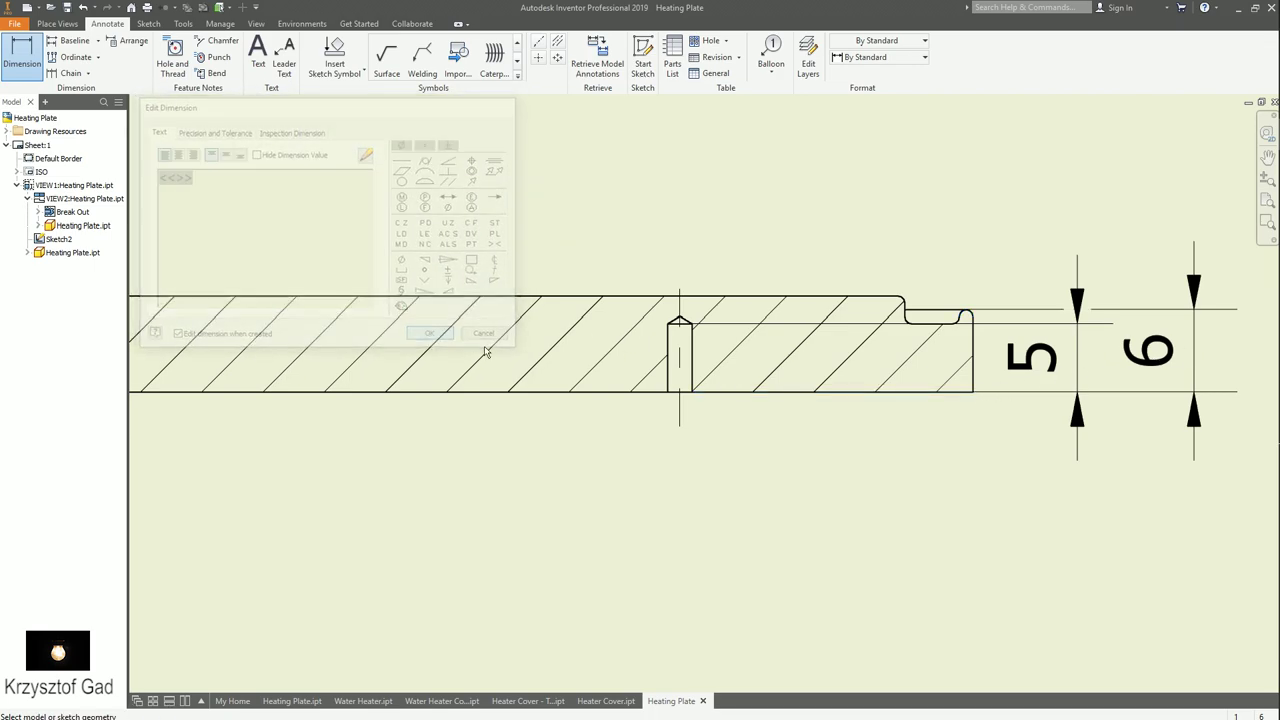
click(753, 393)
click(791, 297)
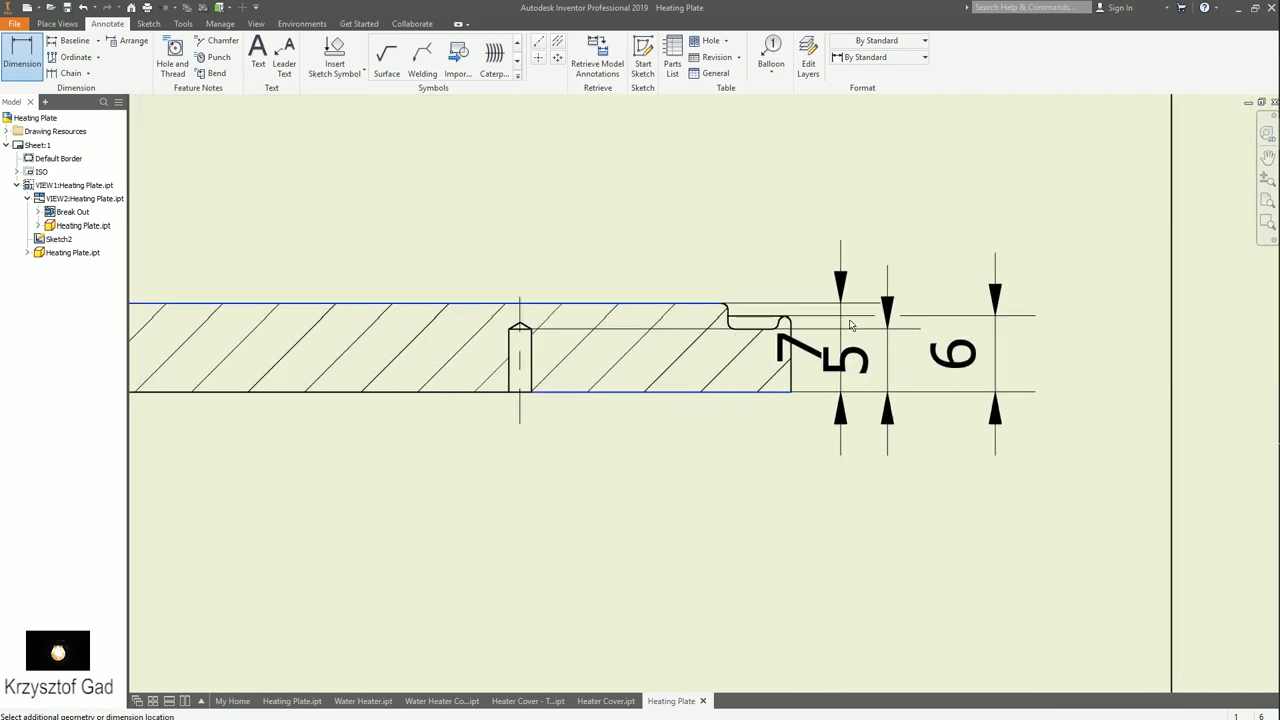
scroll(980, 335, down, 1)
click(973, 349)
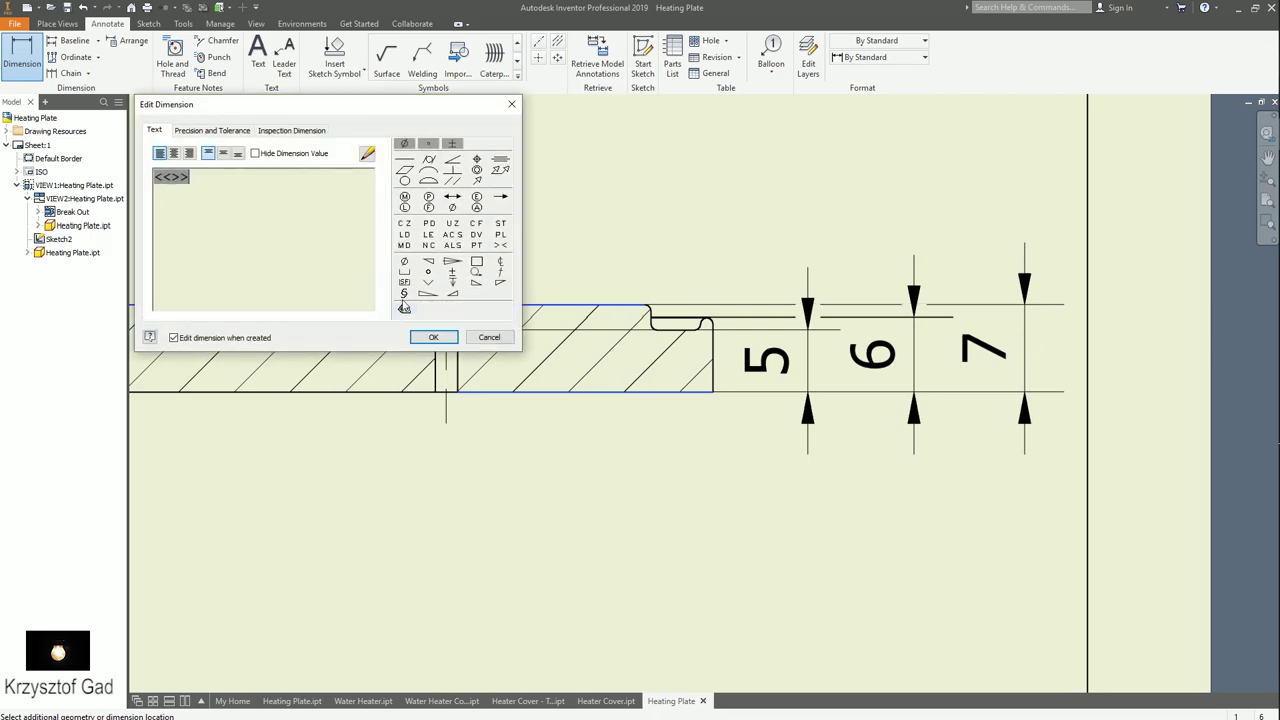
click(433, 337)
- Dimension the small hole width below it as Ø1,8
scroll(632, 383, up, 1)
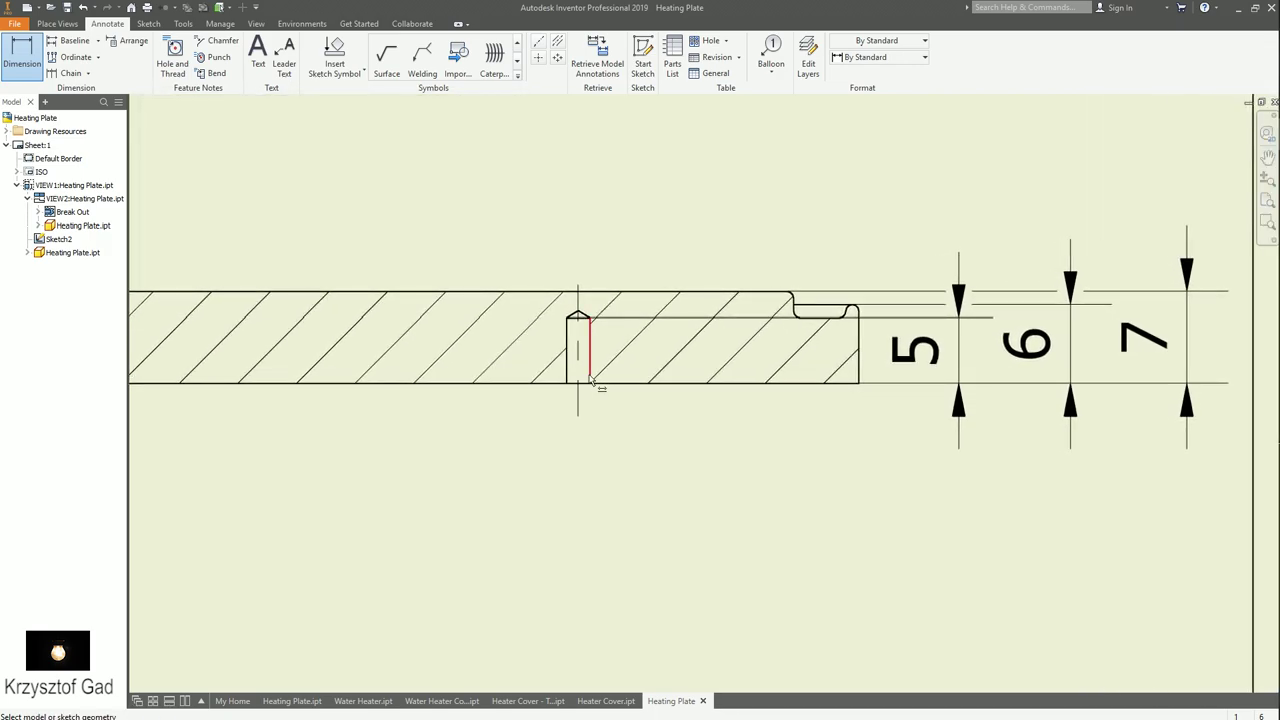
click(590, 370)
click(567, 362)
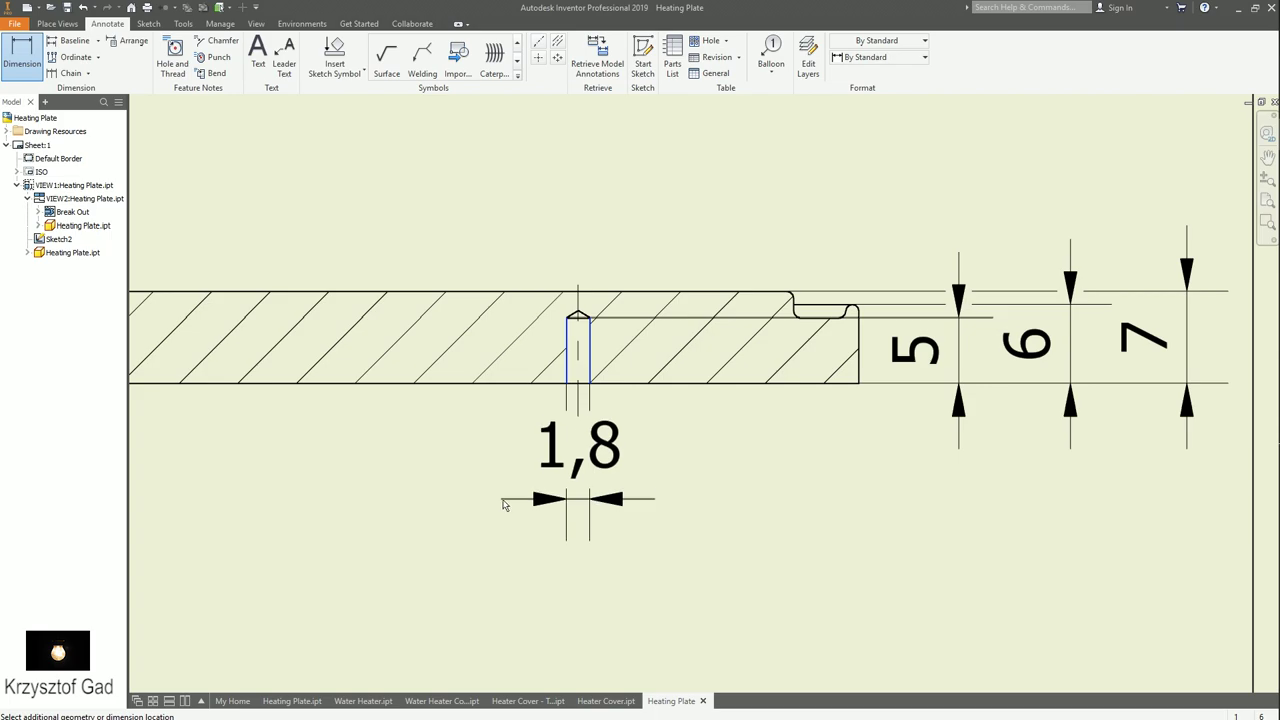
click(502, 505)
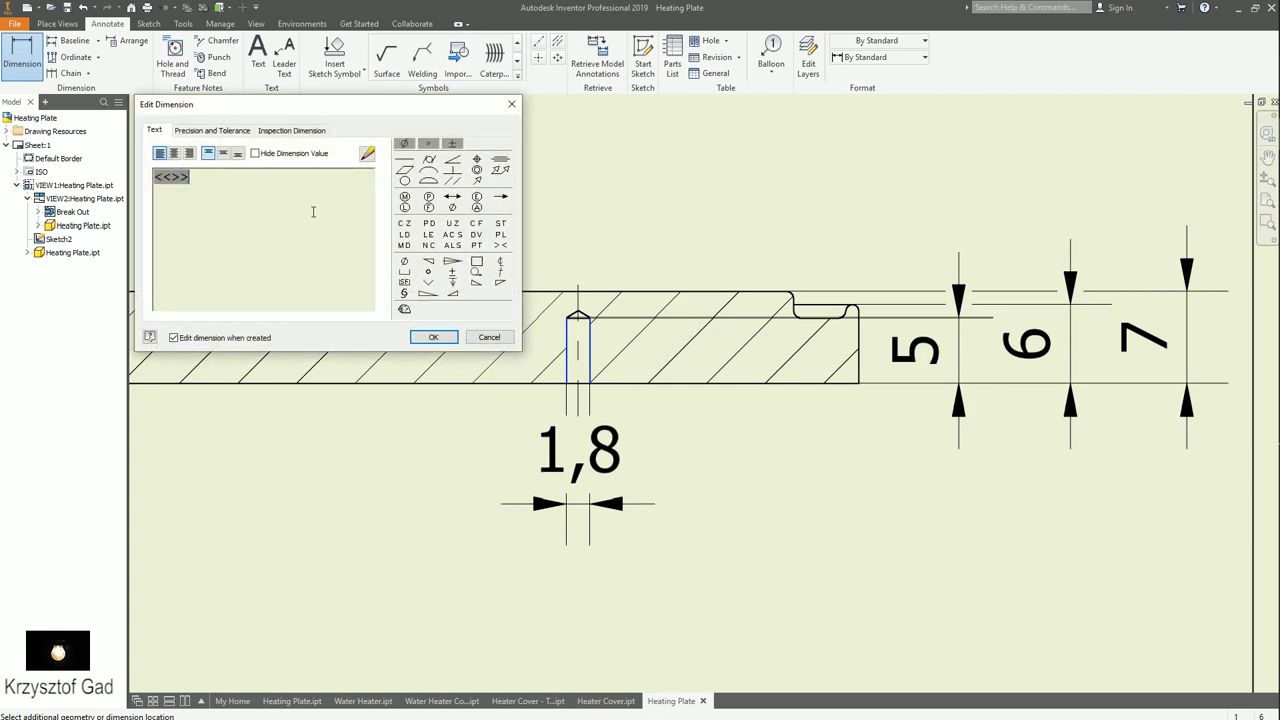
click(405, 145)
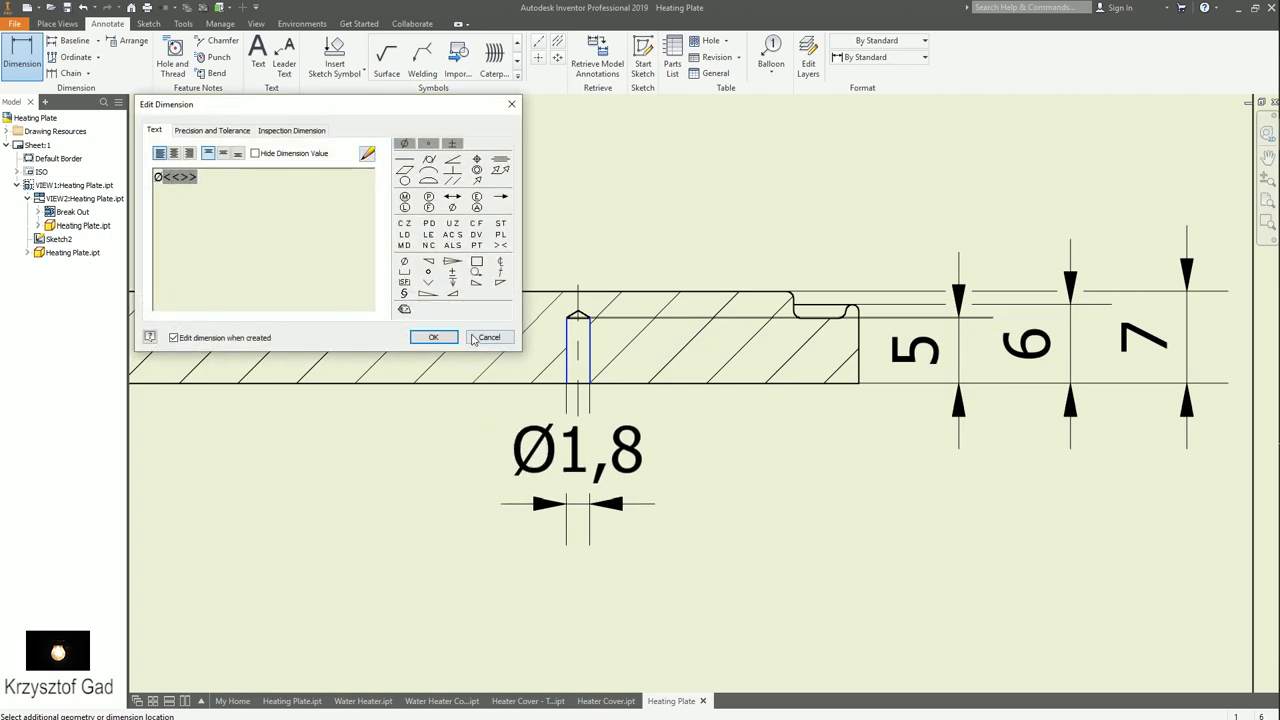
click(433, 337)
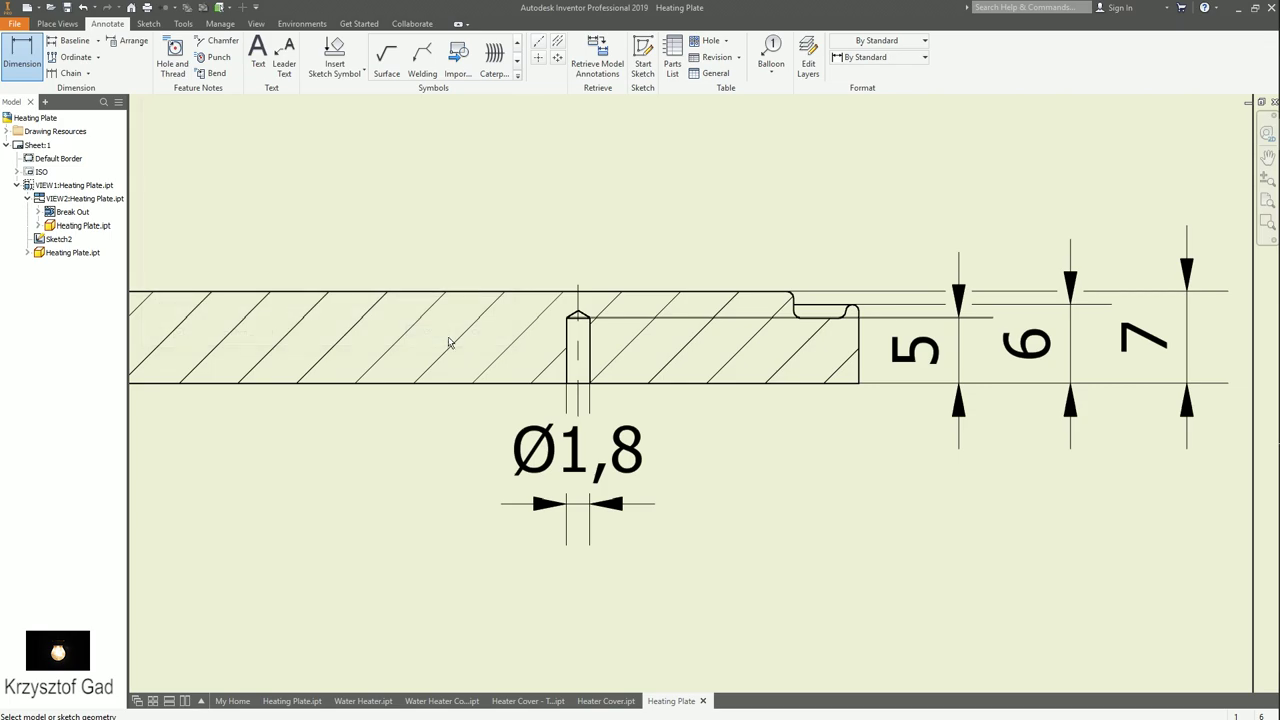
- Dimension the plate's overall length between its end edges as Ø133
click(860, 372)
middle_drag(590, 378, 616, 374)
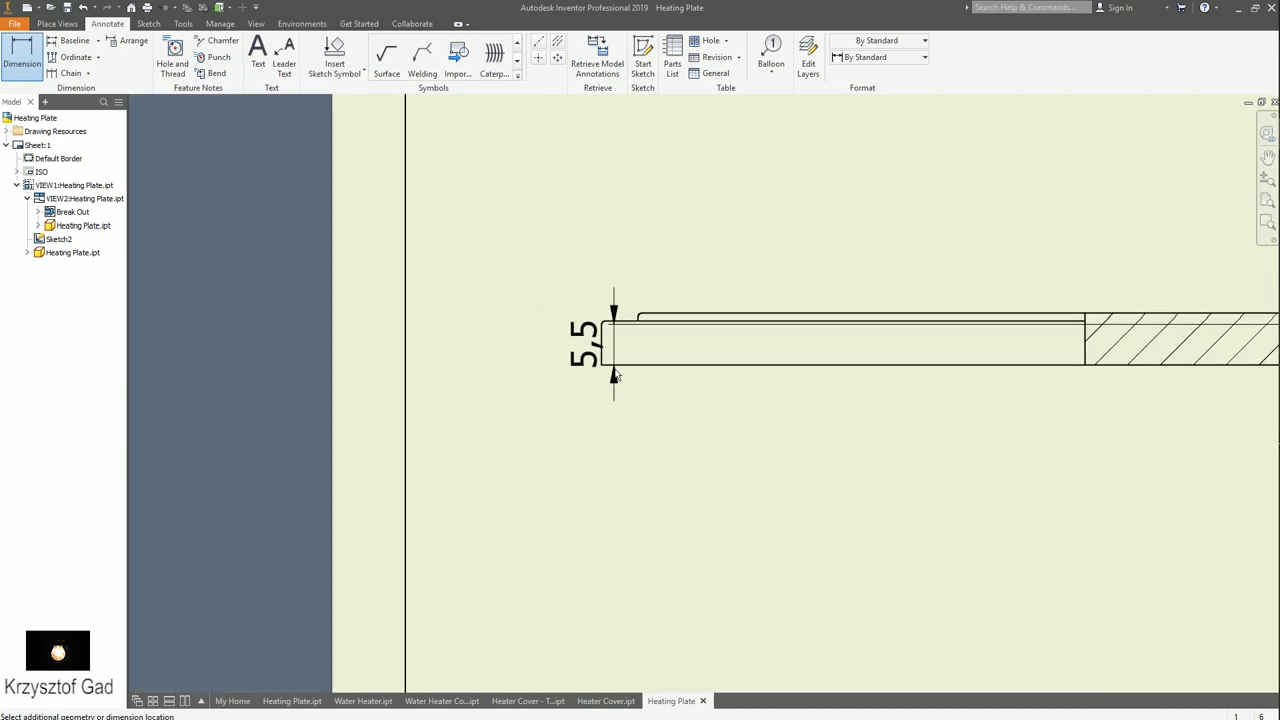
click(613, 366)
key(F5)
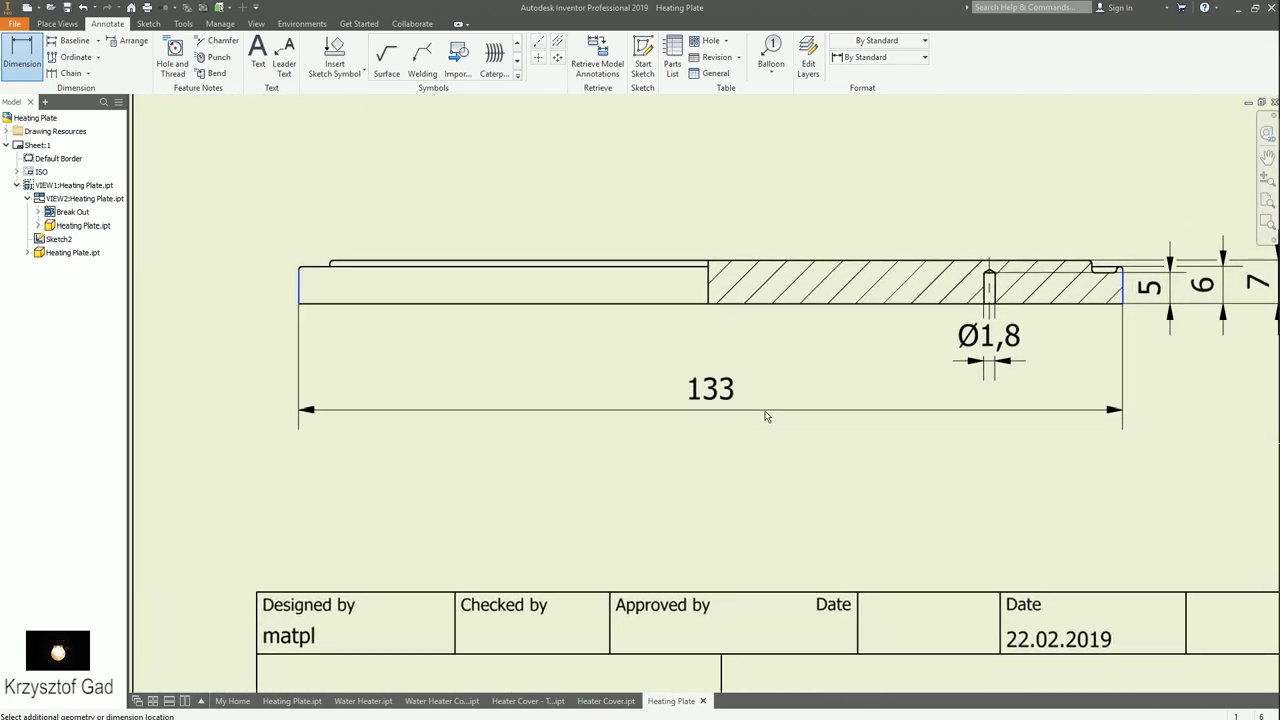
click(766, 420)
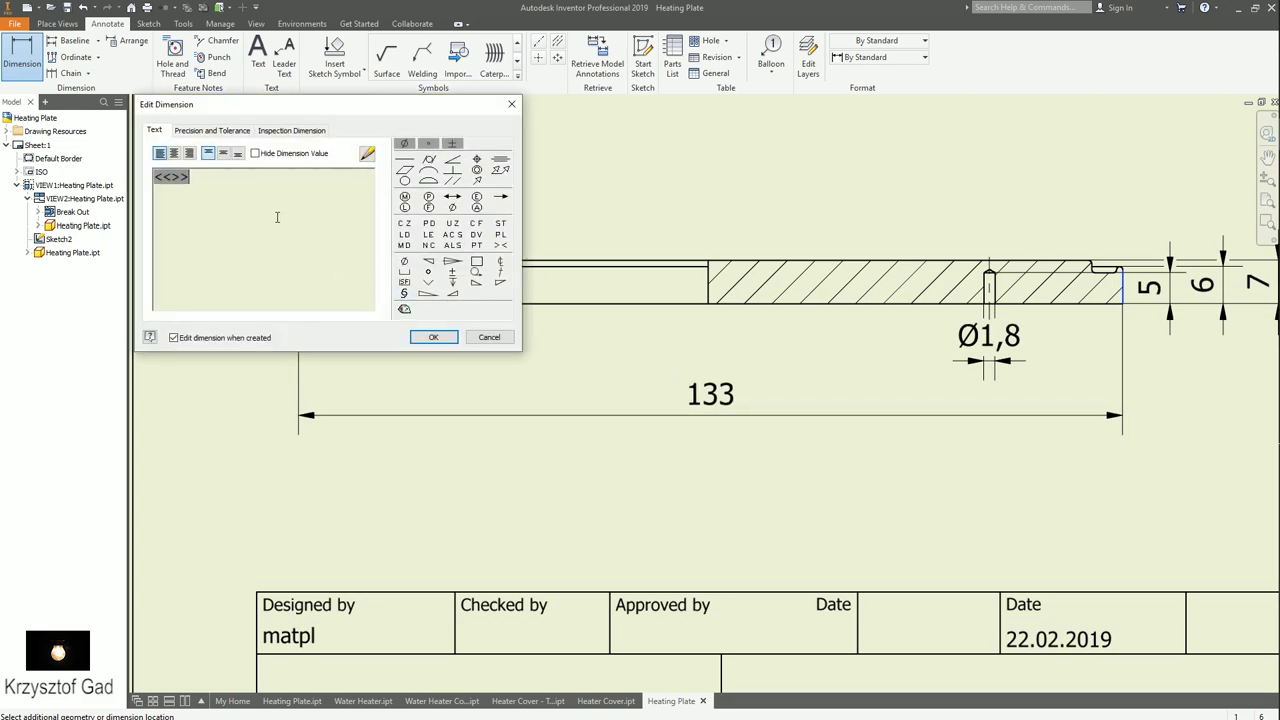
click(406, 145)
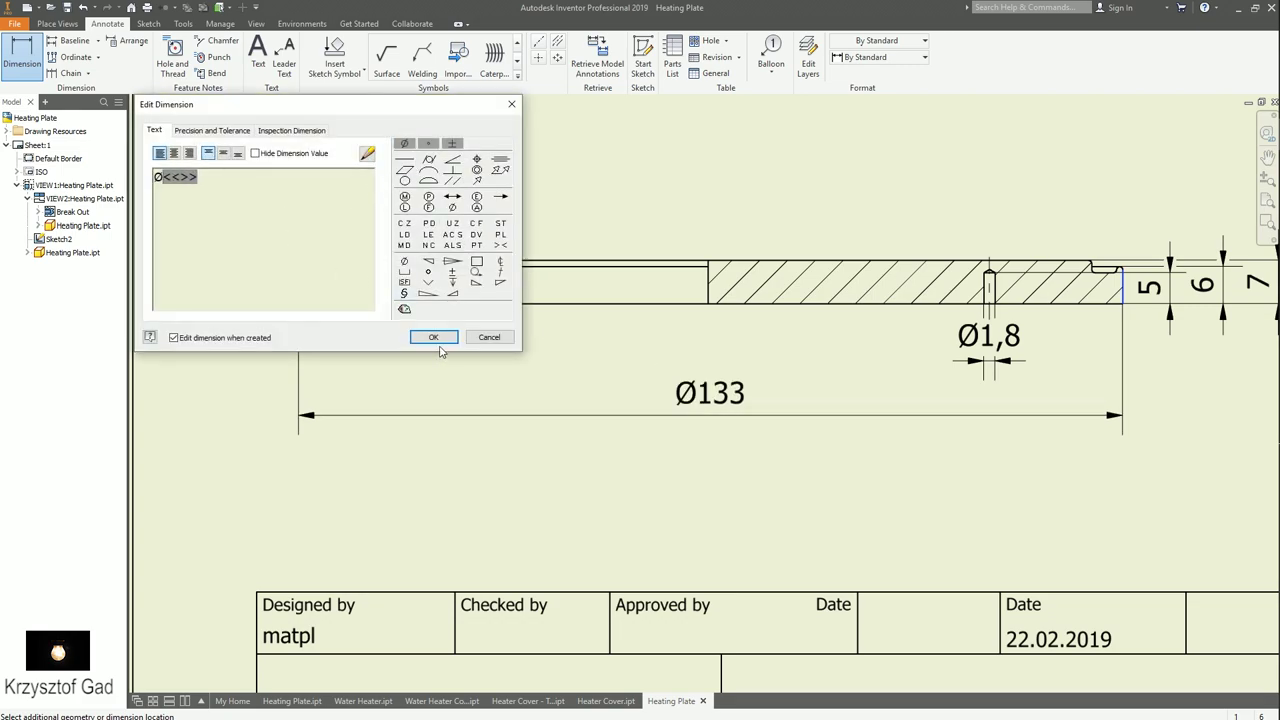
click(433, 338)
- Place a 123 dimension from the plate's top edge above the plate
scroll(331, 304, up, 2)
scroll(331, 300, up, 3)
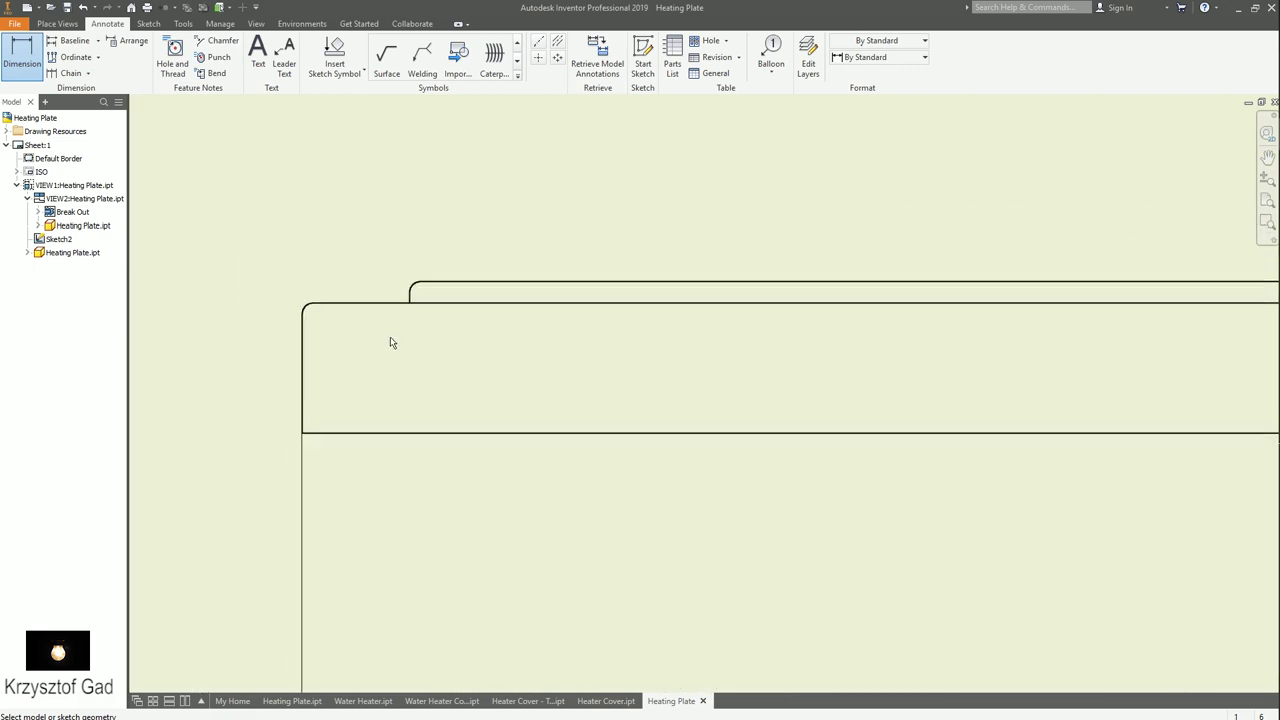
scroll(391, 343, up, 1)
click(412, 288)
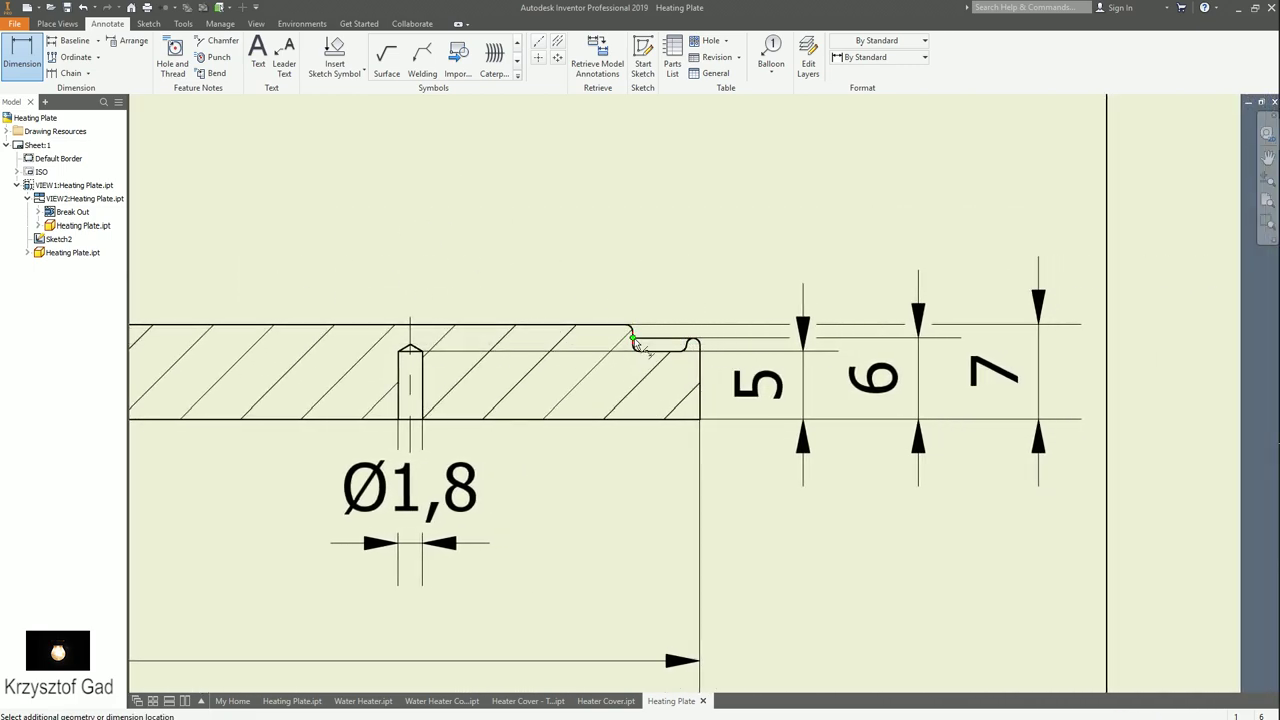
scroll(631, 337, down, 3)
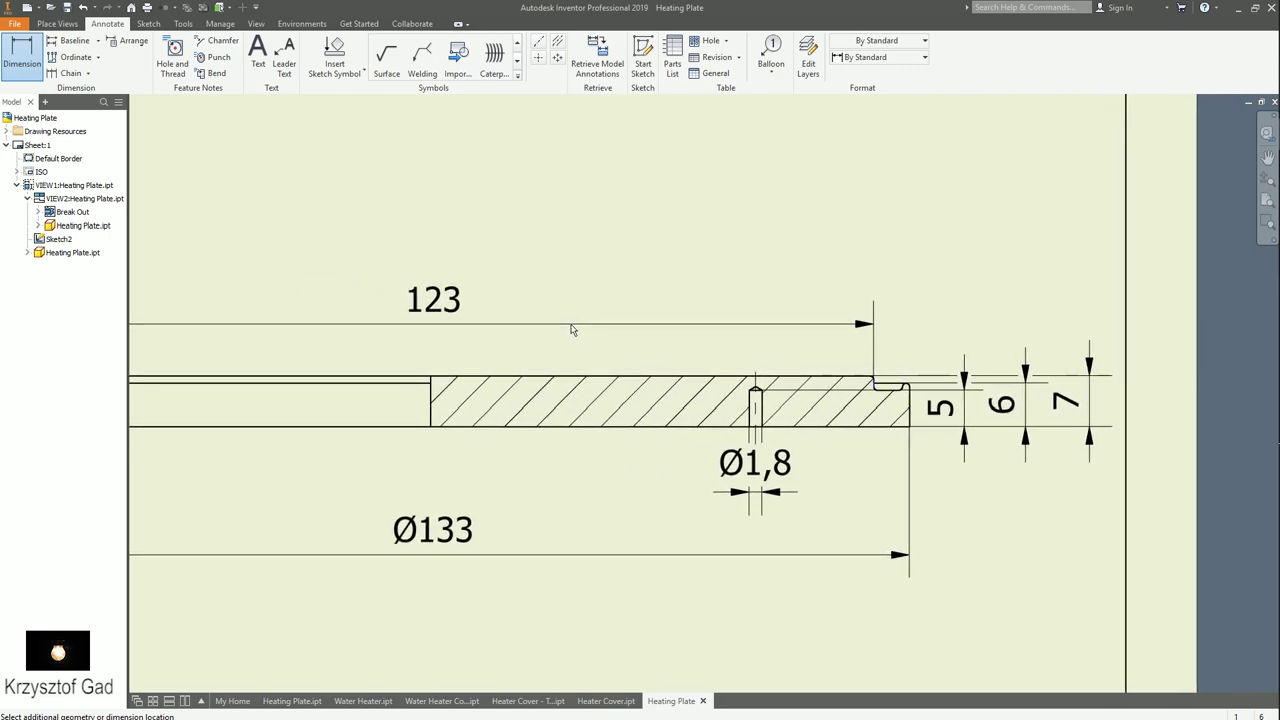
click(571, 329)
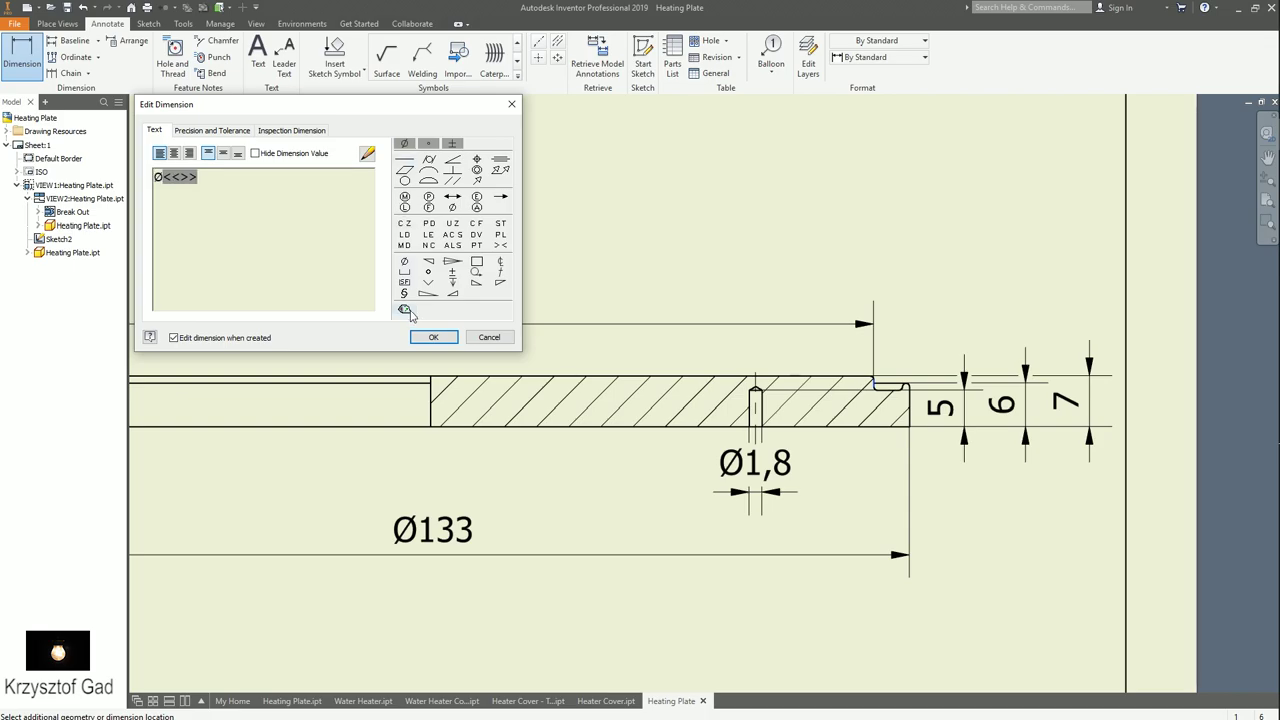
- Accept the Ø123 dimension on the side view
click(433, 337)
scroll(606, 423, up, 2)
scroll(614, 437, up, 3)
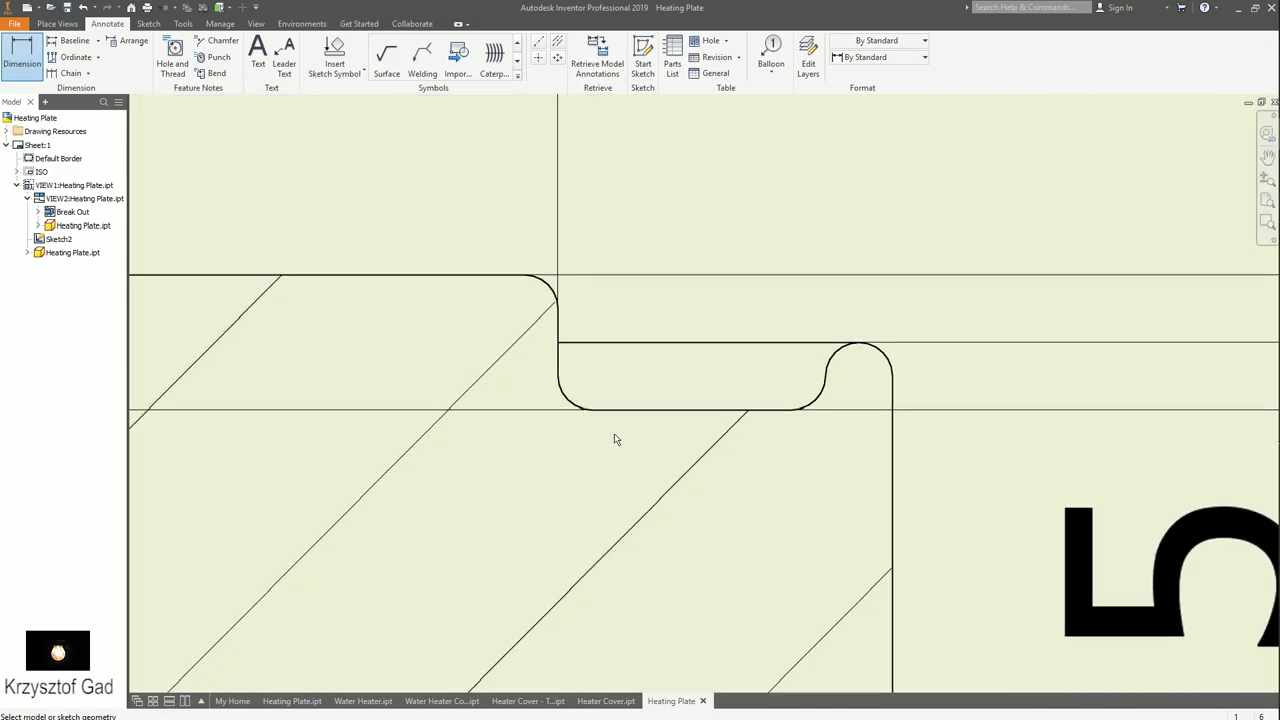
scroll(556, 397, up, 2)
scroll(610, 360, down, 4)
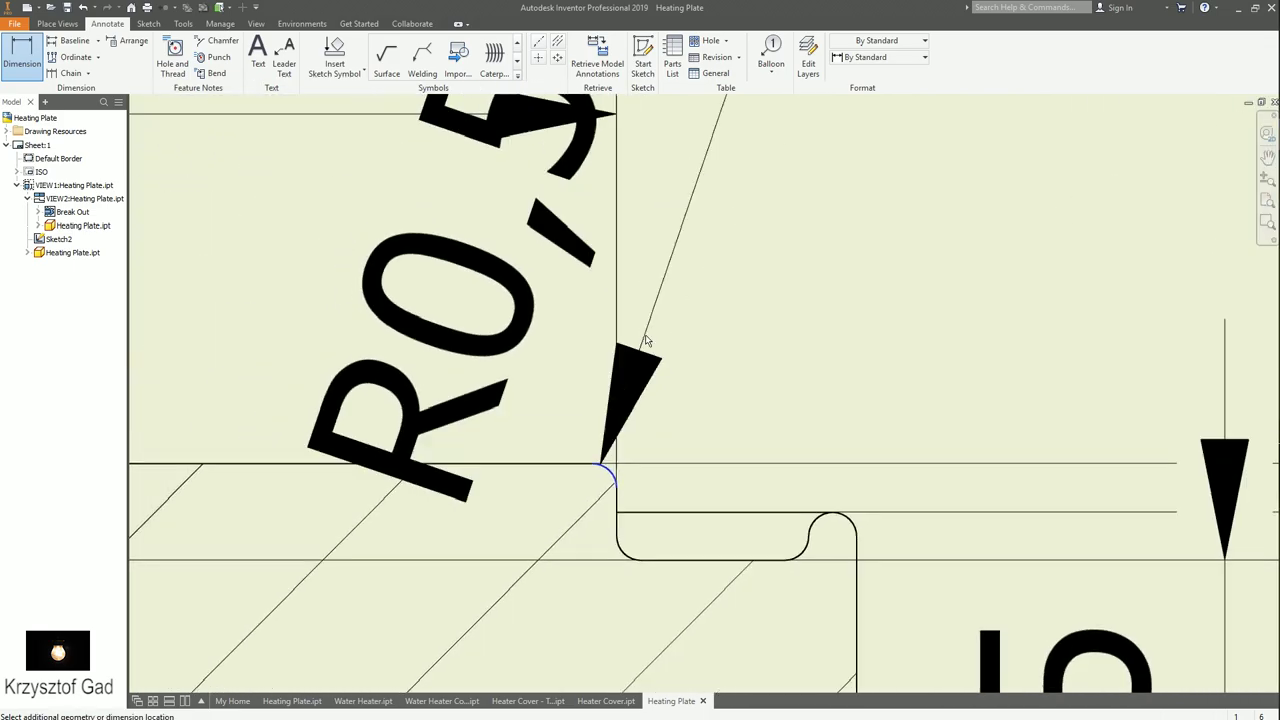
scroll(665, 355, down, 3)
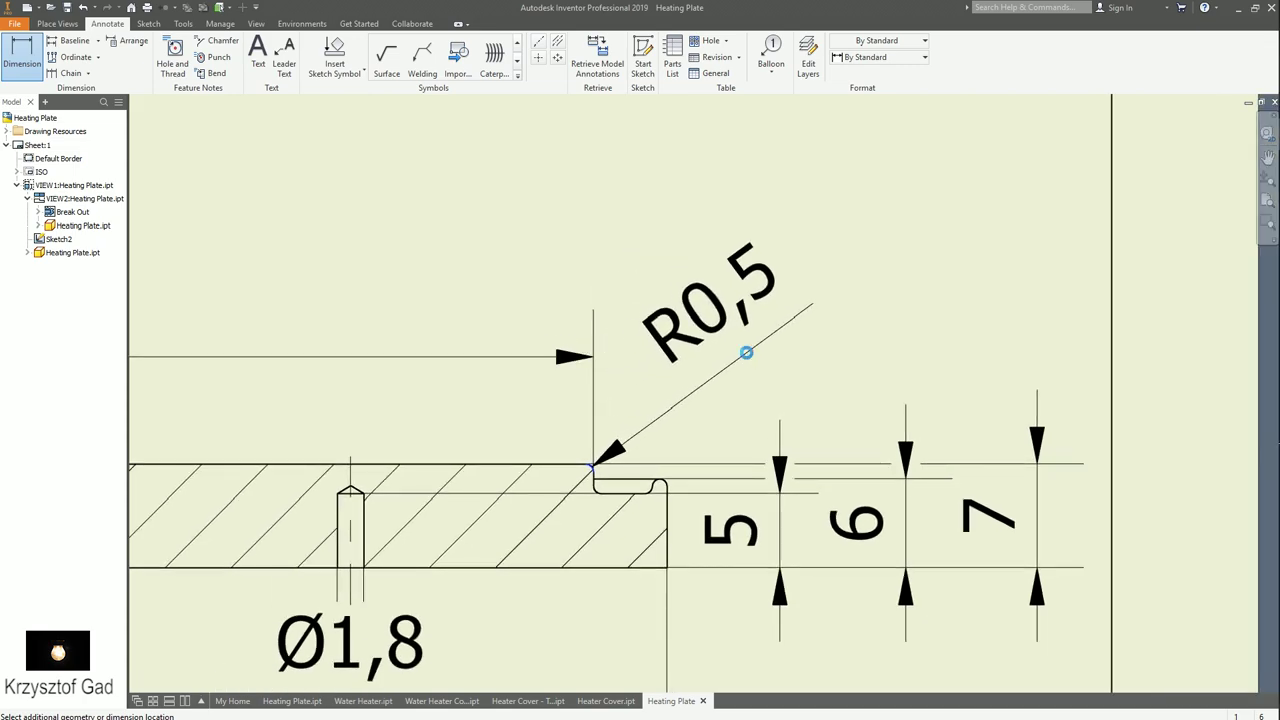
- Add an R0,5x4 radius callout to the groove's corner fillet
click(746, 352)
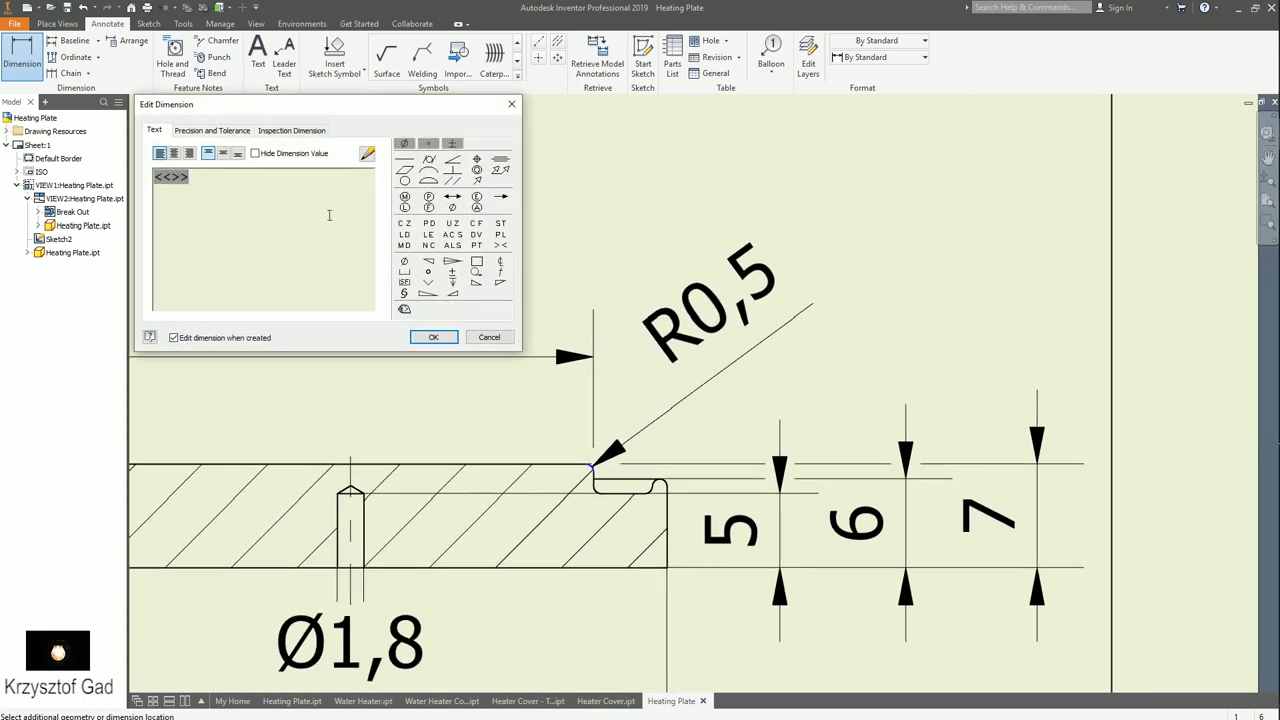
text(x4)
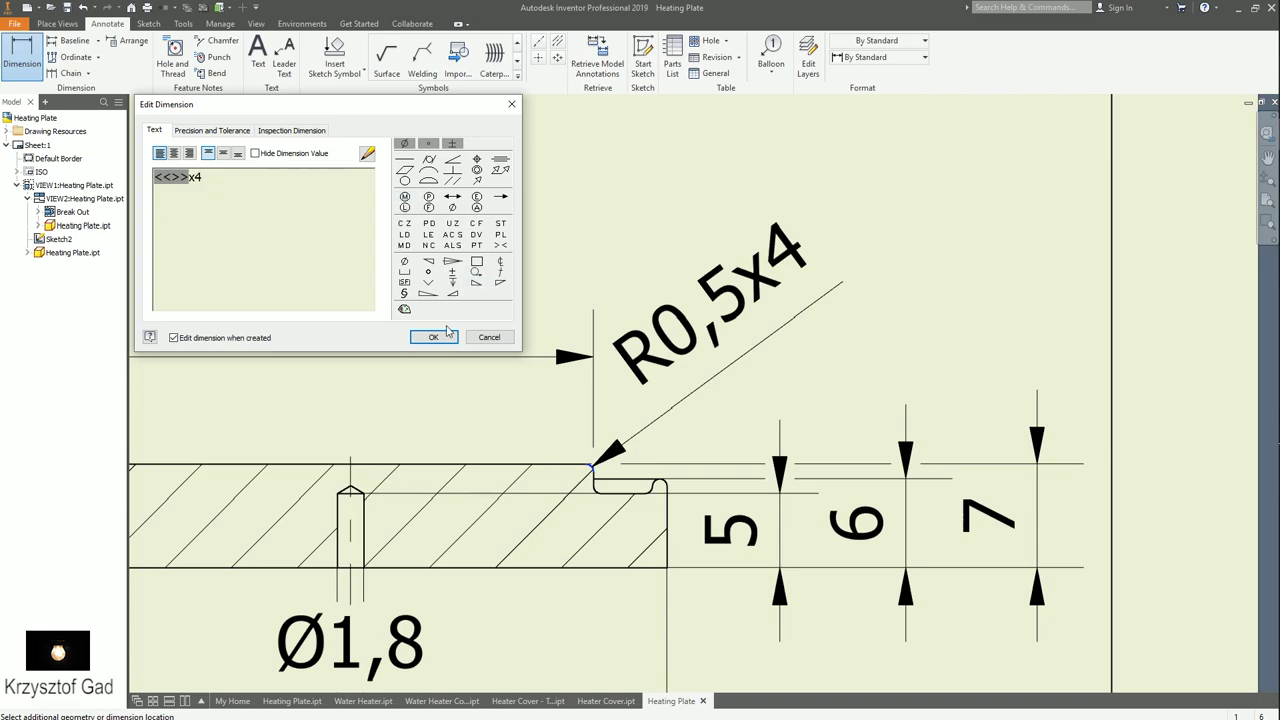
click(433, 337)
scroll(443, 337, down, 2)
scroll(450, 330, down, 2)
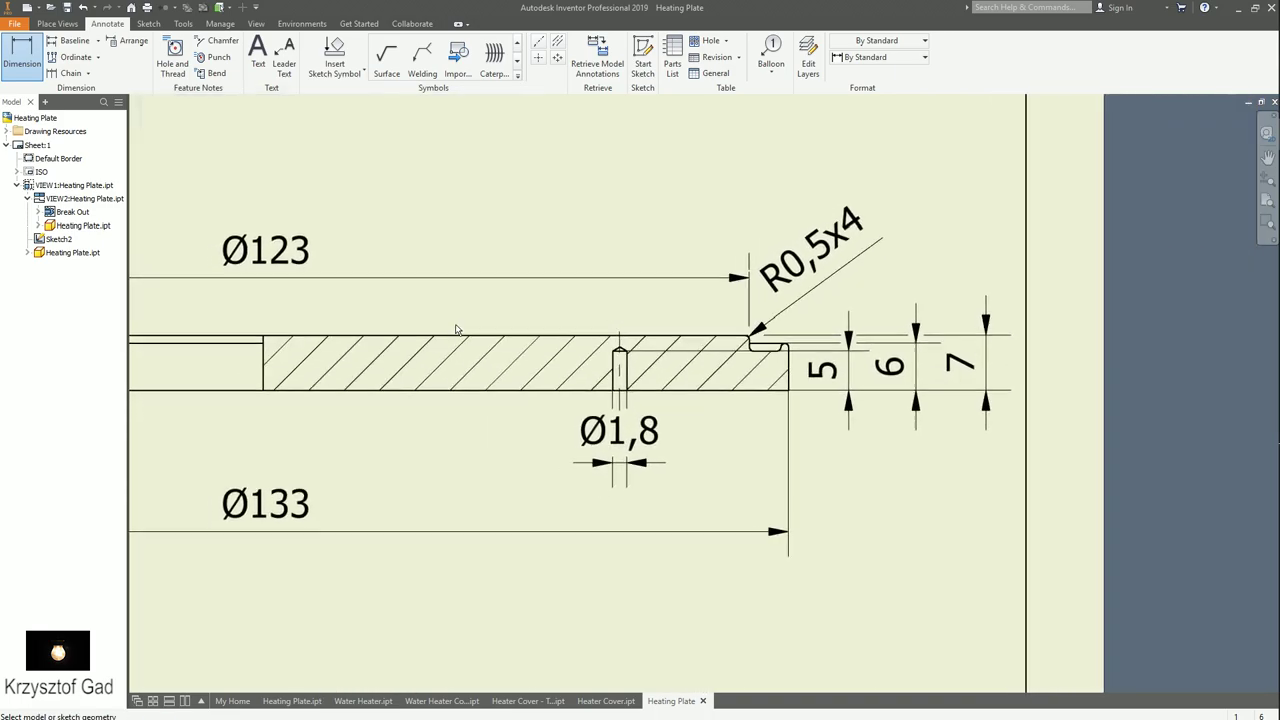
scroll(463, 321, down, 2)
scroll(463, 321, down, 2)
scroll(701, 386, down, 2)
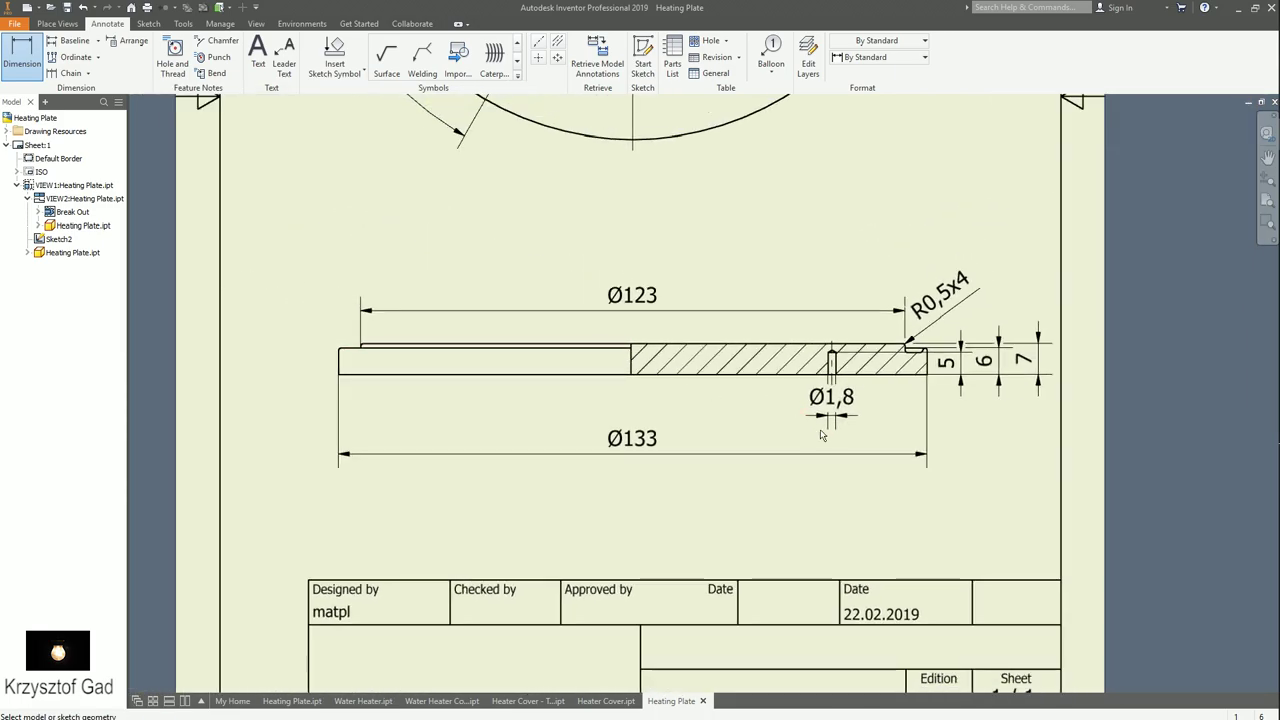
- Nudge the Ø1,8 text left and place 'Notes: Rounding off sharp edges R0,5mm' above the title block
key(Escape)
drag(830, 415, 800, 420)
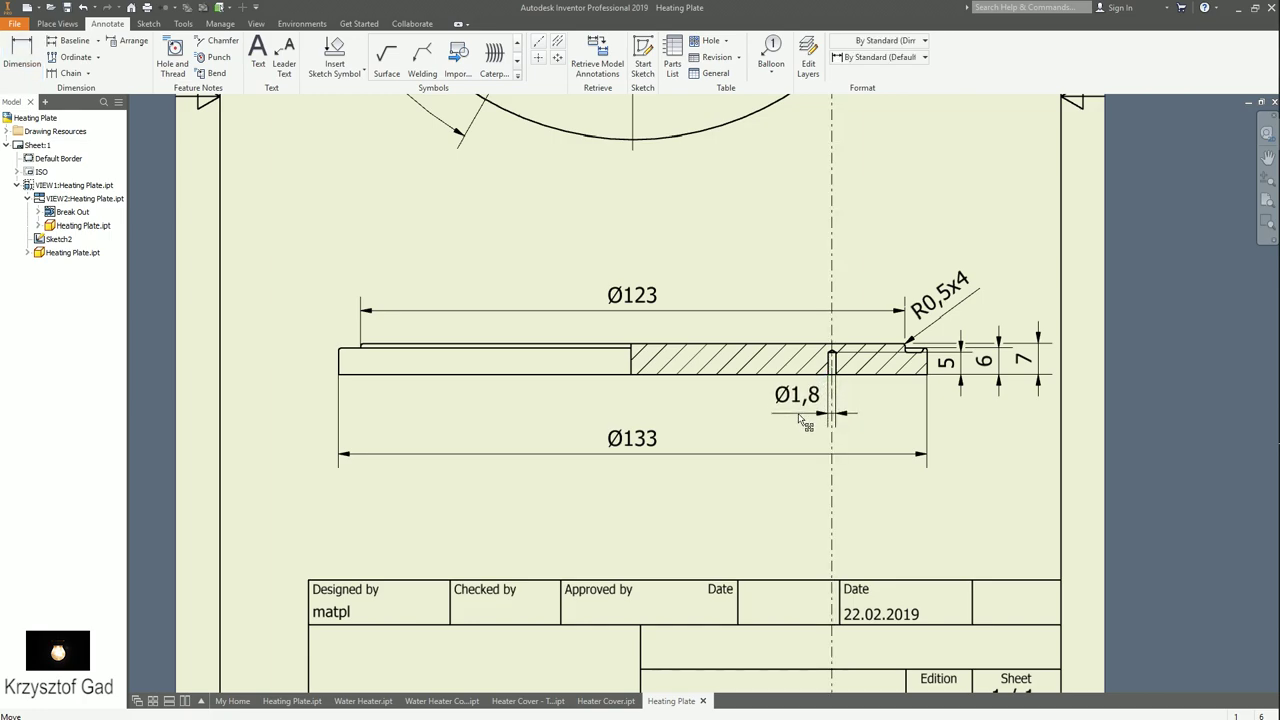
click(258, 55)
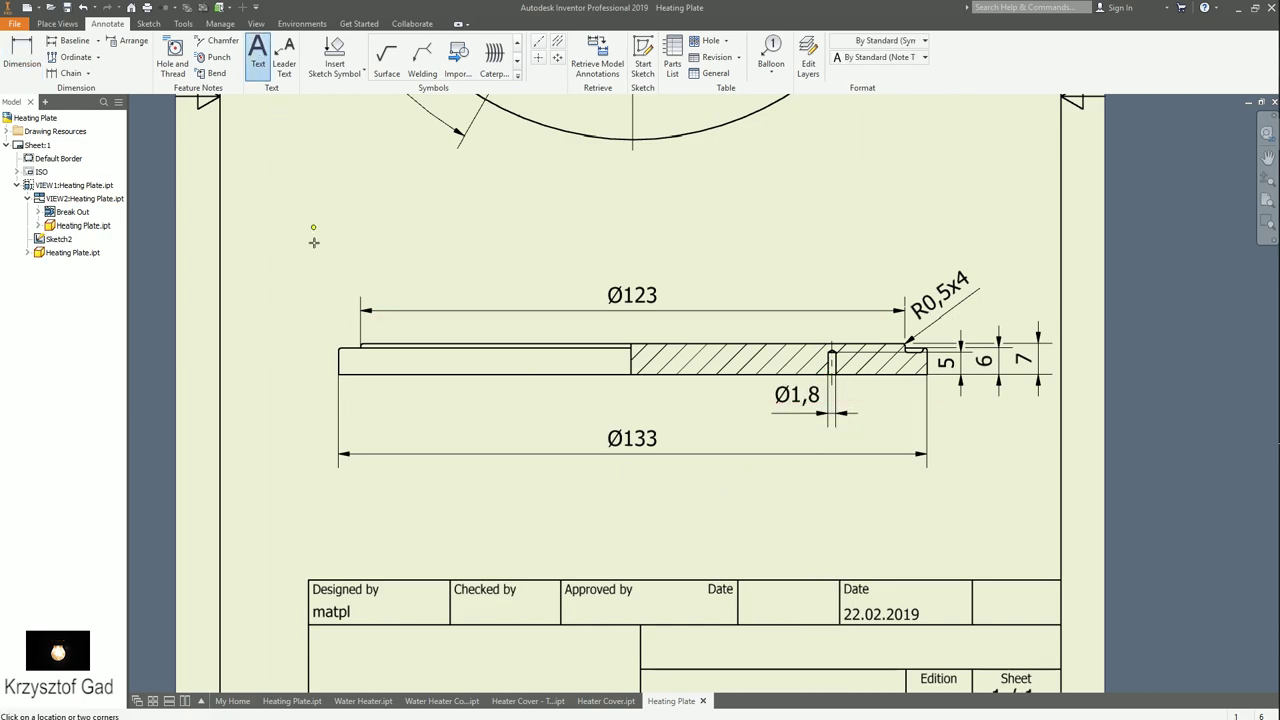
click(313, 529)
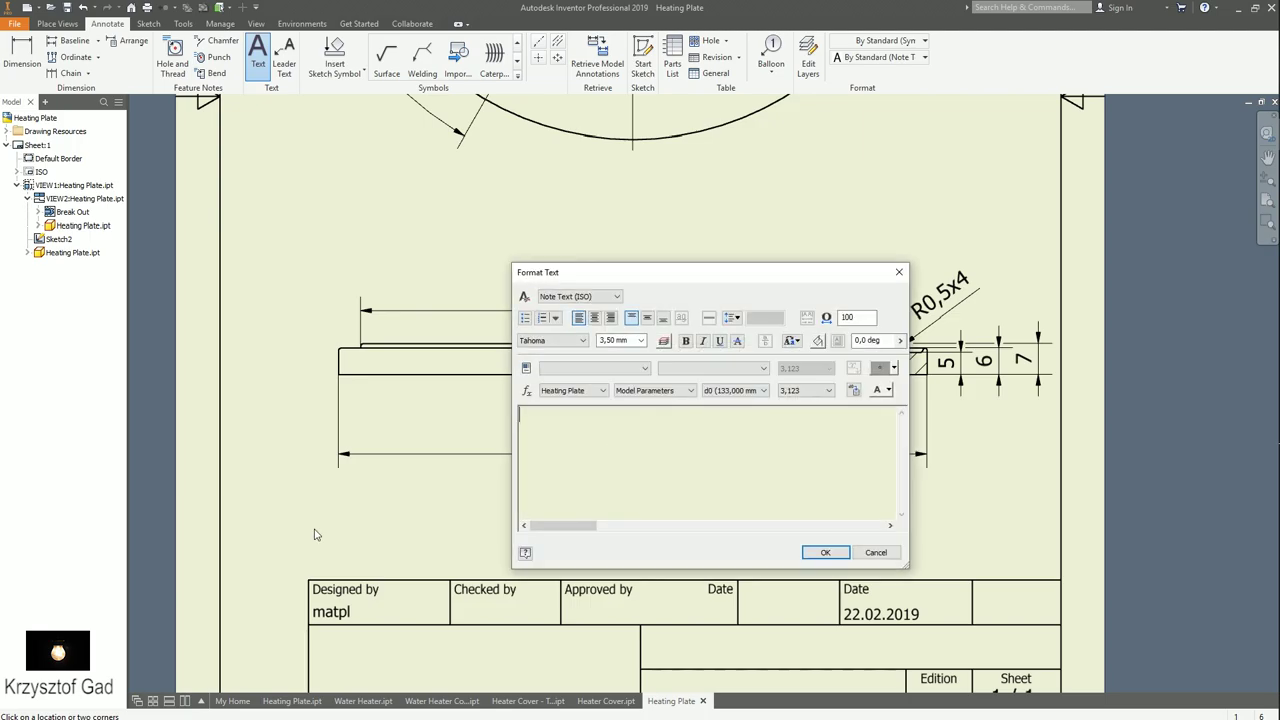
text(Notes: Rounding off sharp edges R0,5mm)
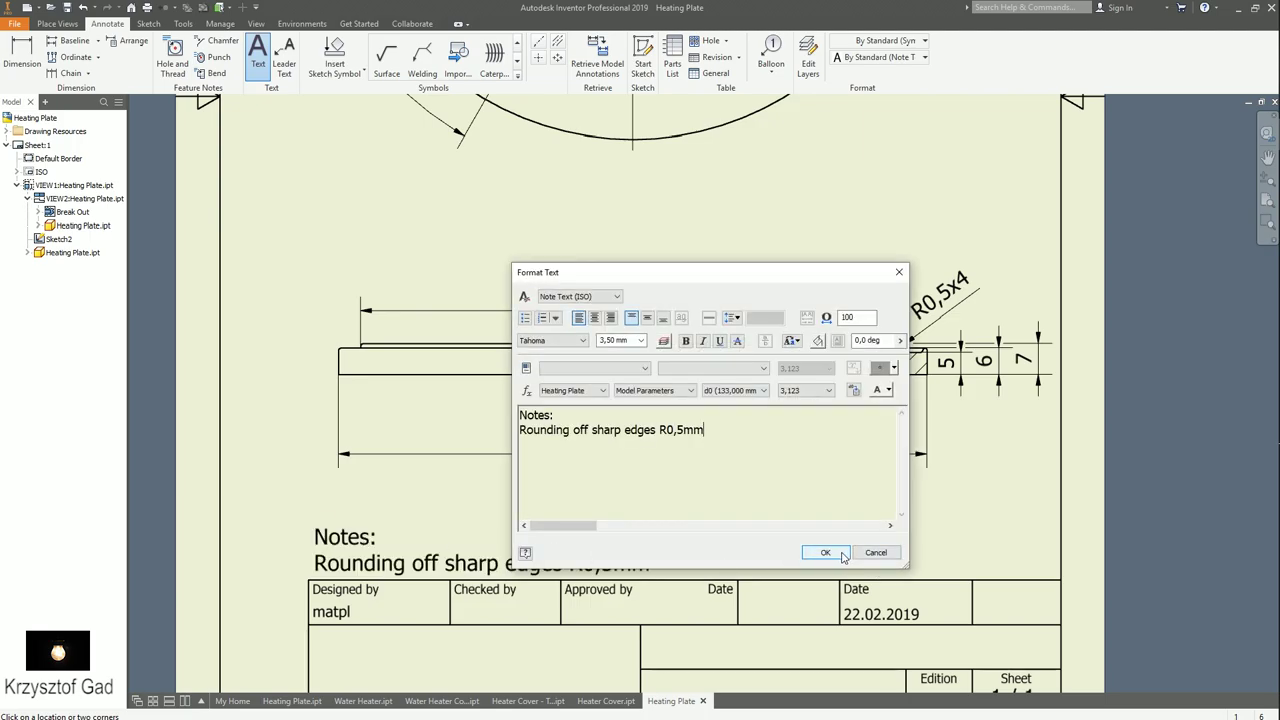
click(825, 553)
- Fit the sheet, save it as Heating Plate.dwg, and switch to Water Heater.ipt
scroll(804, 552, down, 1)
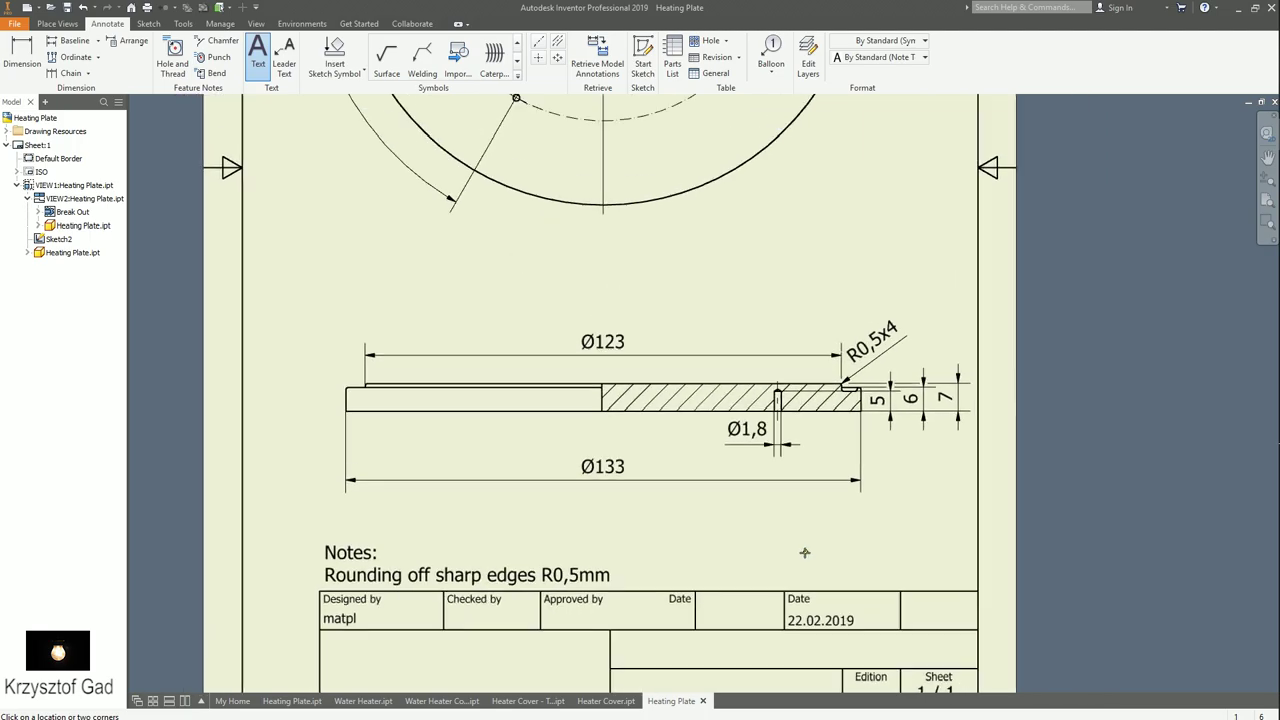
scroll(804, 552, down, 1)
scroll(804, 552, down, 1)
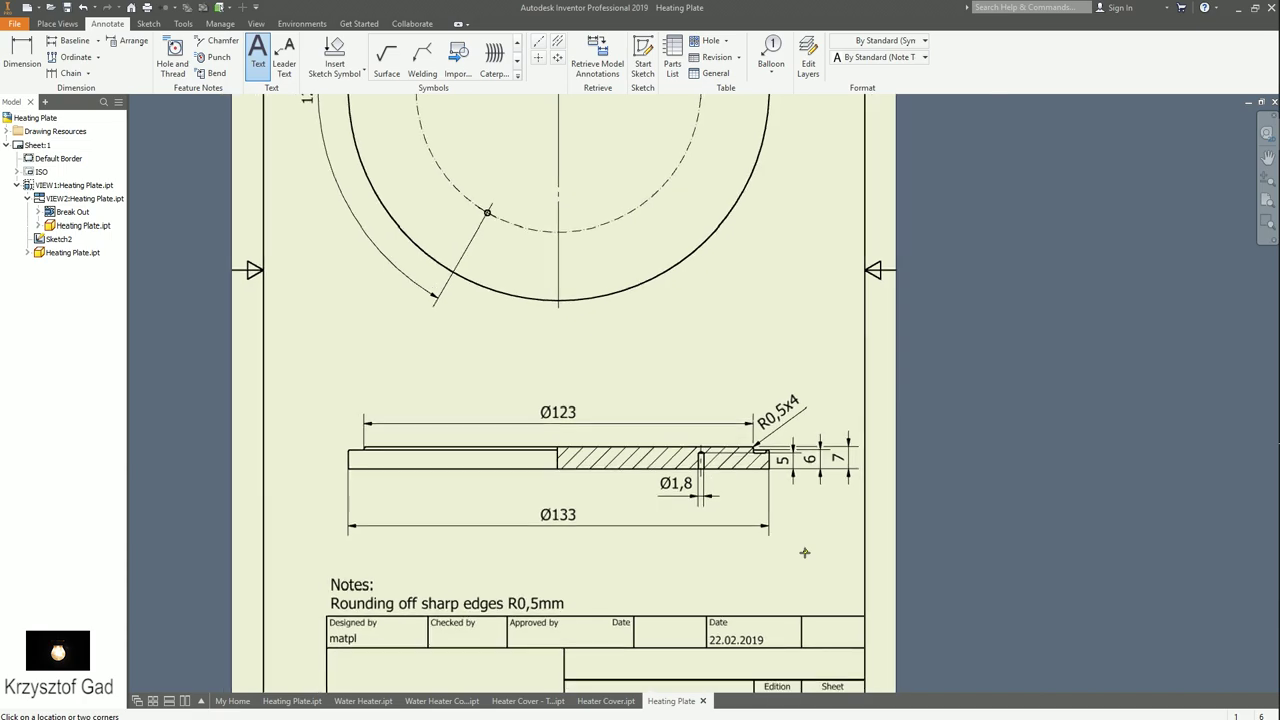
key(Home)
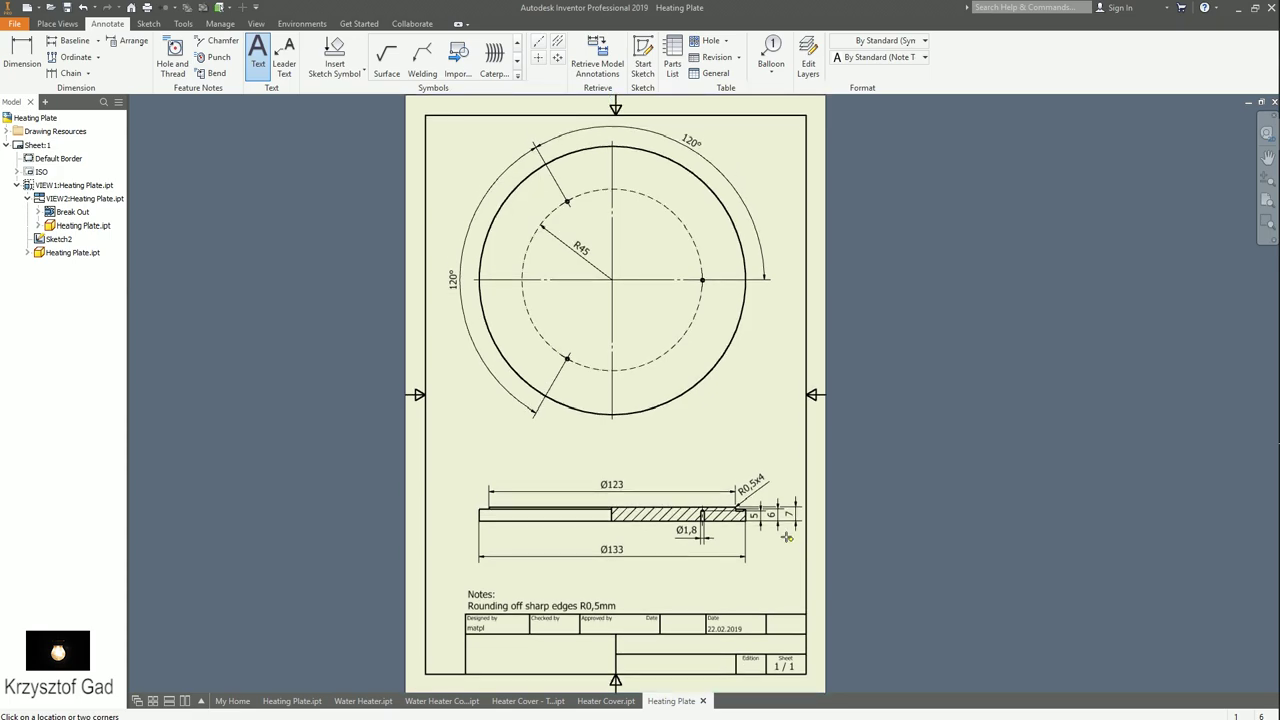
click(72, 11)
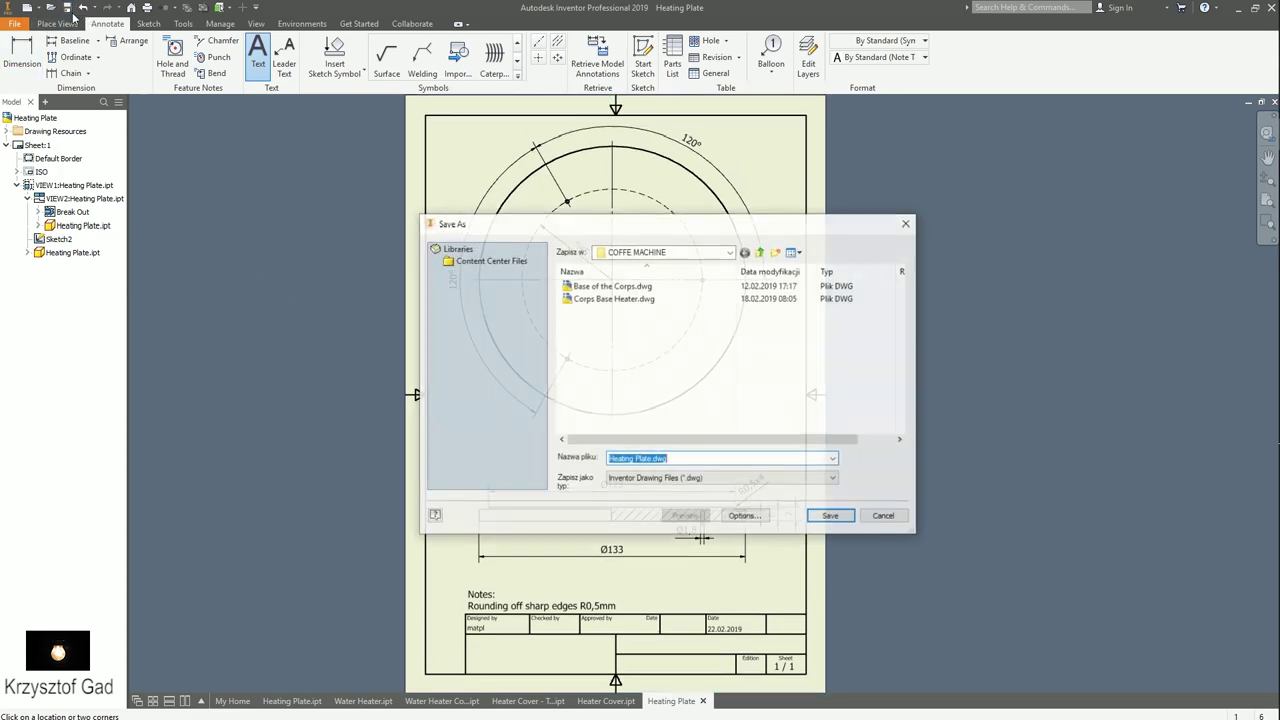
click(817, 519)
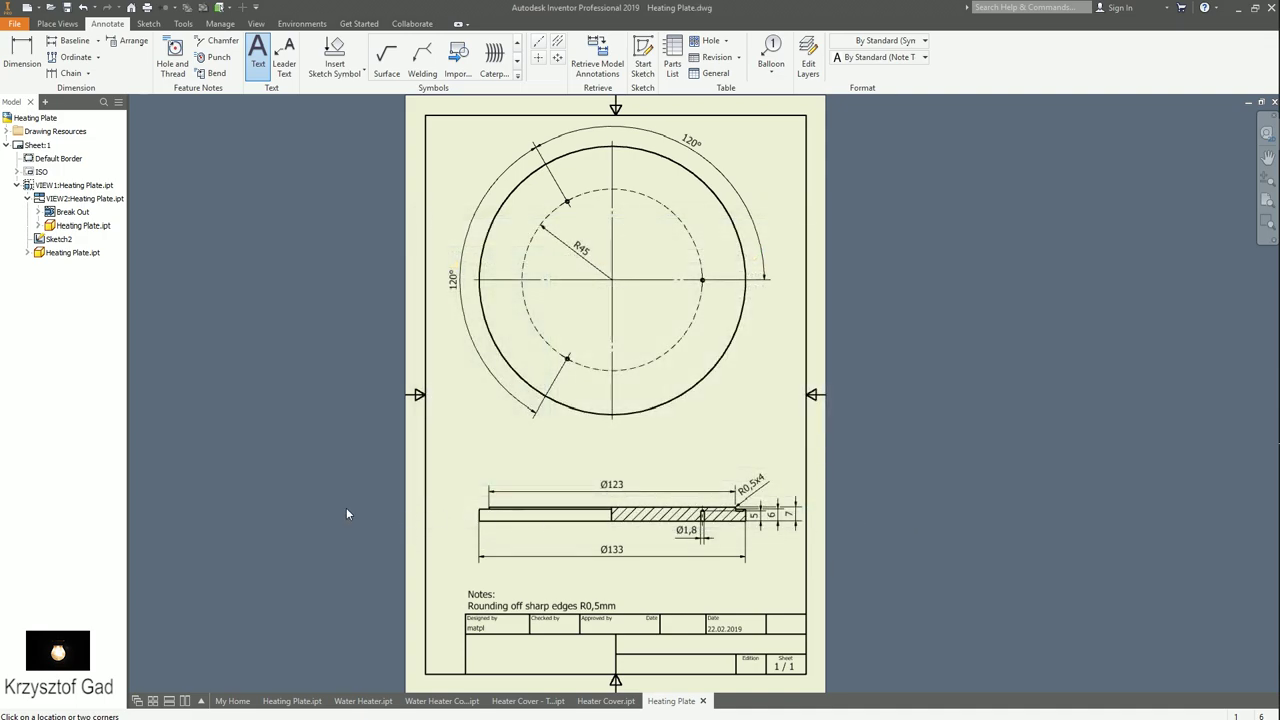
click(369, 703)
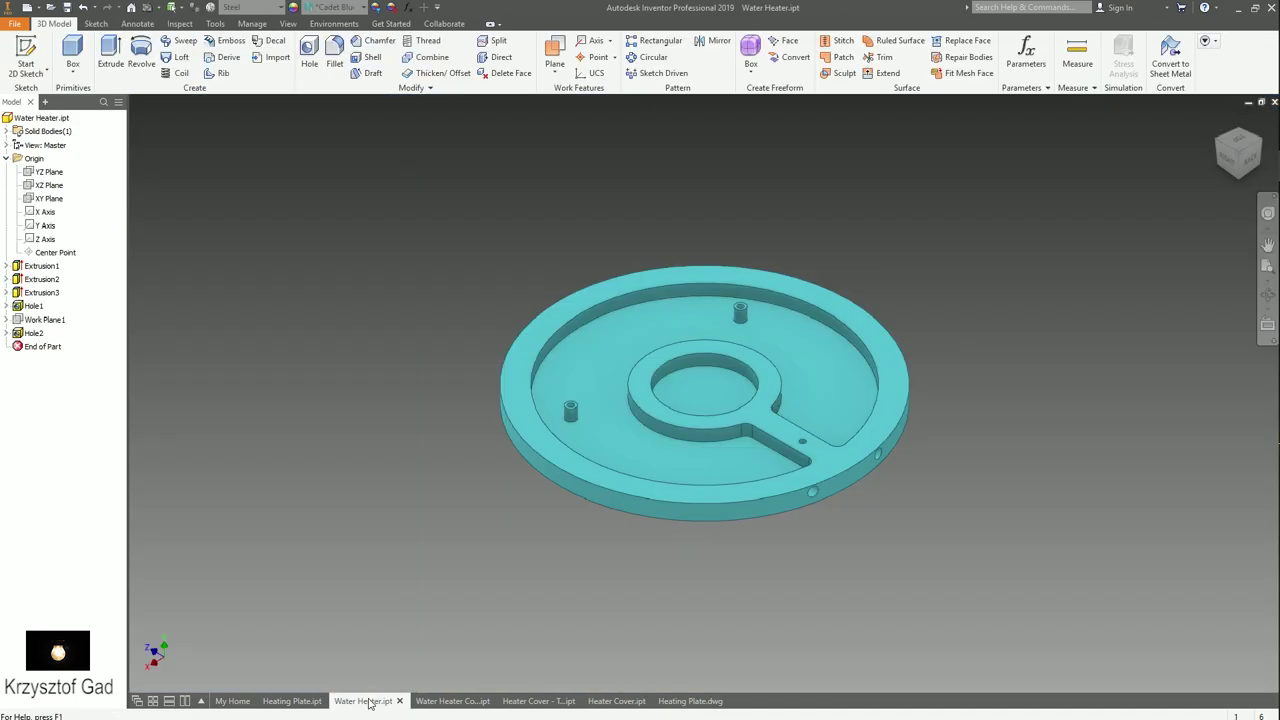
- Create Drawing1 and change Sheet:1 to size A4 in portrait orientation
click(16, 26)
mouse_move(45, 73)
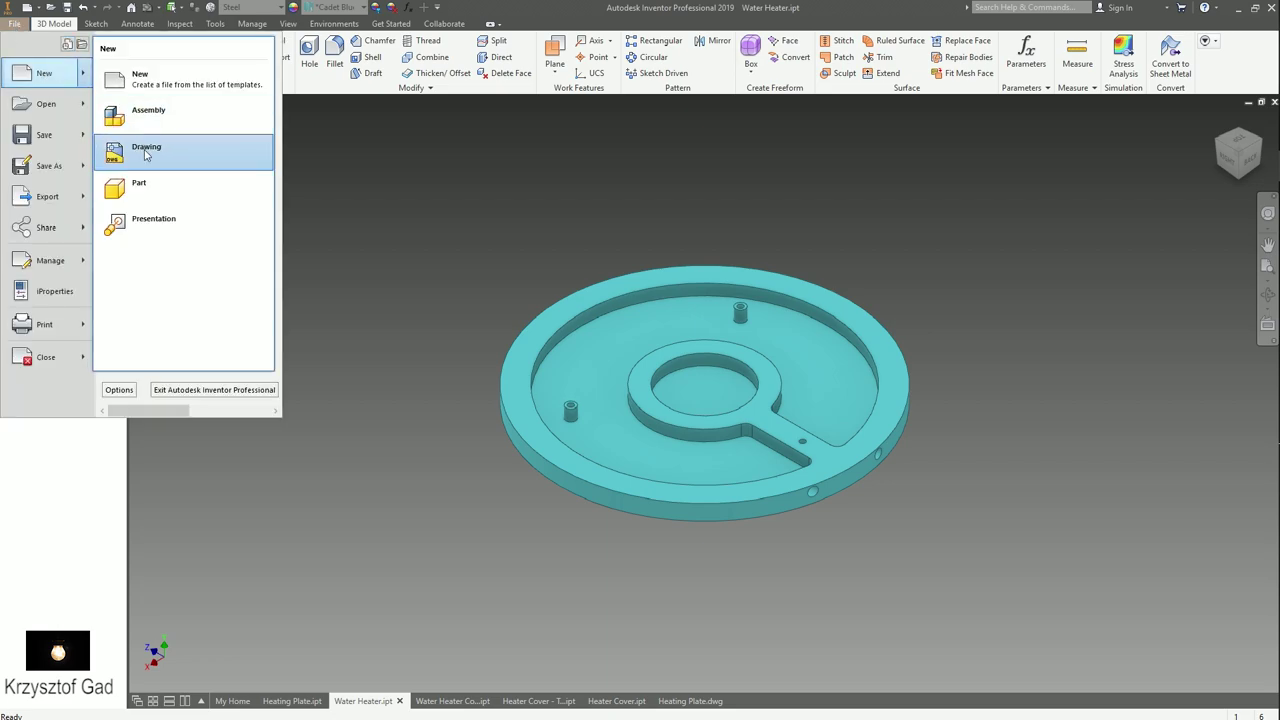
click(145, 152)
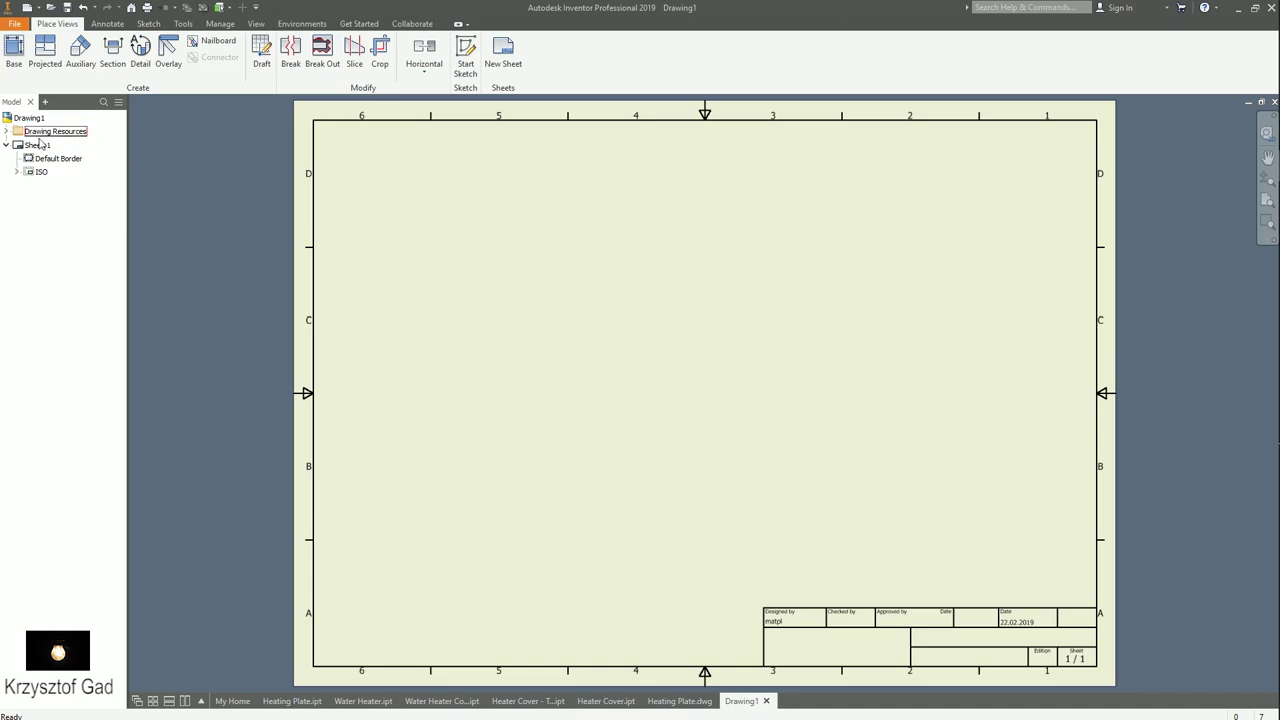
click(40, 146)
right_click(40, 147)
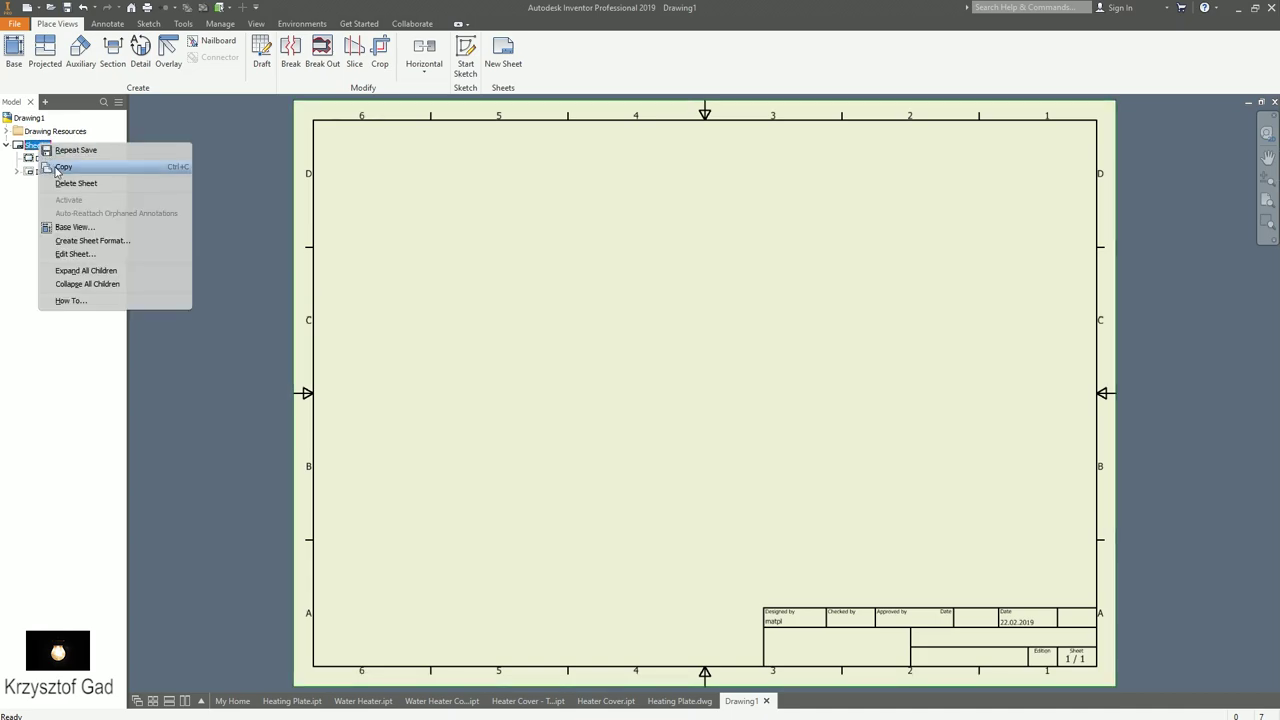
click(85, 260)
click(201, 188)
click(169, 262)
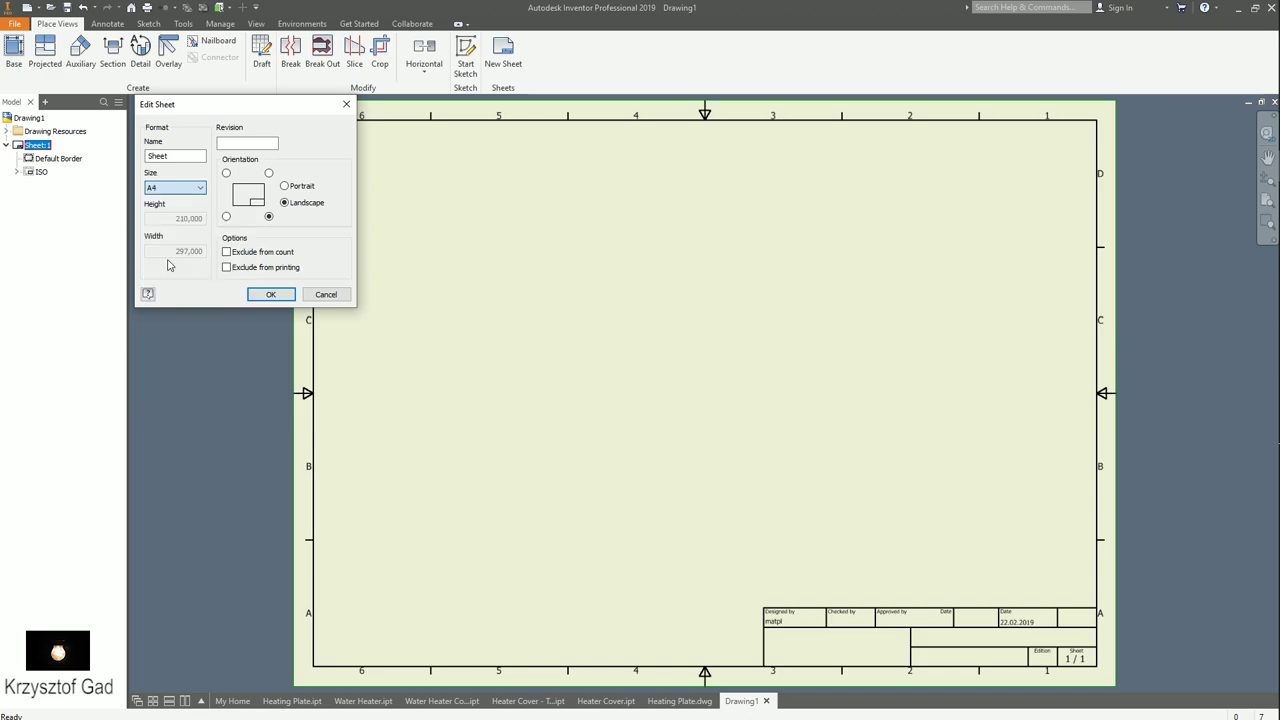
click(282, 298)
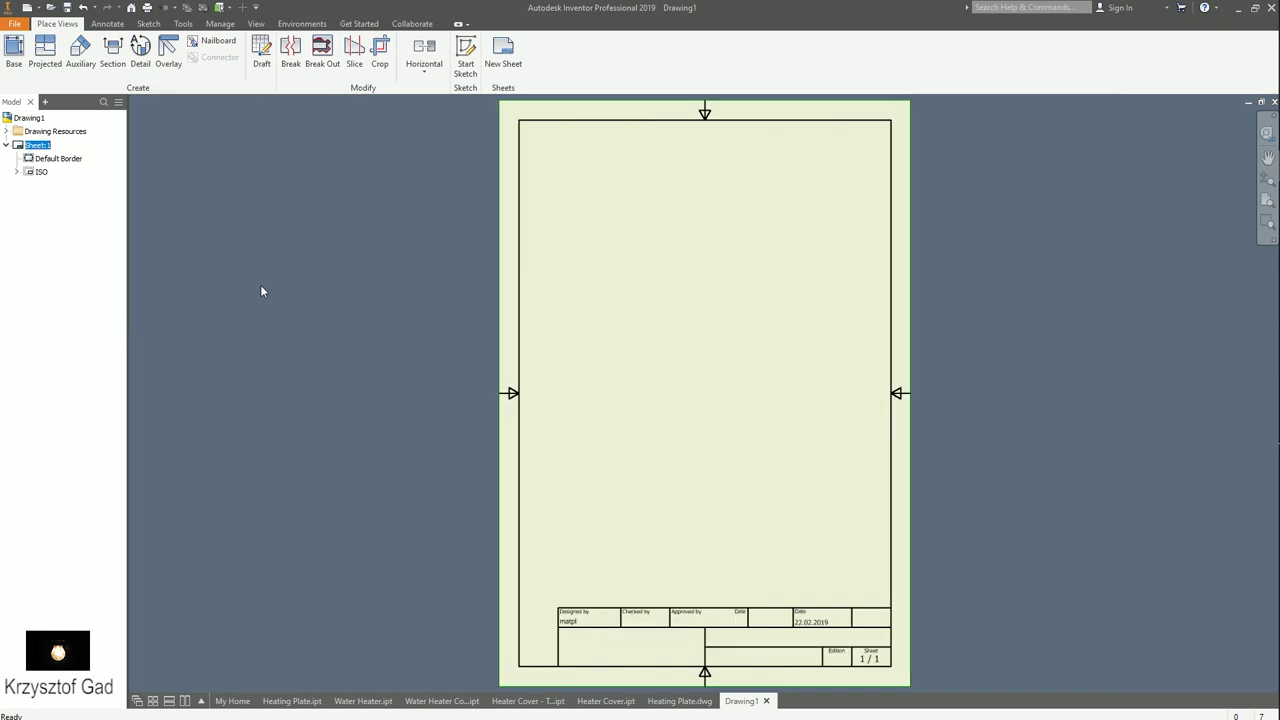
- Place a 1:2 top base view of Water Heater.ipt, slot facing right, at upper right
click(14, 50)
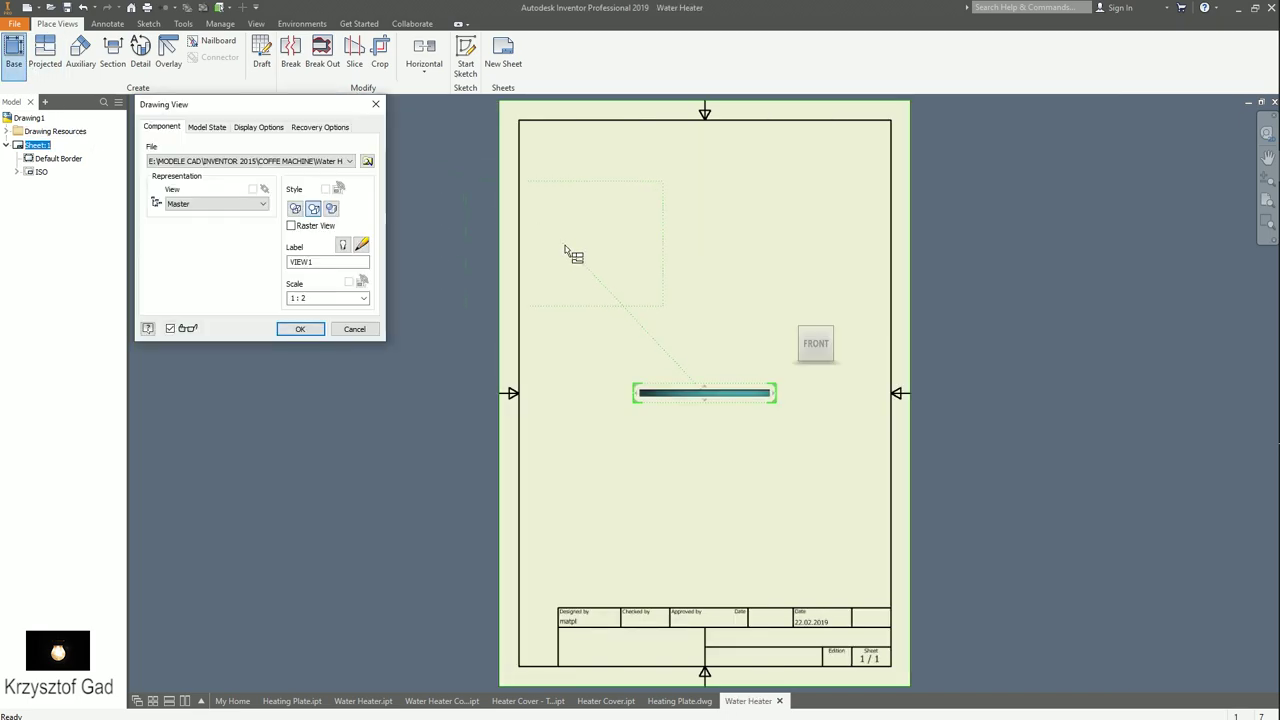
click(816, 318)
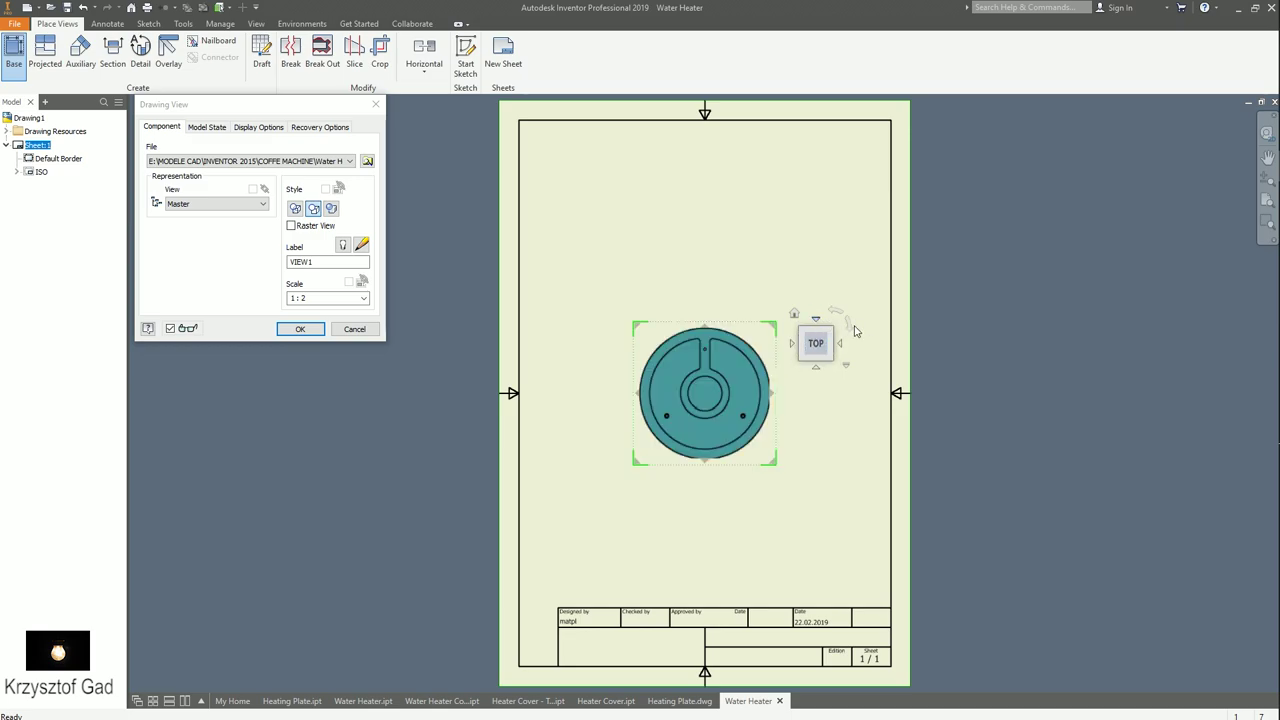
click(849, 326)
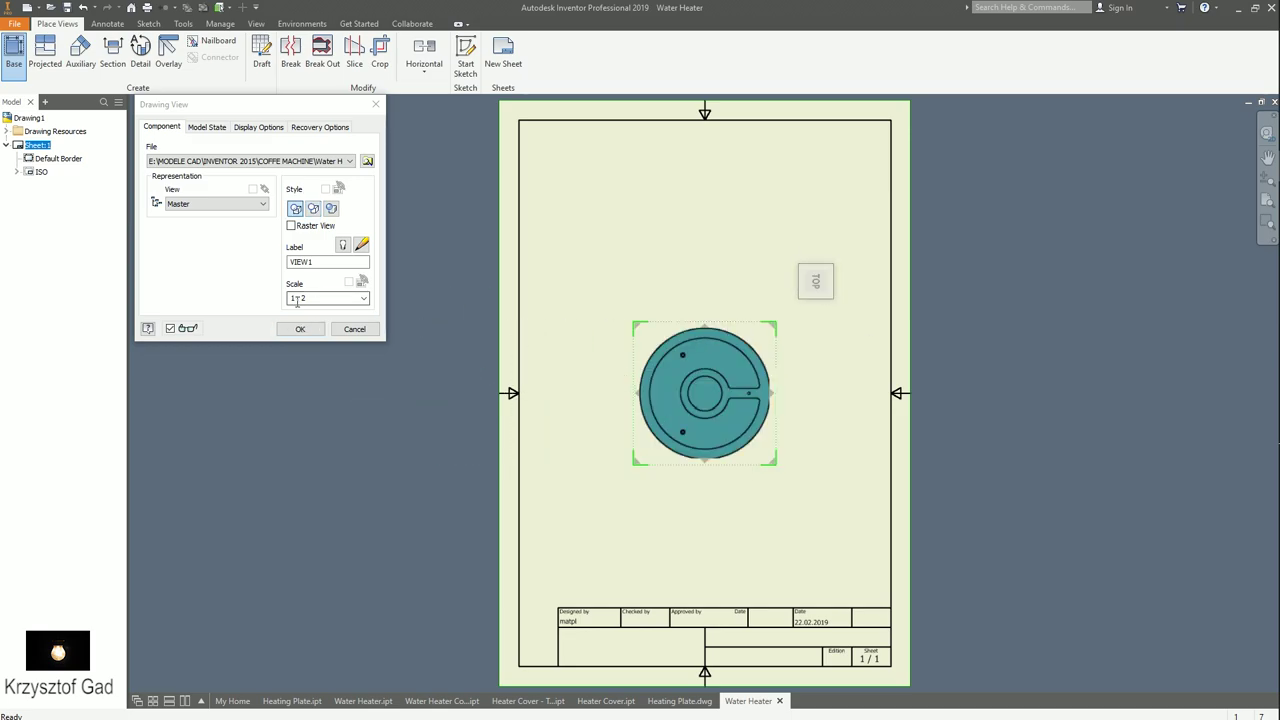
click(303, 210)
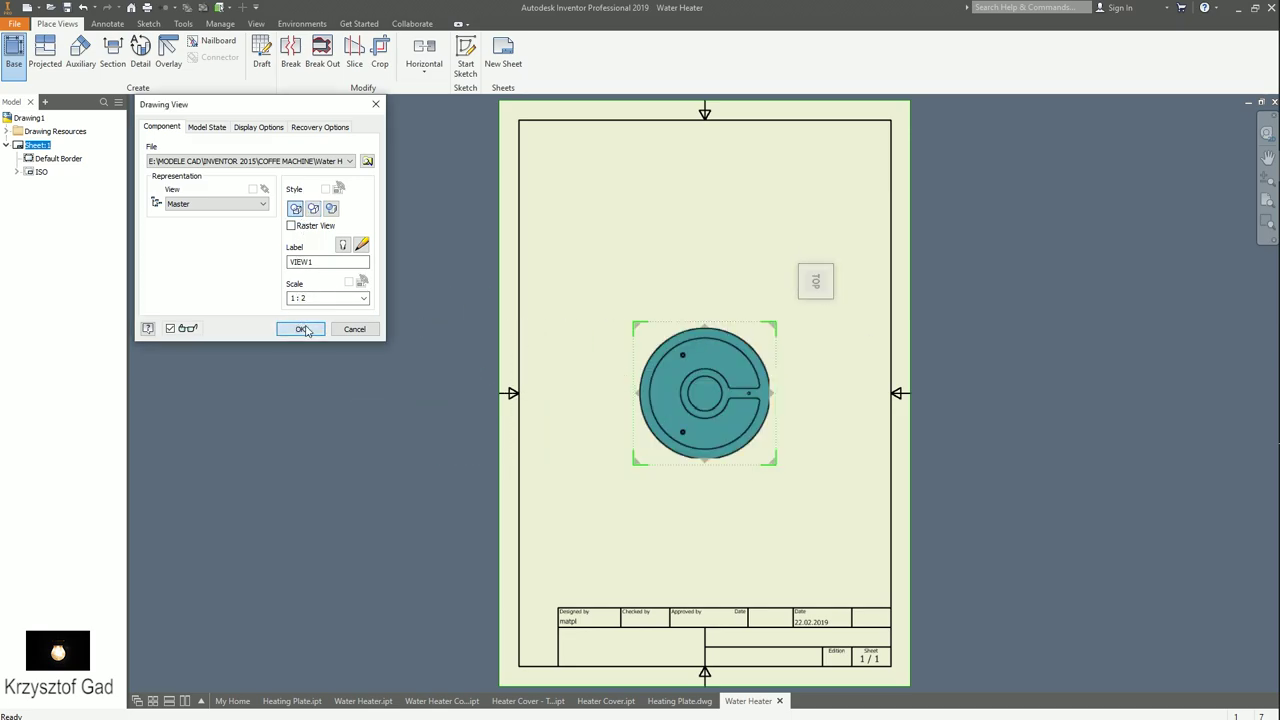
click(303, 329)
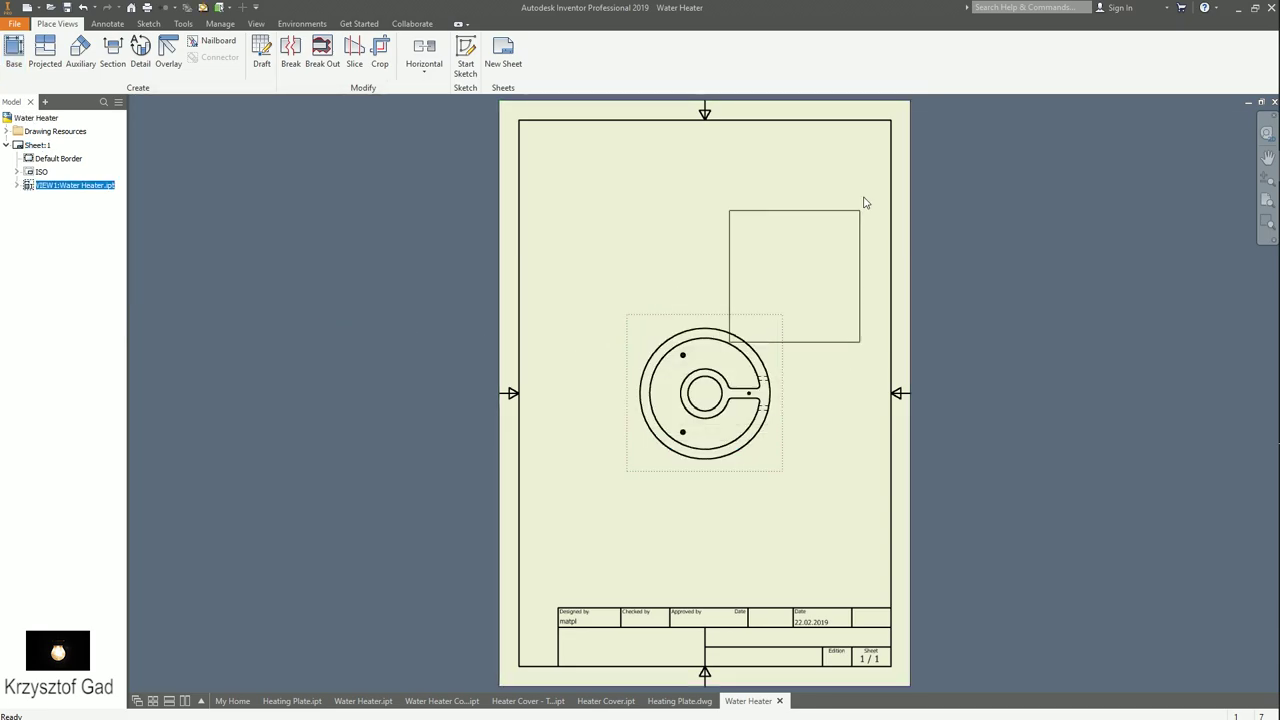
drag(774, 320, 865, 198)
- Add a projected side view to the left of the top view
click(53, 57)
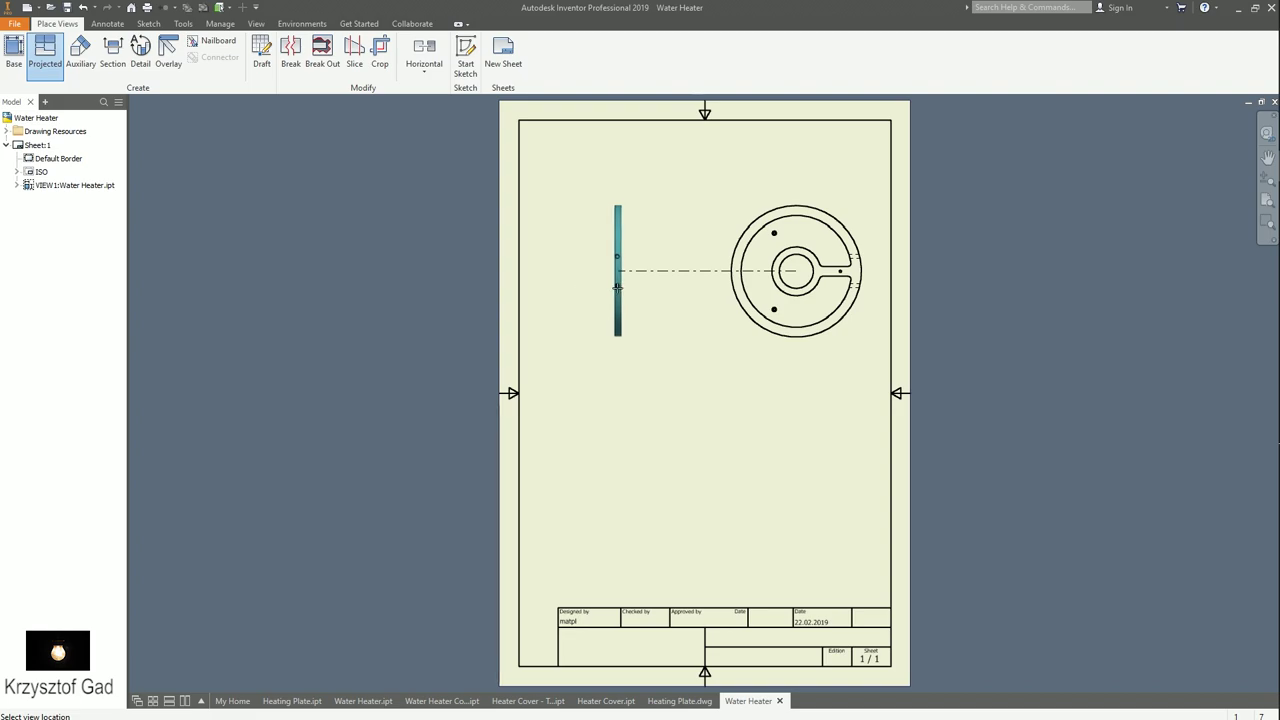
click(616, 287)
right_click(612, 288)
click(660, 289)
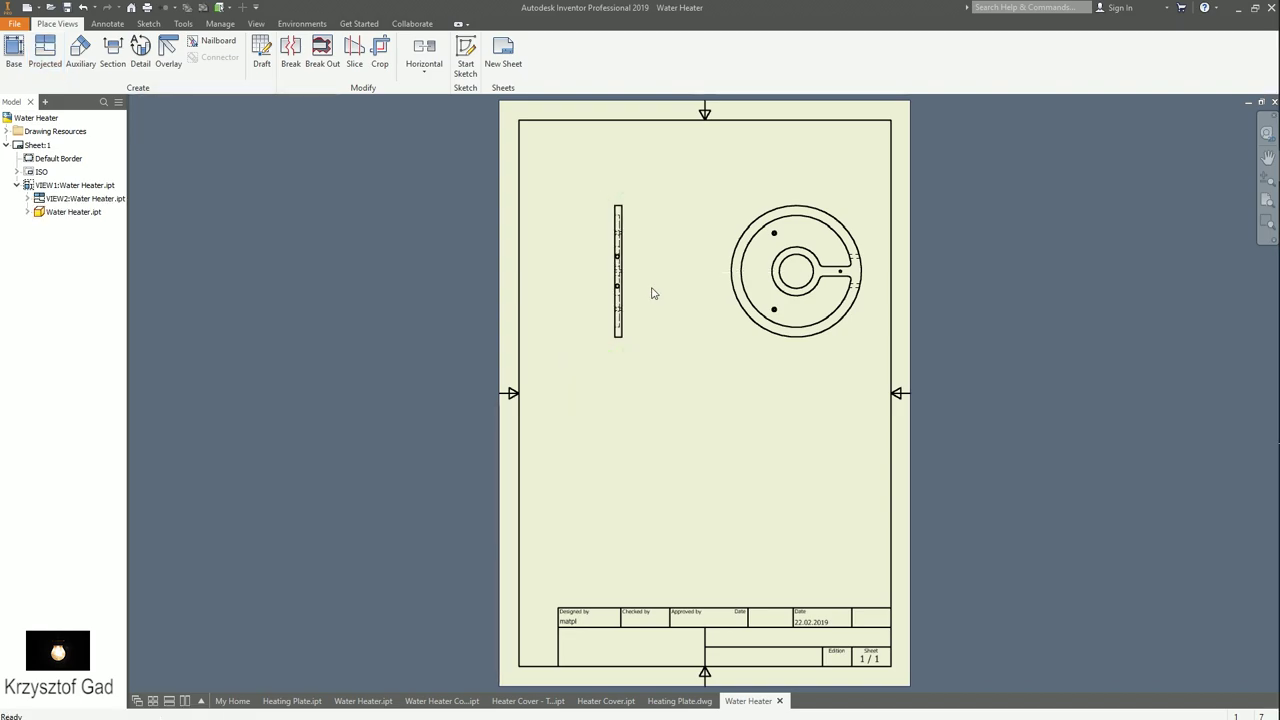
scroll(648, 289, down, 2)
scroll(630, 285, down, 2)
scroll(610, 275, down, 2)
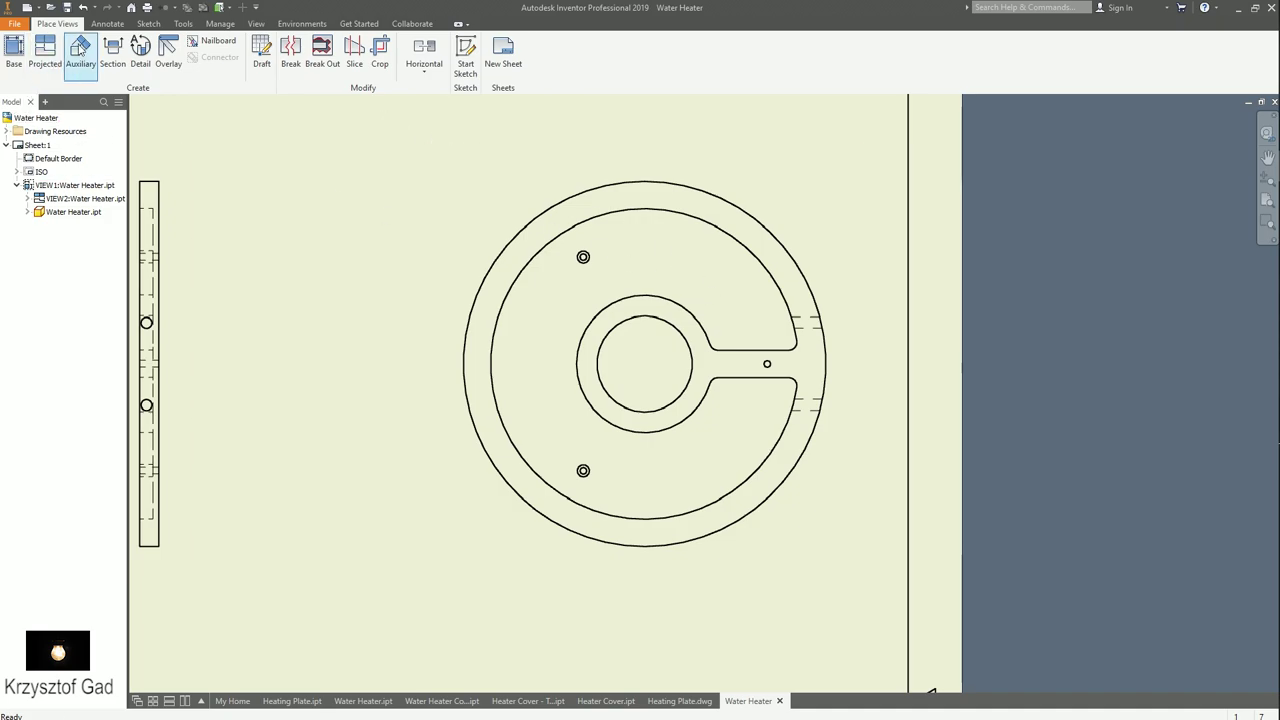
- Sketch a closed spline boundary around the slot's end on the top view
click(148, 23)
click(55, 75)
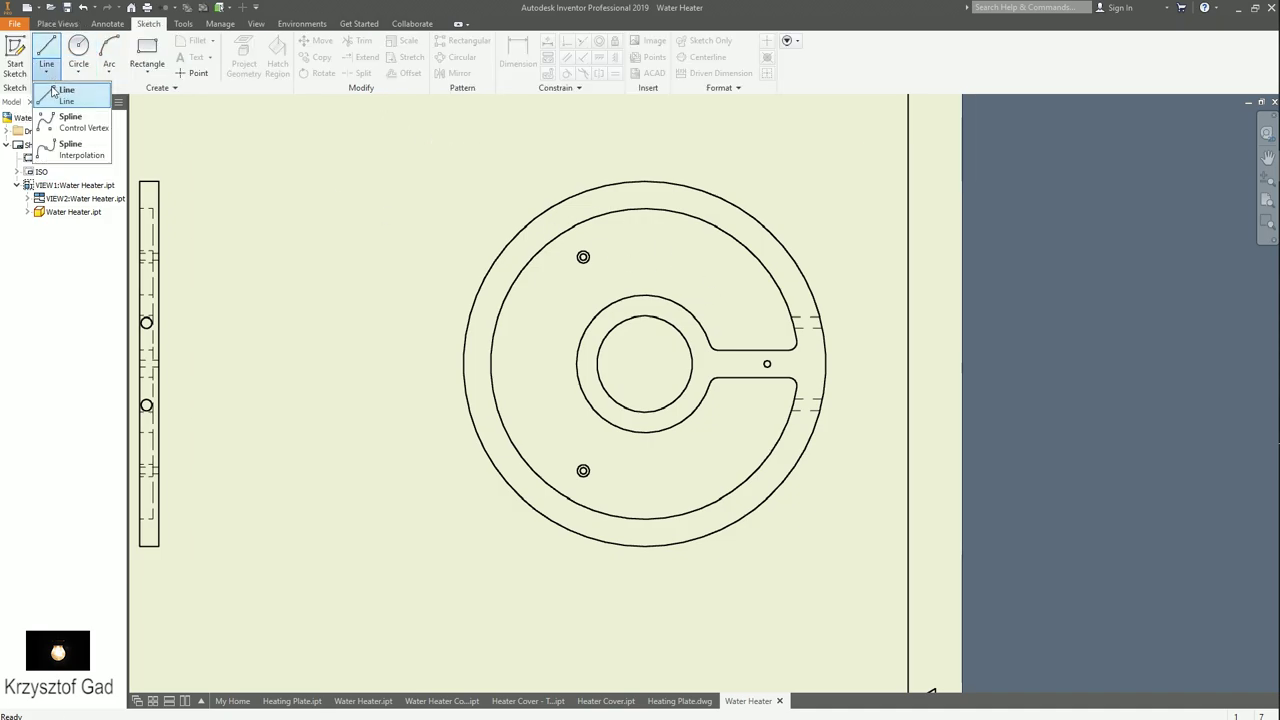
click(68, 145)
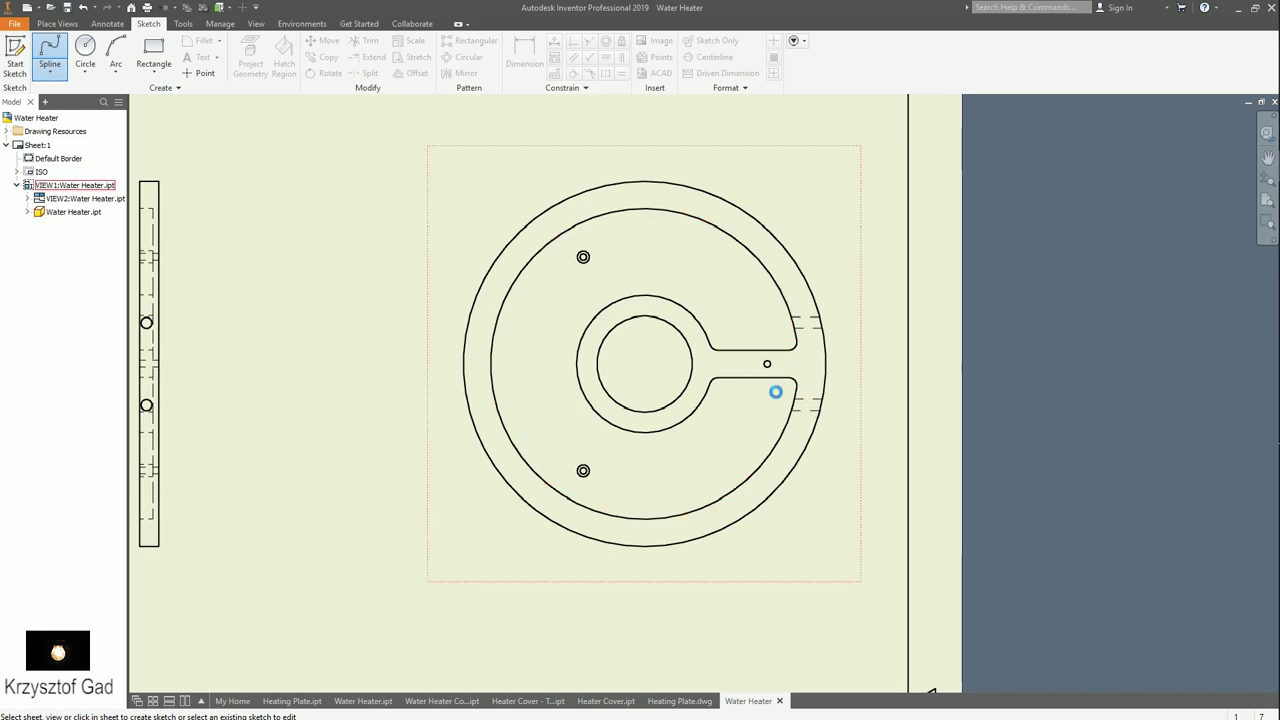
click(818, 412)
click(802, 373)
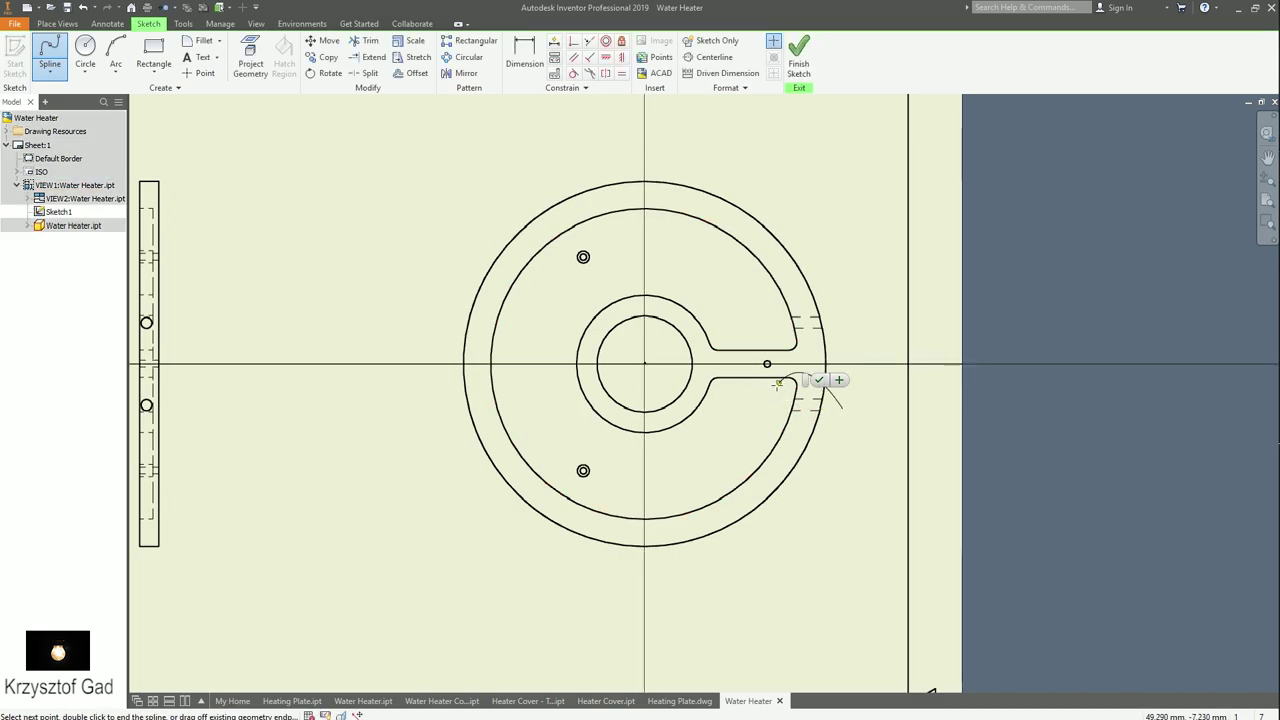
click(818, 476)
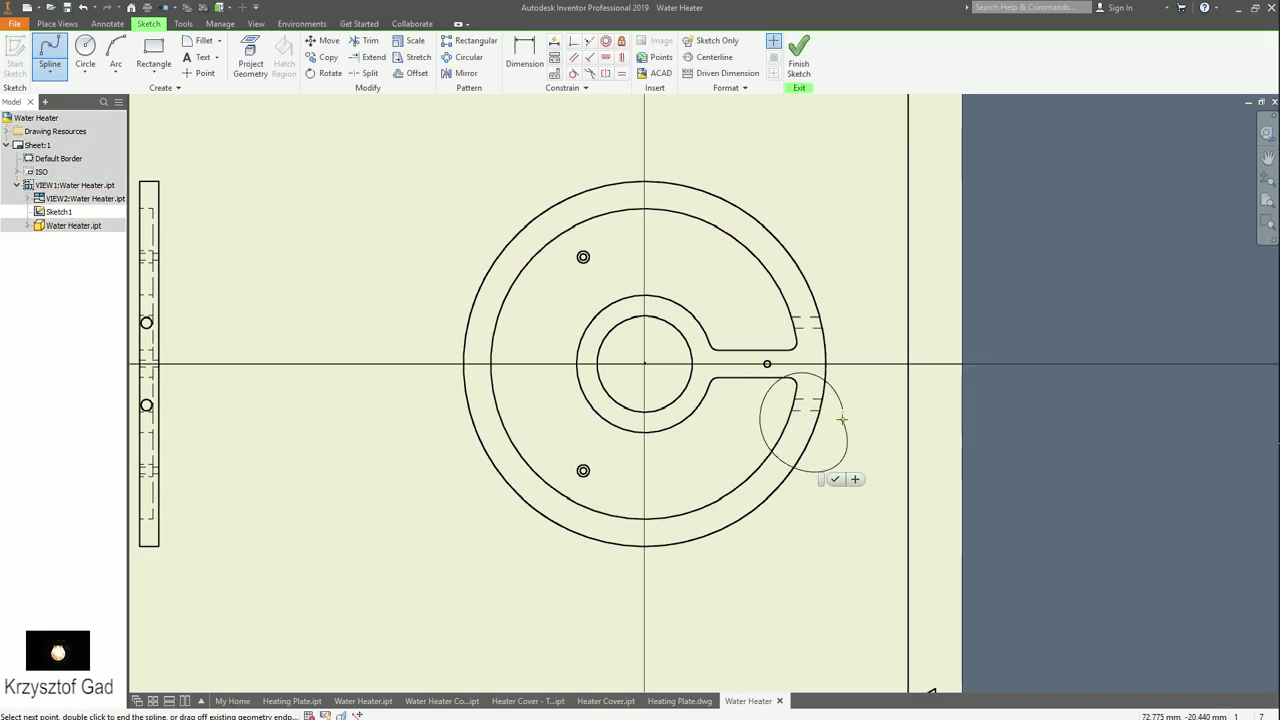
double_click(843, 408)
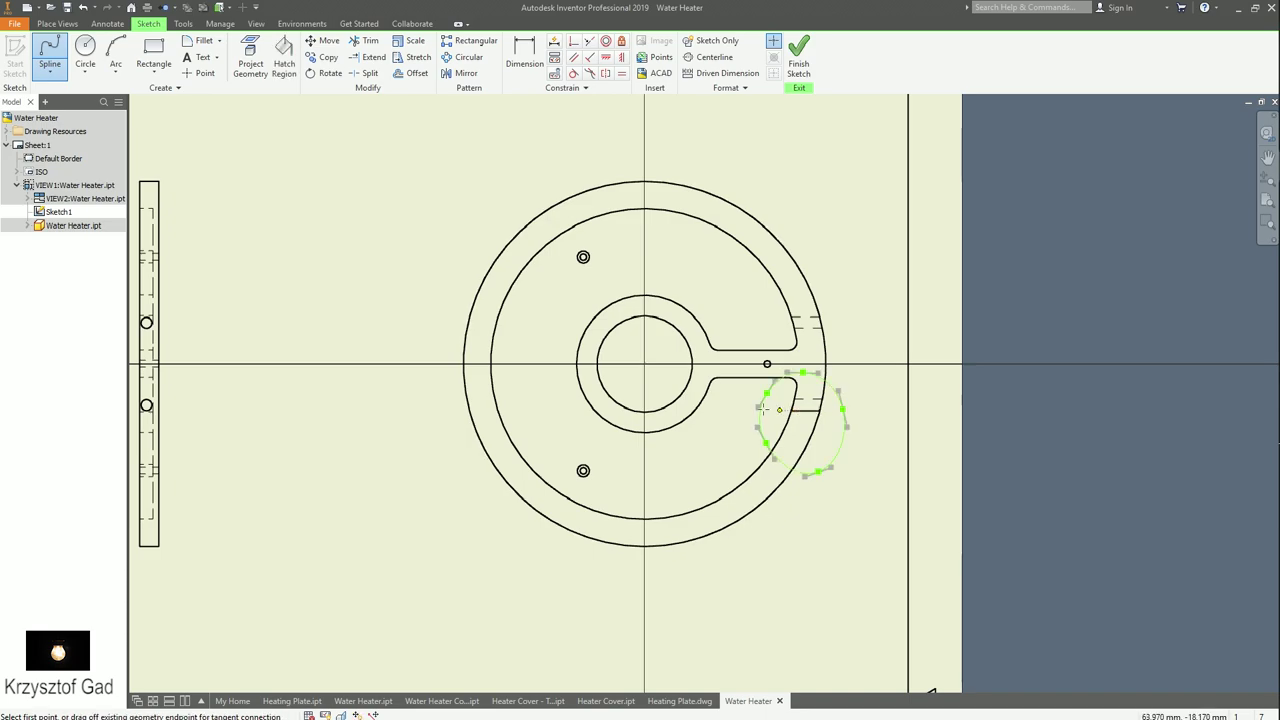
click(798, 55)
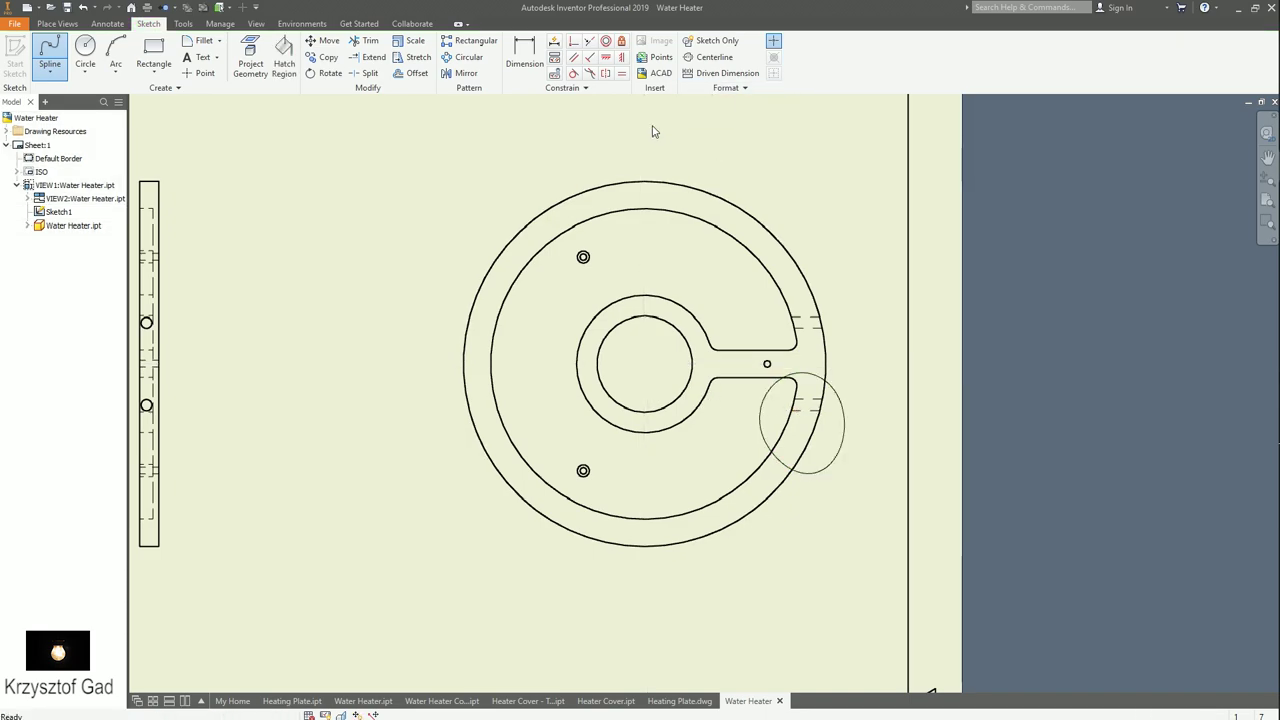
- Create a break-out on the circular view with depth From Point on the side-view edge
click(57, 23)
click(322, 55)
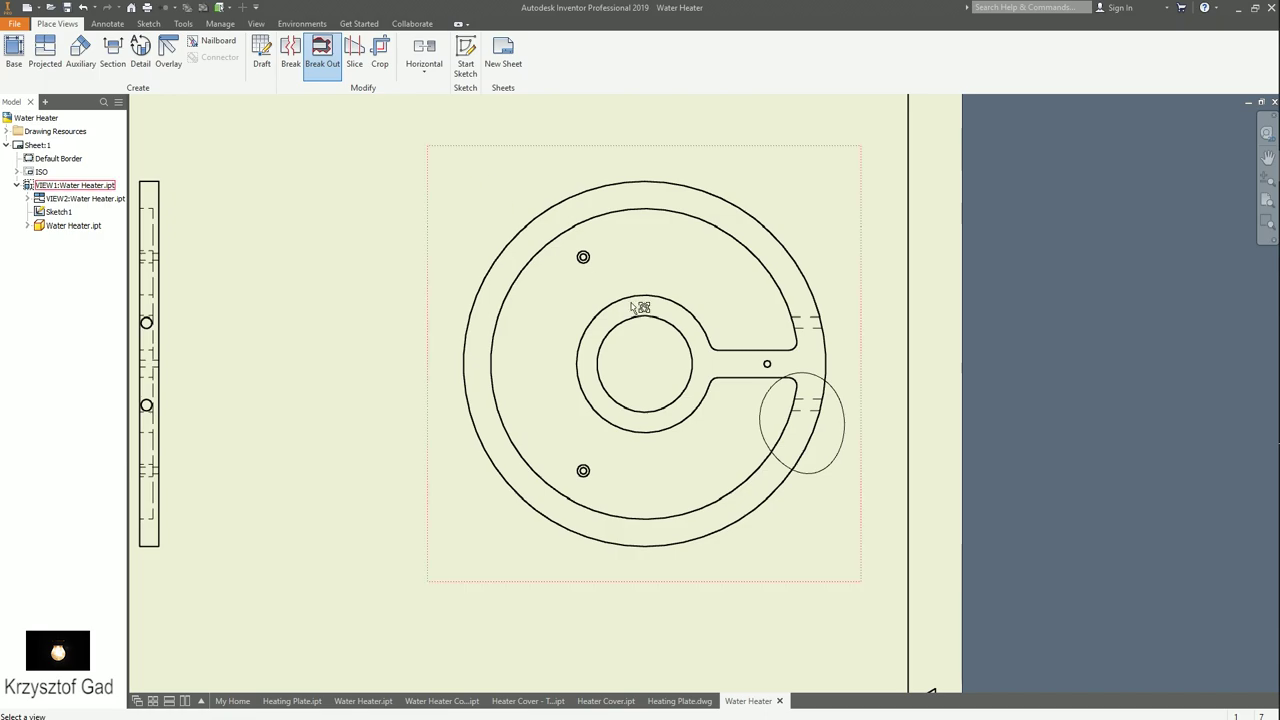
click(775, 410)
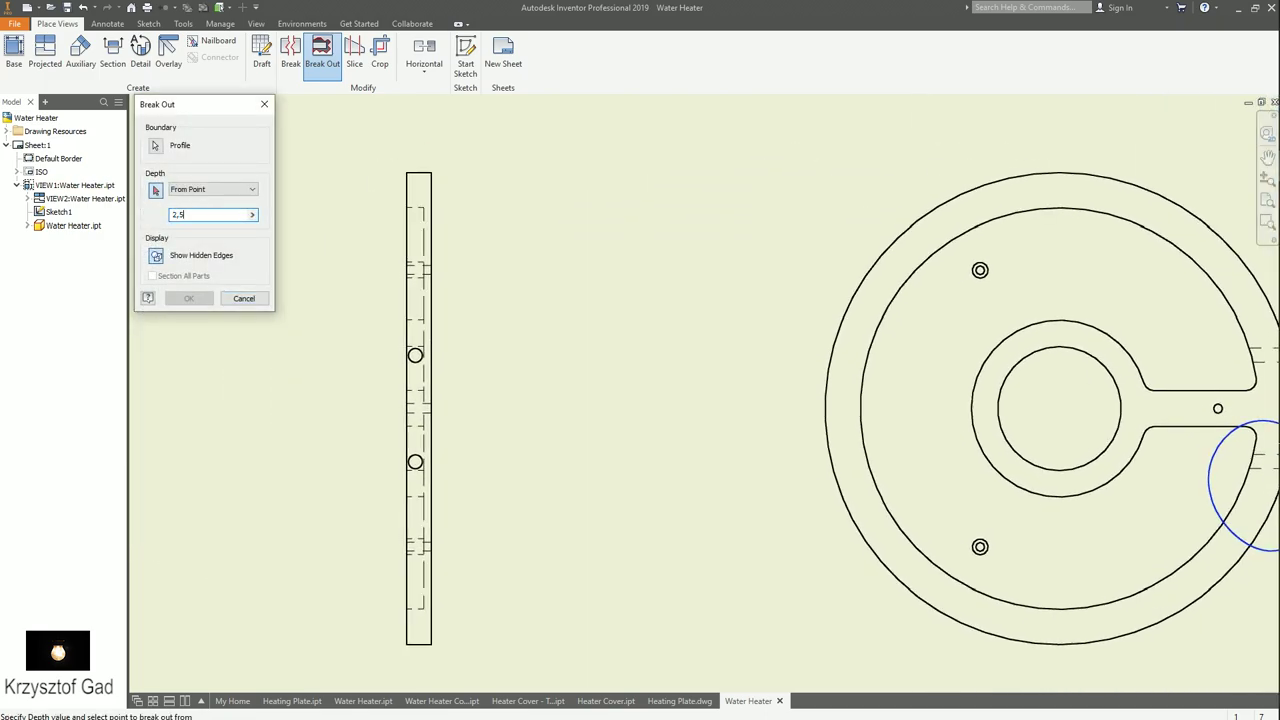
scroll(371, 314, down, 2)
scroll(371, 314, down, 2)
click(426, 327)
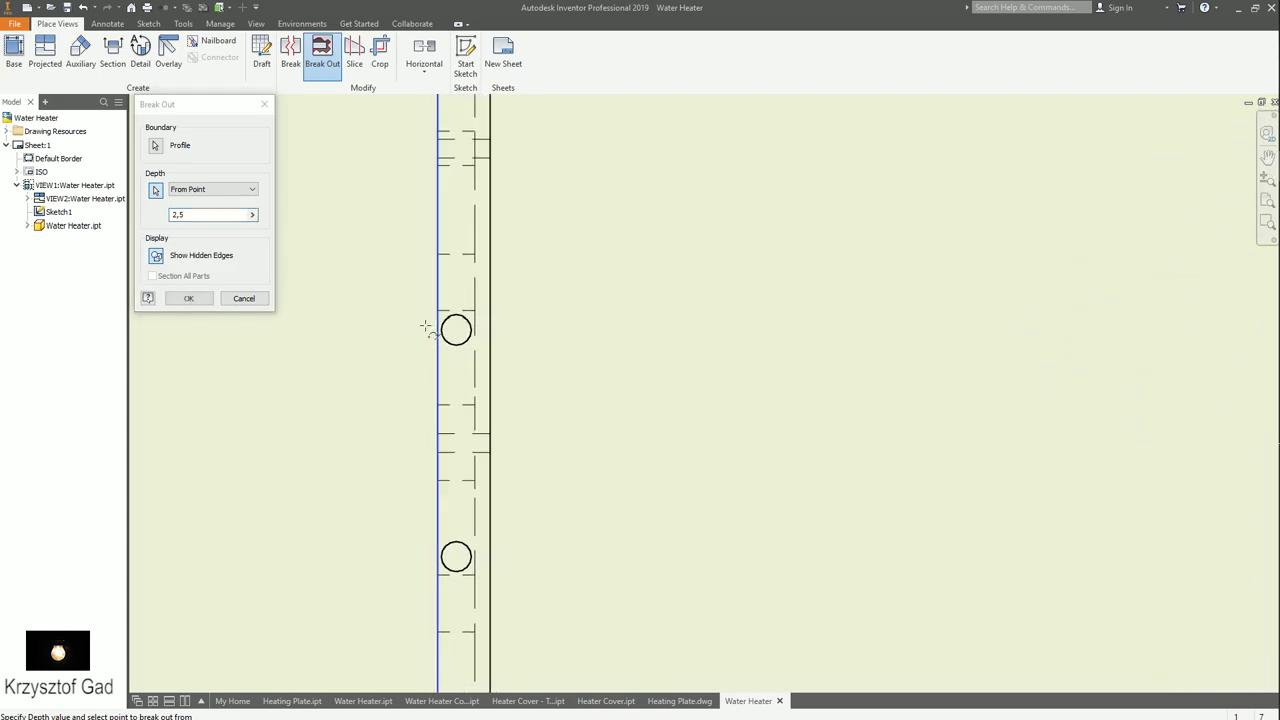
scroll(426, 327, up, 3)
click(188, 302)
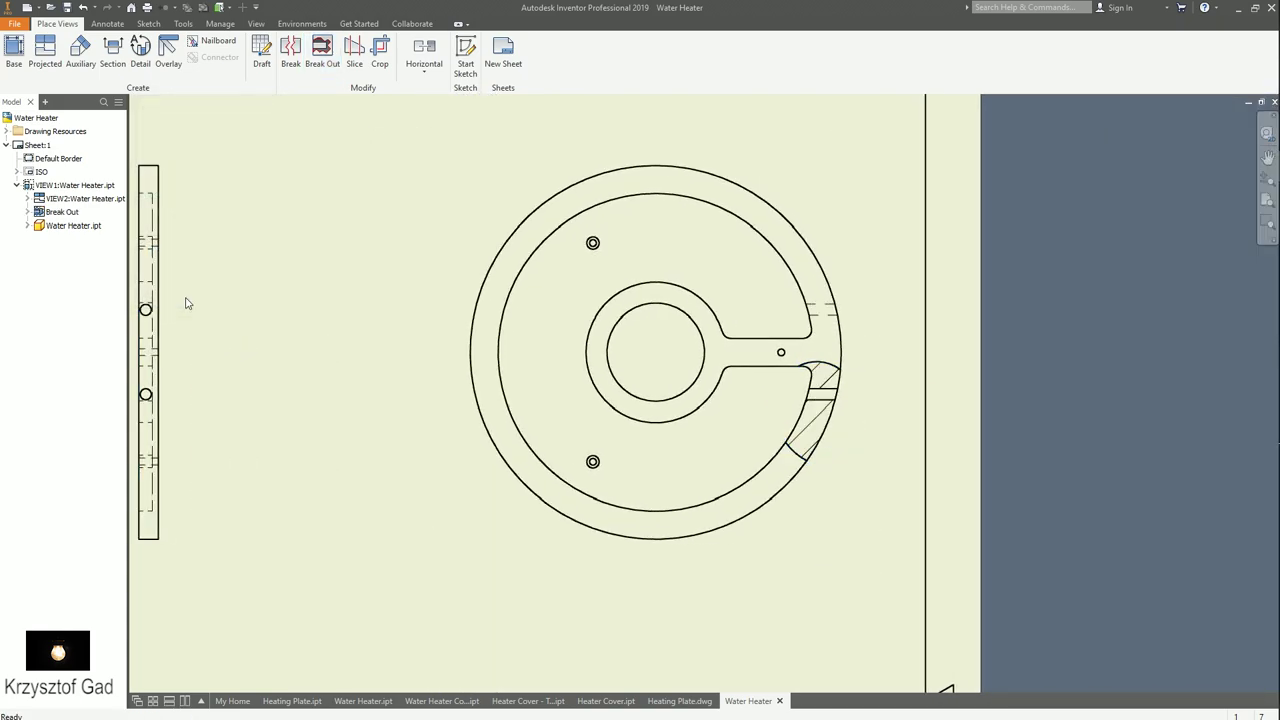
scroll(778, 440, down, 1)
scroll(778, 440, down, 2)
- Increase the hatch density of the break-out section
double_click(778, 440)
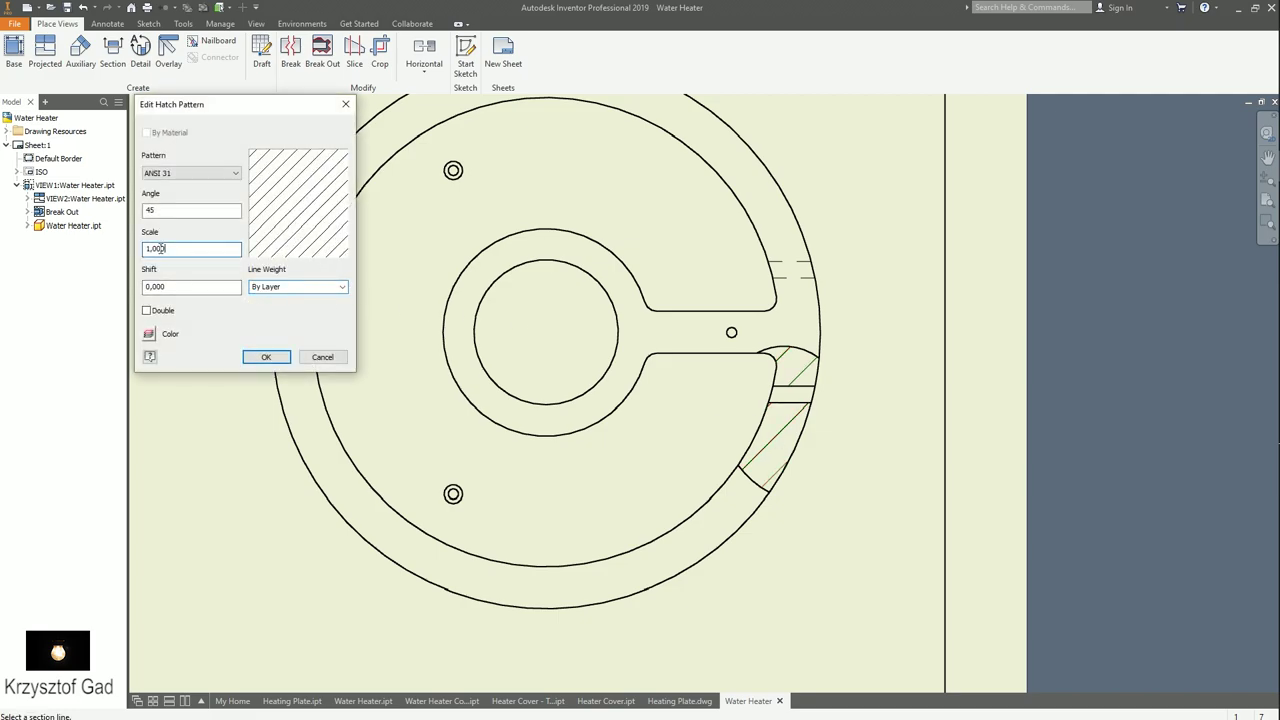
key(Return)
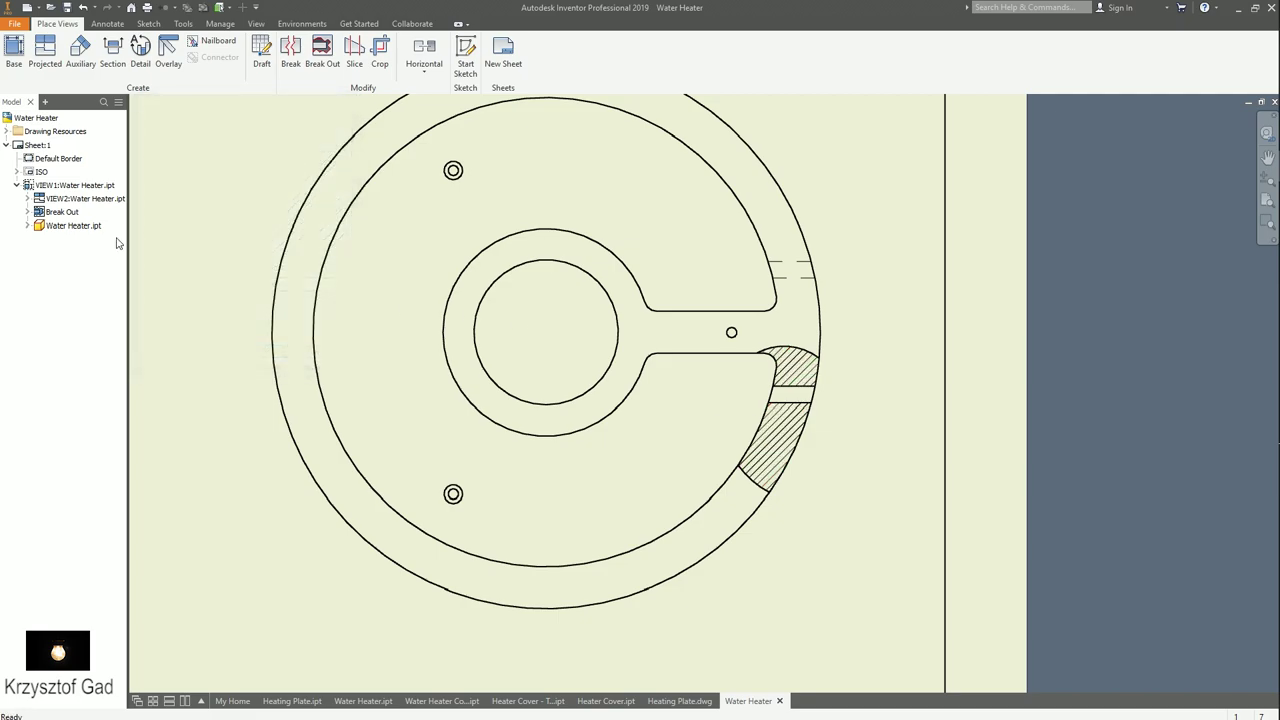
click(107, 23)
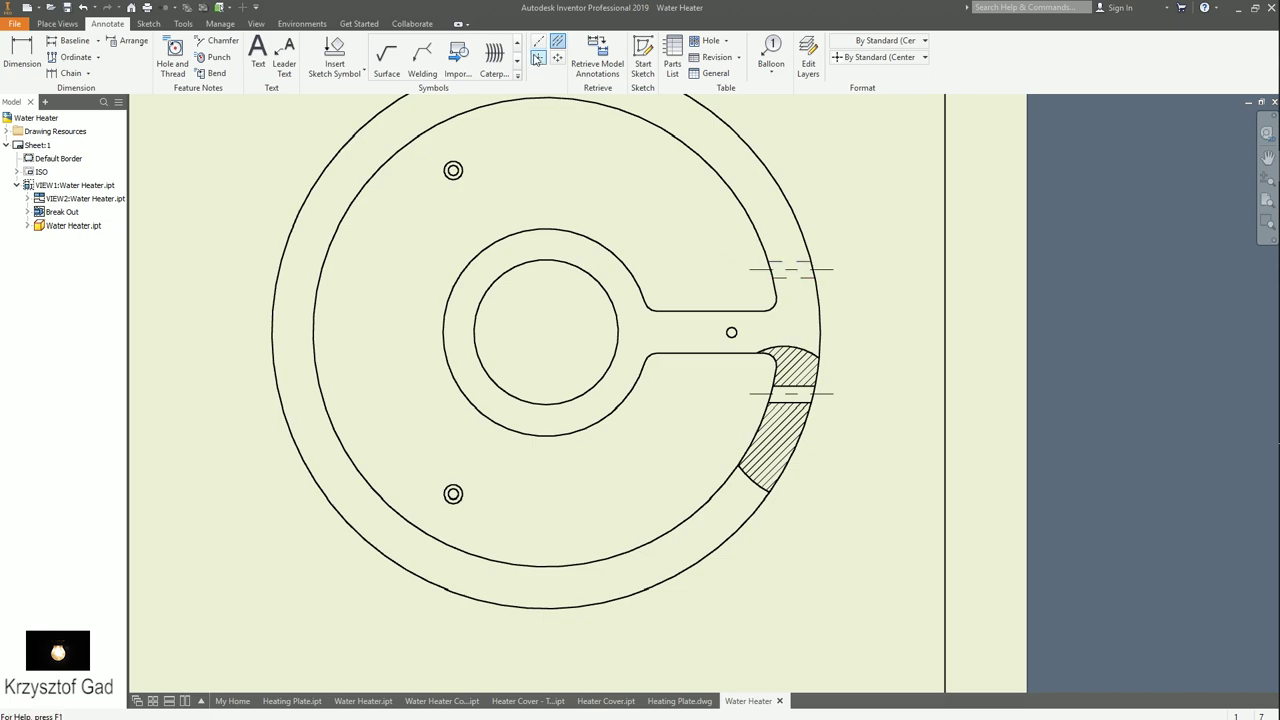
- Add a center mark to the circular view
click(760, 168)
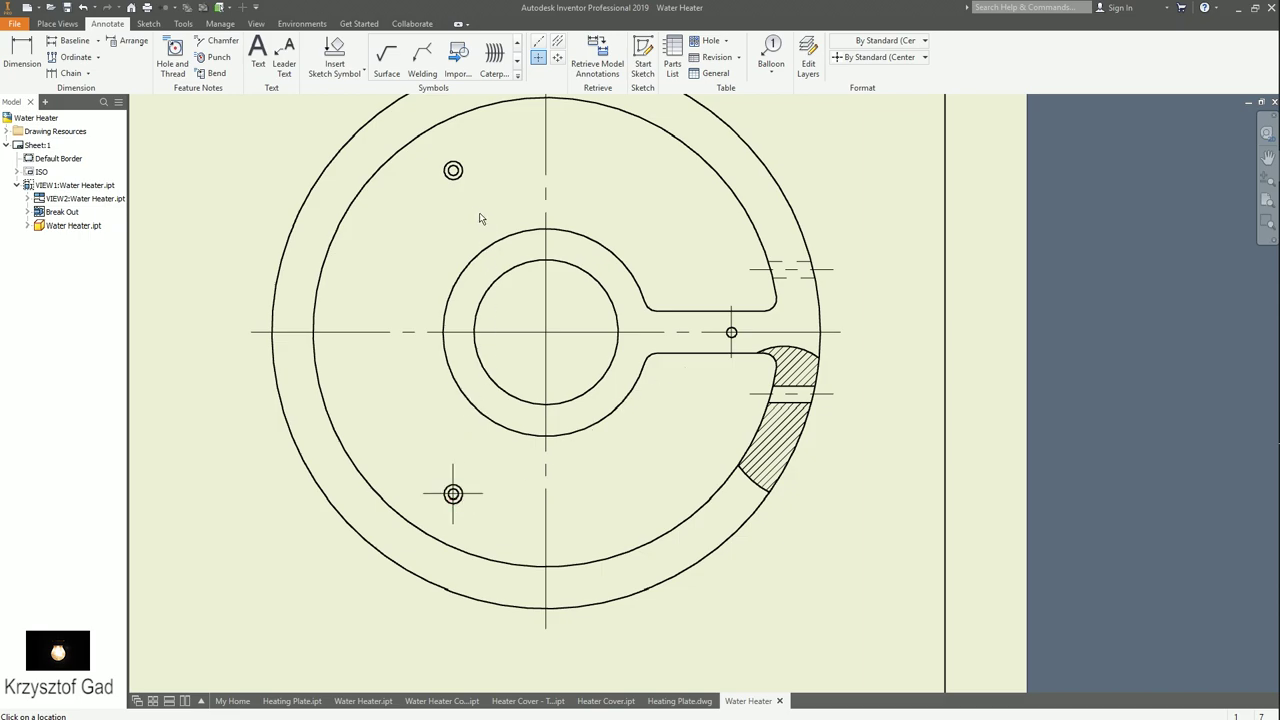
scroll(487, 233, down, 2)
scroll(460, 170, down, 1)
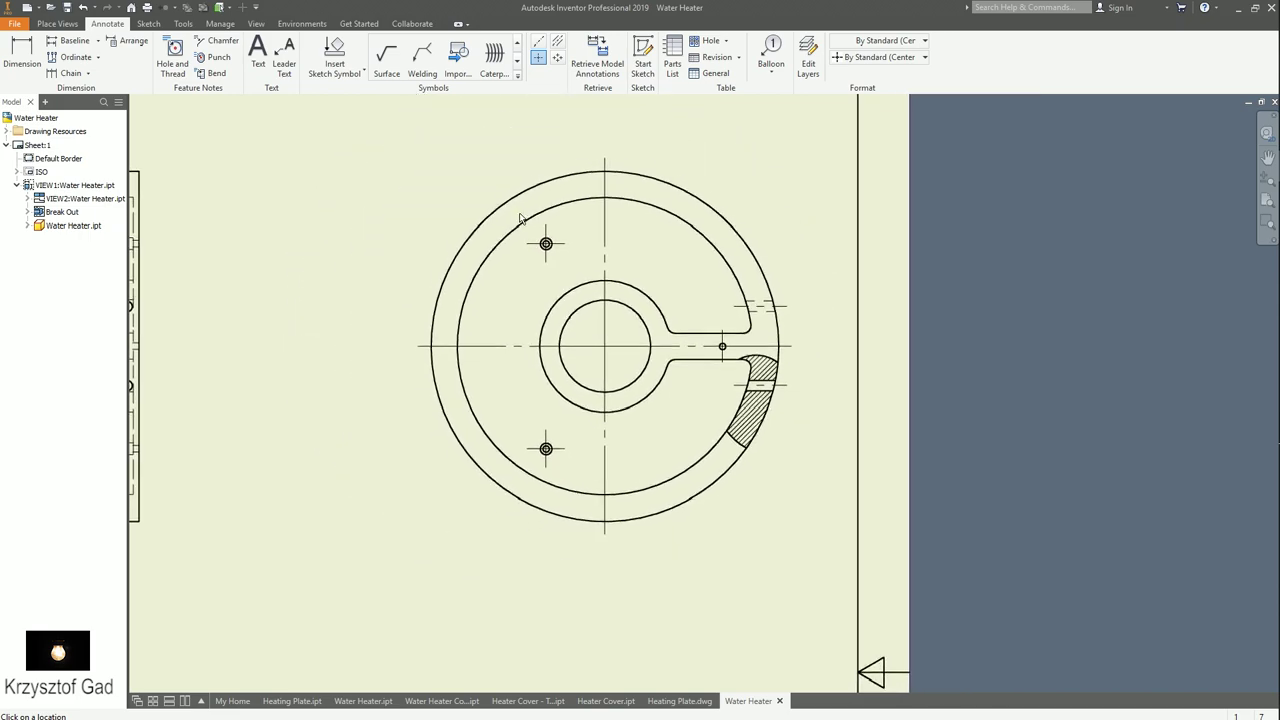
- Sketch a line from the main circle's centre to the small hole's centre
click(148, 23)
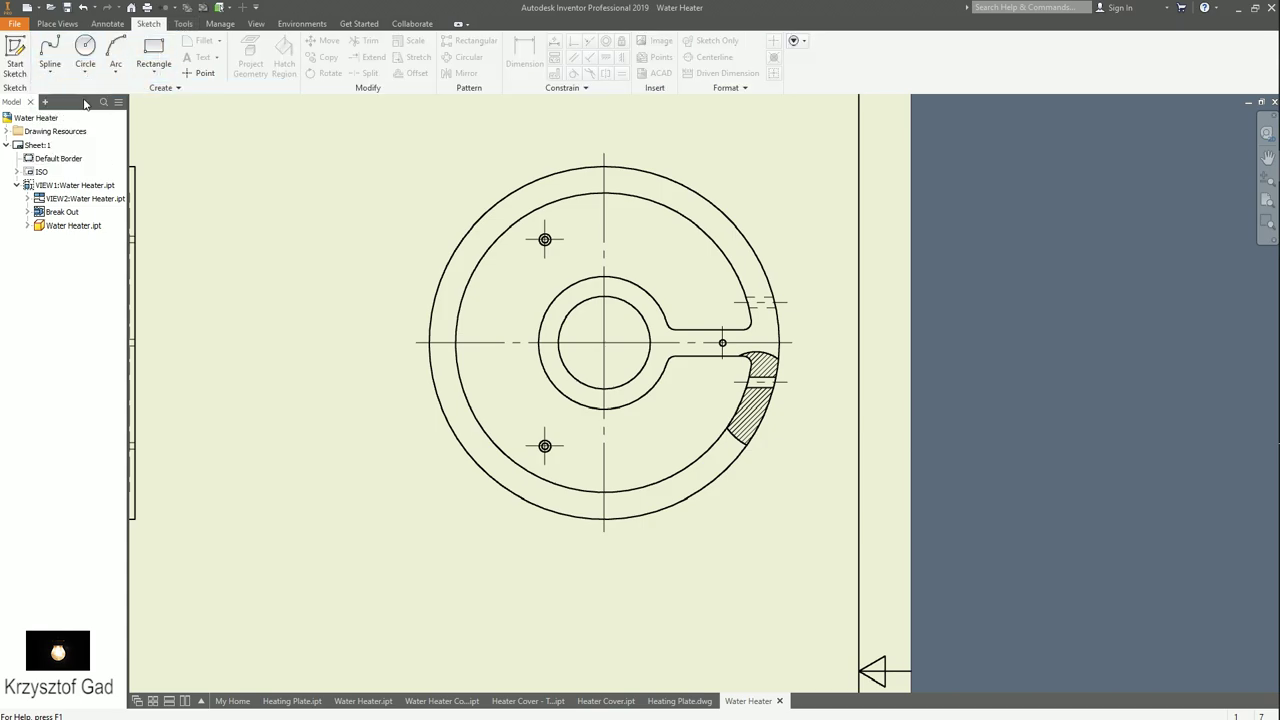
key(l)
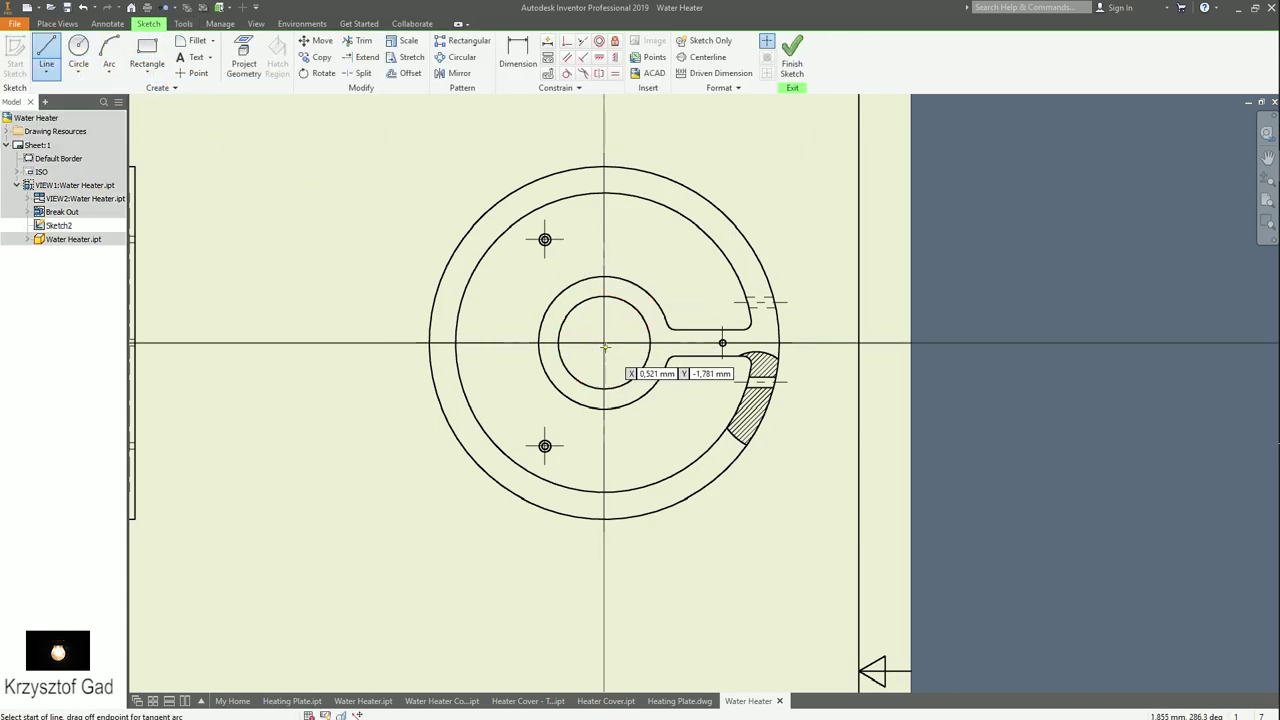
click(600, 347)
scroll(559, 238, up, 5)
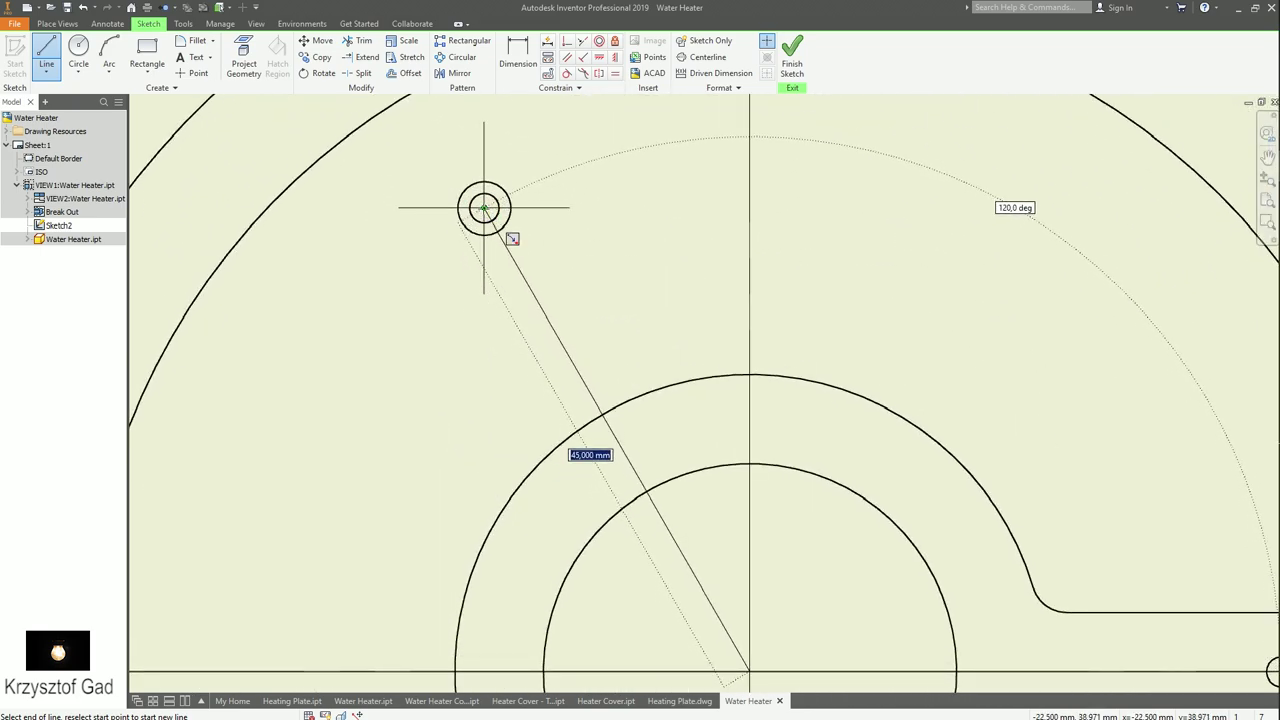
right_click(415, 288)
click(463, 288)
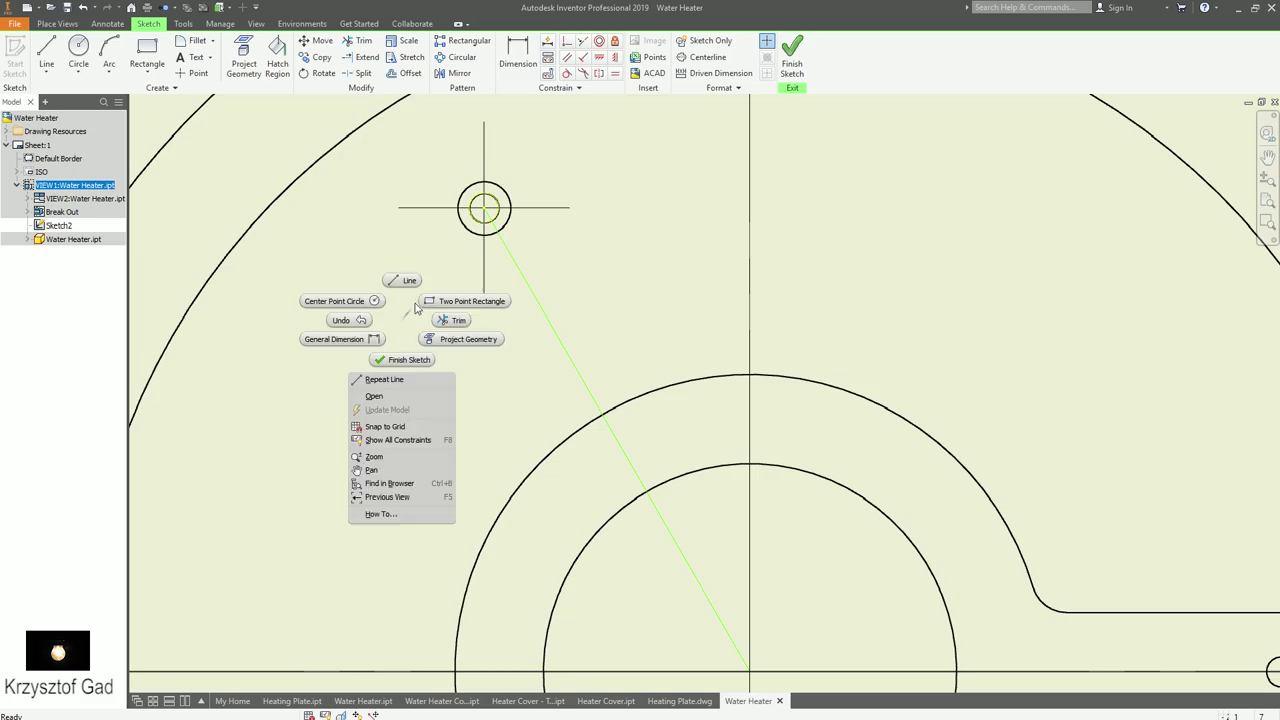
scroll(557, 286, down, 2)
scroll(731, 151, down, 1)
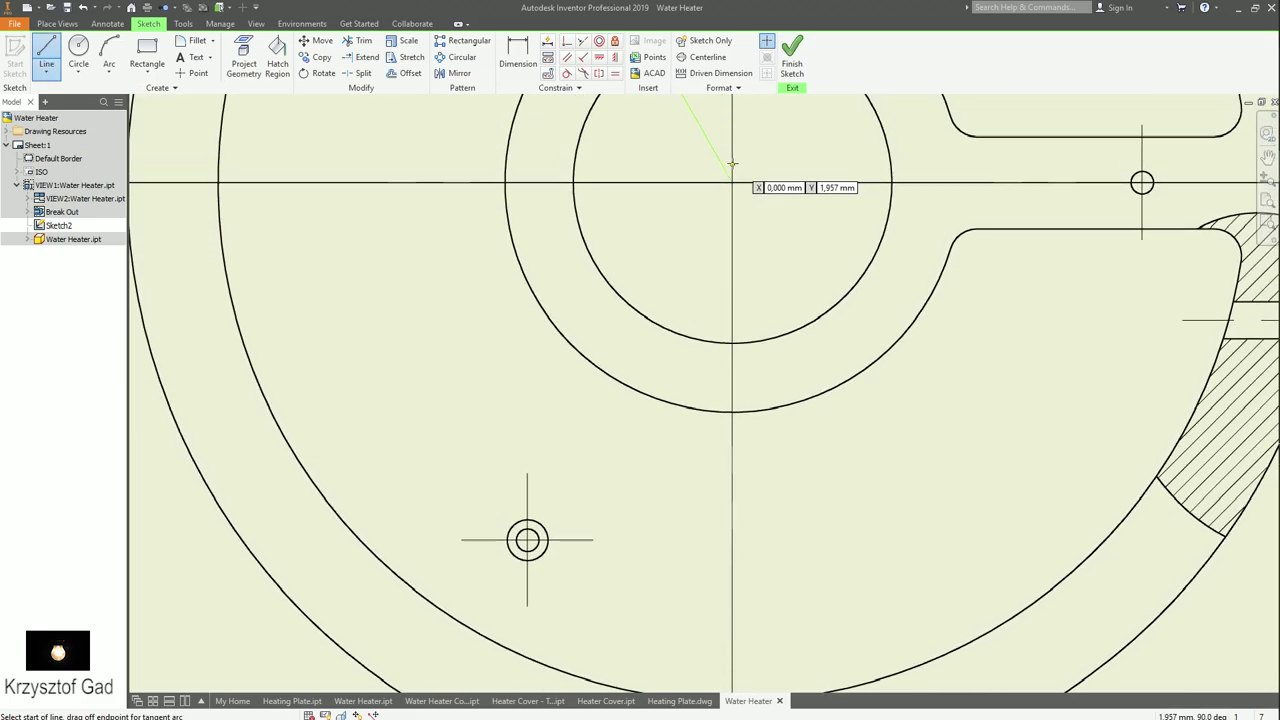
click(748, 175)
scroll(580, 480, up, 3)
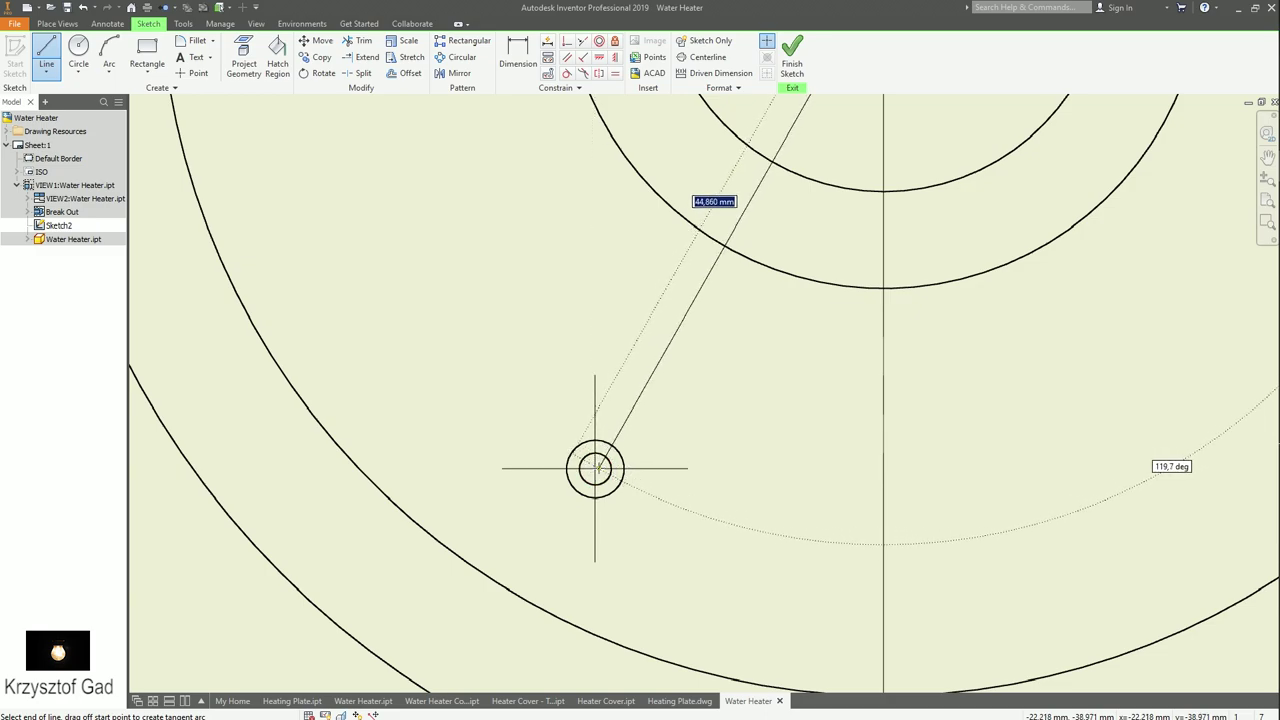
click(595, 468)
key(Escape)
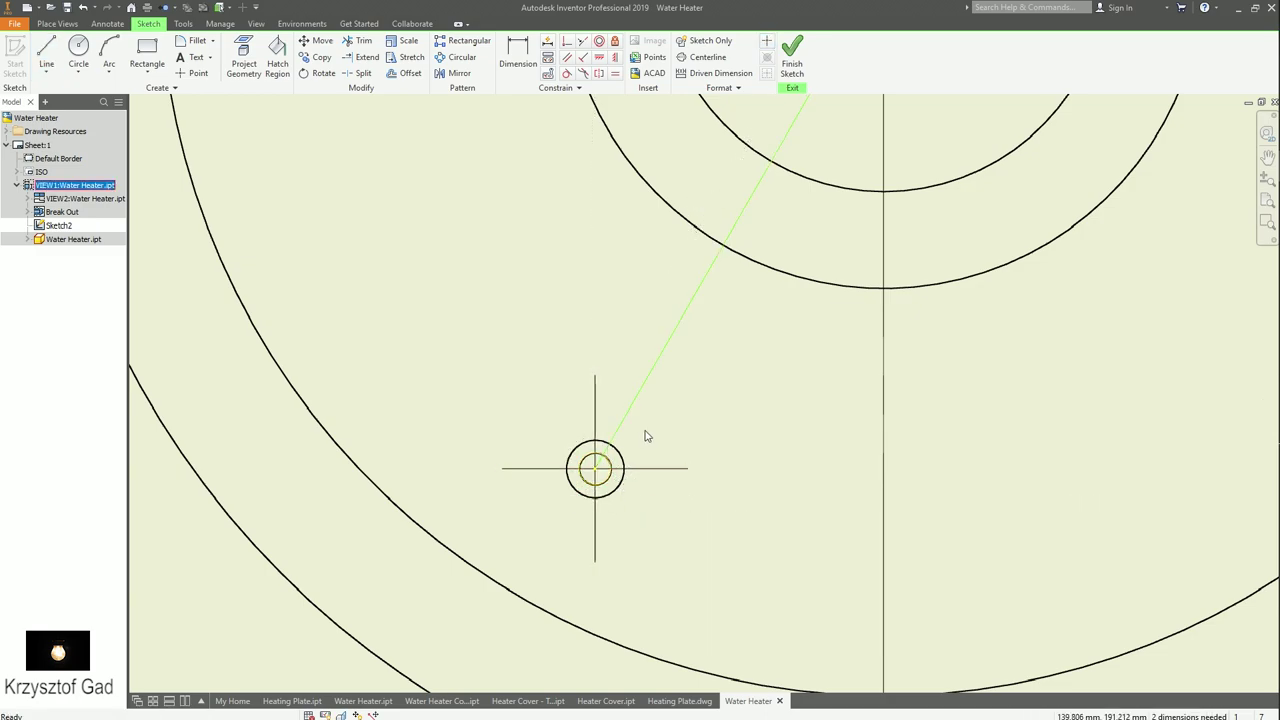
click(793, 53)
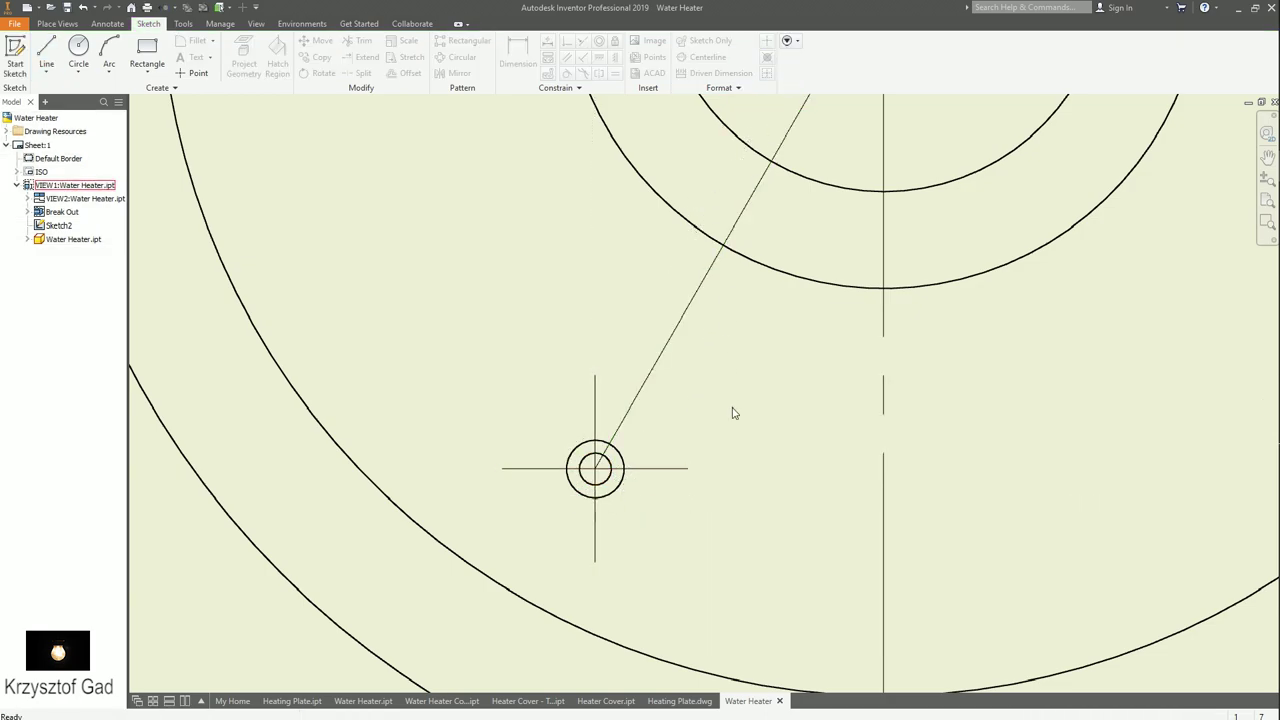
- Align both hole center marks to the slanted sketch line
click(667, 470)
right_click(666, 469)
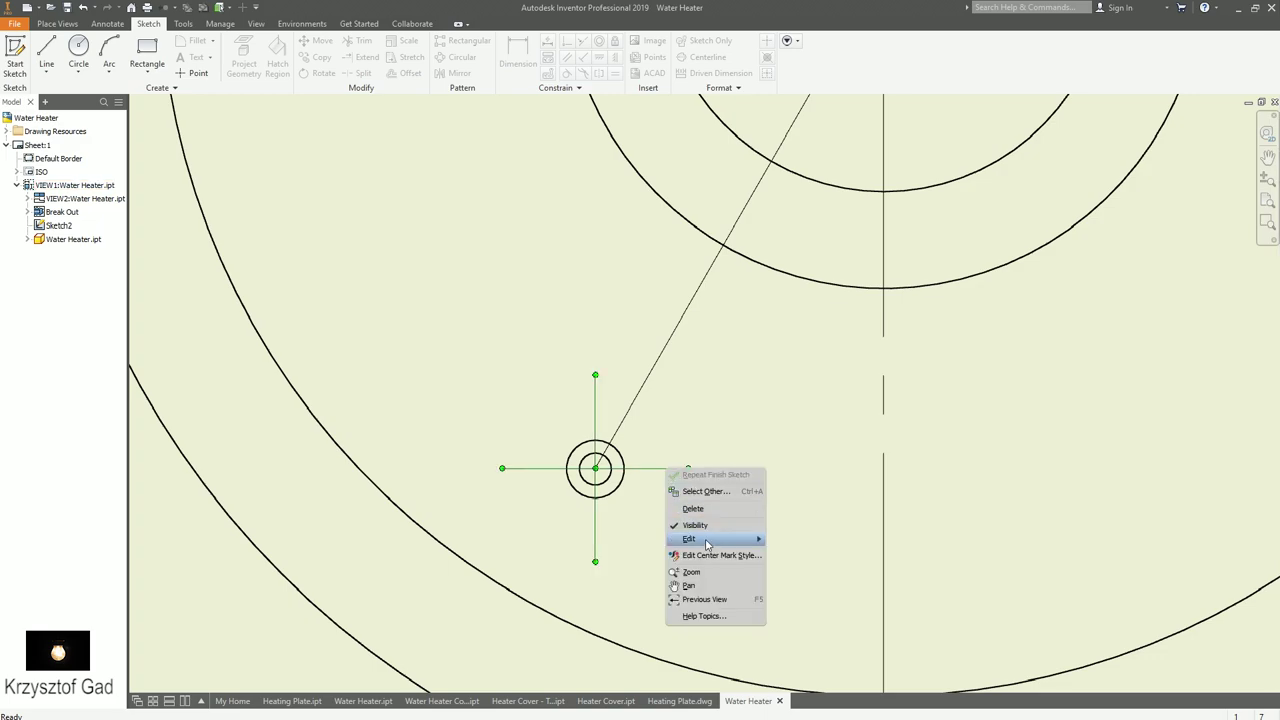
click(816, 554)
click(646, 390)
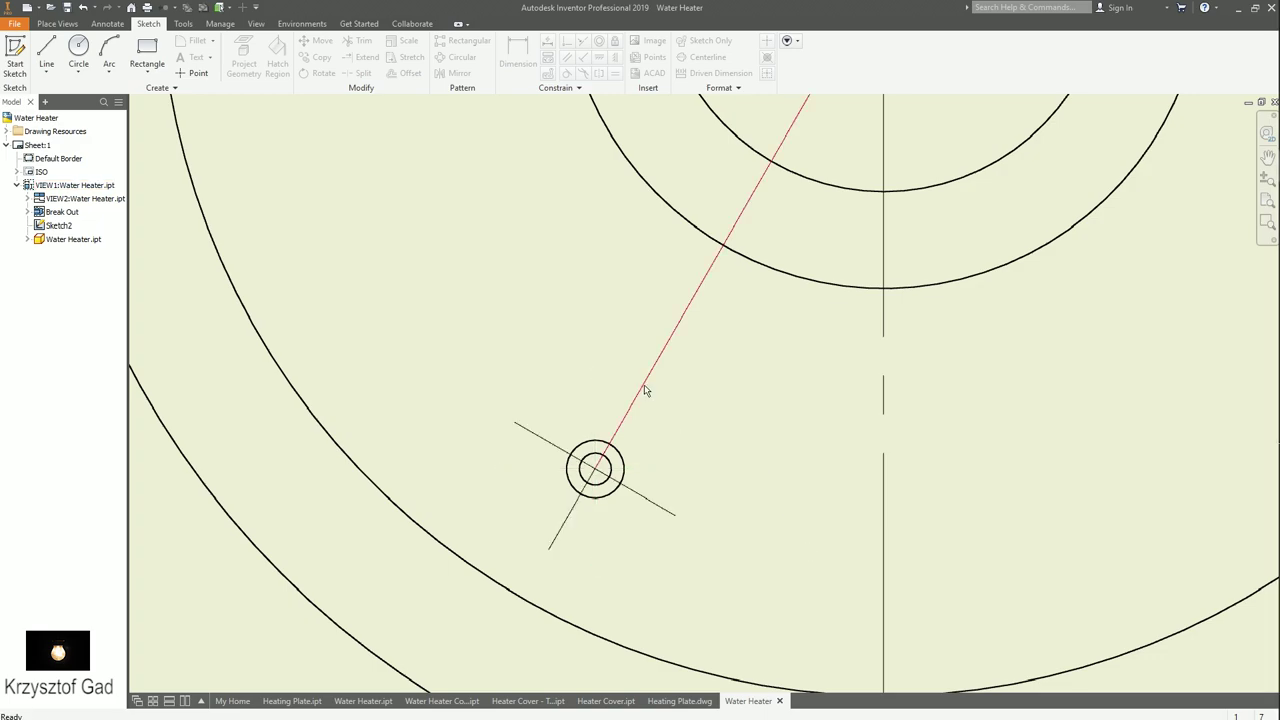
right_click(660, 334)
mouse_move(682, 401)
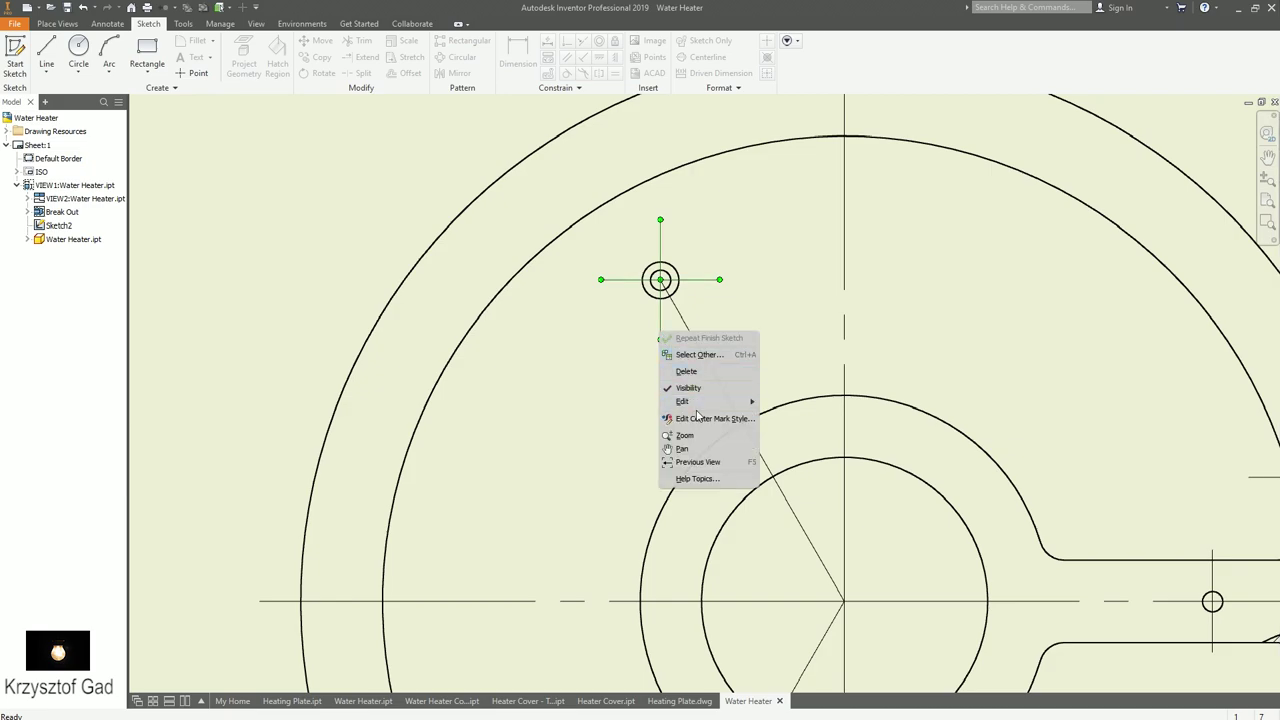
click(795, 415)
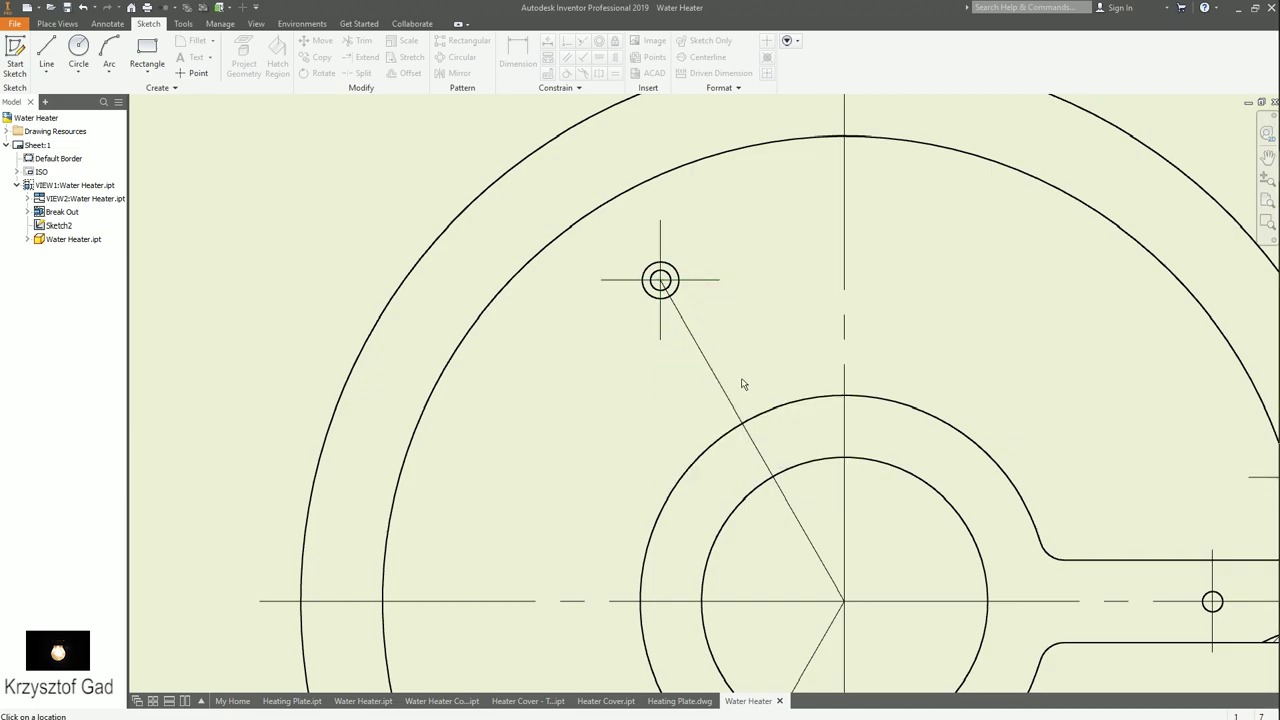
click(714, 377)
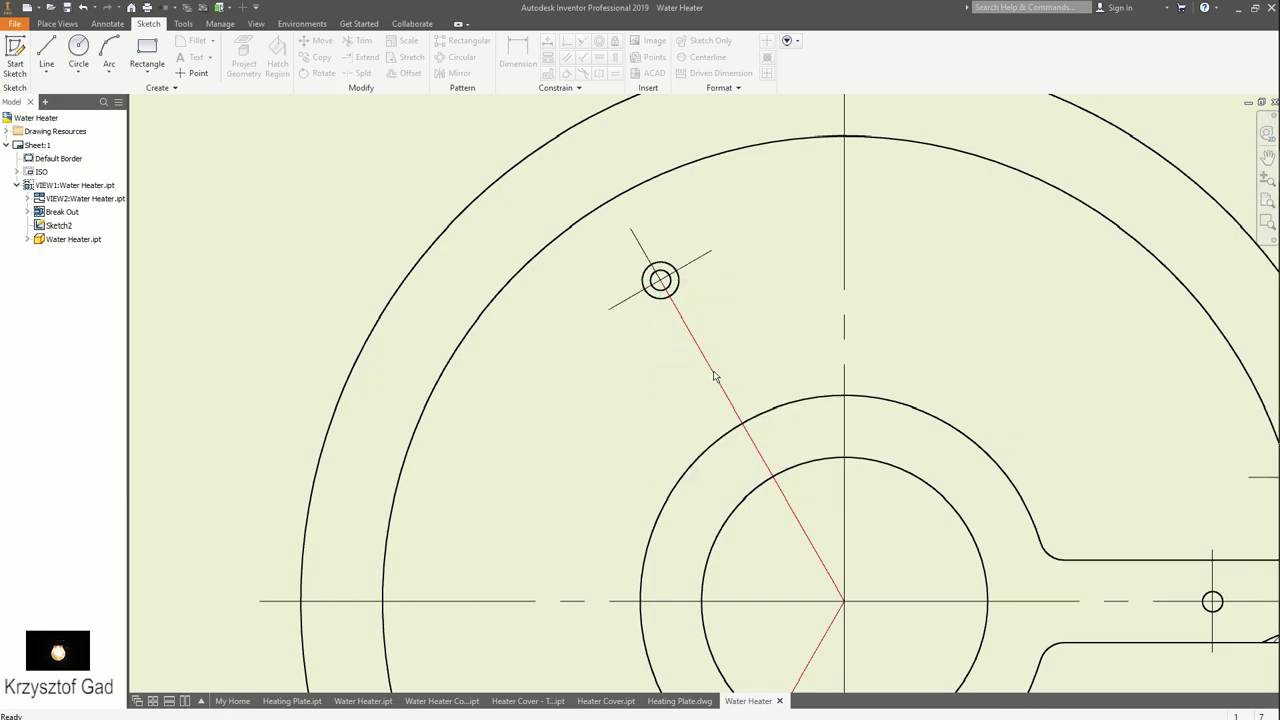
- Replace the slanted line with a 45 mm radius circle through the hole centres
double_click(714, 377)
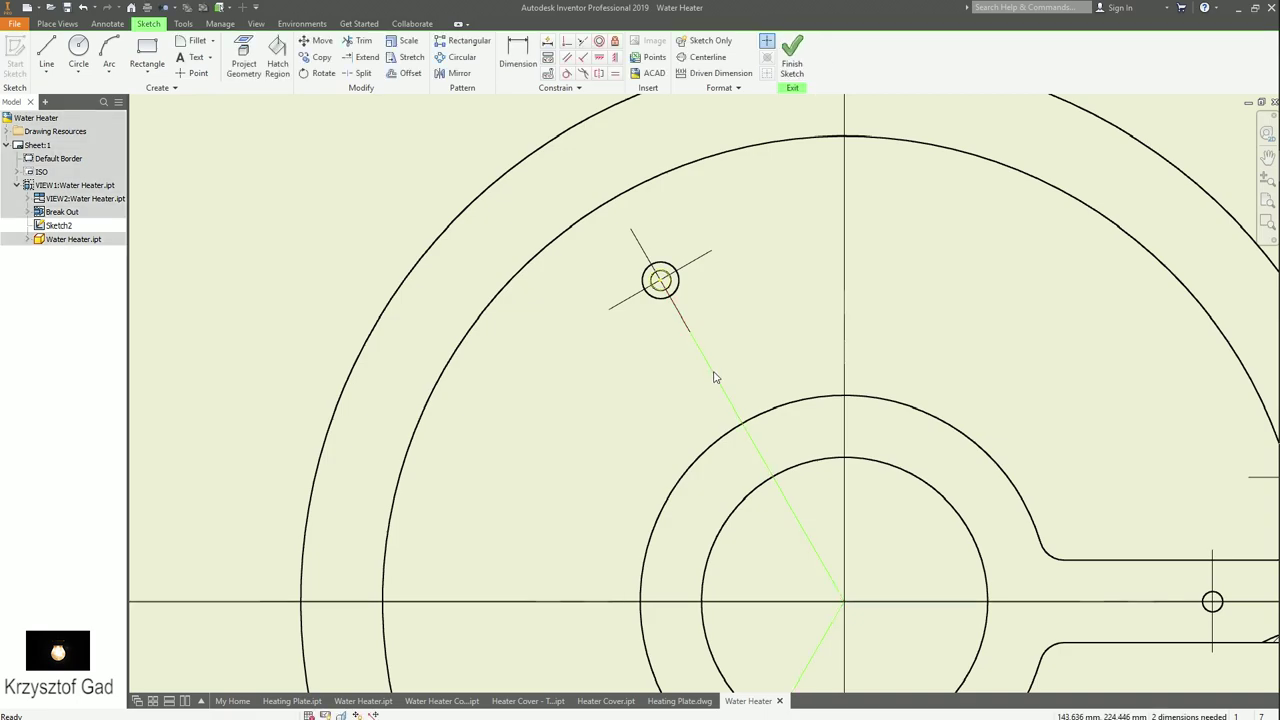
key(Delete)
click(78, 50)
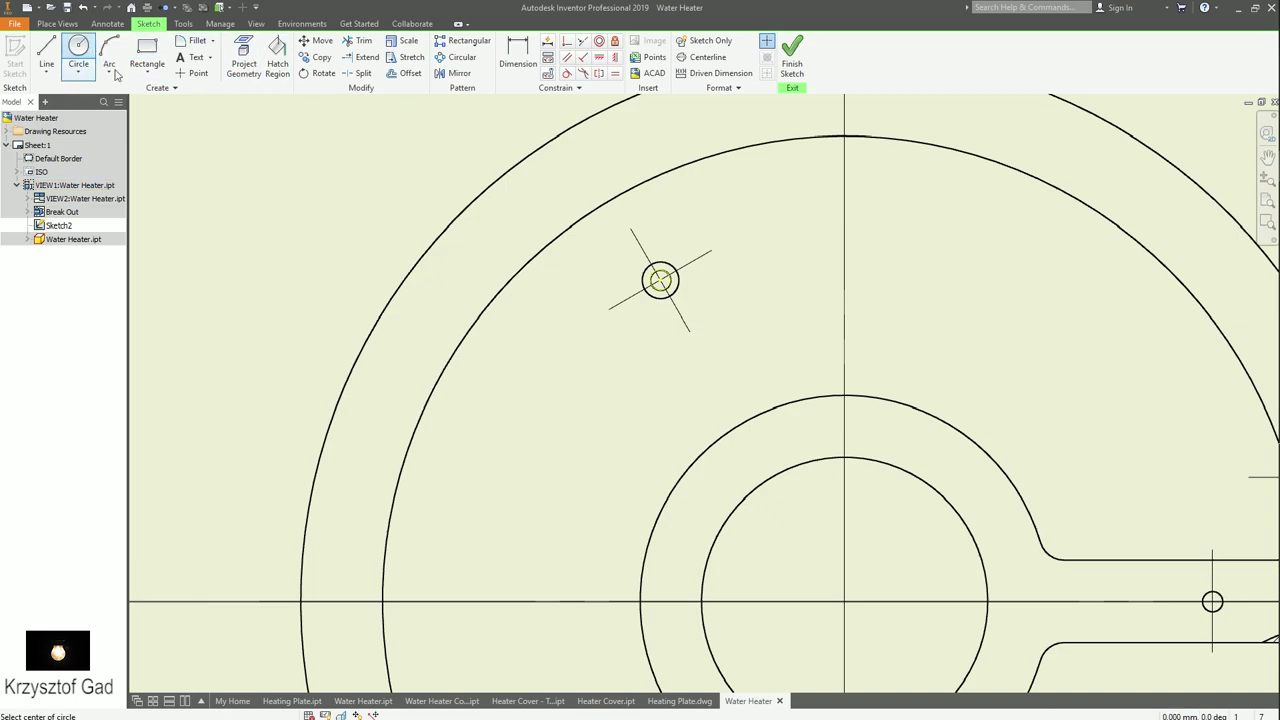
click(844, 601)
click(660, 280)
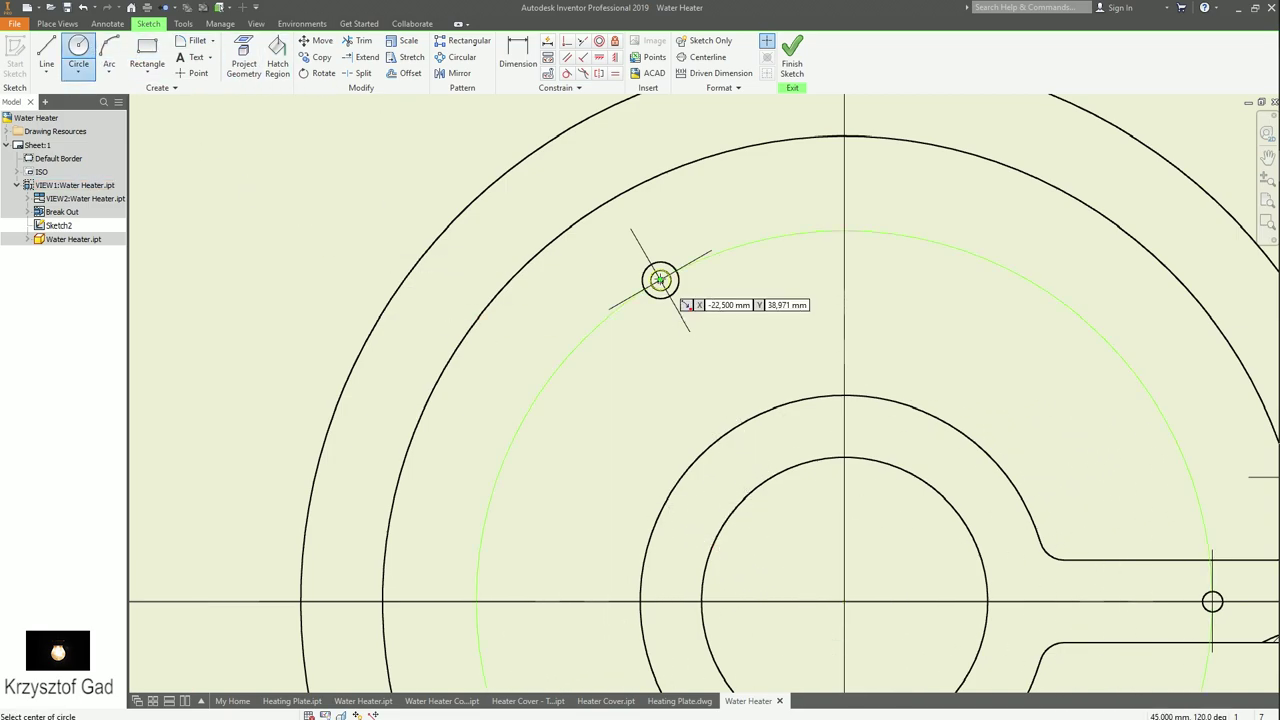
key(Escape)
- Give the circle the Dash Dot line type and finish the sketch
right_click(754, 246)
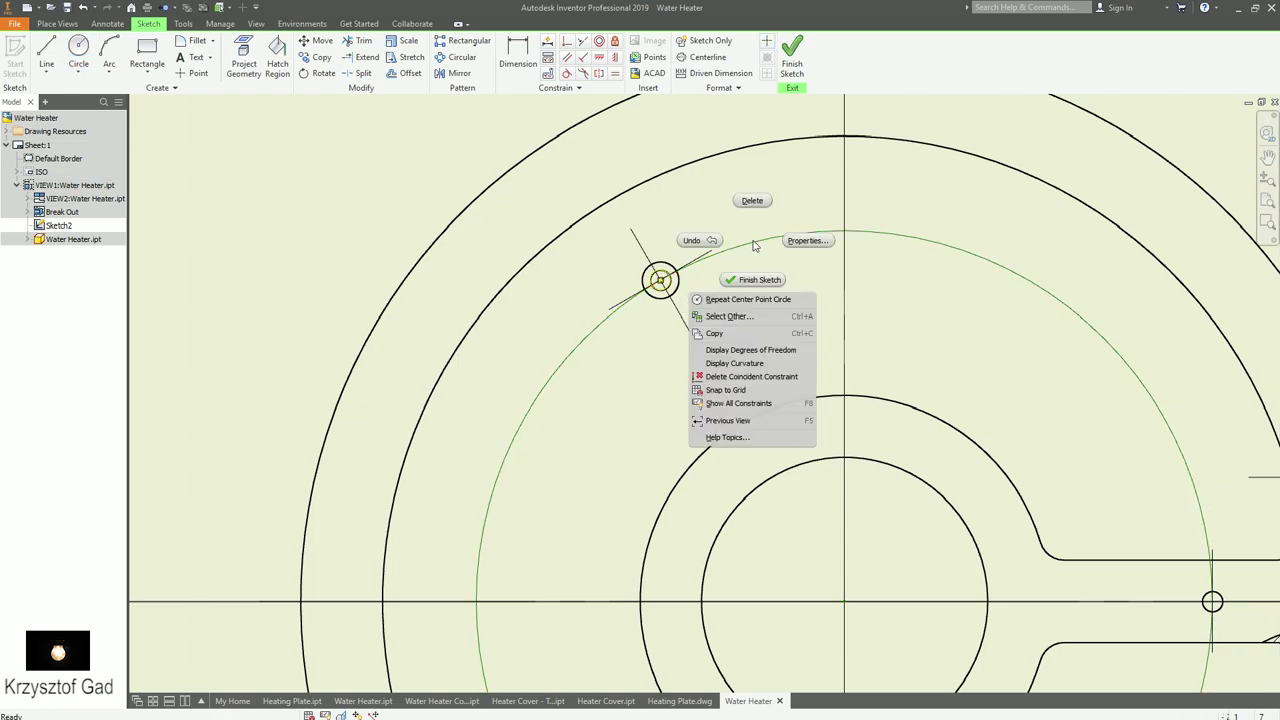
click(797, 251)
click(230, 141)
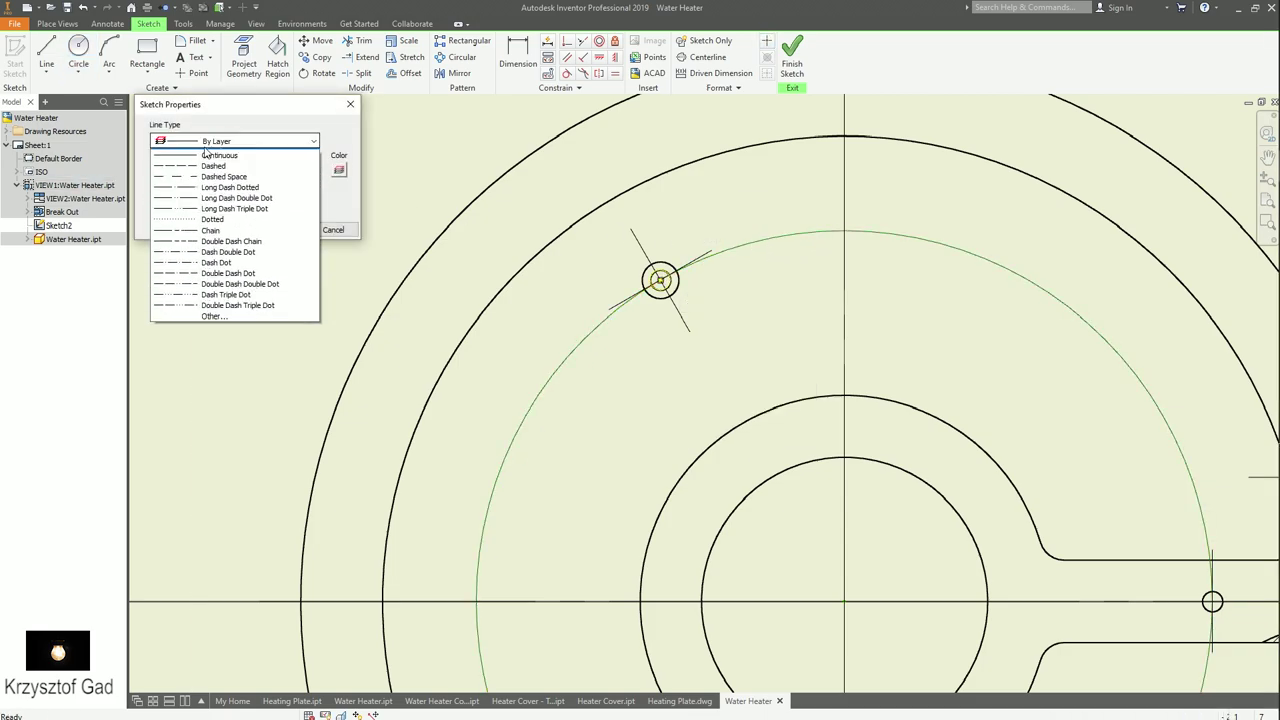
click(230, 273)
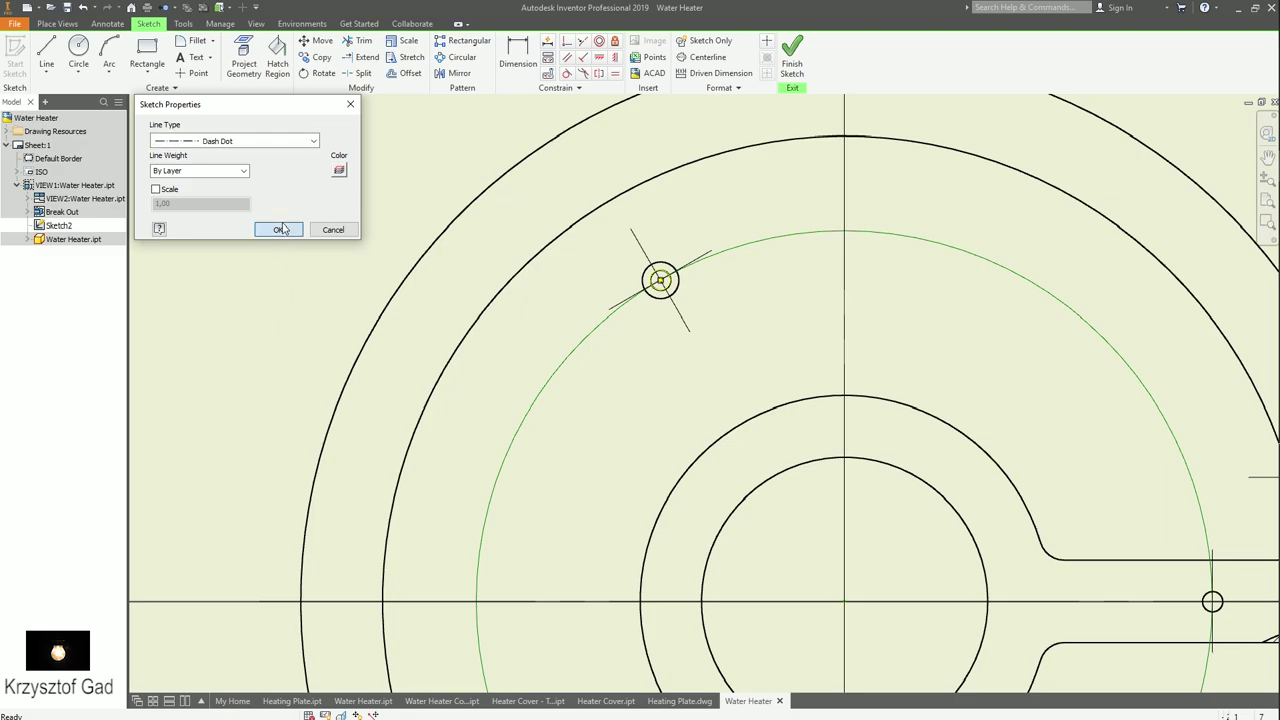
click(288, 230)
scroll(380, 275, down, 3)
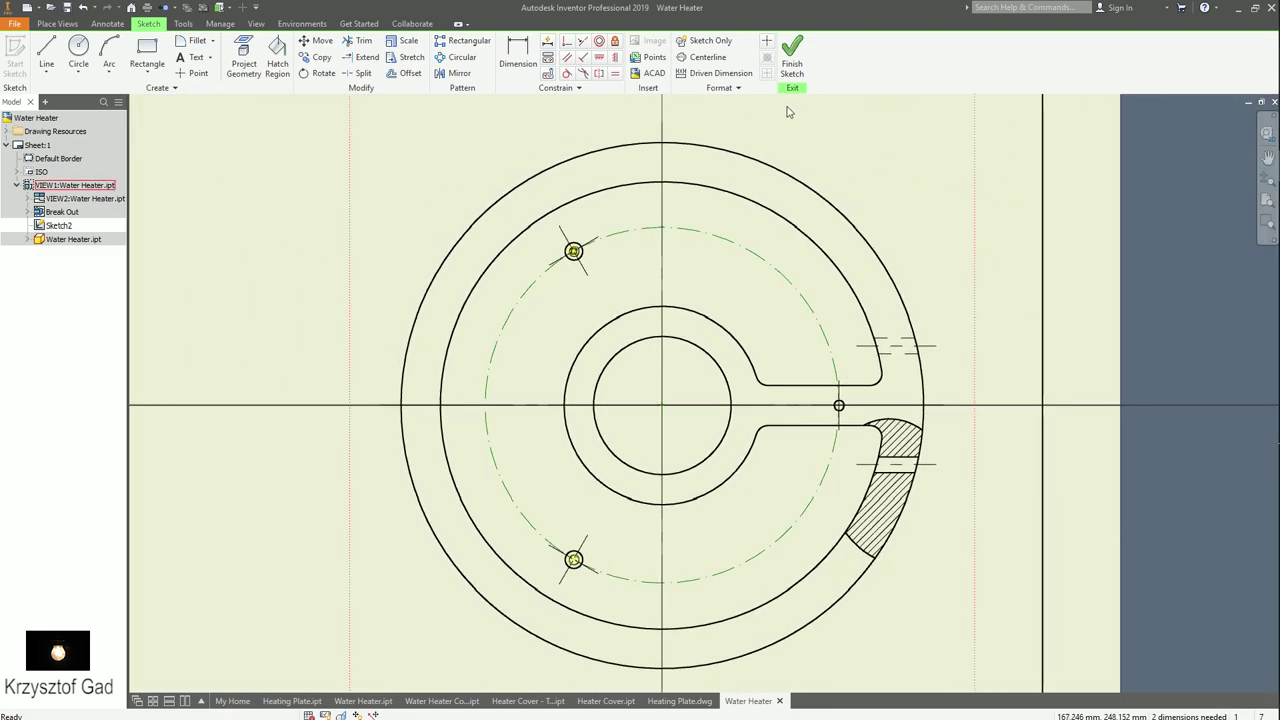
click(792, 58)
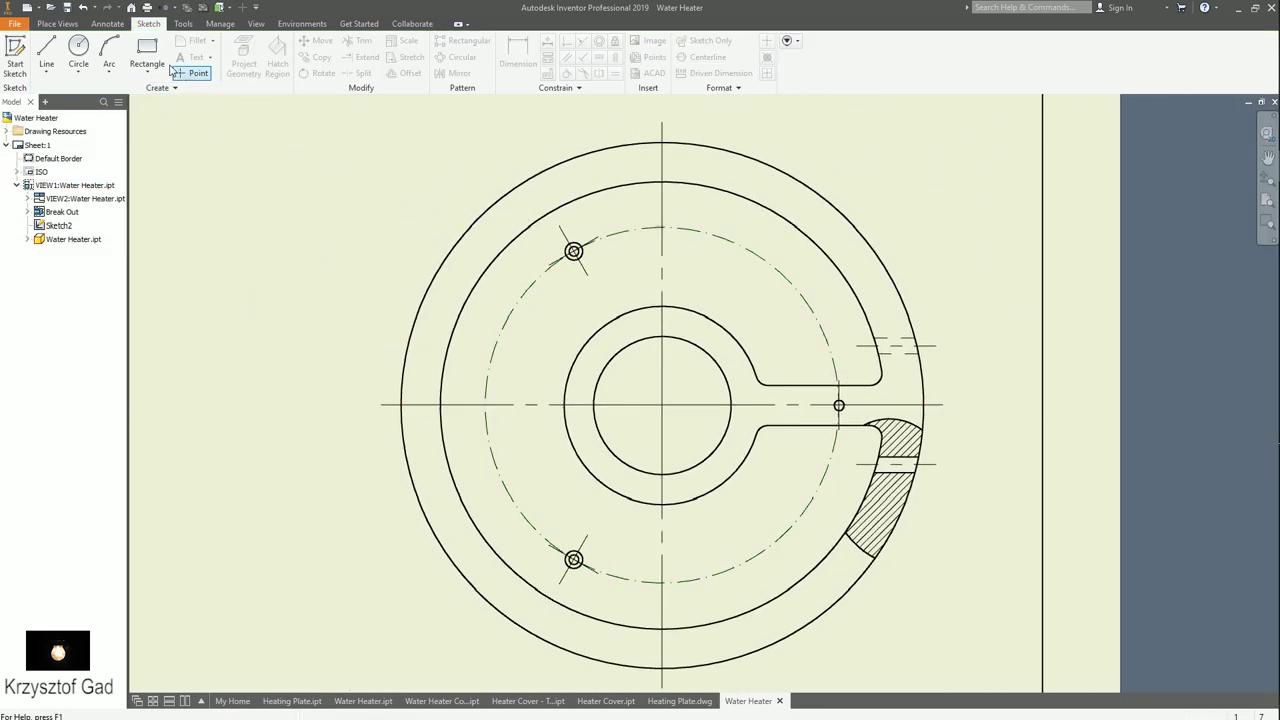
- Add two 120° angular dimensions between the hole centres
click(107, 23)
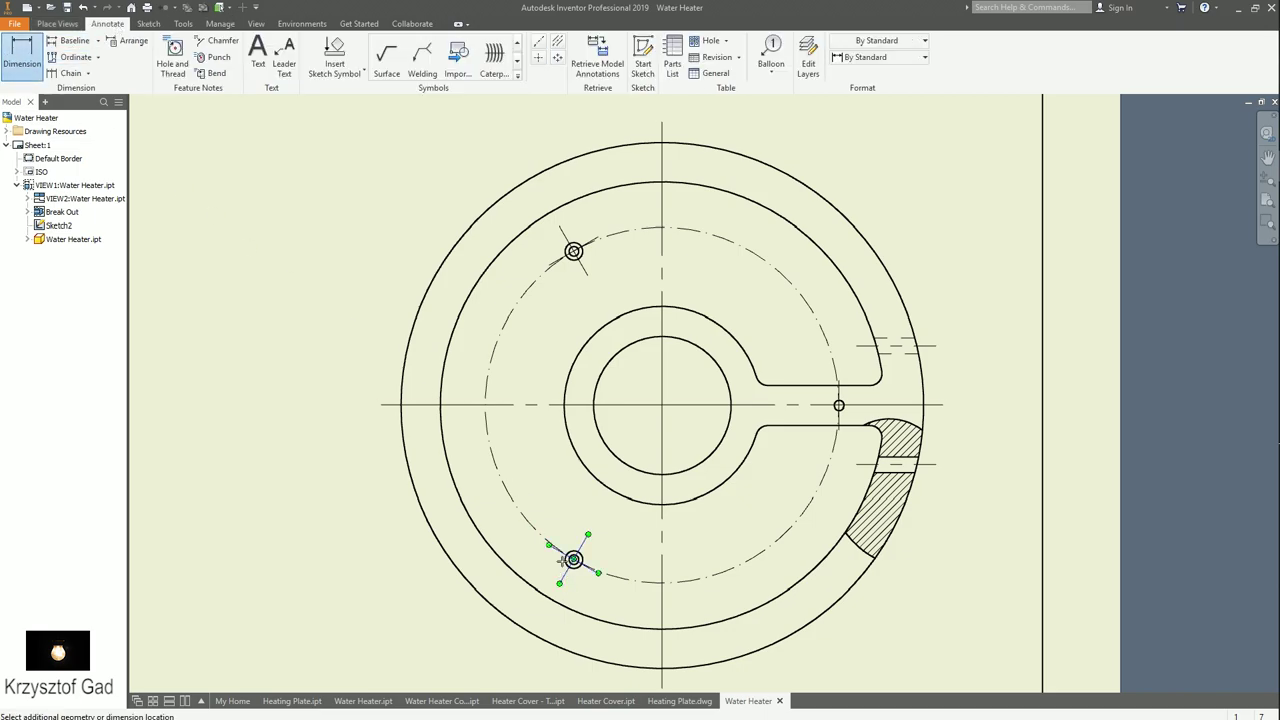
click(565, 240)
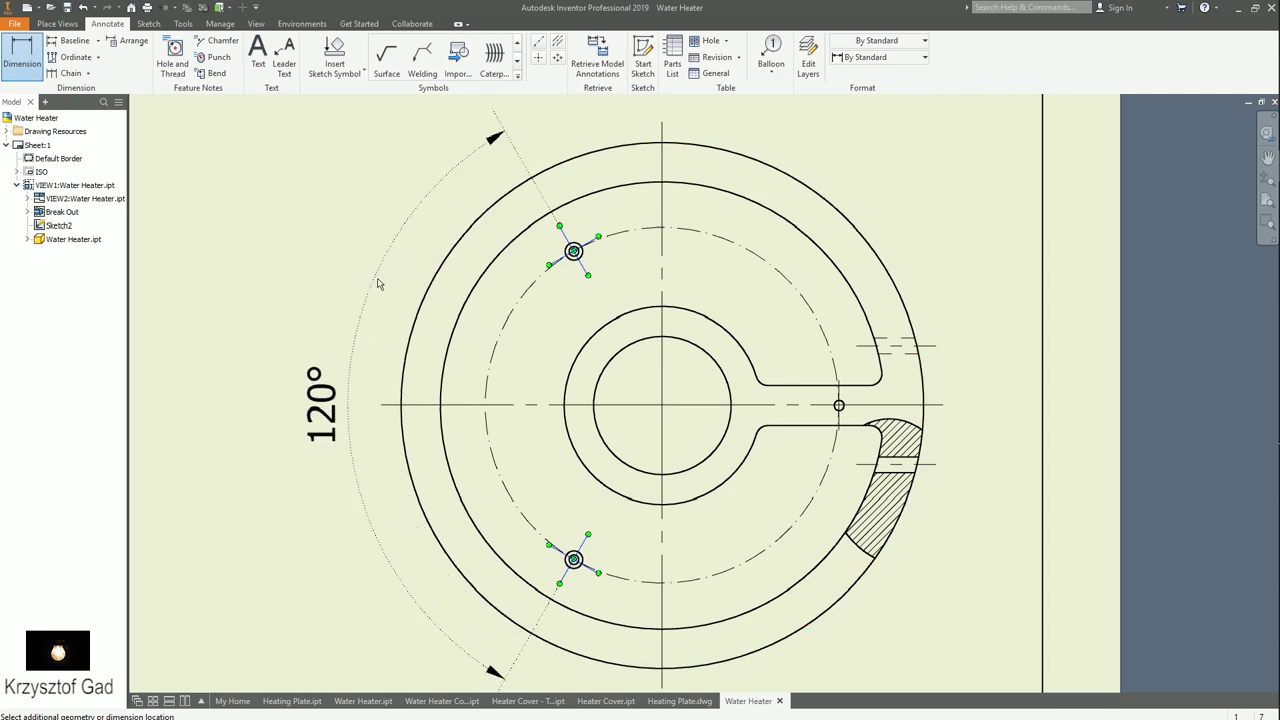
click(378, 285)
click(437, 337)
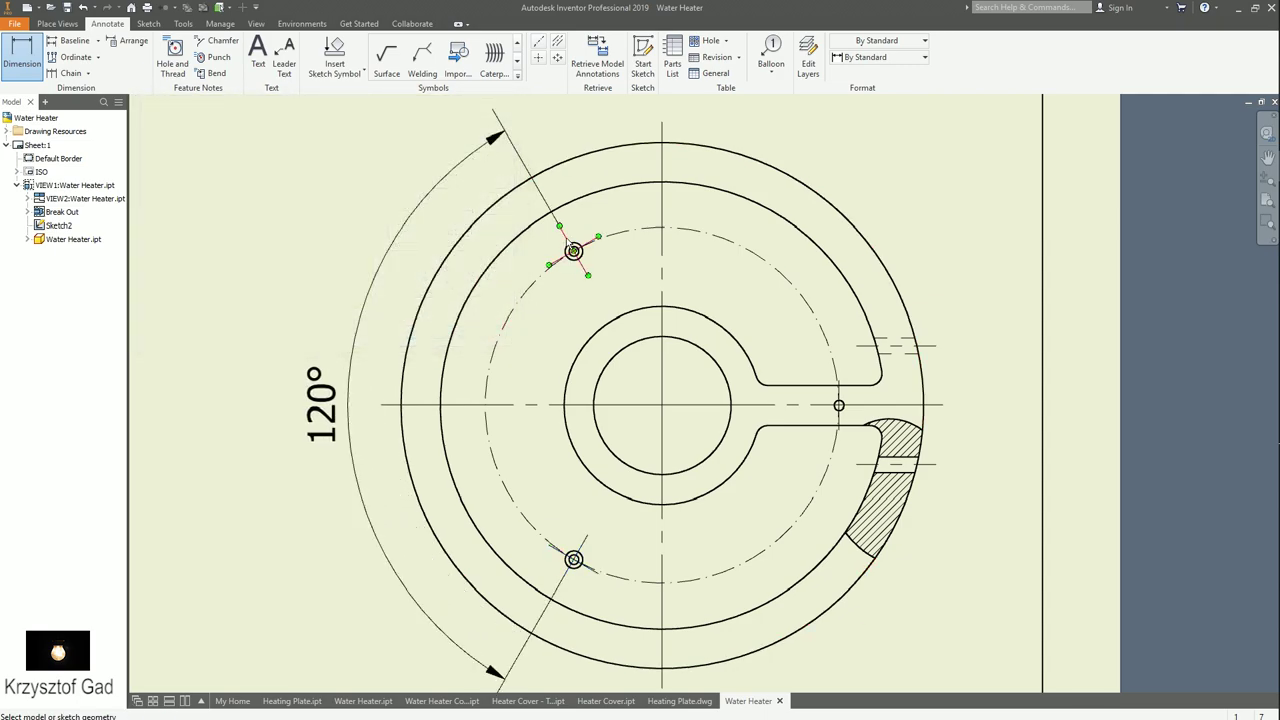
click(805, 405)
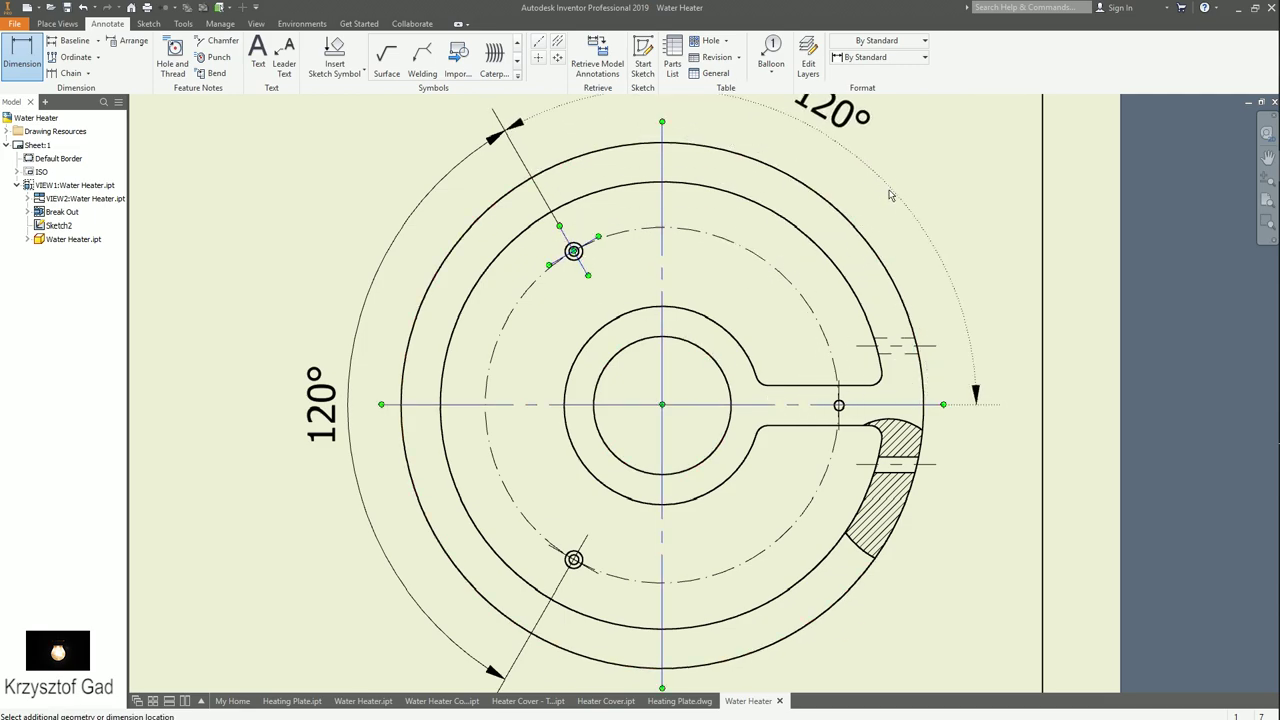
click(890, 195)
click(427, 338)
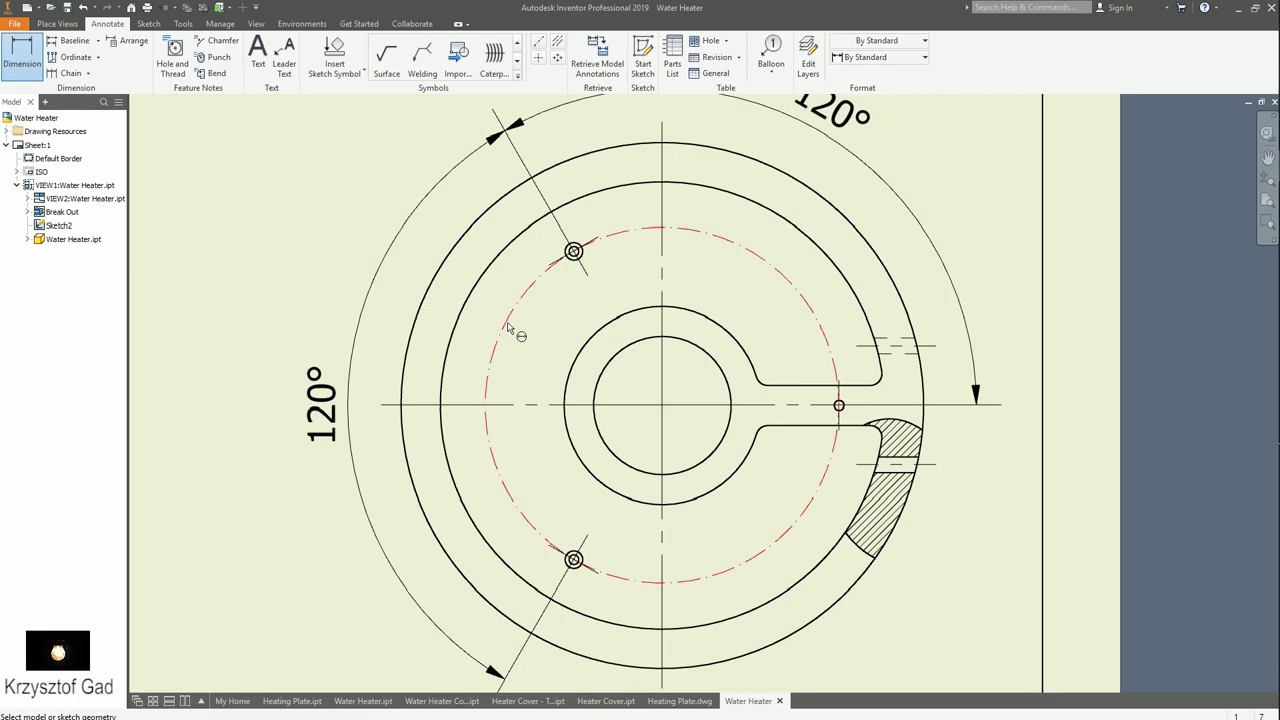
- Dimension the dashed bolt circle as radius R45
click(507, 322)
right_click(481, 384)
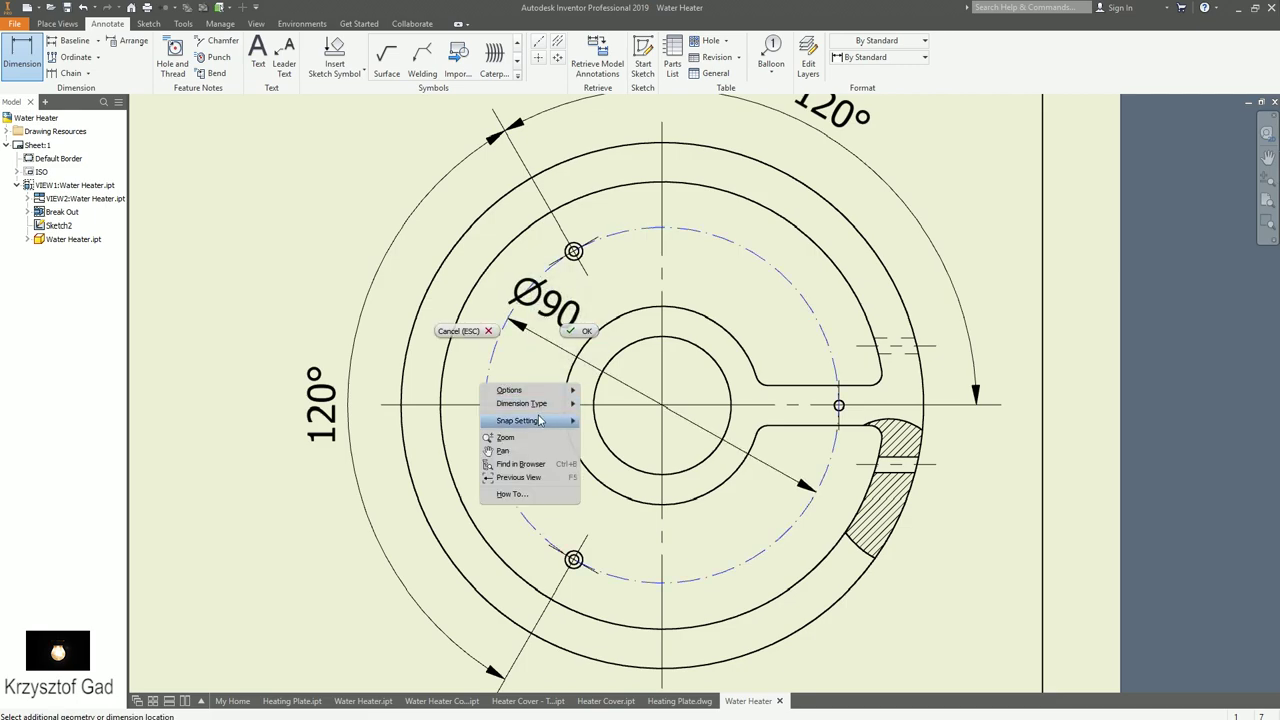
mouse_move(522, 403)
click(598, 418)
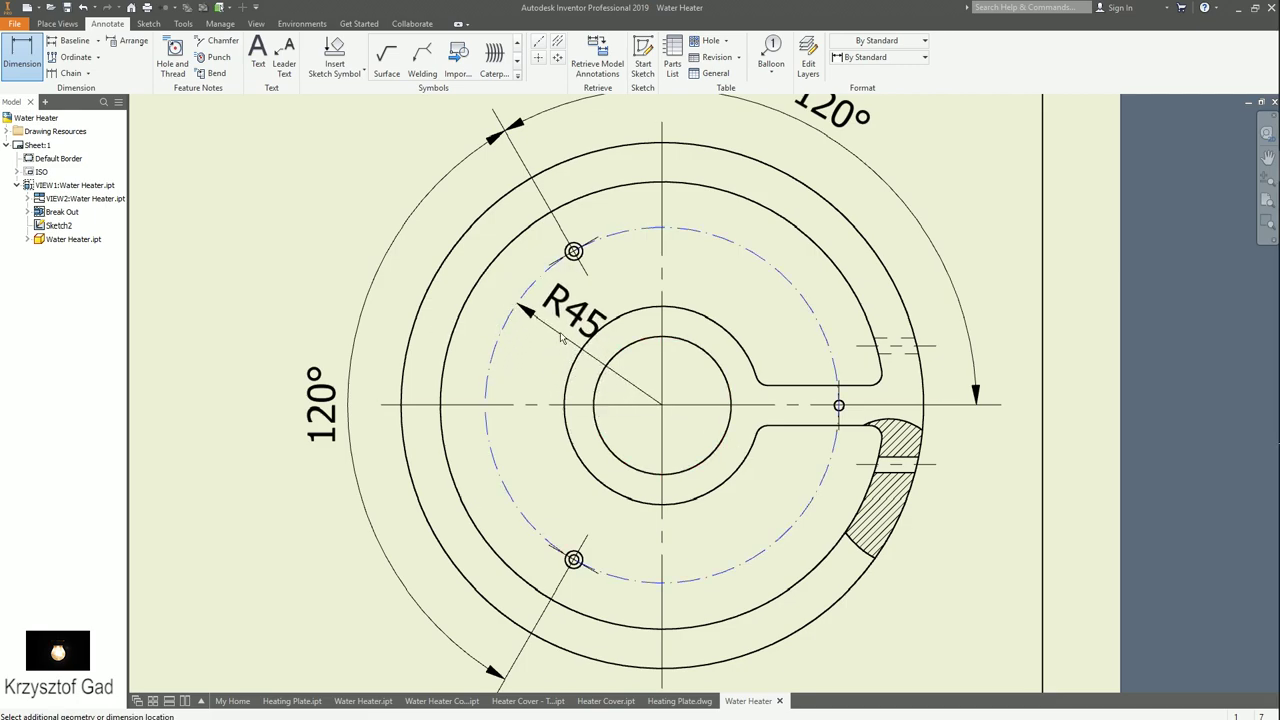
click(546, 348)
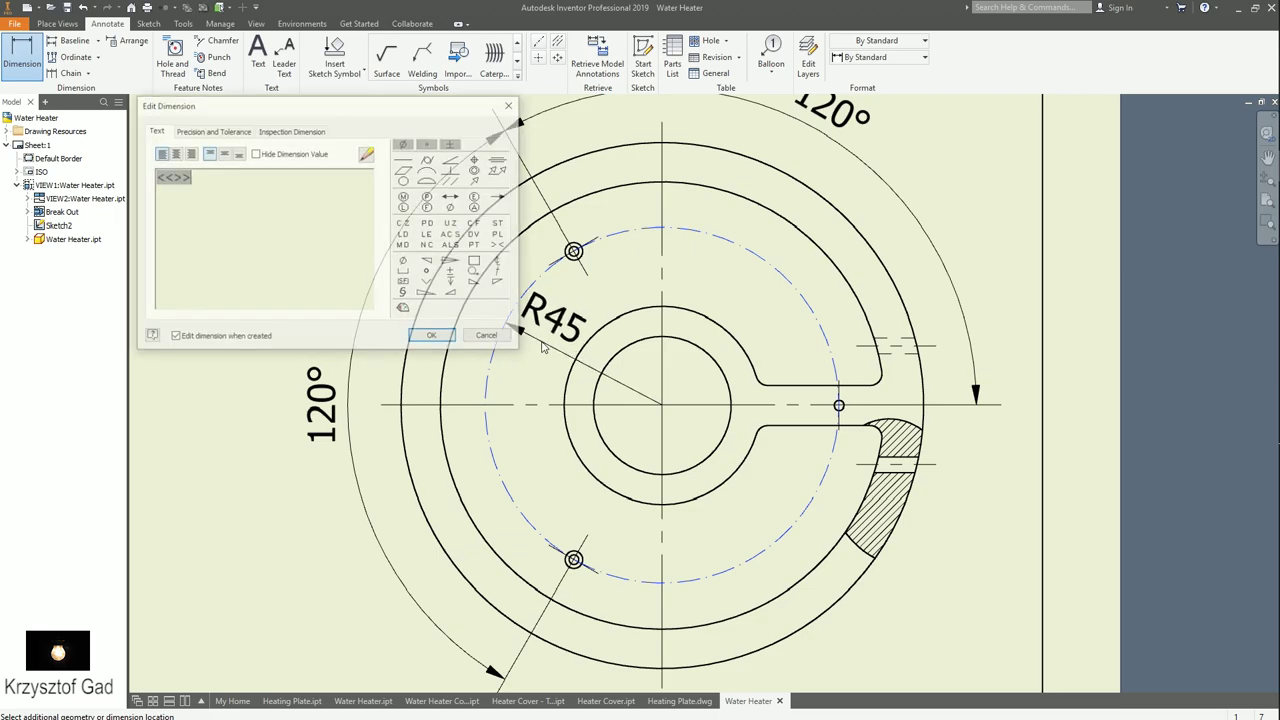
click(455, 340)
scroll(726, 310, down, 3)
- Dimension the upper and lower slot fillets as R3
scroll(741, 390, down, 2)
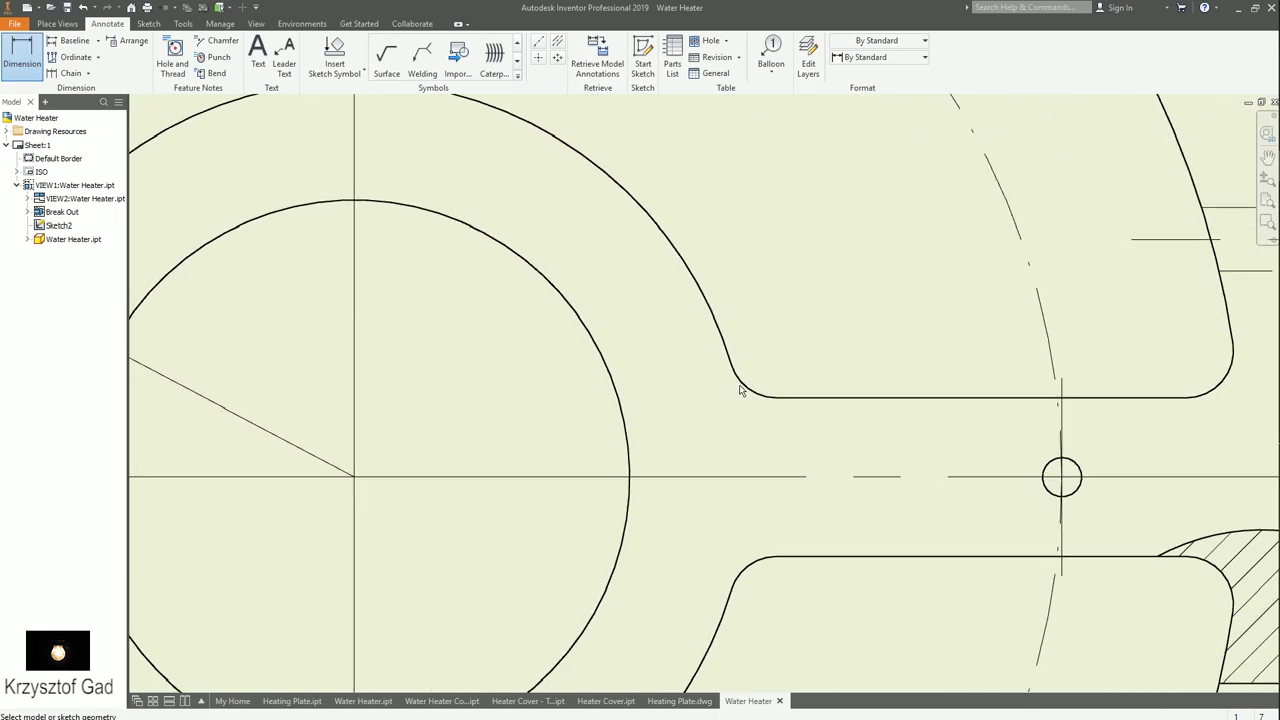
click(745, 388)
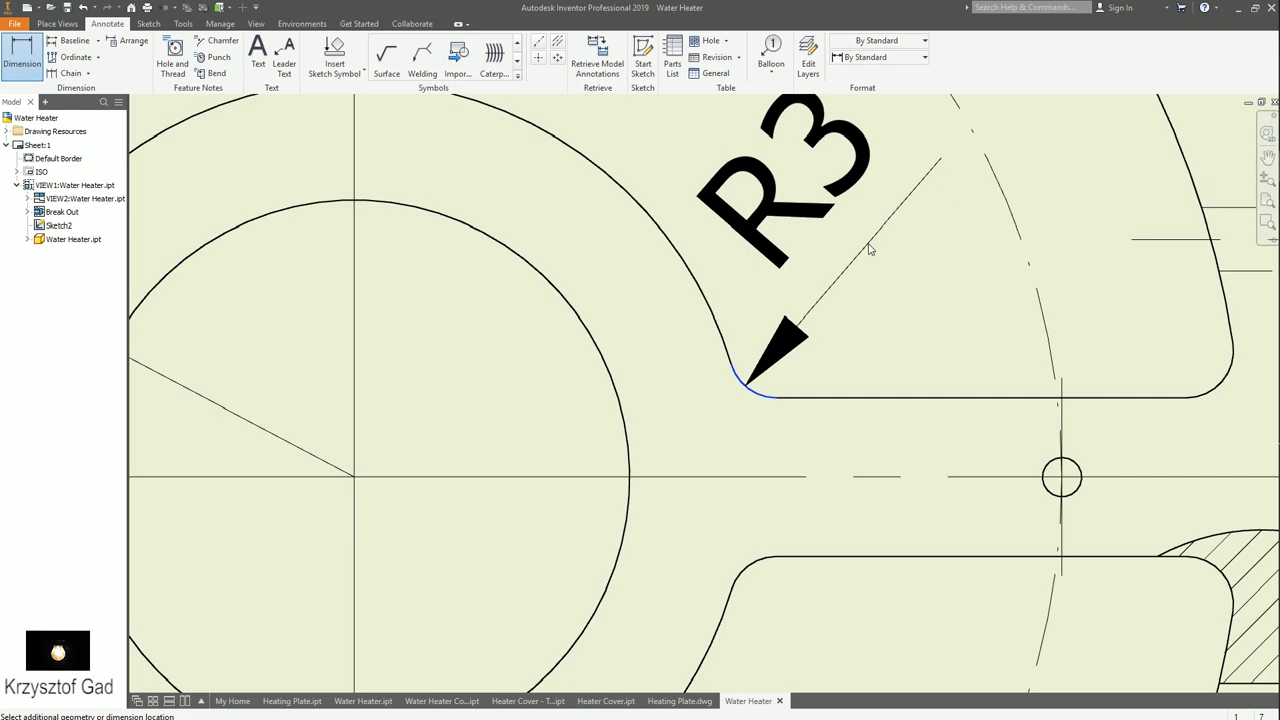
click(869, 250)
click(436, 337)
scroll(516, 352, up, 2)
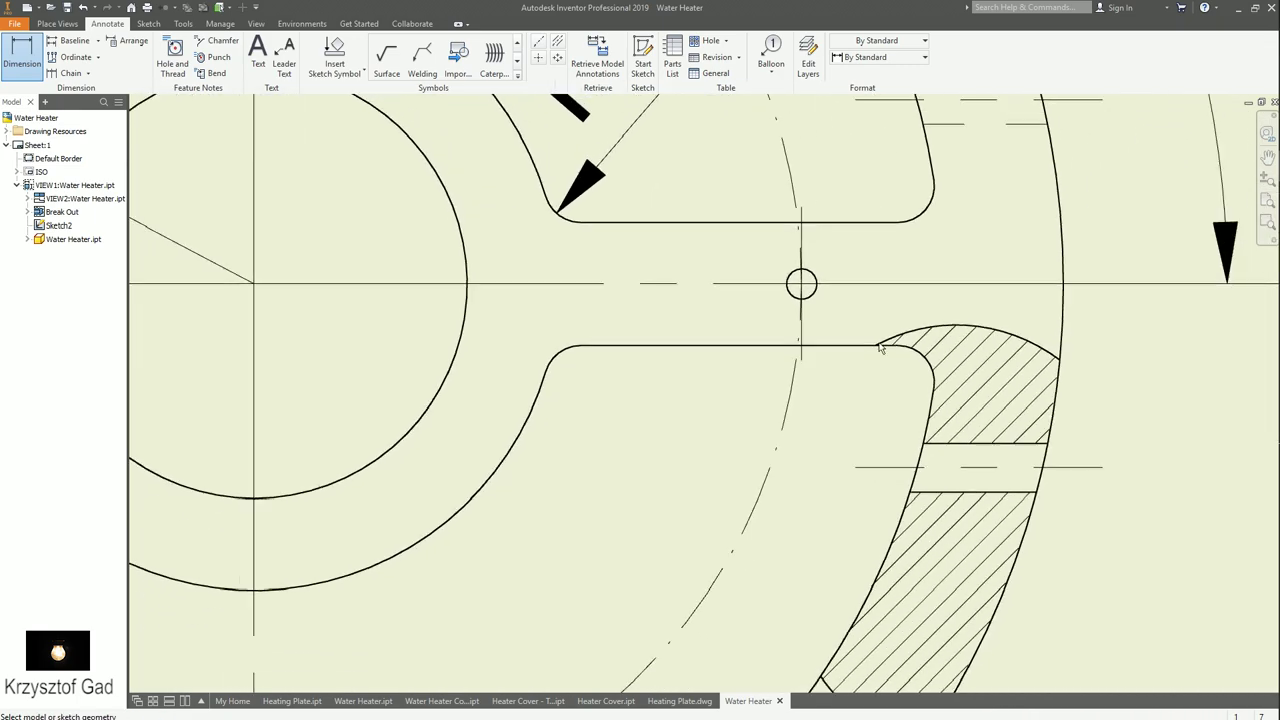
click(913, 362)
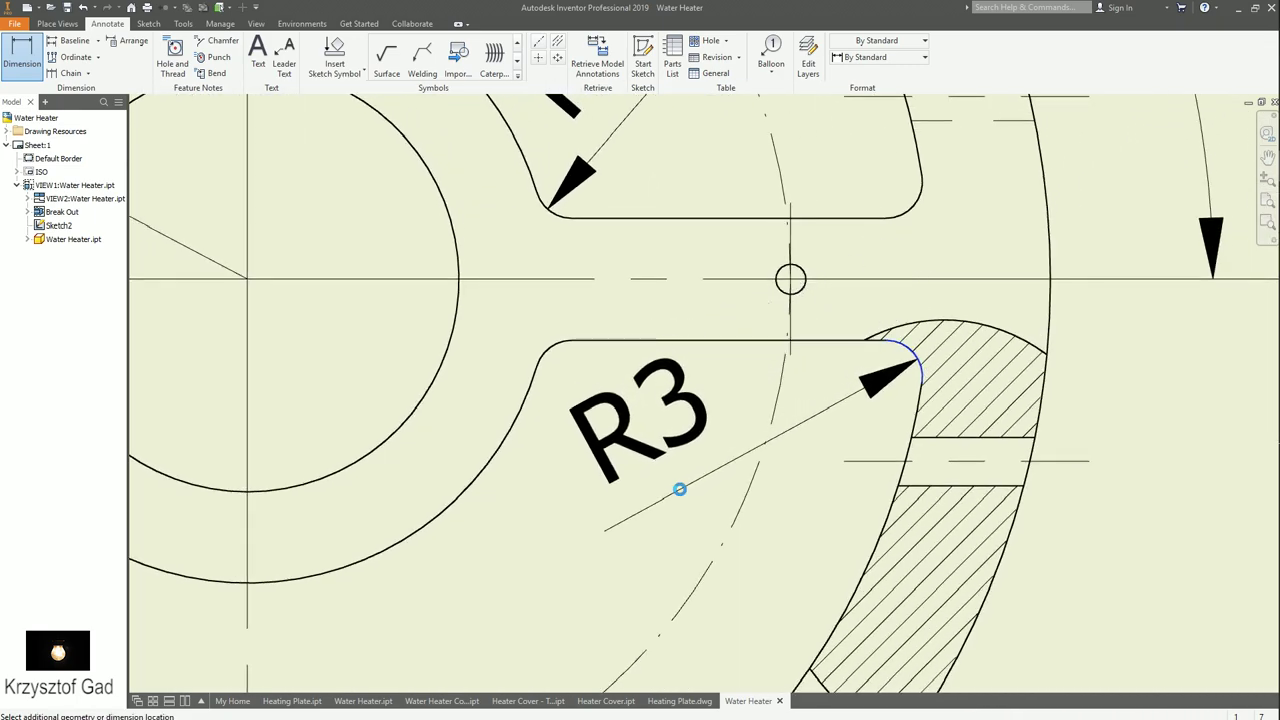
click(676, 489)
click(443, 336)
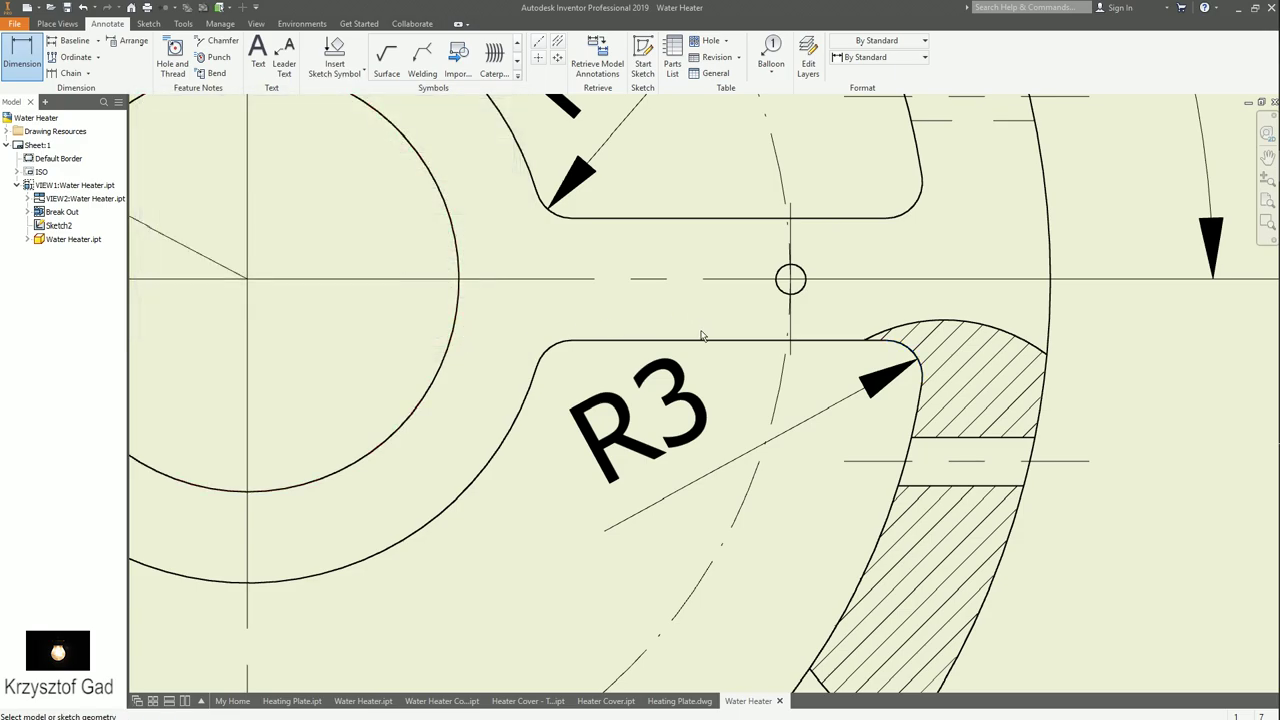
- Add the 10 slot width and a Ø4 dimension on the sectioned hole
scroll(755, 220, up, 2)
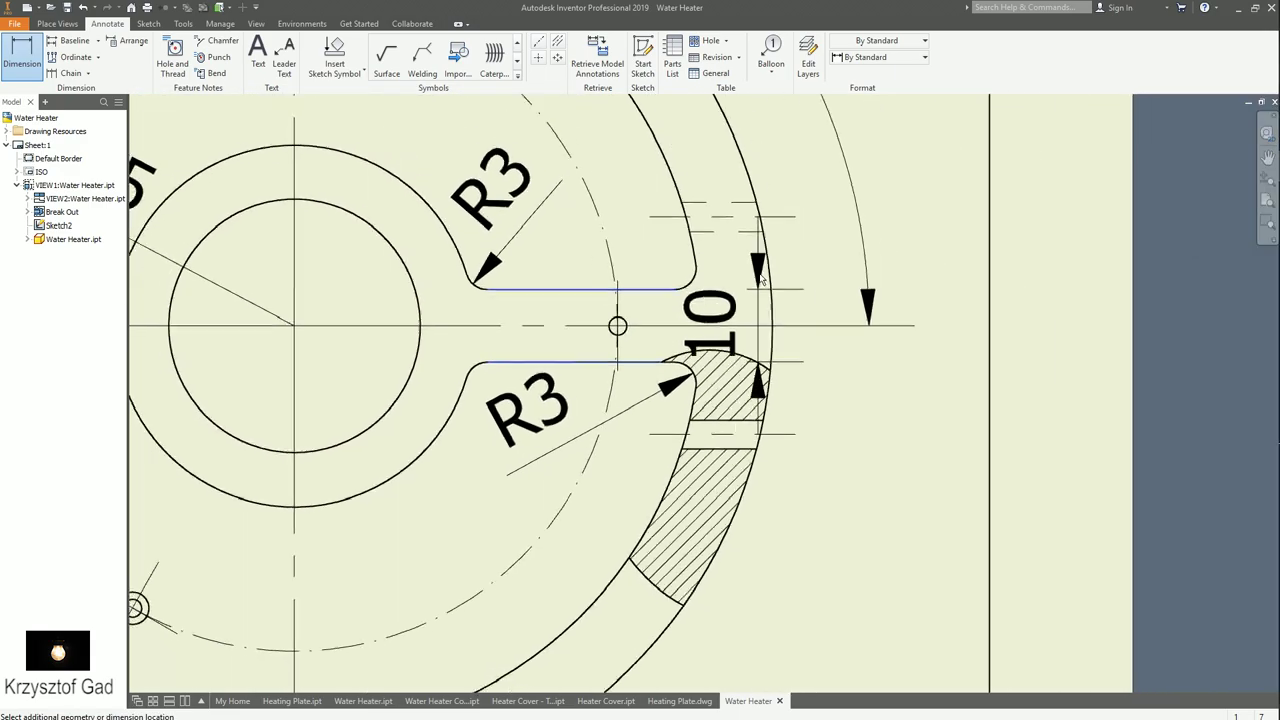
scroll(760, 228, up, 1)
click(760, 258)
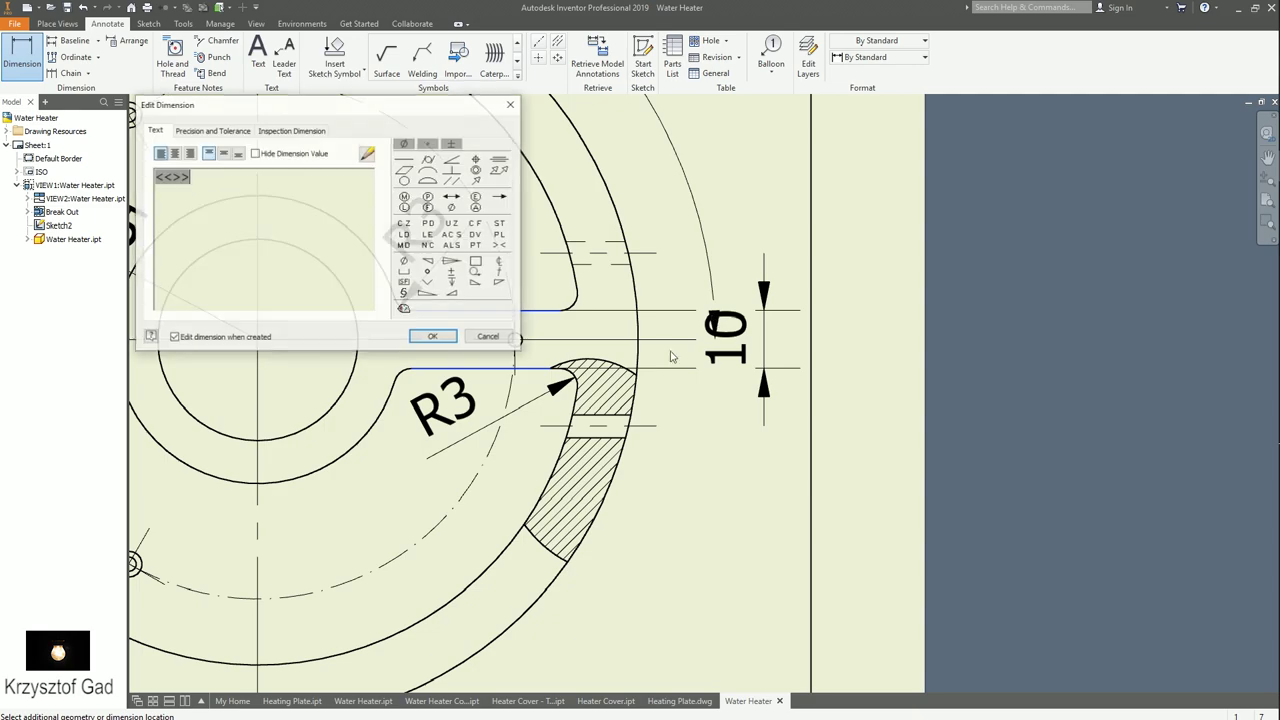
click(440, 340)
scroll(603, 436, down, 1)
scroll(603, 436, down, 1)
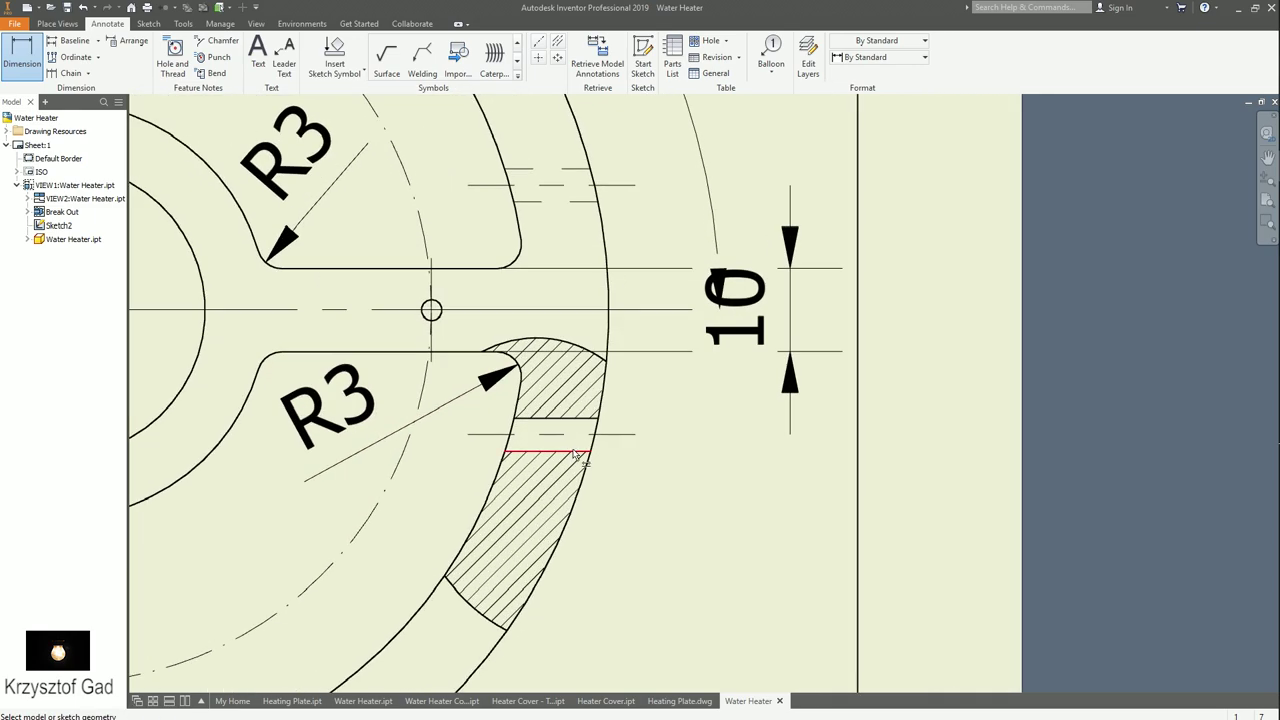
click(580, 451)
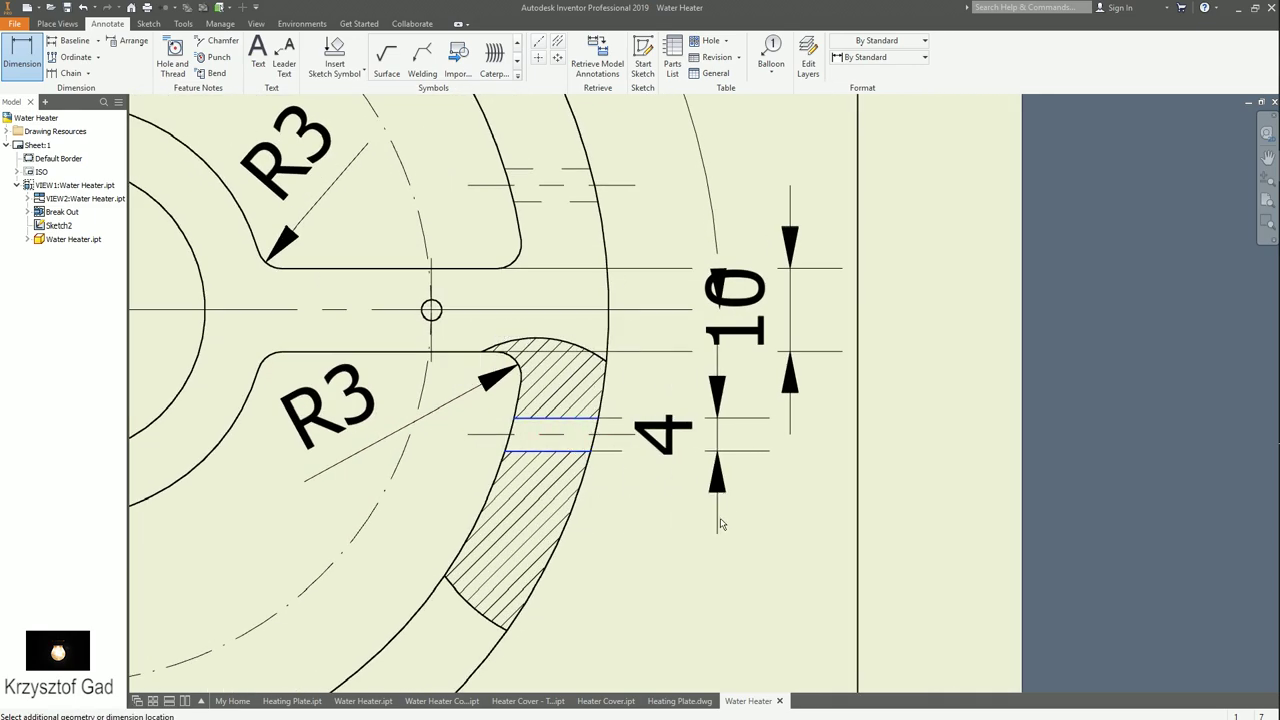
click(723, 525)
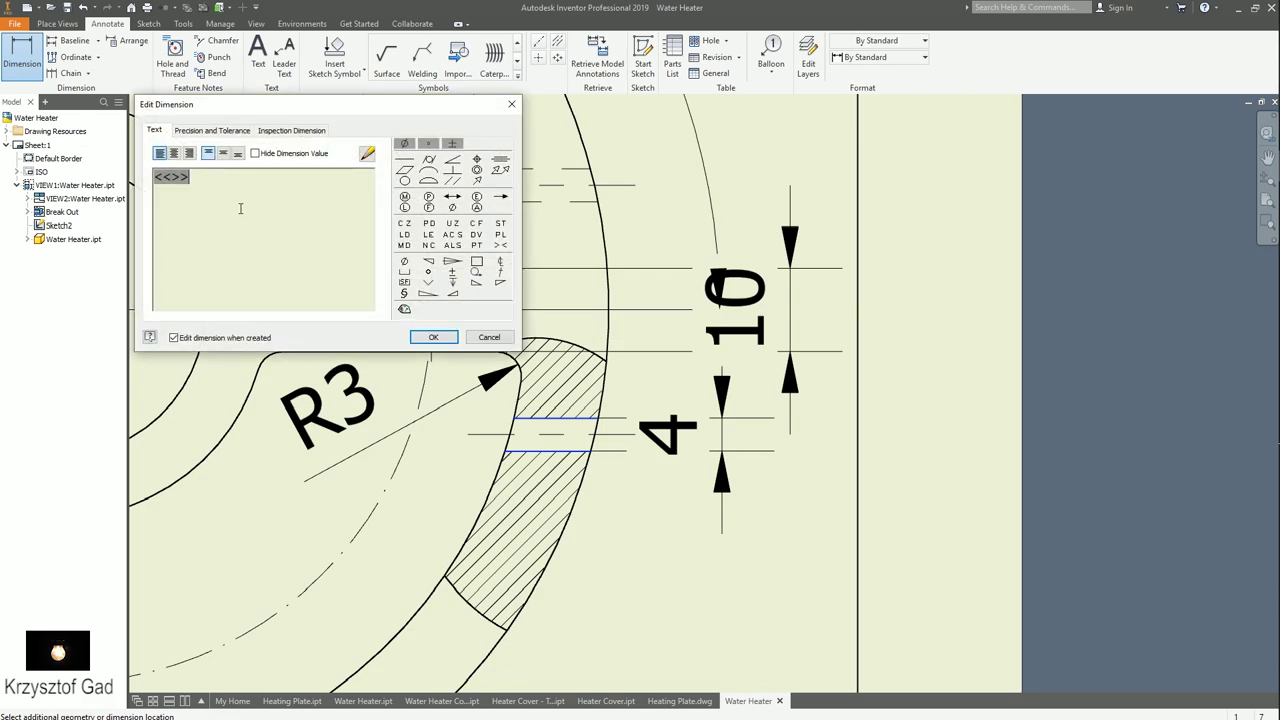
click(405, 145)
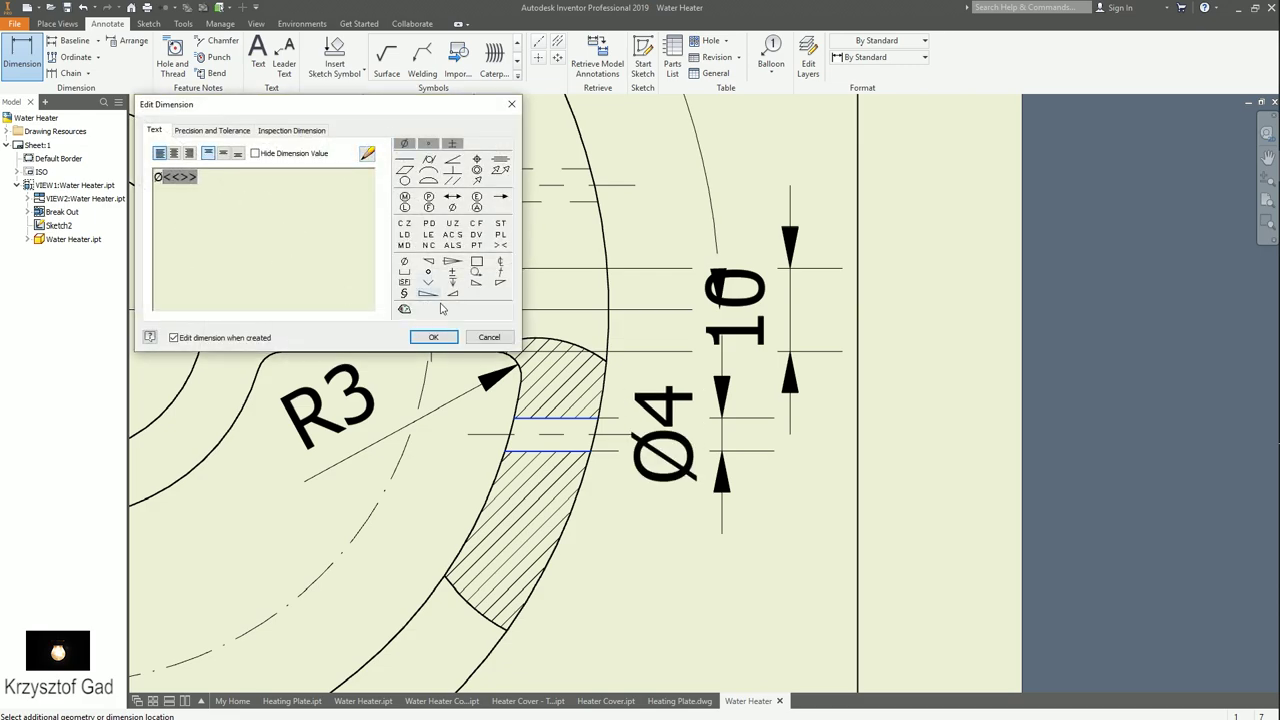
click(442, 337)
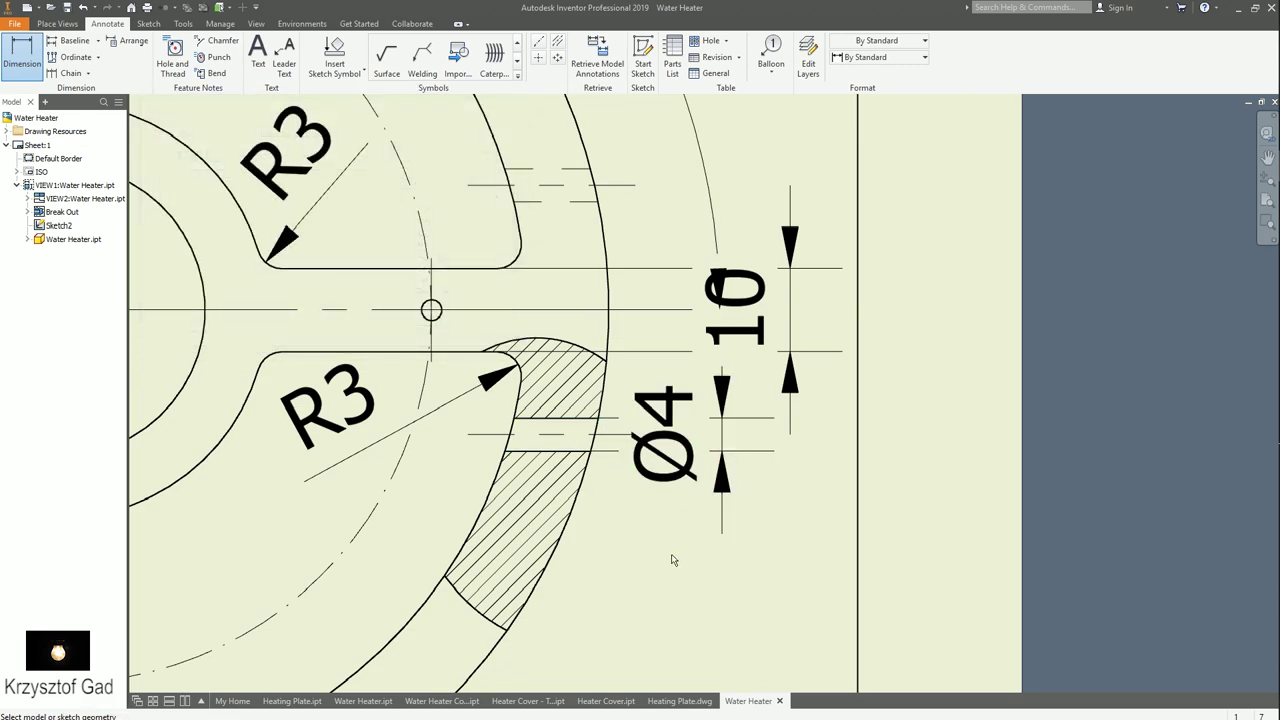
key(Escape)
- Move the Ø4 dimension below the hatched section and raise the 10 dimension text
drag(680, 470, 686, 505)
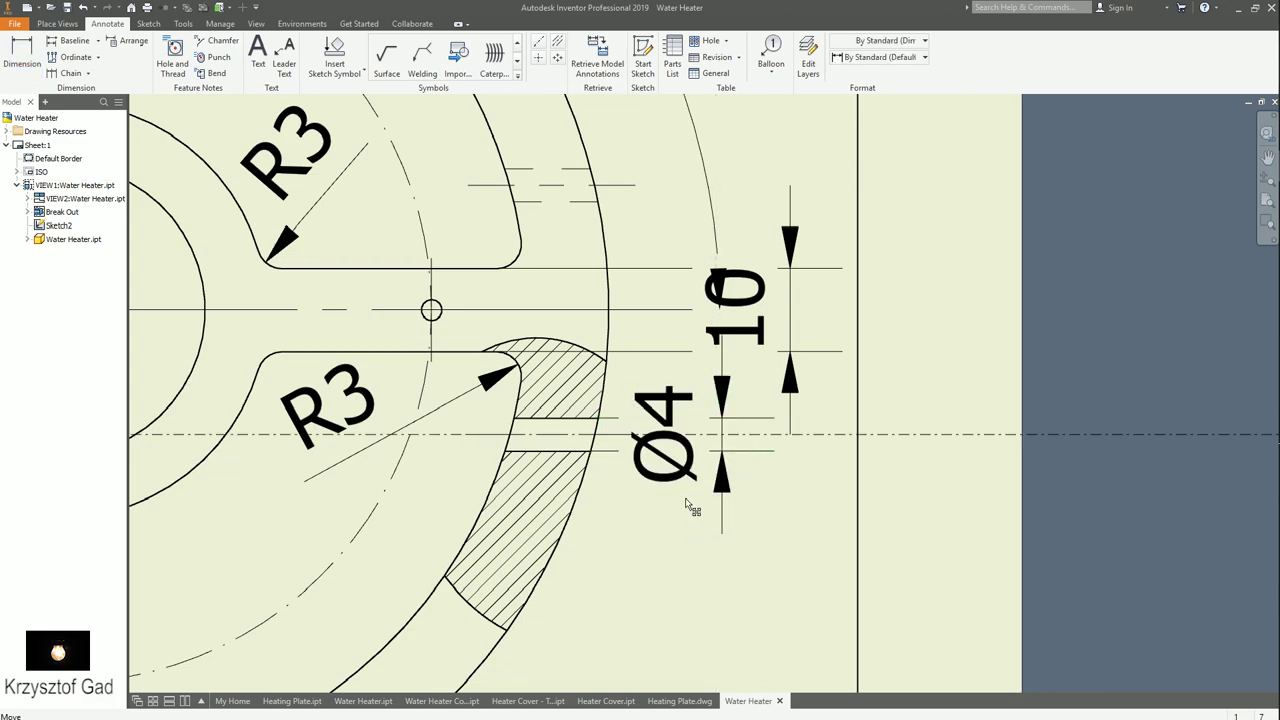
scroll(689, 449, up, 5)
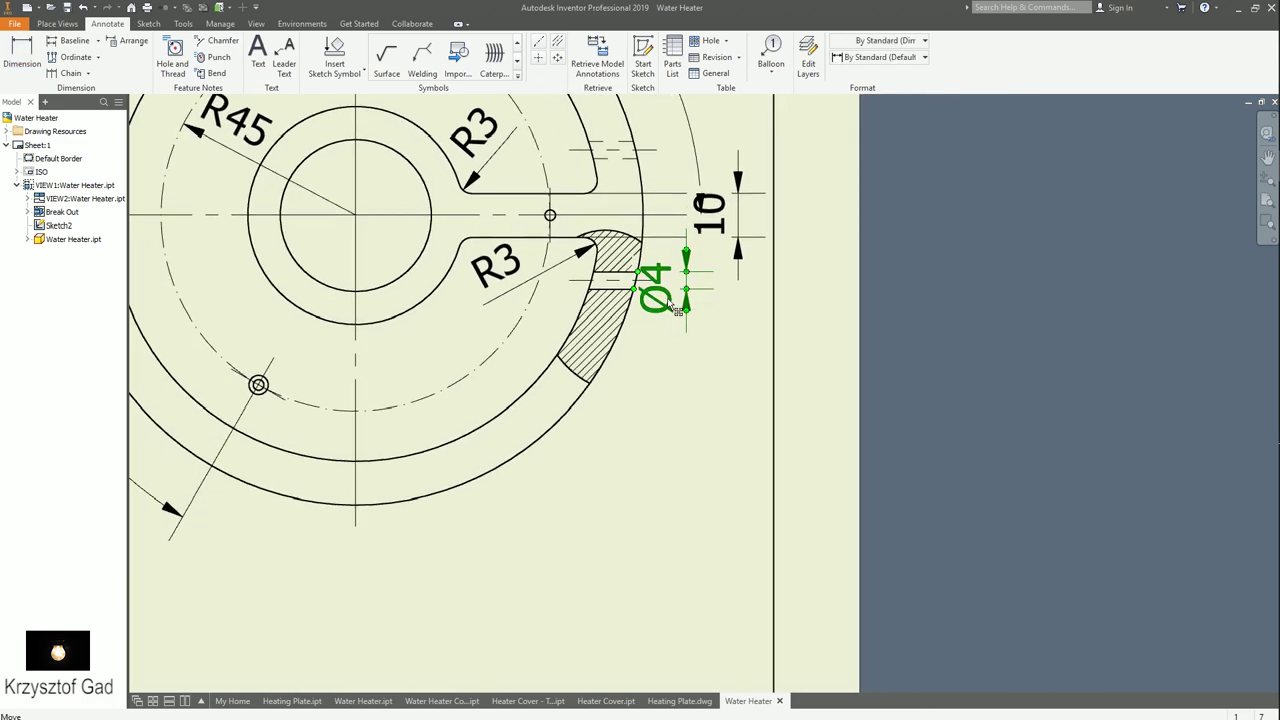
drag(671, 304, 690, 352)
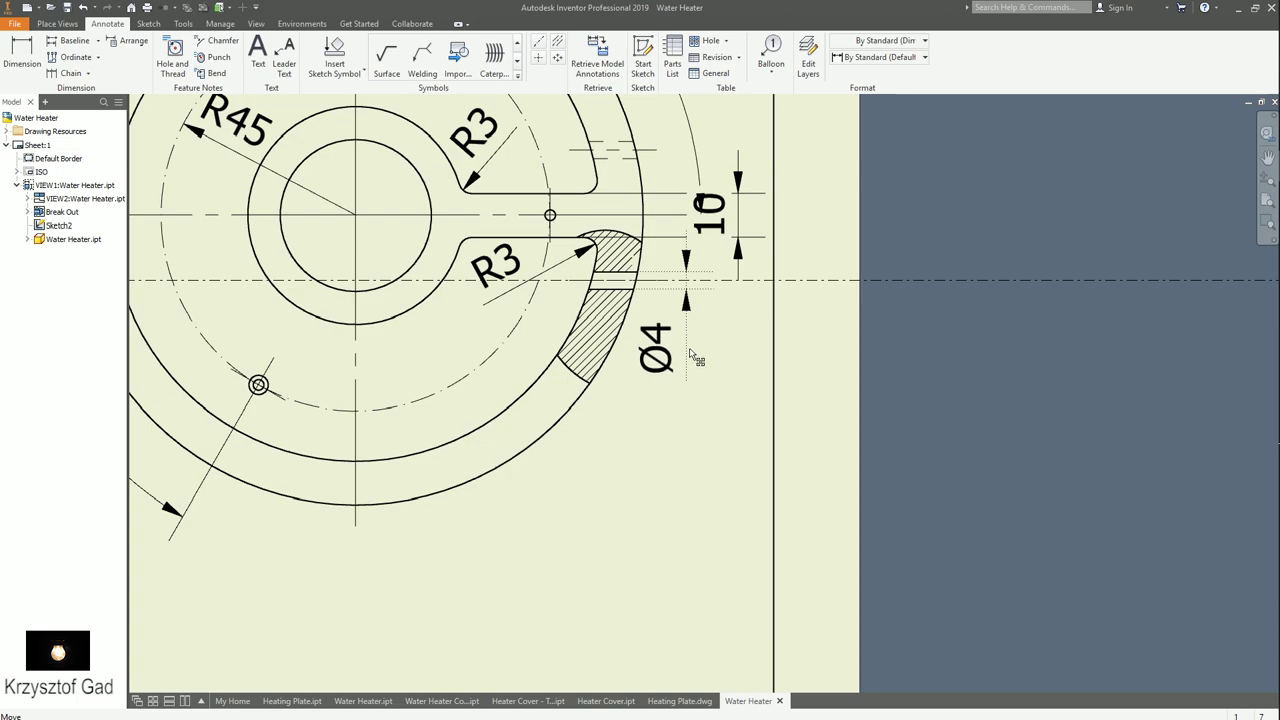
scroll(690, 352, up, 1)
mouse_move(687, 322)
mouse_down()
mouse_move(678, 245)
mouse_move(692, 248)
mouse_up()
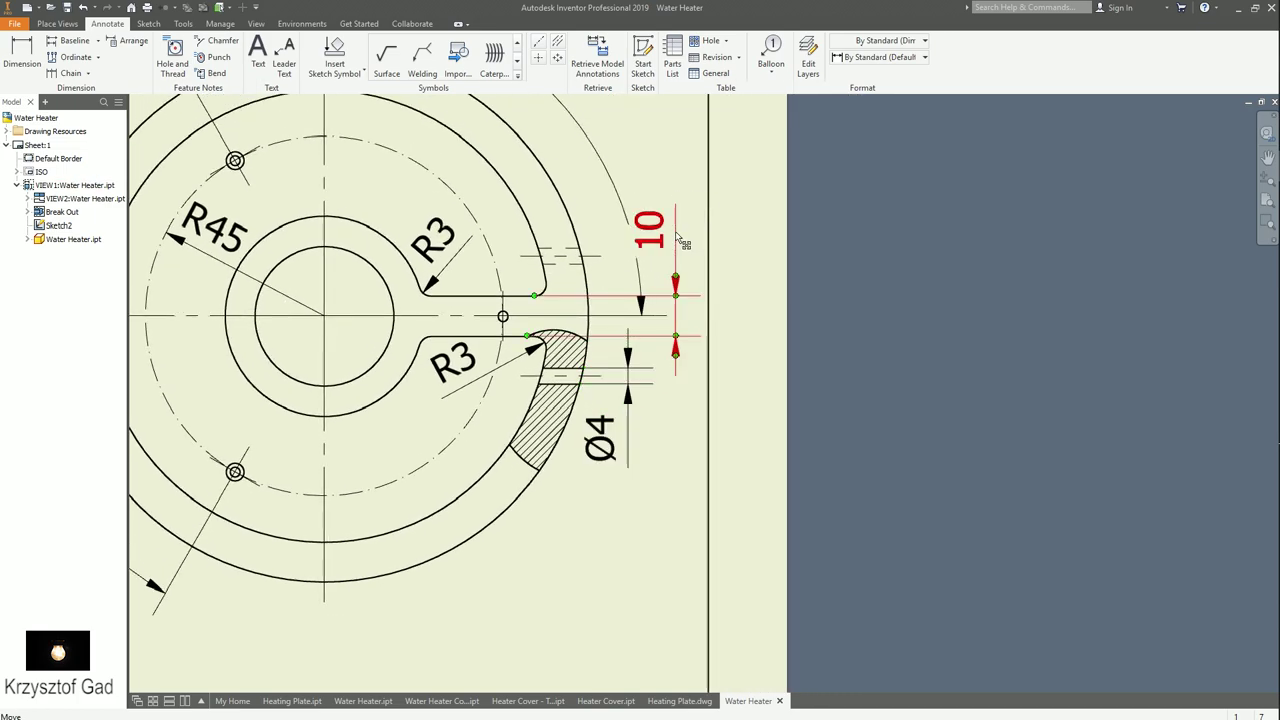
- Shift the plan view slightly left on the sheet
scroll(671, 254, up, 1)
scroll(671, 254, up, 1)
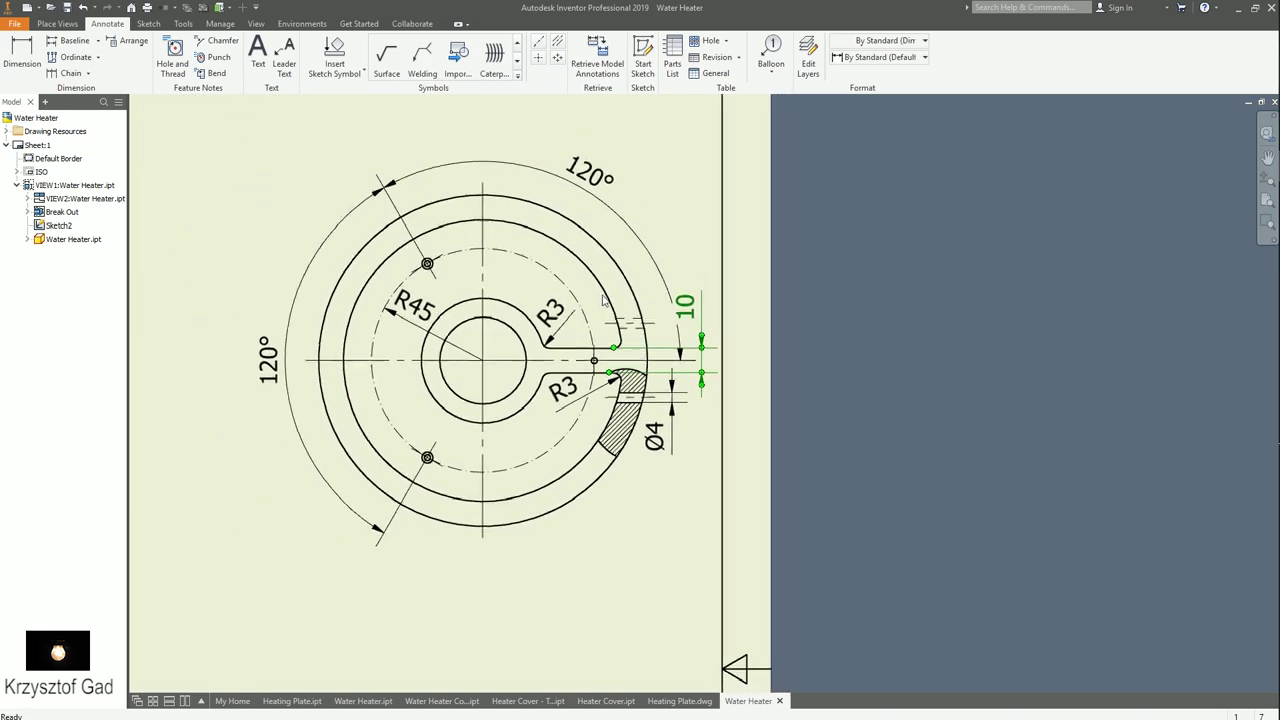
scroll(603, 300, up, 1)
scroll(975, 405, up, 2)
click(470, 270)
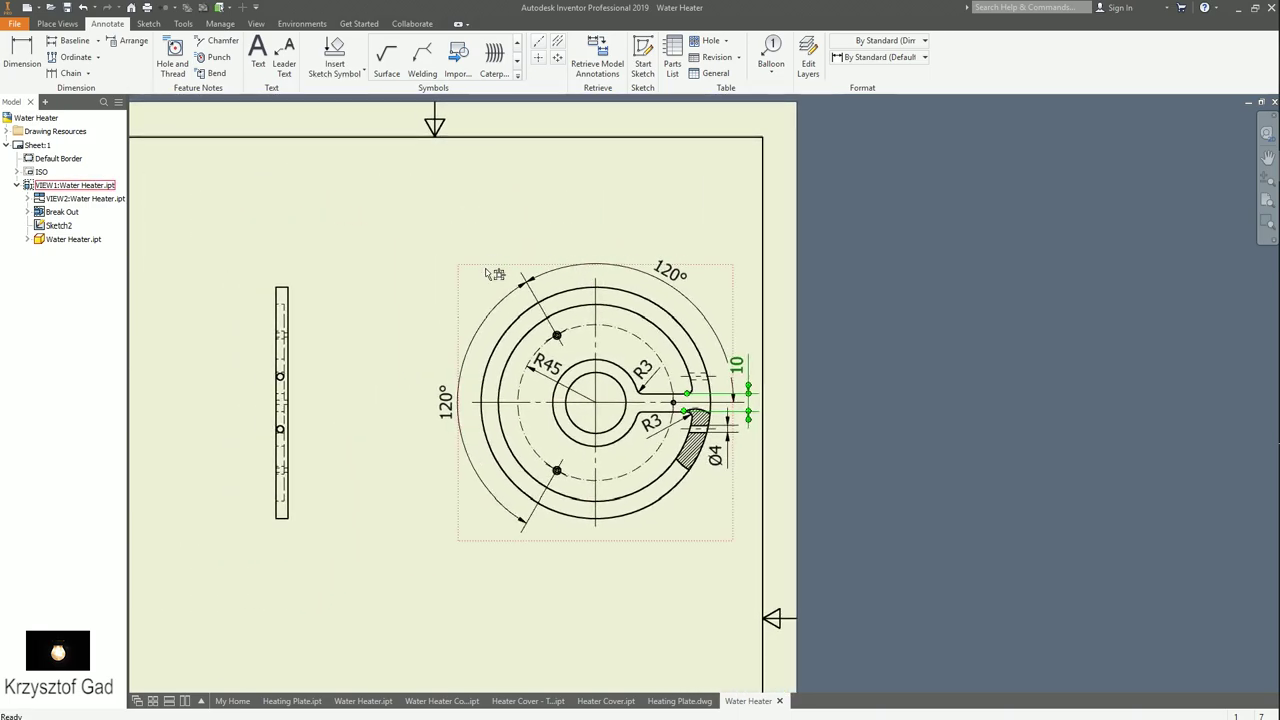
drag(470, 270, 410, 262)
- Move the 10 dimension line further right of the slot, clear of the Ø4 dimension
scroll(680, 410, down, 3)
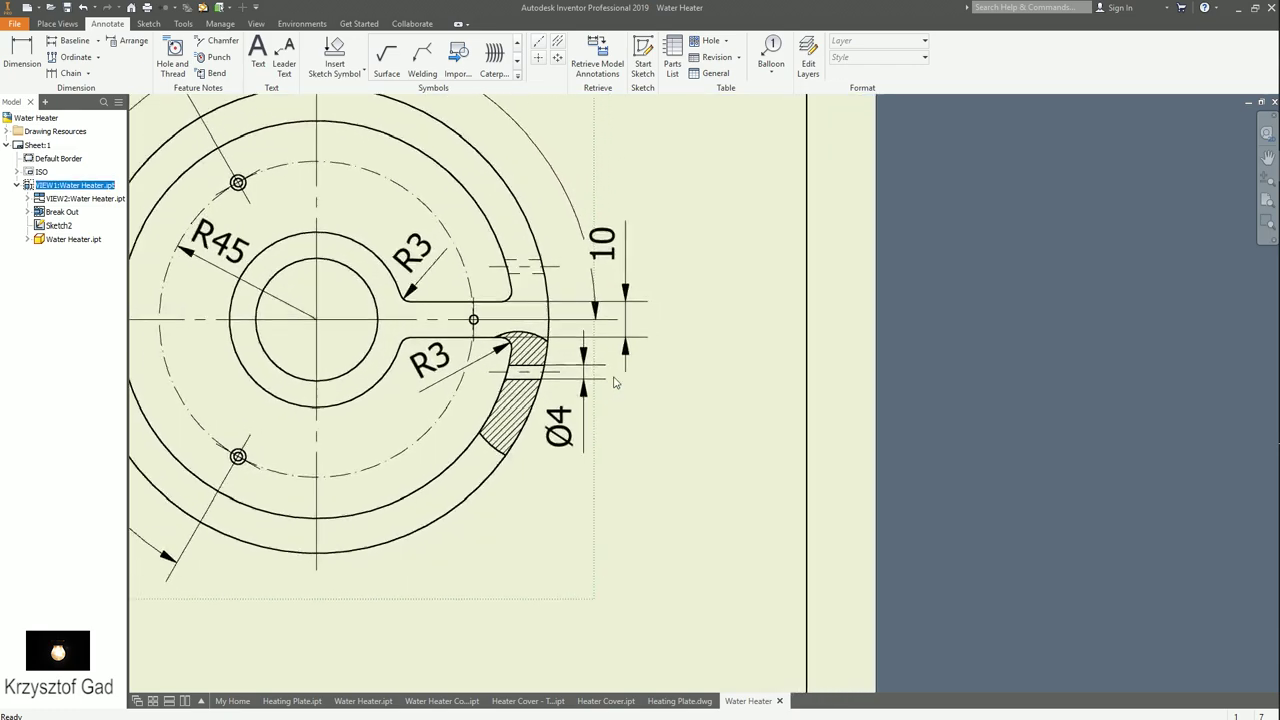
scroll(680, 410, down, 2)
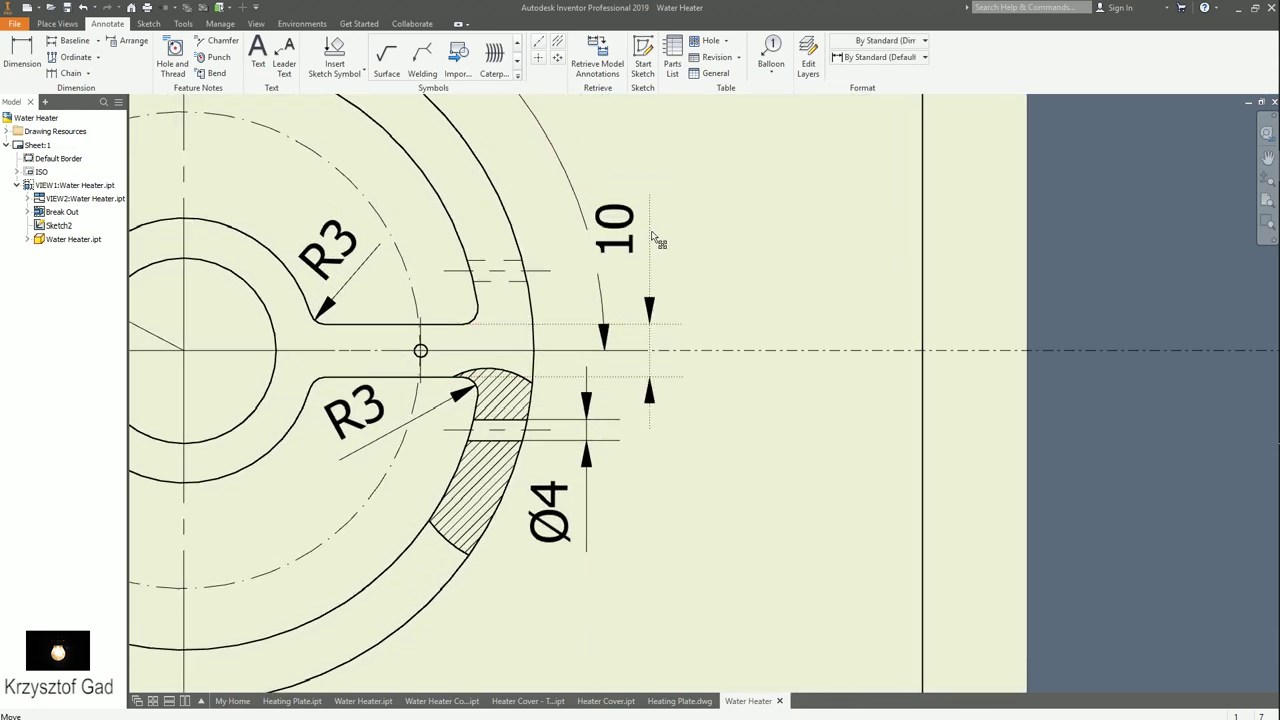
mouse_move(652, 237)
mouse_down()
mouse_move(658, 346)
mouse_move(680, 352)
mouse_up()
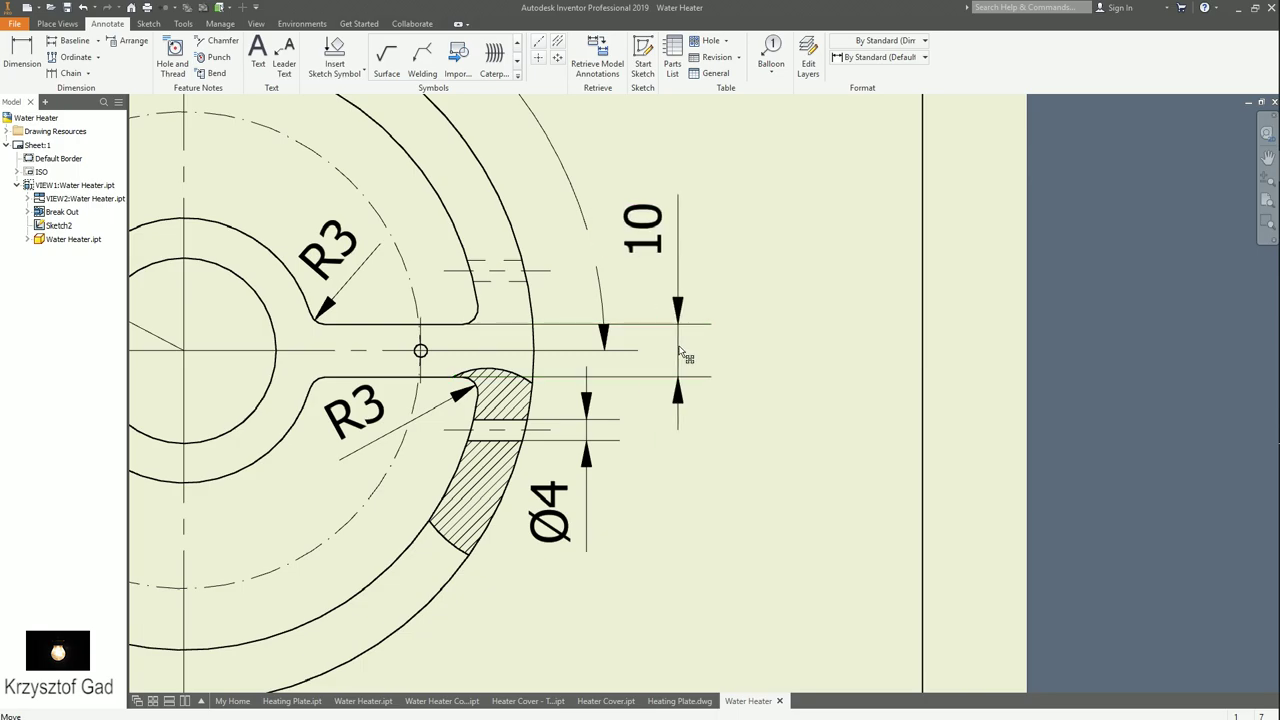
scroll(614, 420, down, 5)
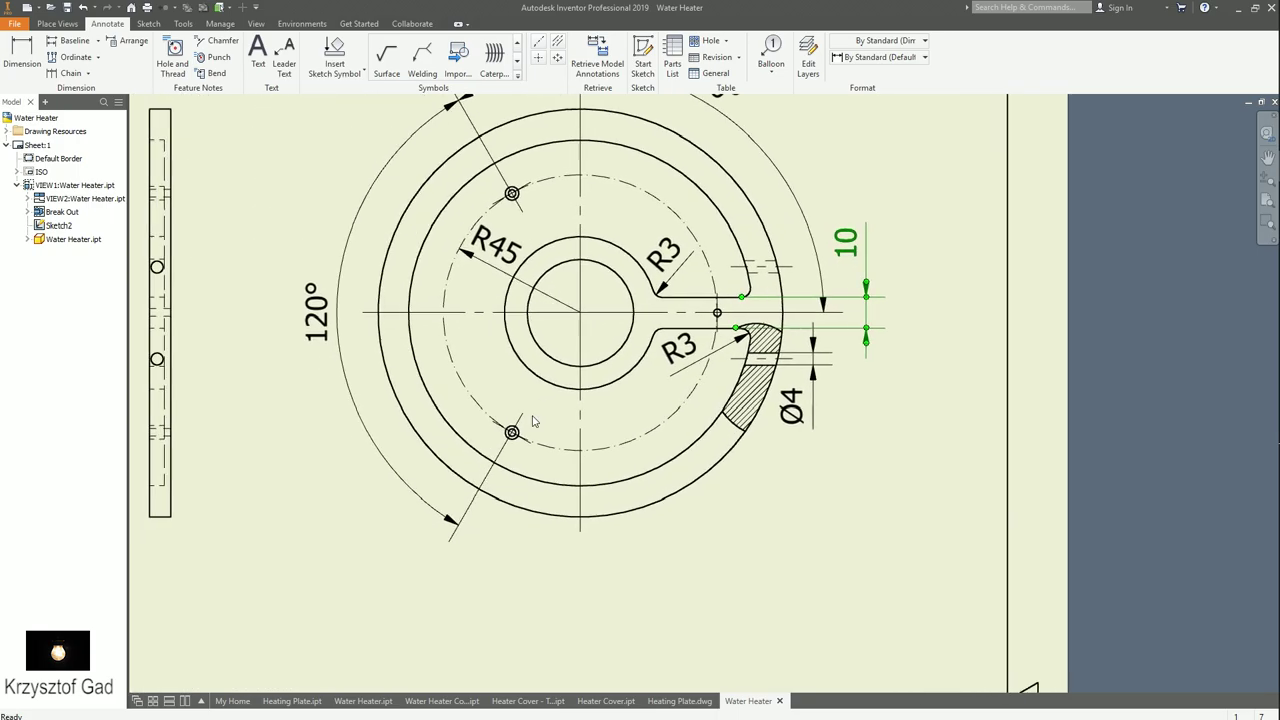
click(57, 23)
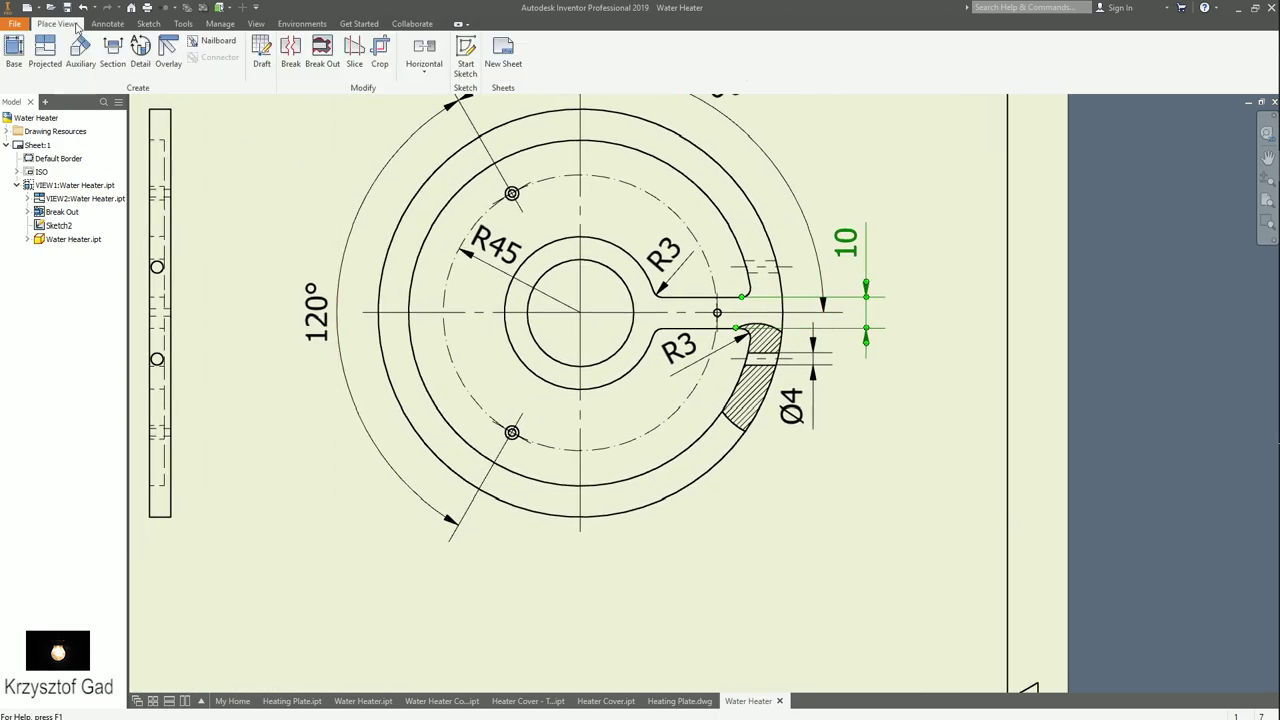
- Draw a horizontal section line across the plan view through the slot
click(113, 55)
click(605, 348)
scroll(605, 345, up, 4)
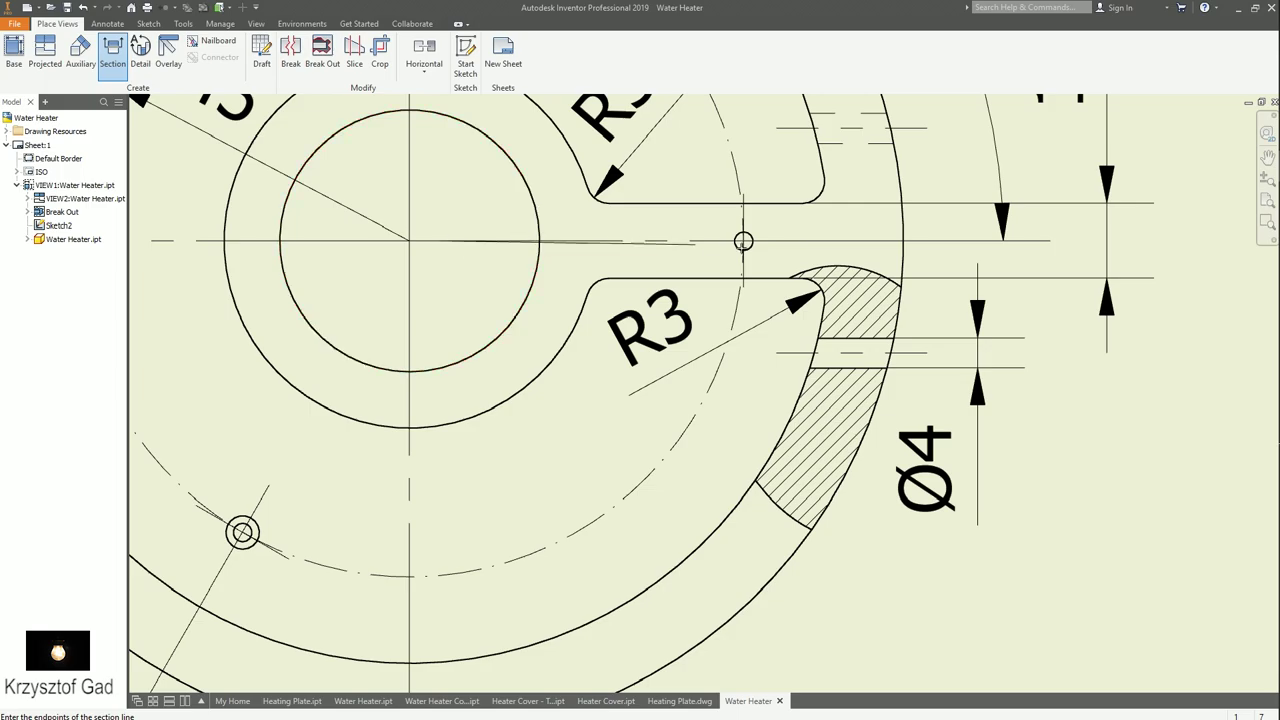
scroll(743, 241, down, 2)
scroll(743, 241, down, 2)
click(932, 337)
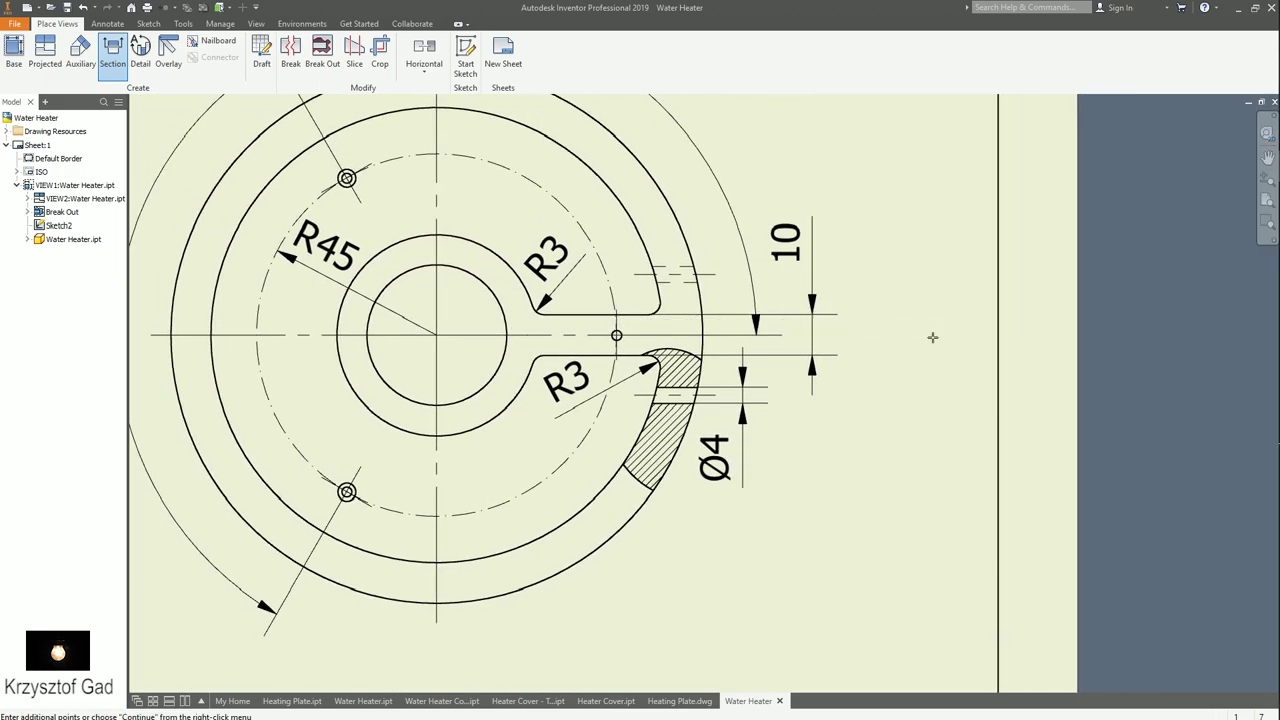
right_click(932, 337)
click(985, 336)
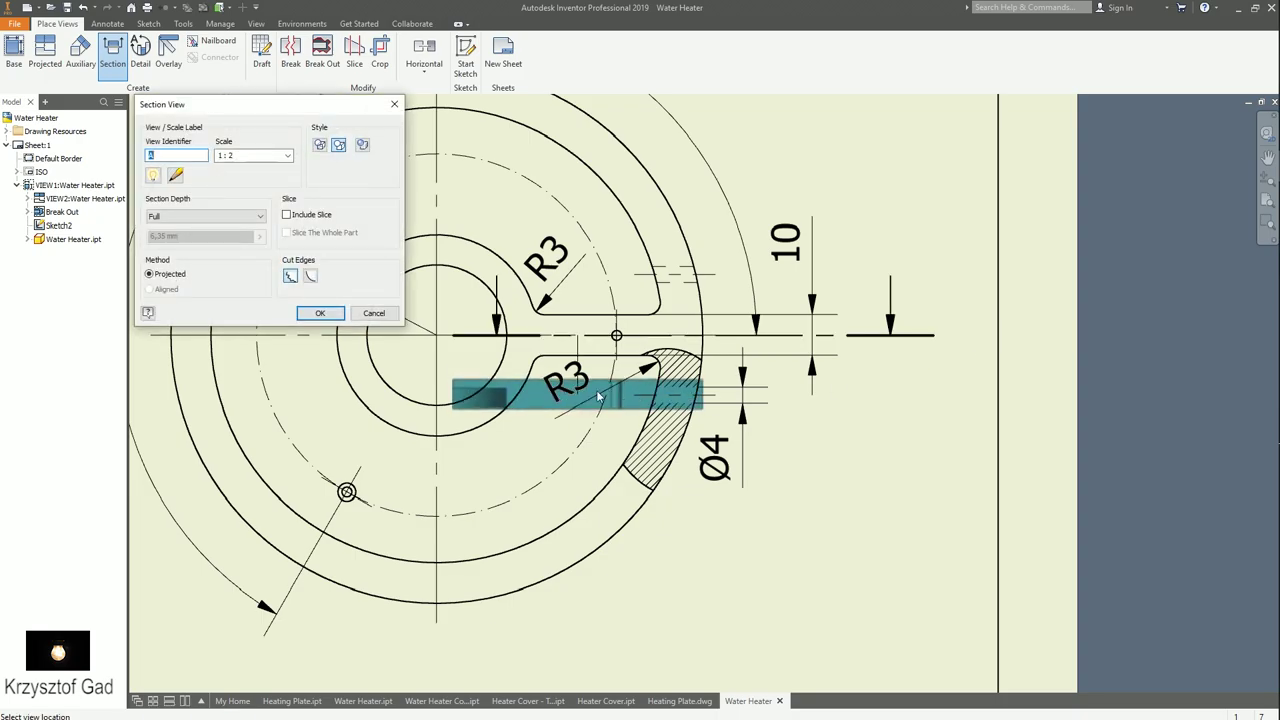
- Place section view A-A at 1:2 below the plan view
scroll(598, 397, down, 2)
scroll(520, 360, down, 2)
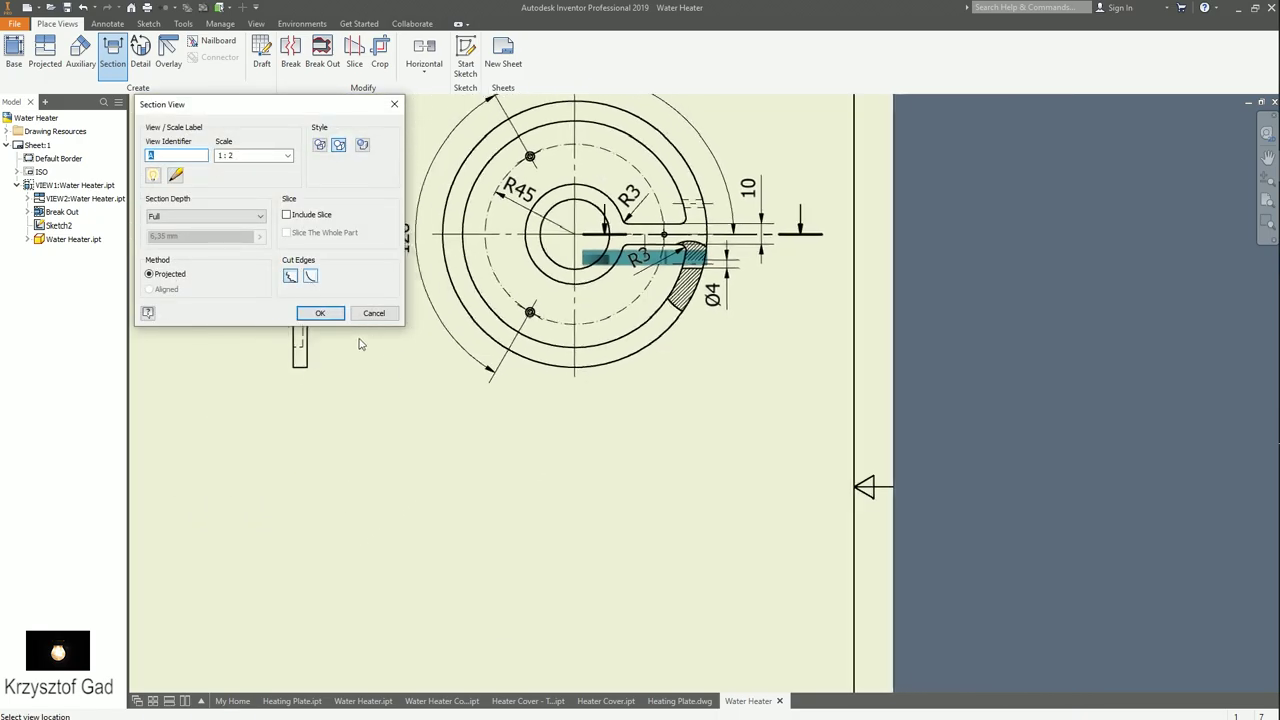
click(529, 540)
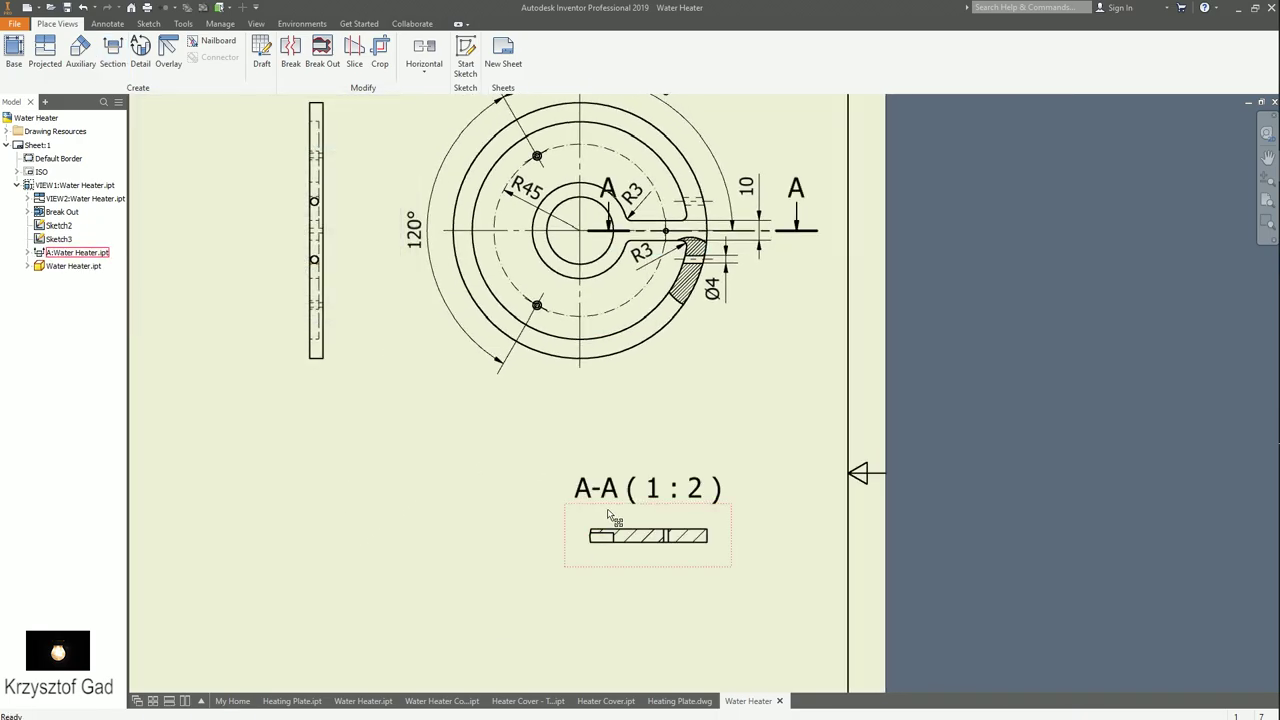
right_click(608, 514)
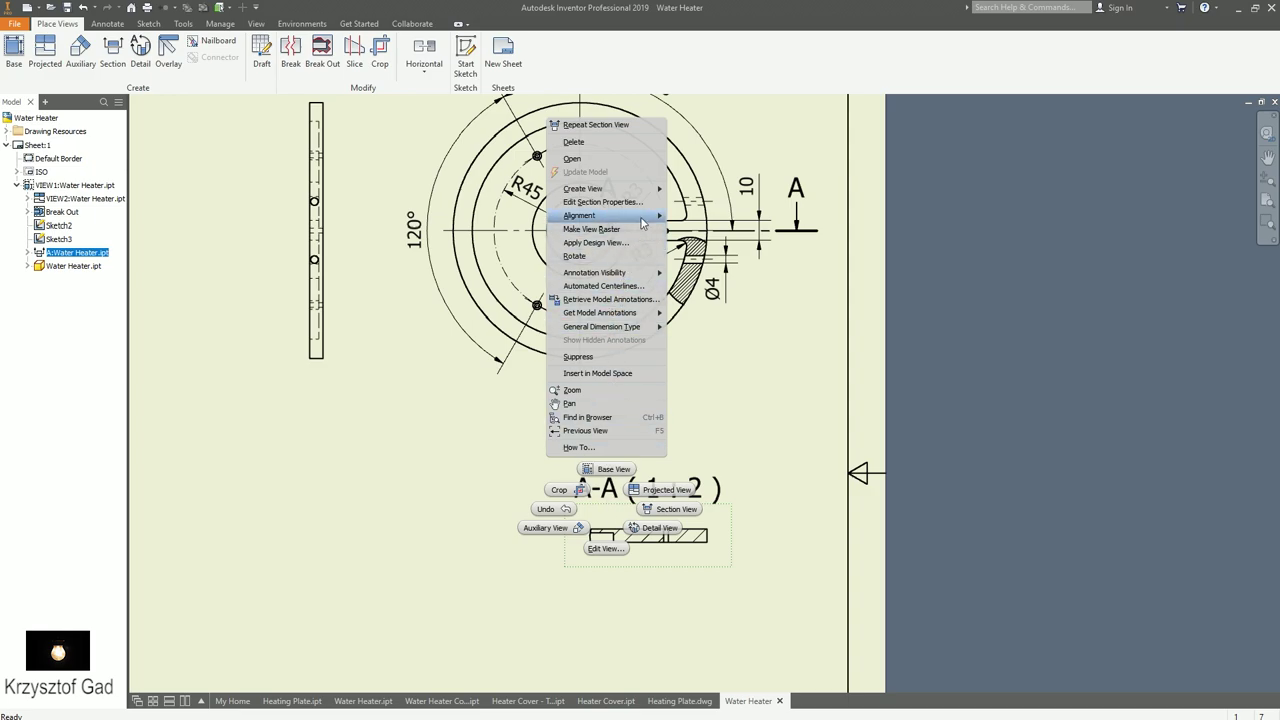
- Nudge section view A-A slightly down and to the left
mouse_move(590, 216)
click(704, 262)
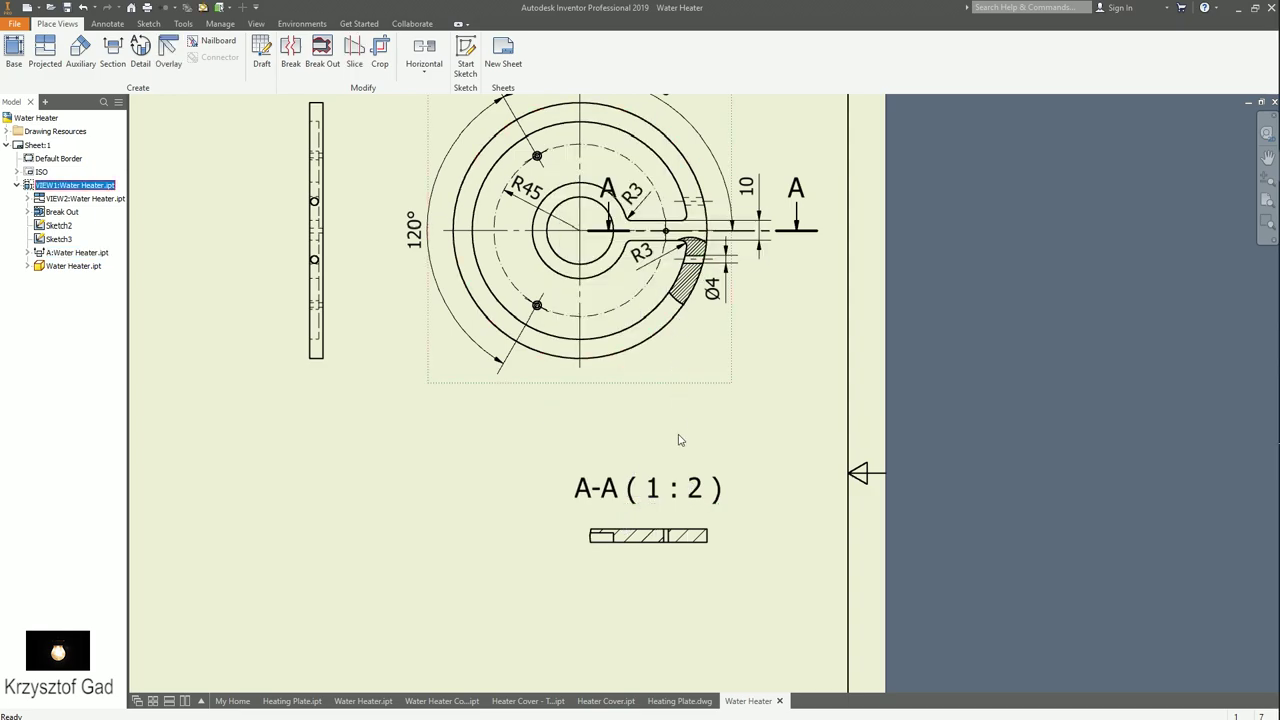
scroll(603, 560, down, 2)
drag(645, 503, 611, 549)
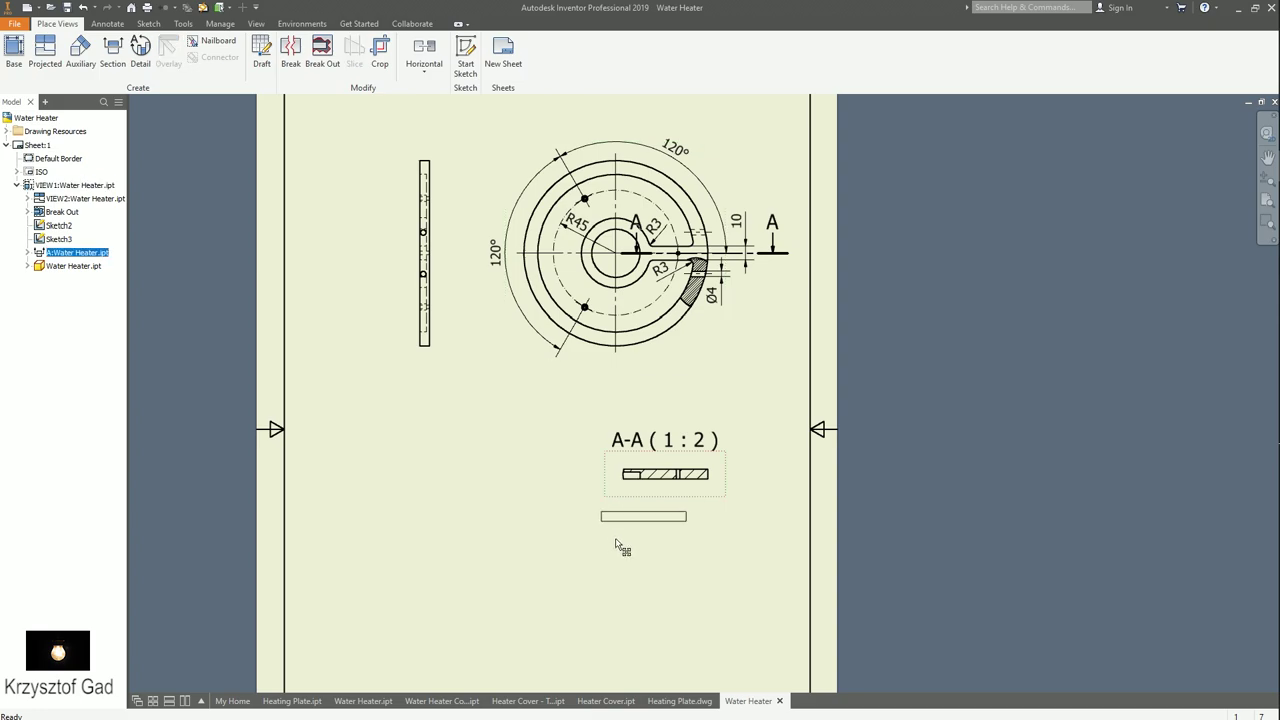
scroll(589, 505, up, 2)
scroll(589, 505, up, 2)
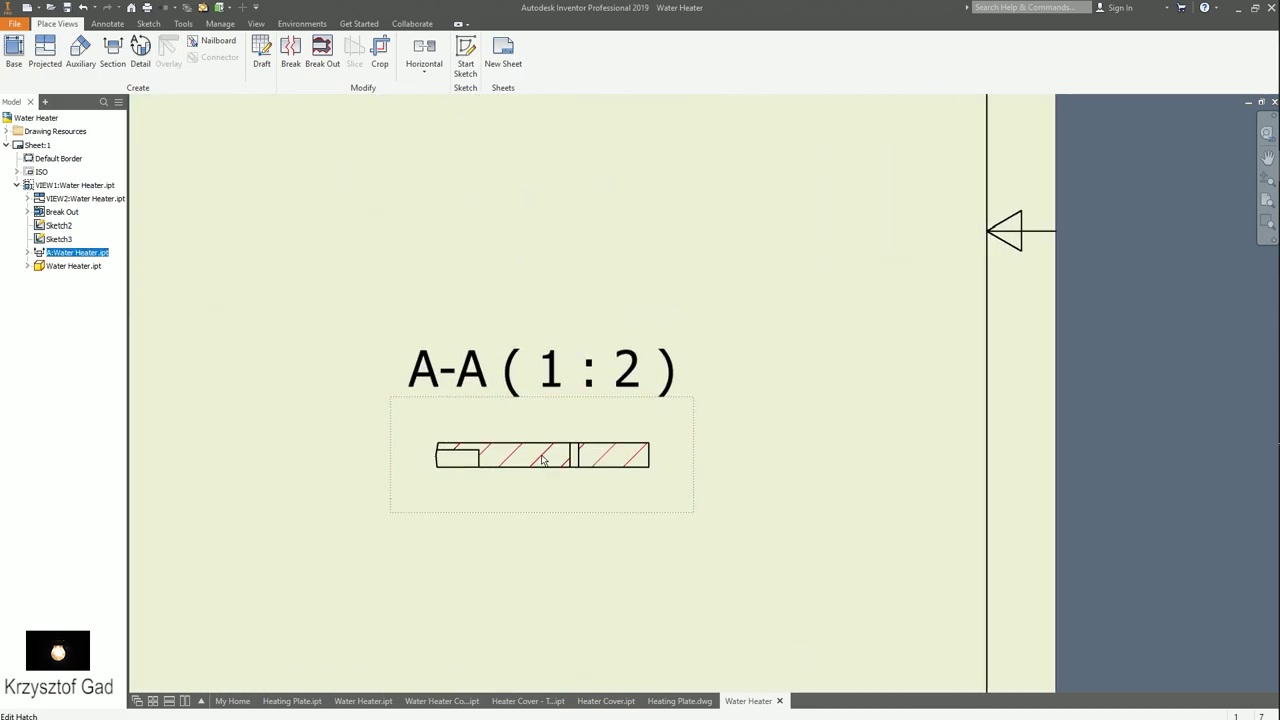
- Set section A-A's hatch pattern scale to 0,3 for denser hatching
double_click(532, 457)
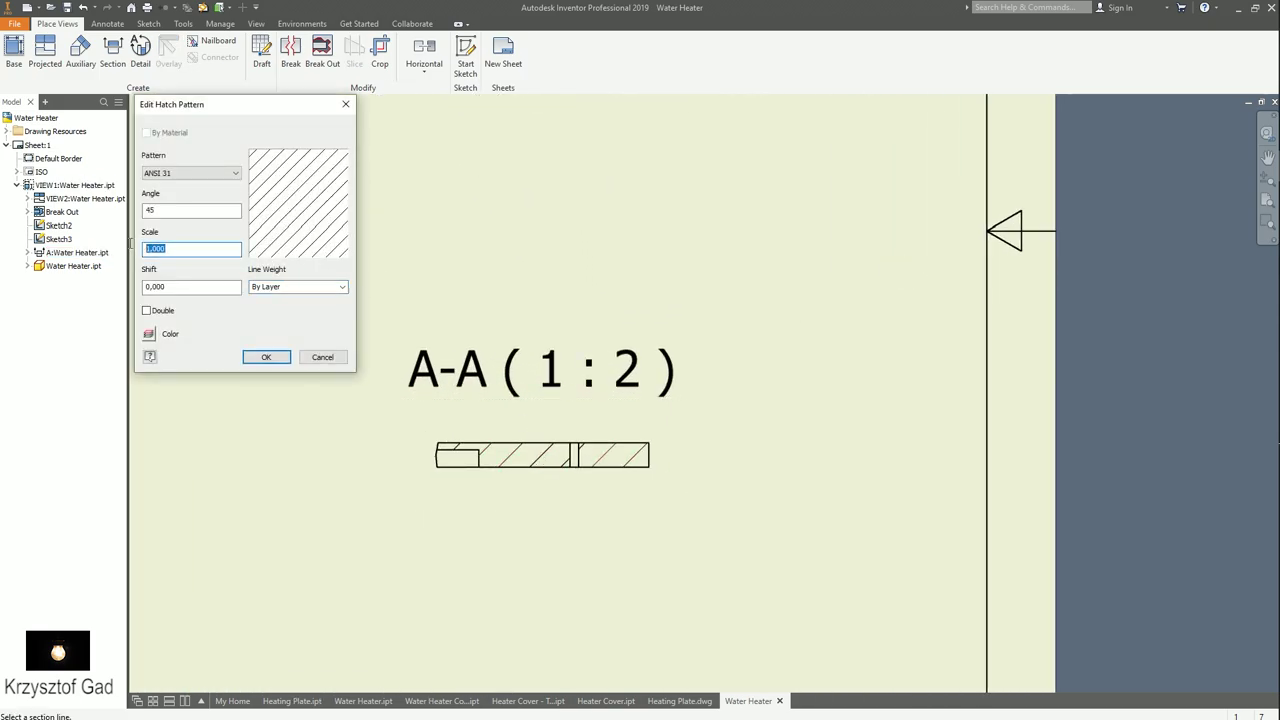
text(0,3)
key(Return)
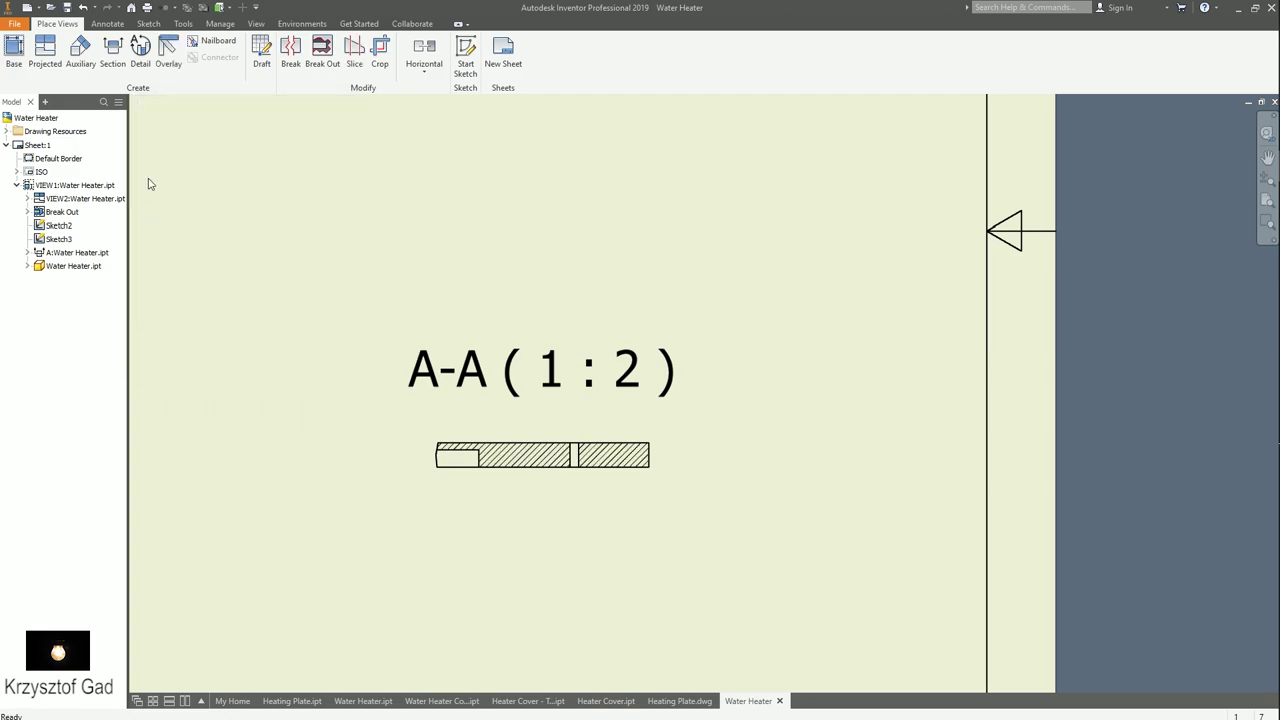
click(105, 24)
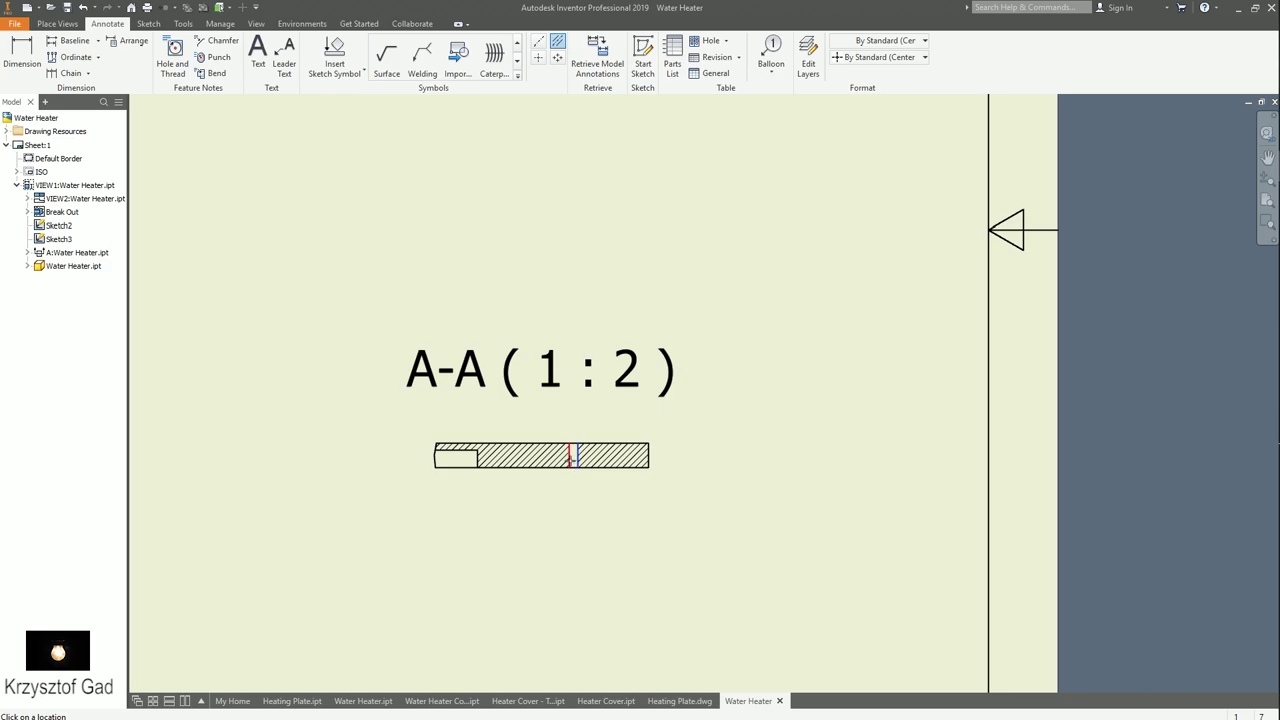
- Add a Ø2,5 diameter dimension to the hole in section A-A
click(22, 55)
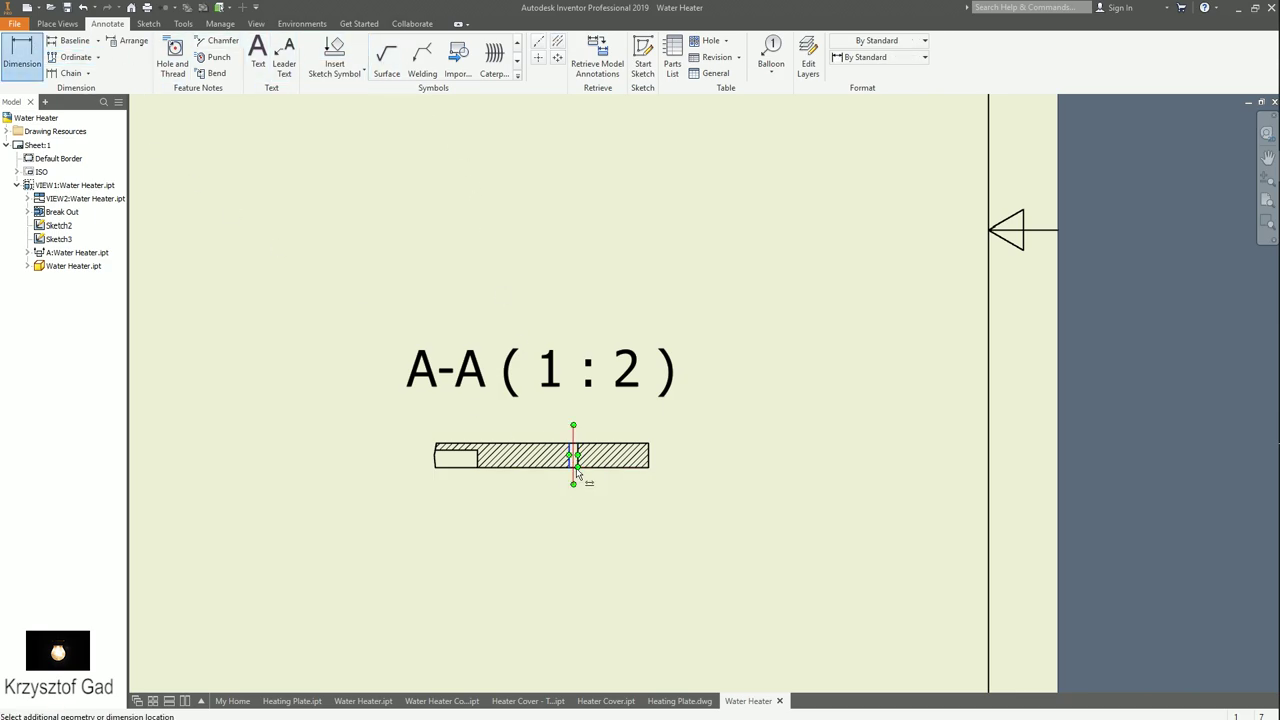
click(590, 530)
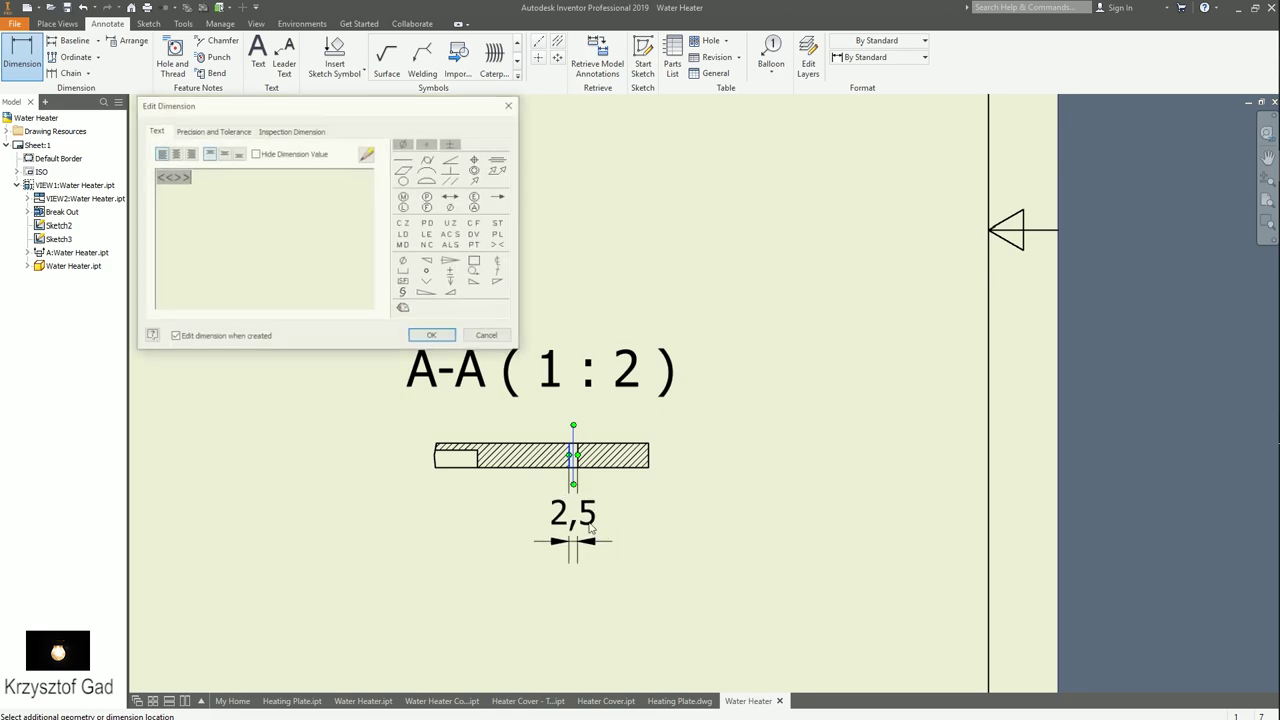
click(405, 145)
click(433, 338)
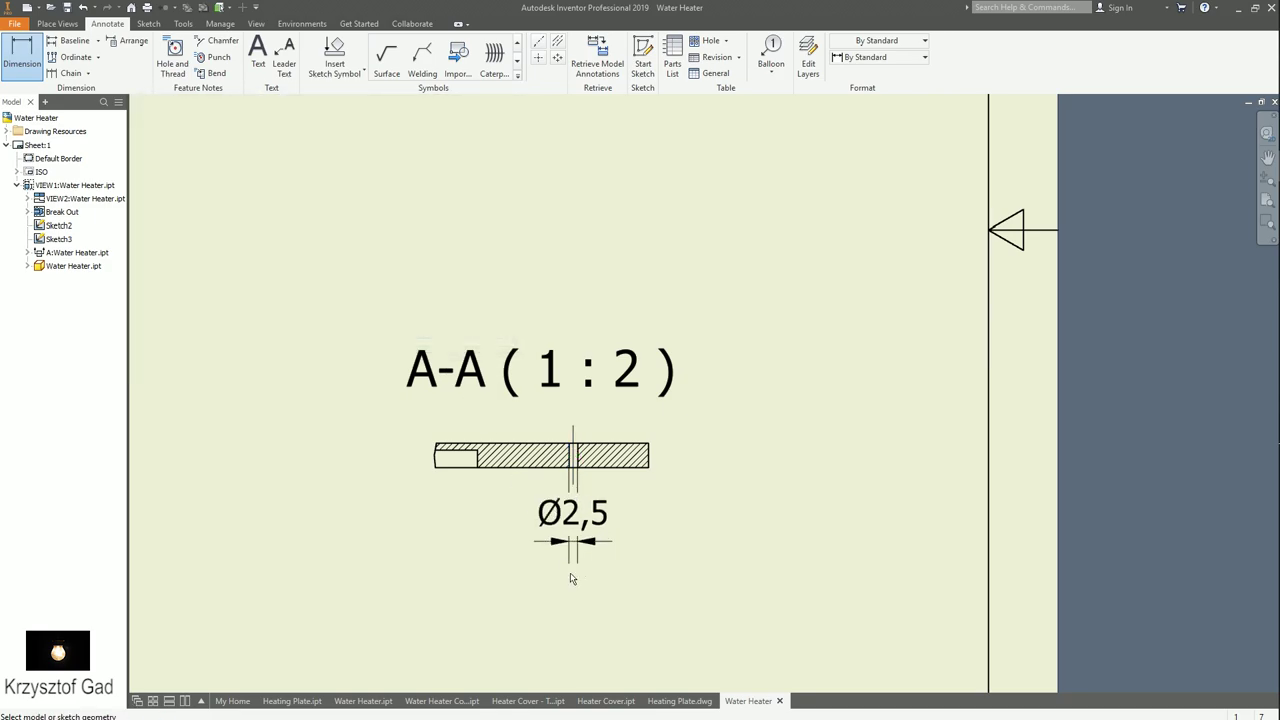
click(578, 520)
key(Escape)
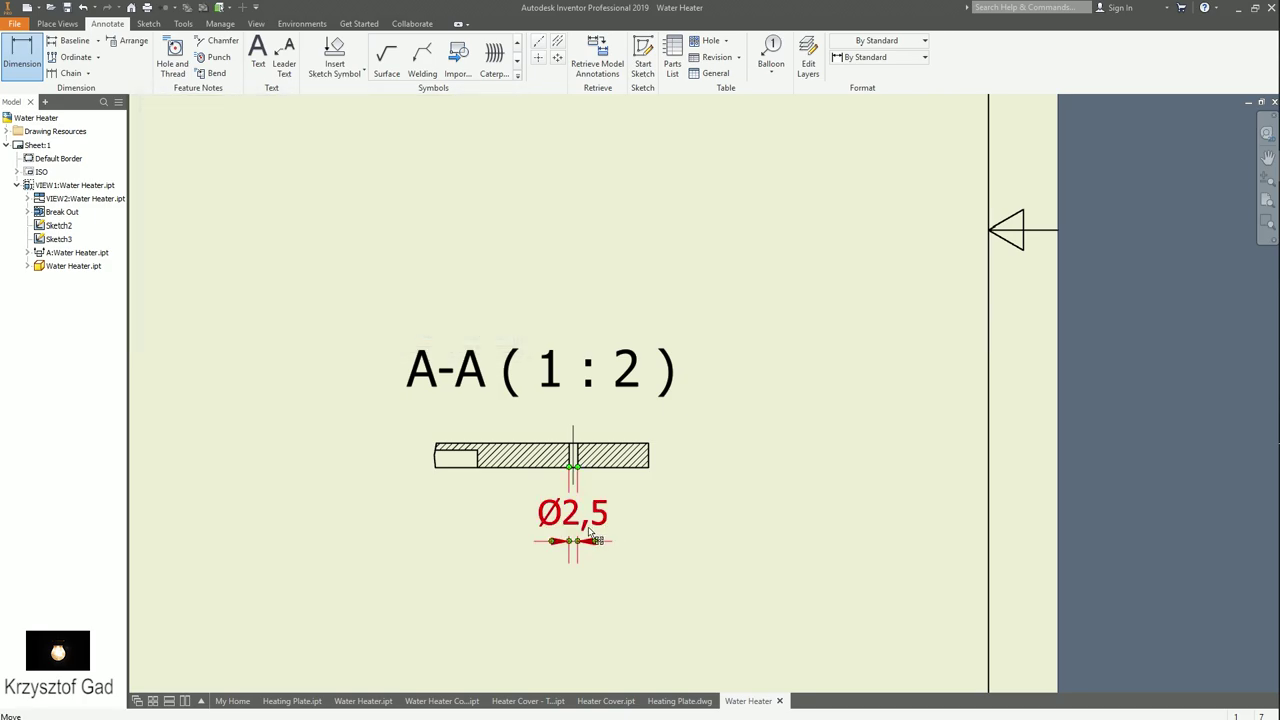
key(Escape)
- Move the Ø2,5 value to the right of the hole and bring the plan view back into view
drag(578, 525, 635, 540)
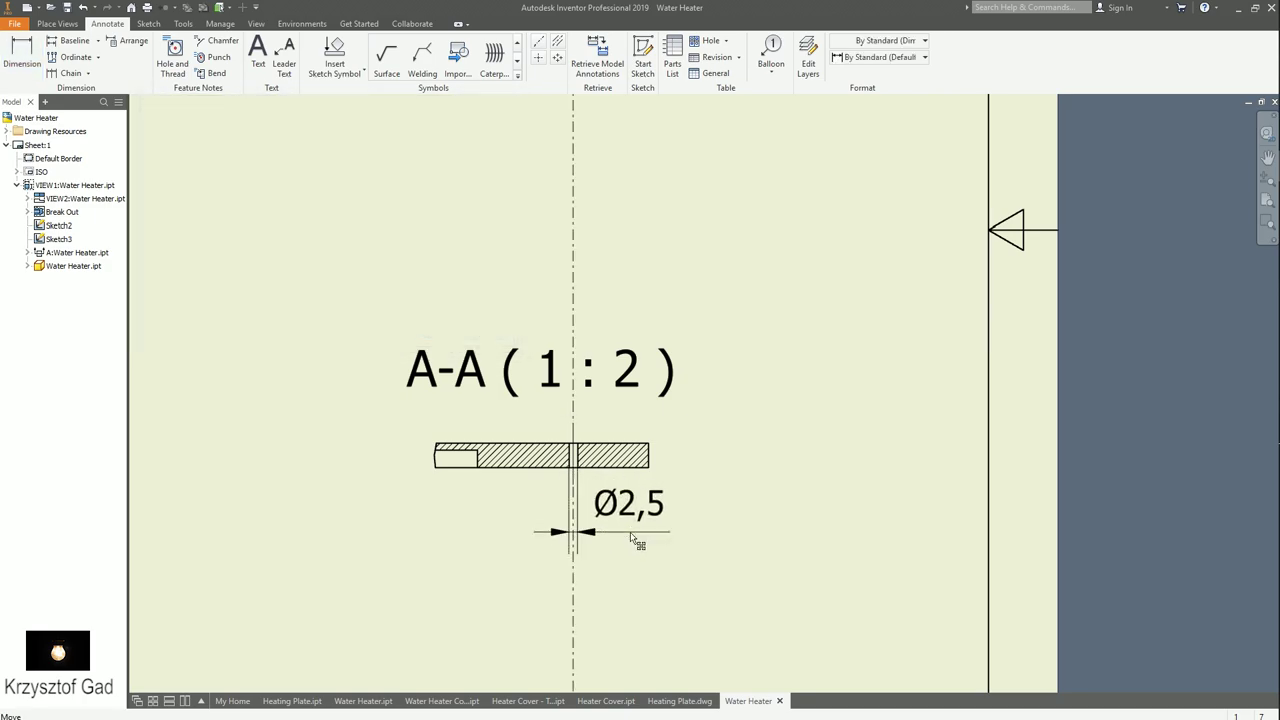
key(Escape)
scroll(583, 423, down, 3)
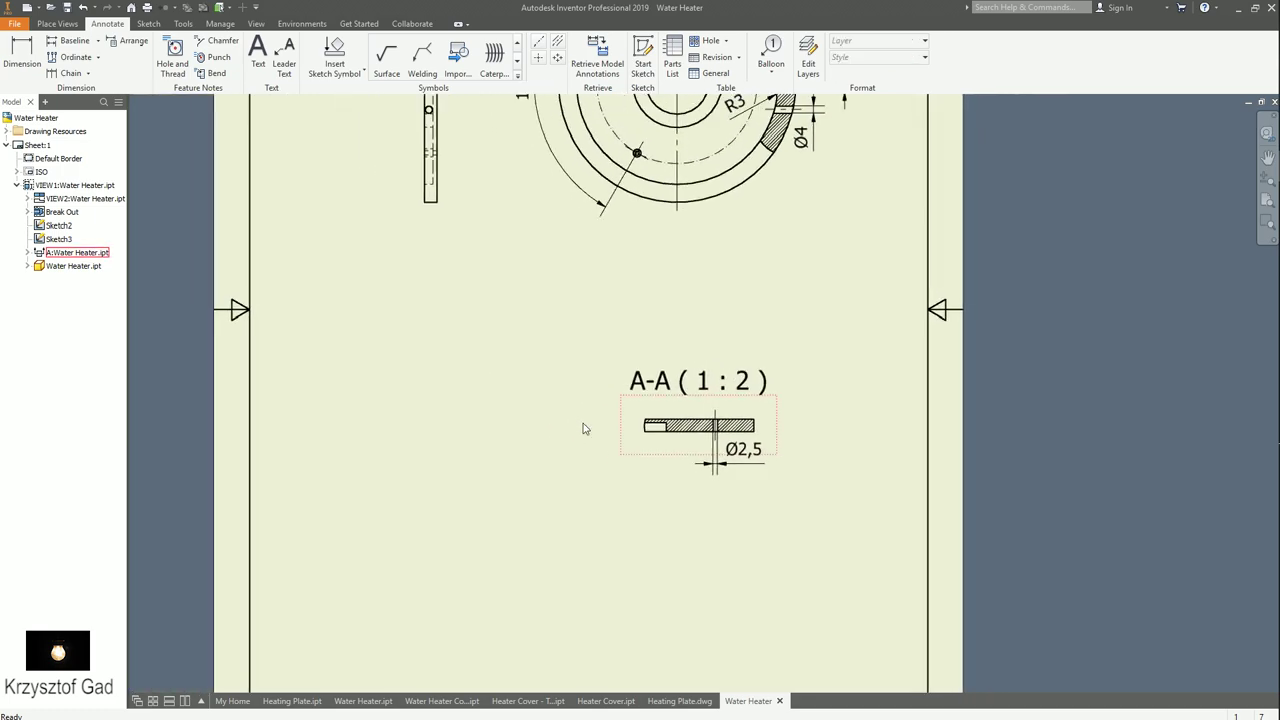
scroll(615, 343, down, 2)
middle_drag(615, 343, 613, 415)
- Cut section B-B from the disc centre through the lower-left hole and place the 1:2 view
click(57, 23)
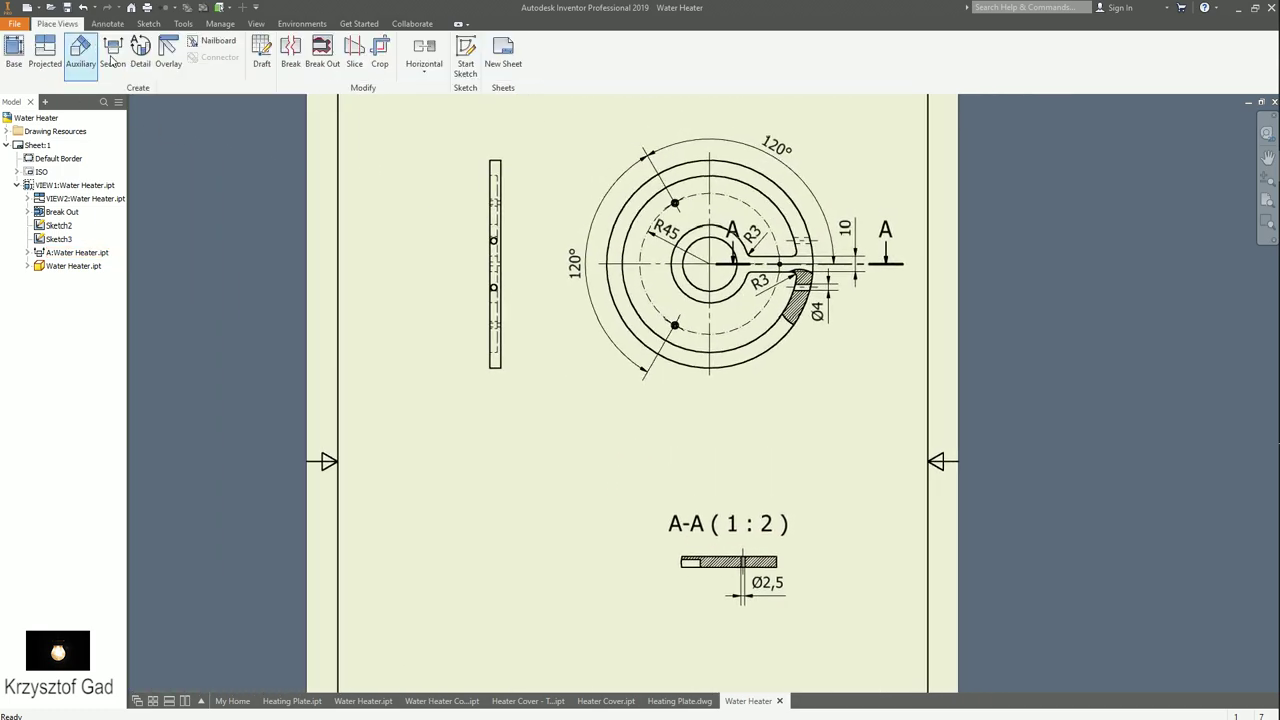
click(113, 52)
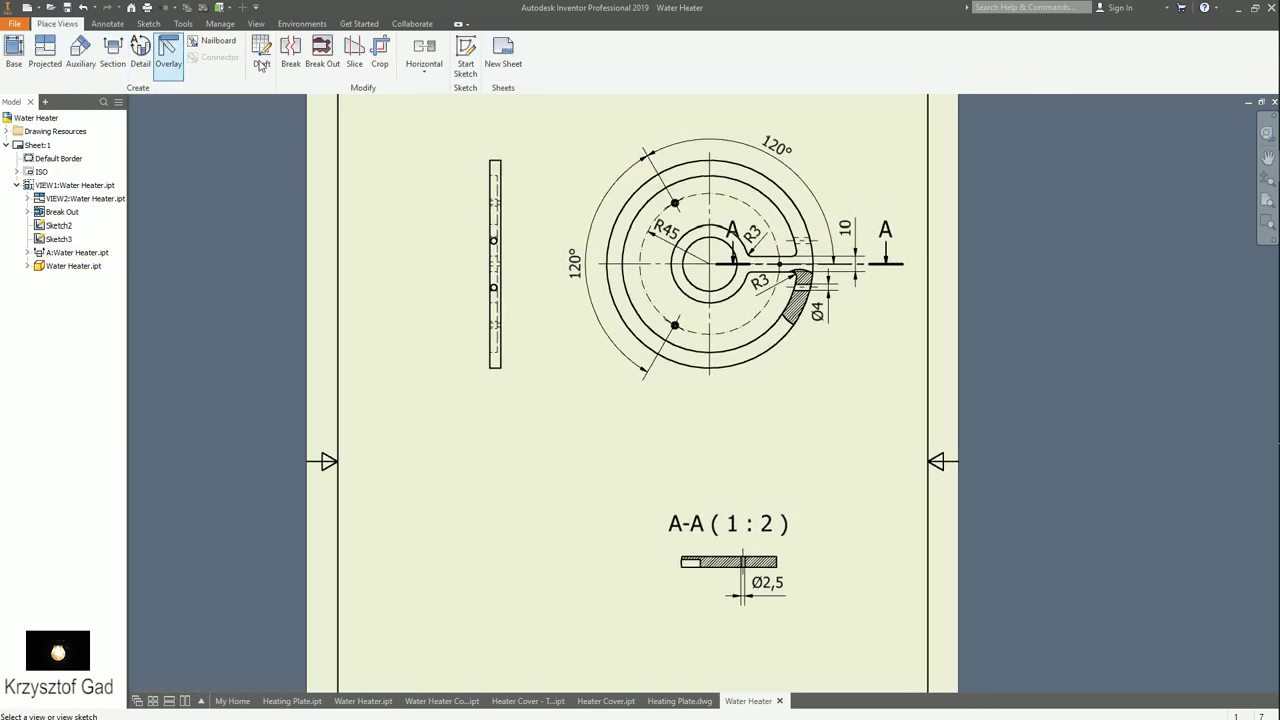
click(710, 292)
scroll(705, 330, up, 6)
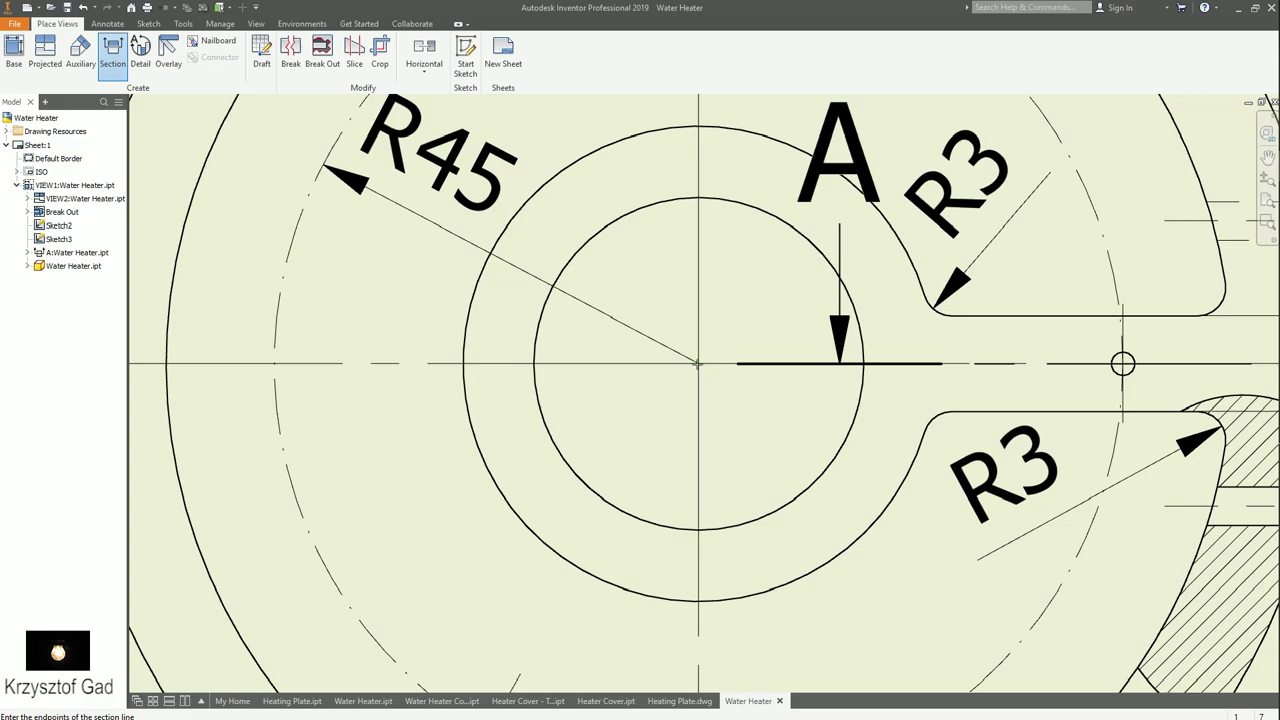
click(698, 364)
scroll(560, 500, down, 2)
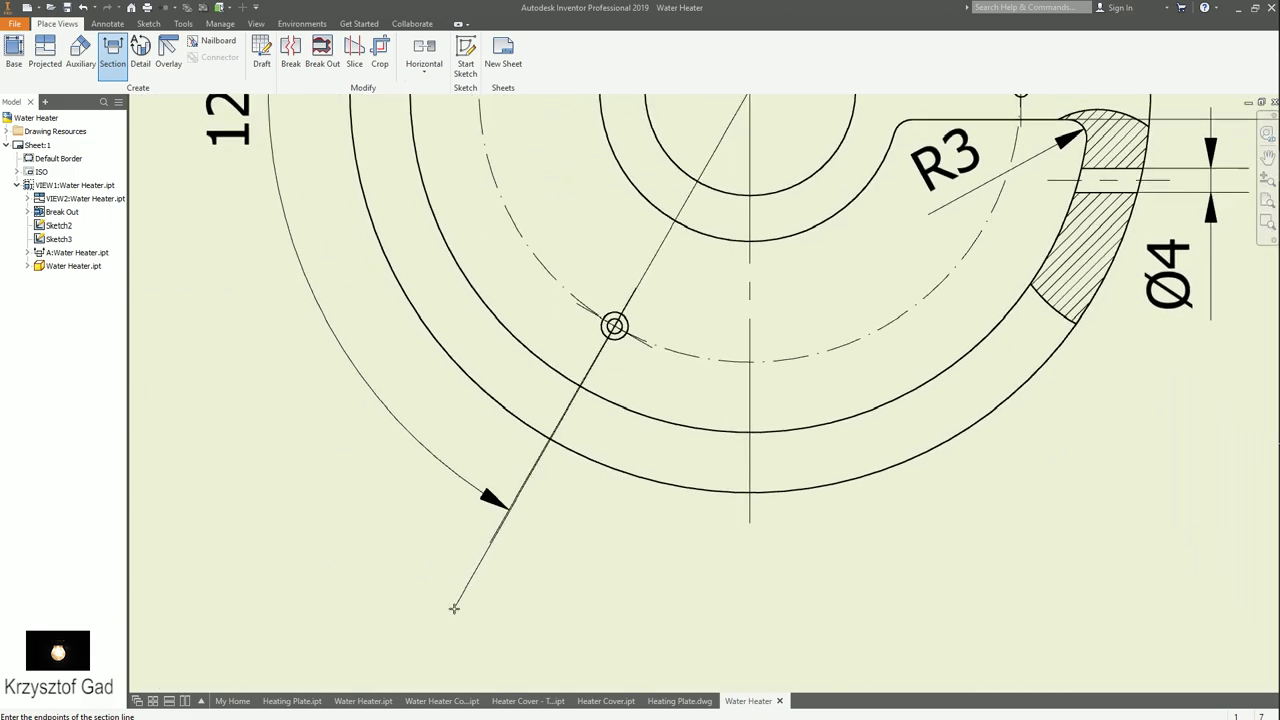
scroll(454, 608, down, 1)
click(531, 541)
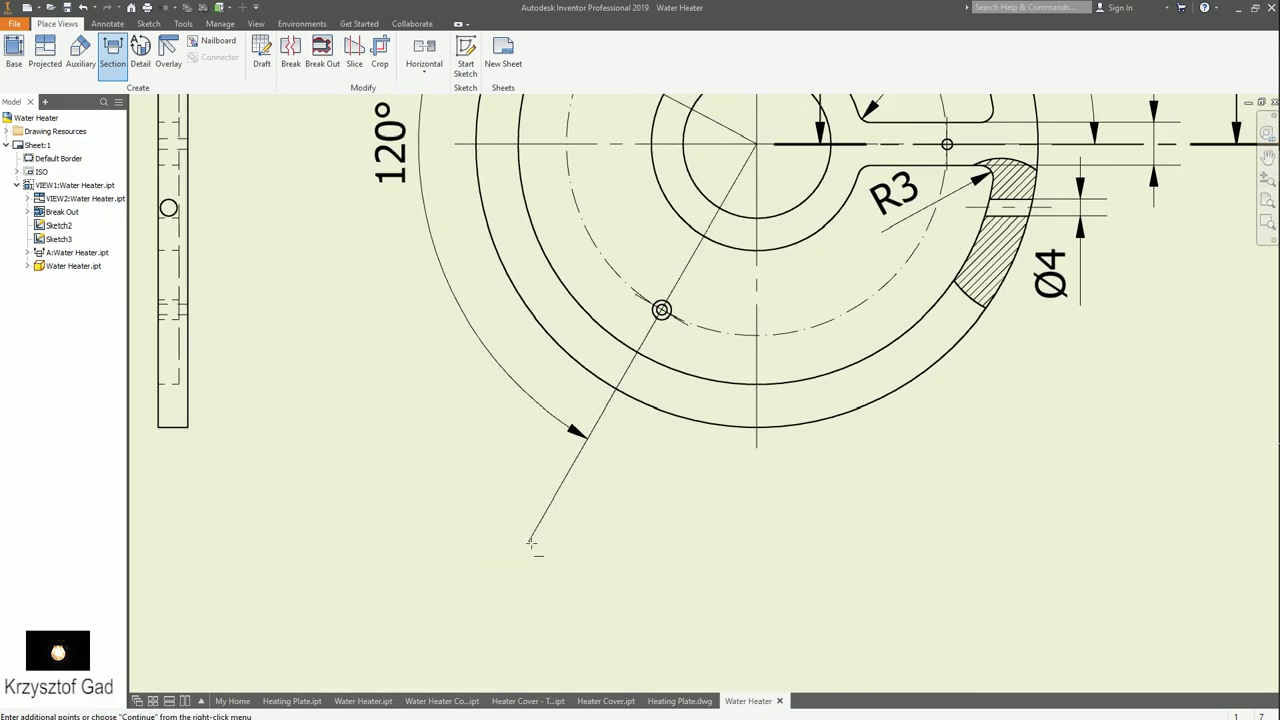
right_click(556, 562)
click(591, 537)
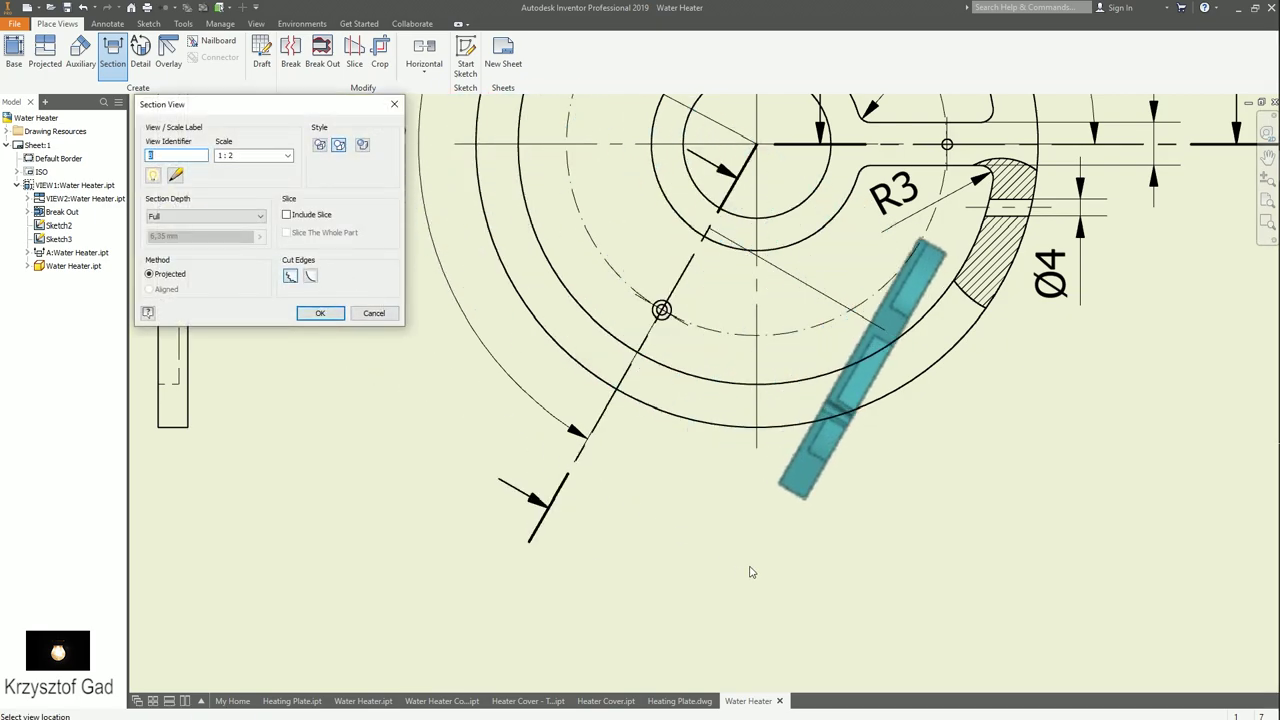
click(475, 442)
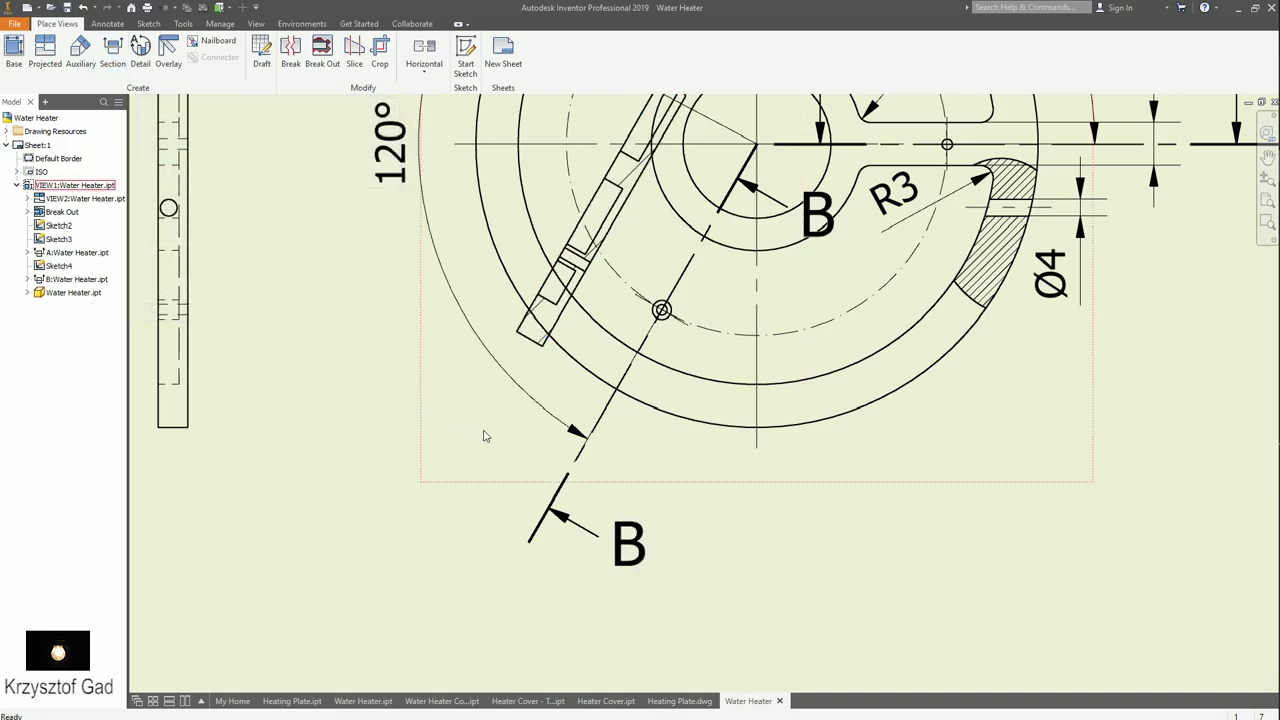
scroll(640, 378, down, 3)
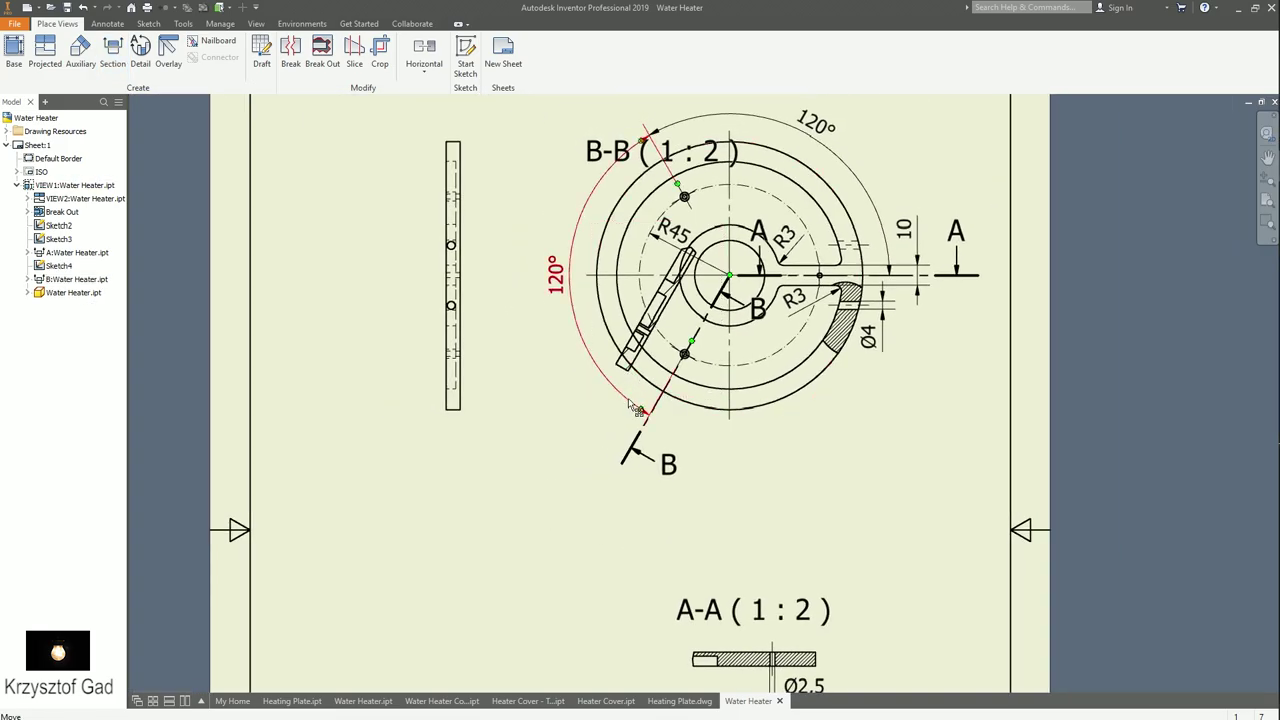
- Break section B-B's alignment to the plan view and move it to the empty lower-left sheet area
mouse_move(628, 390)
mouse_down()
mouse_move(579, 380)
mouse_move(502, 320)
mouse_up()
mouse_move(565, 385)
mouse_down()
mouse_move(604, 412)
mouse_move(520, 315)
mouse_up()
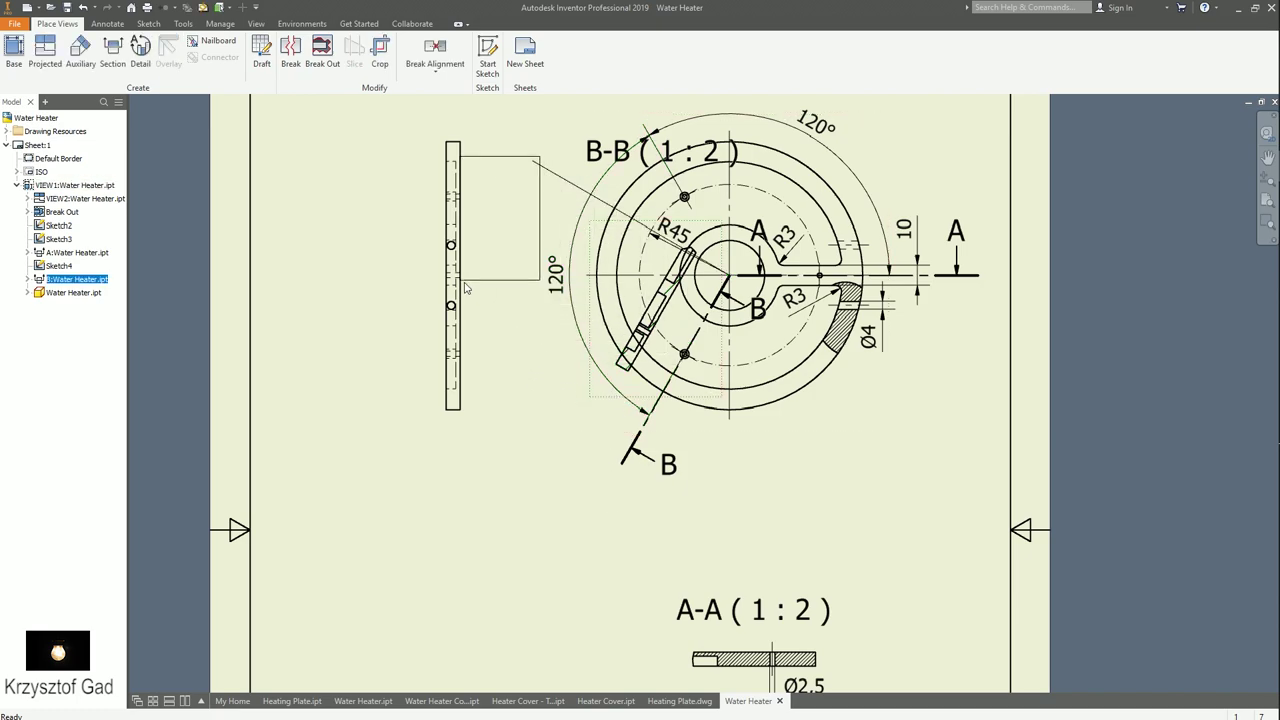
right_click(521, 317)
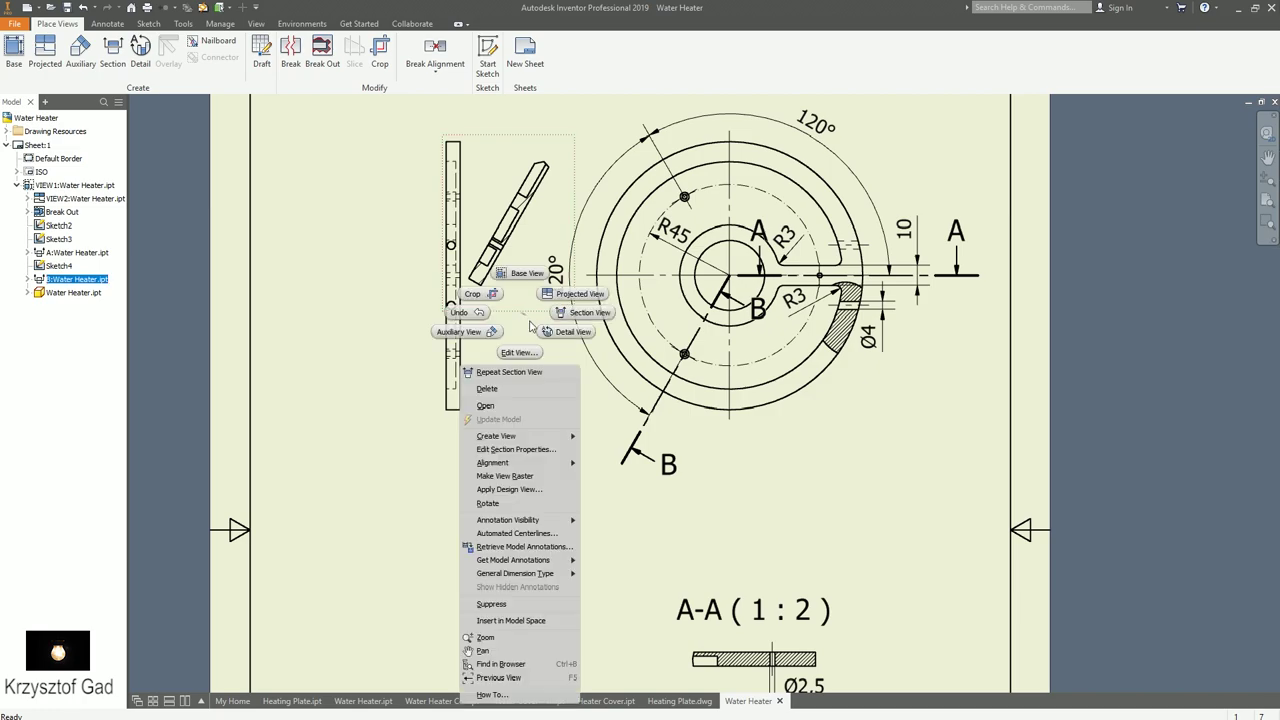
mouse_move(515, 463)
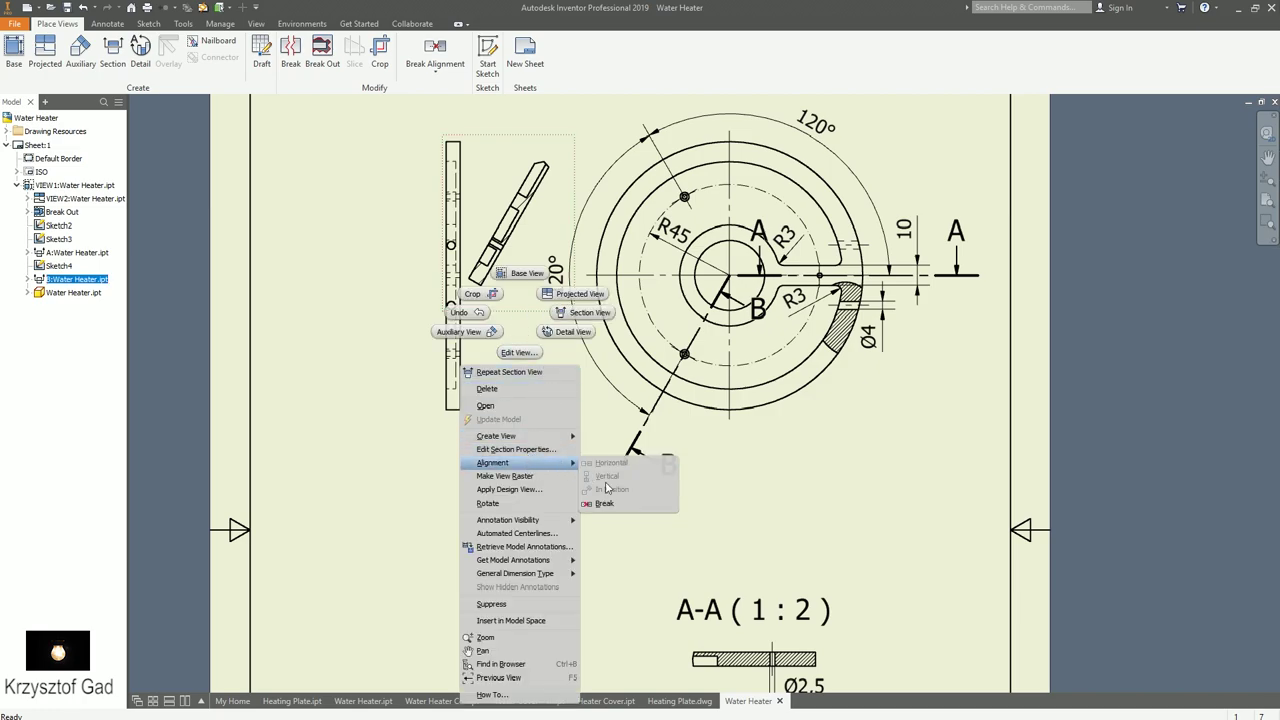
click(624, 512)
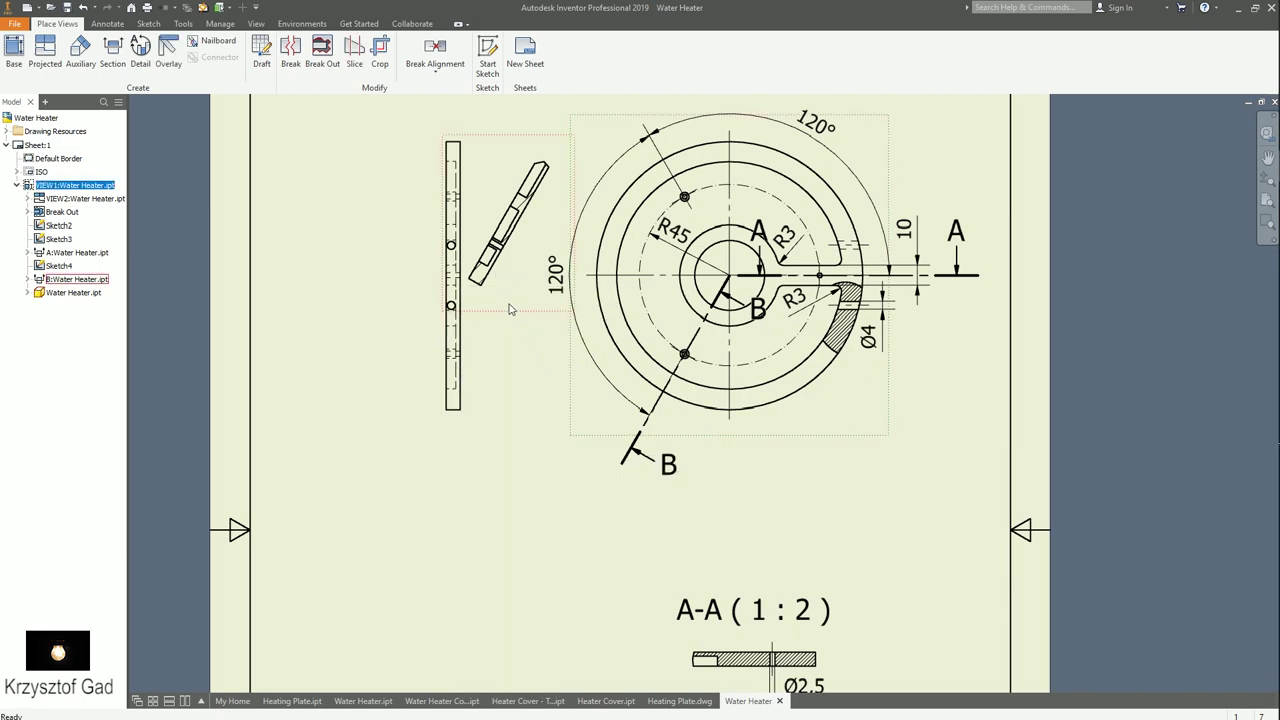
scroll(540, 290, down, 3)
drag(566, 252, 589, 230)
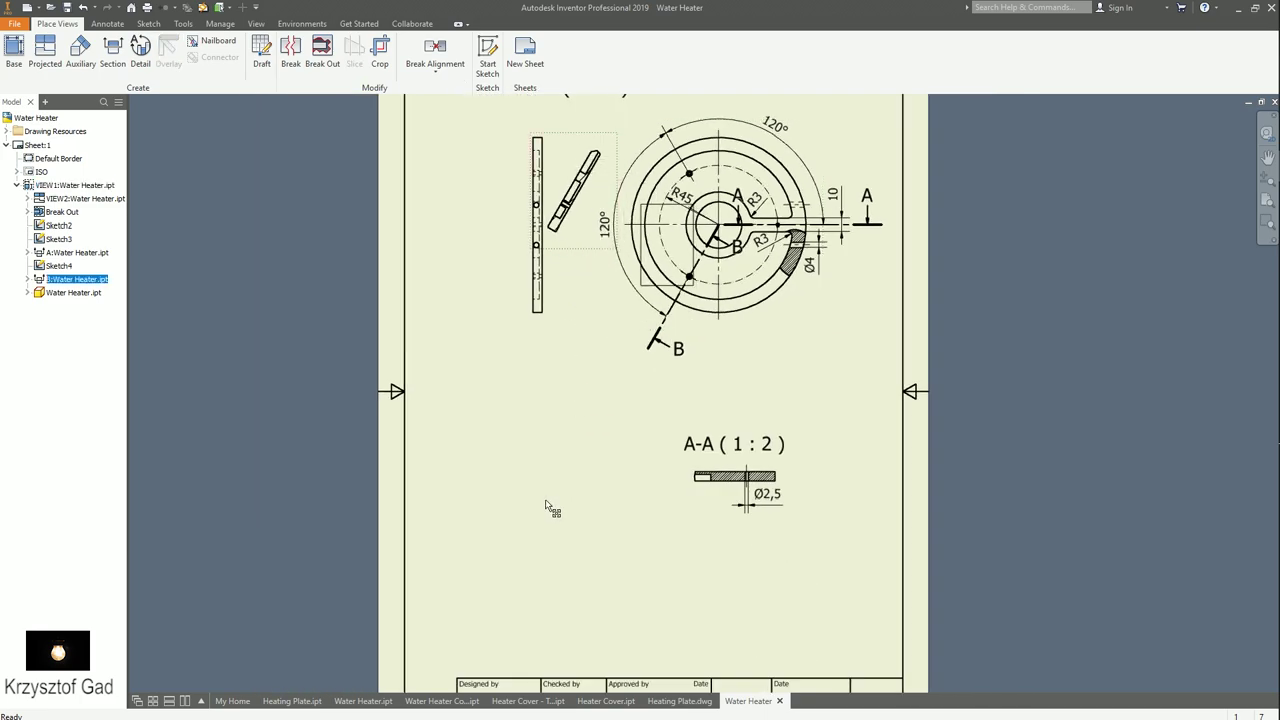
right_click(572, 246)
mouse_move(560, 390)
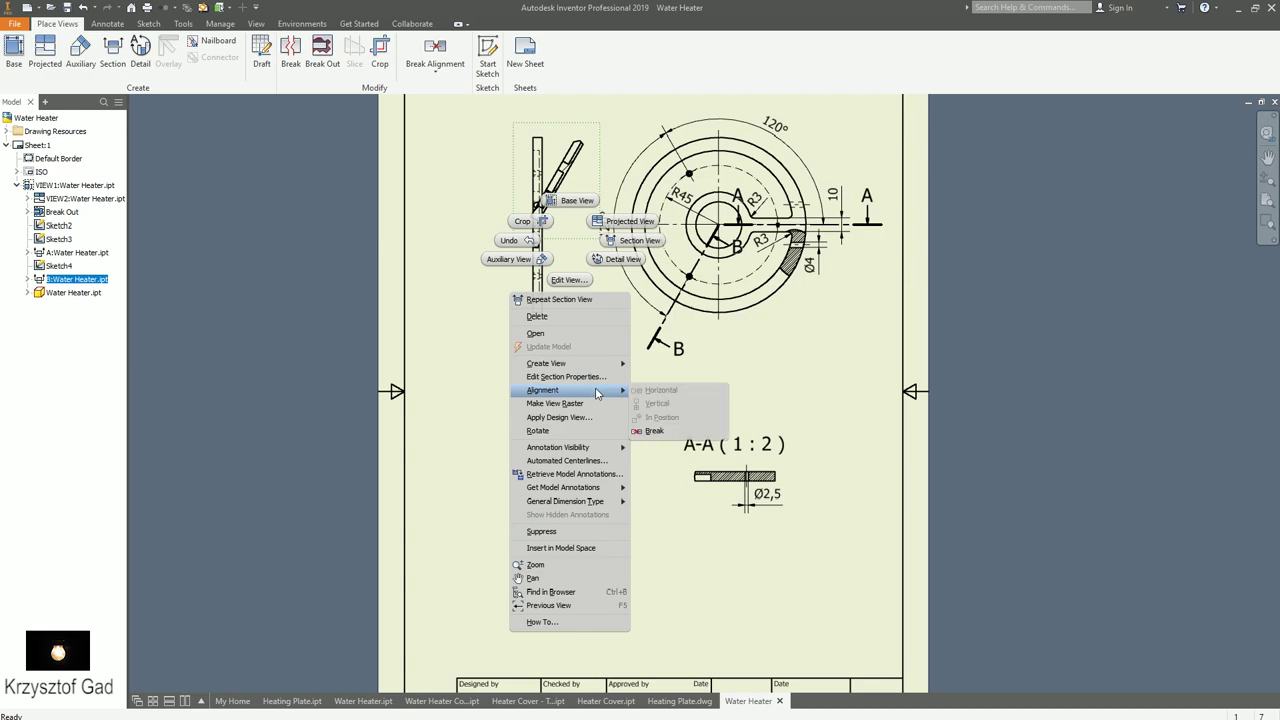
click(655, 432)
click(625, 297)
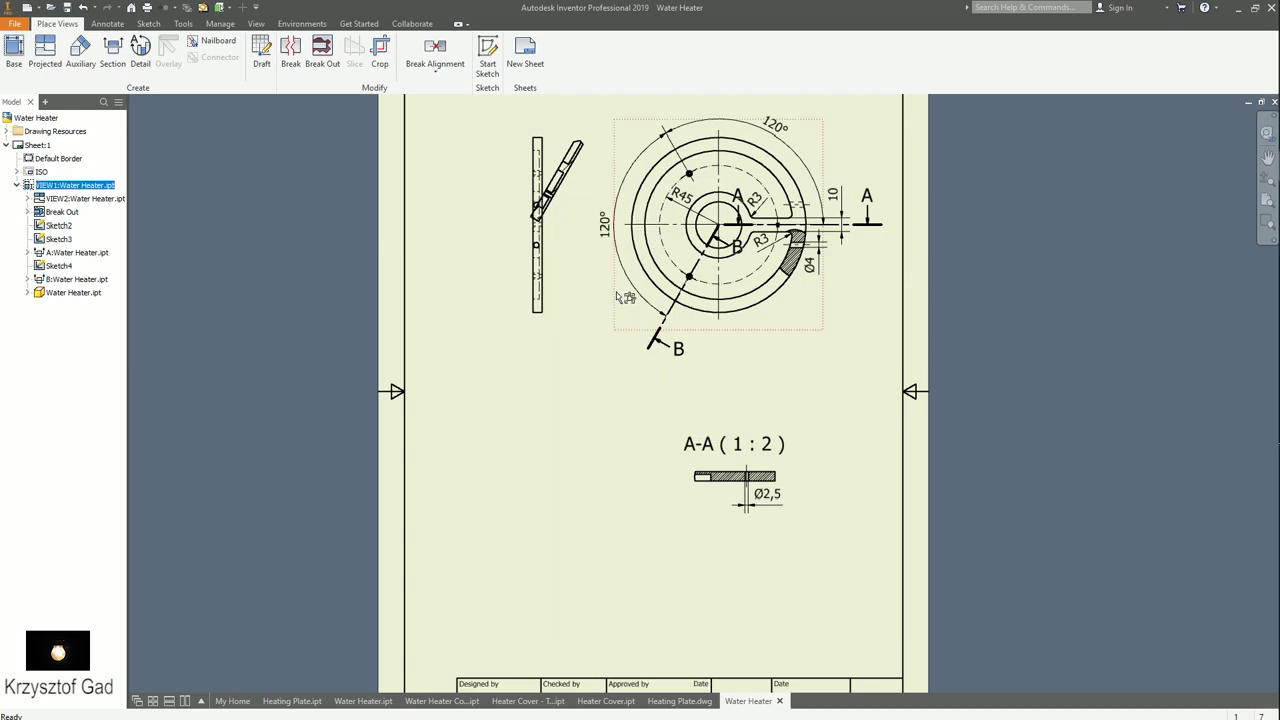
drag(585, 240, 583, 540)
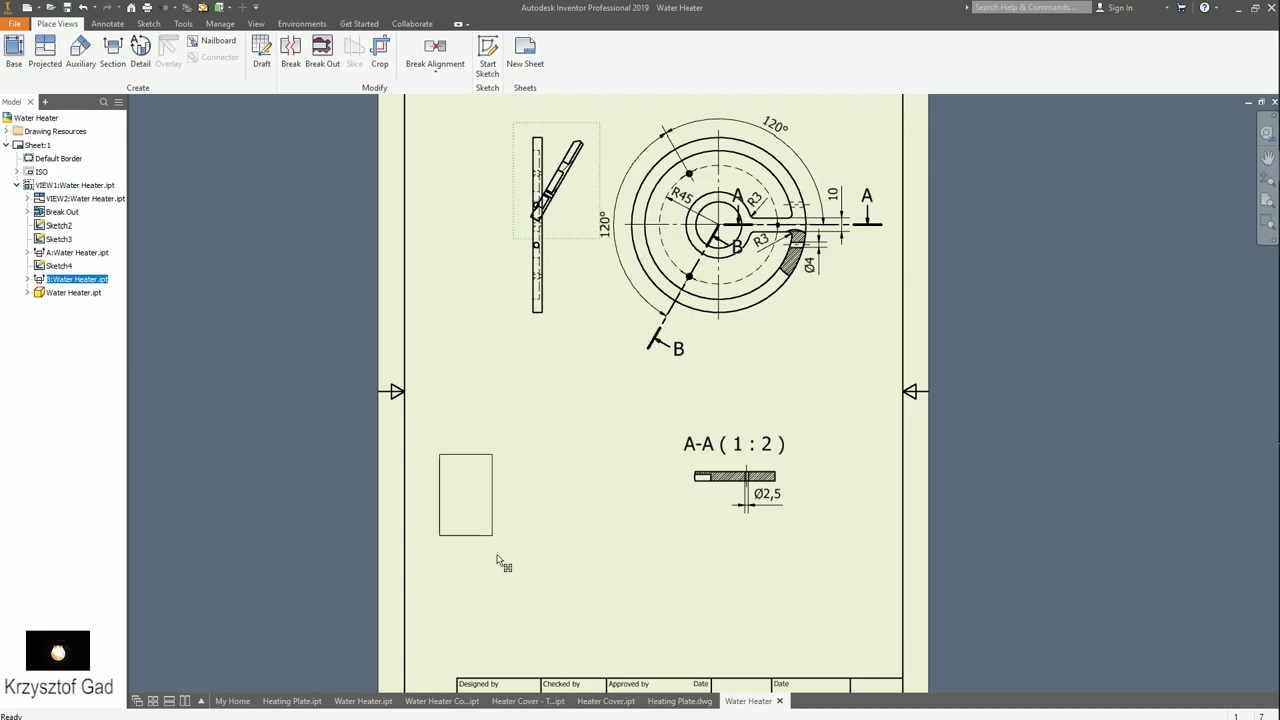
- Make section B-B's hatching finer by entering a smaller hatch scale (,5)
scroll(575, 538, down, 5)
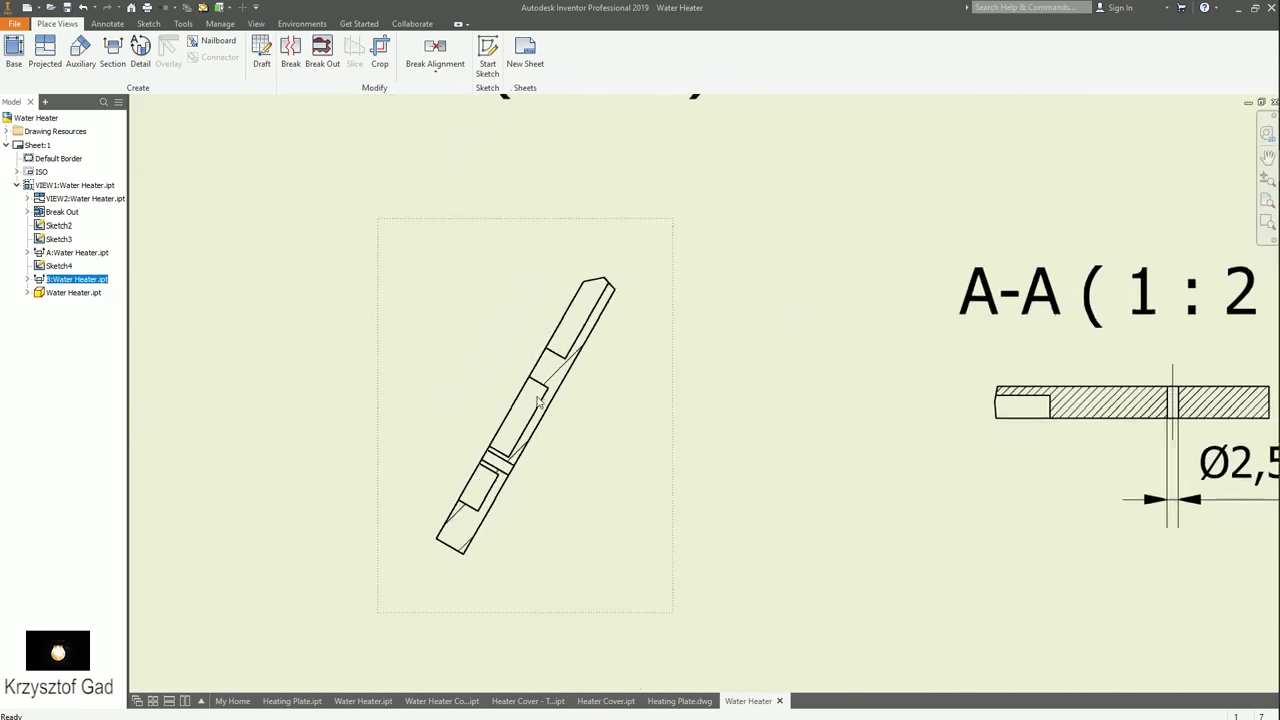
double_click(559, 378)
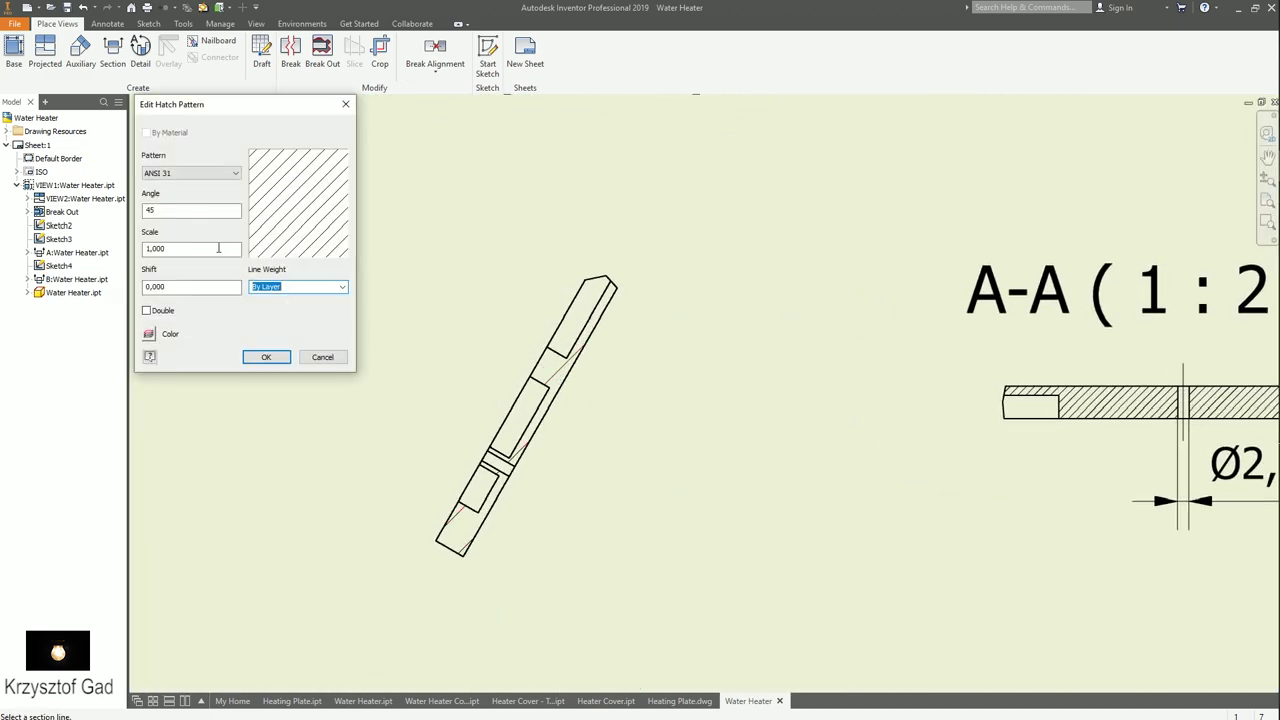
text(0,5)
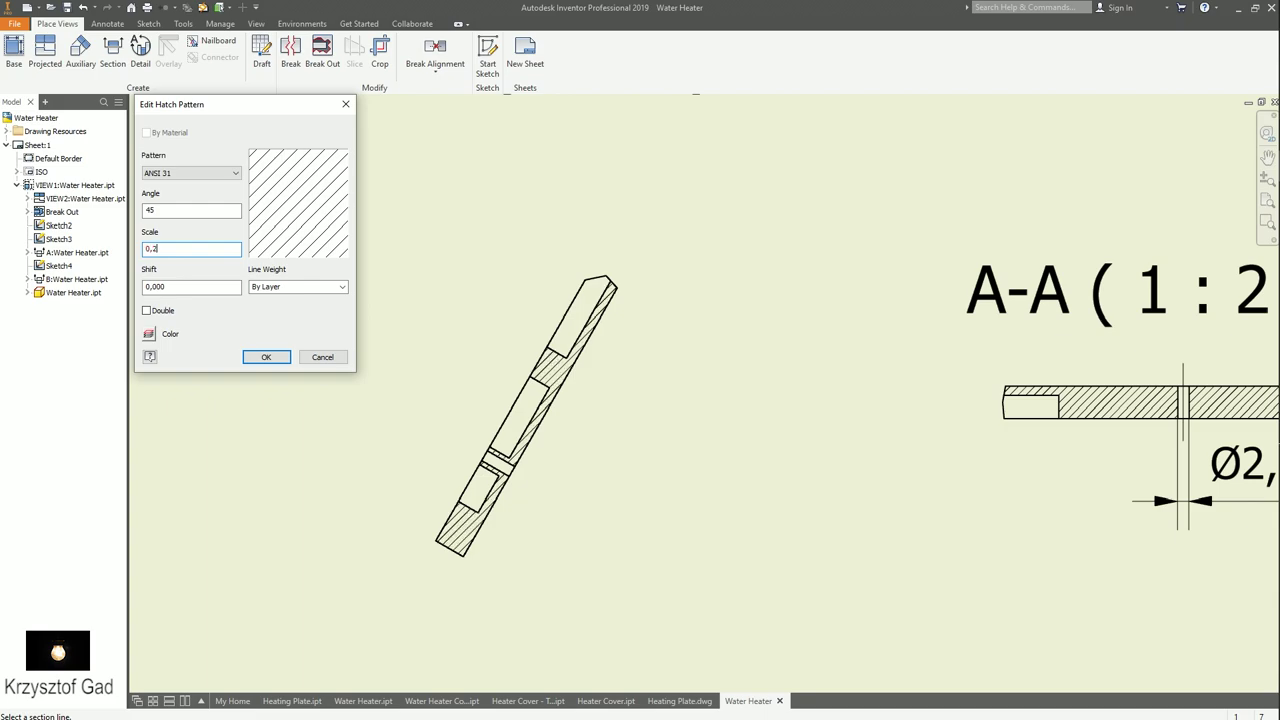
key(Return)
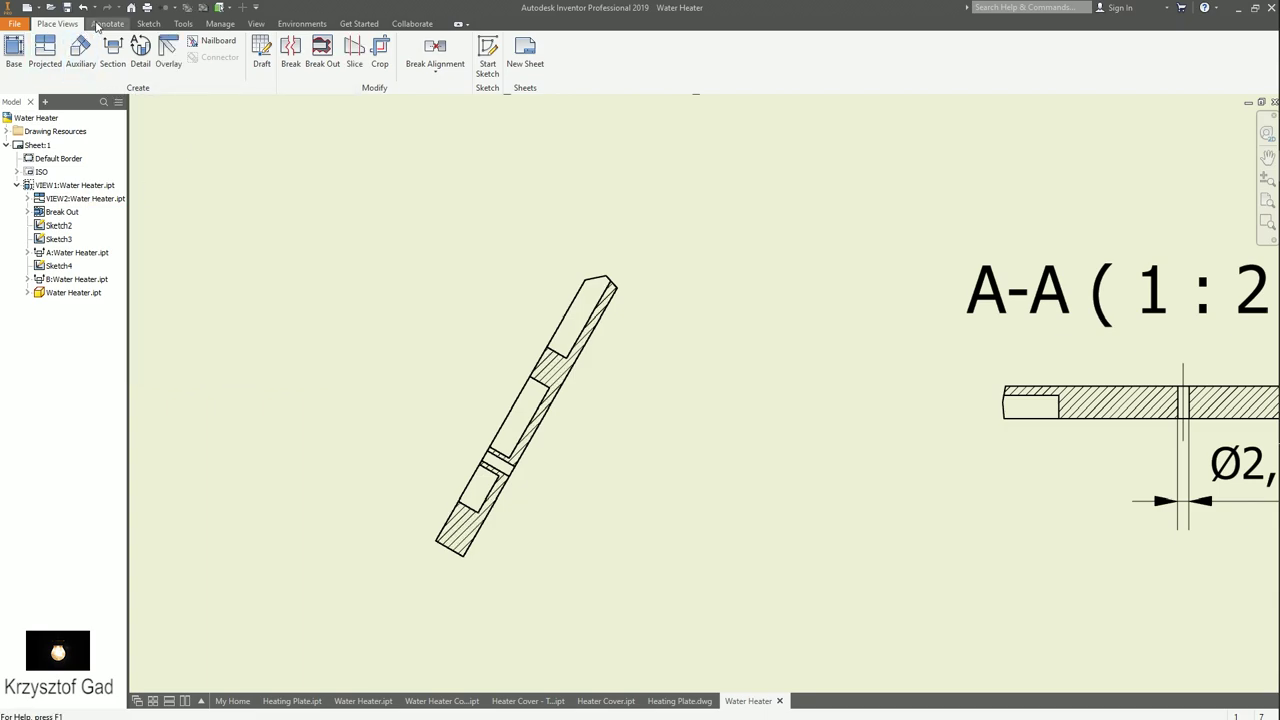
- Dimension the small hole in section B-B as Ø2,5
click(107, 23)
scroll(460, 470, down, 3)
scroll(459, 470, down, 1)
key(d)
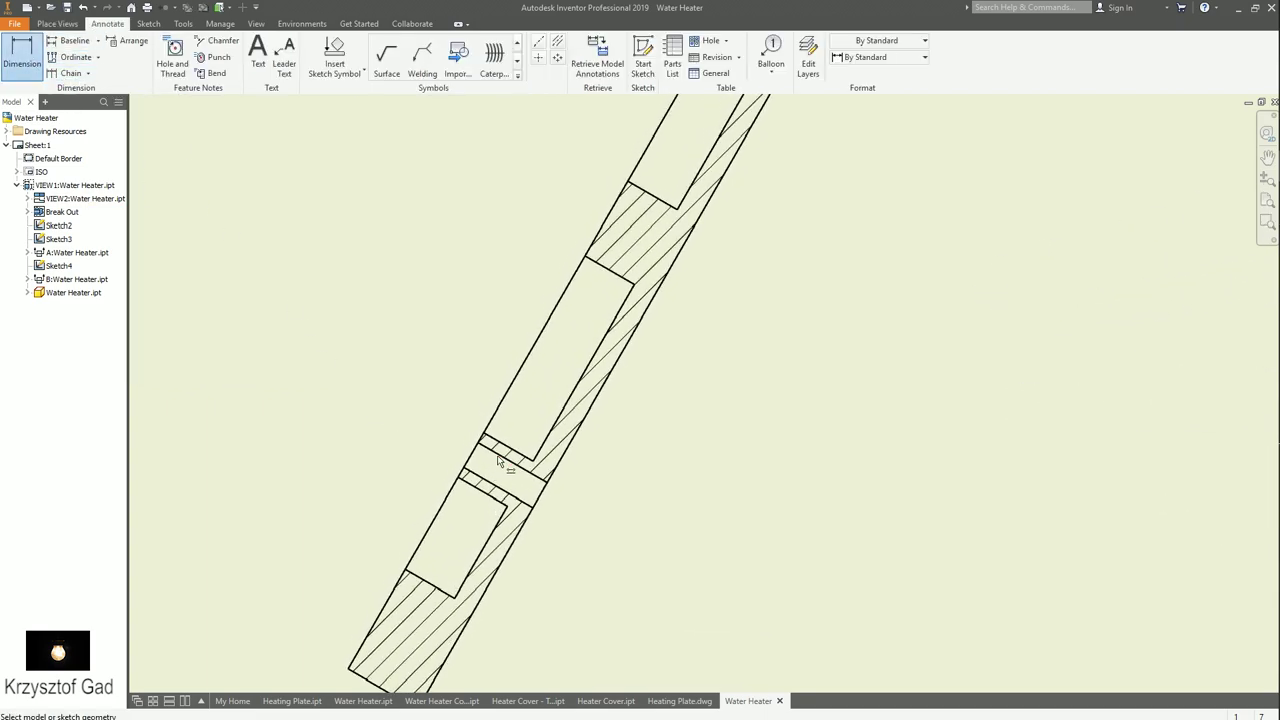
click(490, 487)
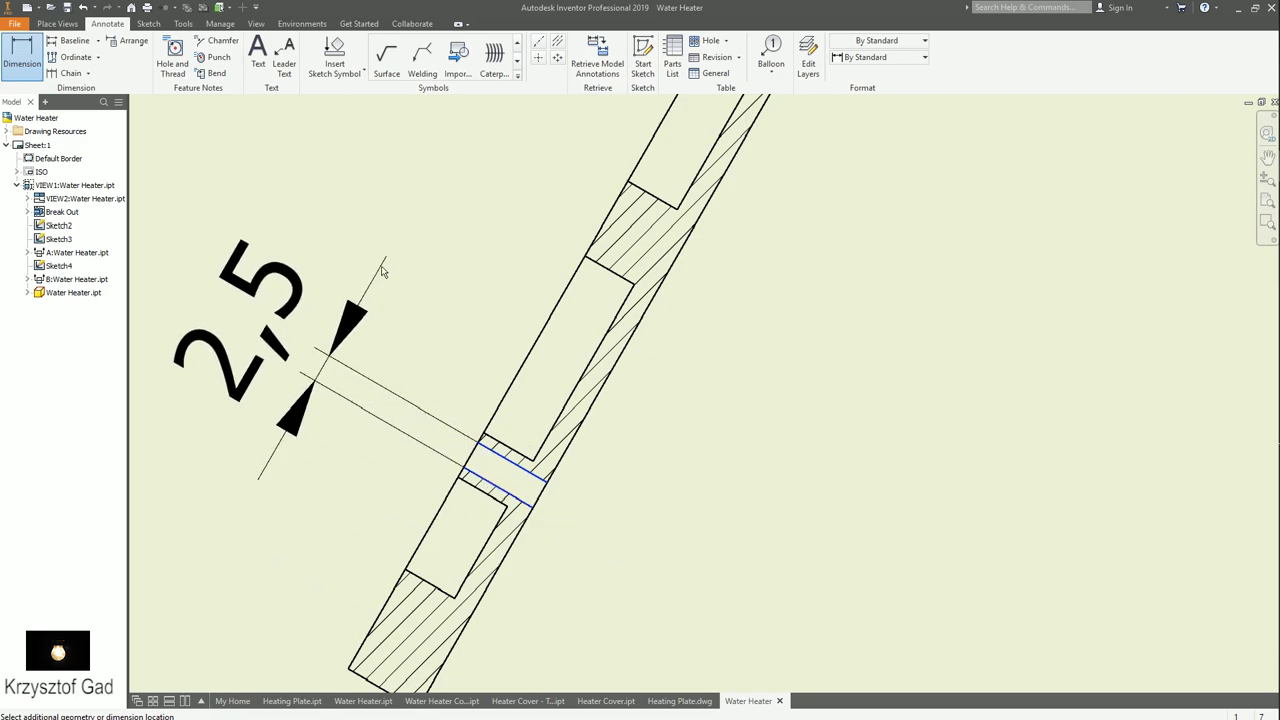
click(405, 380)
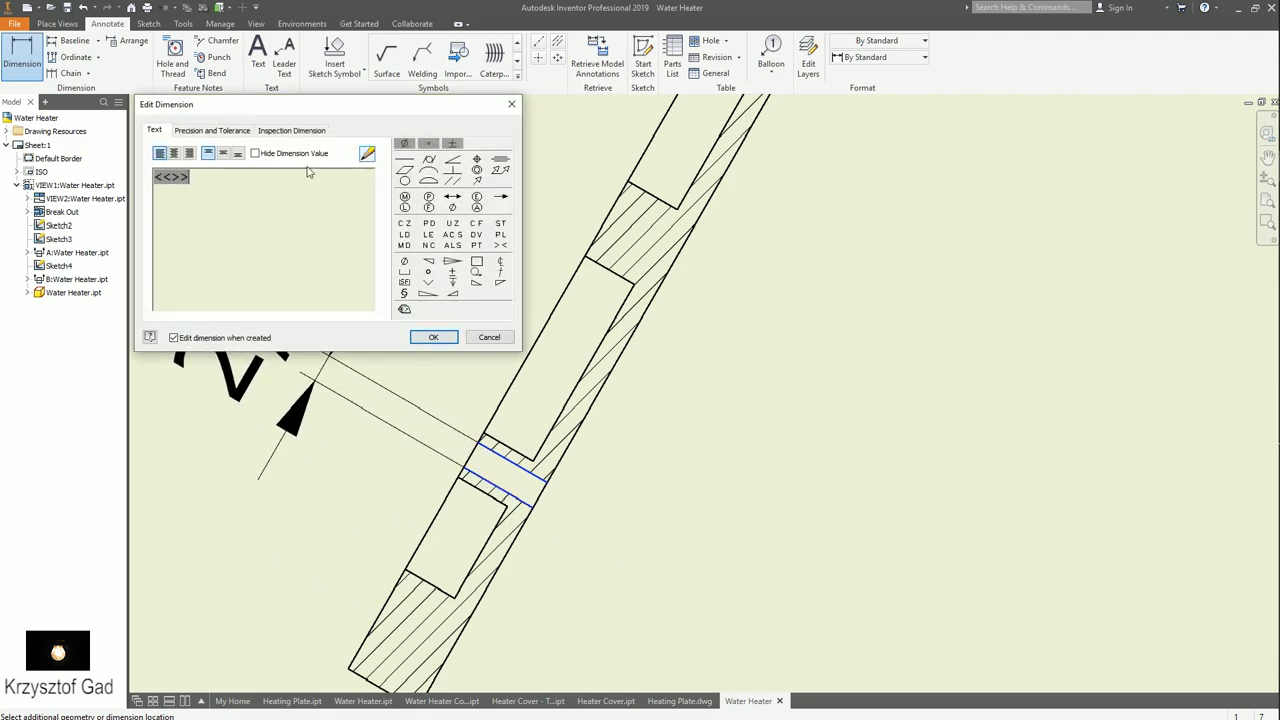
click(406, 145)
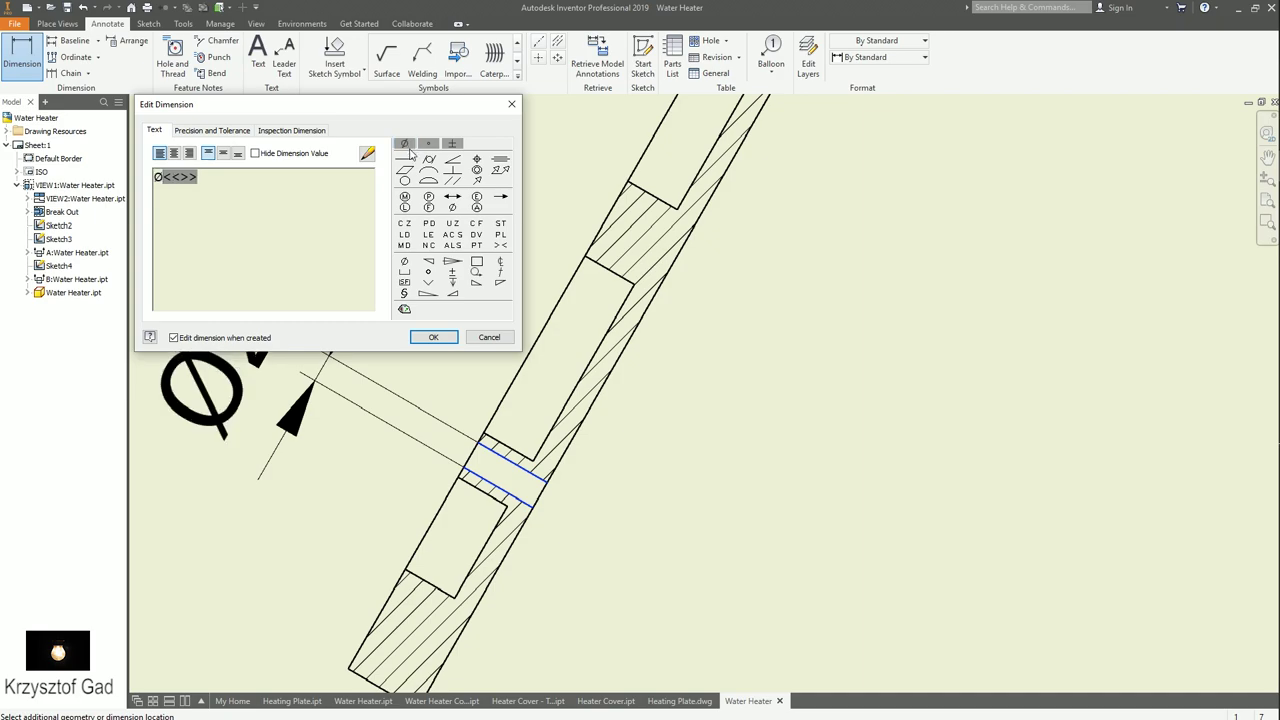
click(451, 336)
- Dimension the wider bore as Ø4,5 and place the Ø2,5 text beside it
click(497, 441)
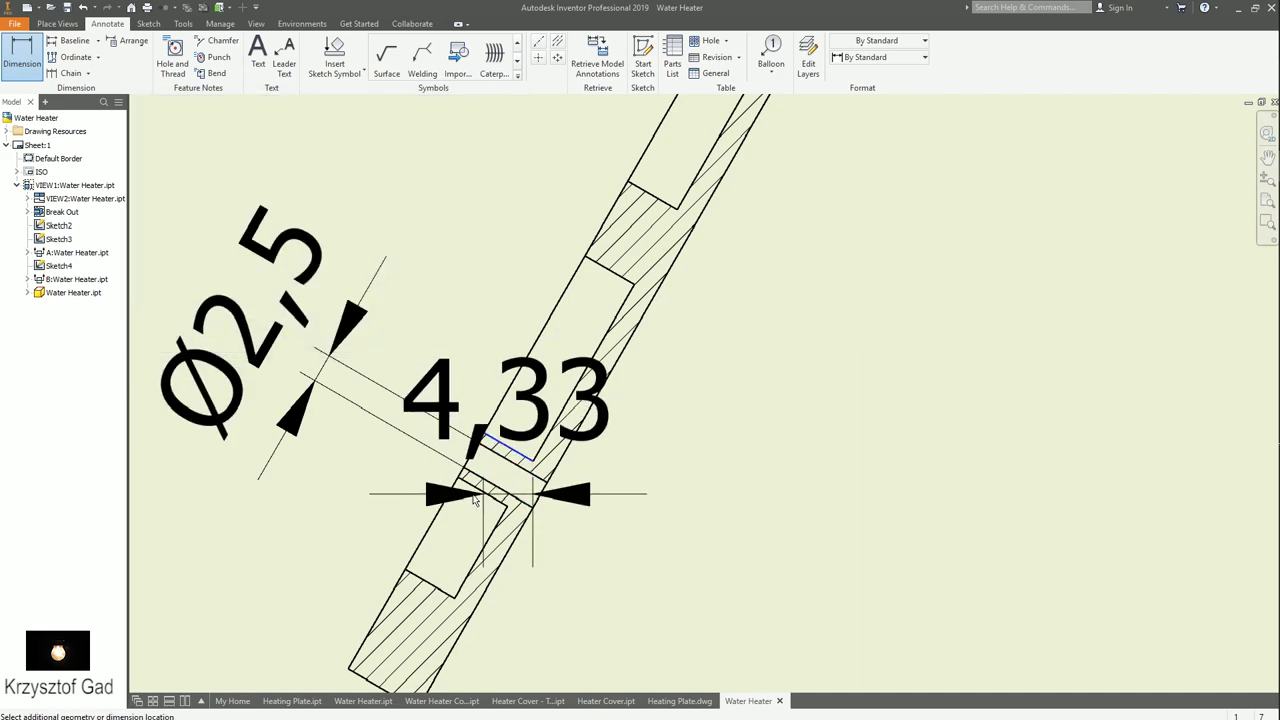
click(515, 487)
scroll(283, 366, up, 2)
scroll(283, 366, up, 1)
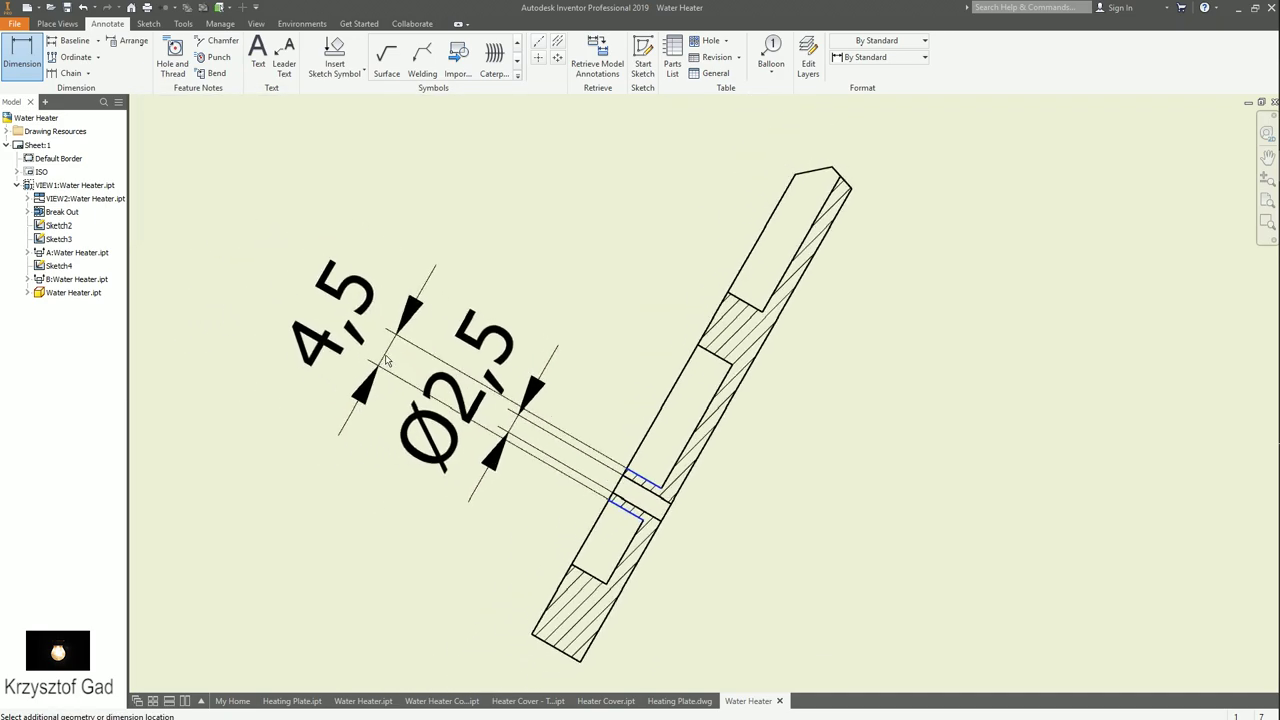
click(386, 361)
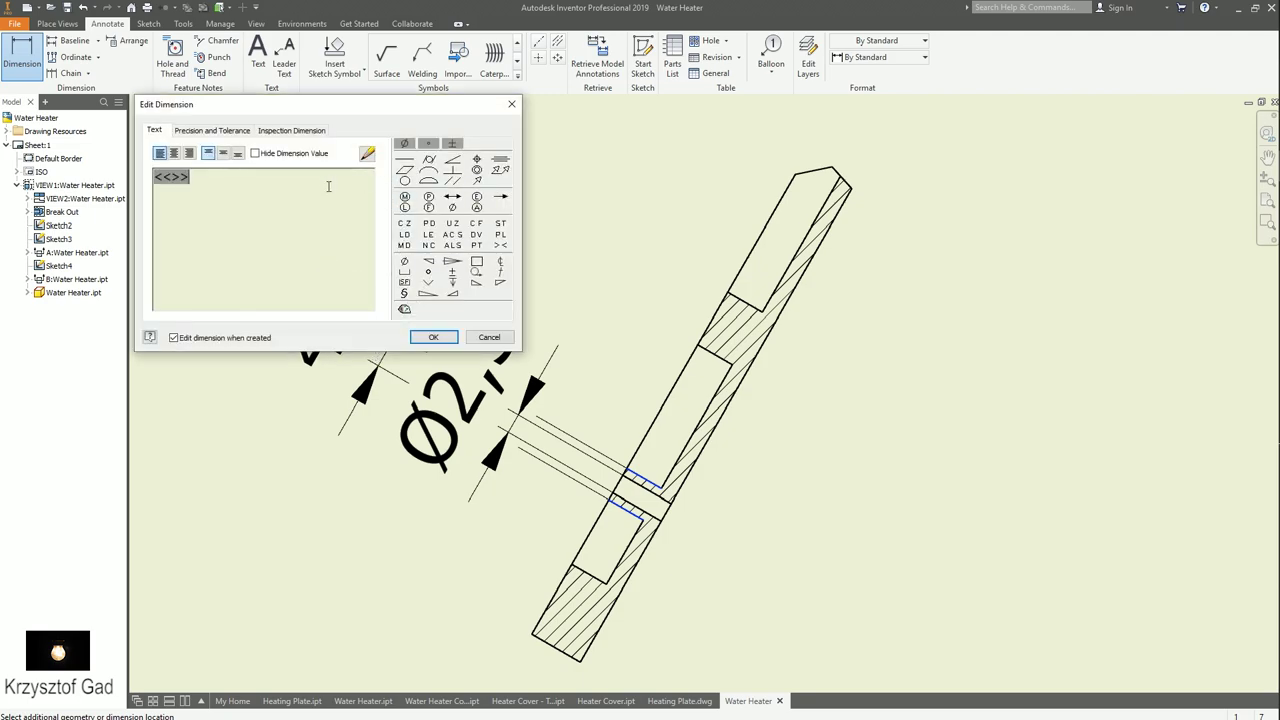
click(406, 143)
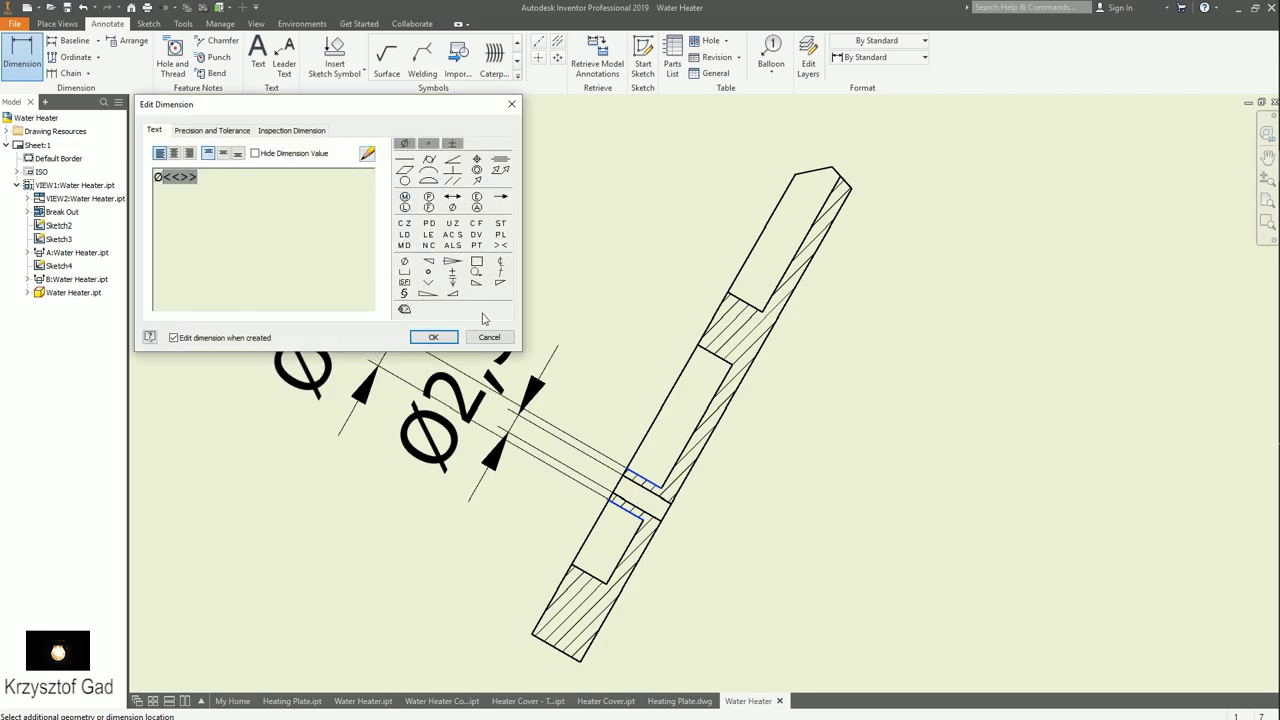
click(434, 337)
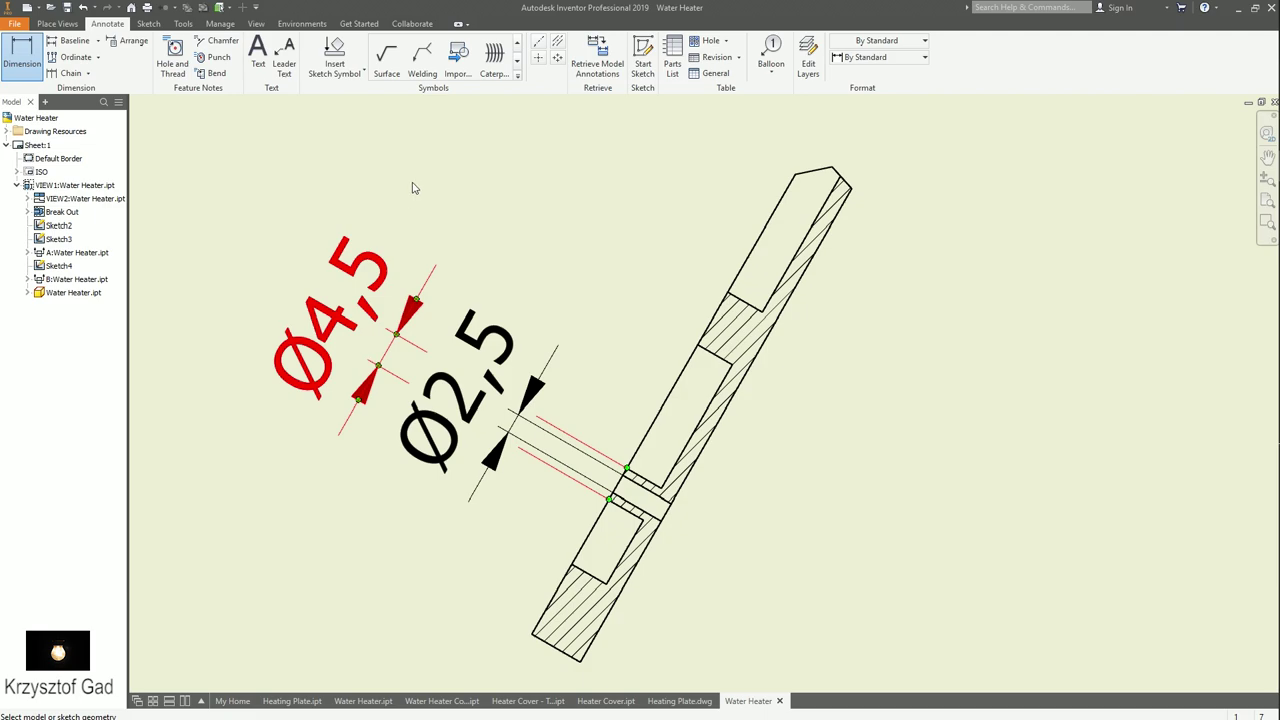
key(Escape)
mouse_move(400, 274)
mouse_down()
mouse_move(432, 200)
mouse_move(486, 206)
mouse_up()
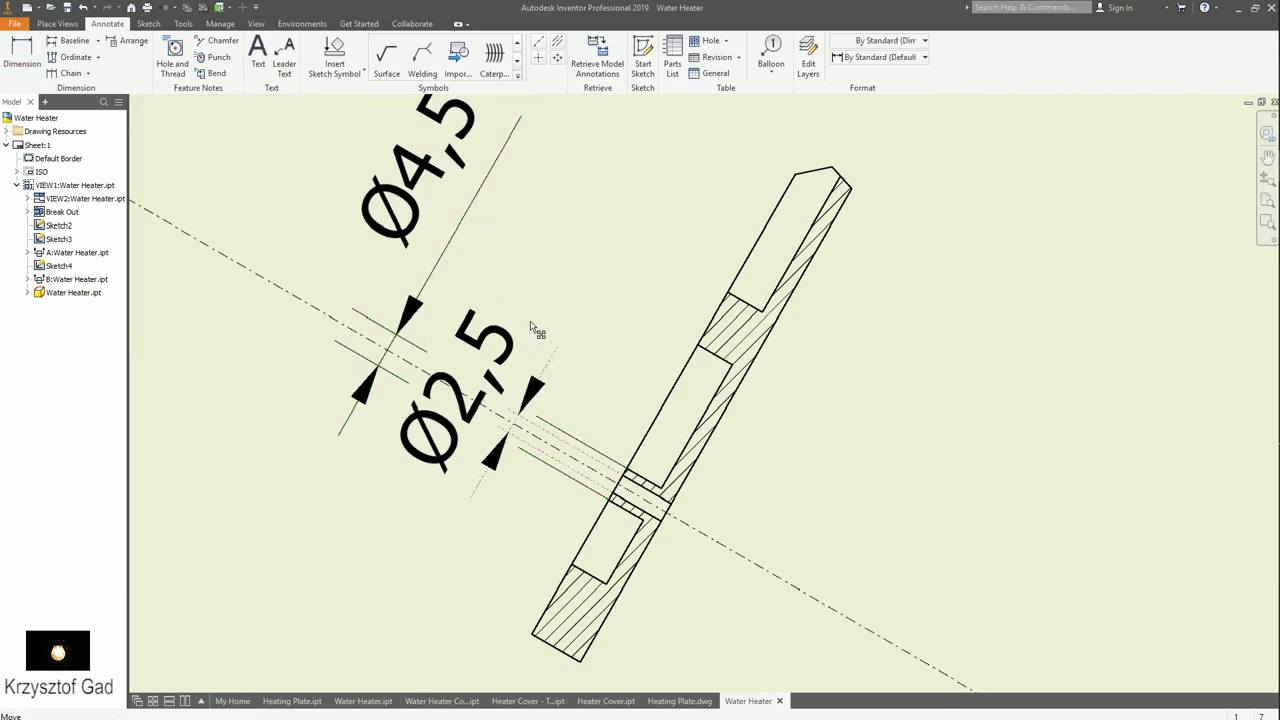
drag(533, 328, 600, 286)
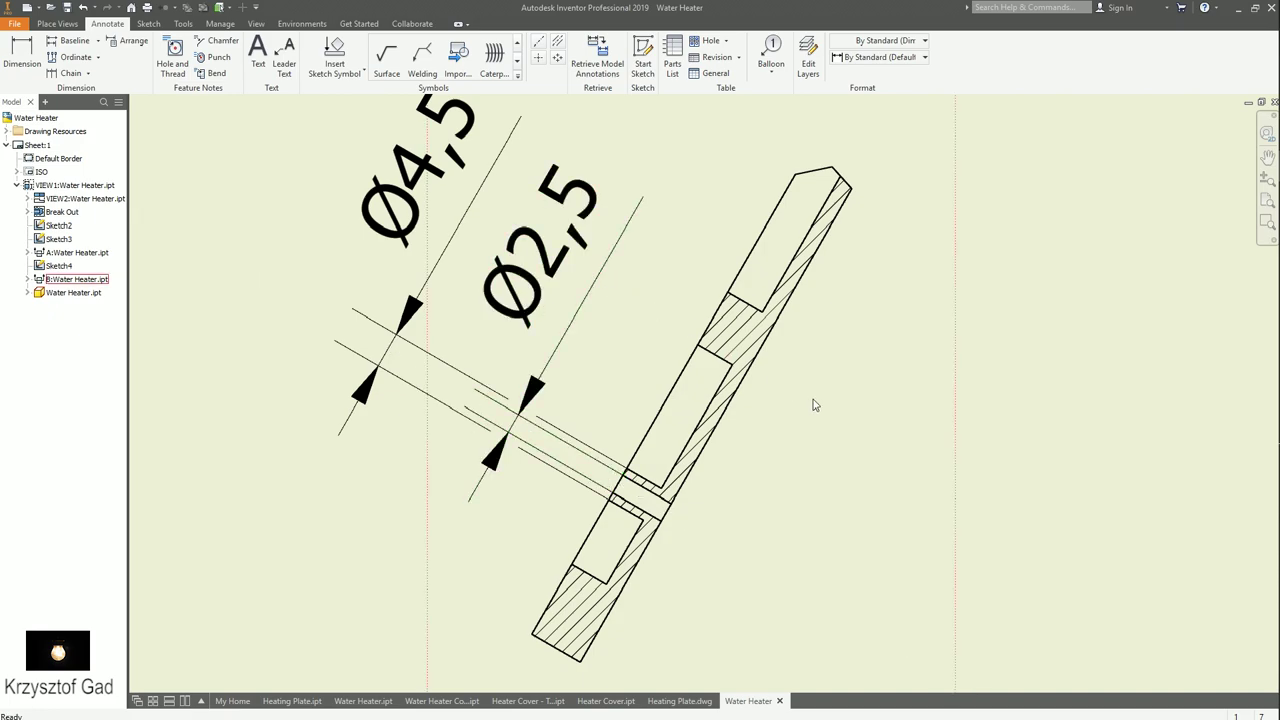
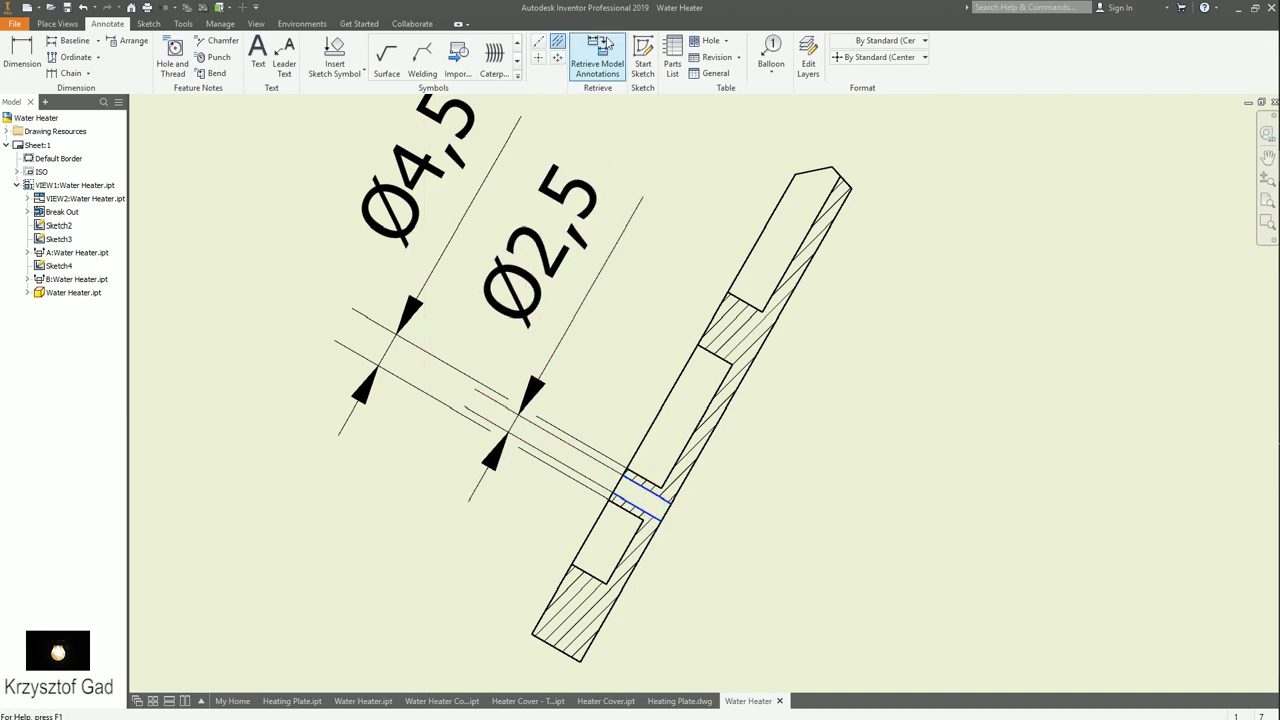
- Add a centerline through the hole in section B-B
key(Escape)
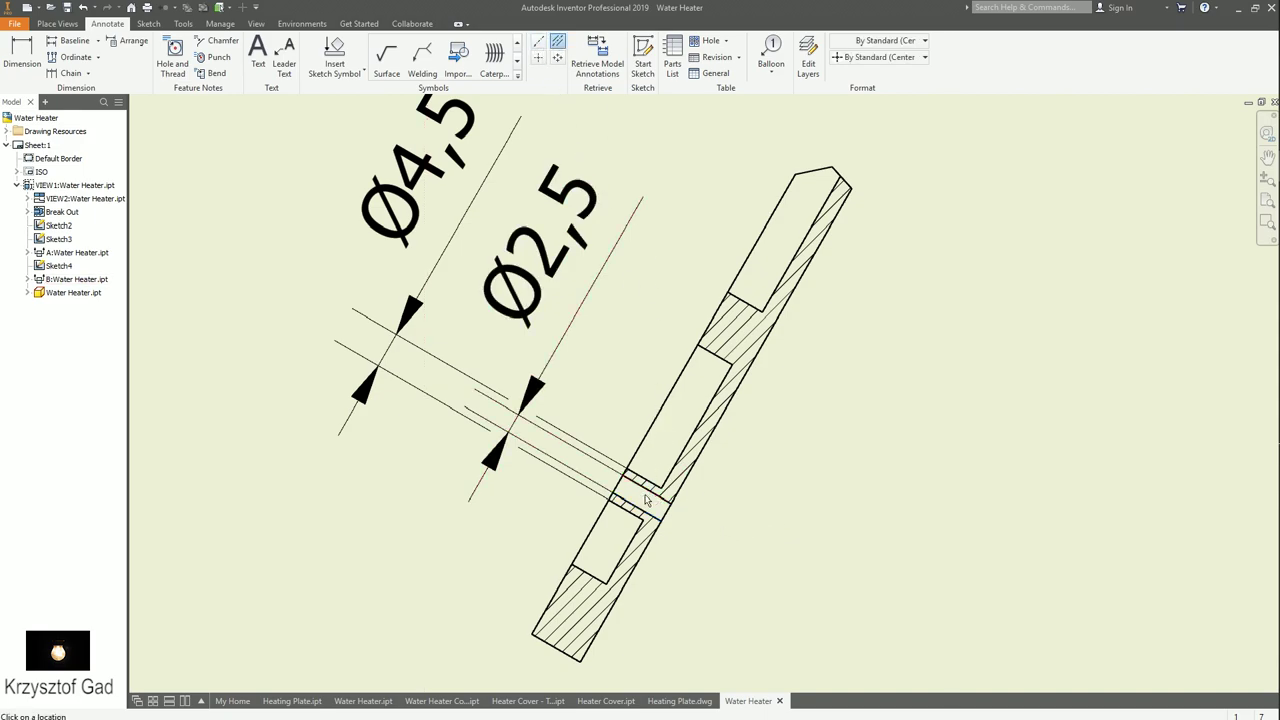
click(659, 522)
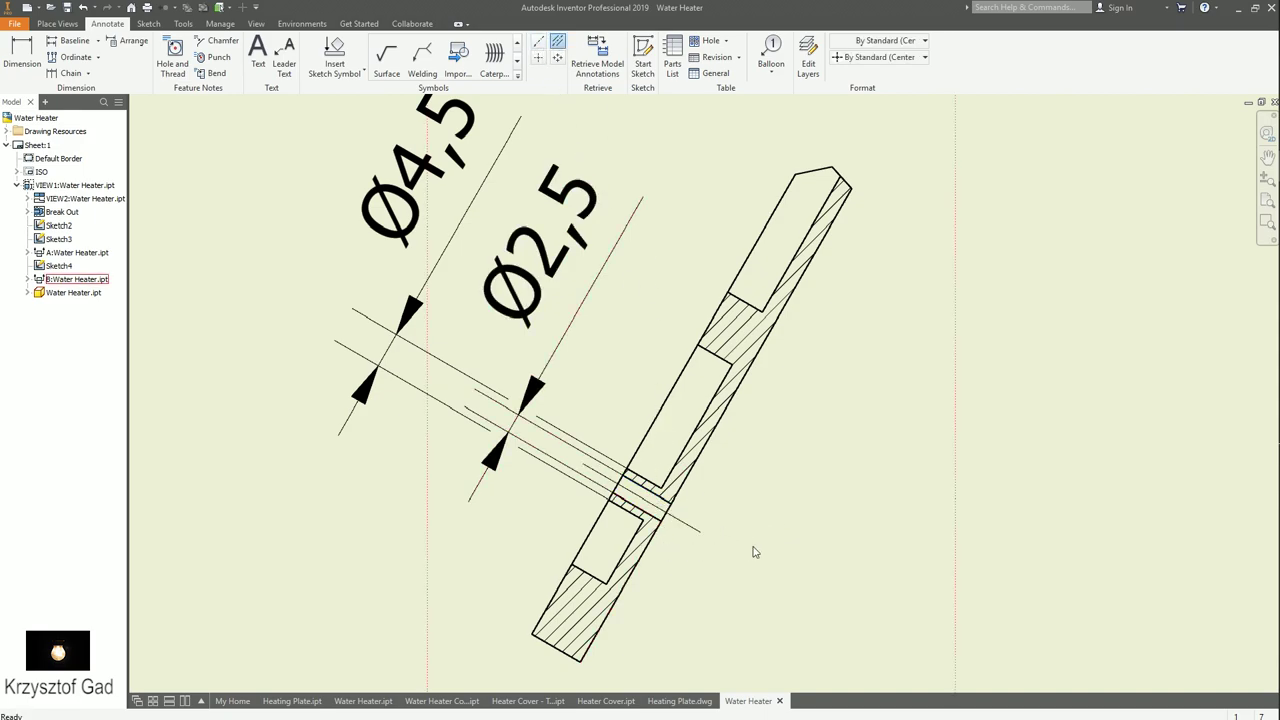
key(Escape)
- Place centre marks on the holes in the side view
scroll(700, 528, down, 3)
scroll(780, 523, down, 3)
scroll(774, 514, down, 1)
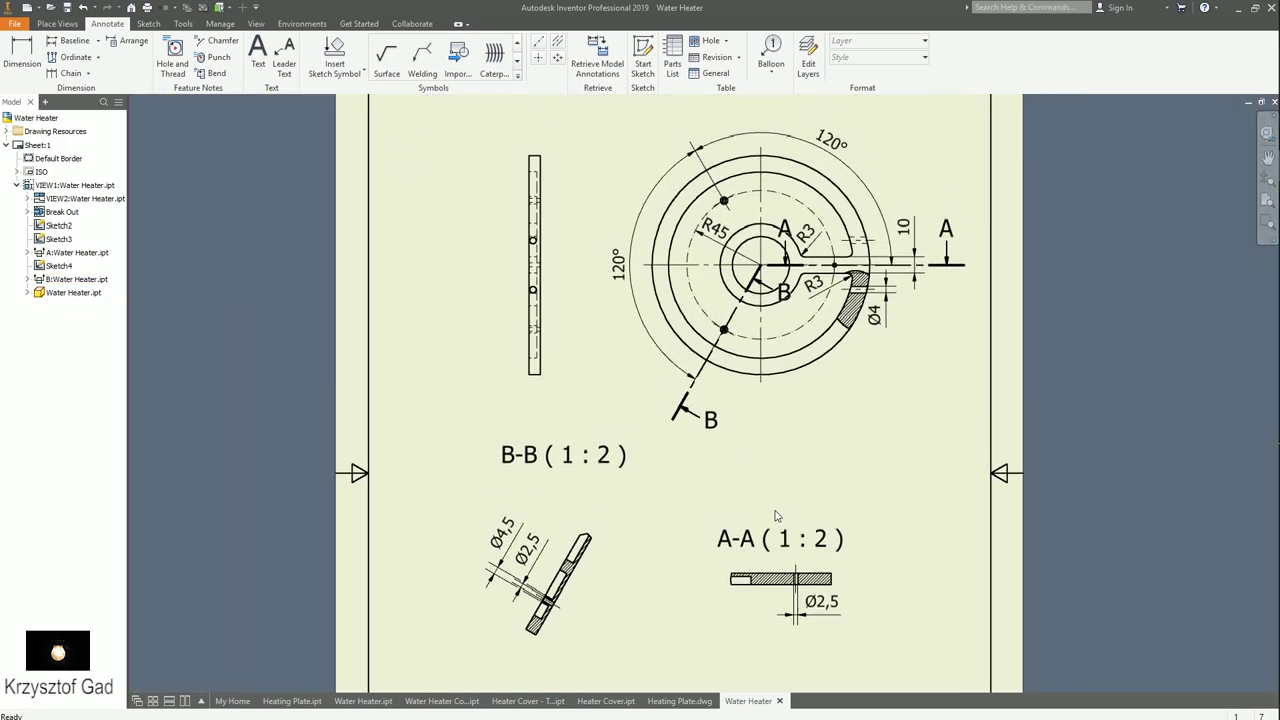
scroll(651, 371, up, 2)
scroll(651, 371, up, 3)
click(557, 57)
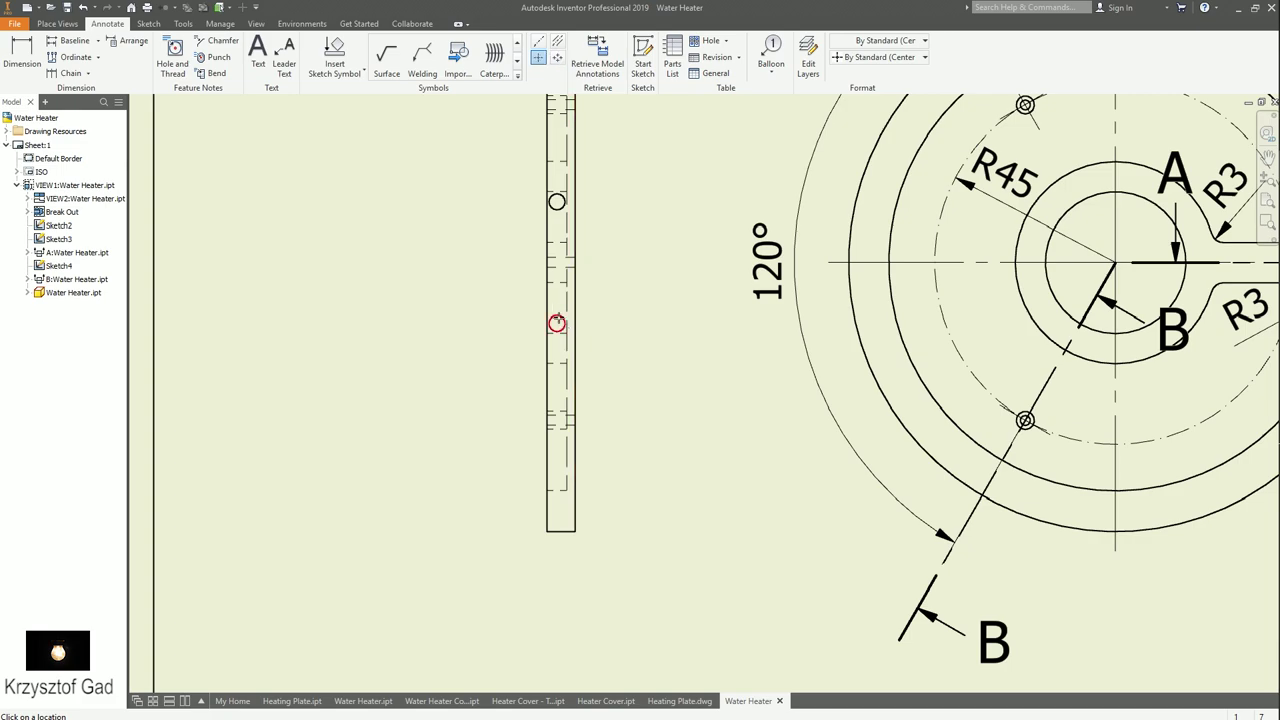
click(557, 203)
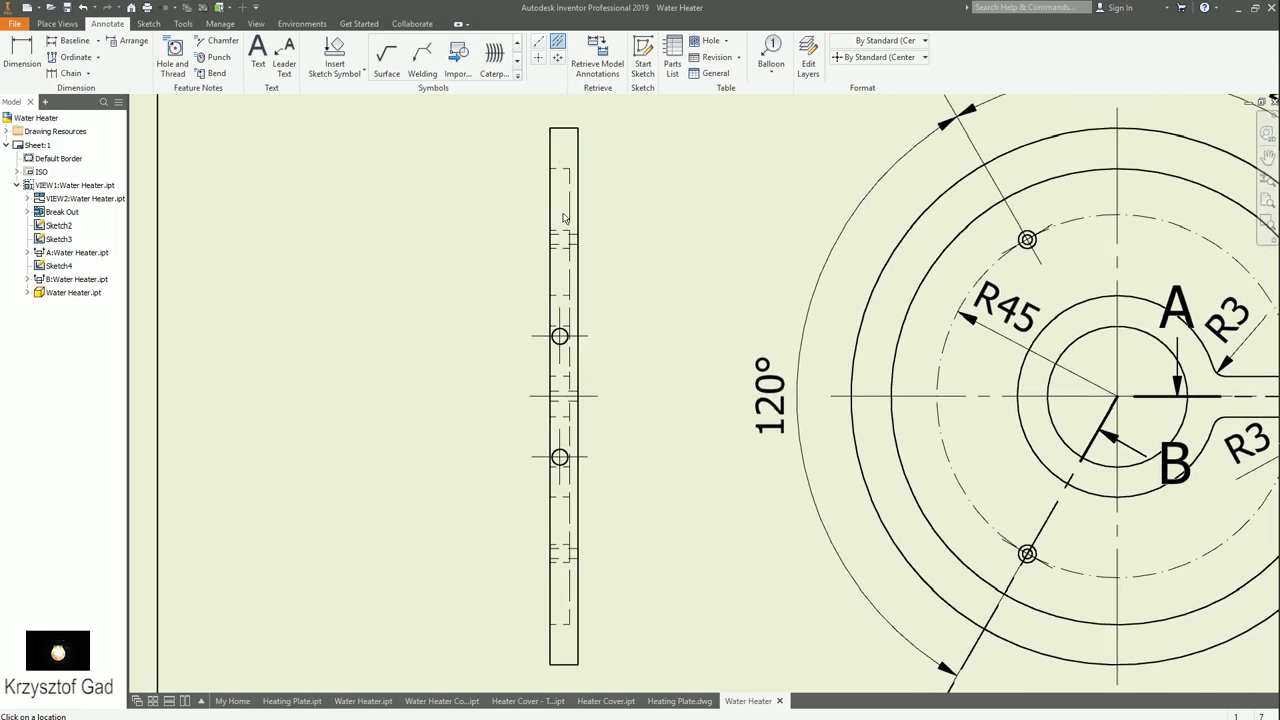
- Shift the side view further left on the sheet
scroll(520, 200, up, 2)
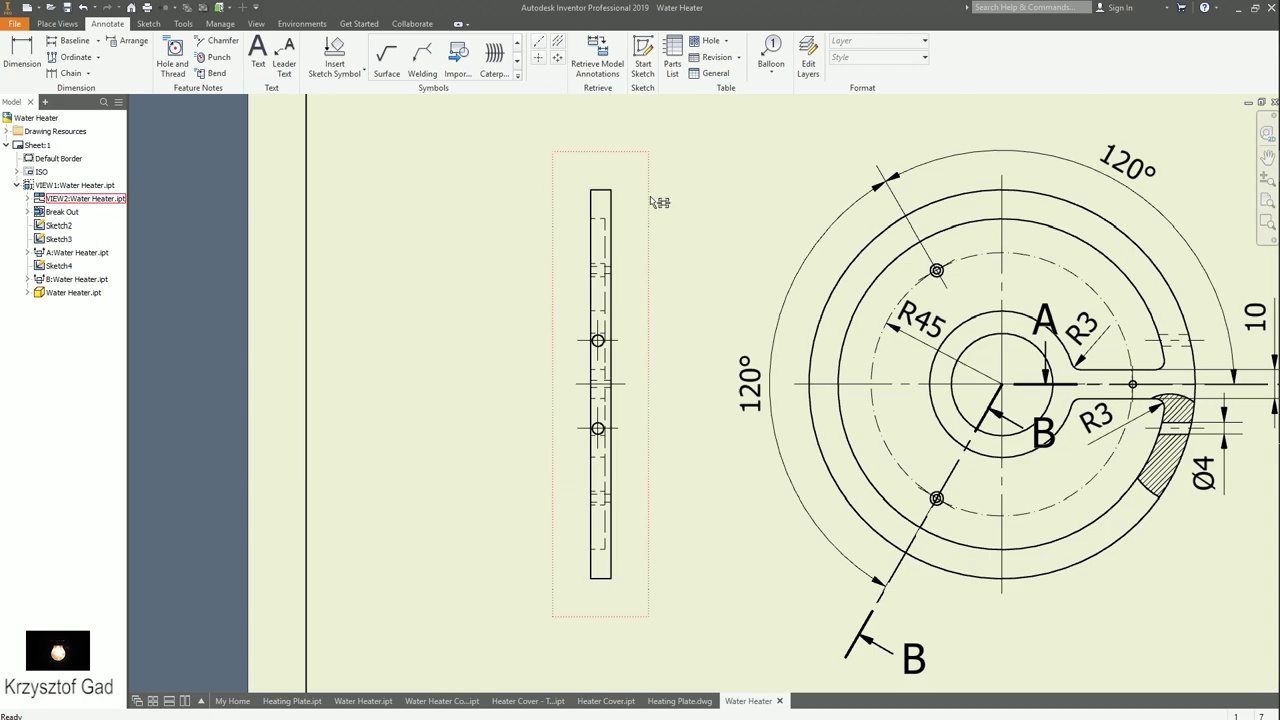
drag(650, 196, 611, 202)
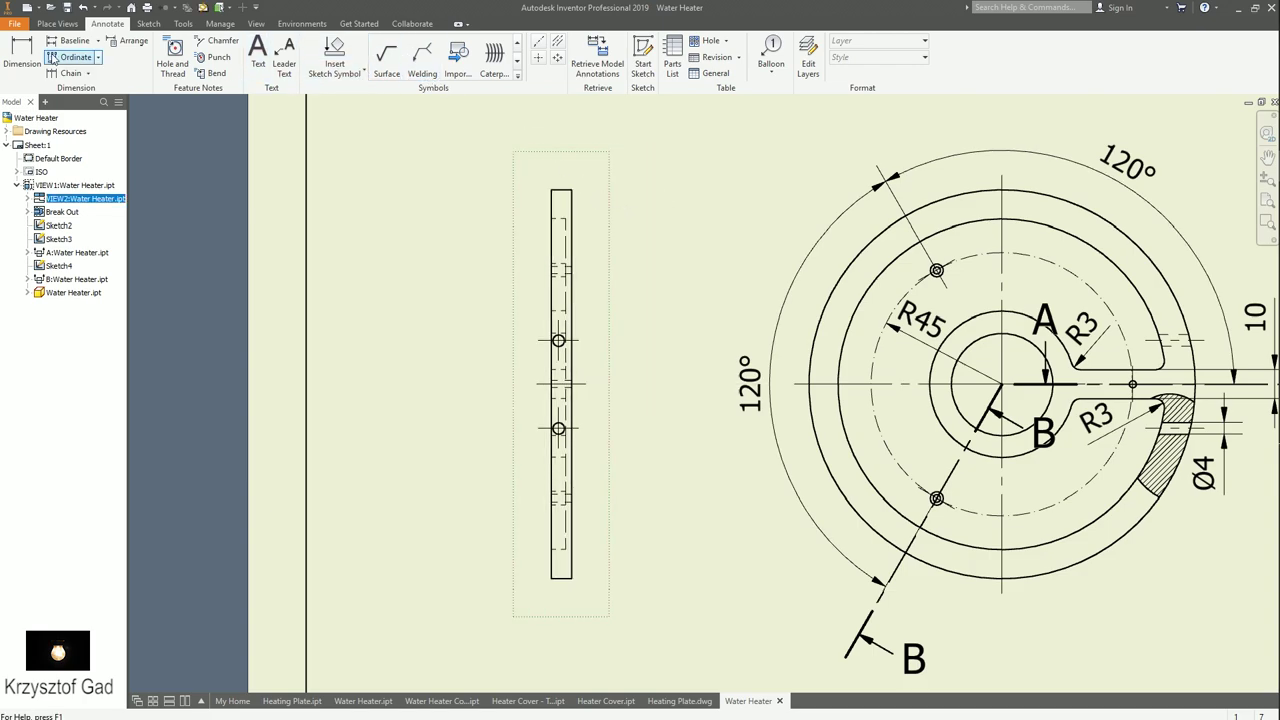
click(21, 55)
- Dimension the side view with 30 between the holes and Ø133 overall length
scroll(700, 396, up, 1)
click(534, 331)
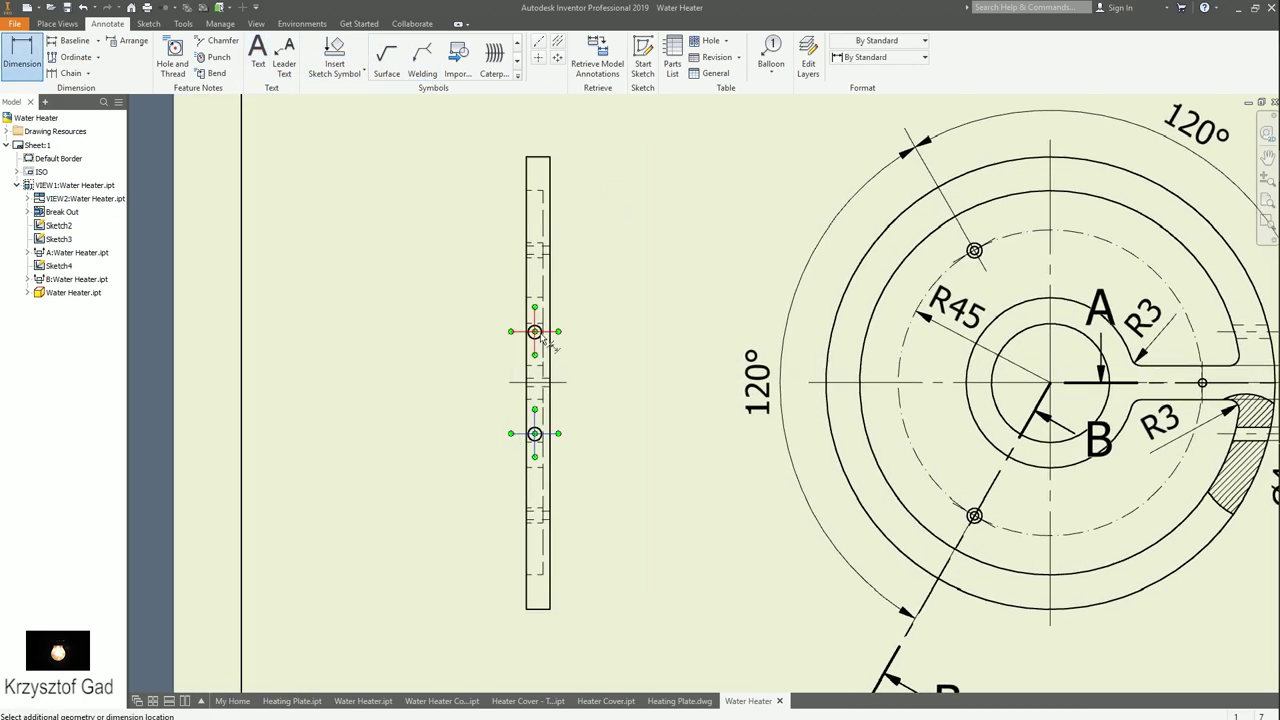
click(613, 389)
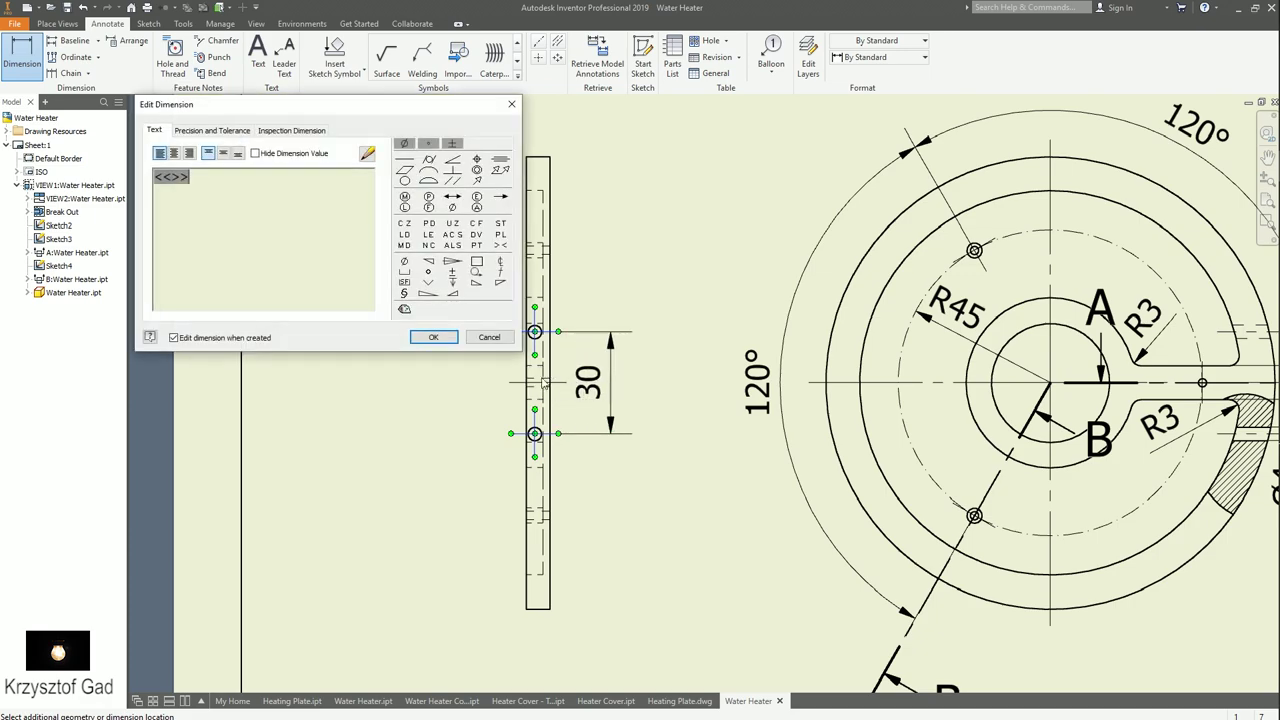
click(543, 160)
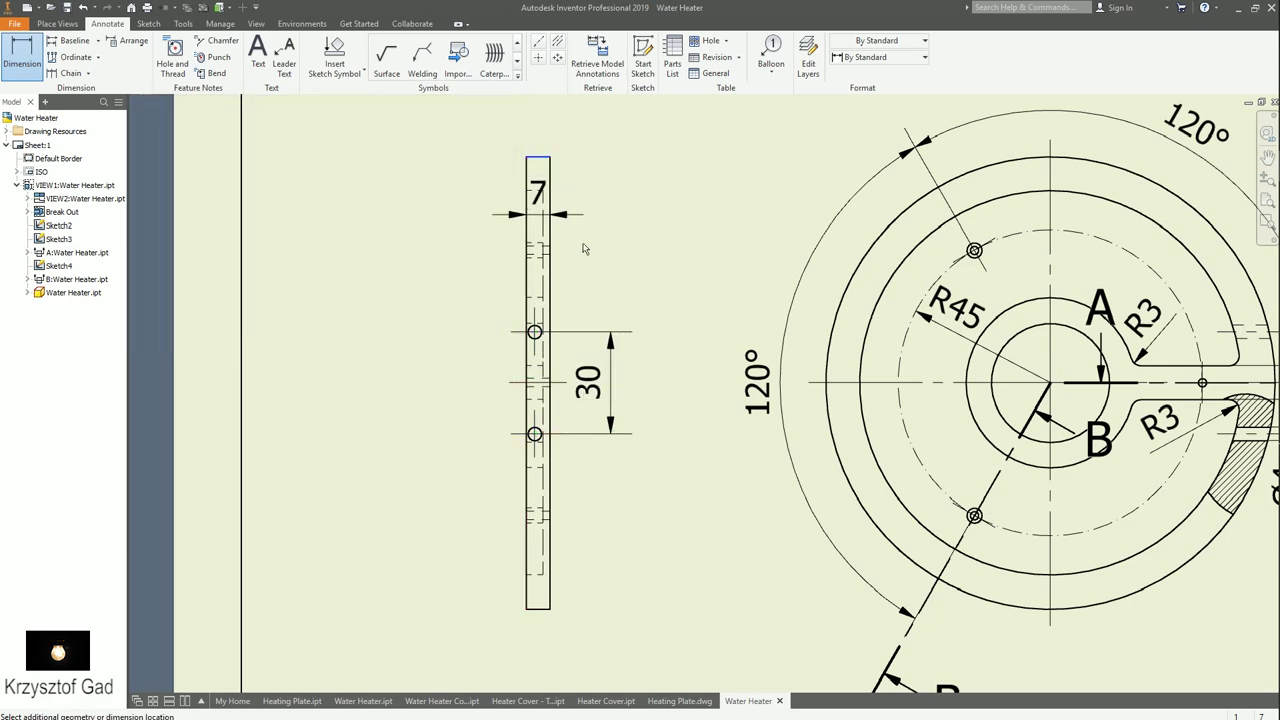
click(544, 609)
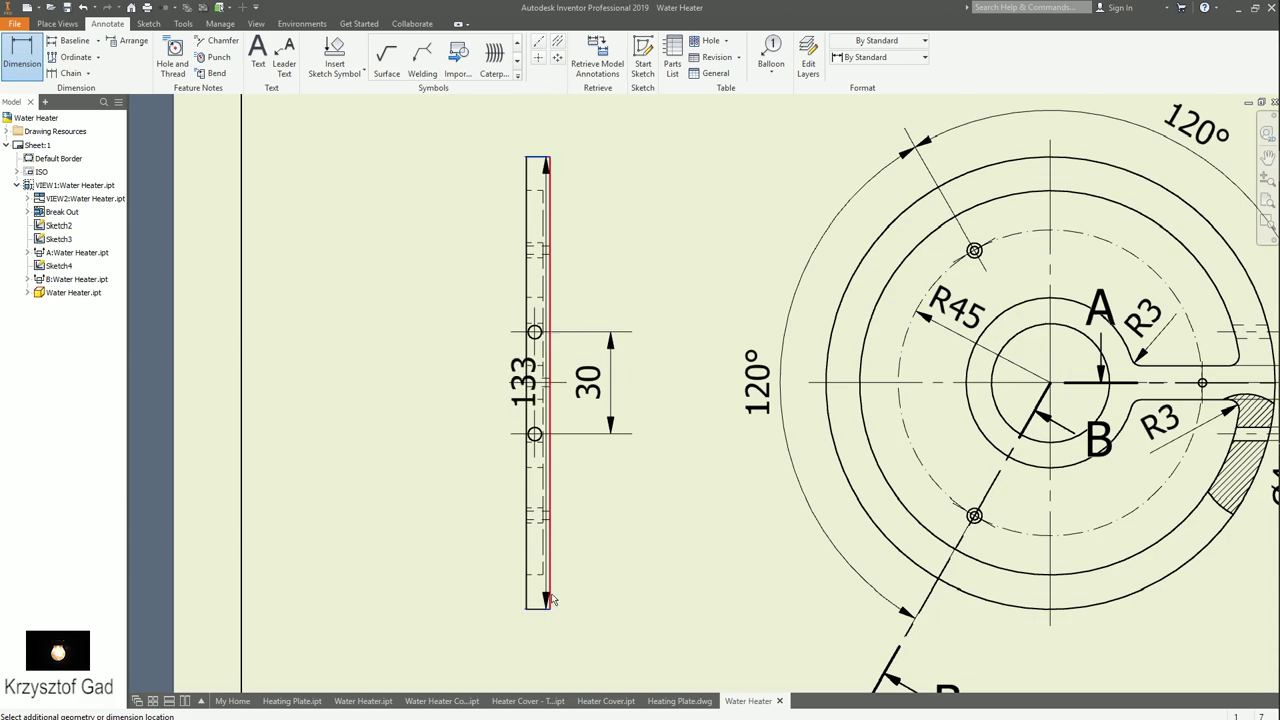
click(673, 487)
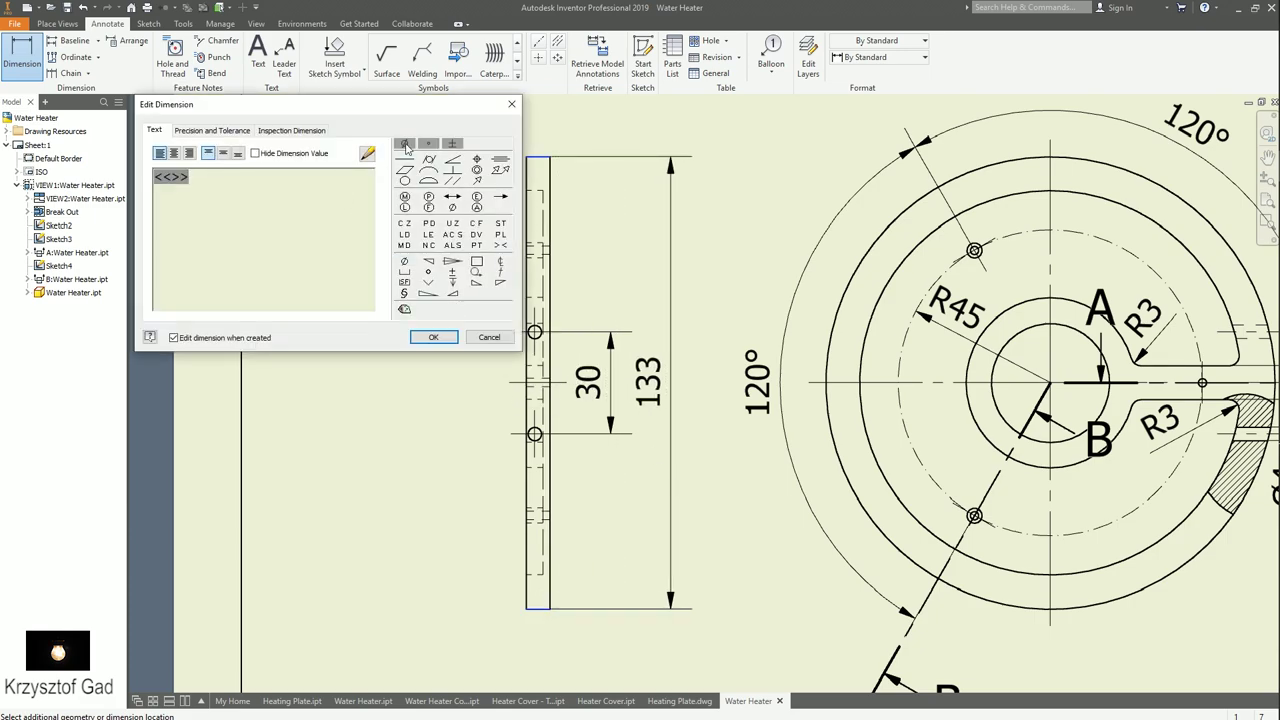
click(404, 145)
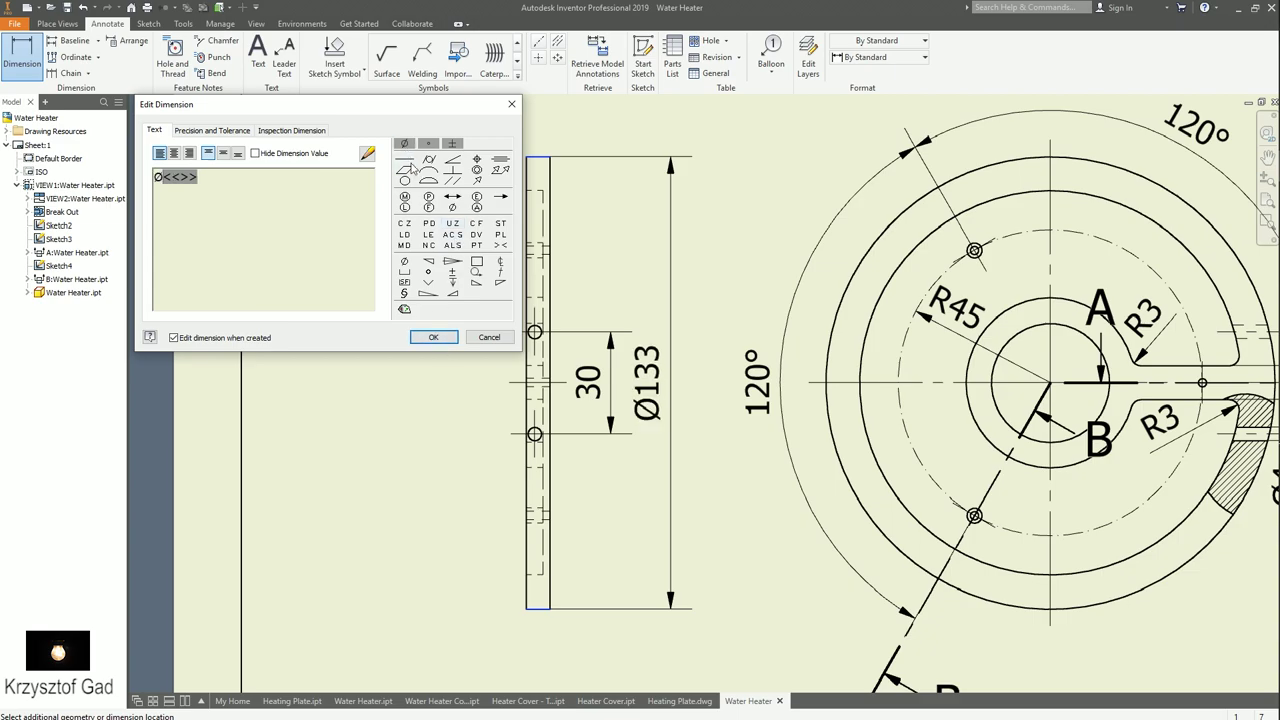
click(433, 336)
- Add the 5 and 7 width dimensions below the part
middle_drag(565, 570, 532, 388)
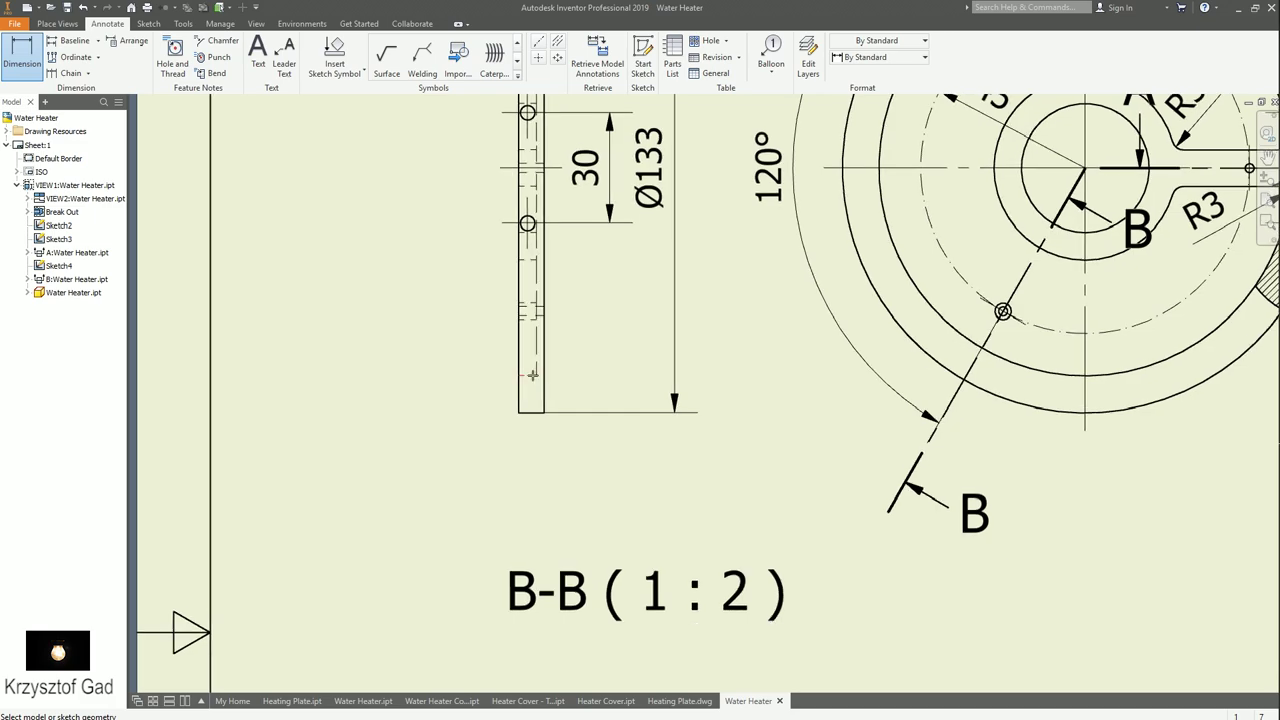
click(533, 410)
click(527, 436)
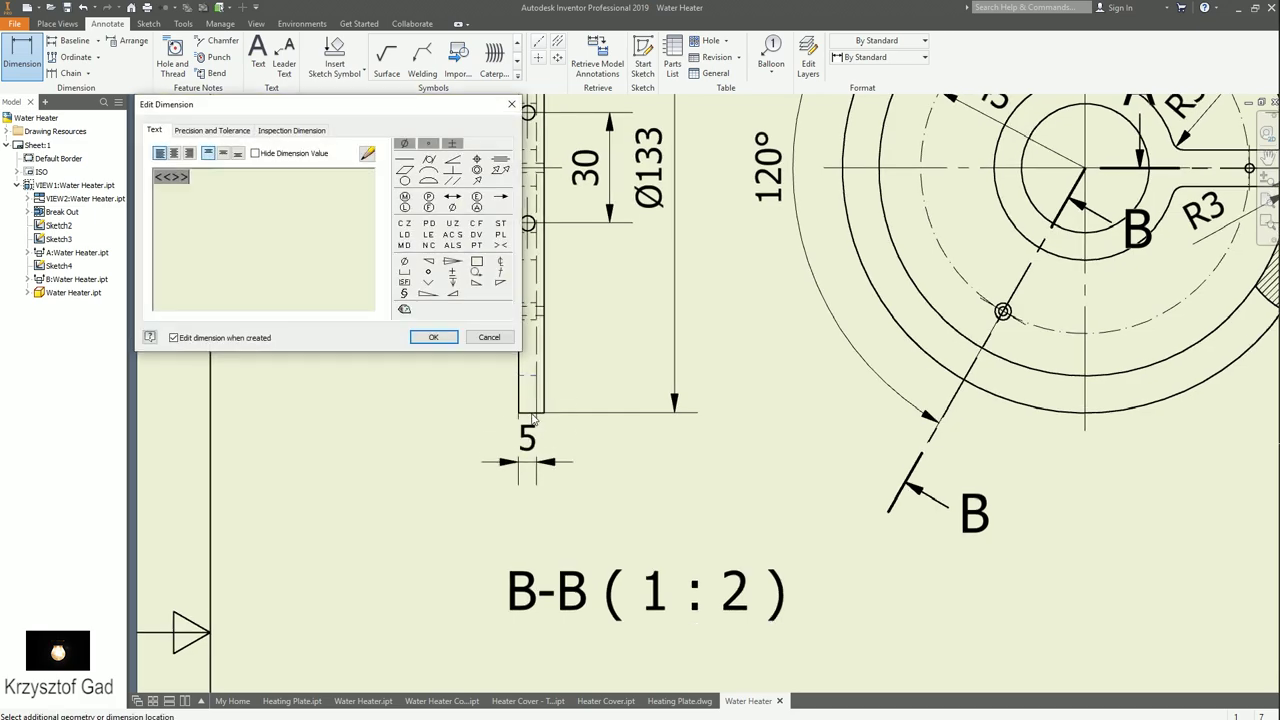
click(433, 338)
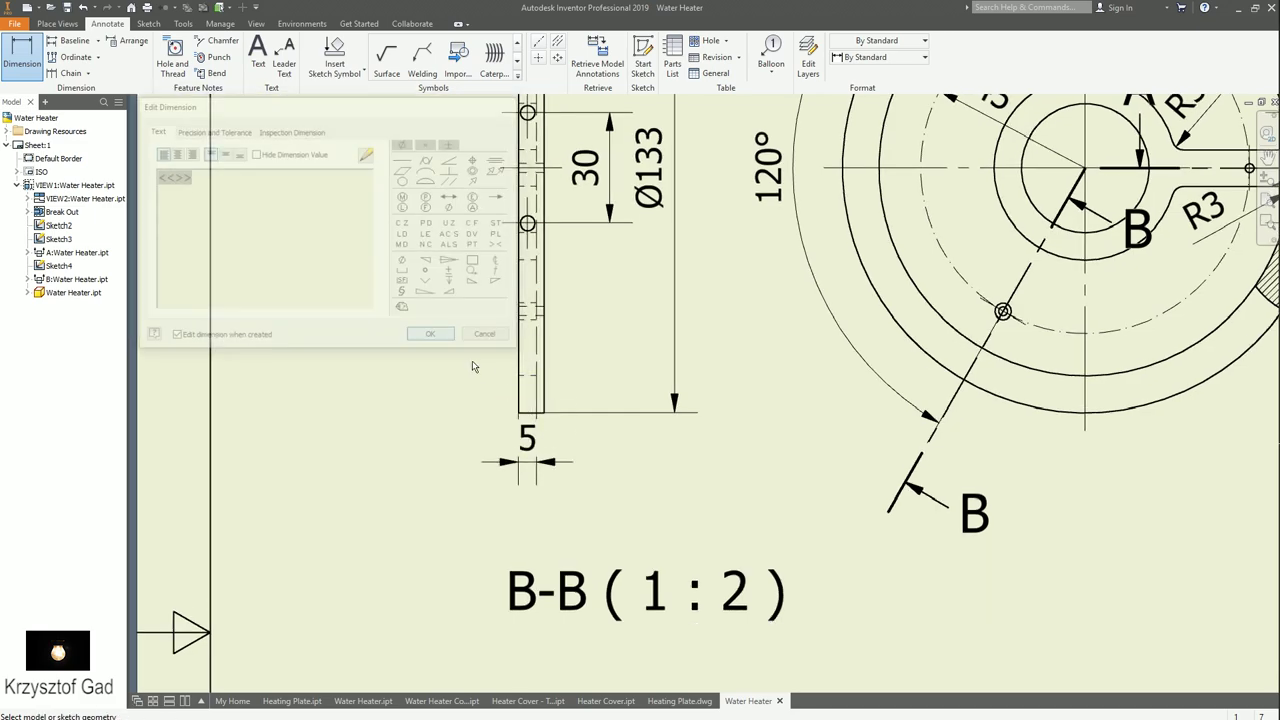
click(526, 415)
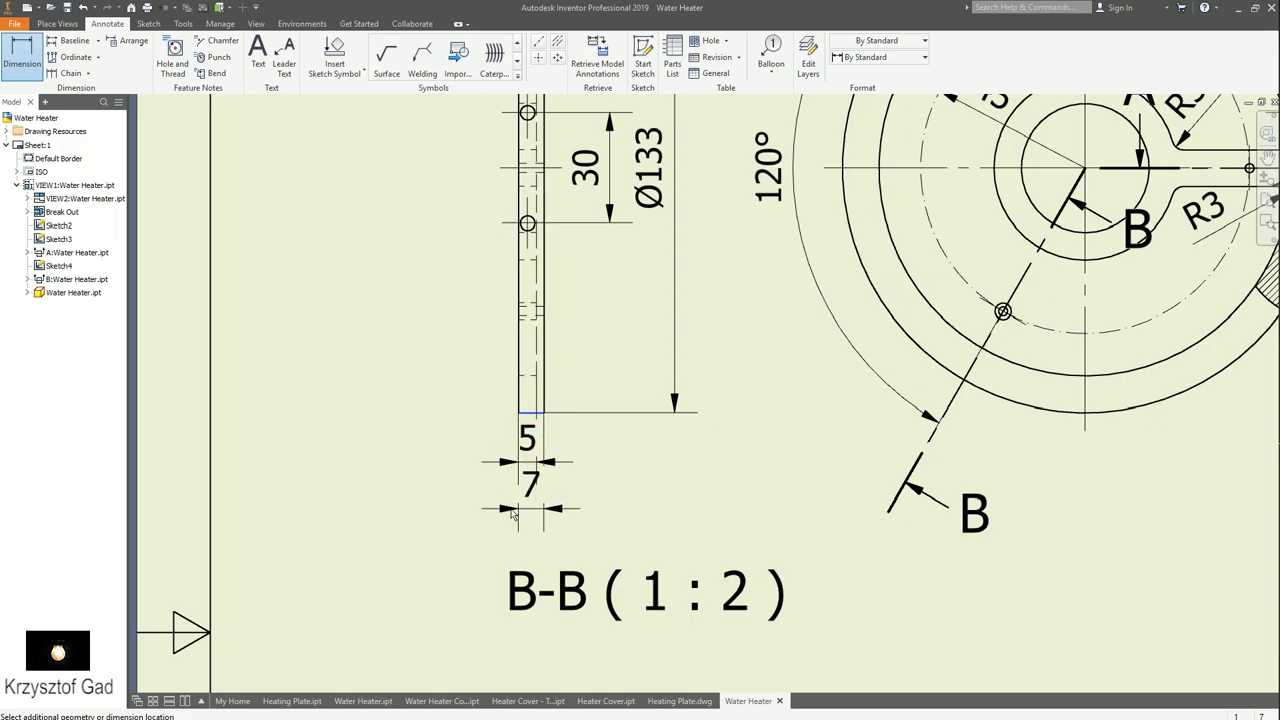
click(512, 513)
click(448, 340)
scroll(457, 286, up, 2)
- Add a 2,5 dimension from the part's left edge to the hole axis
scroll(513, 370, up, 2)
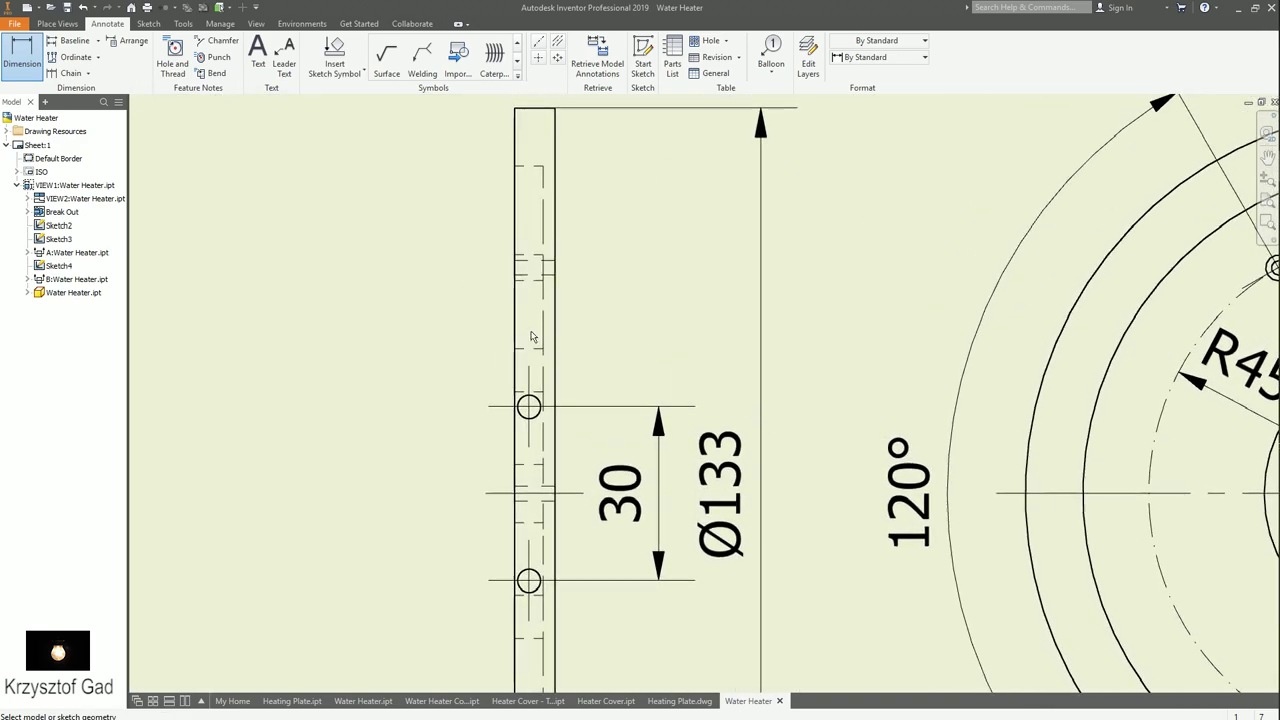
click(514, 368)
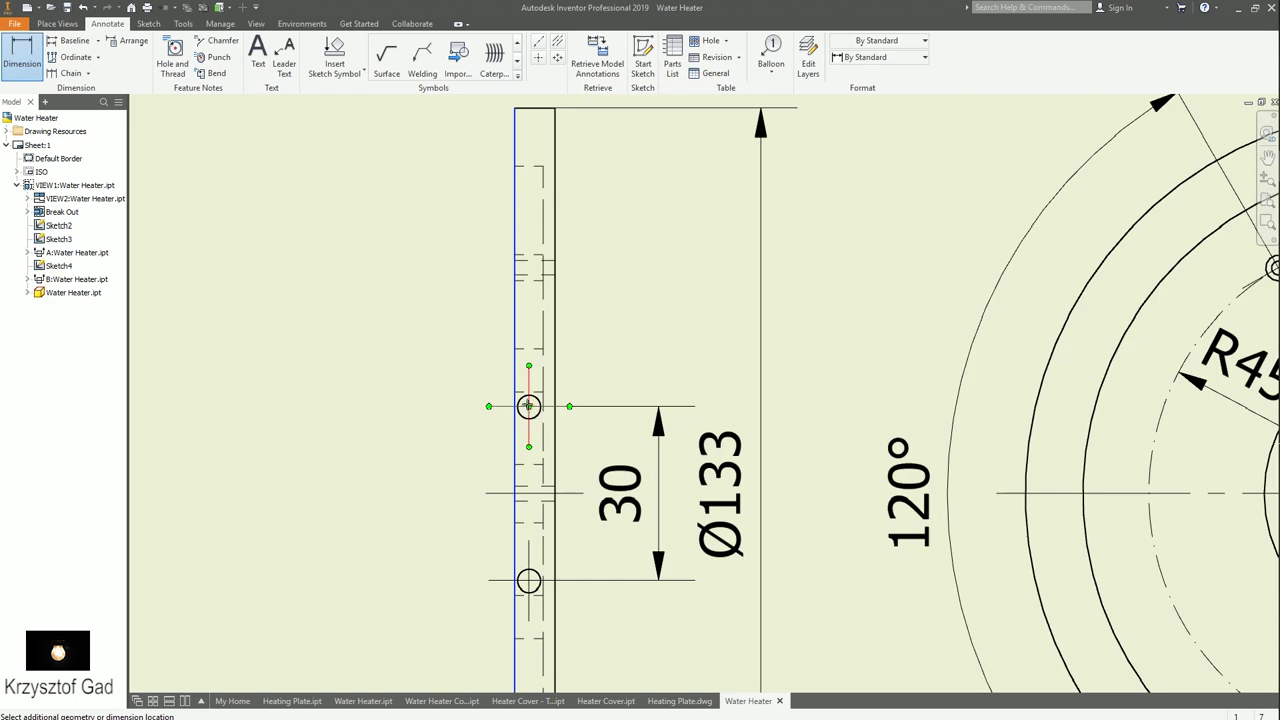
click(528, 405)
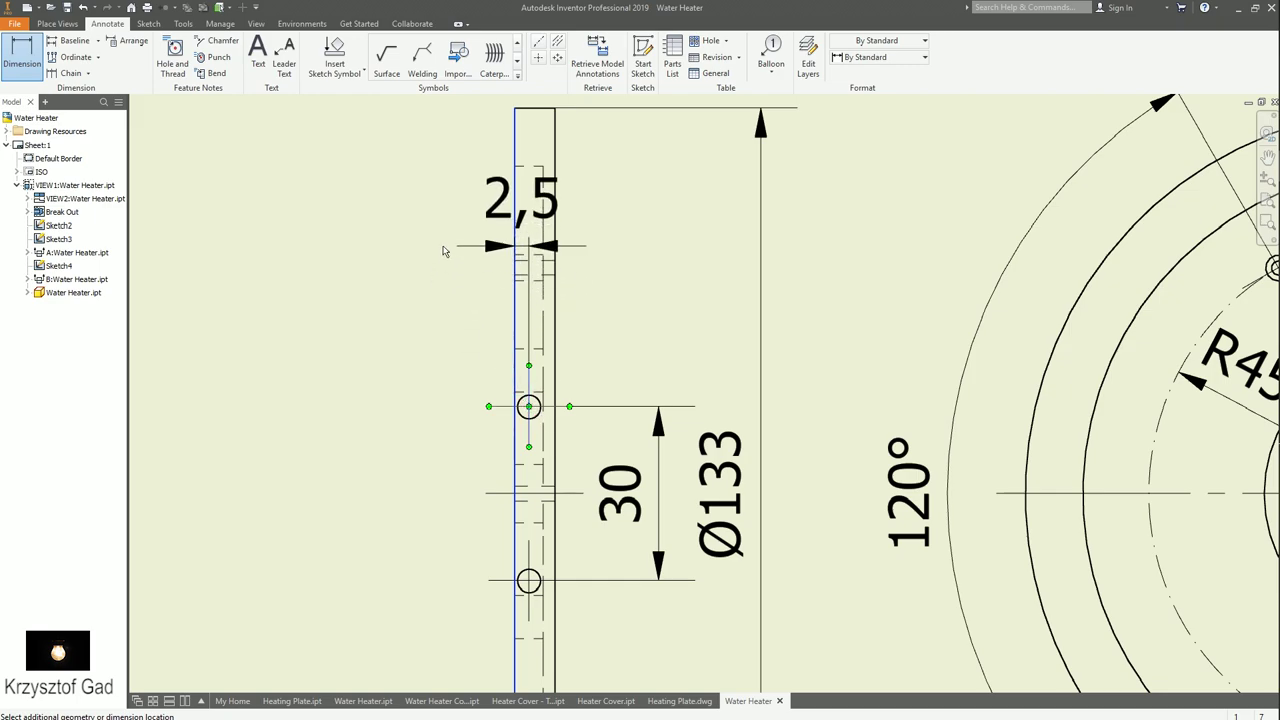
click(444, 263)
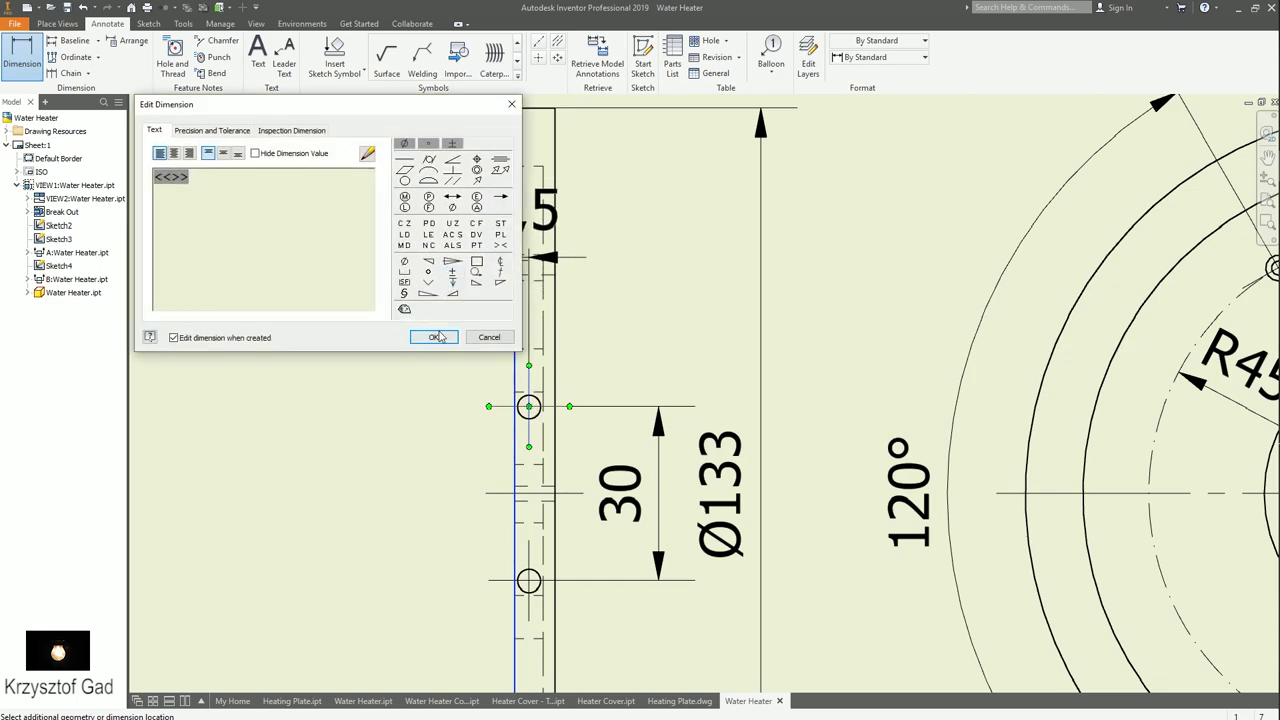
click(441, 338)
- Add Ø35 and Ø50 diameter dimensions to the left of the holes
scroll(494, 371, down, 1)
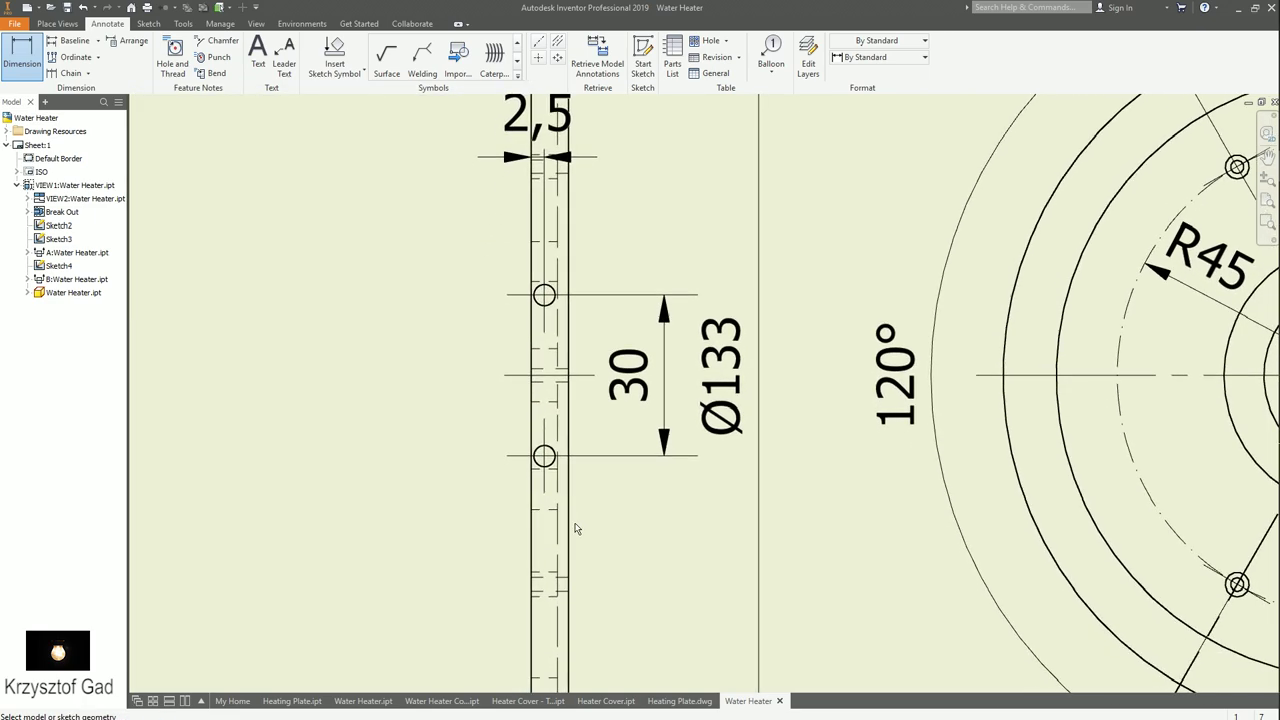
click(532, 474)
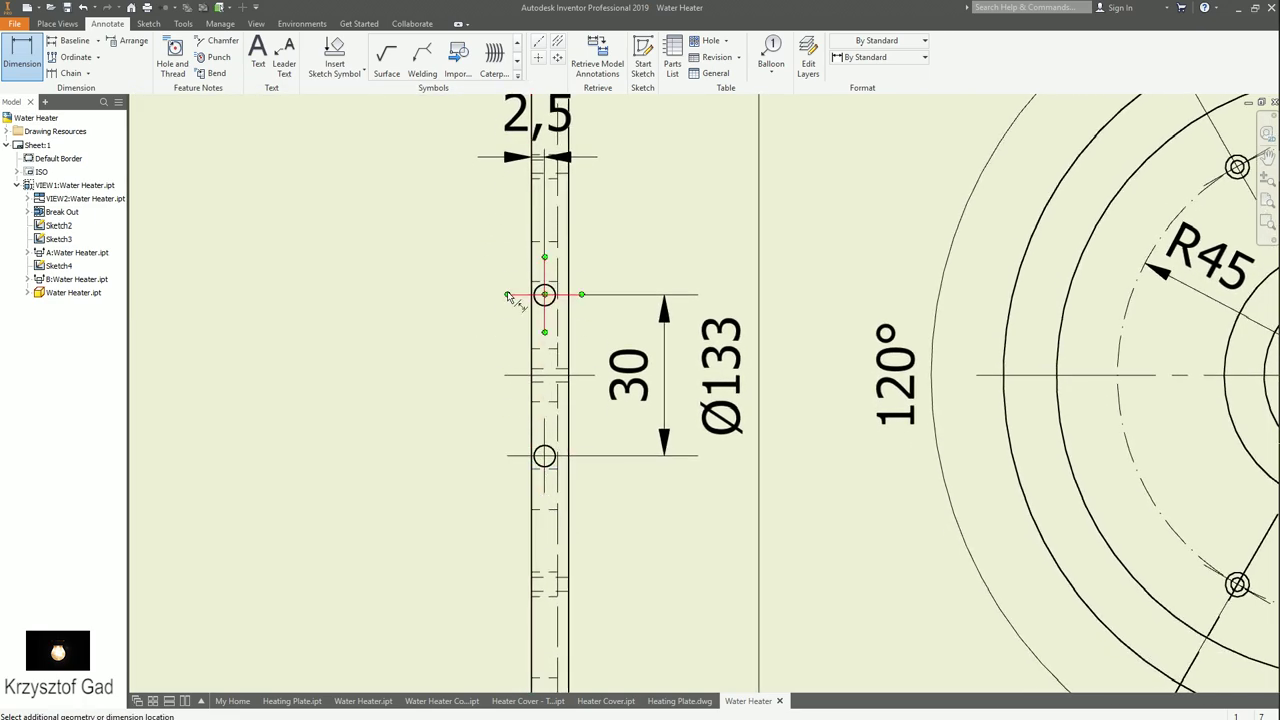
click(543, 293)
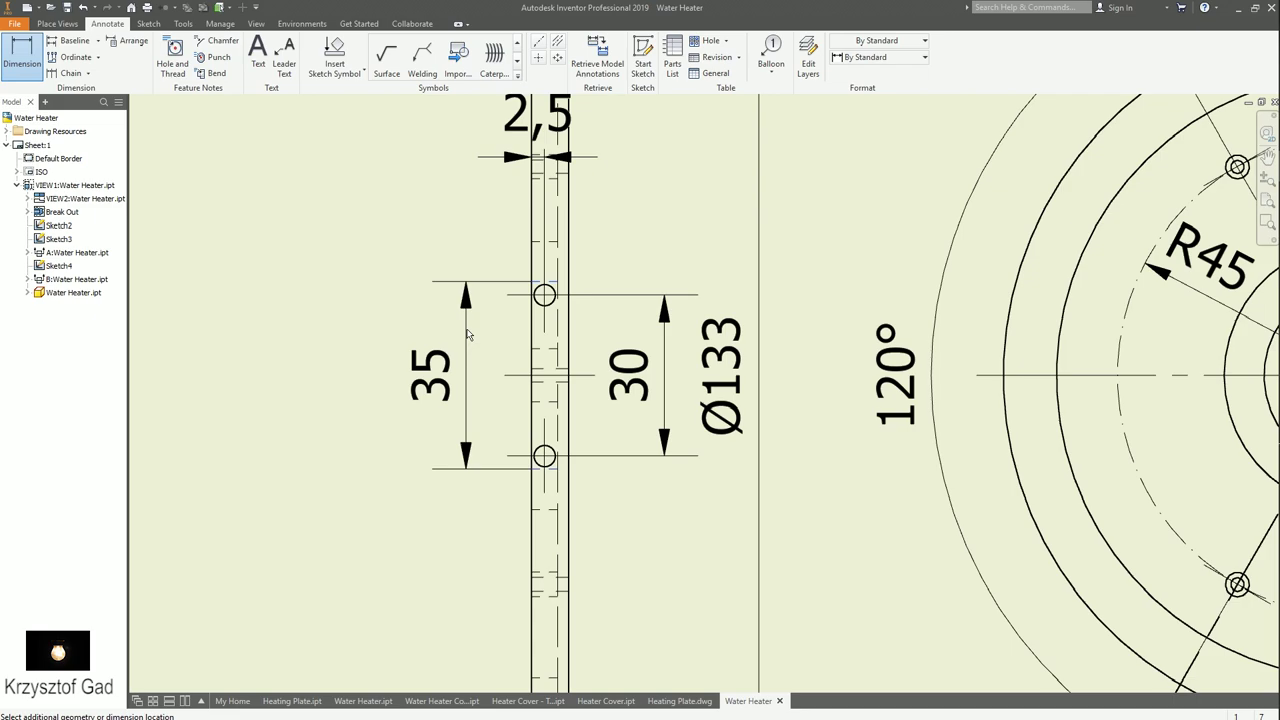
click(466, 334)
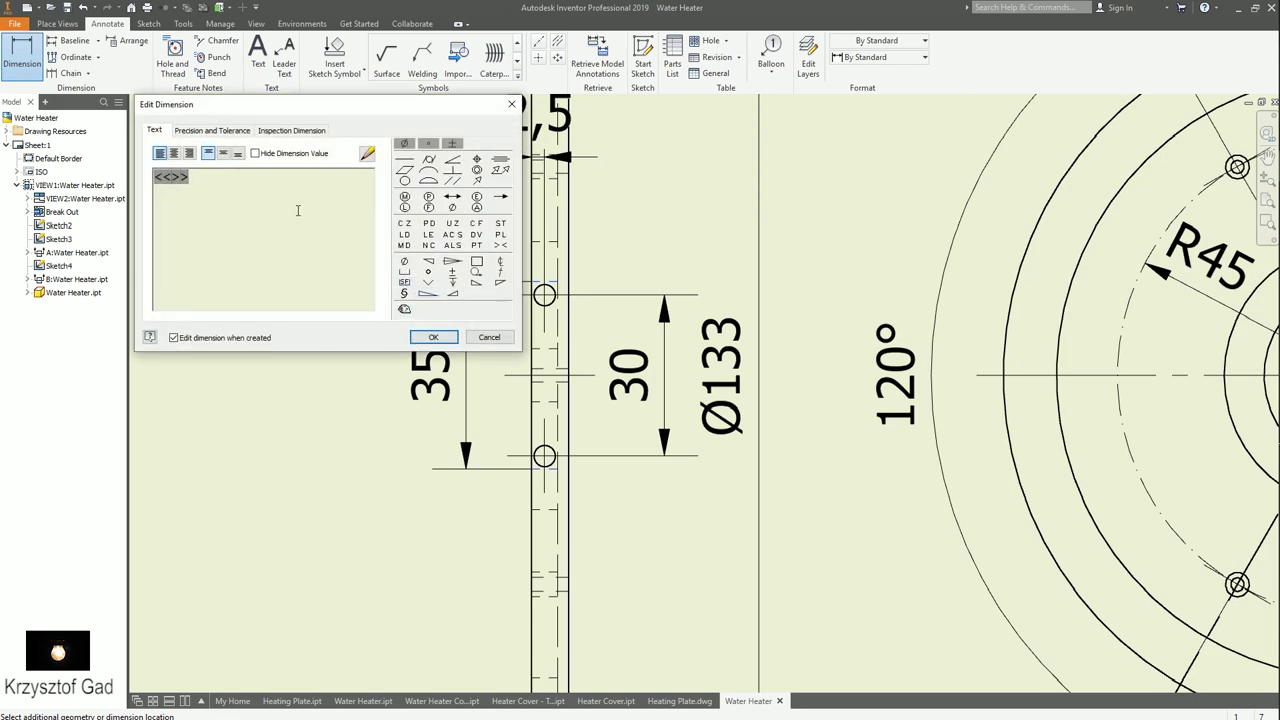
click(406, 144)
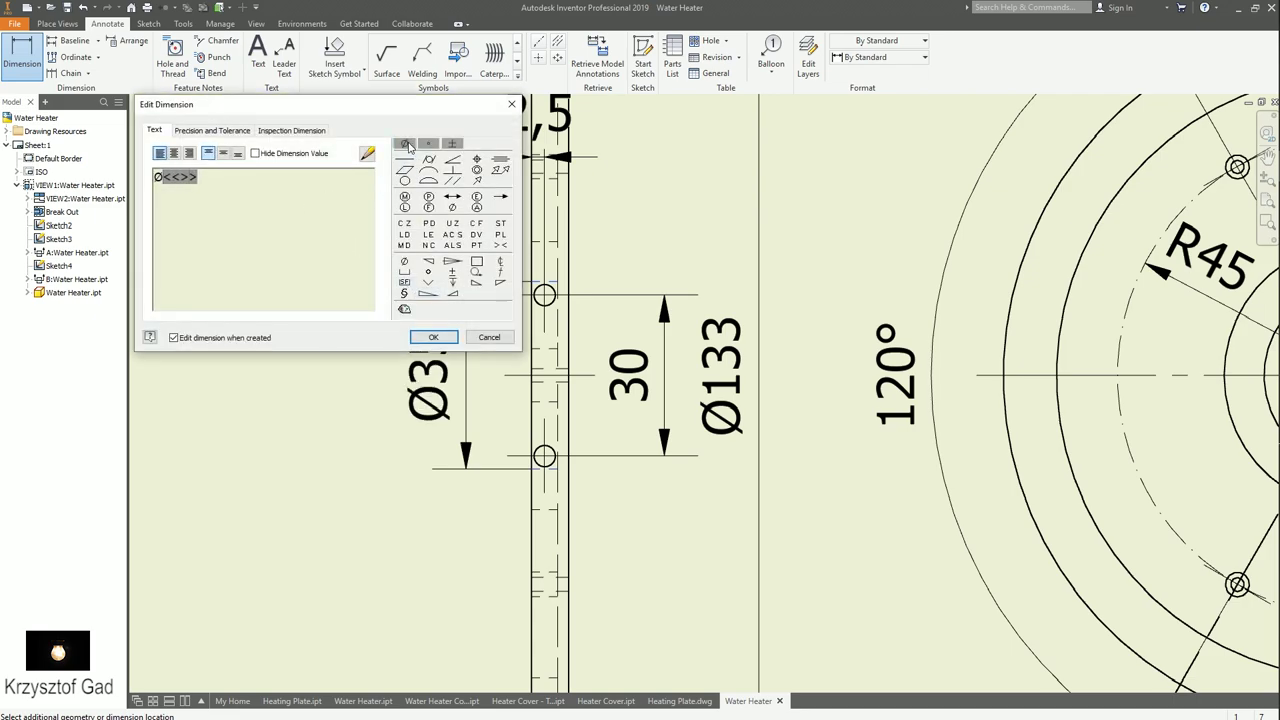
click(434, 338)
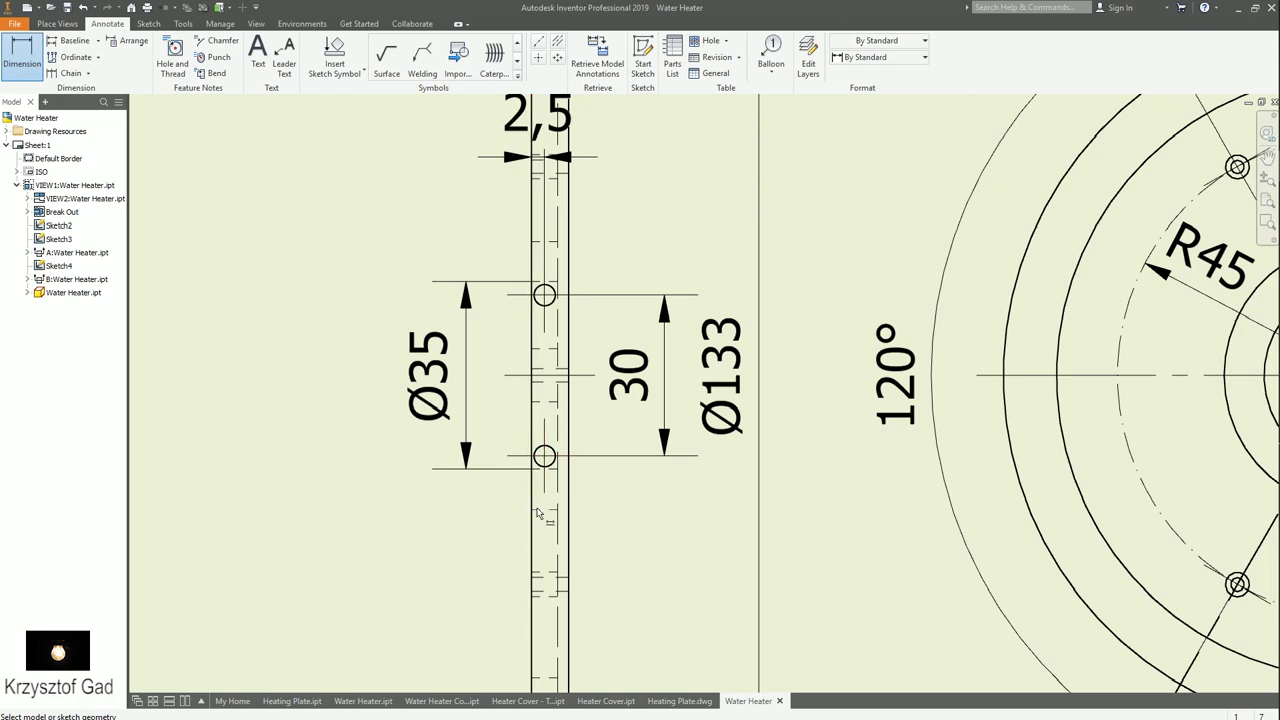
click(533, 330)
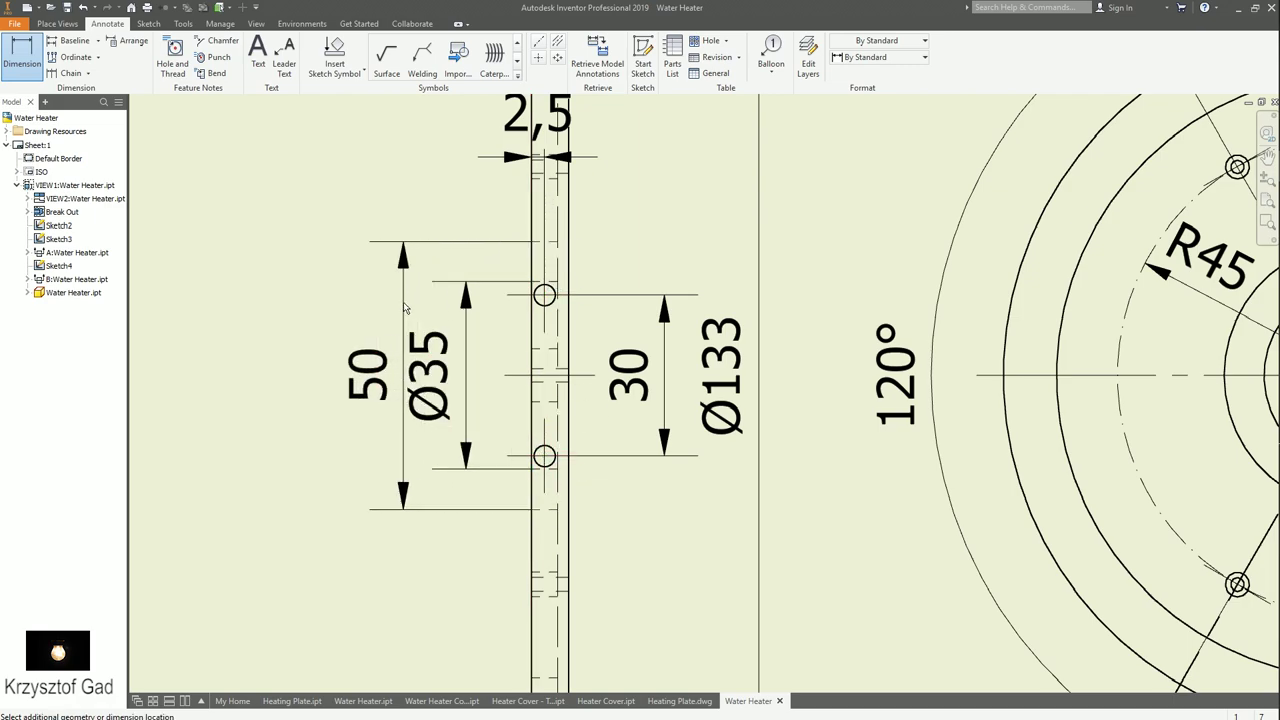
click(394, 300)
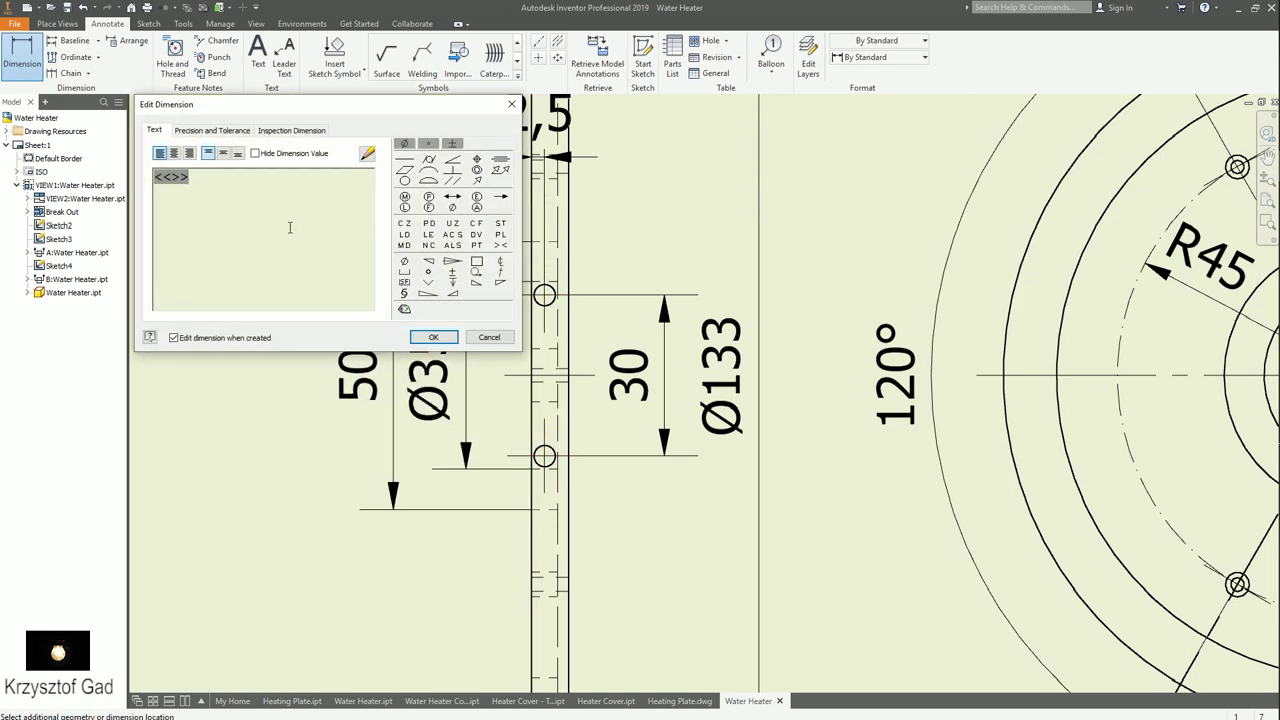
click(404, 144)
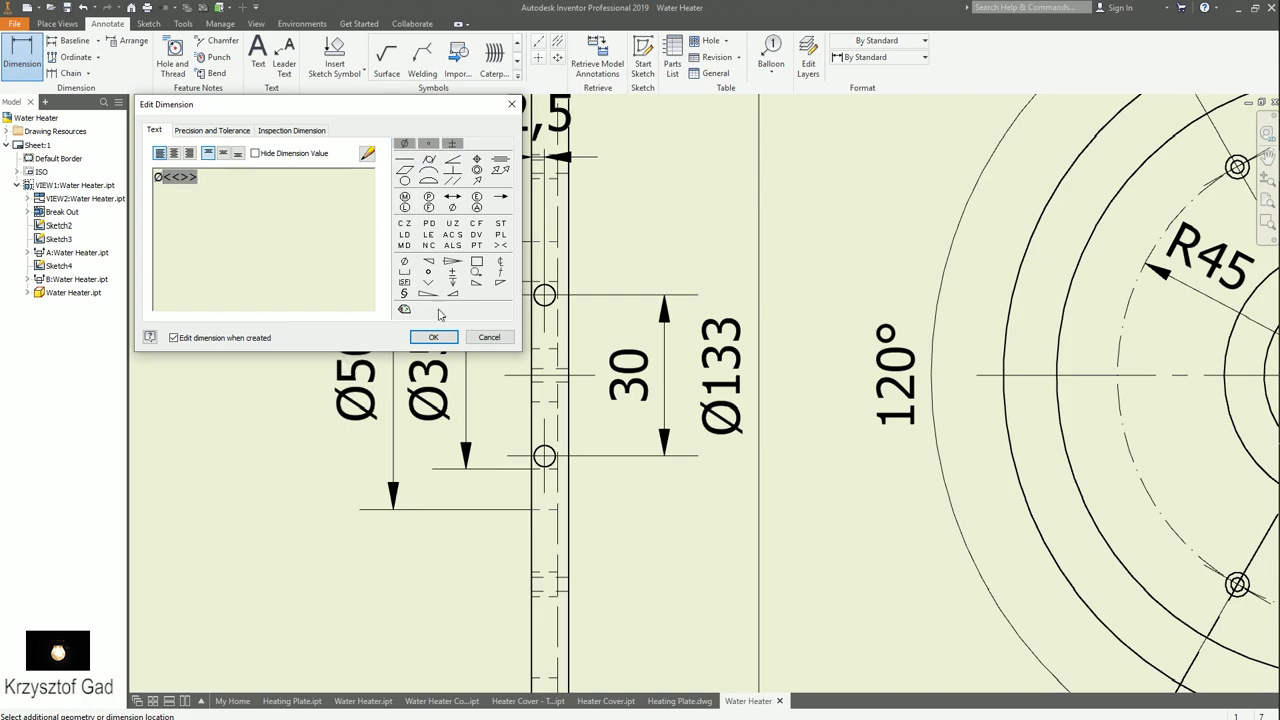
click(434, 338)
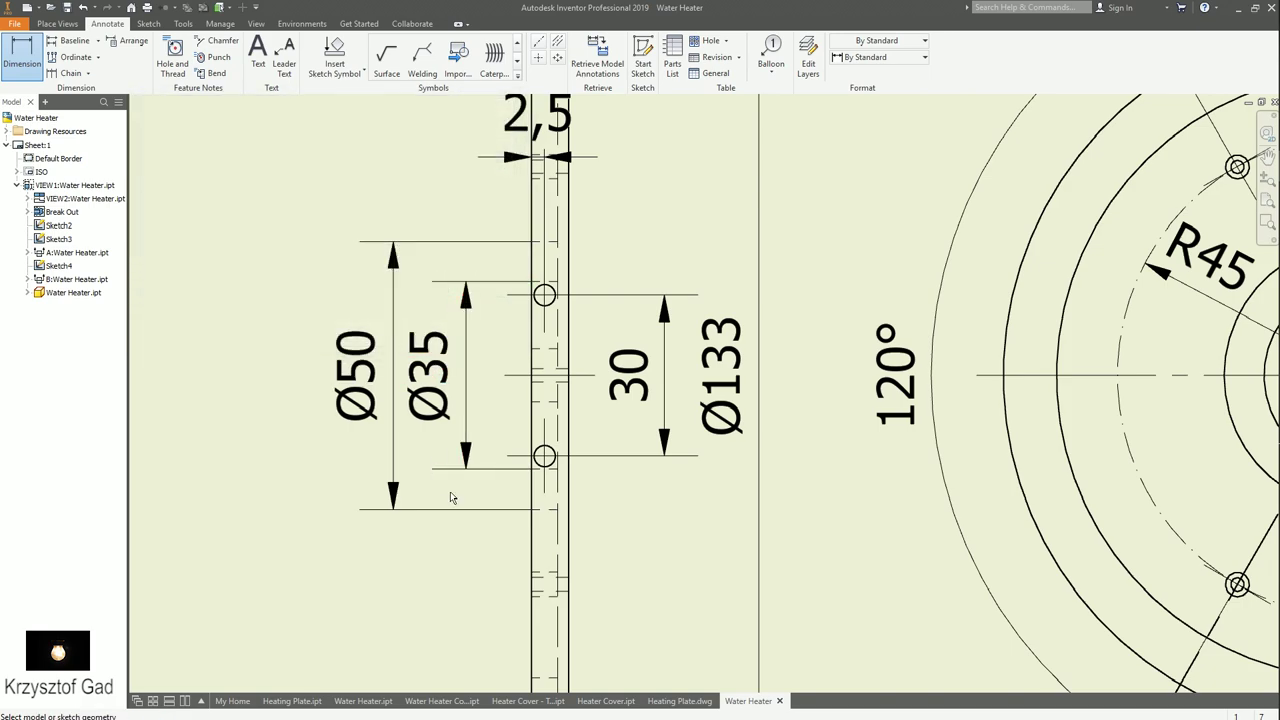
- Dimension the part's full height as 113, then edit it to Ø113
click(533, 682)
scroll(538, 222, down, 2)
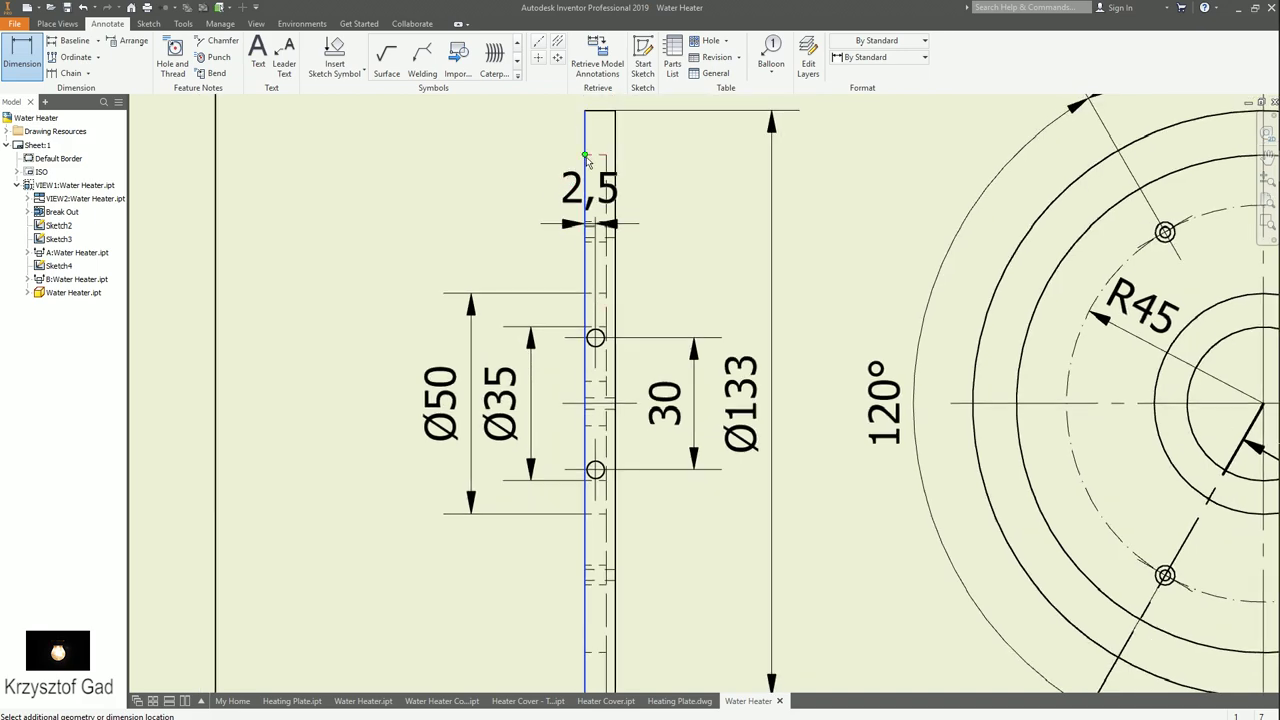
click(585, 155)
click(411, 285)
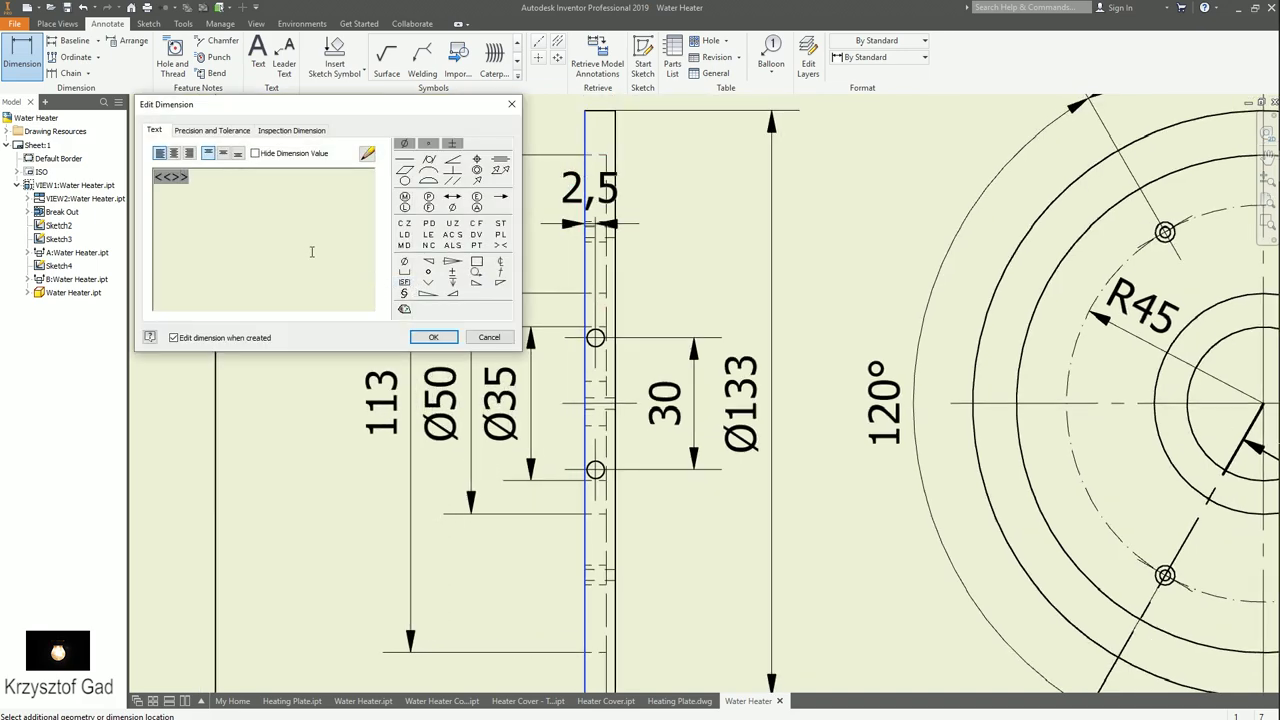
click(451, 340)
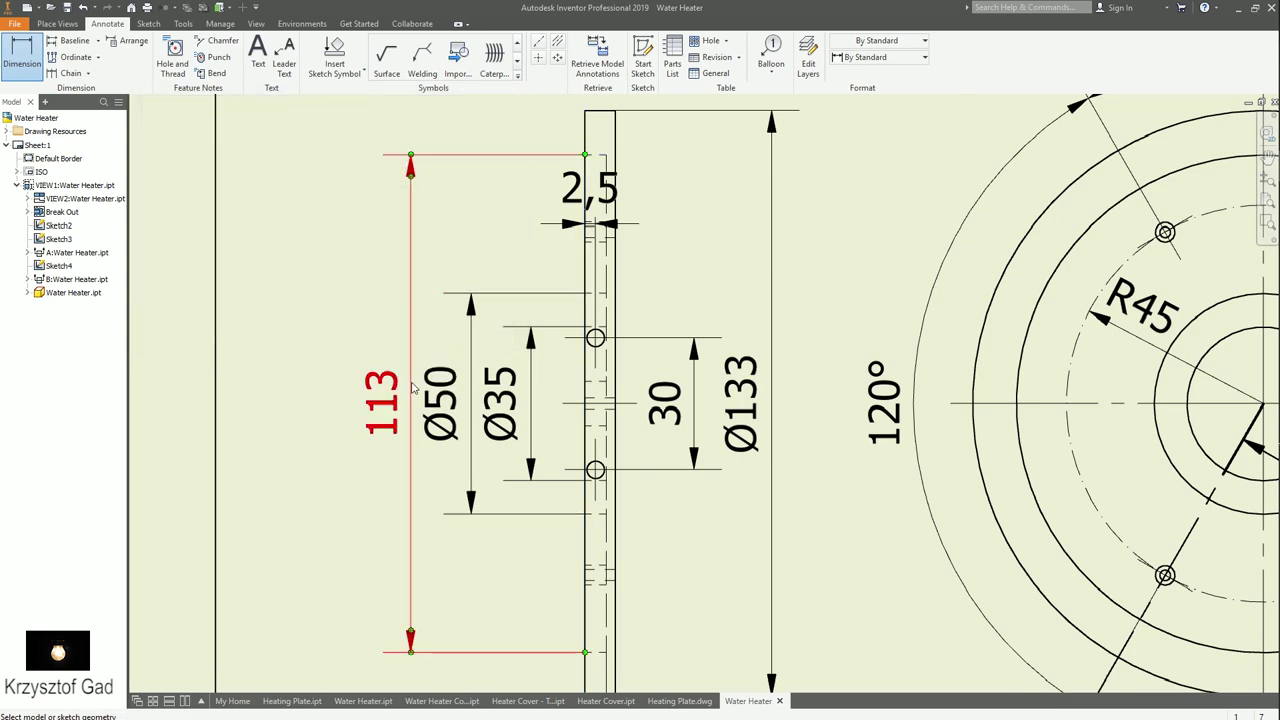
double_click(412, 390)
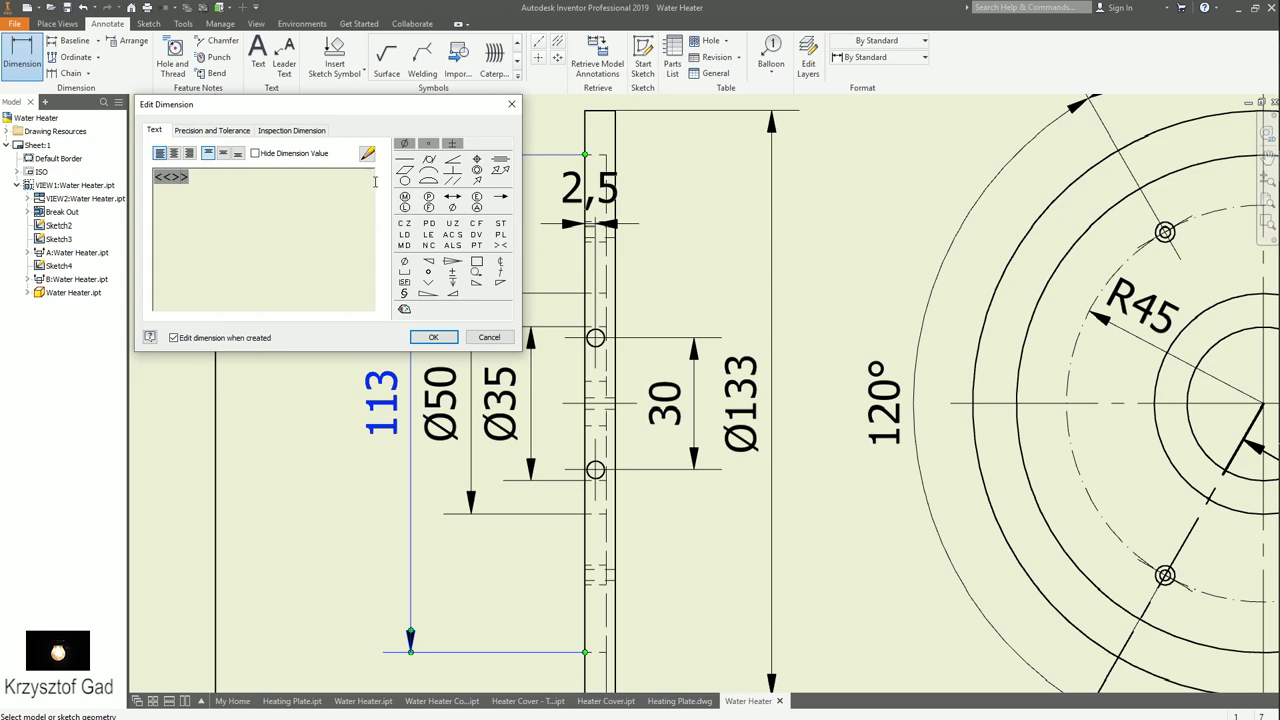
click(404, 143)
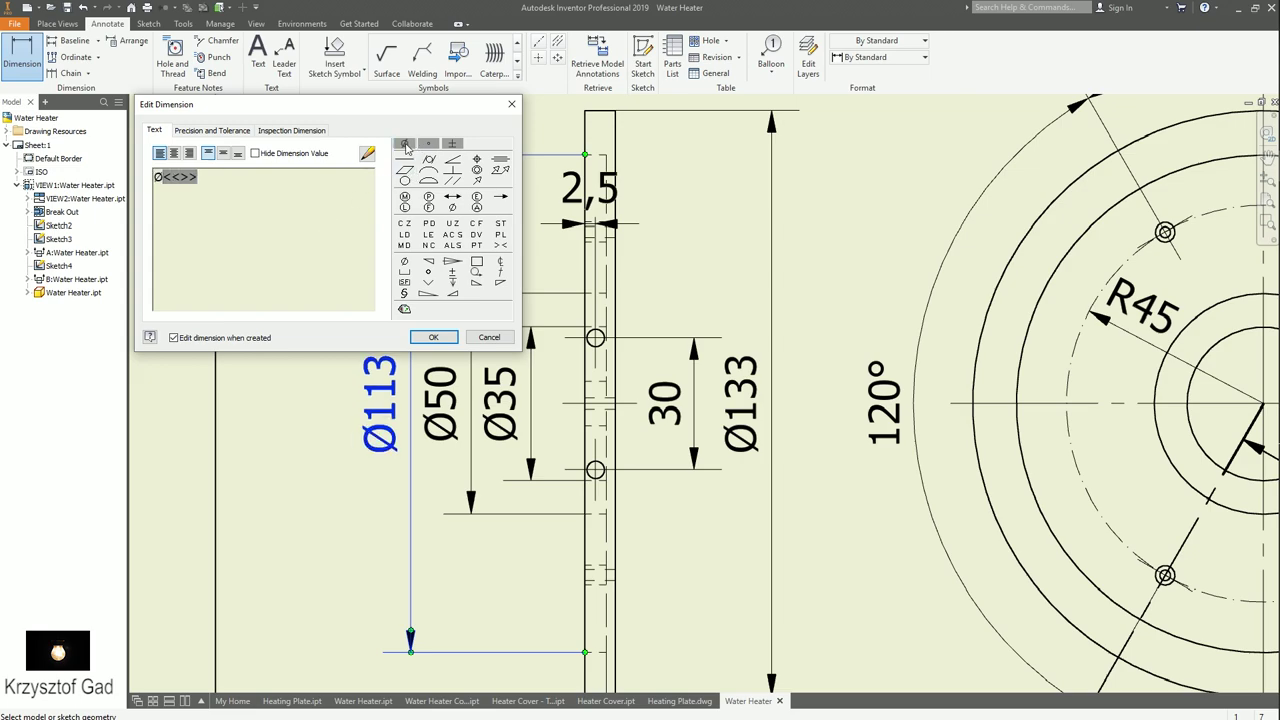
click(433, 338)
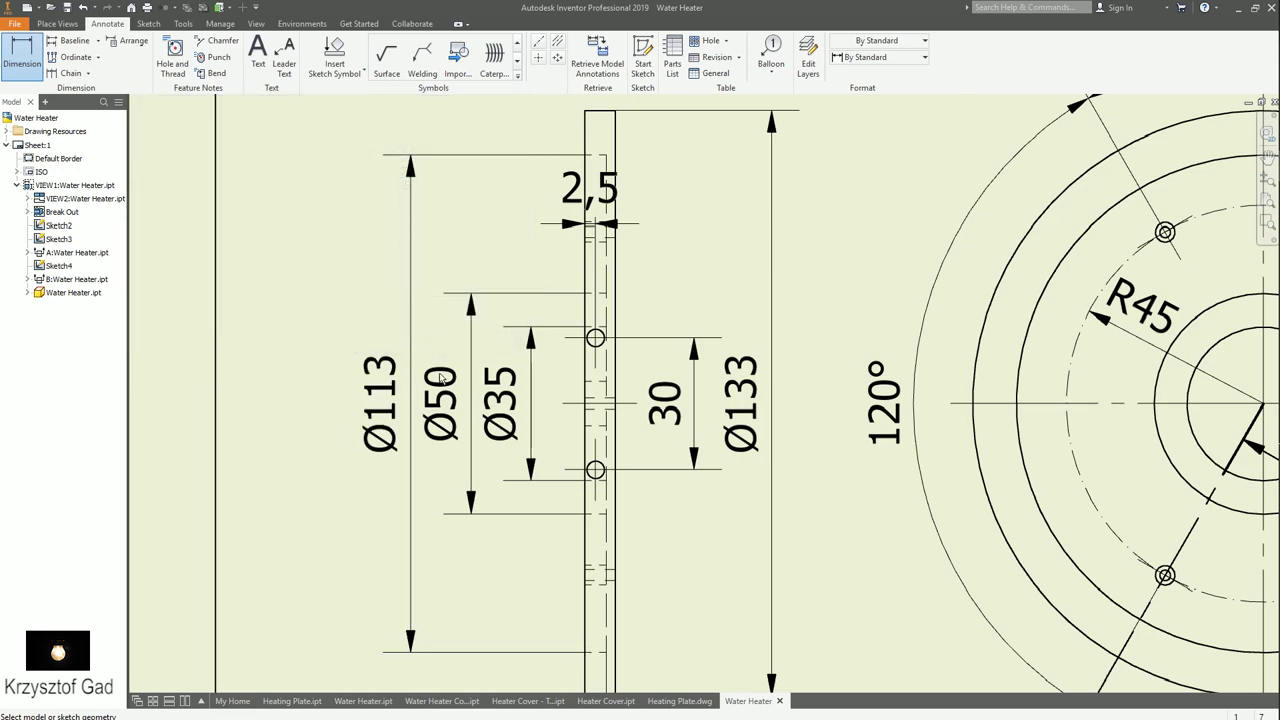
- Set Ø113's upper arrowhead to None and hide its upper extension line
right_click(411, 465)
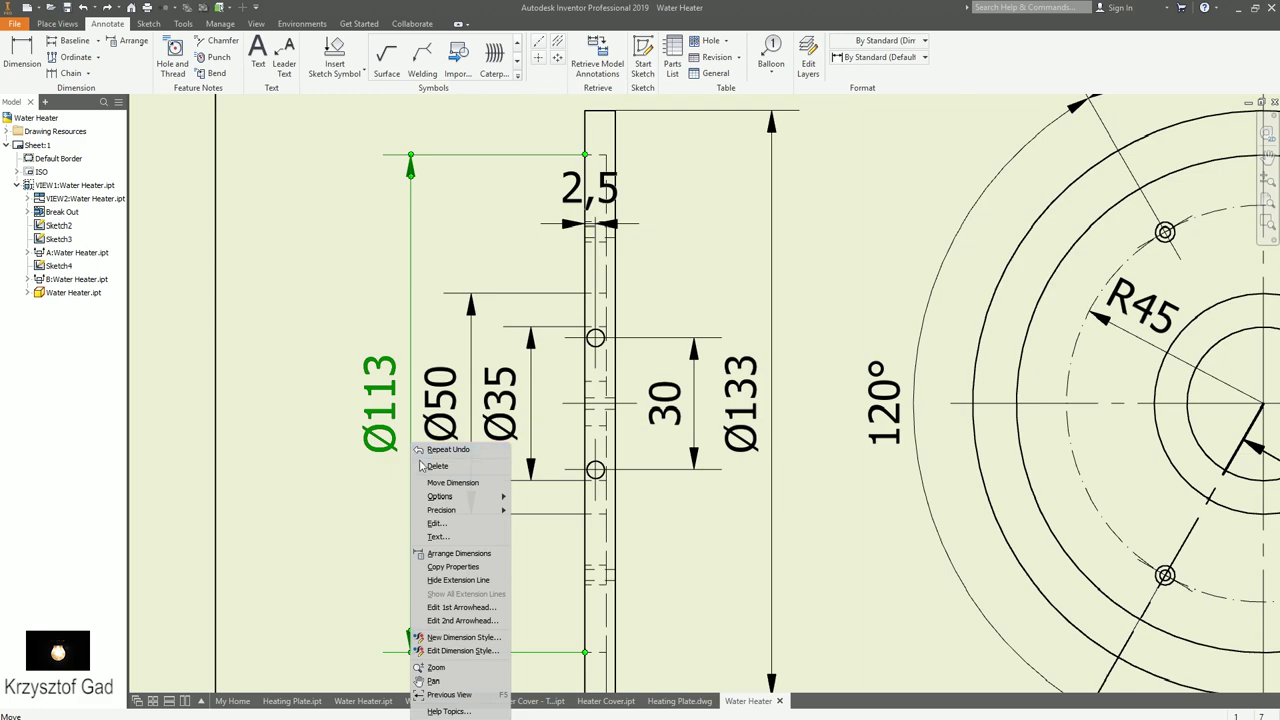
click(493, 622)
click(543, 649)
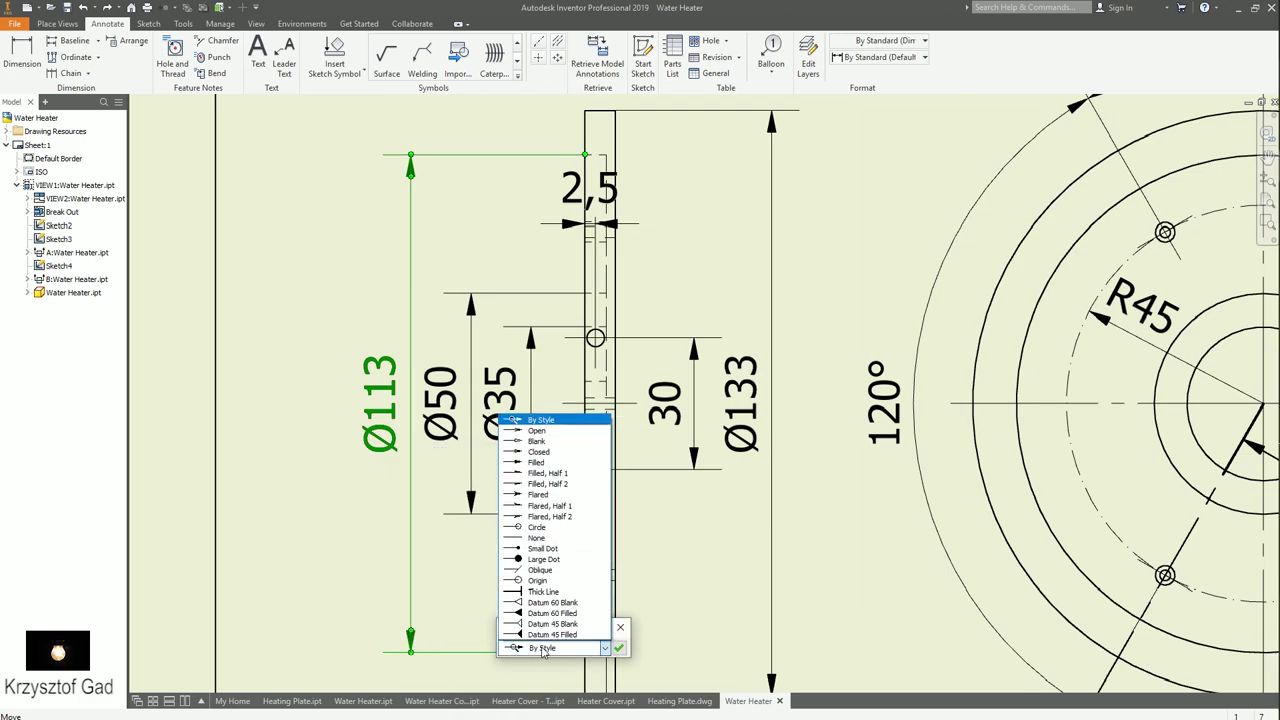
click(550, 546)
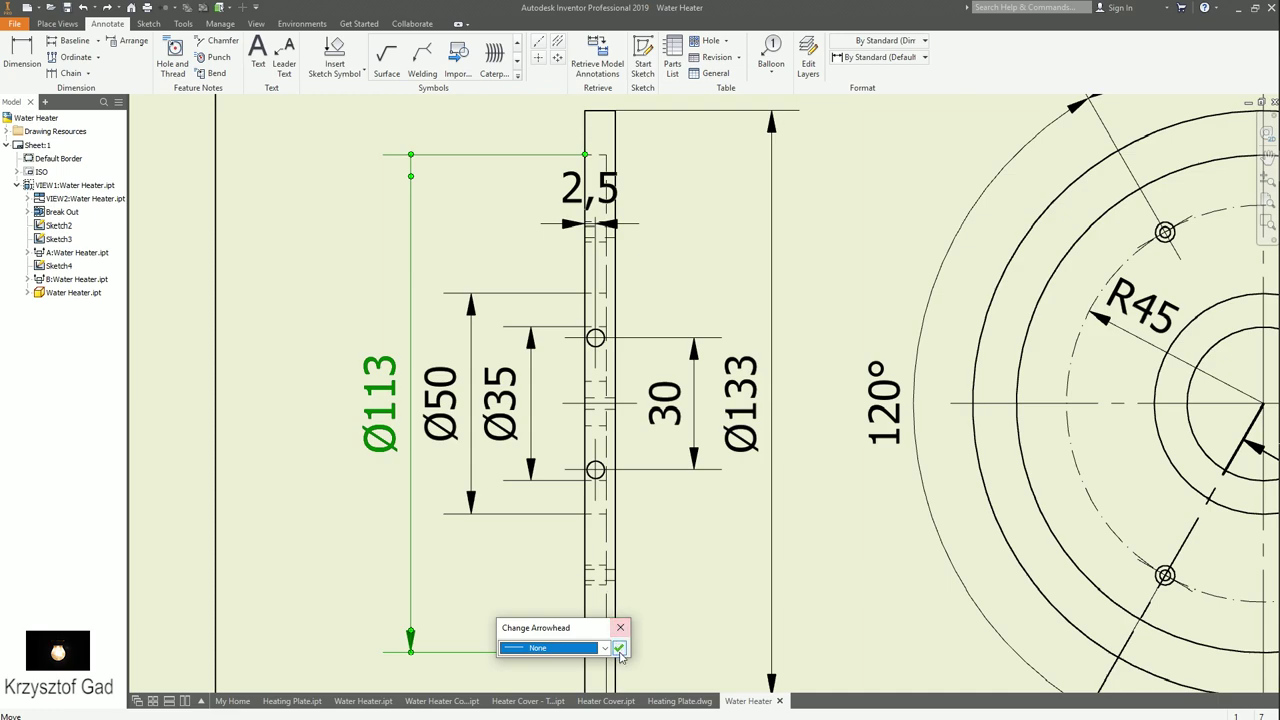
click(618, 648)
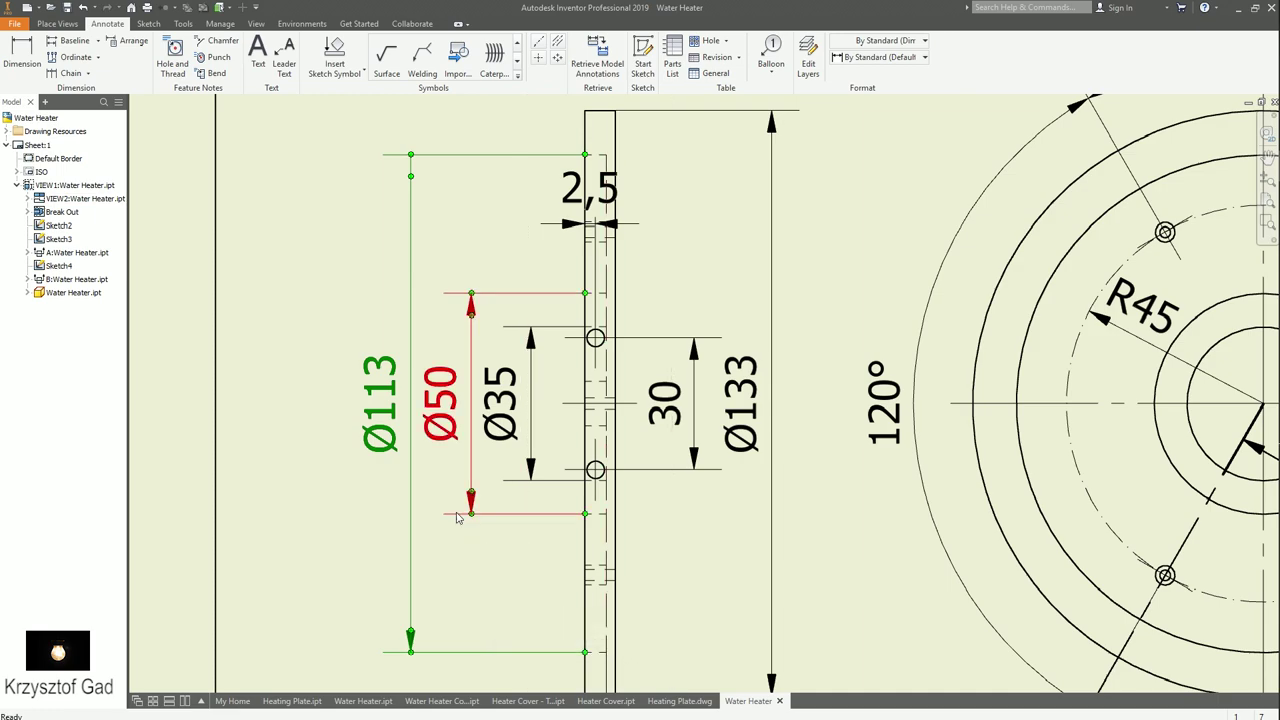
right_click(449, 158)
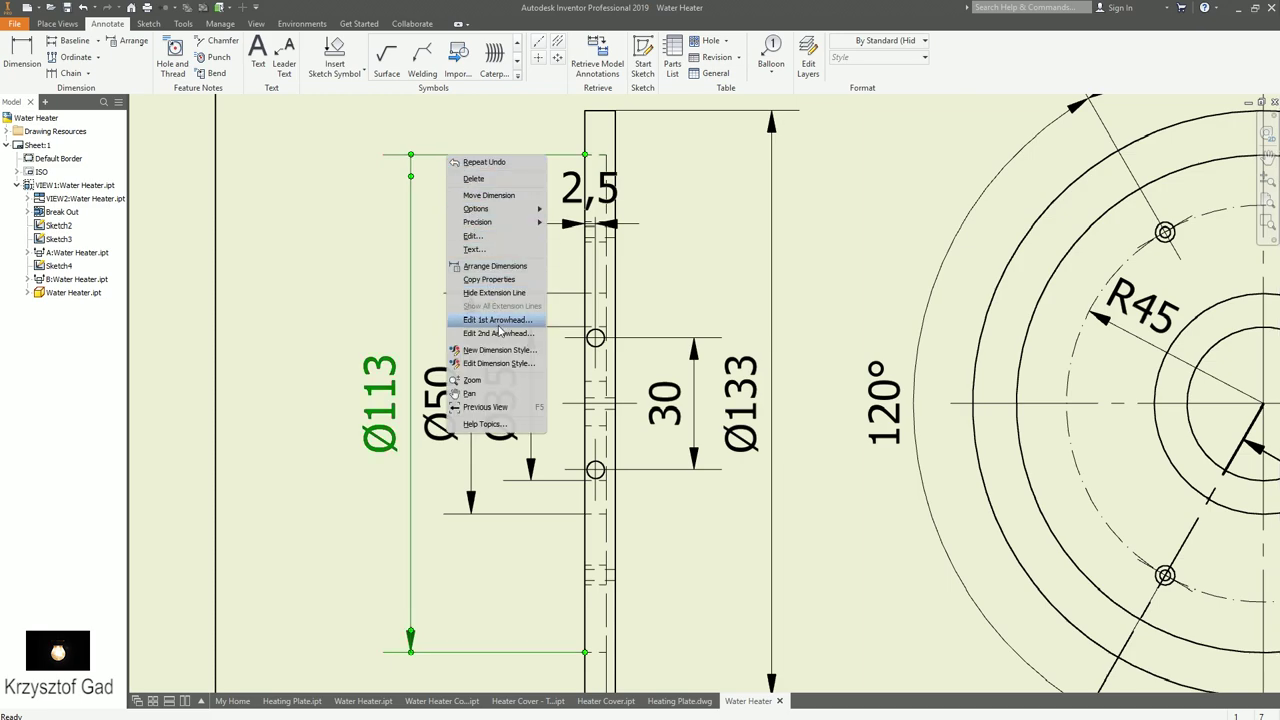
click(500, 292)
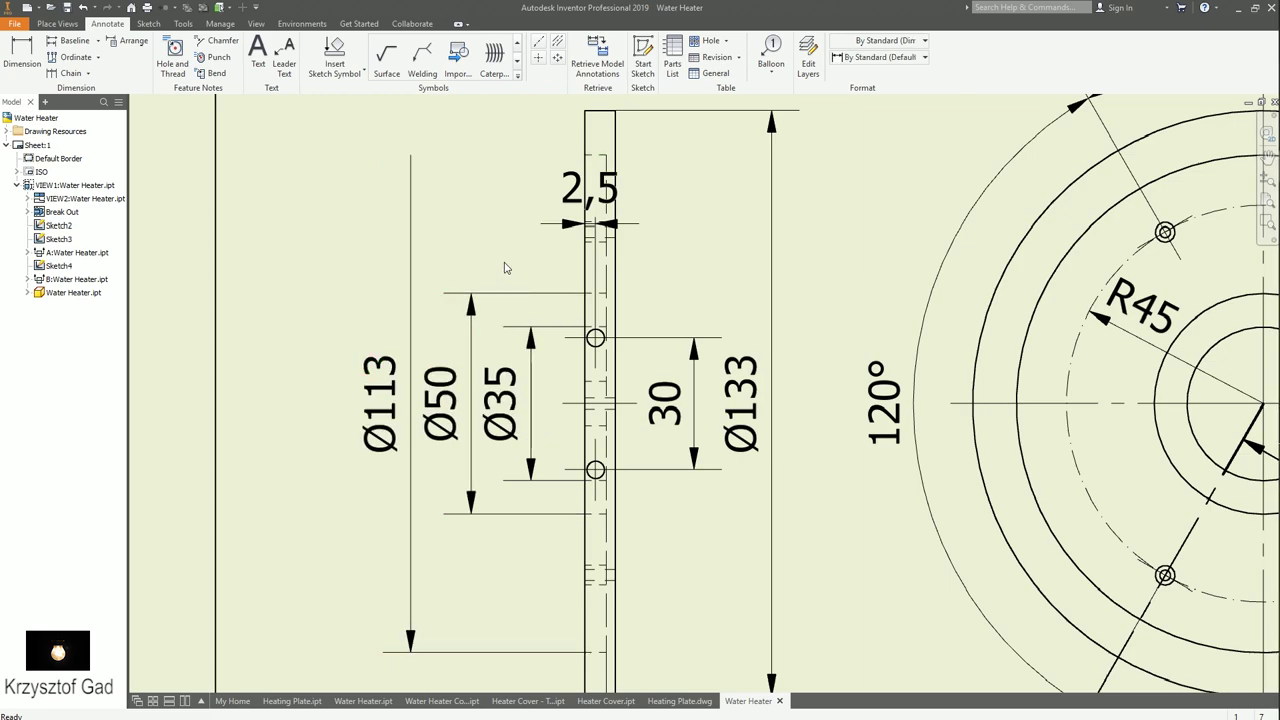
- Change Ø50's upper arrowhead style and hide its upper extension line
right_click(477, 510)
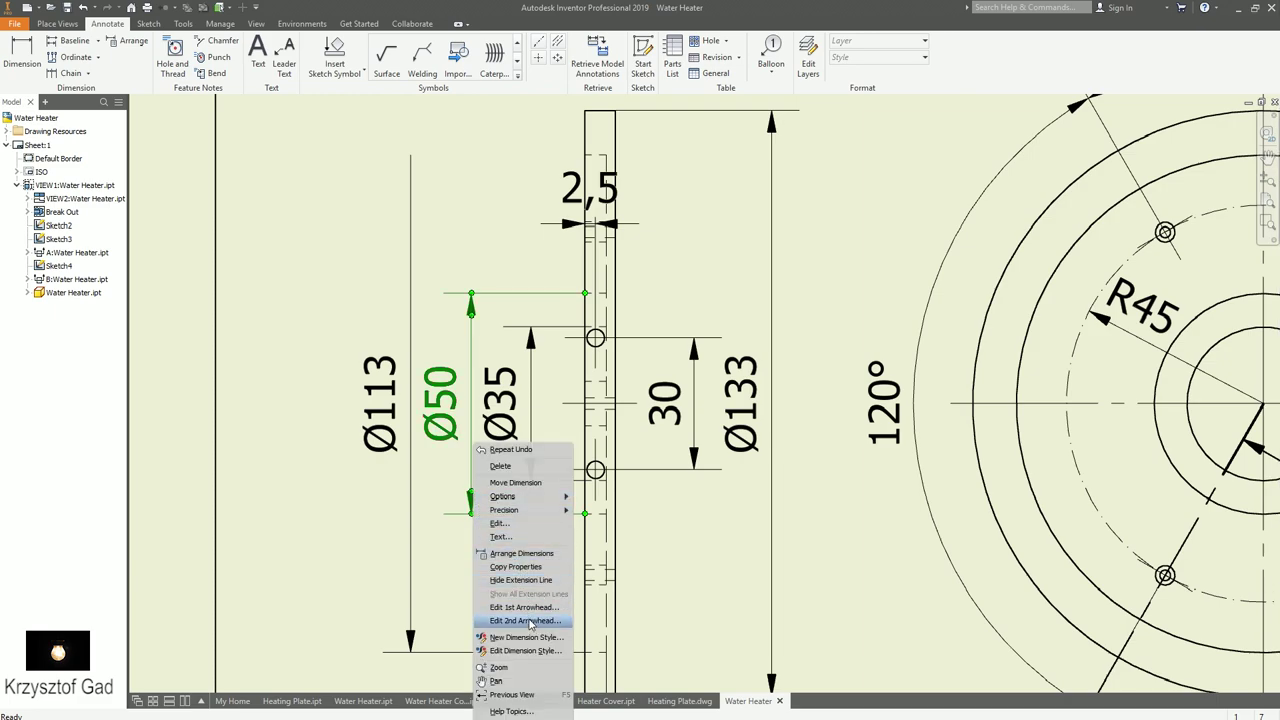
click(530, 621)
click(618, 650)
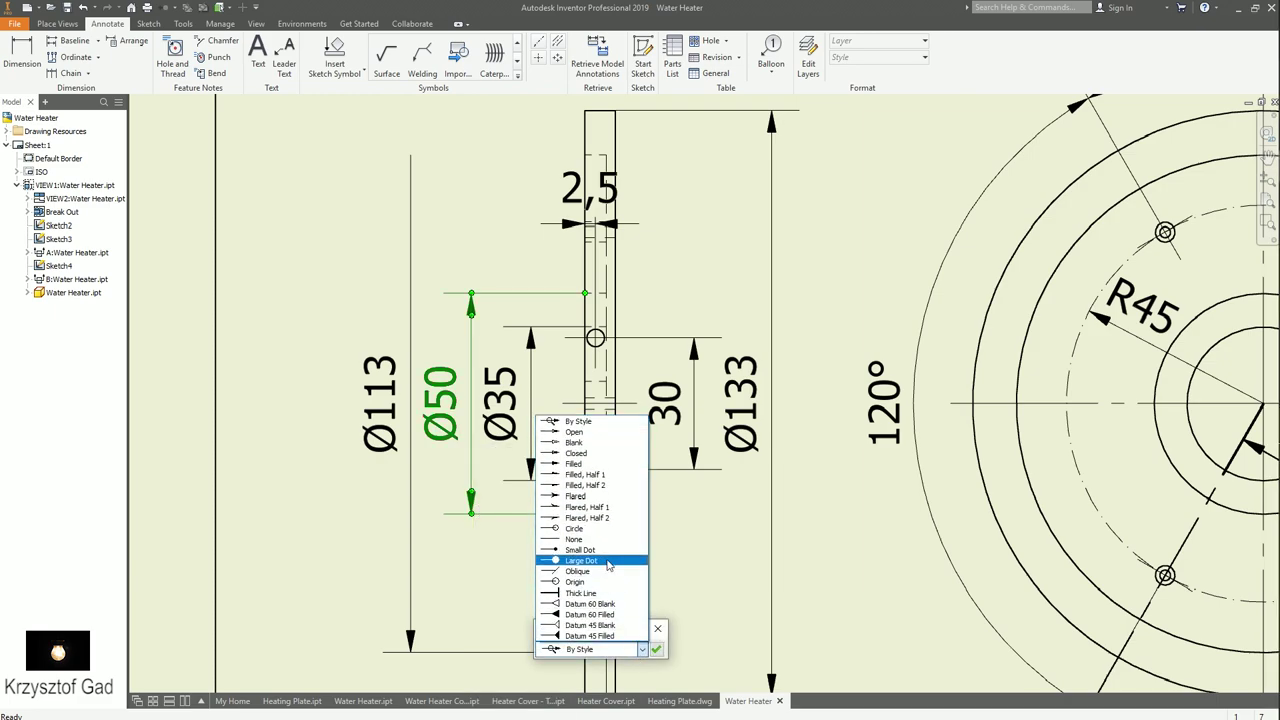
click(608, 561)
click(656, 649)
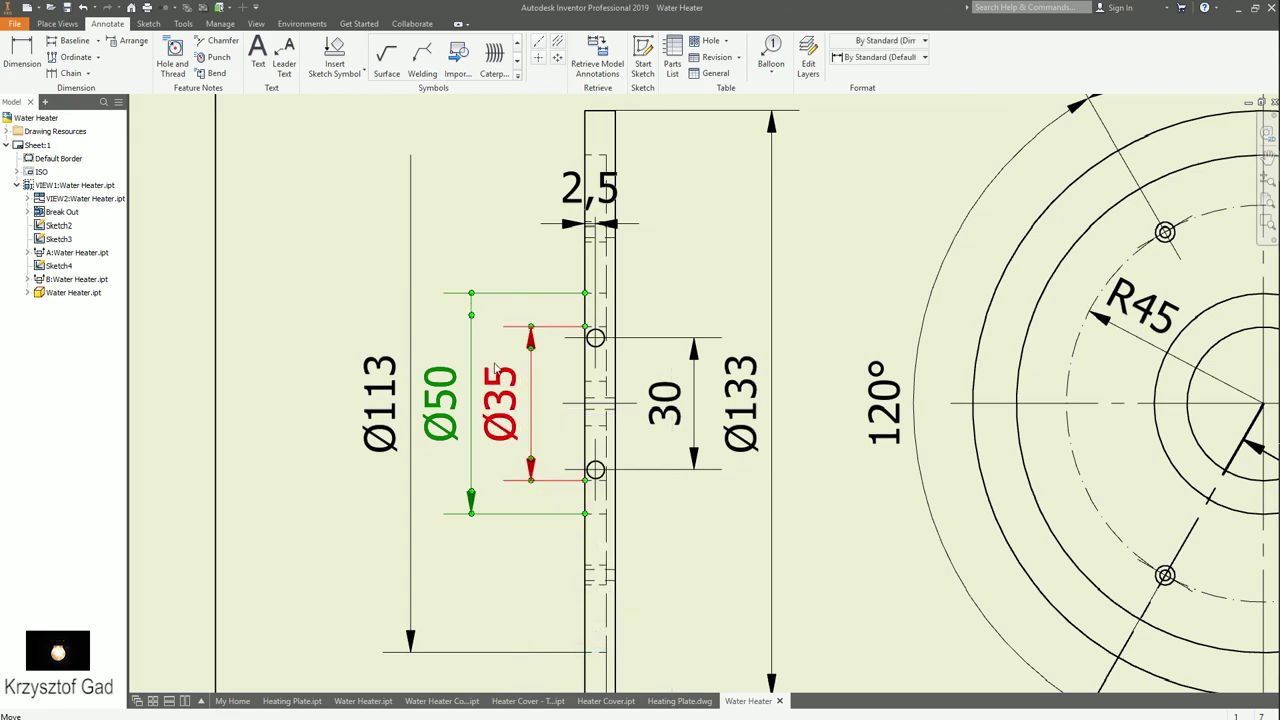
right_click(487, 292)
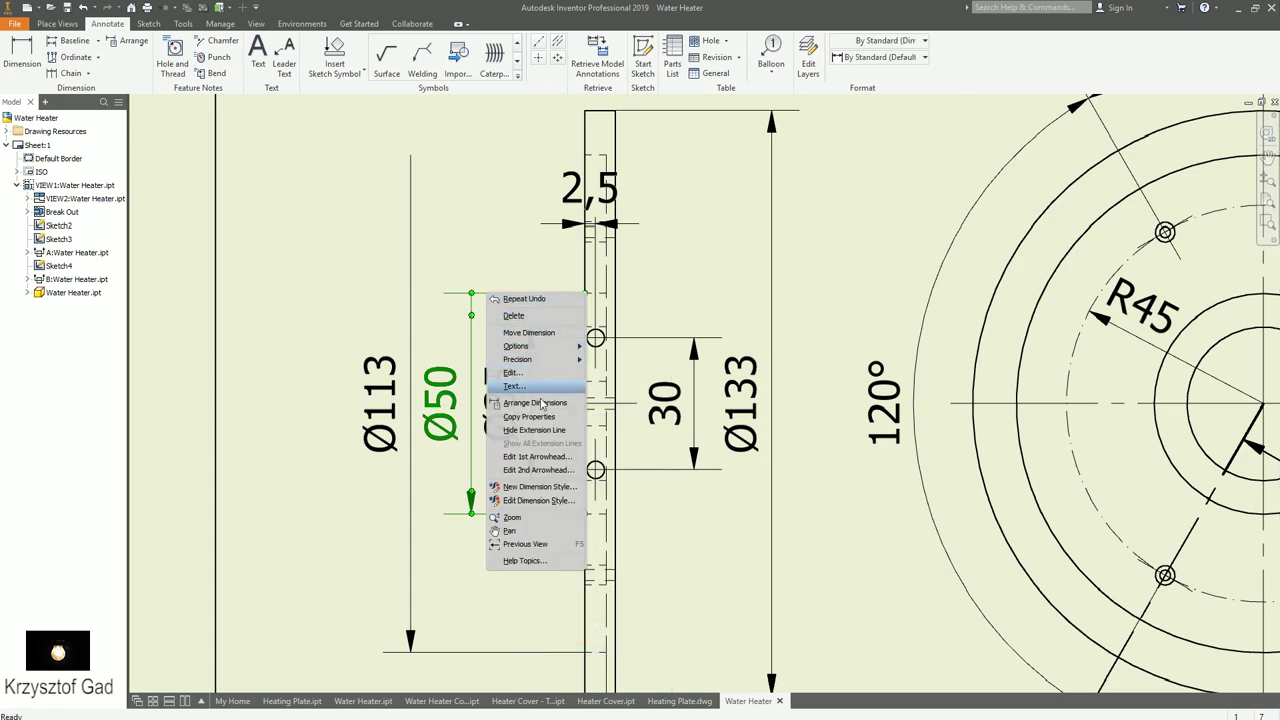
click(541, 403)
- Hide Ø35's upper extension line and set its upper arrowhead to None
click(549, 333)
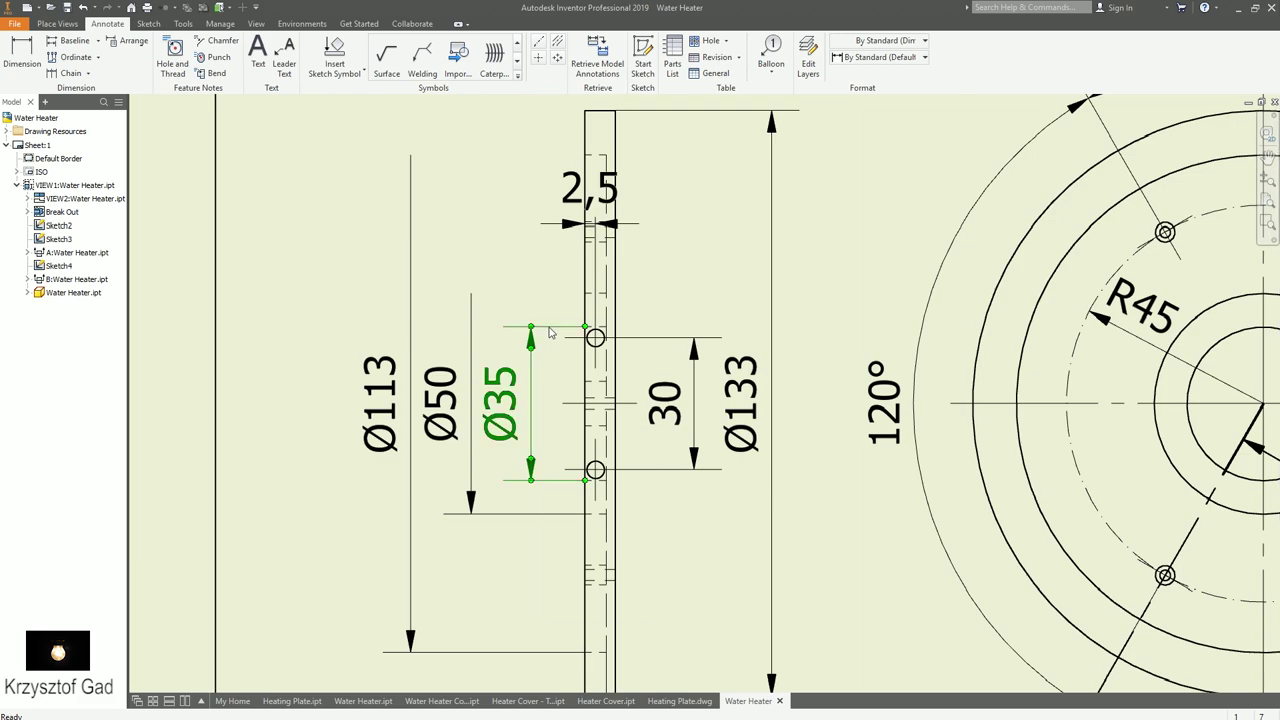
right_click(549, 333)
click(580, 481)
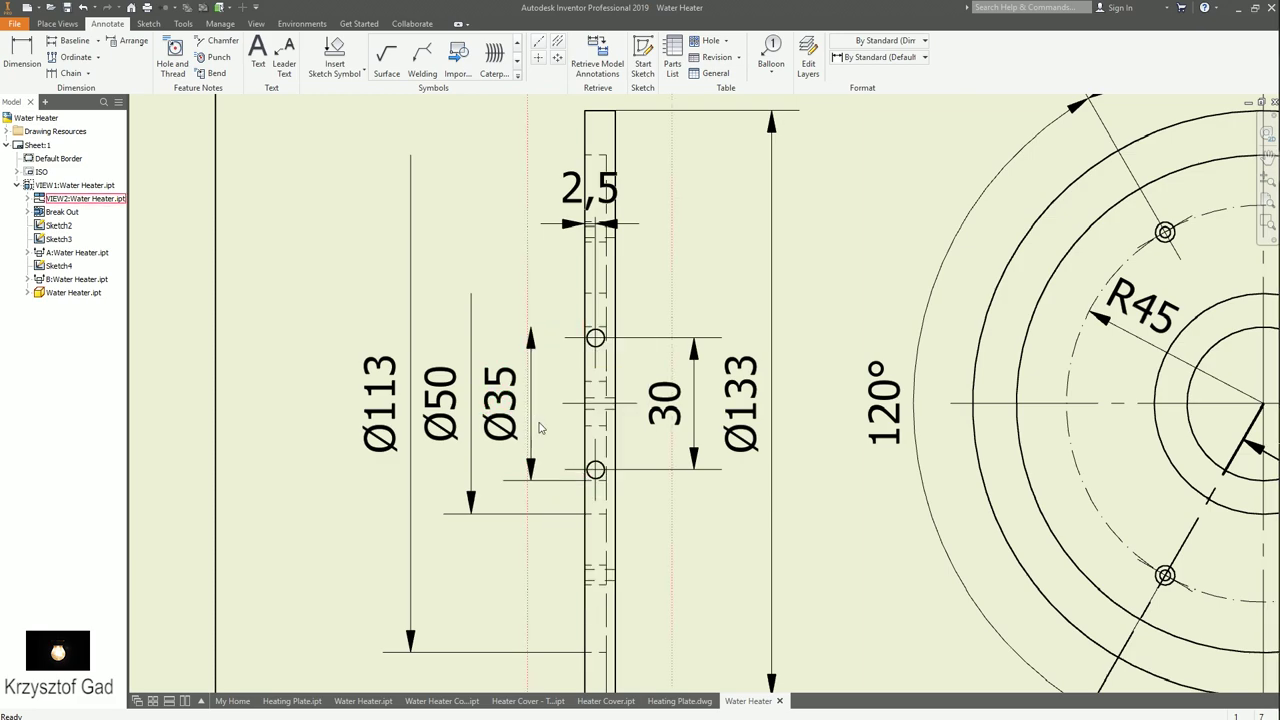
right_click(531, 342)
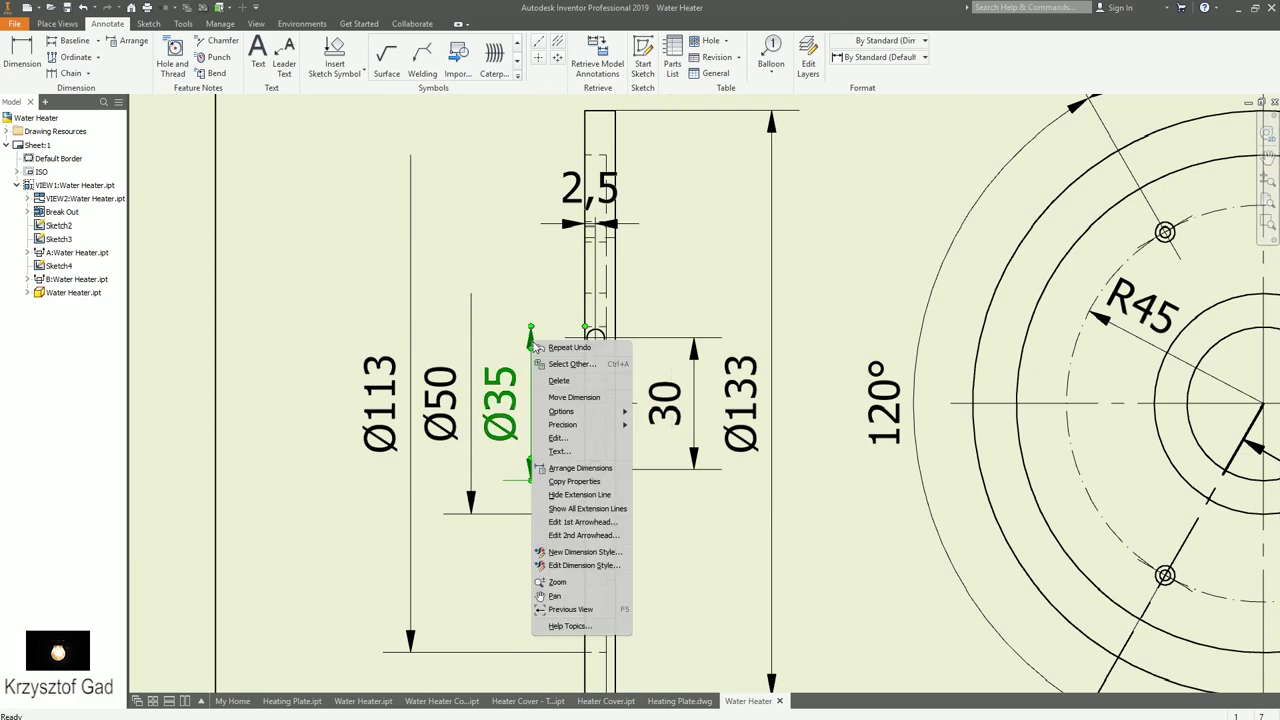
click(589, 536)
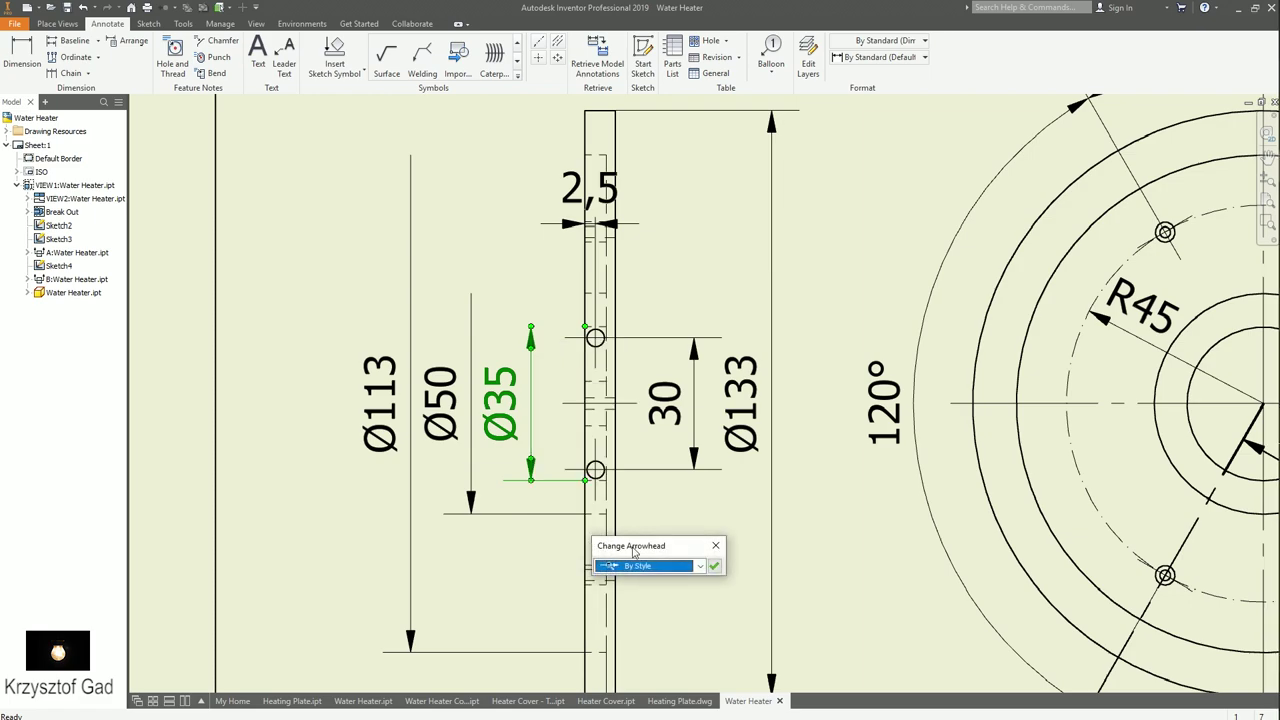
click(700, 566)
click(652, 456)
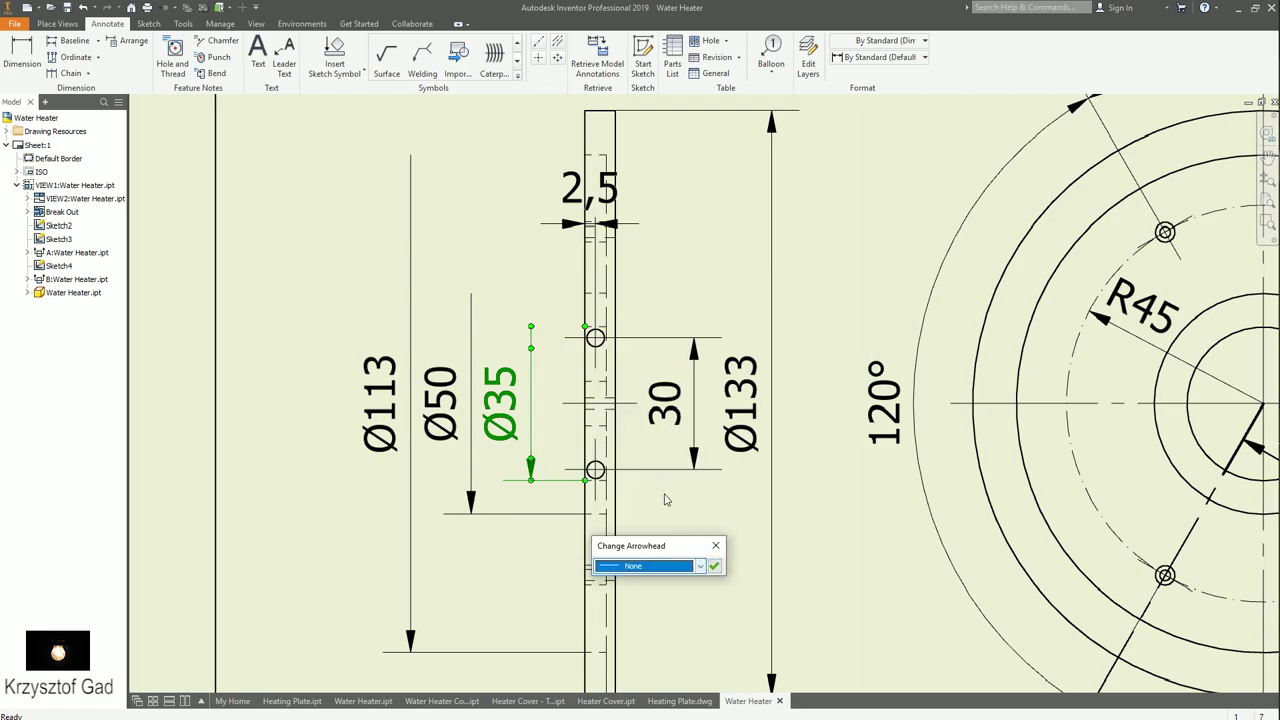
click(714, 566)
click(714, 566)
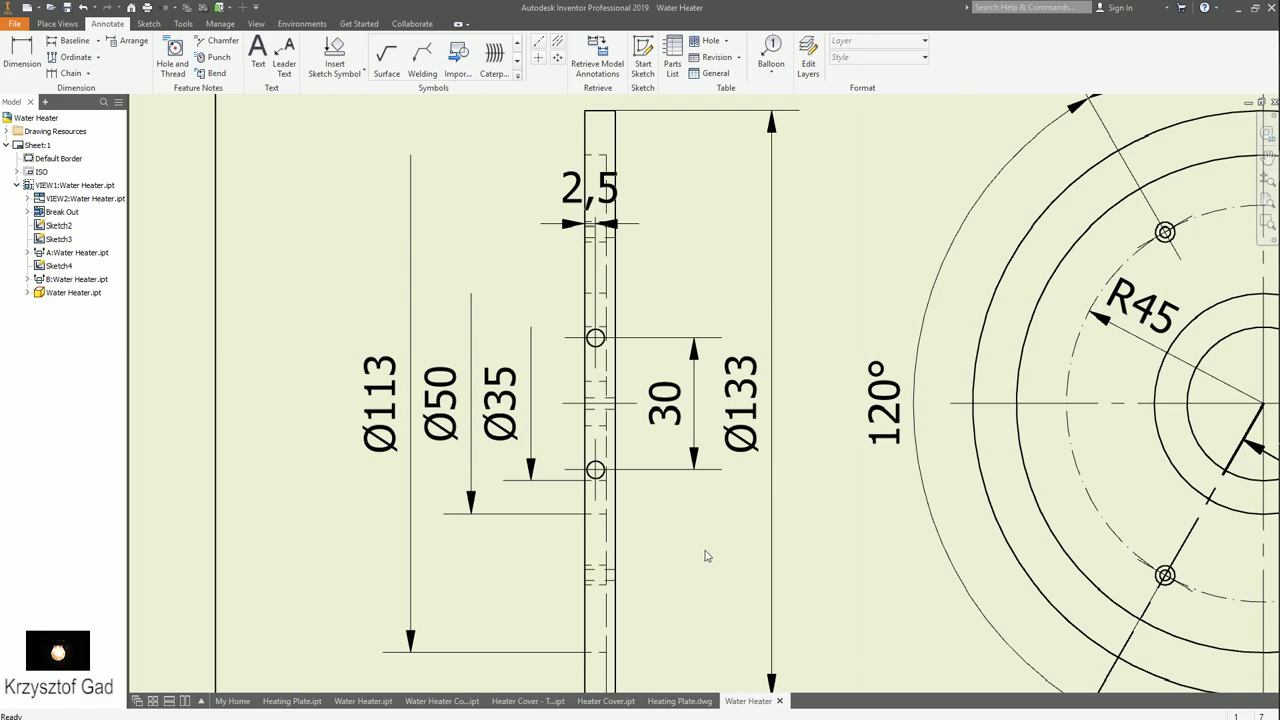
- Turn off Style from base for the side view VIEW2
double_click(671, 284)
click(325, 190)
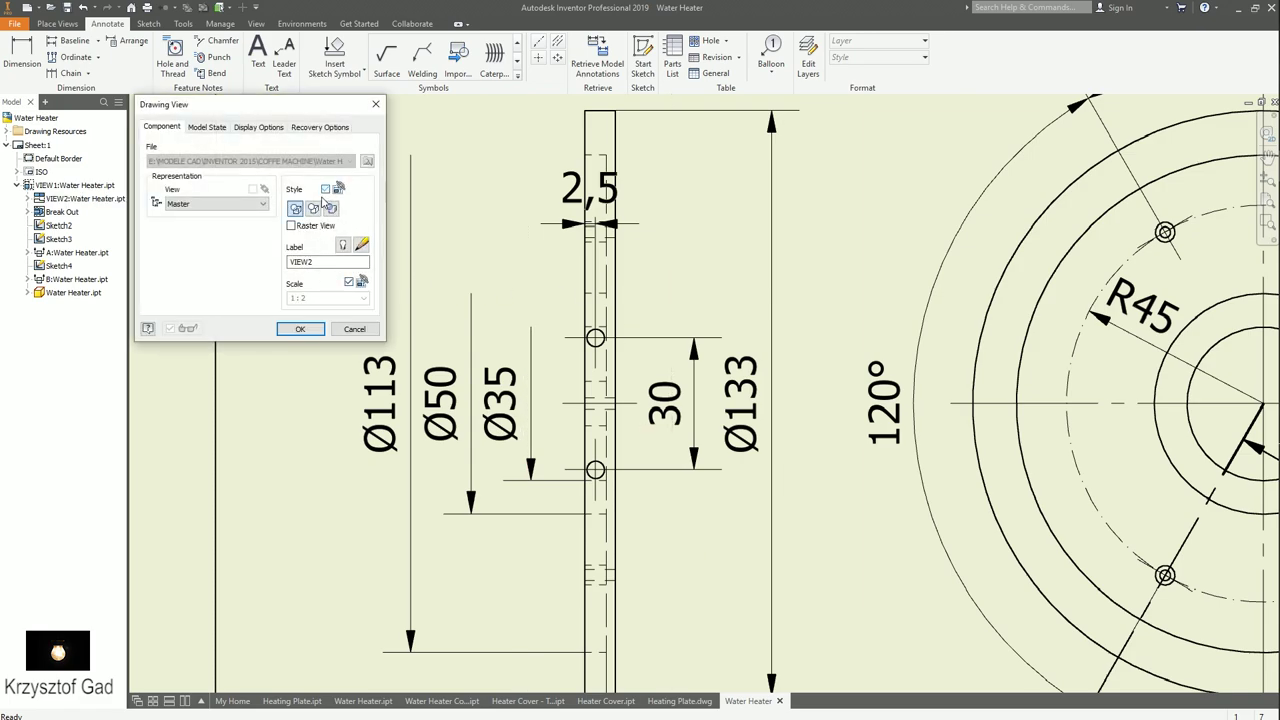
click(300, 329)
- Move the 7, 5 and 2,5 dimension texts to the left
scroll(324, 333, down, 2)
scroll(455, 447, down, 1)
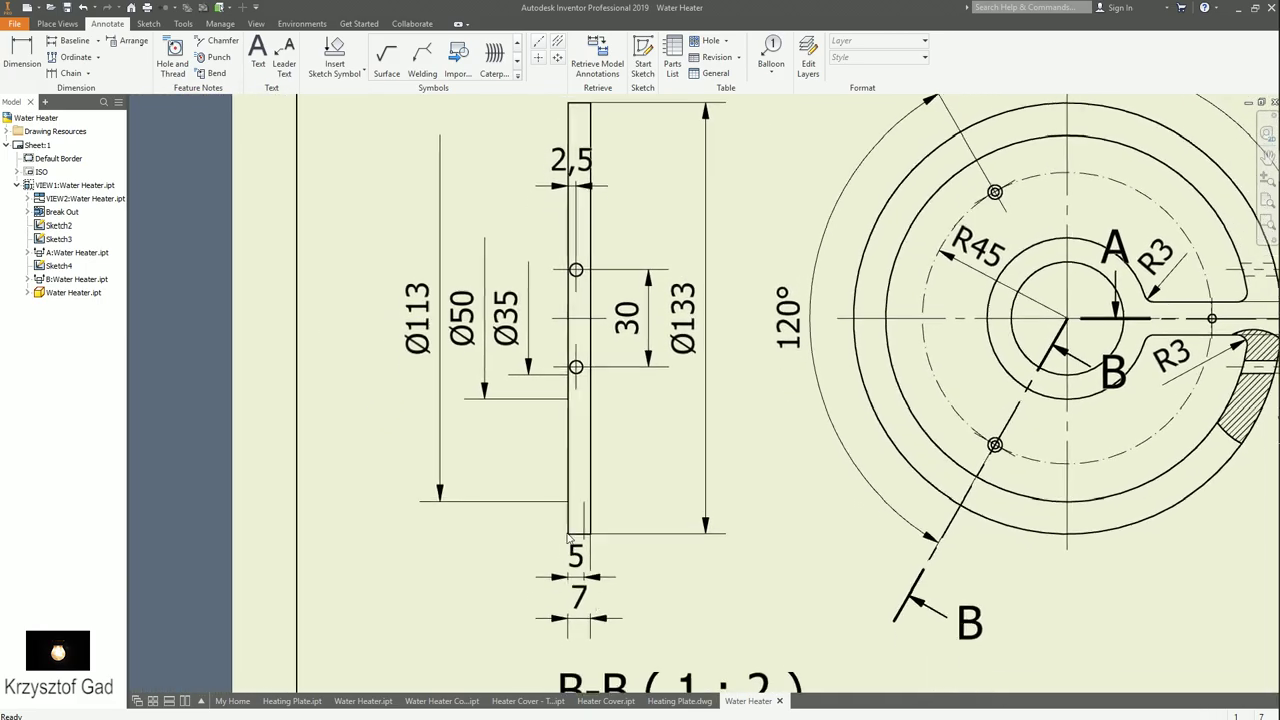
drag(586, 535, 537, 544)
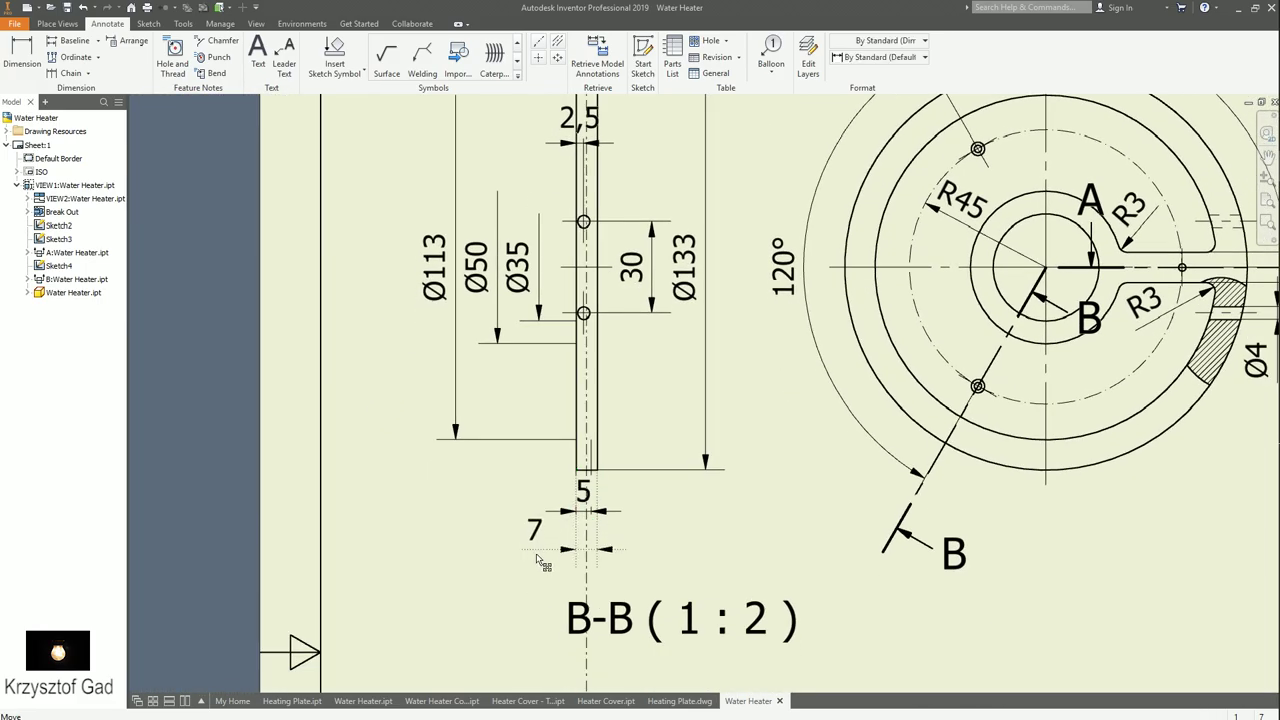
click(580, 495)
drag(578, 500, 532, 498)
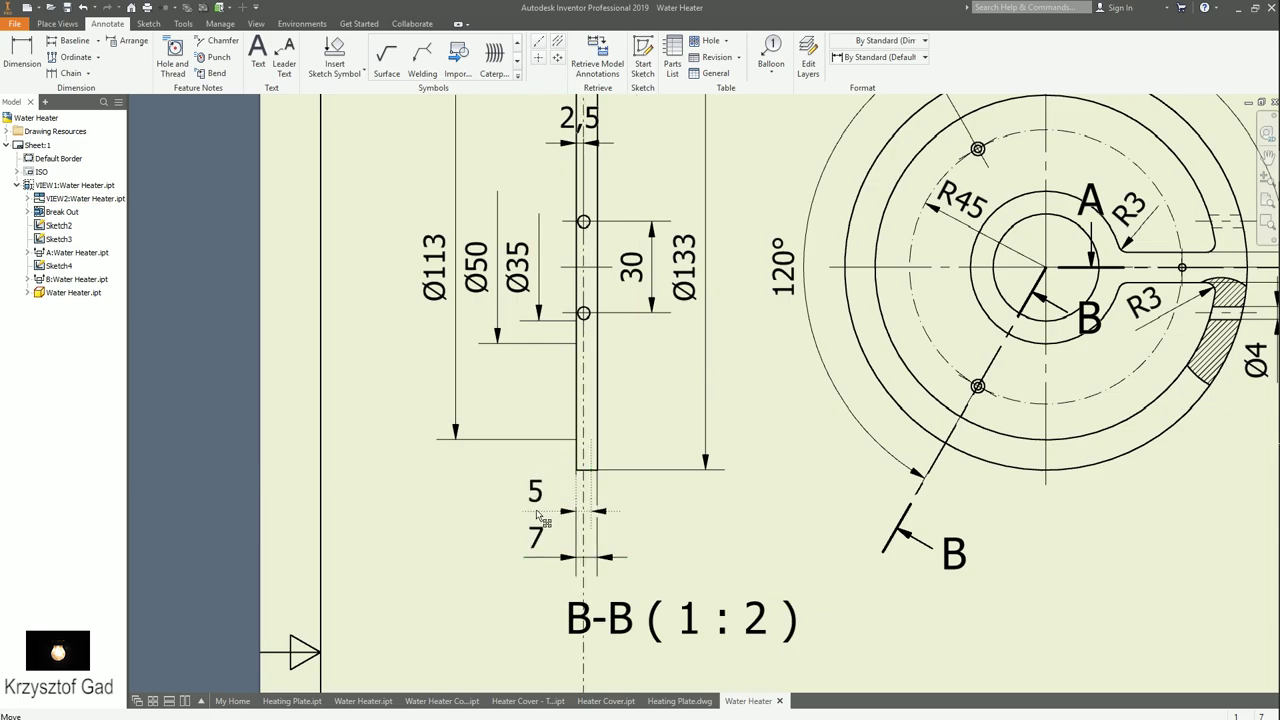
middle_drag(558, 164, 558, 307)
click(580, 265)
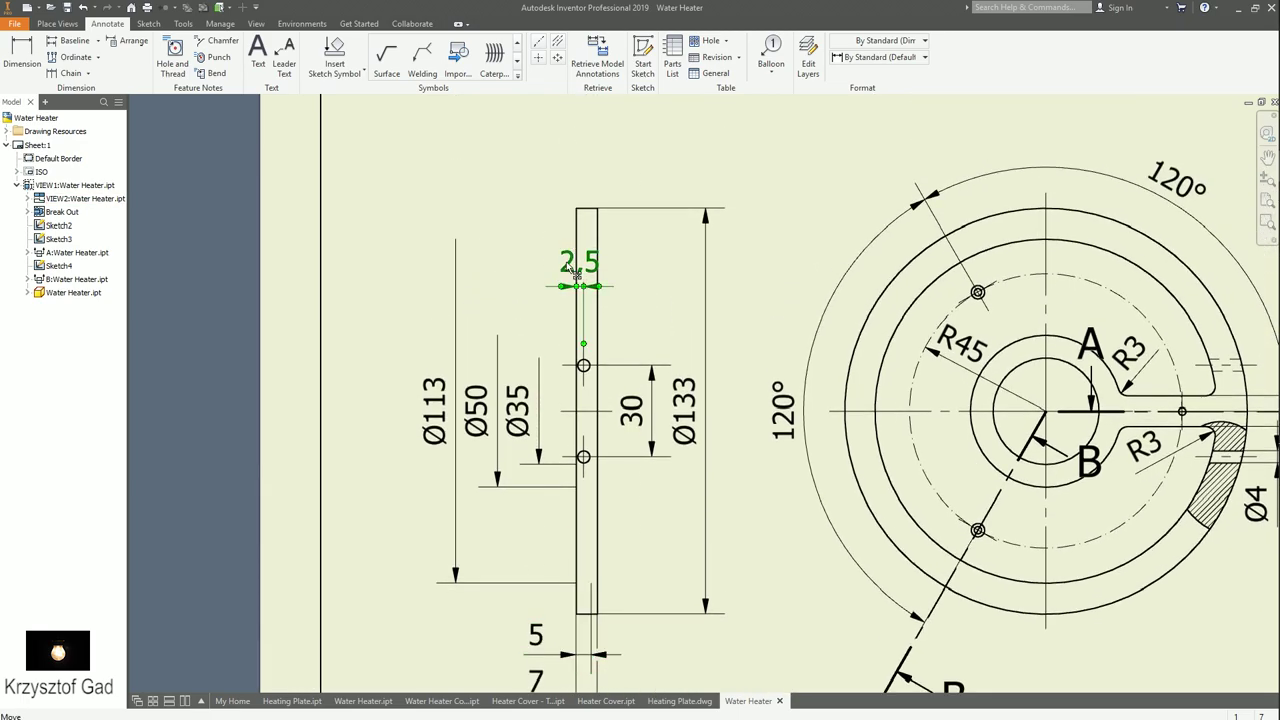
drag(580, 265, 530, 281)
click(530, 308)
scroll(545, 330, down, 2)
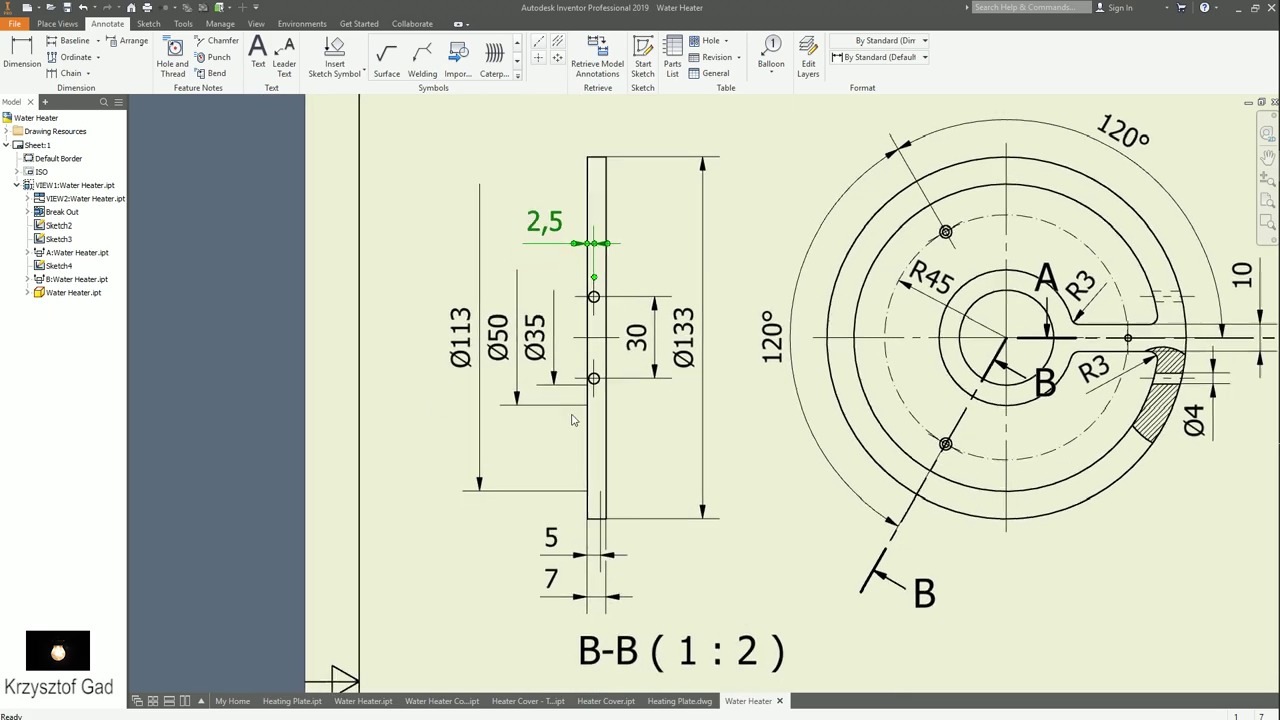
- Sketch a rectangle around the lower hole of section B-B as a break-out boundary
click(150, 23)
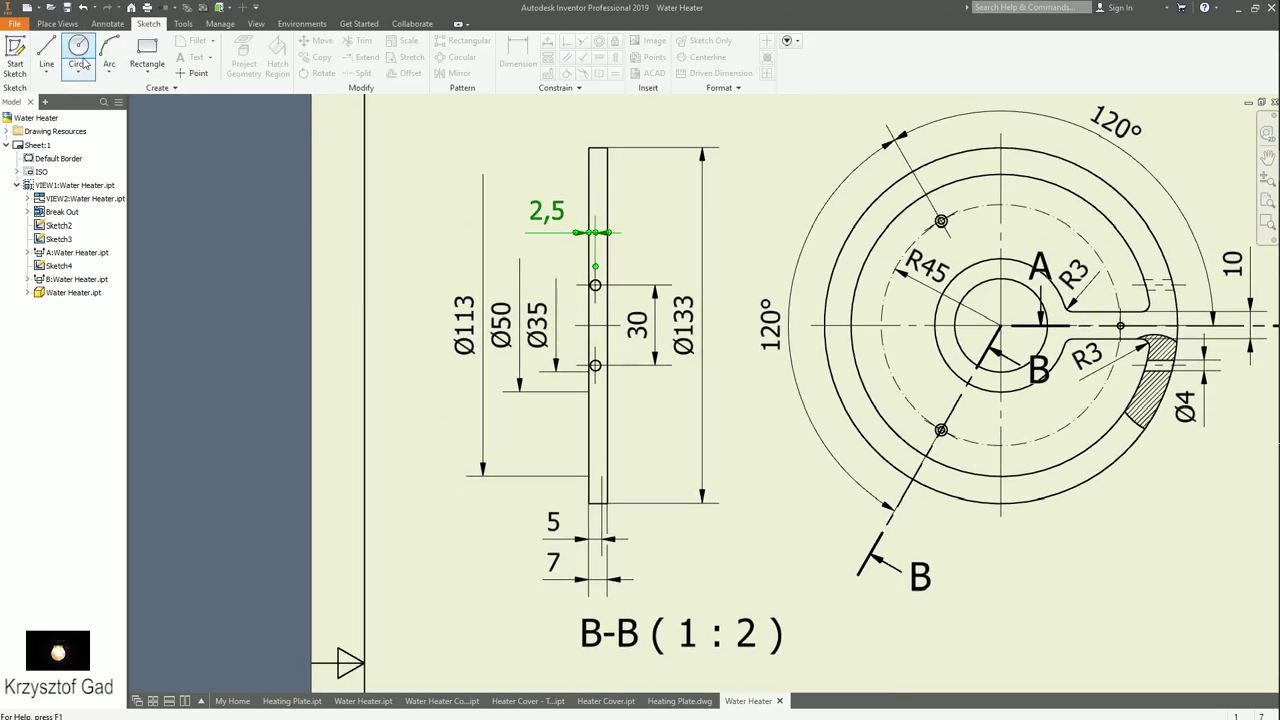
click(167, 57)
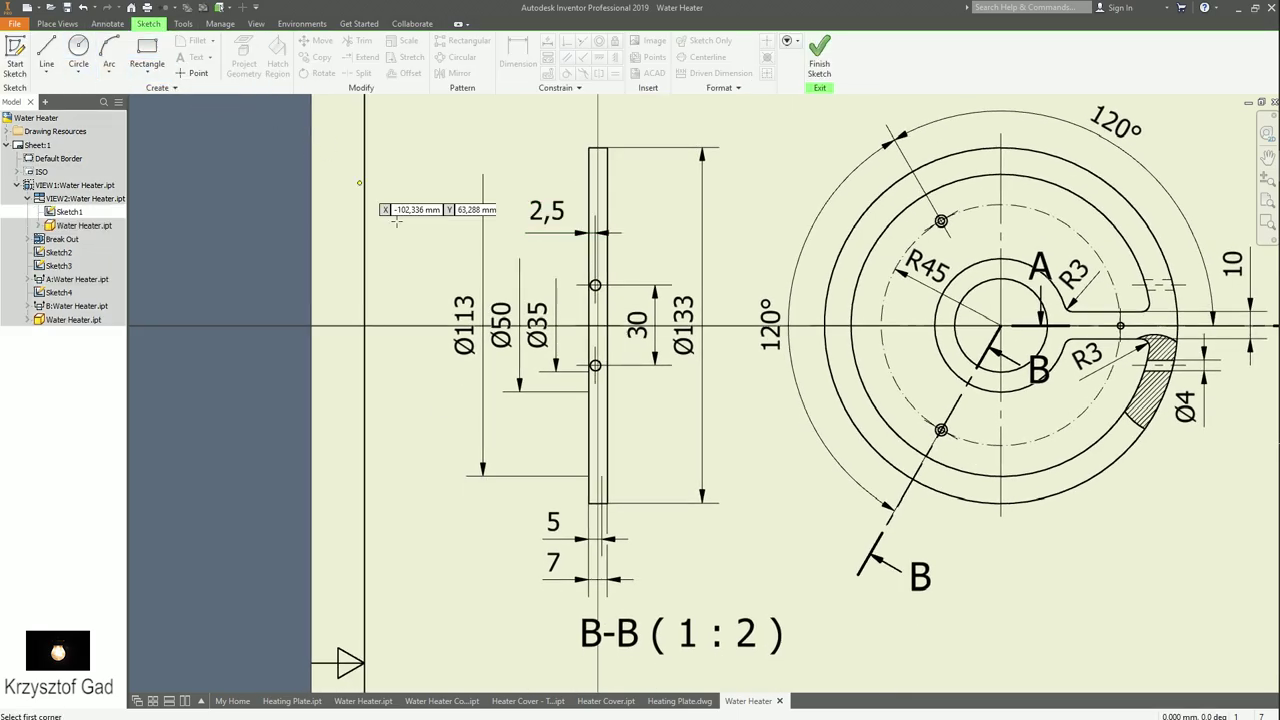
click(558, 310)
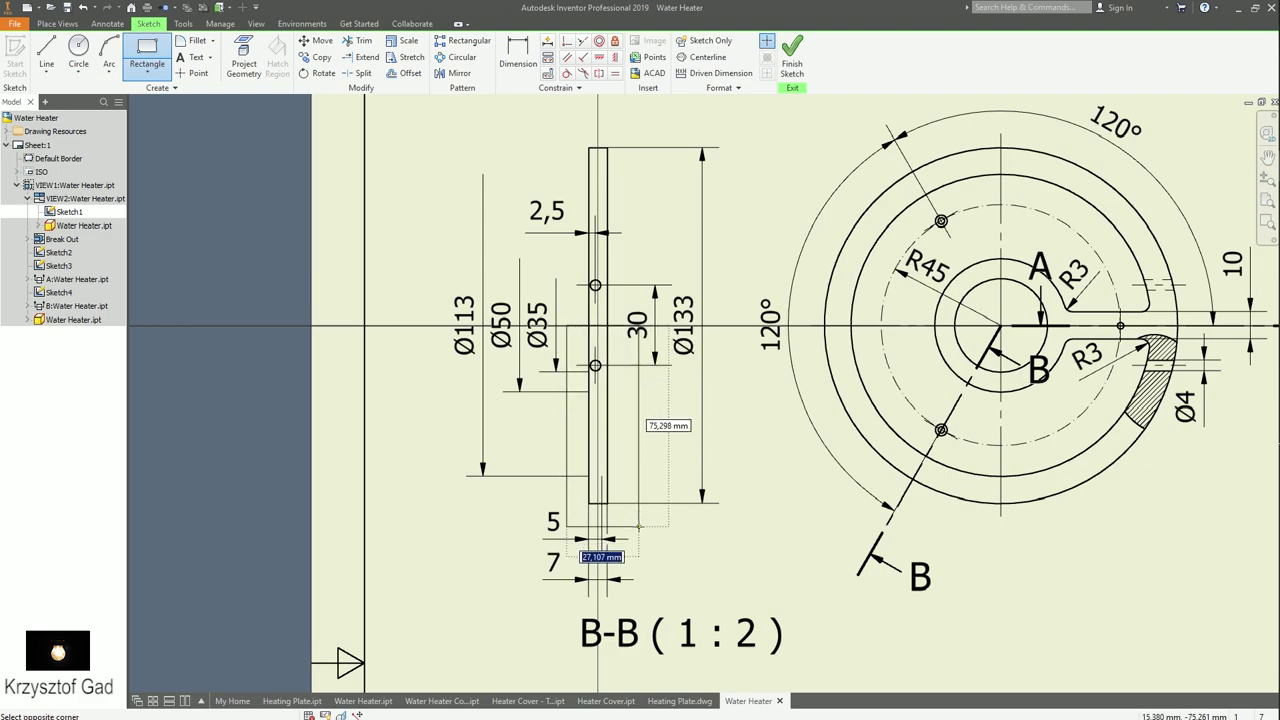
click(638, 526)
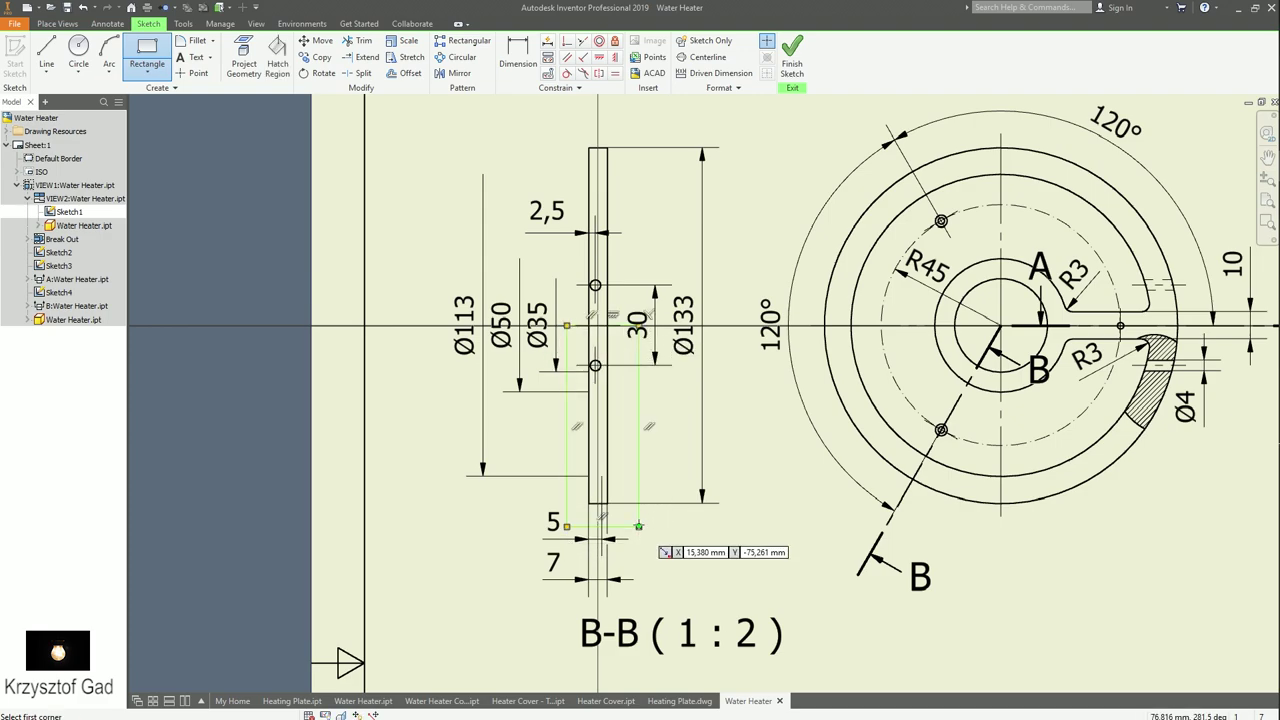
click(792, 60)
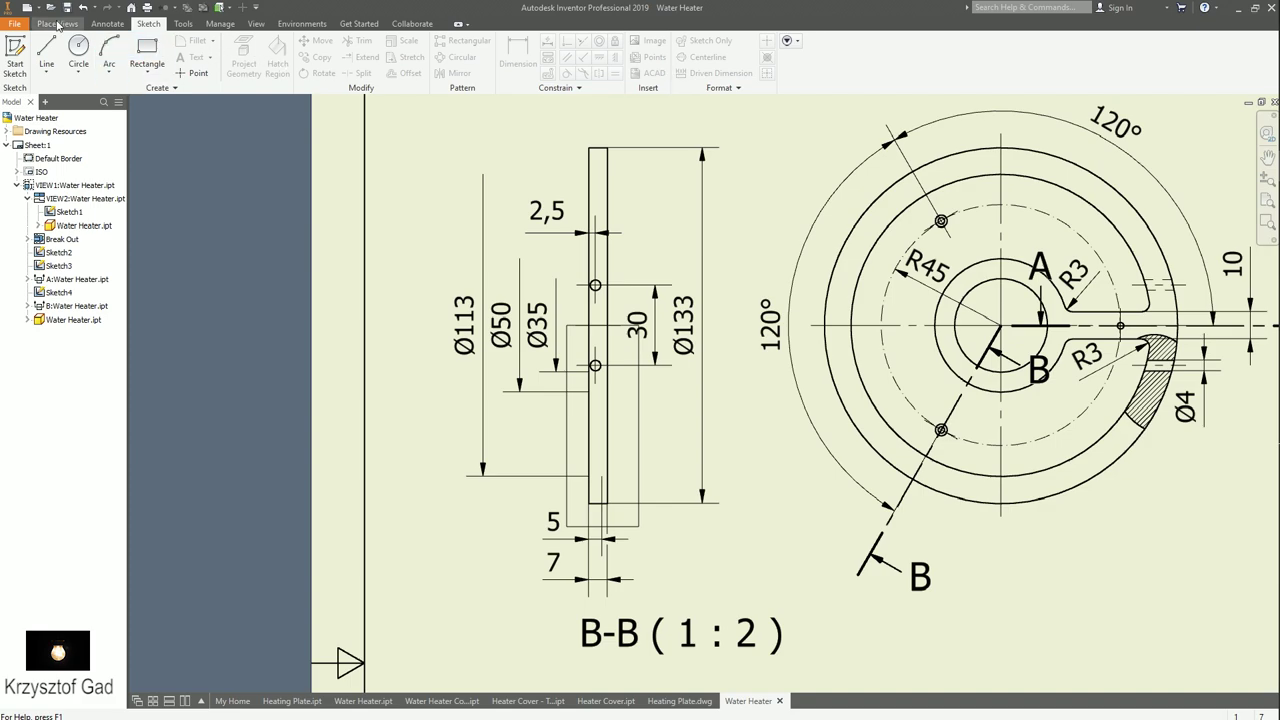
click(57, 23)
- Apply a 66,5-deep break-out to section B-B and move the 7 dimension below the 5
click(322, 55)
click(606, 455)
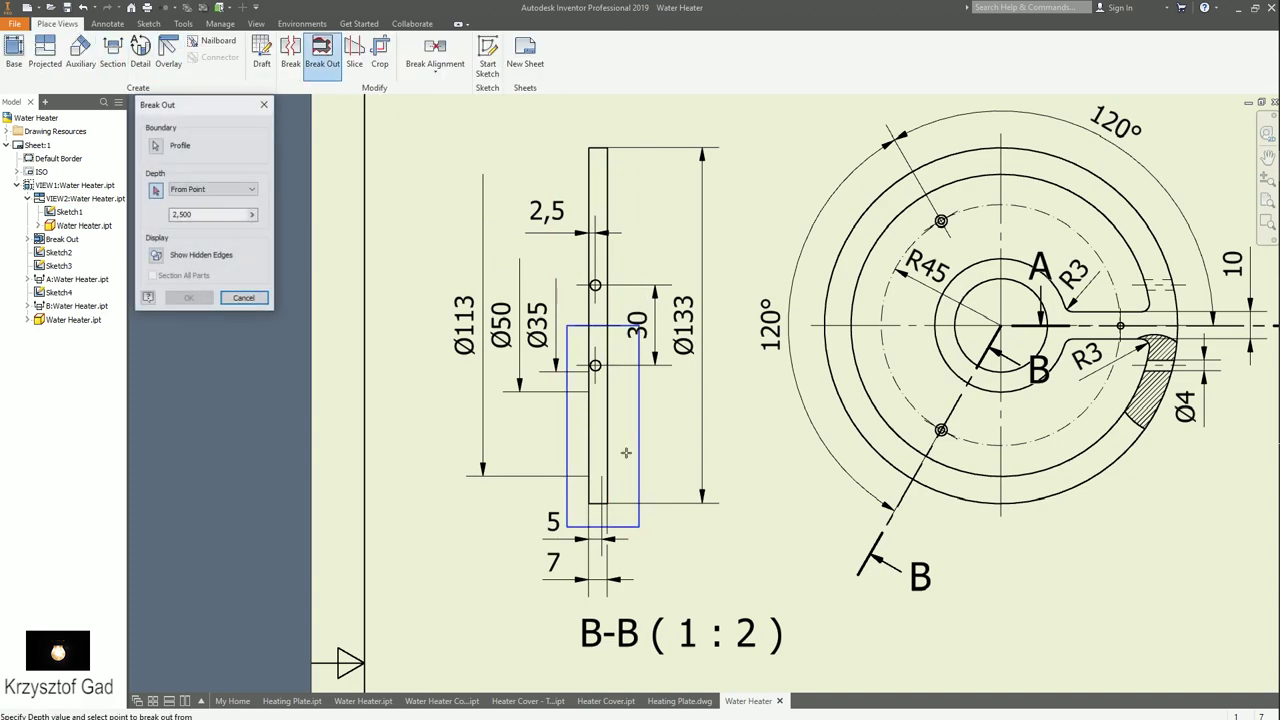
click(231, 214)
text(66,5)
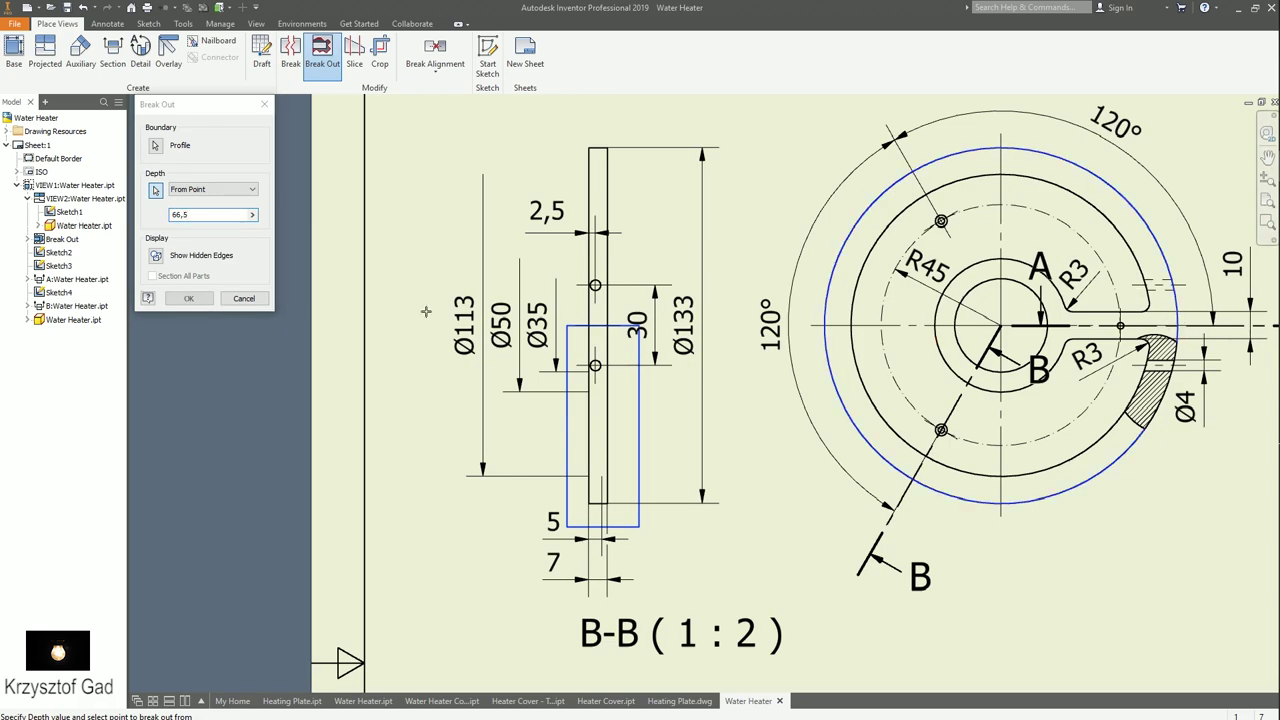
click(195, 300)
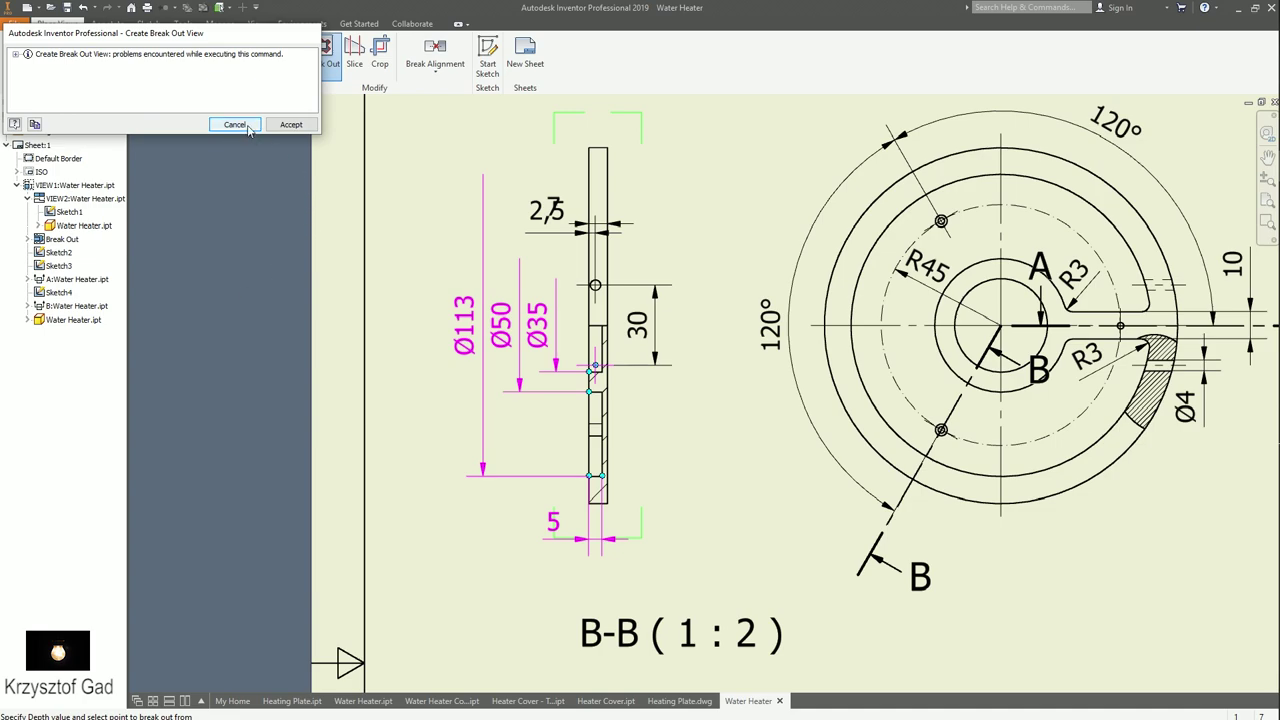
click(291, 124)
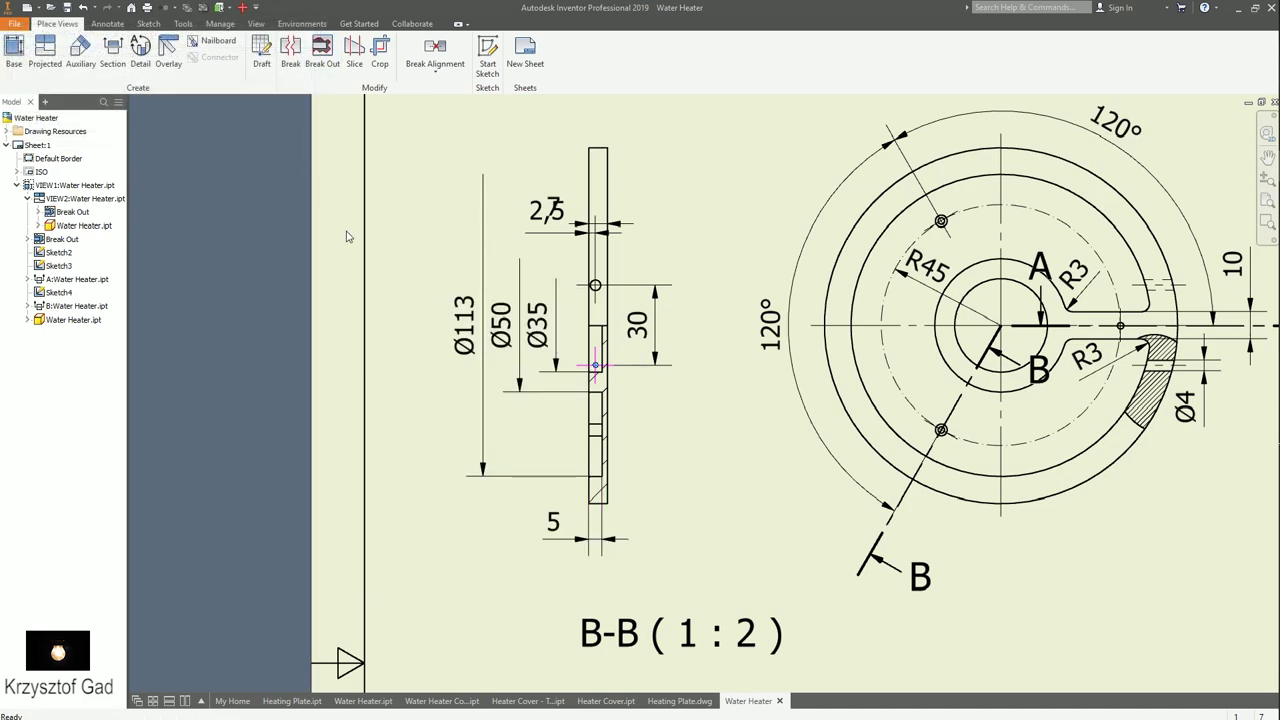
drag(601, 238, 563, 588)
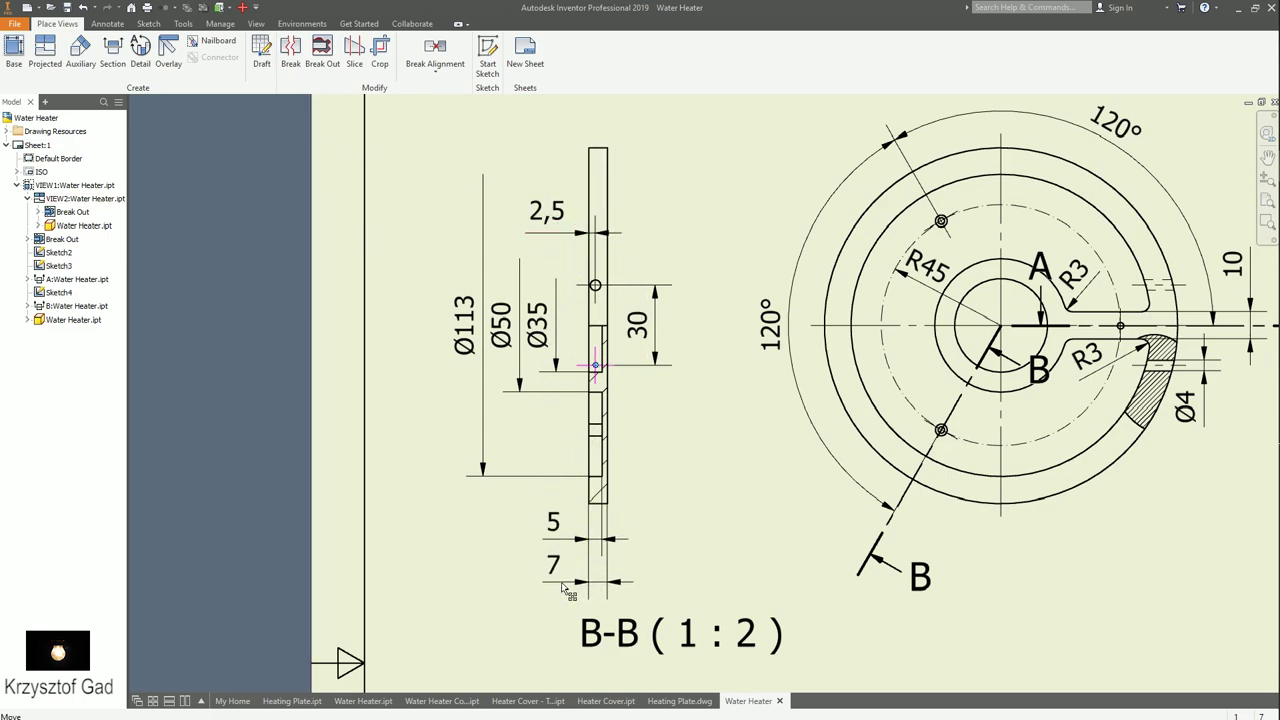
click(107, 23)
- Dimension section B-B from top to bottom edge as Ø133
key(d)
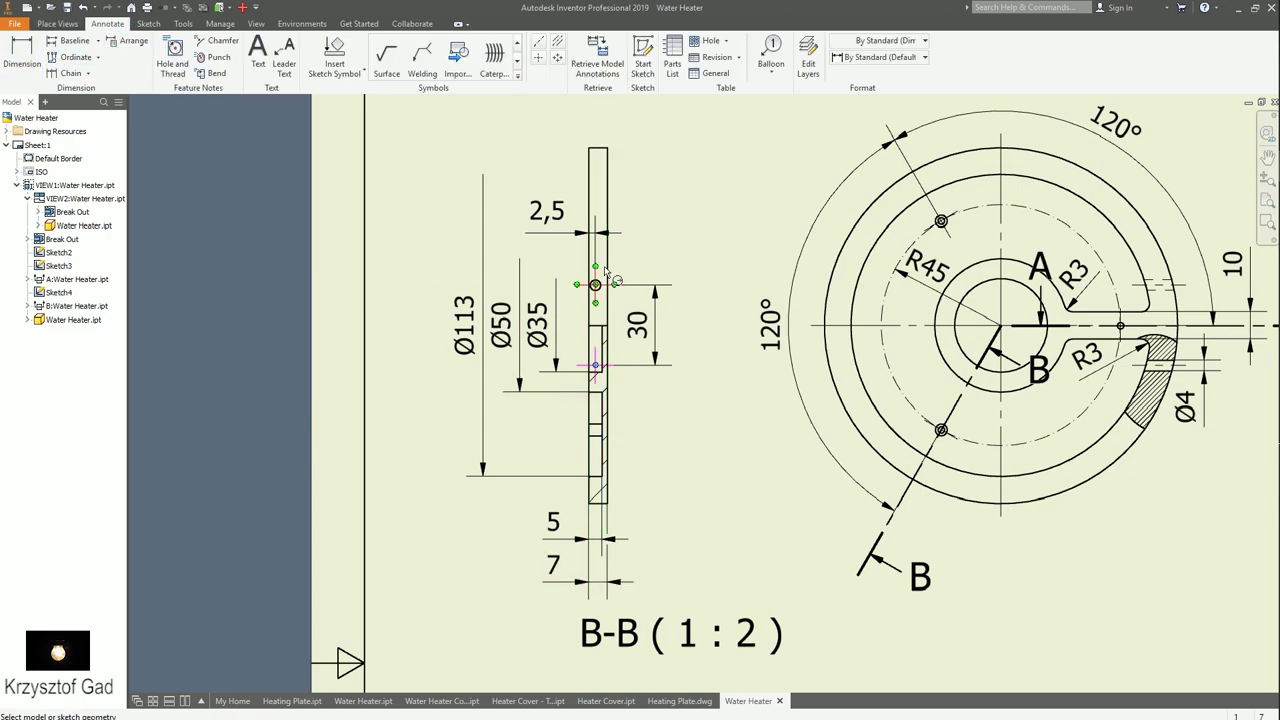
click(603, 152)
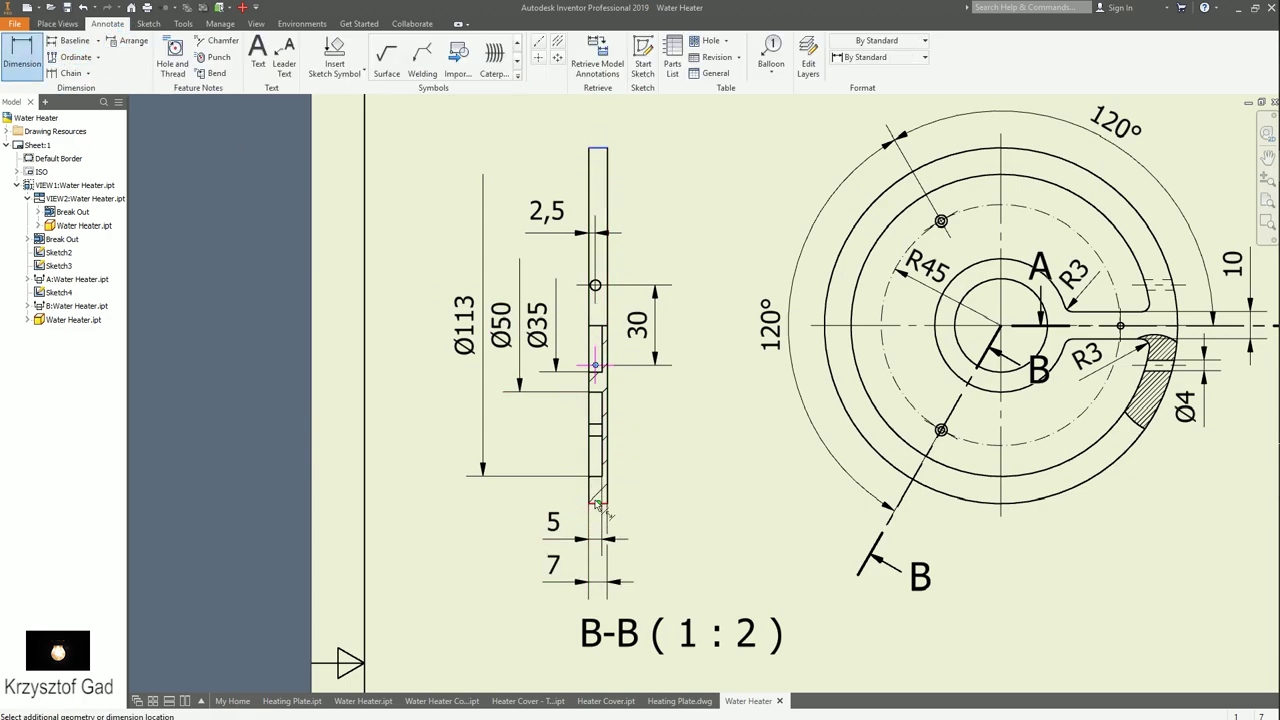
click(603, 506)
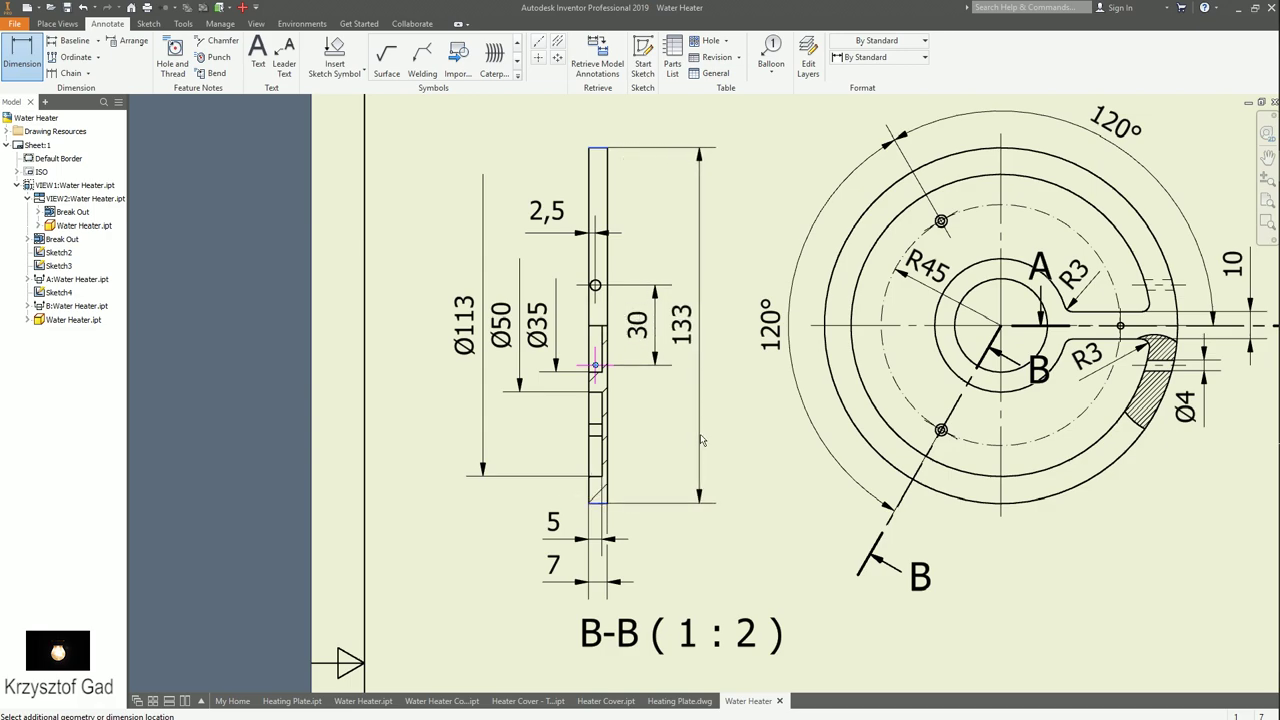
click(701, 440)
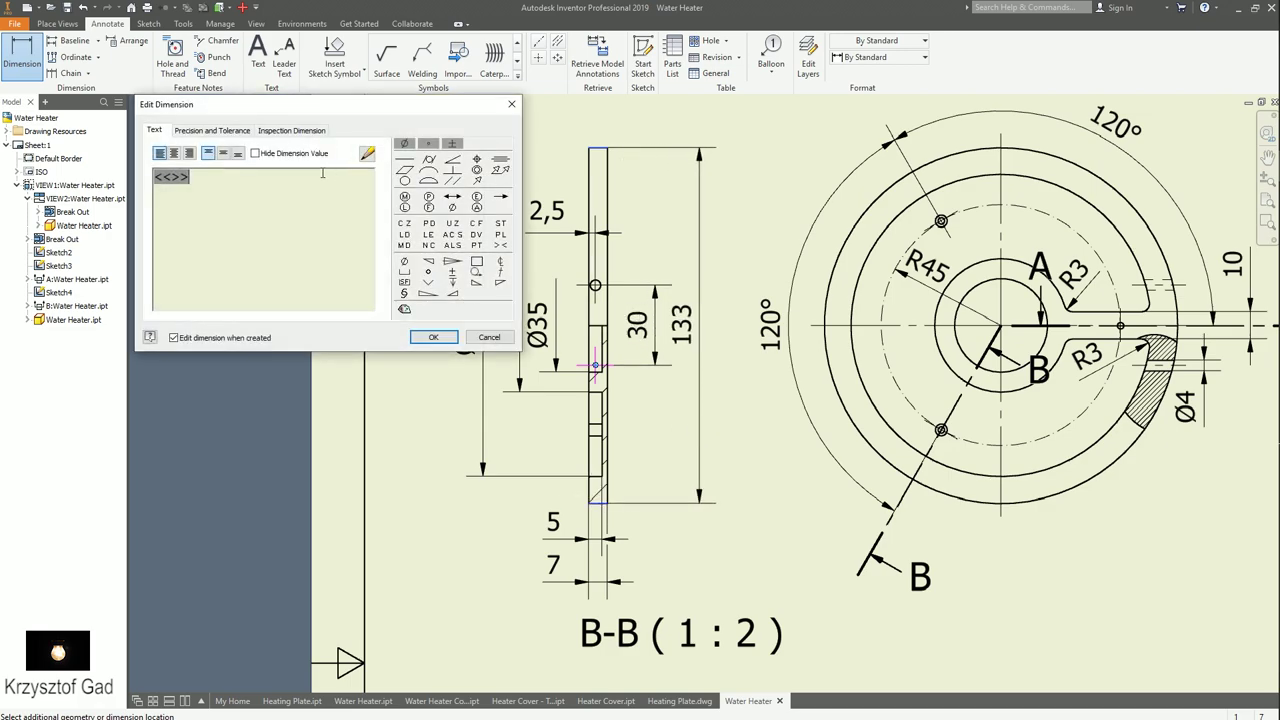
click(405, 146)
click(444, 340)
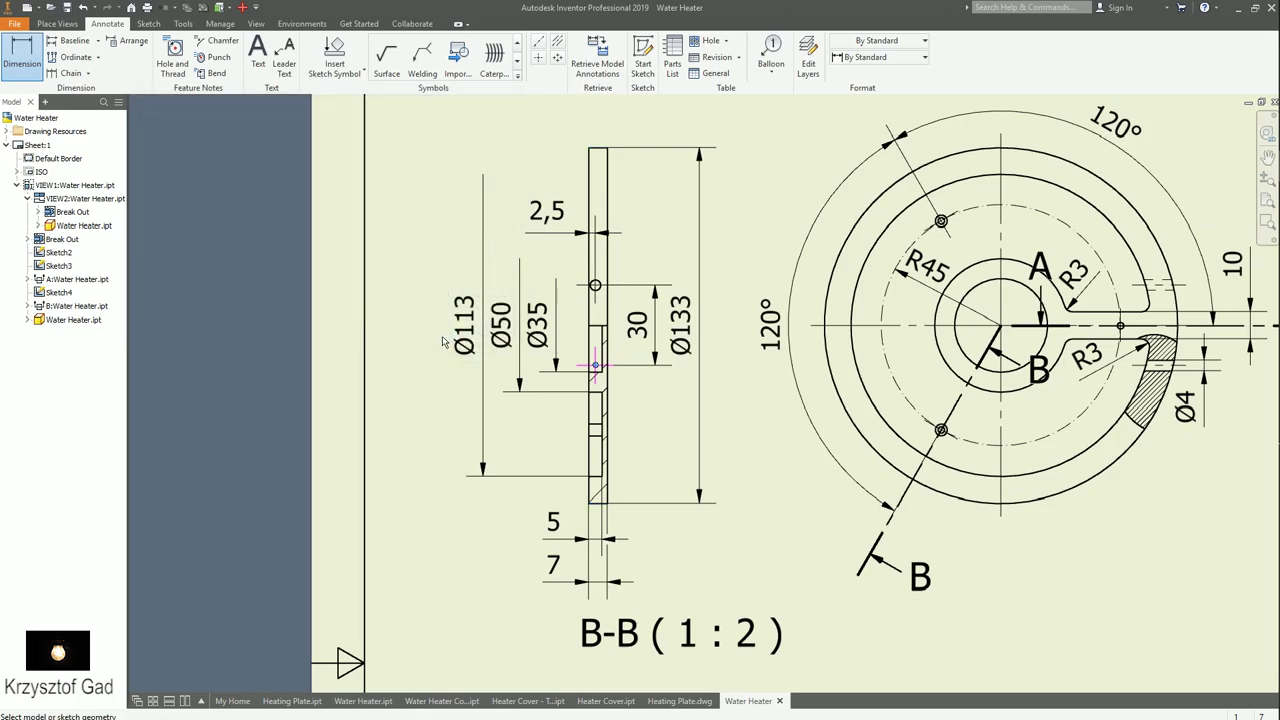
scroll(444, 341, down, 3)
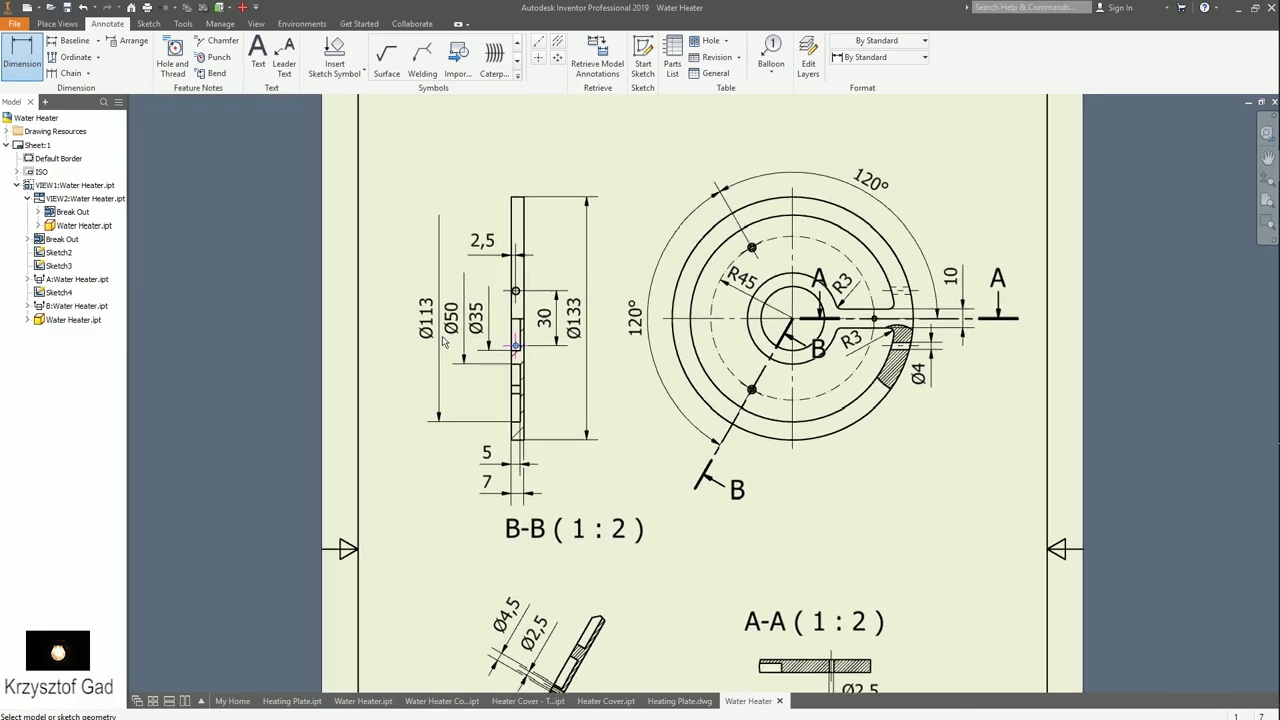
scroll(443, 342, down, 3)
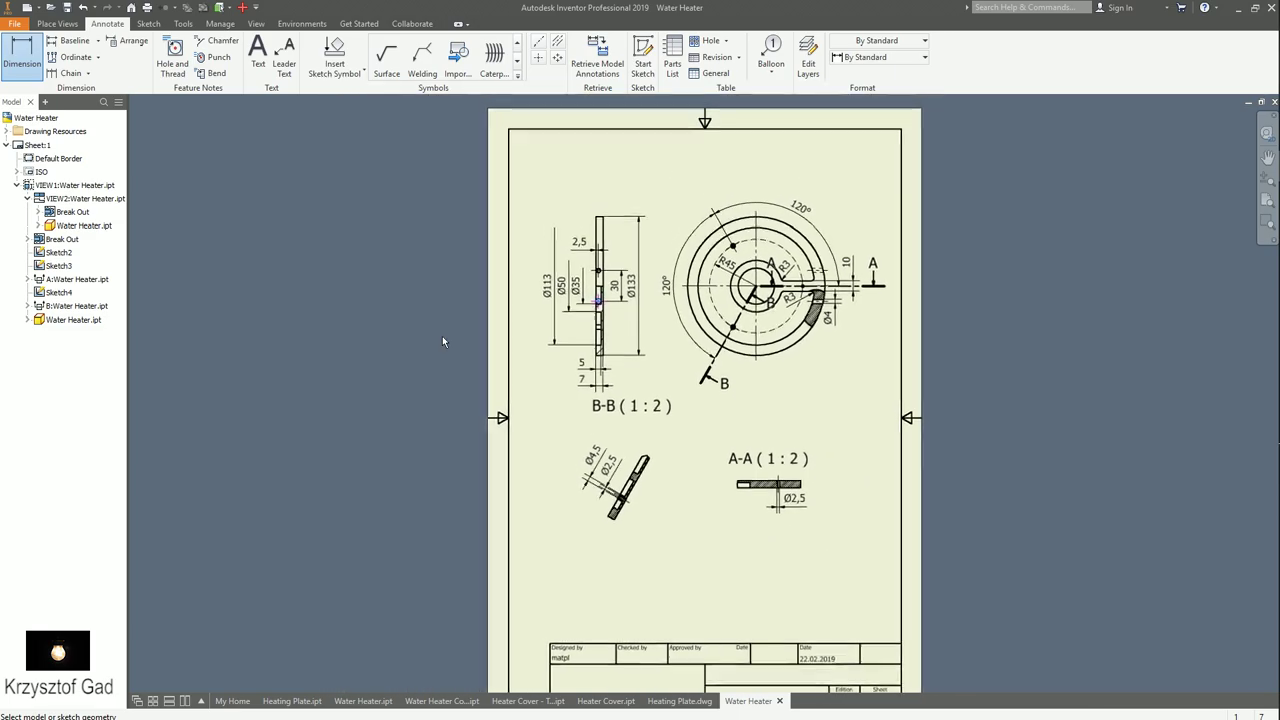
scroll(416, 374, down, 1)
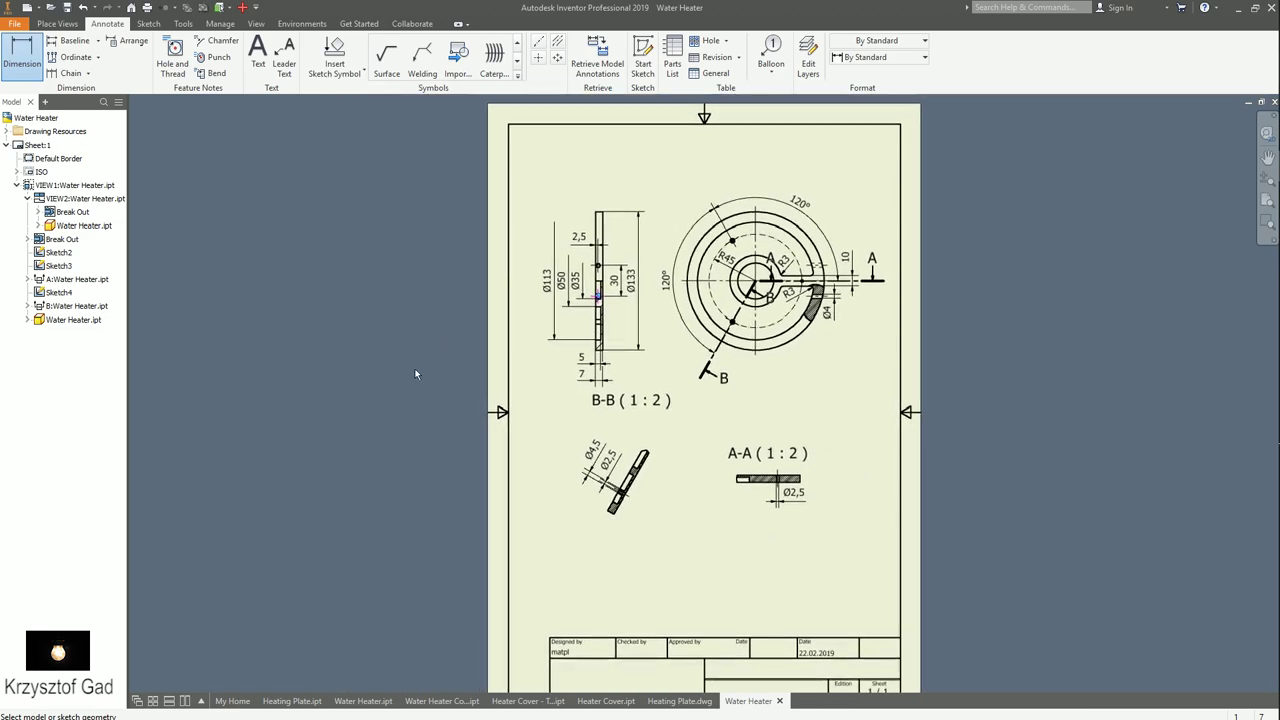
scroll(416, 374, up, 1)
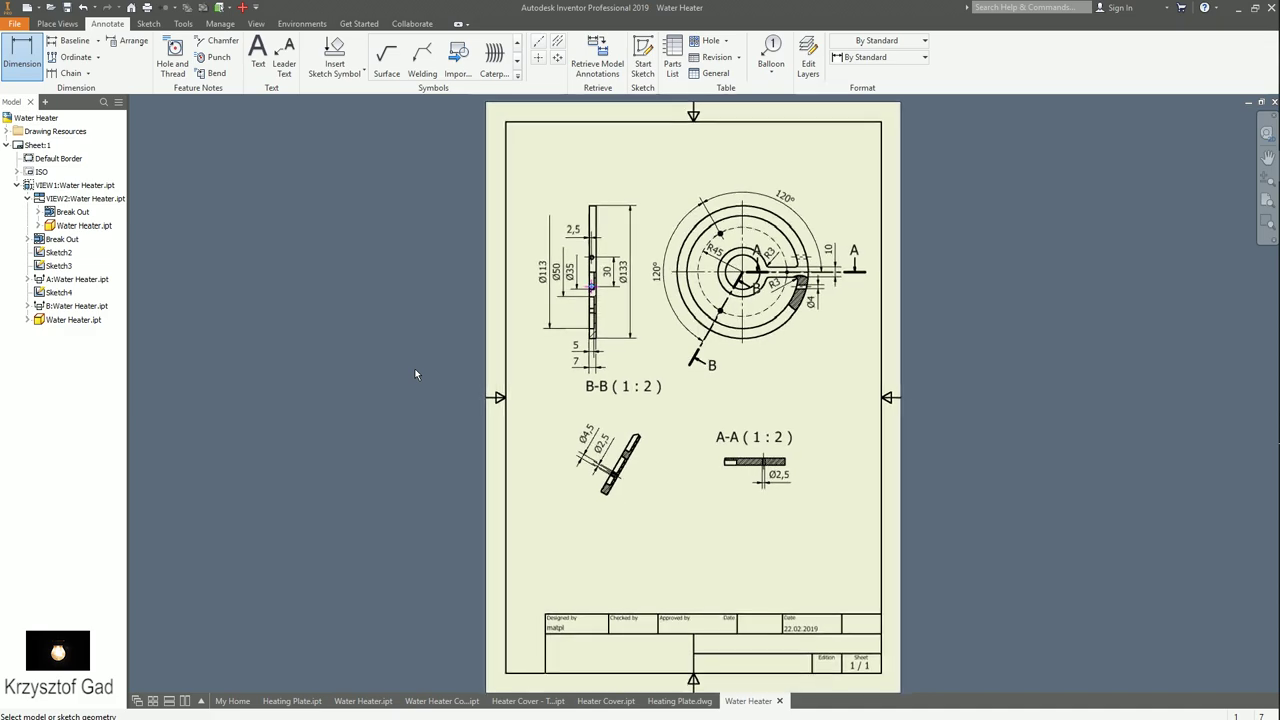
- Create a new drawing from the Water Heater Cover model tab
click(440, 701)
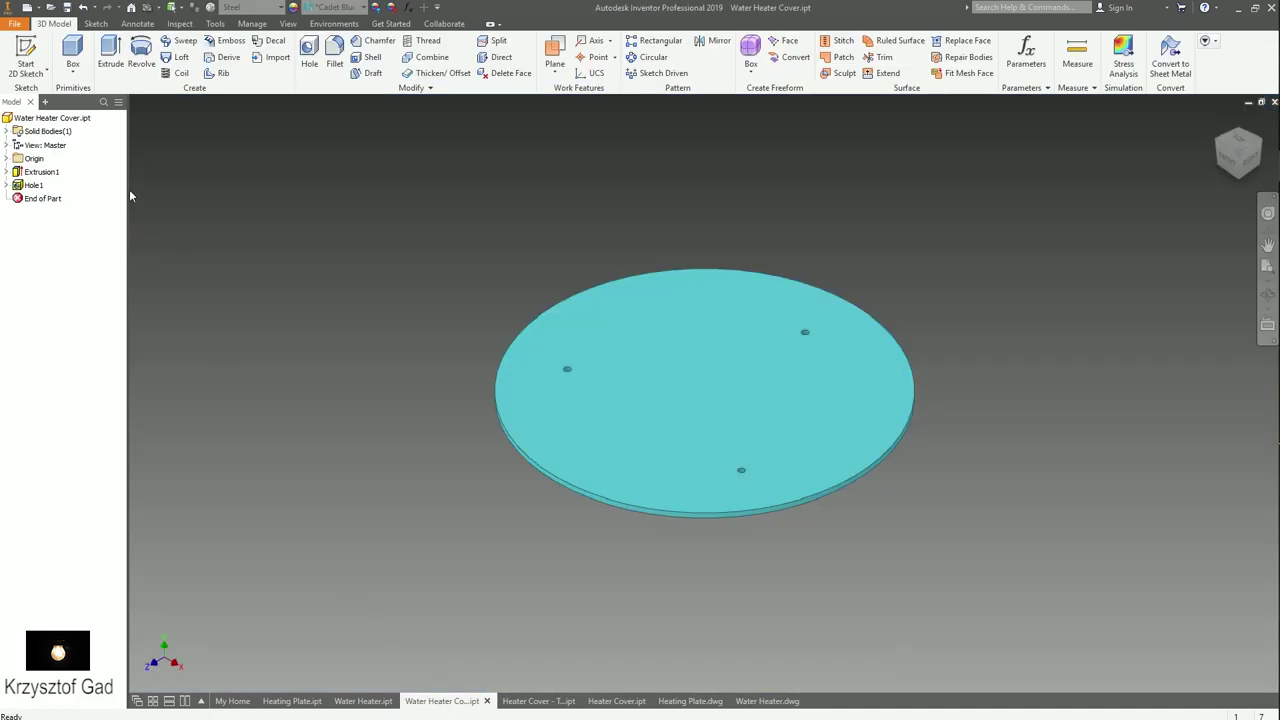
click(14, 23)
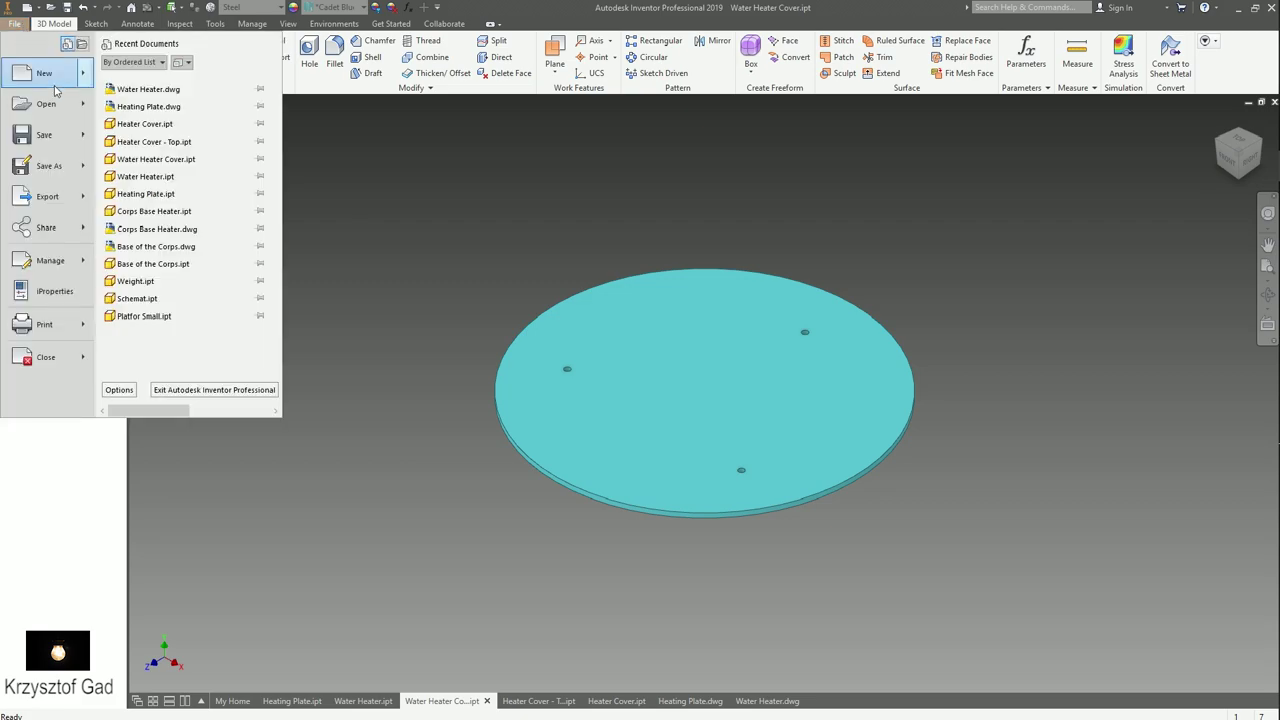
mouse_move(44, 73)
click(164, 160)
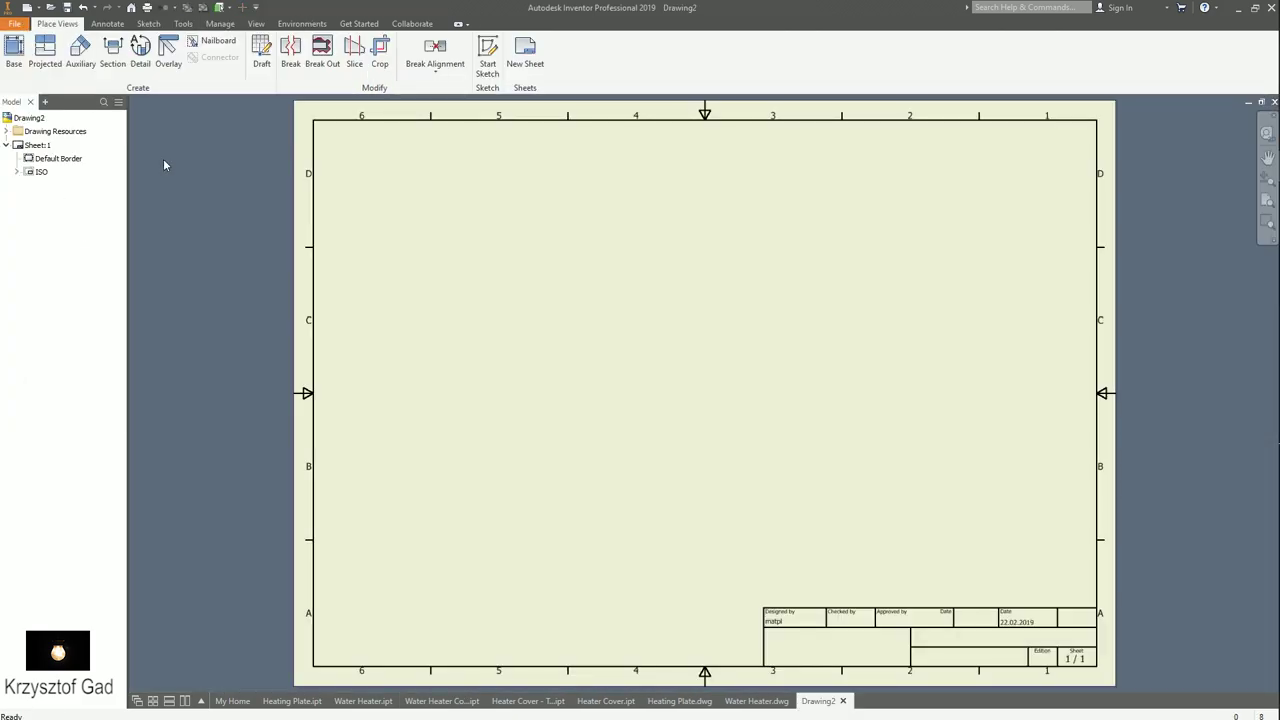
- Change Sheet:1 to an A4 portrait sheet
right_click(37, 145)
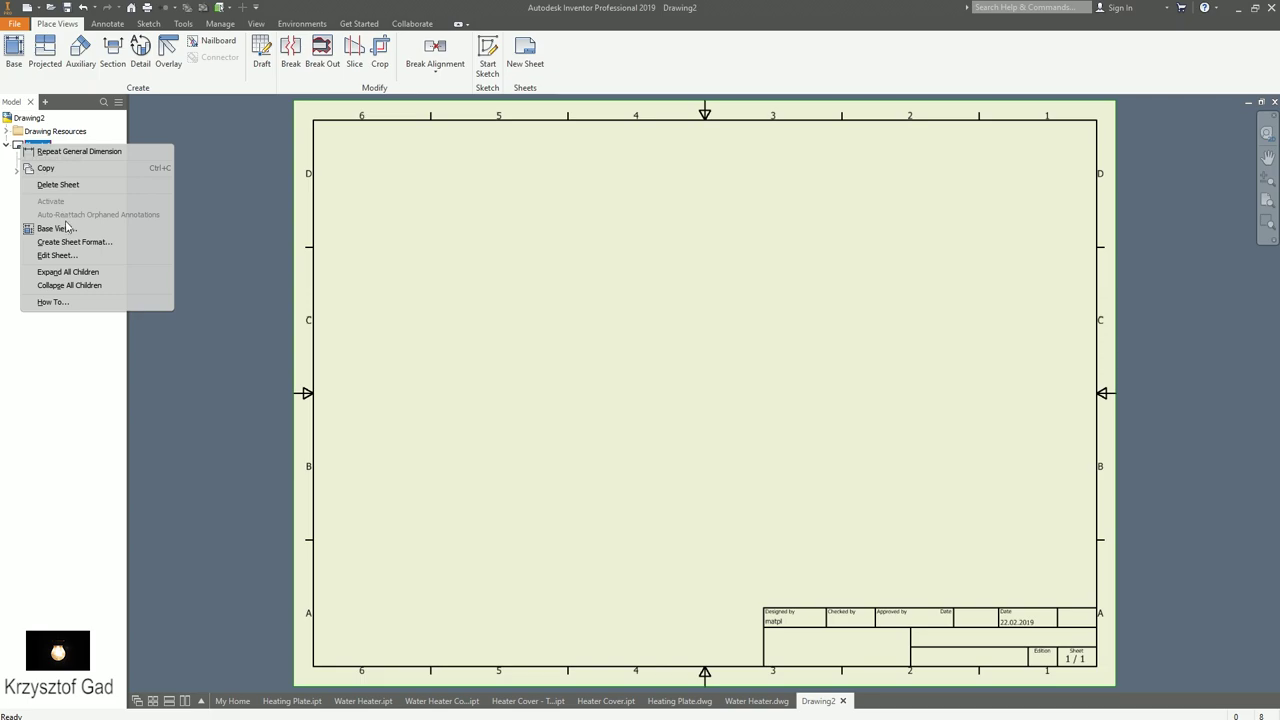
click(57, 255)
click(175, 188)
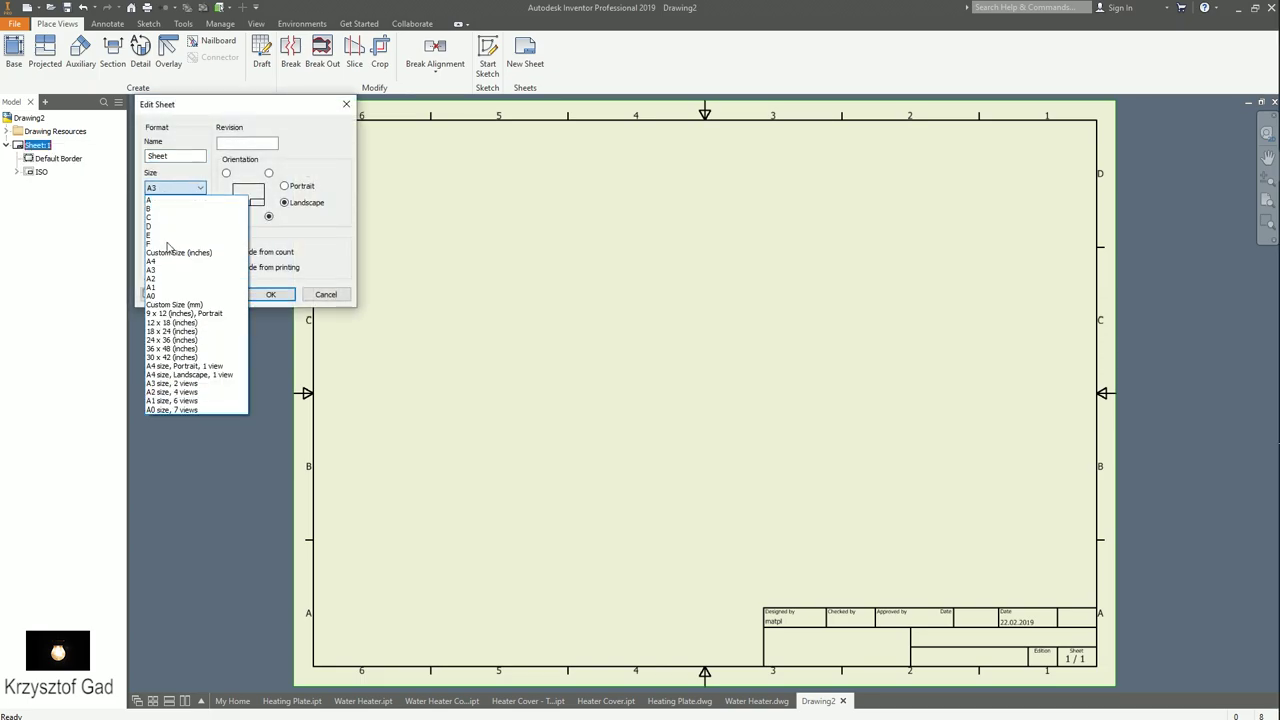
click(160, 261)
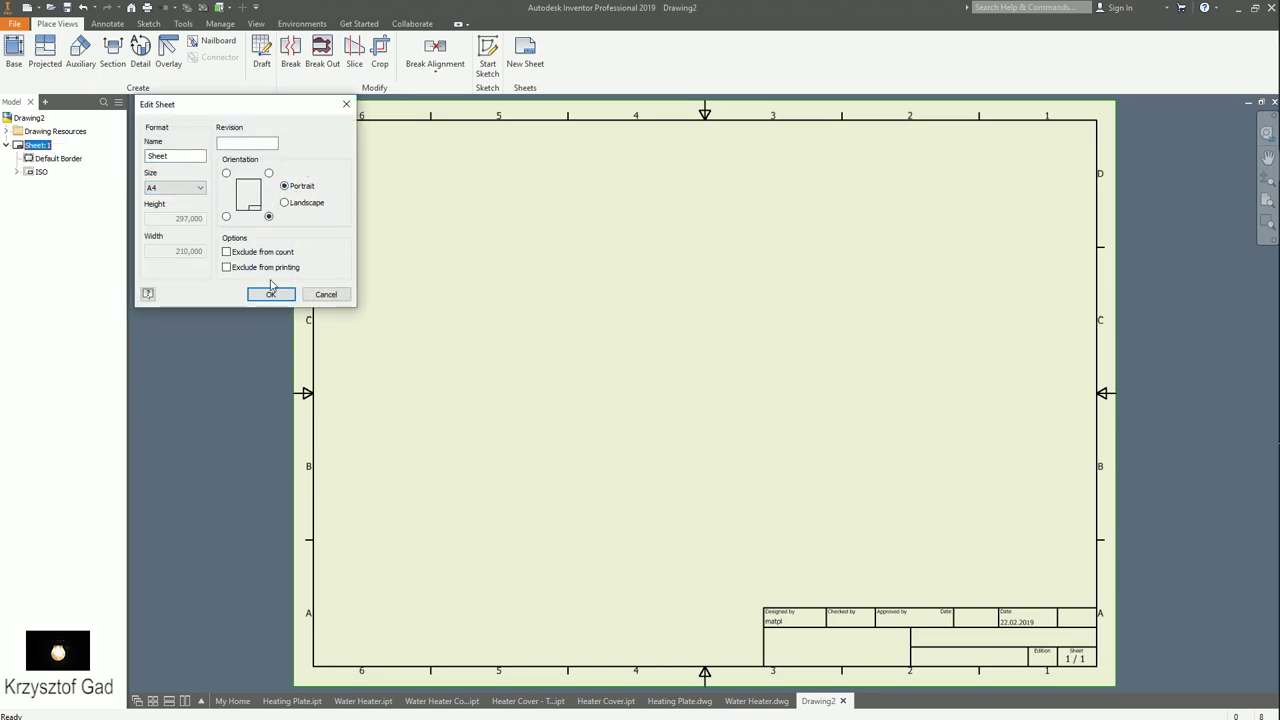
click(272, 293)
click(14, 50)
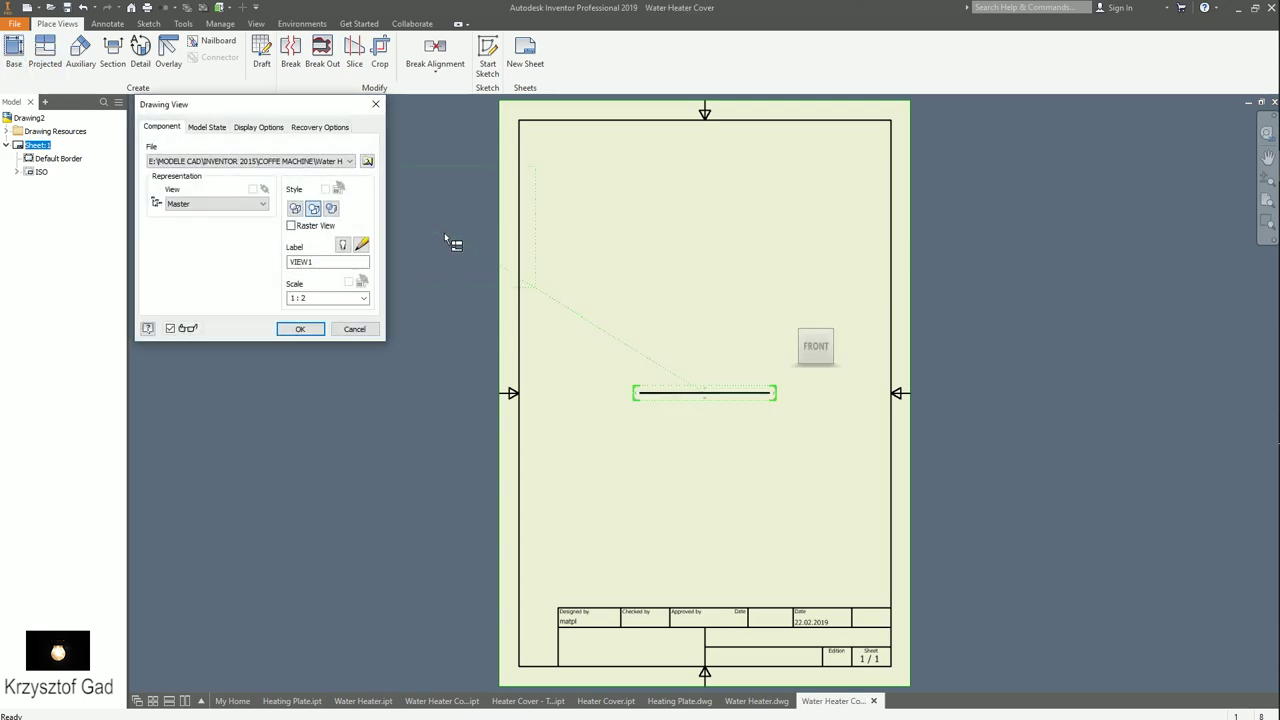
- Place a 1:1 top view of the cover, rotated 90°, in the sheet's upper half
click(817, 374)
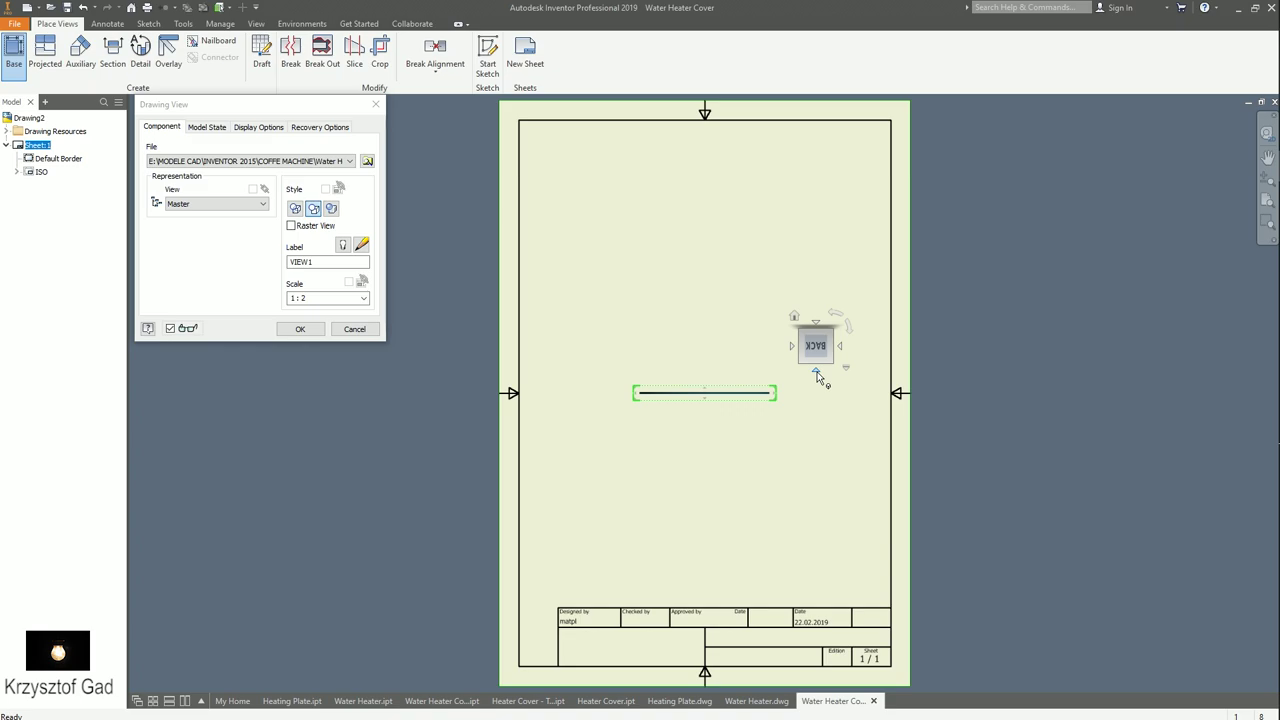
click(817, 374)
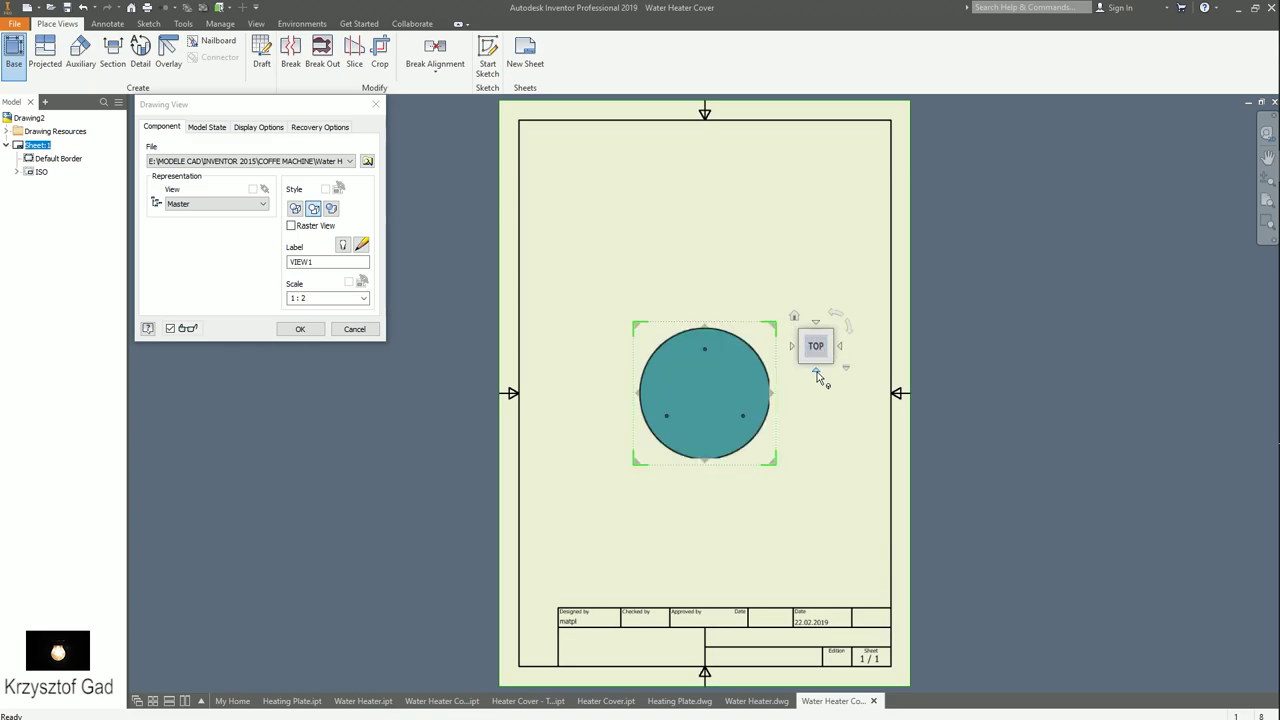
click(368, 300)
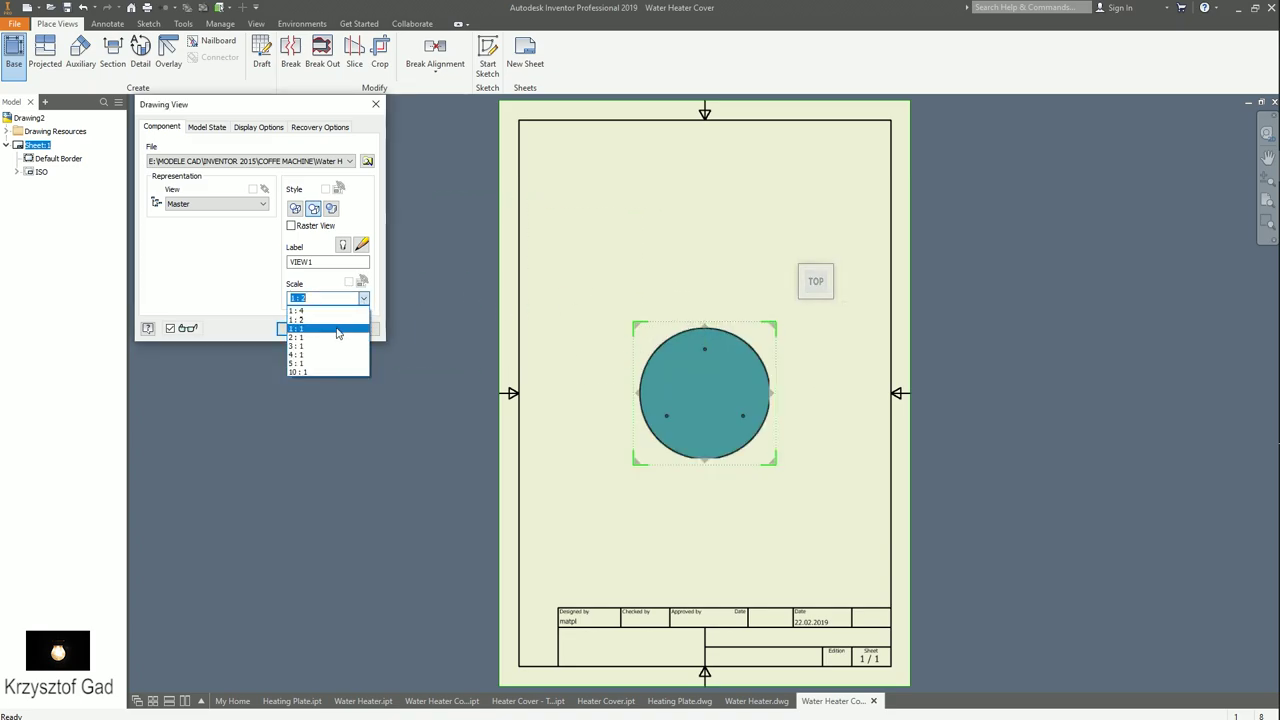
click(337, 329)
click(313, 212)
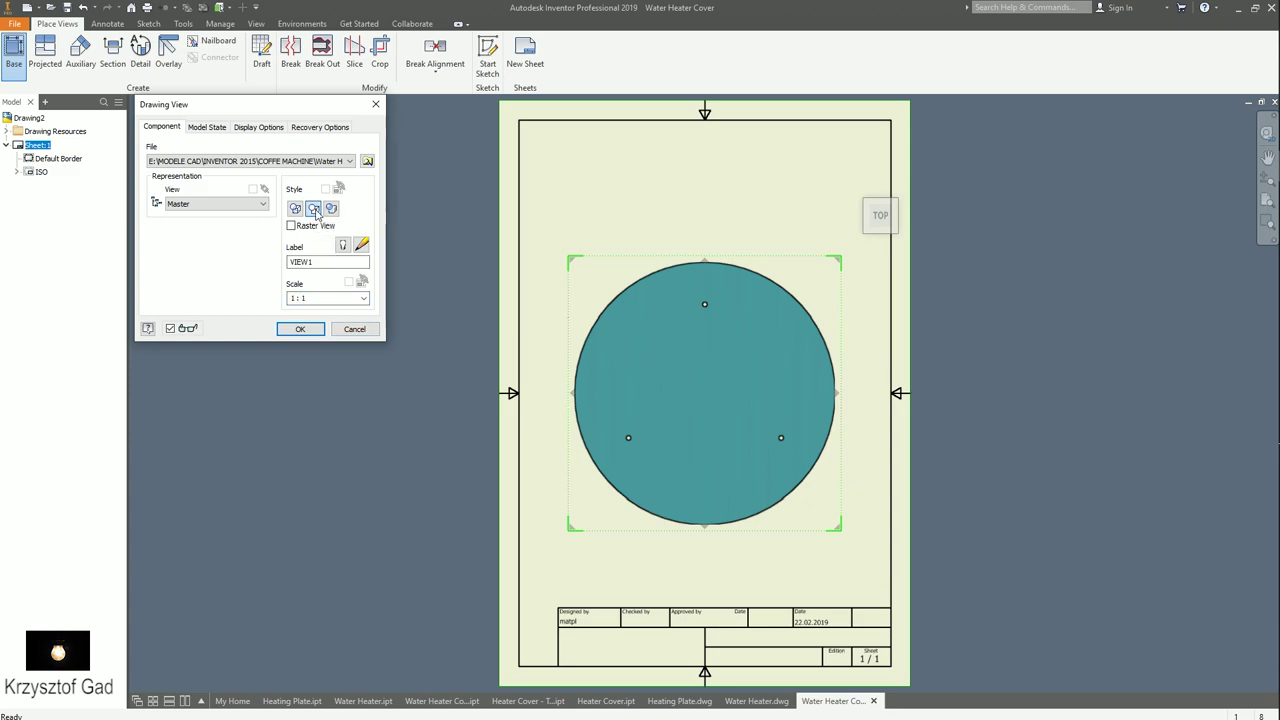
mouse_move(816, 281)
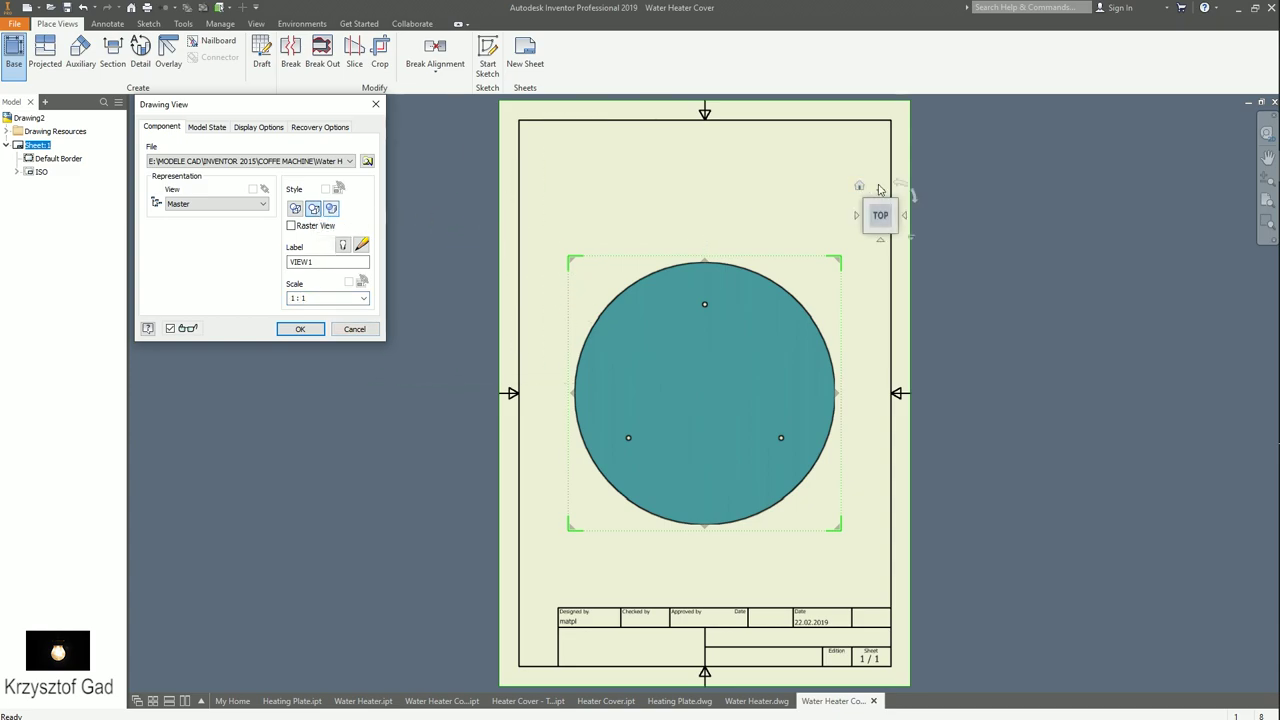
click(901, 187)
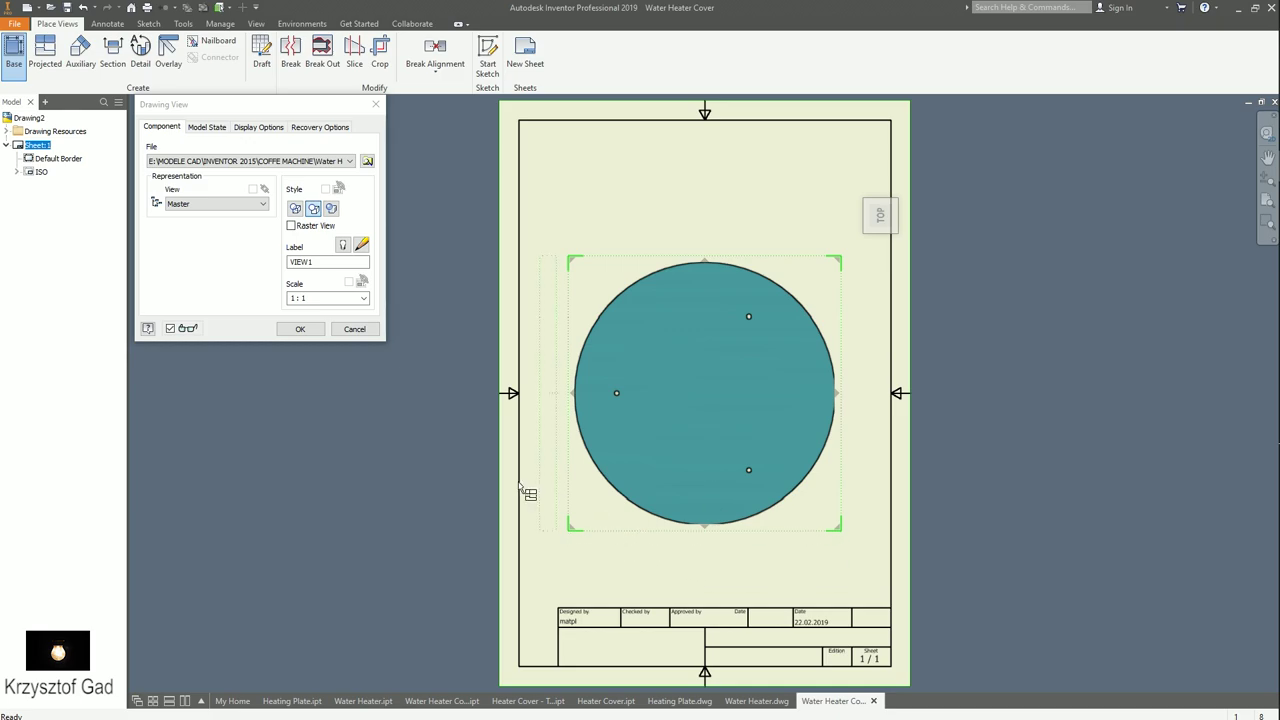
click(303, 329)
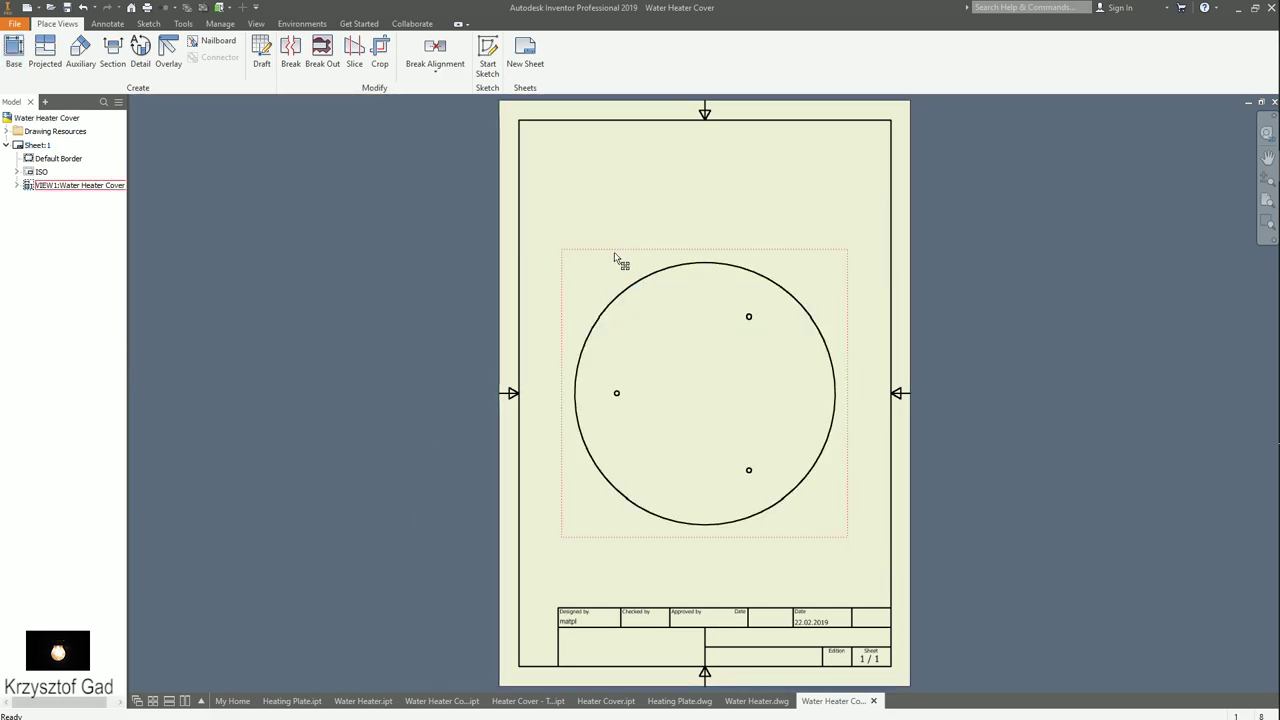
drag(613, 146, 614, 143)
key(End)
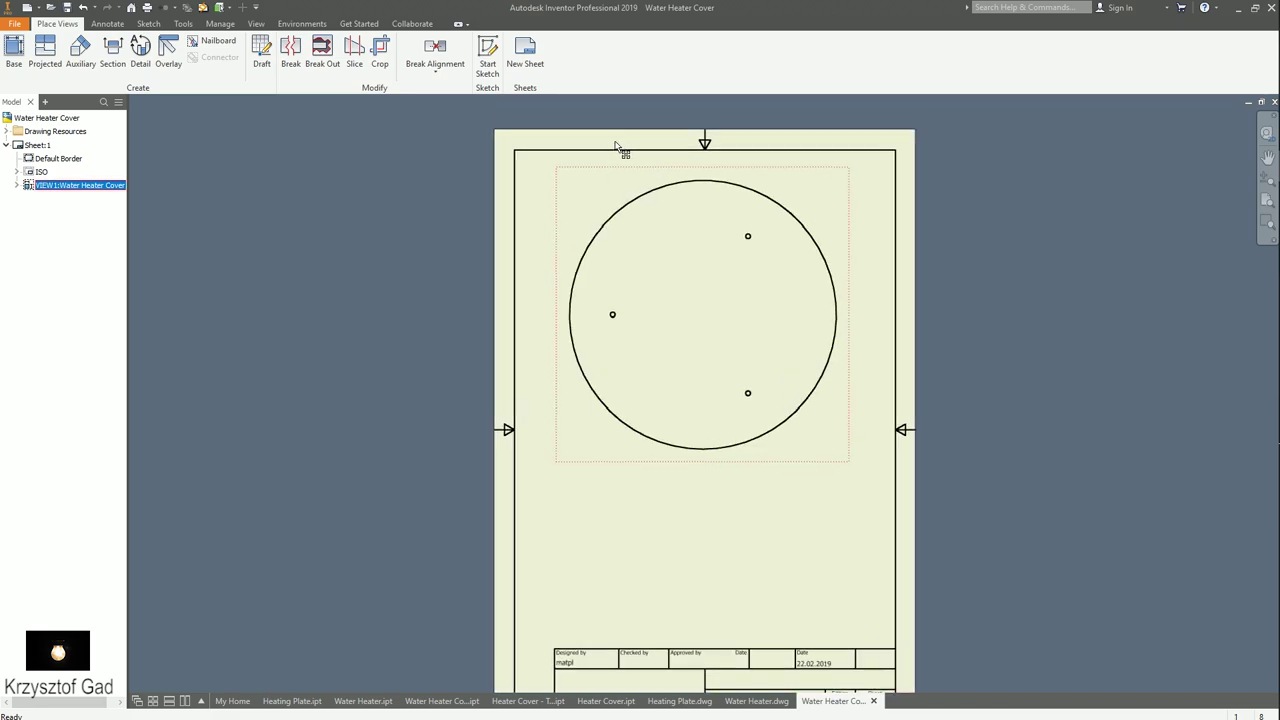
- Add a centre mark to the hole, then select the Sketch tab's centre-point Circle tool
click(107, 23)
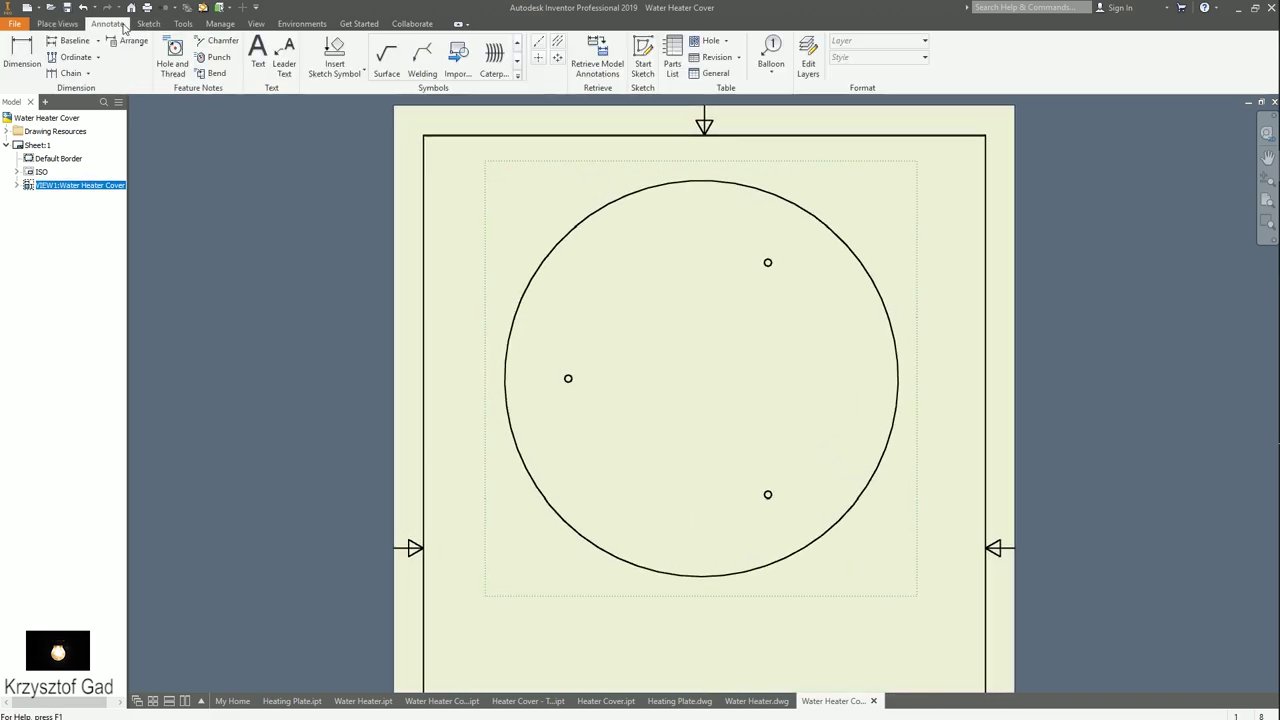
click(538, 58)
click(590, 215)
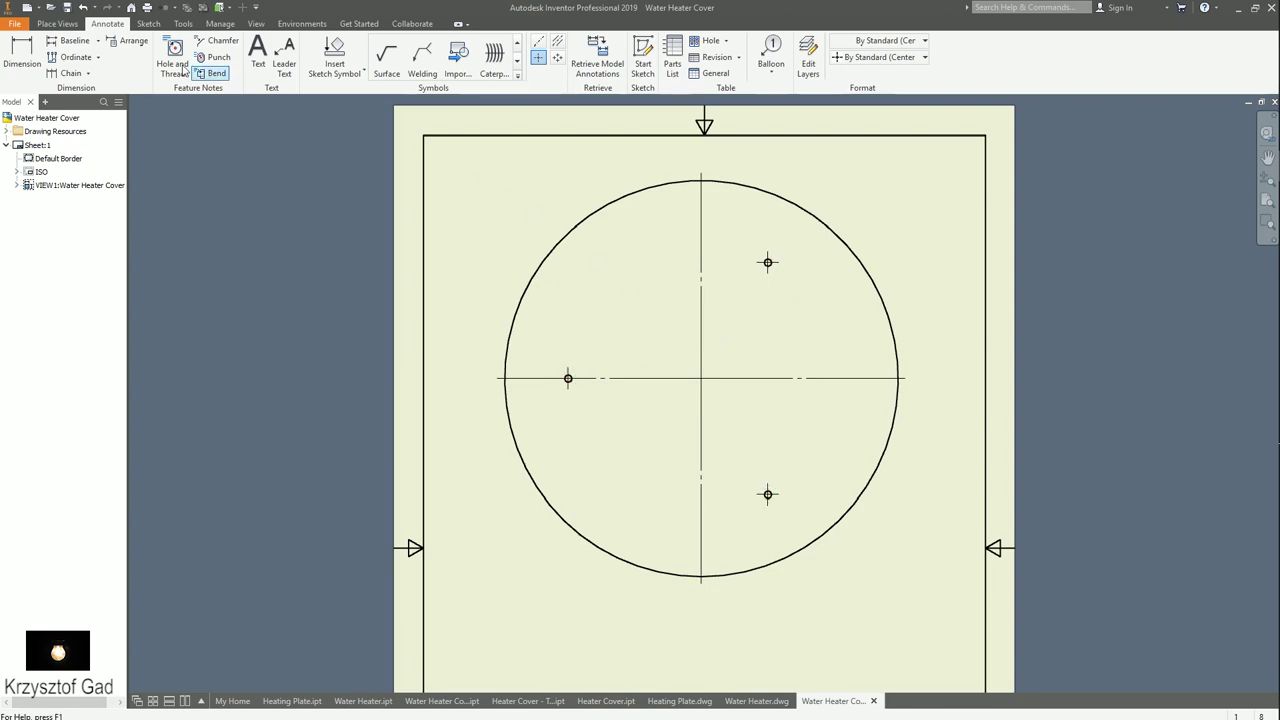
click(149, 23)
click(78, 55)
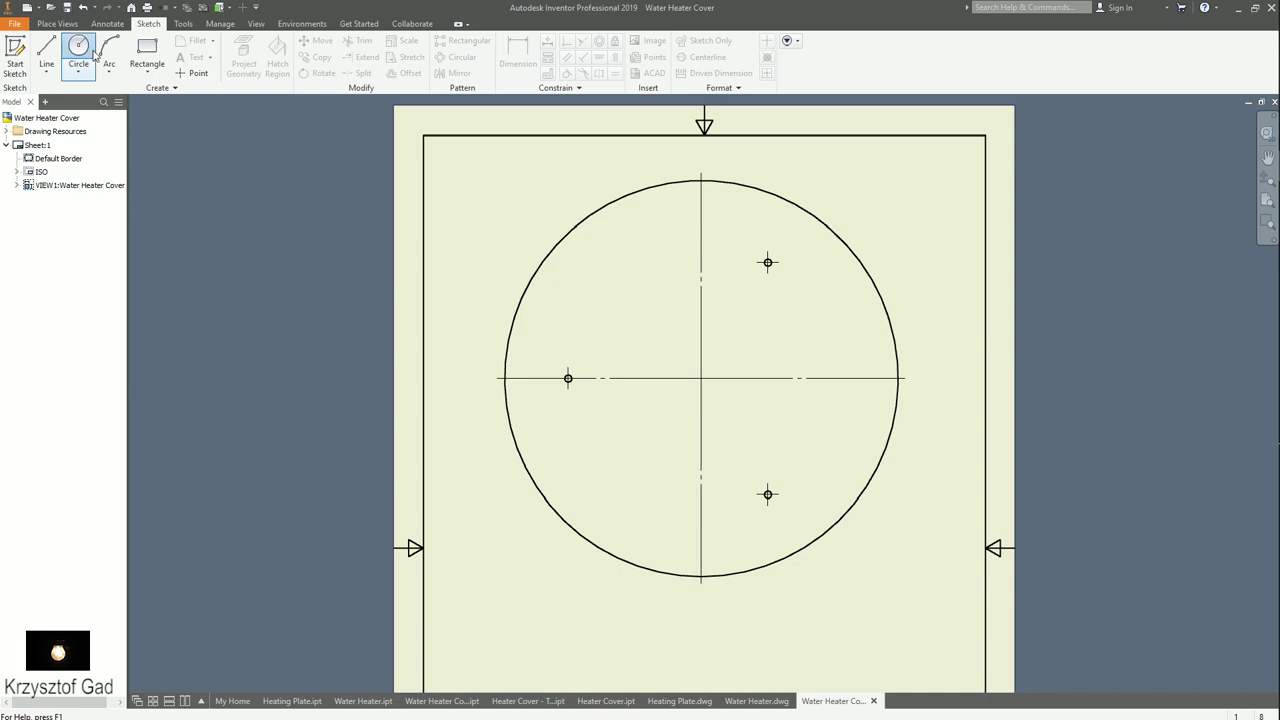
- Start a sketch on the top view and draw a circle from the view centre through a hole centre
click(701, 378)
click(701, 378)
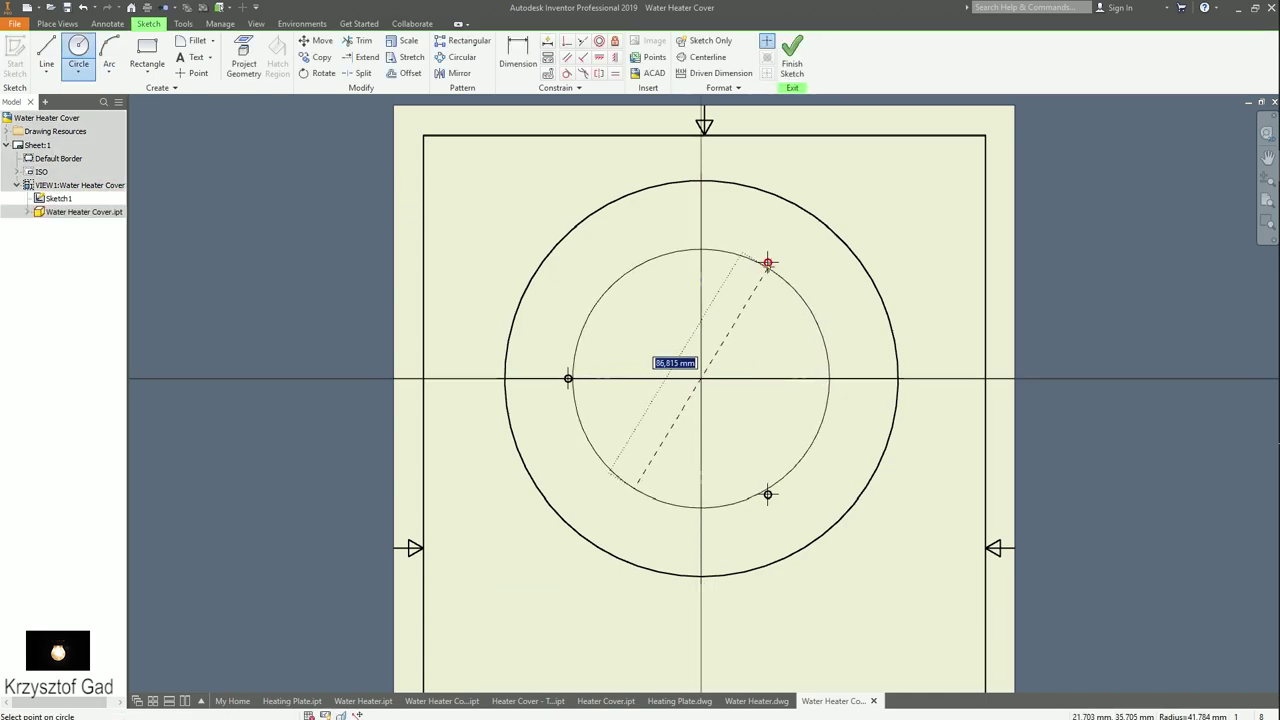
scroll(777, 431, up, 4)
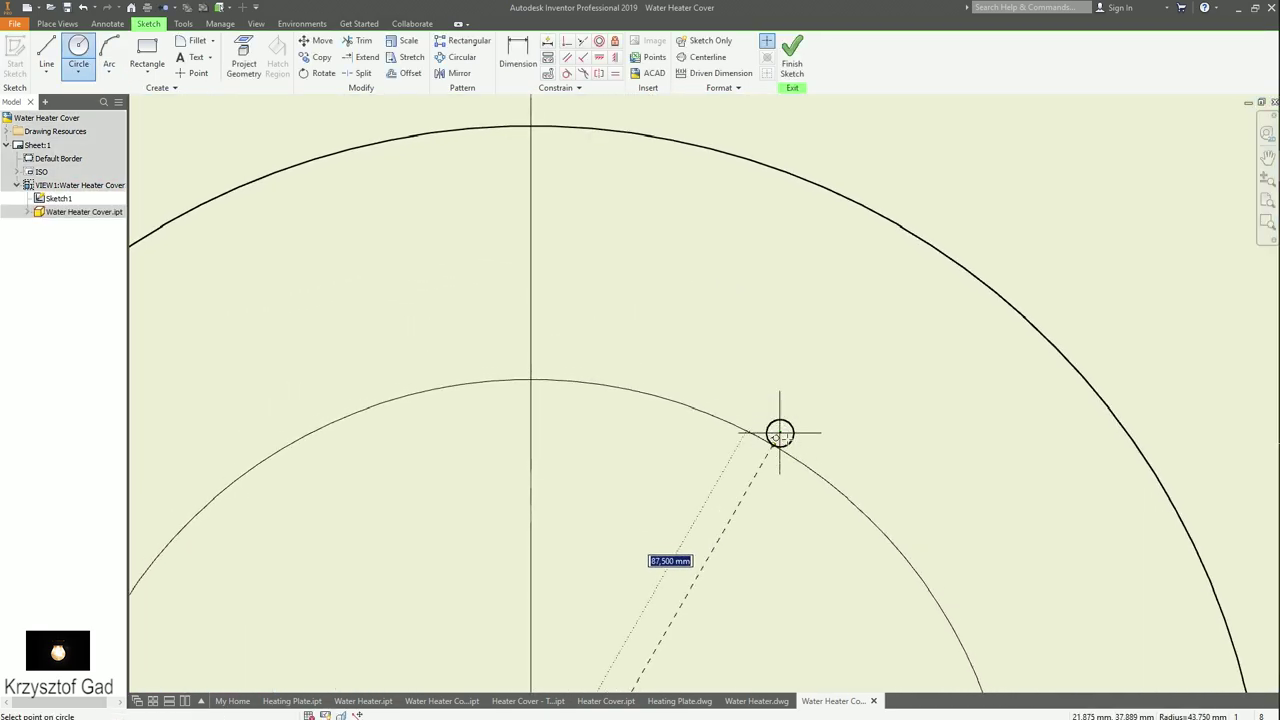
click(780, 432)
scroll(780, 431, down, 4)
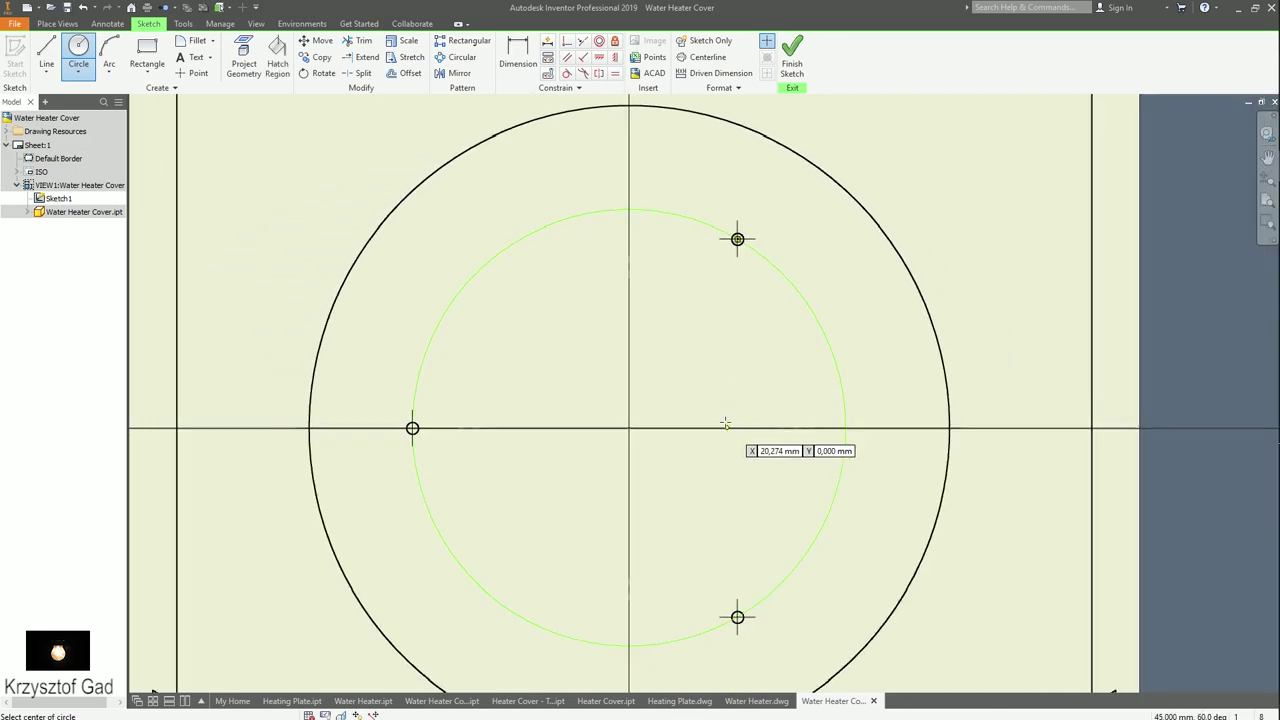
key(Escape)
- Set the circle's line type to Dash Dot and finish the sketch
right_click(829, 354)
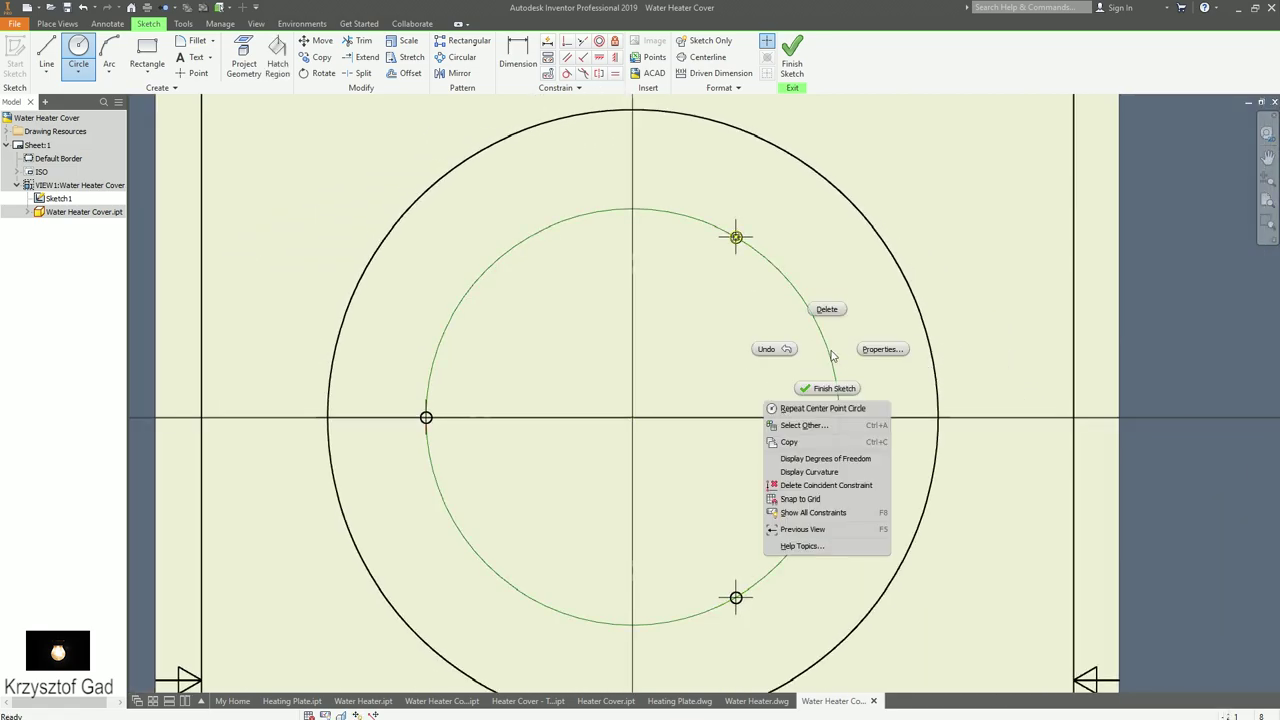
click(874, 358)
click(230, 141)
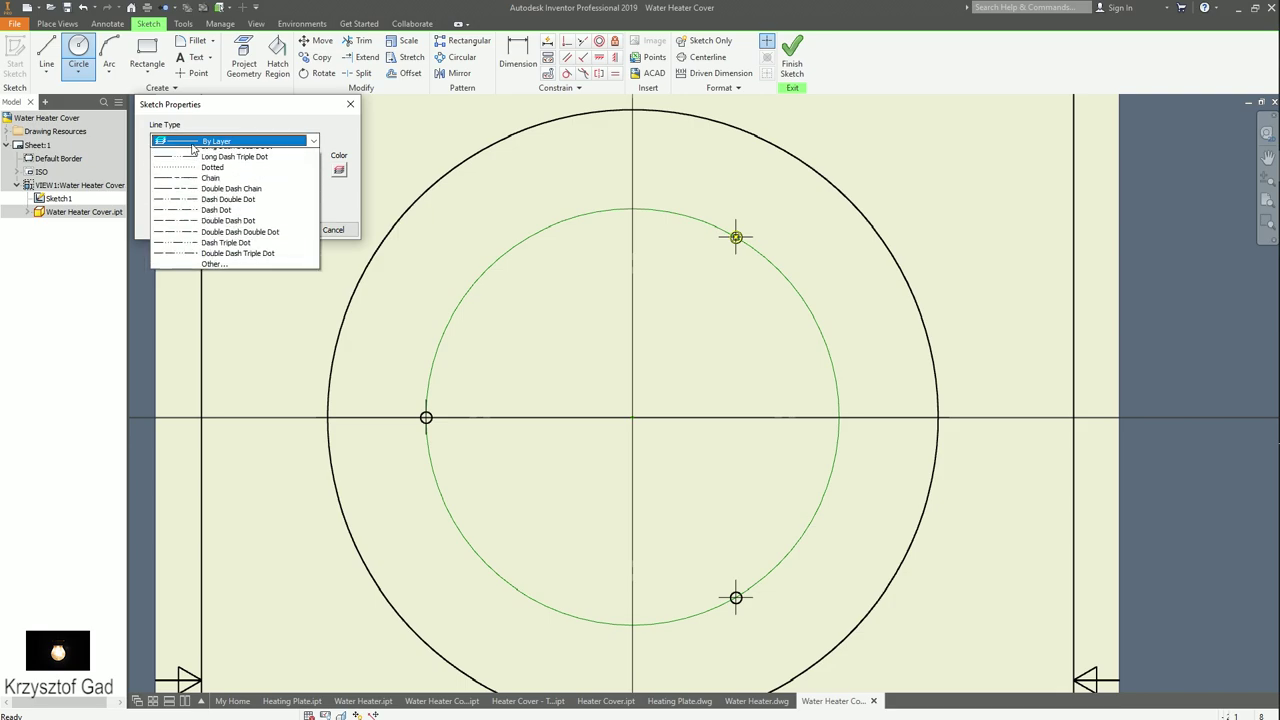
click(240, 278)
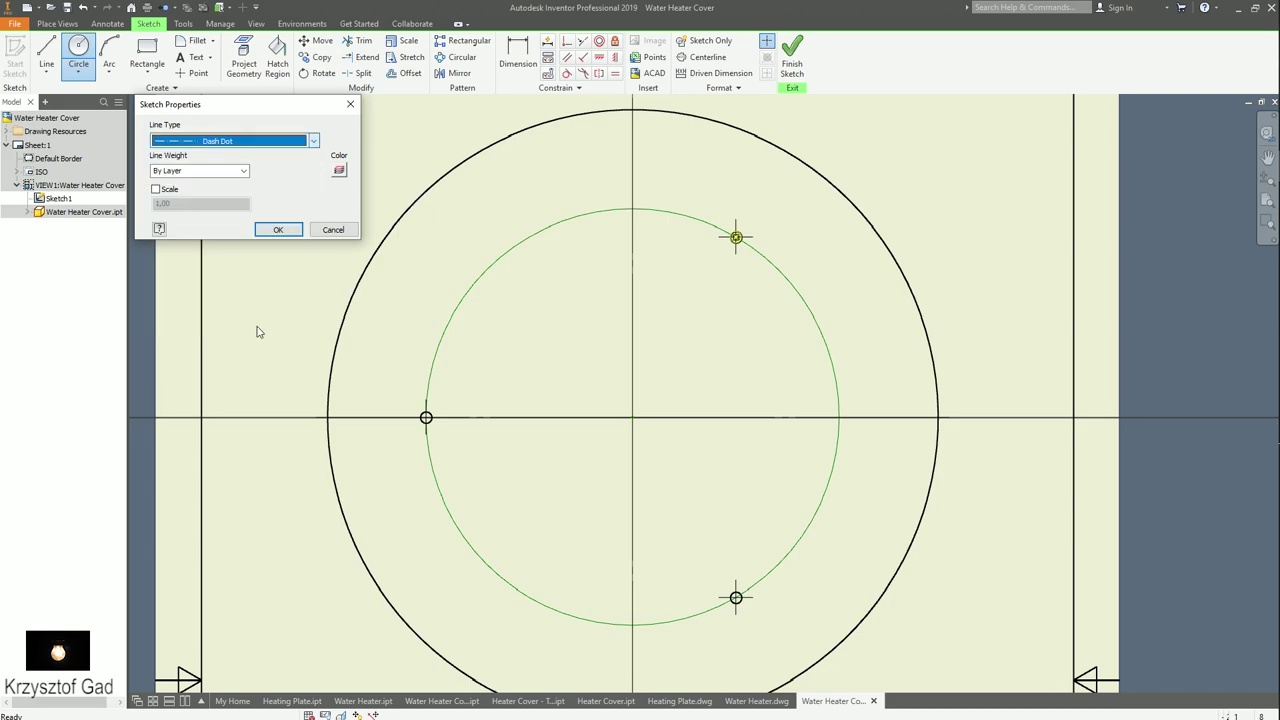
click(283, 230)
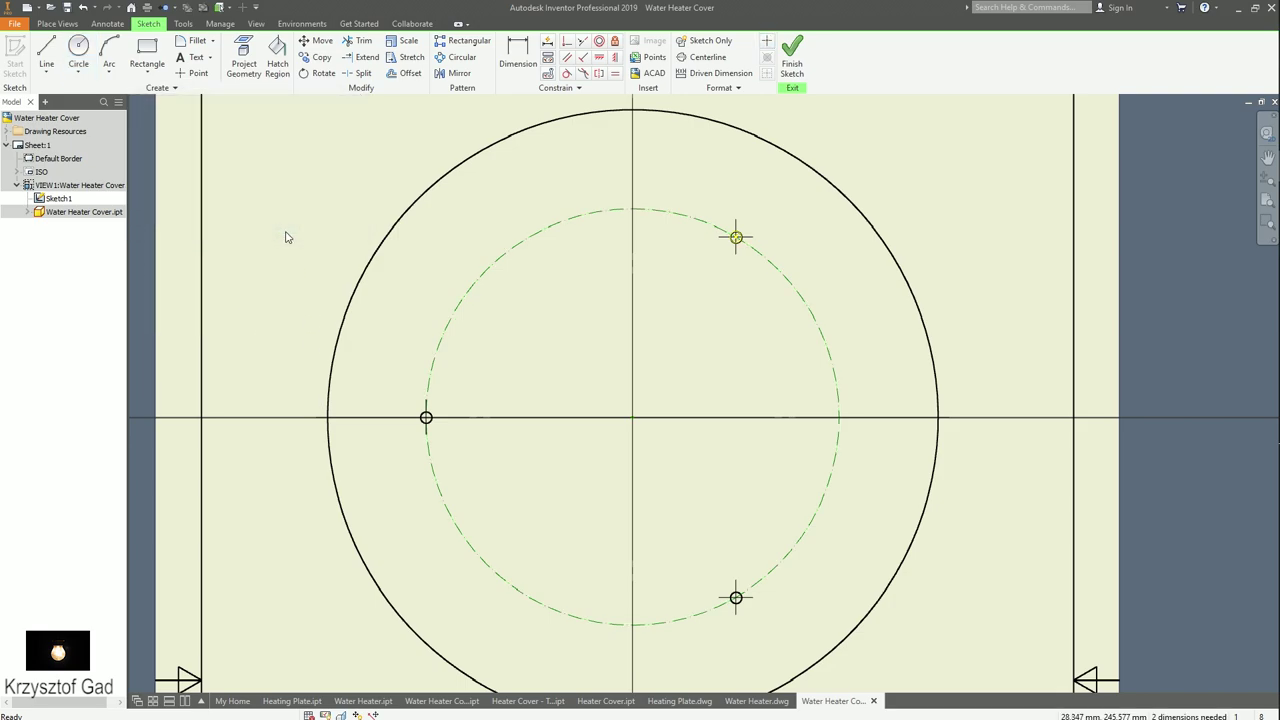
click(792, 55)
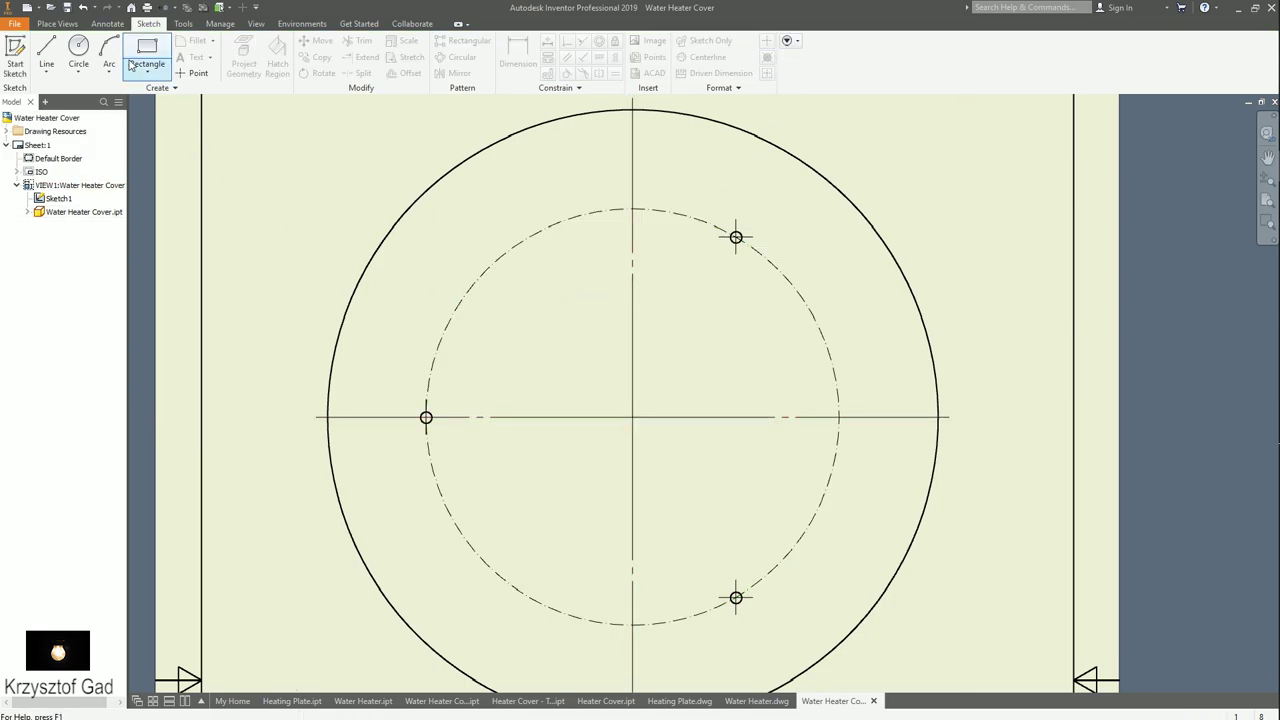
click(110, 24)
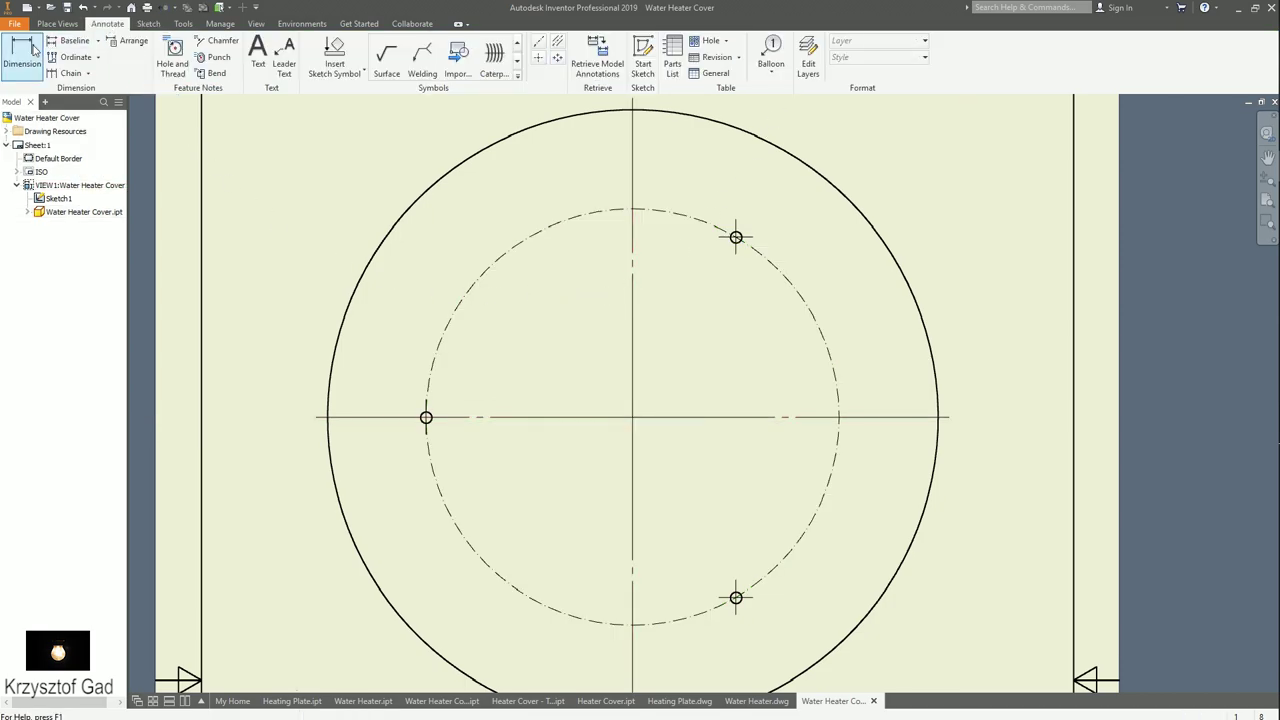
- Change the Ø90 bolt circle dimension to a radius and place it as R45
key(d)
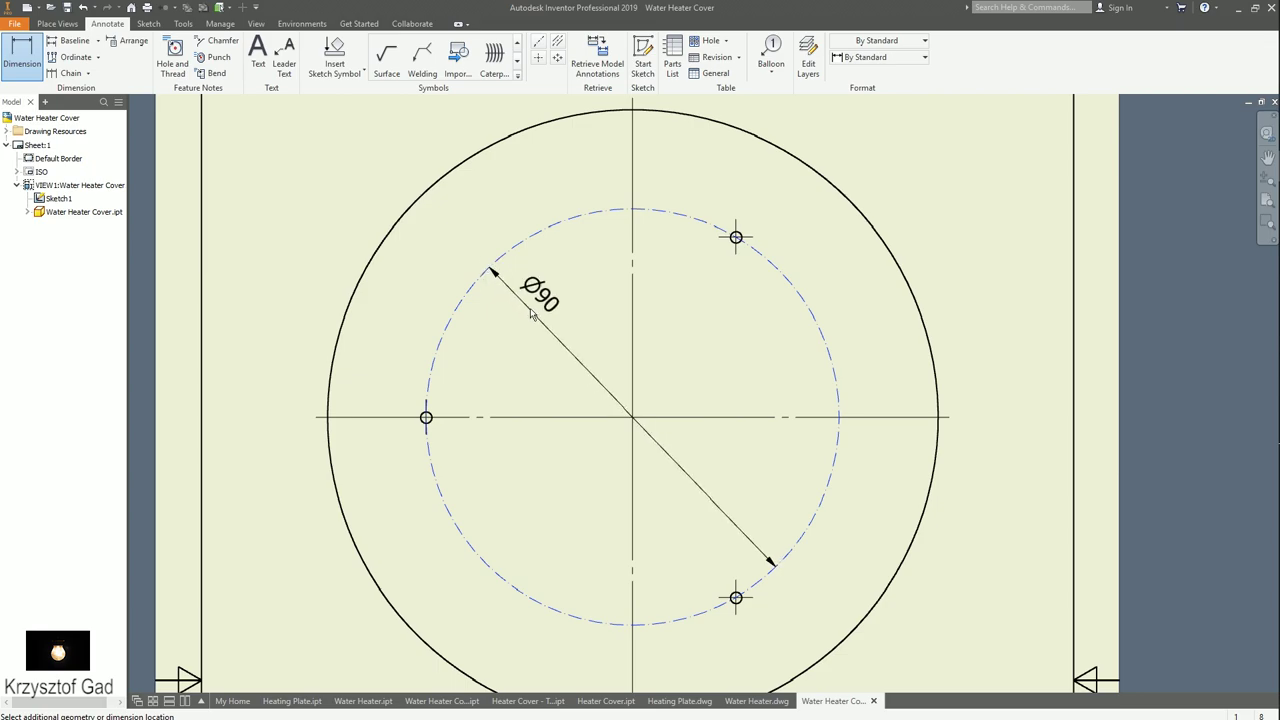
right_click(481, 363)
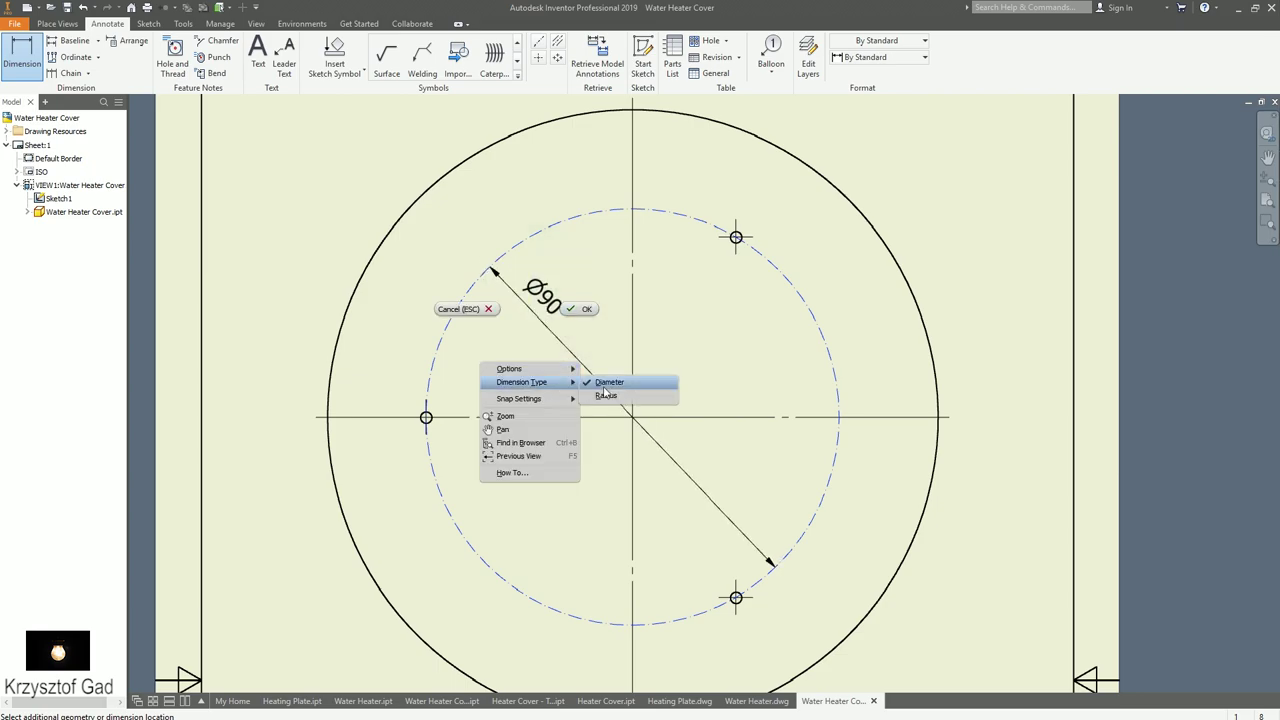
click(605, 383)
click(556, 338)
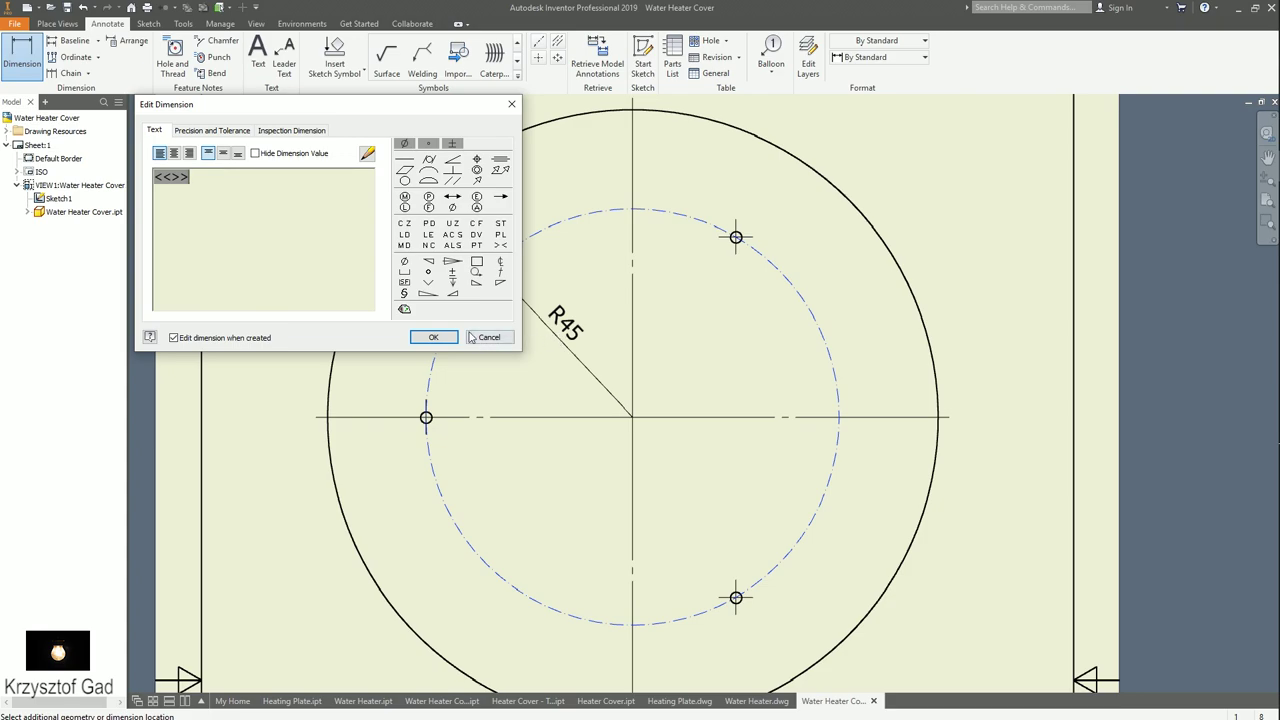
click(446, 340)
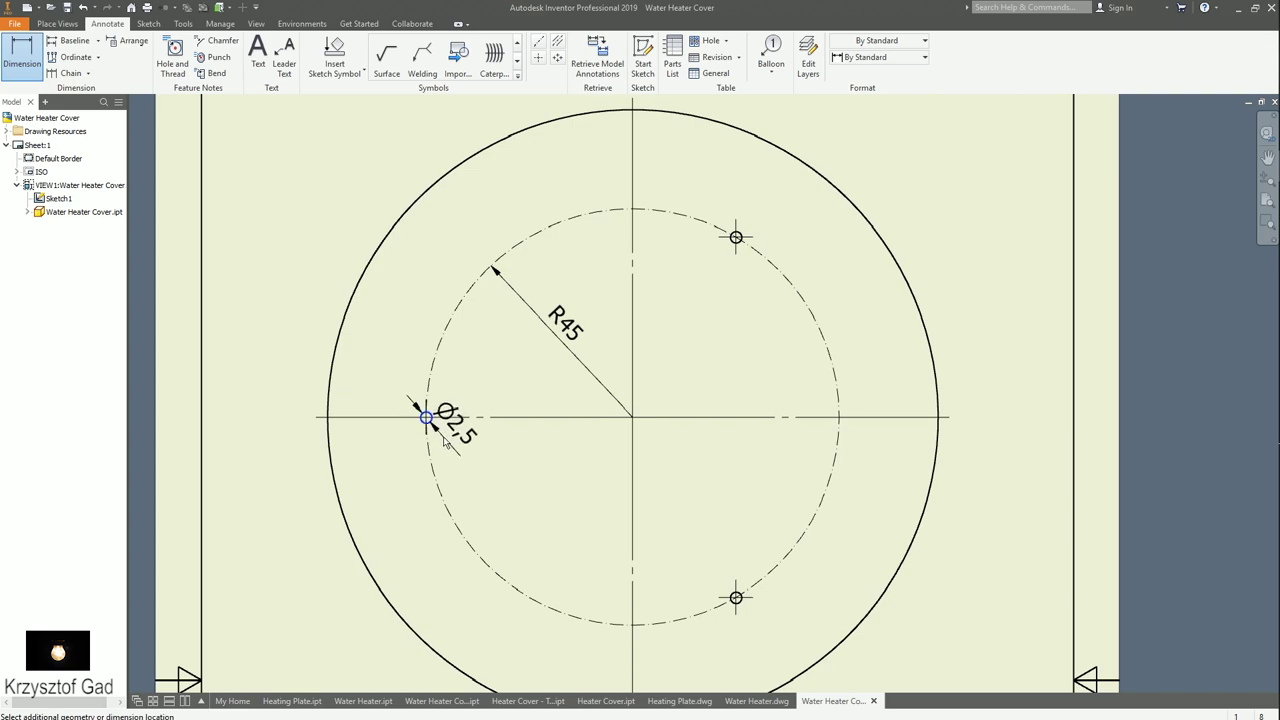
- Dimension the left hole with text Ø2,5x3x120° and slide the note down-right along its leader
click(463, 467)
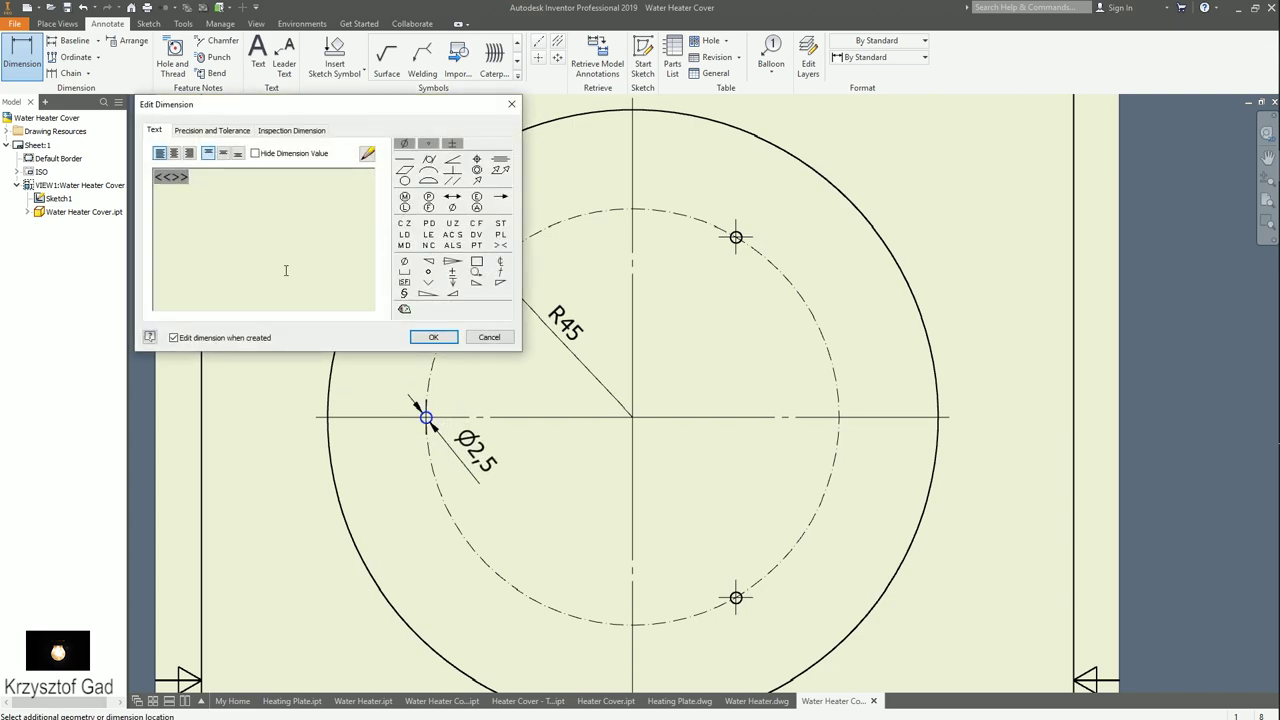
text(x)
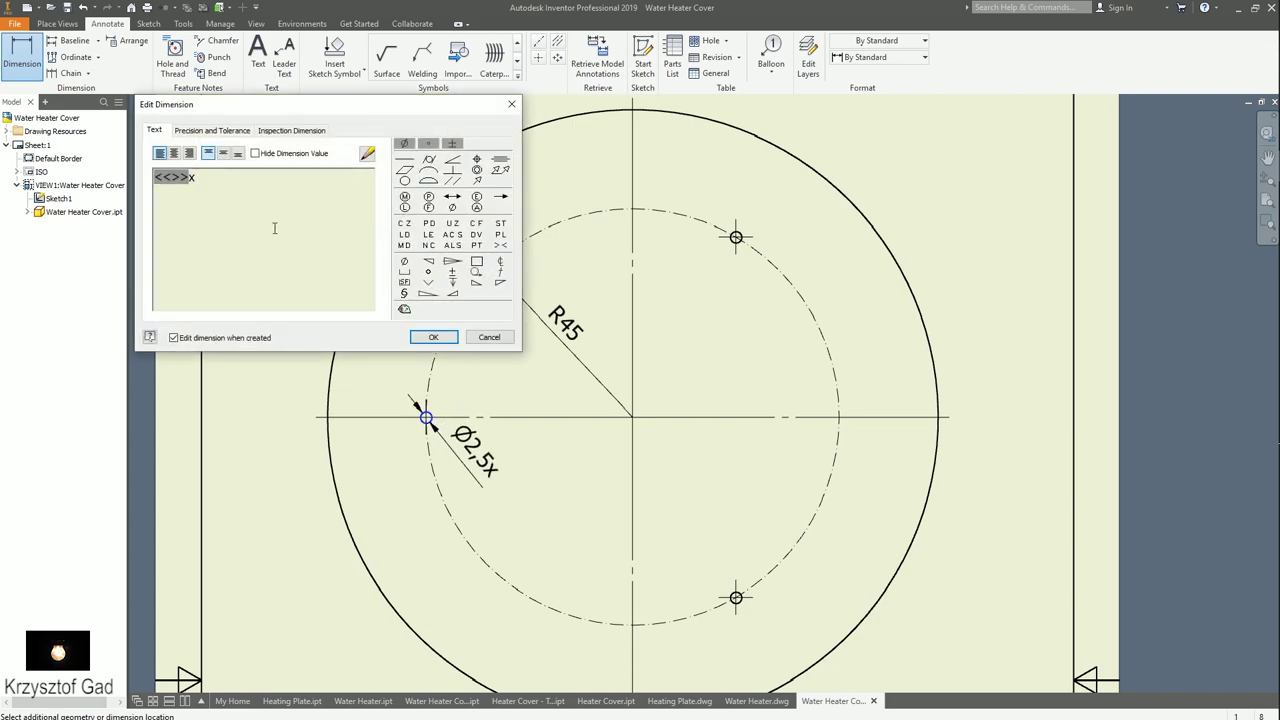
text(3x12)
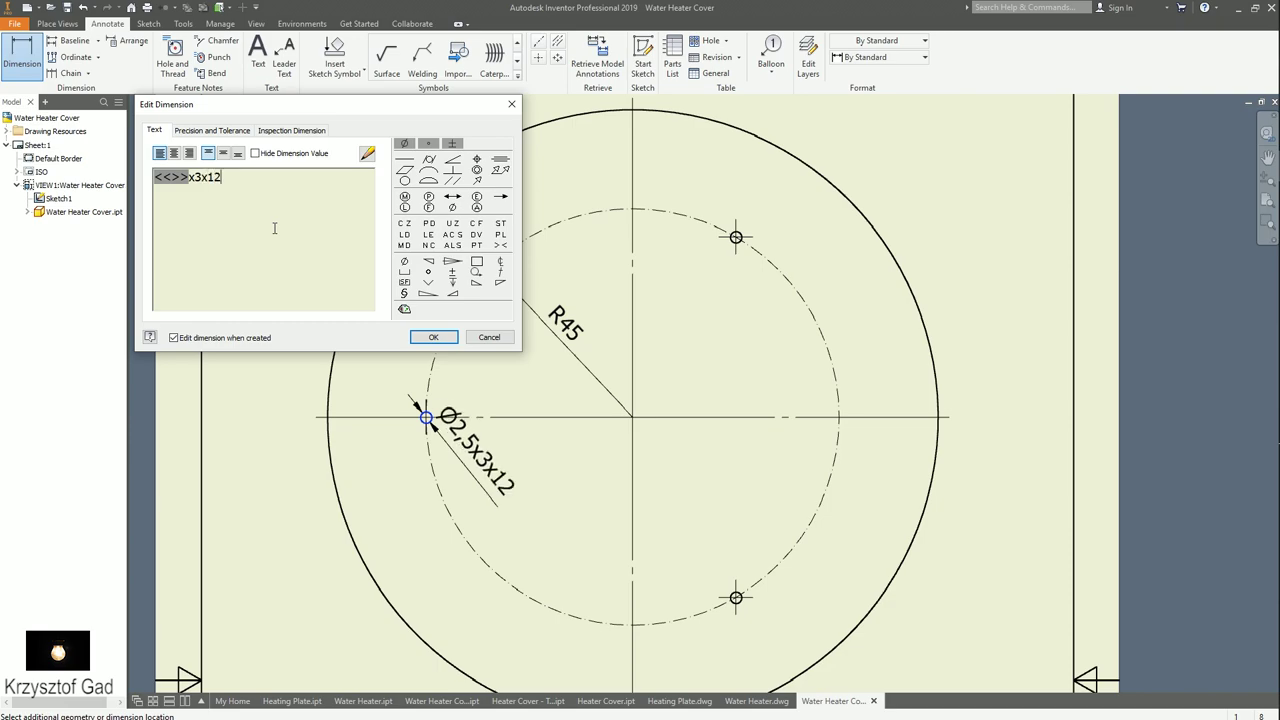
text(0)
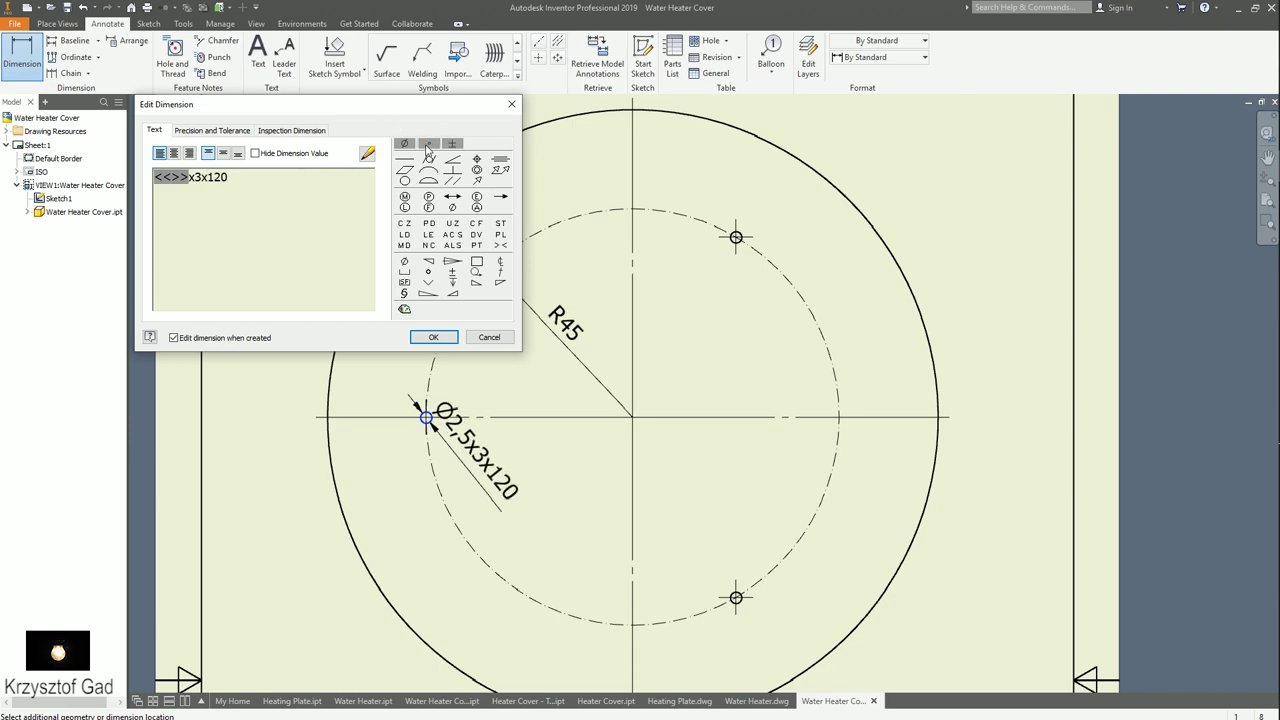
click(428, 143)
click(434, 337)
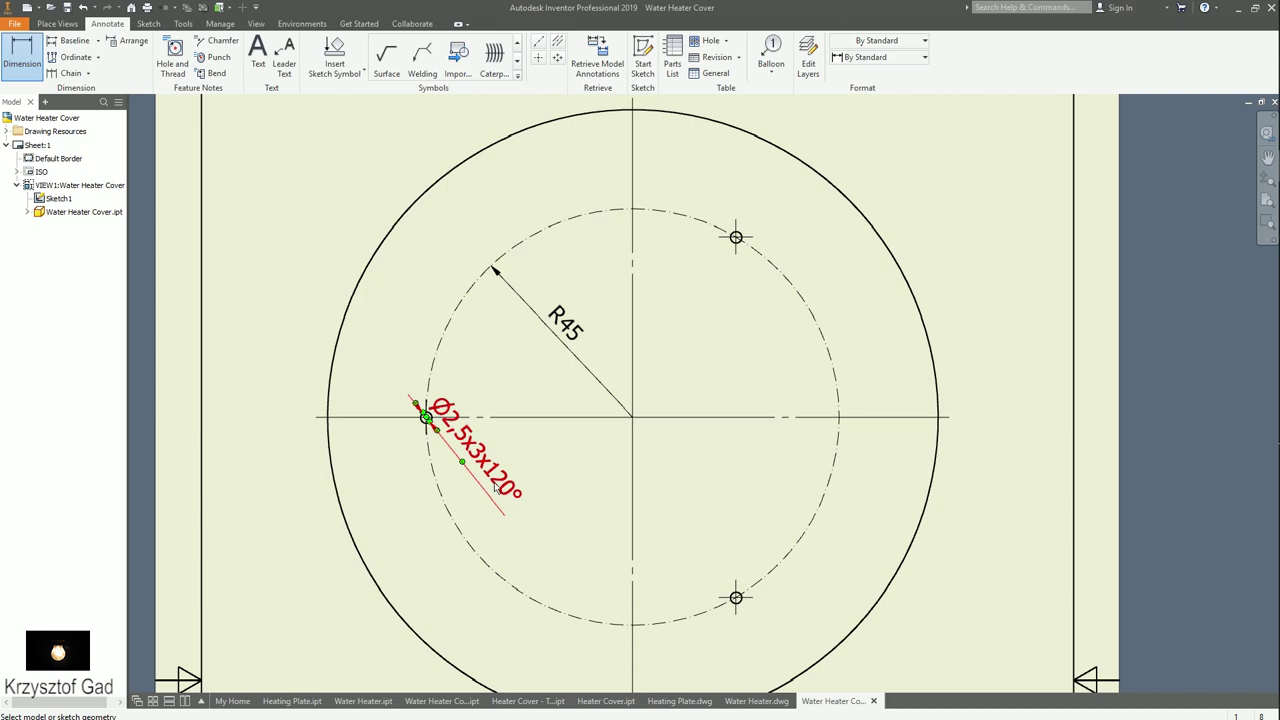
drag(503, 490, 538, 535)
key(Escape)
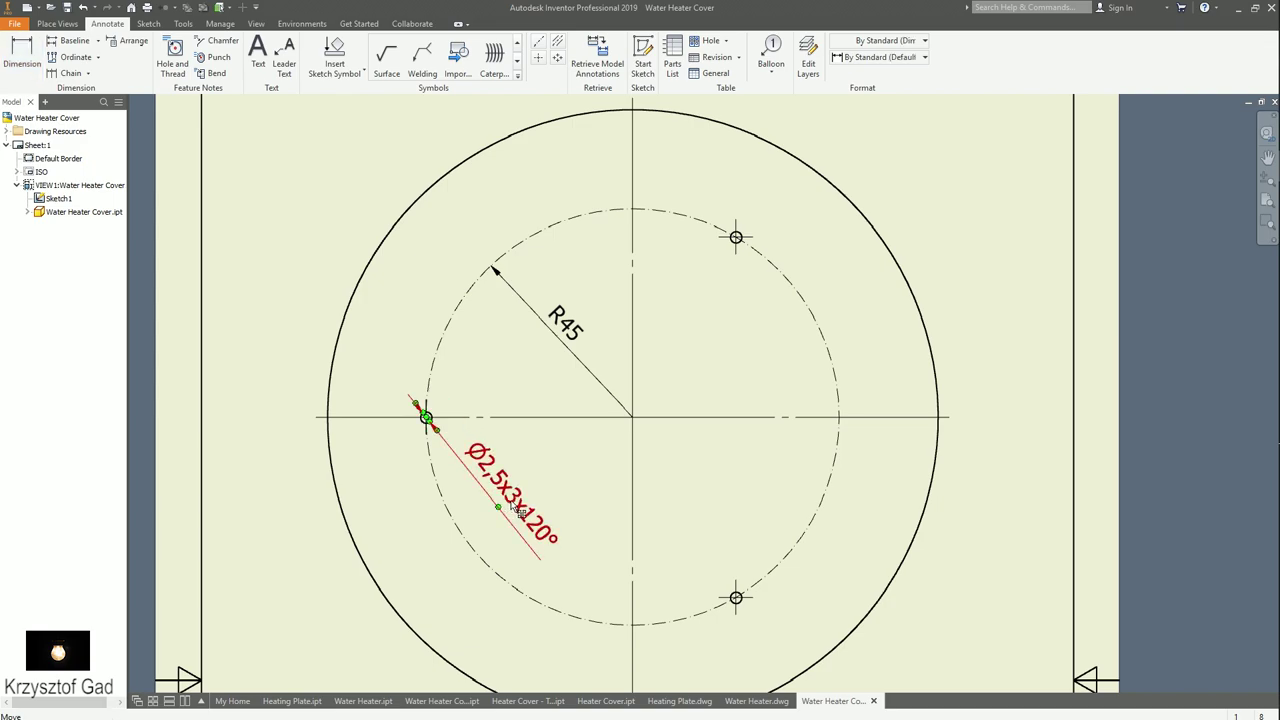
click(62, 24)
- Cut section A-A with a horizontal line through the top view's centre and place it below at 1:1
click(112, 55)
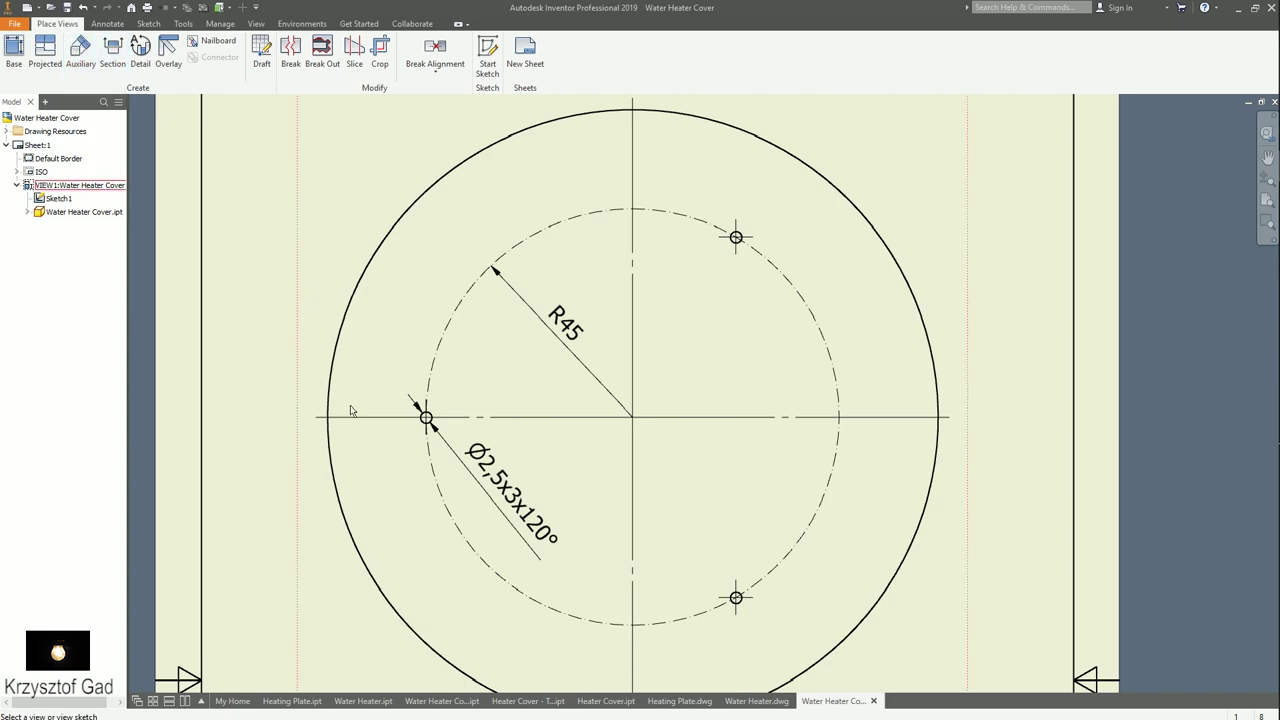
click(352, 419)
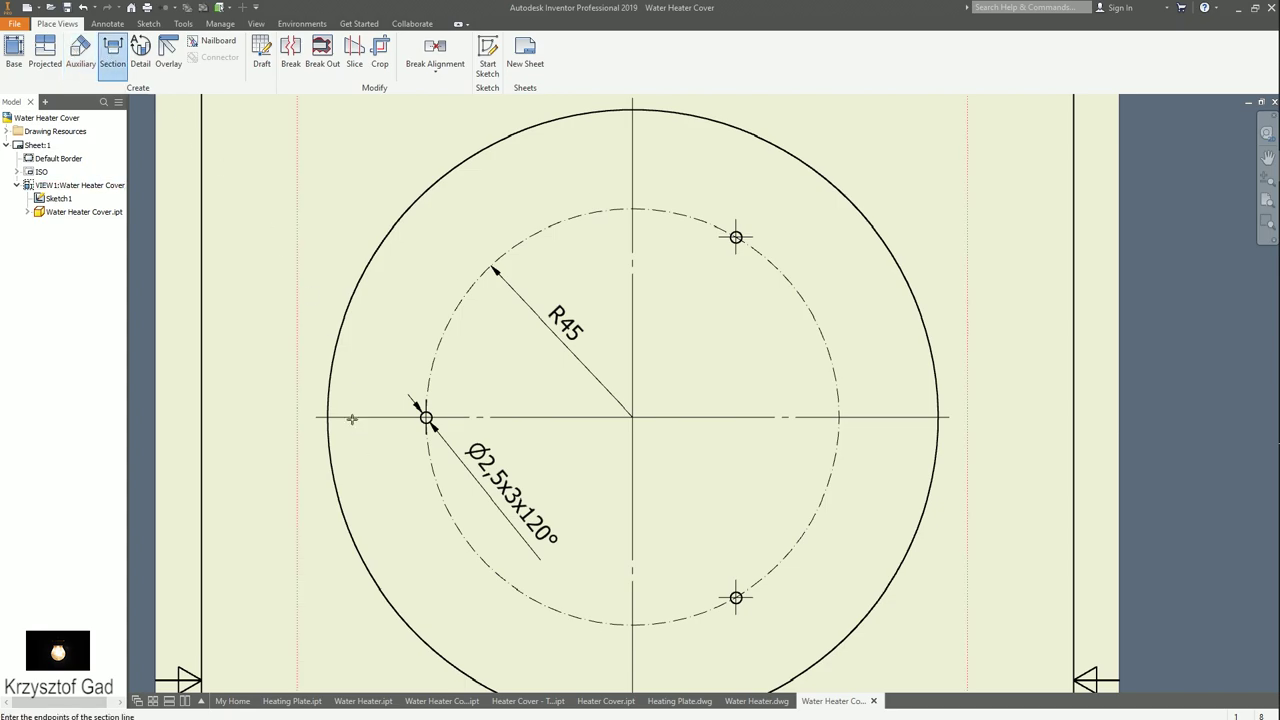
click(250, 417)
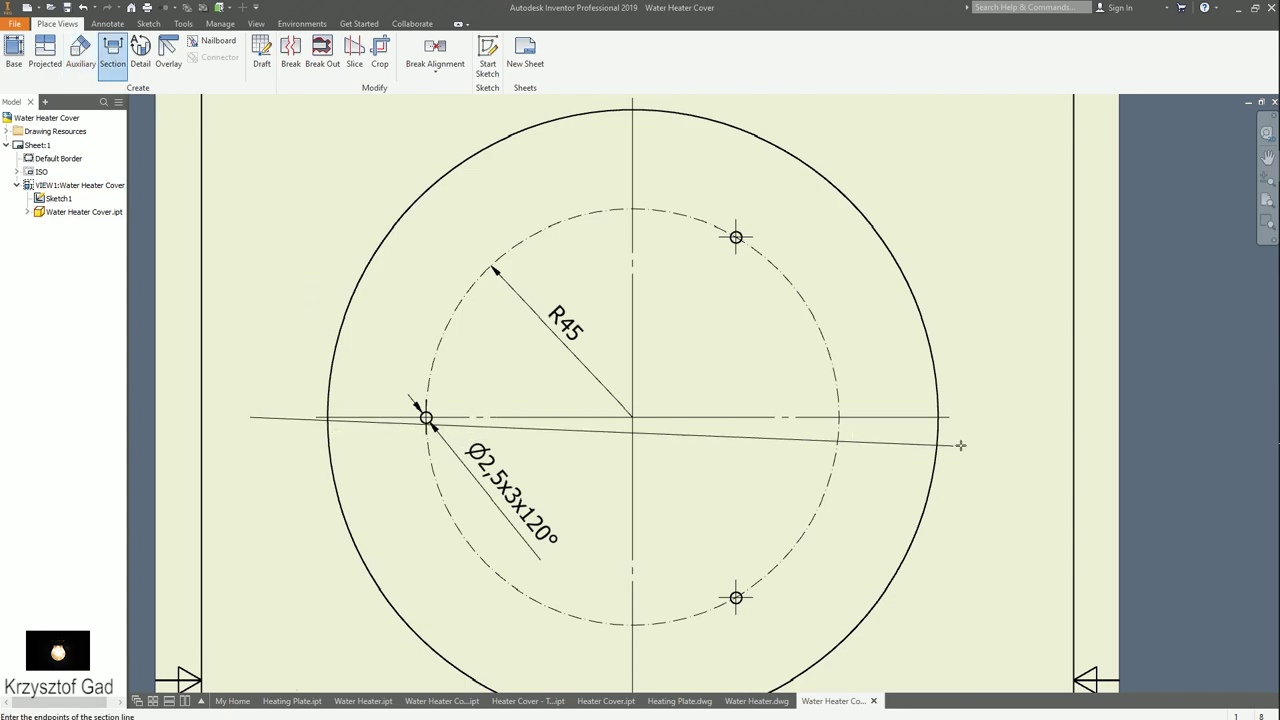
click(1010, 417)
right_click(1009, 447)
click(1066, 445)
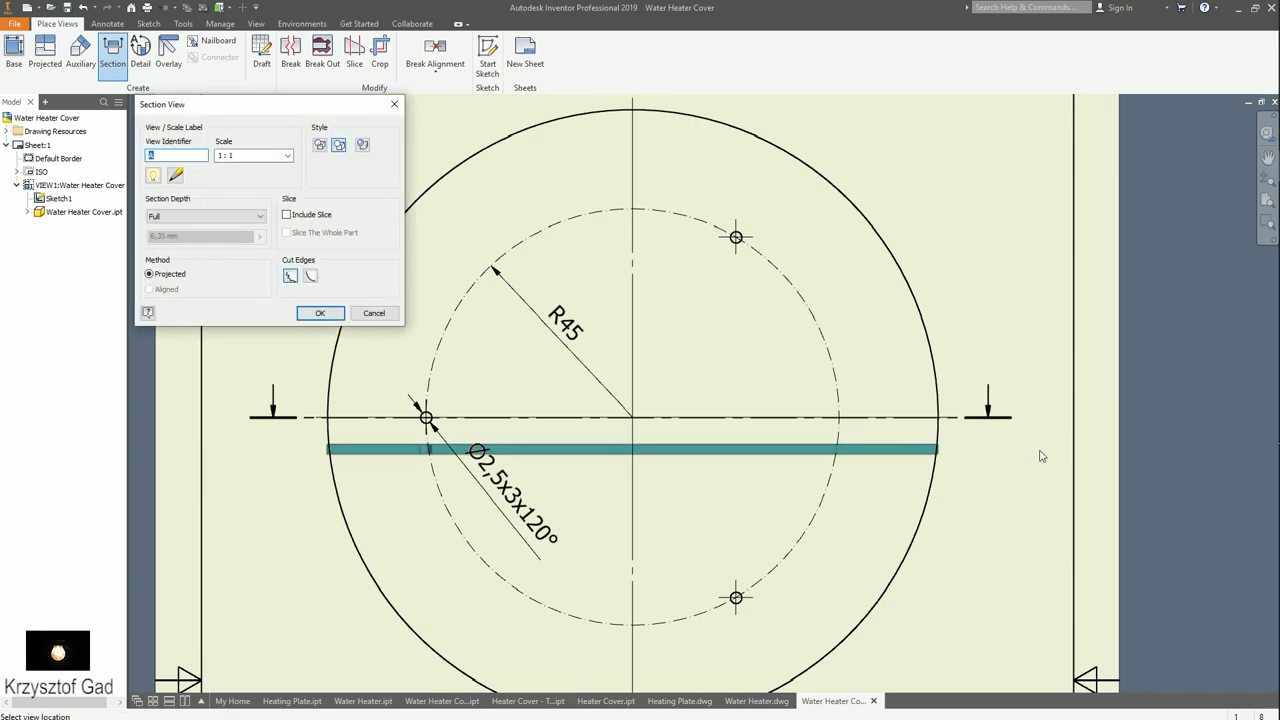
scroll(931, 447, down, 1)
scroll(763, 514, down, 1)
click(740, 517)
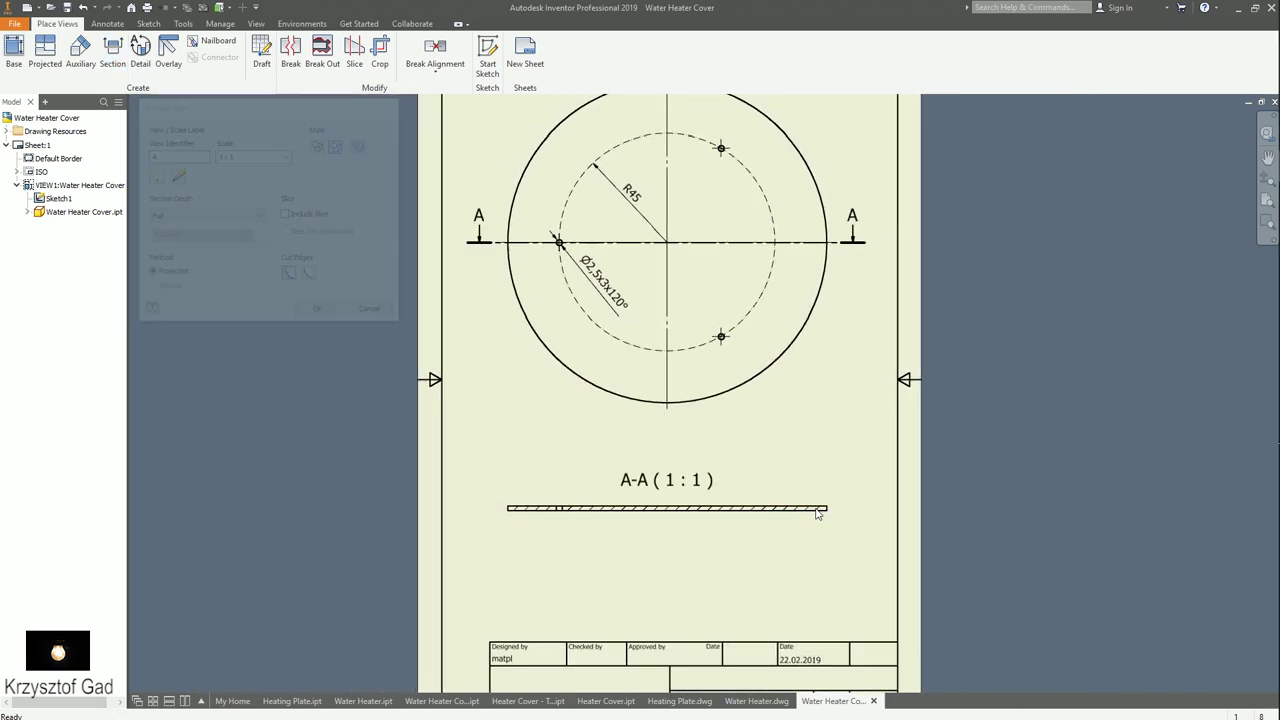
scroll(705, 575, up, 2)
- Add a bisecting centre line across the section bar between its two end edges
click(107, 23)
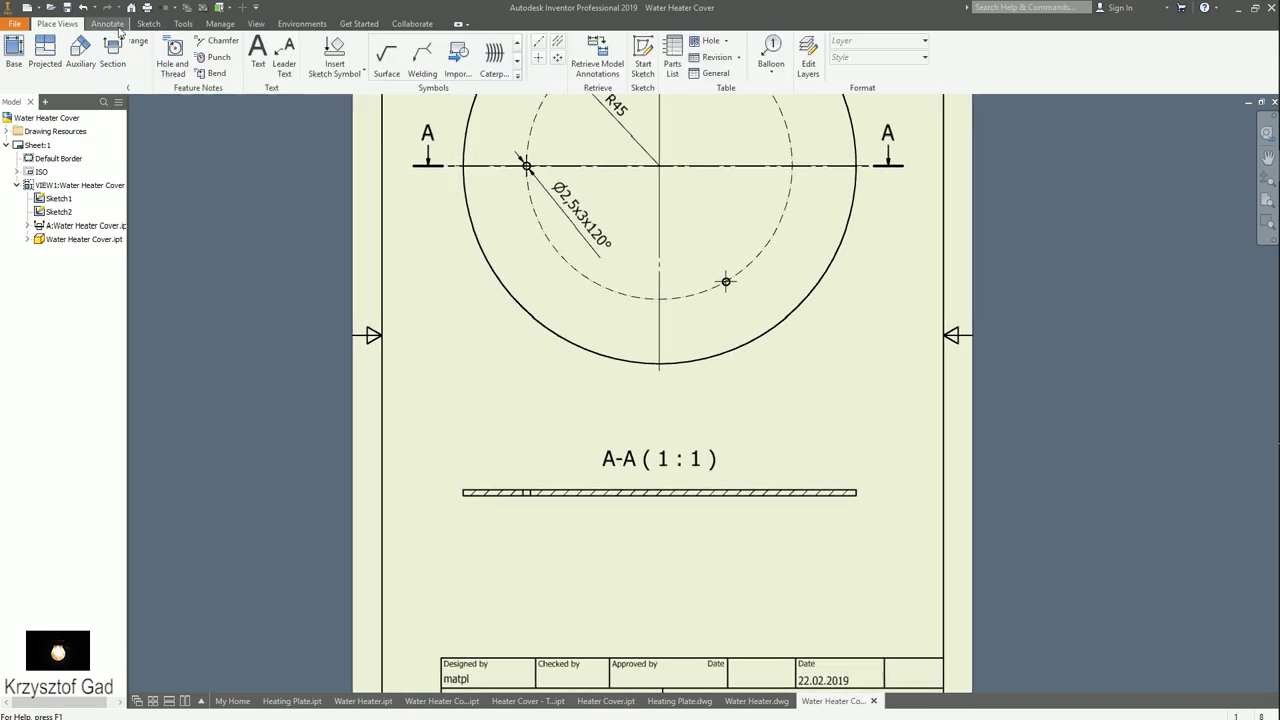
click(557, 40)
scroll(537, 323, up, 2)
scroll(545, 400, up, 2)
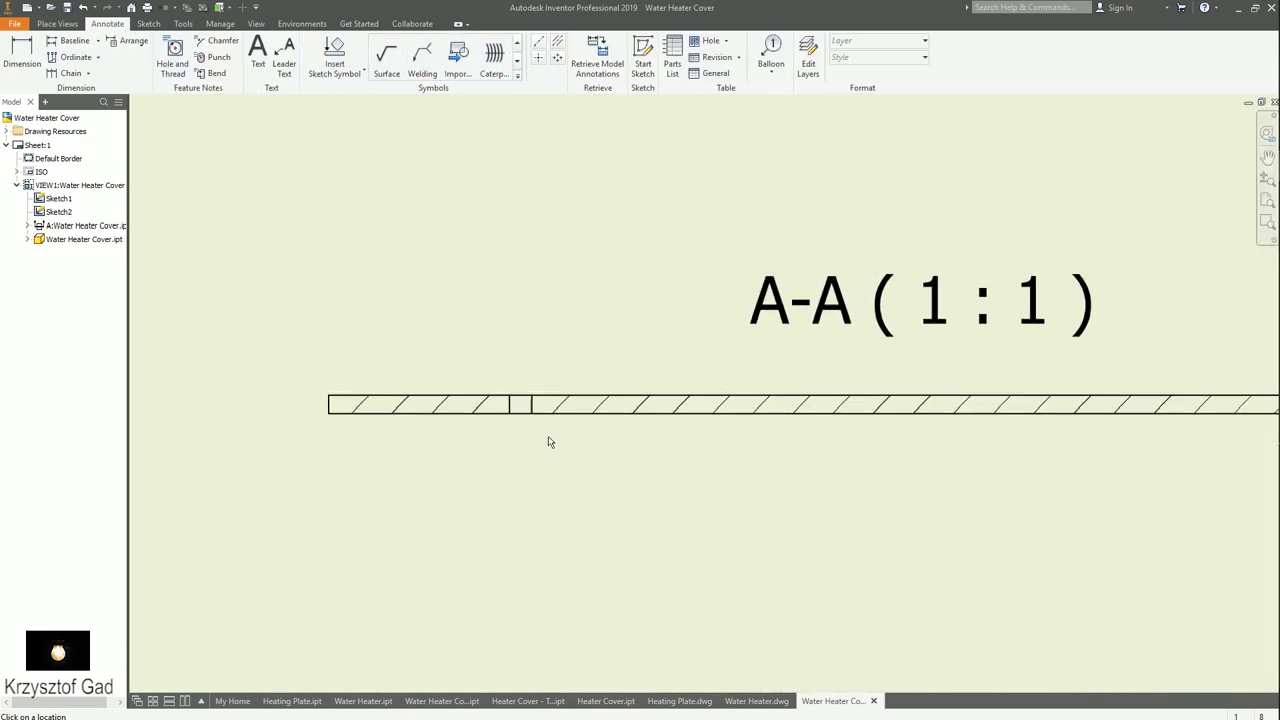
scroll(539, 410, up, 1)
click(516, 418)
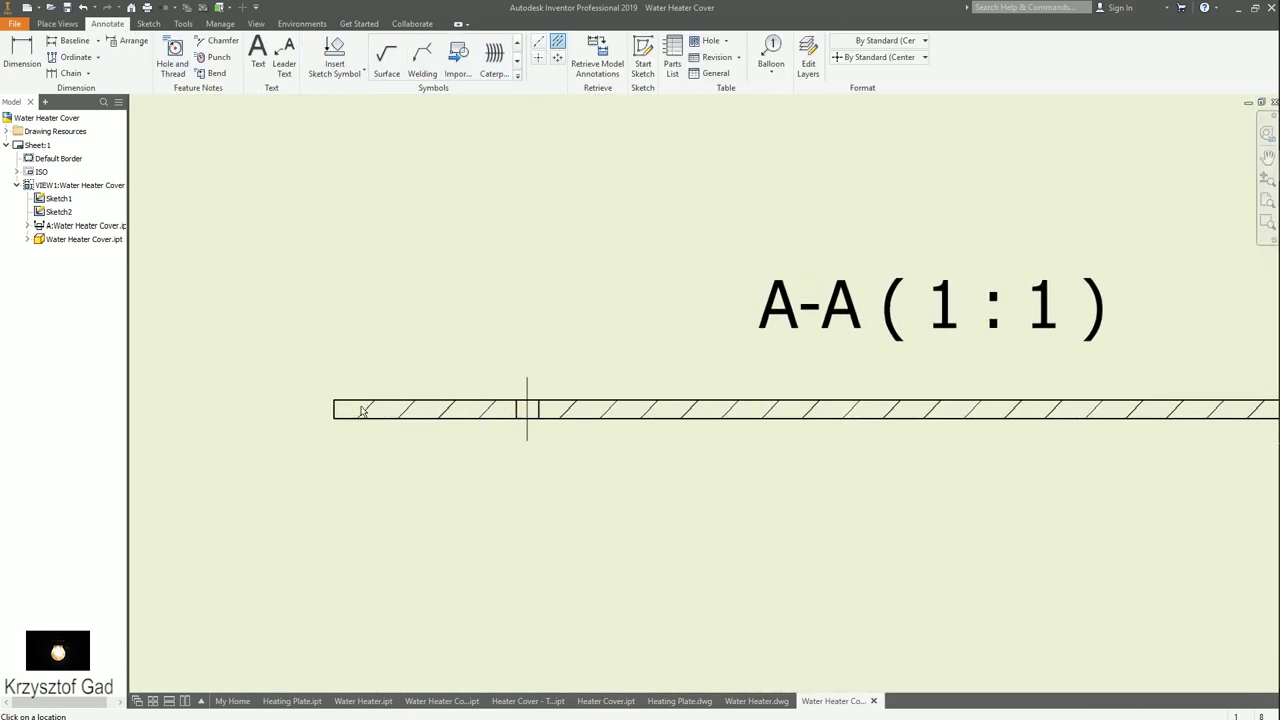
scroll(334, 410, down, 1)
scroll(700, 400, down, 1)
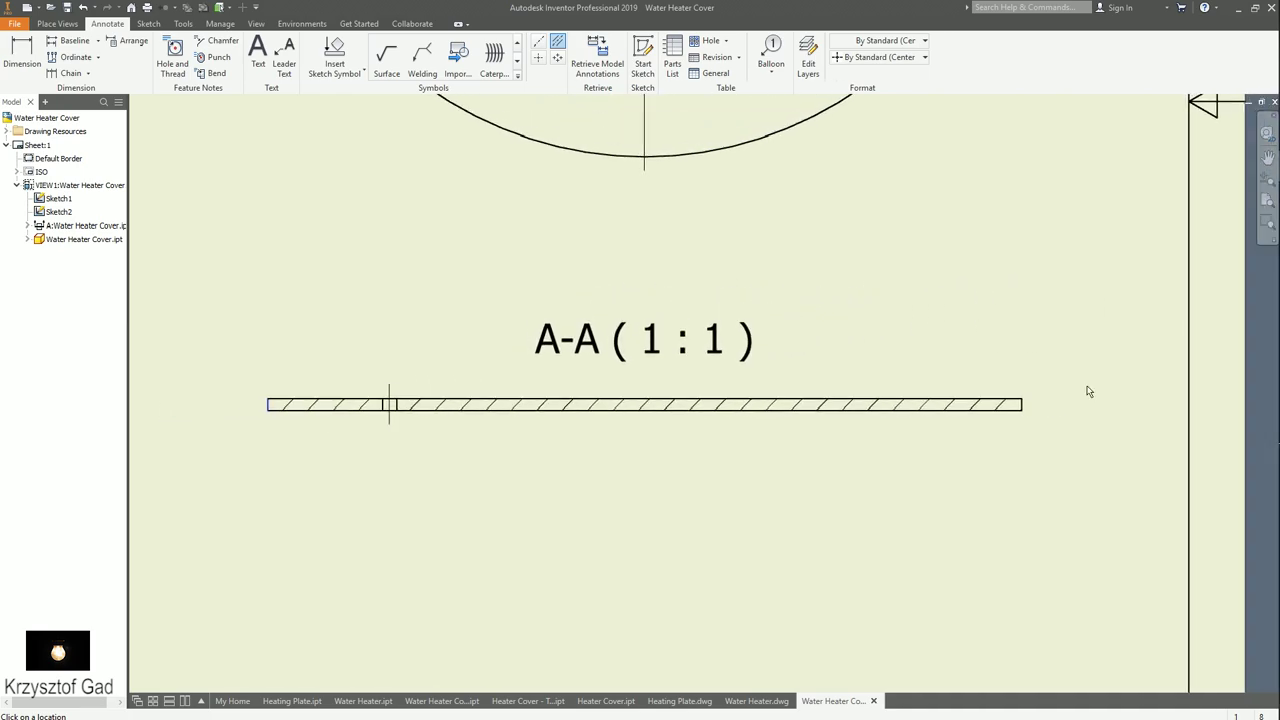
click(1022, 404)
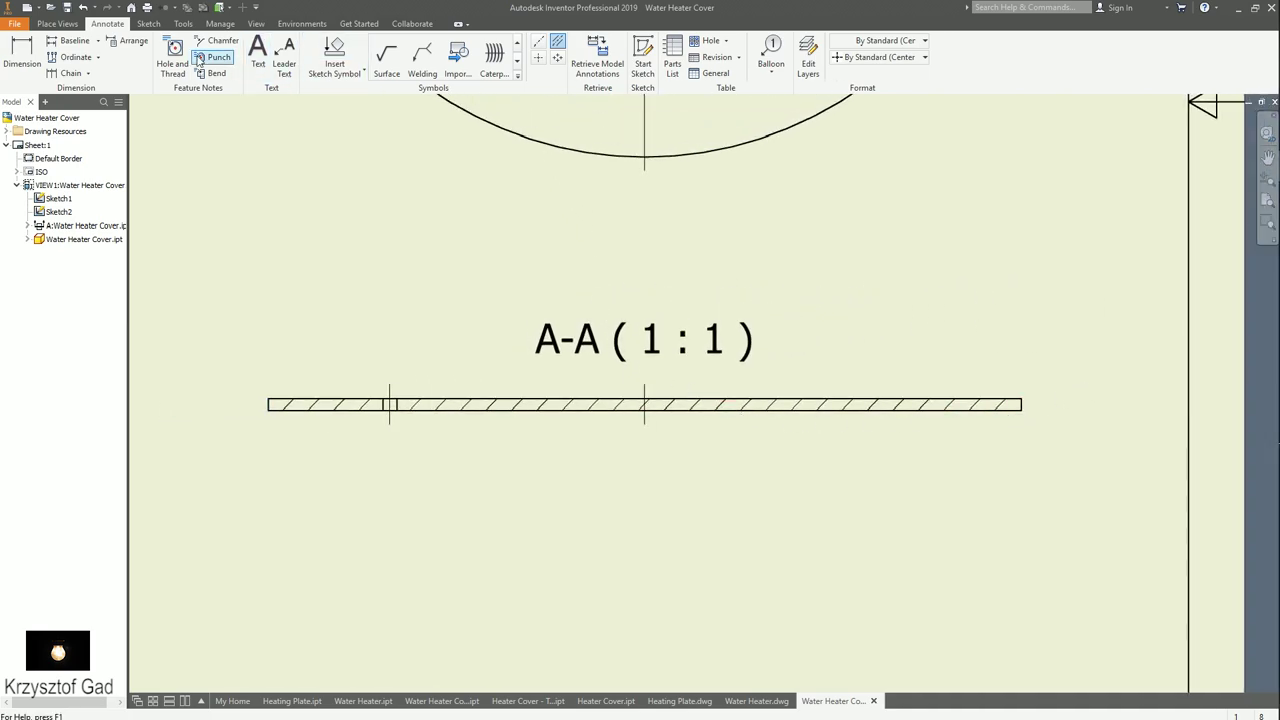
- Dimension the section's 133 length below it and prefix it with the Ø symbol
key(d)
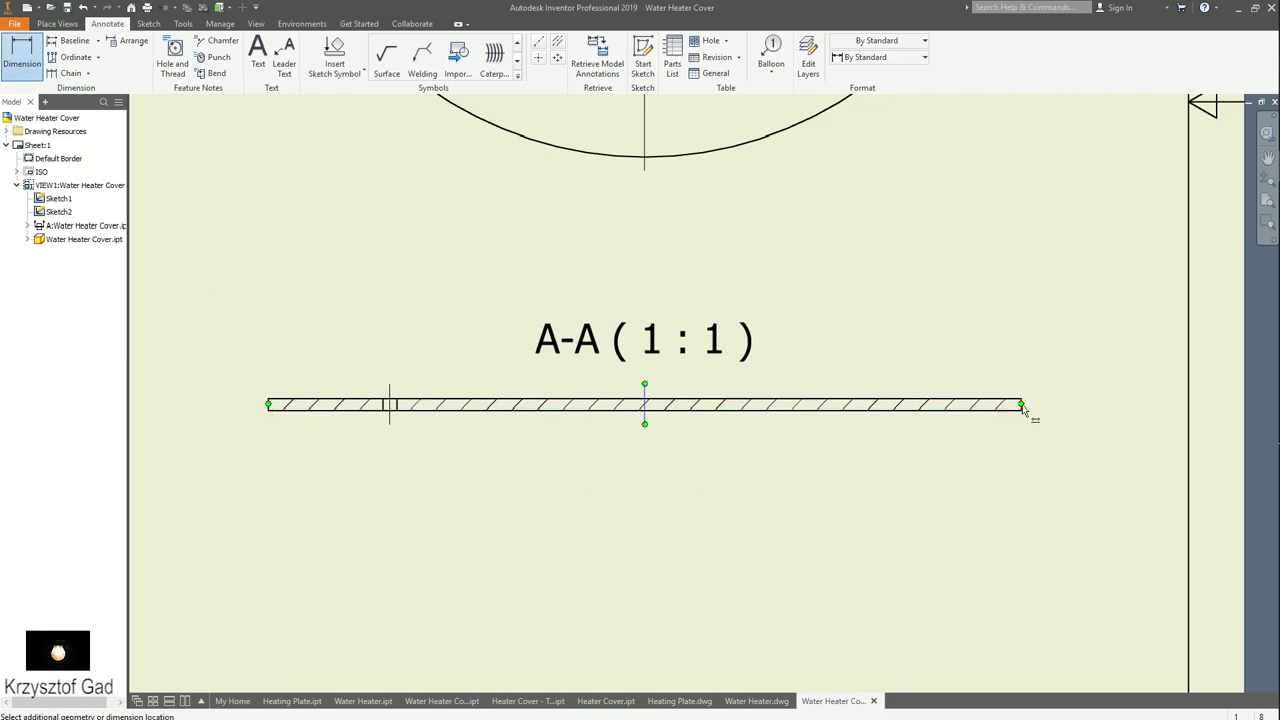
click(648, 520)
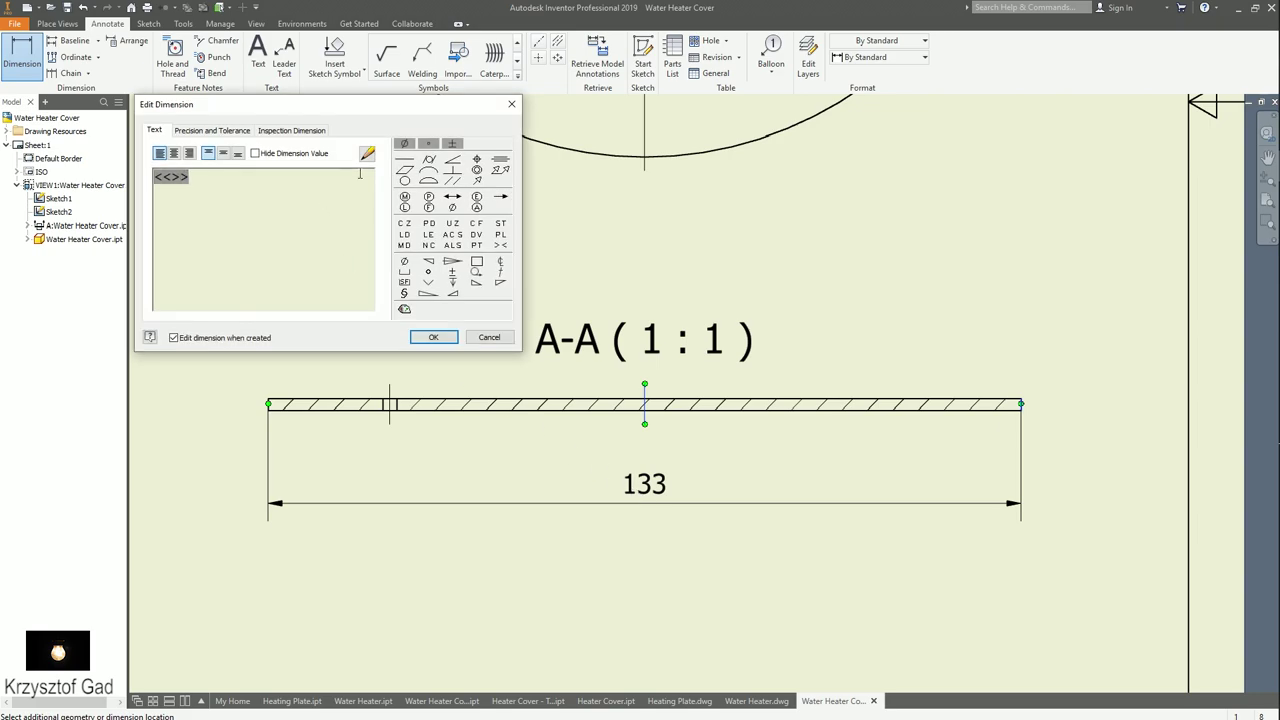
click(405, 144)
click(434, 338)
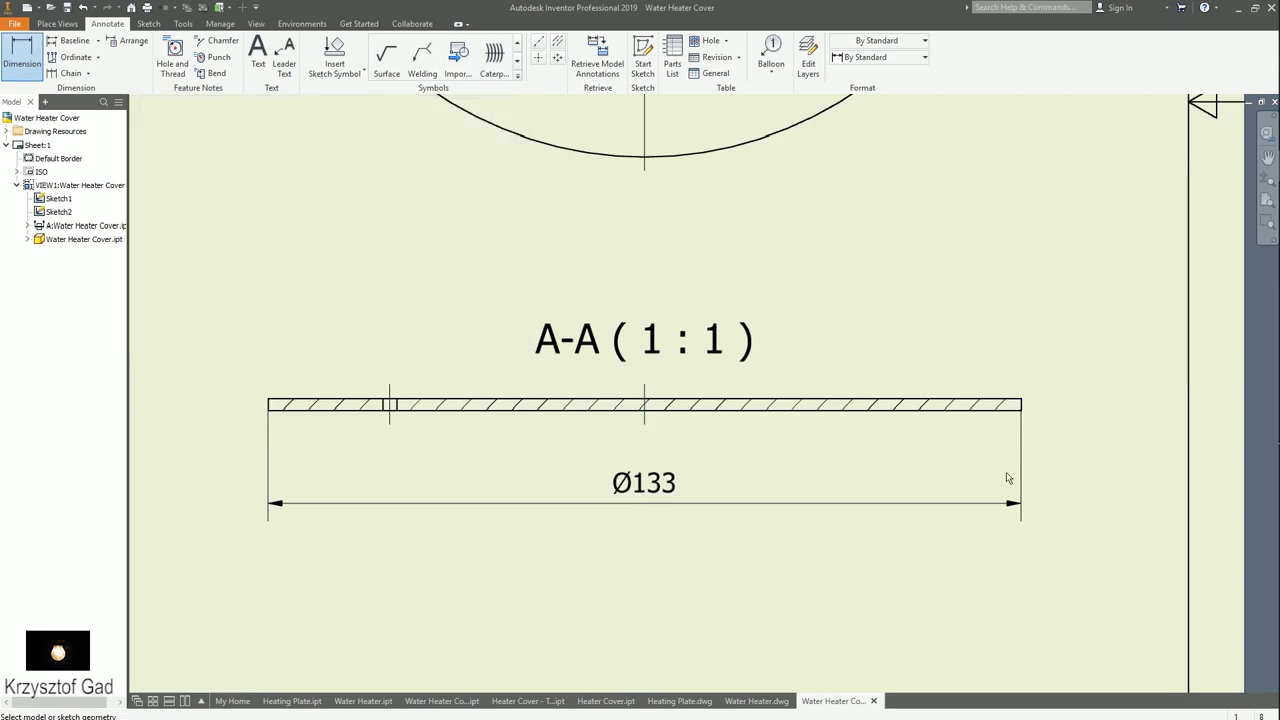
- Add a 2 thickness dimension at the section's right end and move it above the section
click(1024, 410)
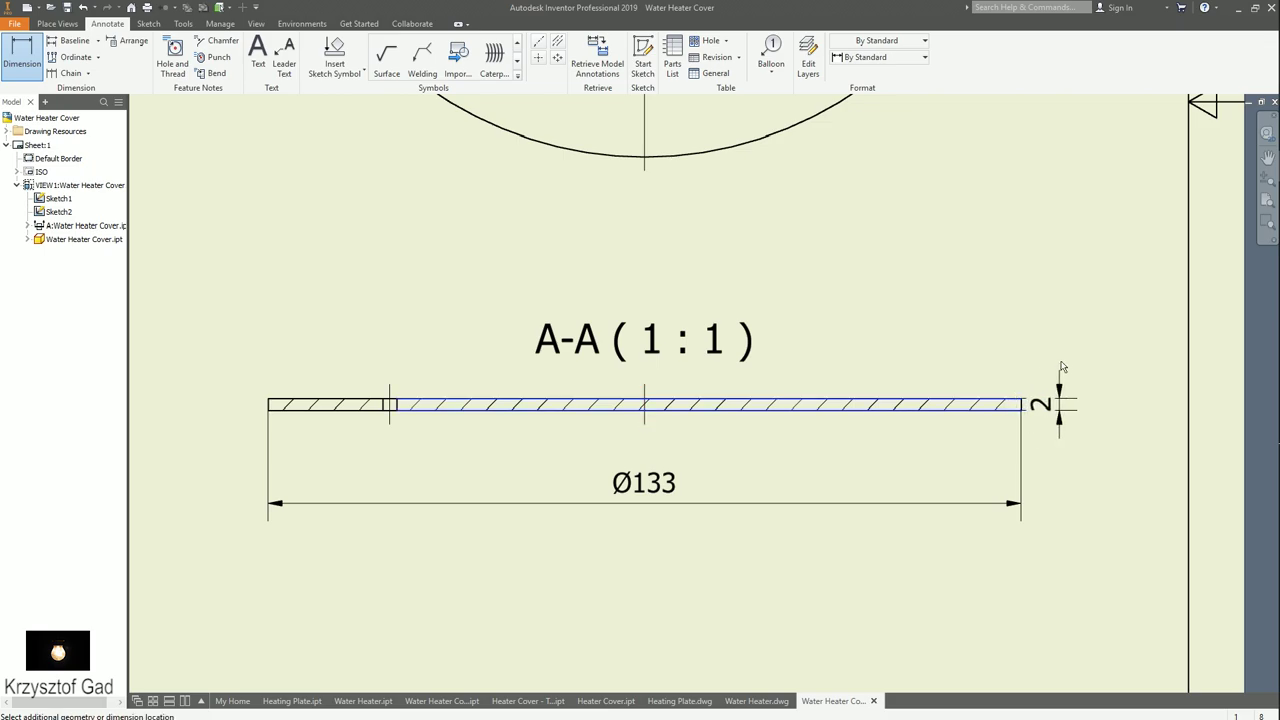
click(1062, 367)
click(434, 338)
key(Escape)
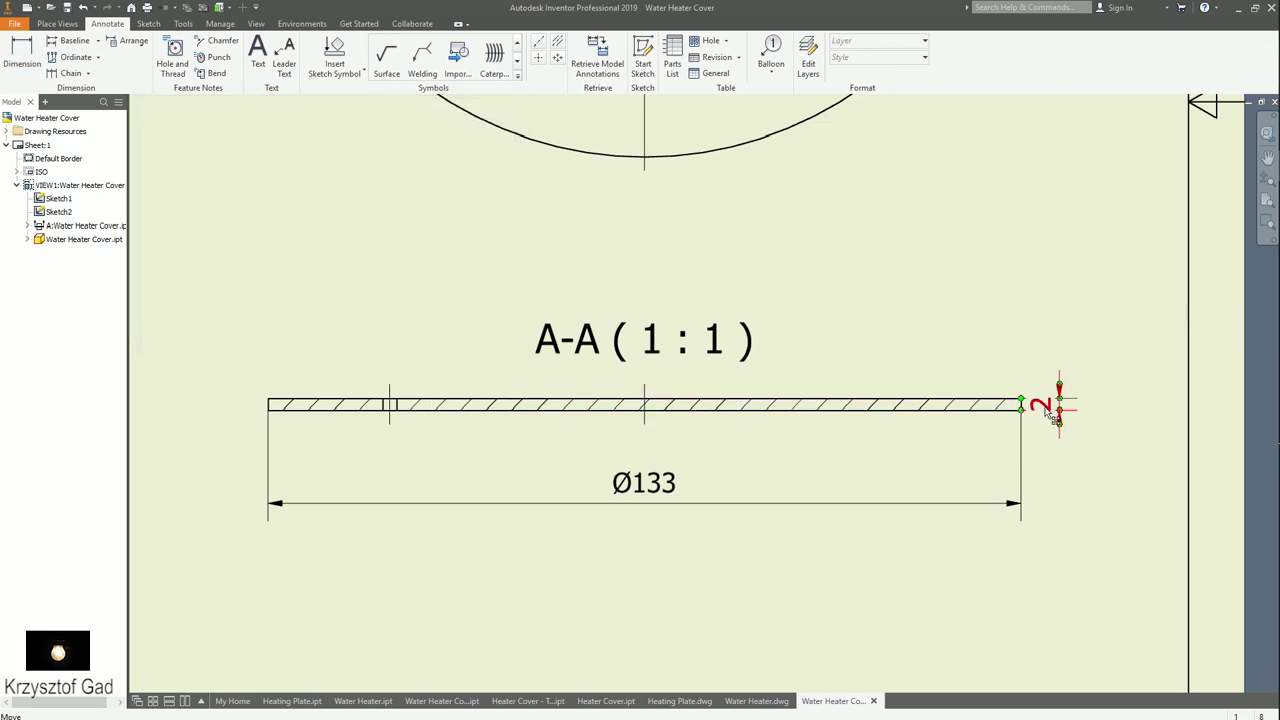
drag(1050, 408, 1040, 368)
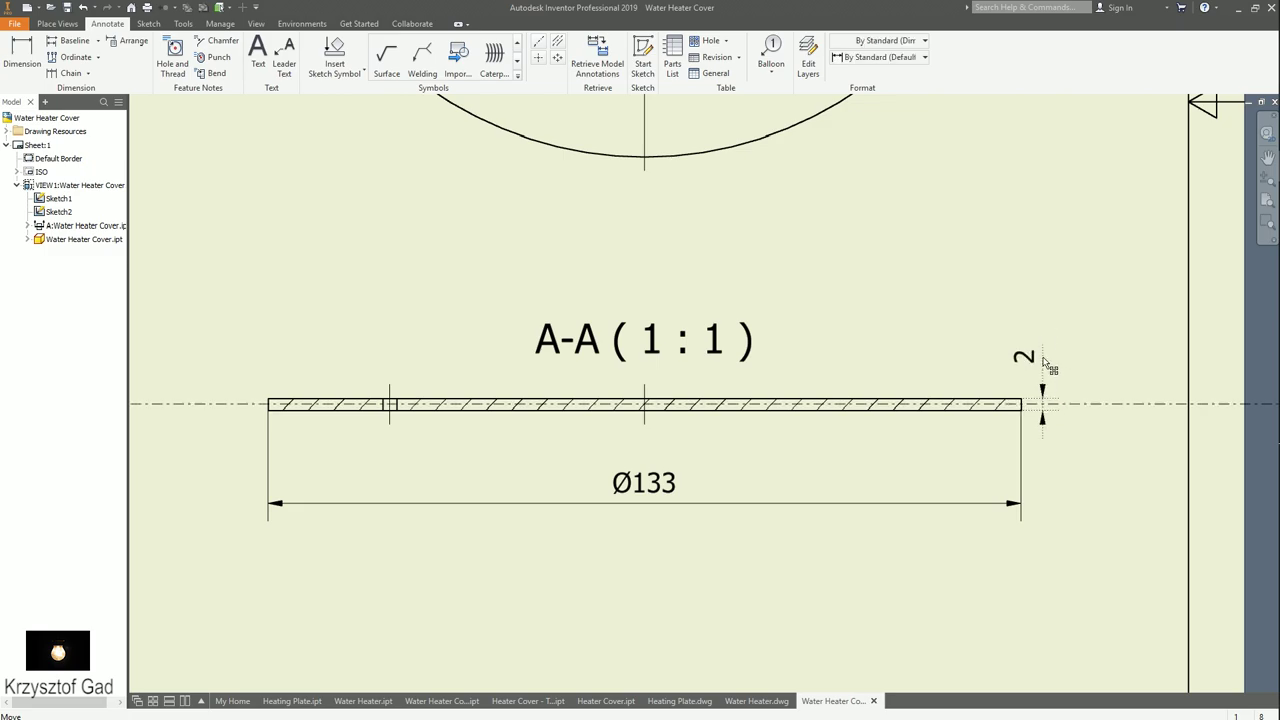
scroll(678, 513, down, 3)
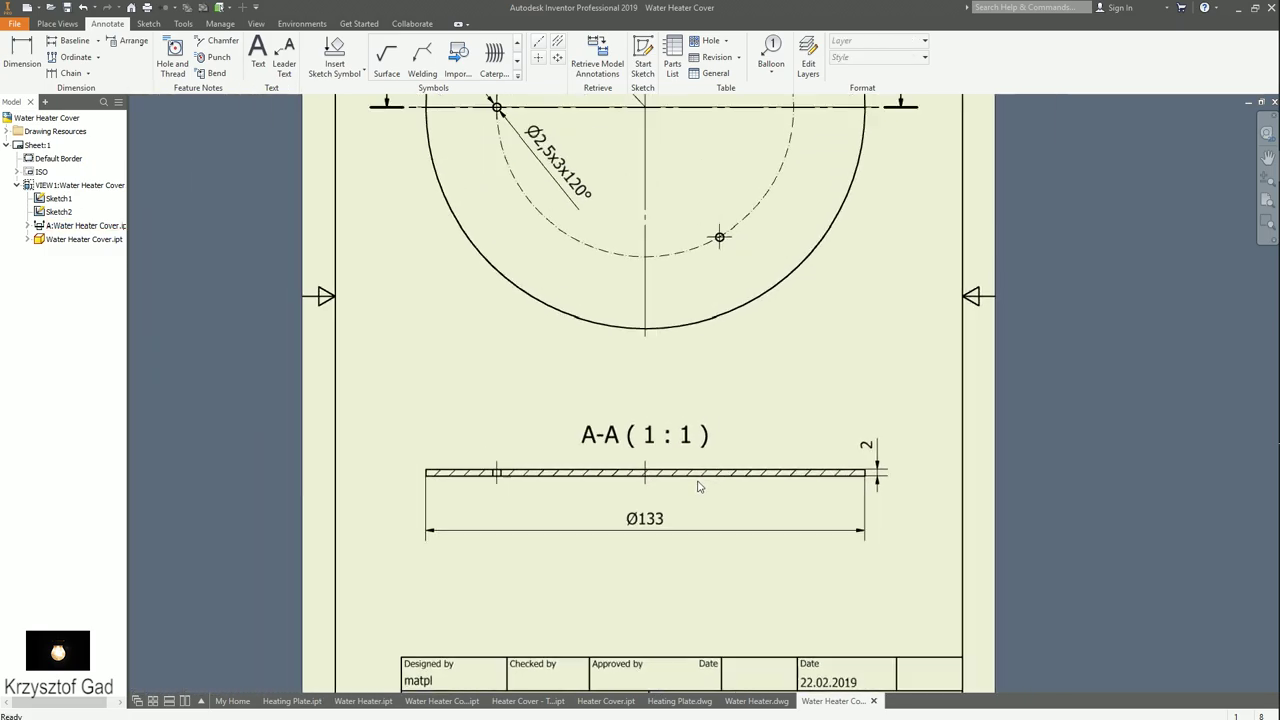
middle_drag(678, 513, 673, 567)
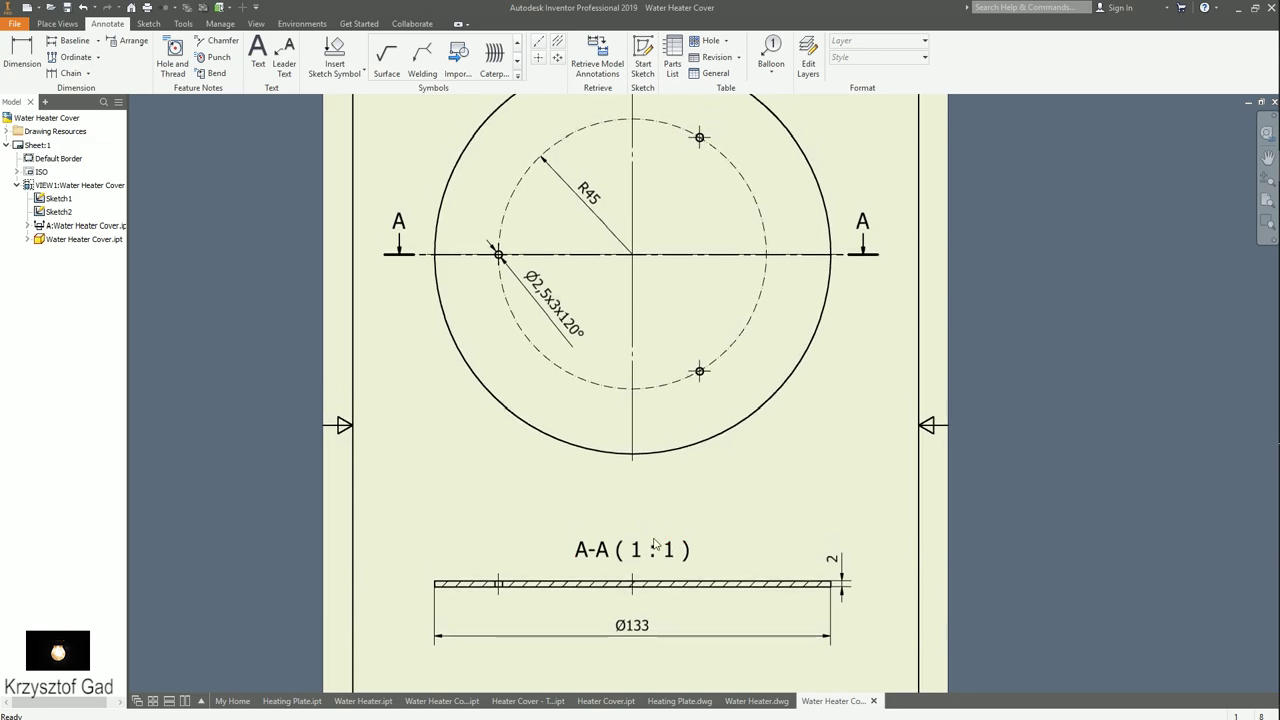
key(Home)
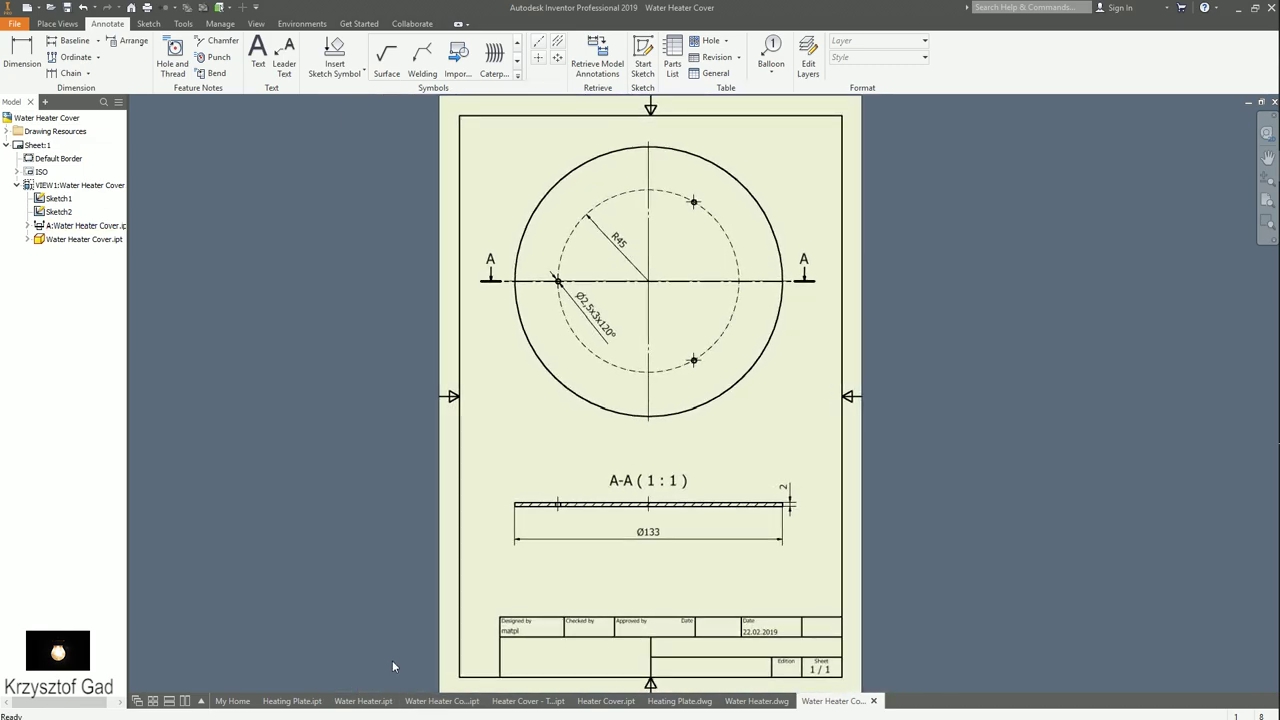
- Create a new drawing for the Heater Cover - Top part and switch its sheet to portrait
click(526, 701)
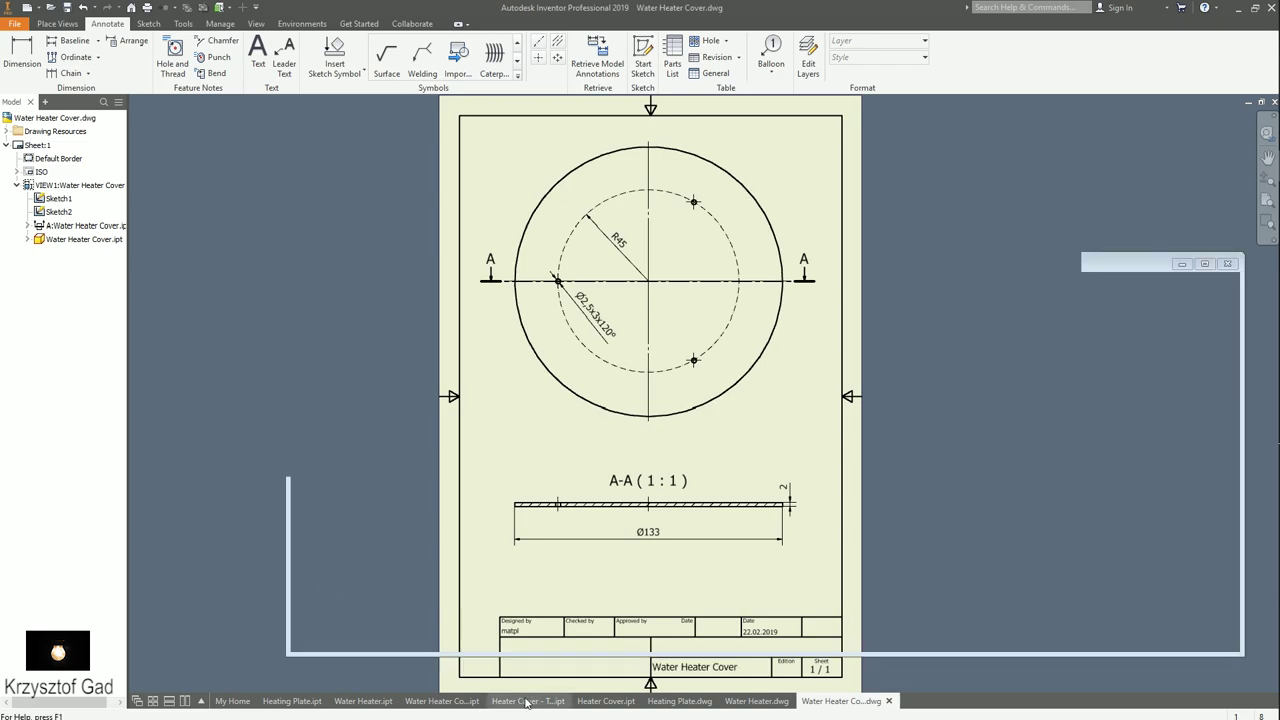
click(15, 23)
mouse_move(44, 73)
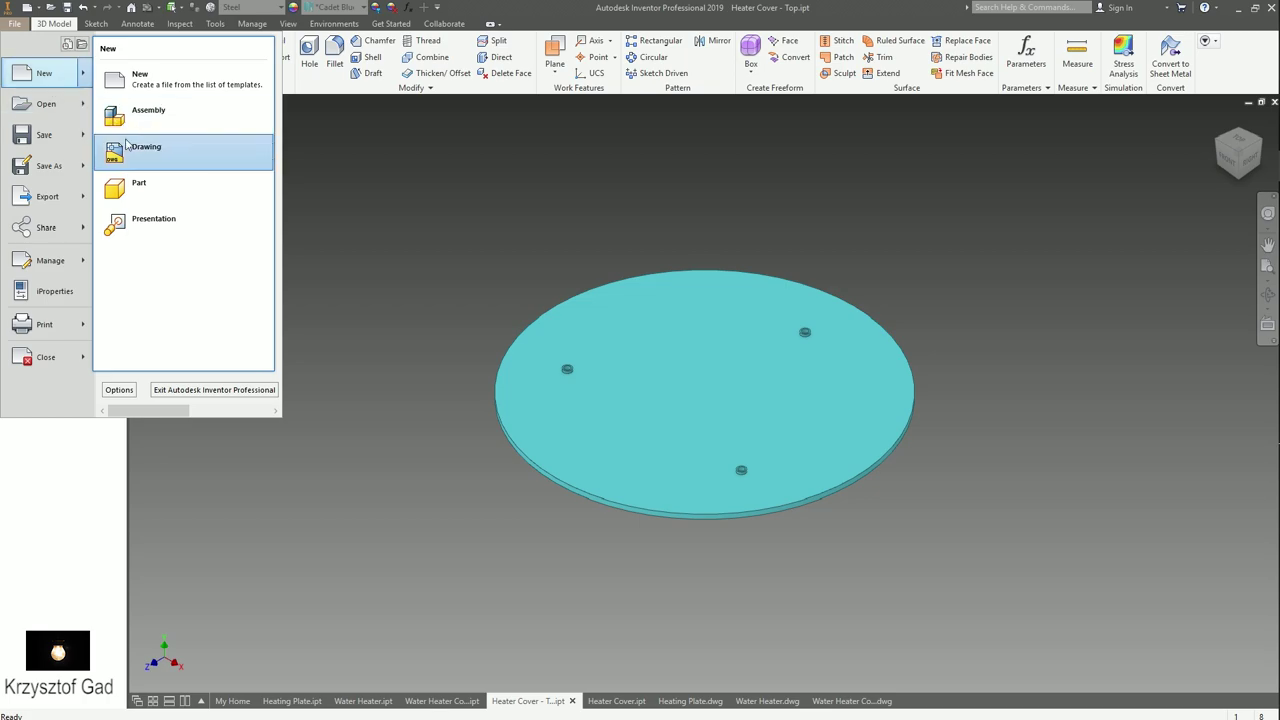
click(127, 145)
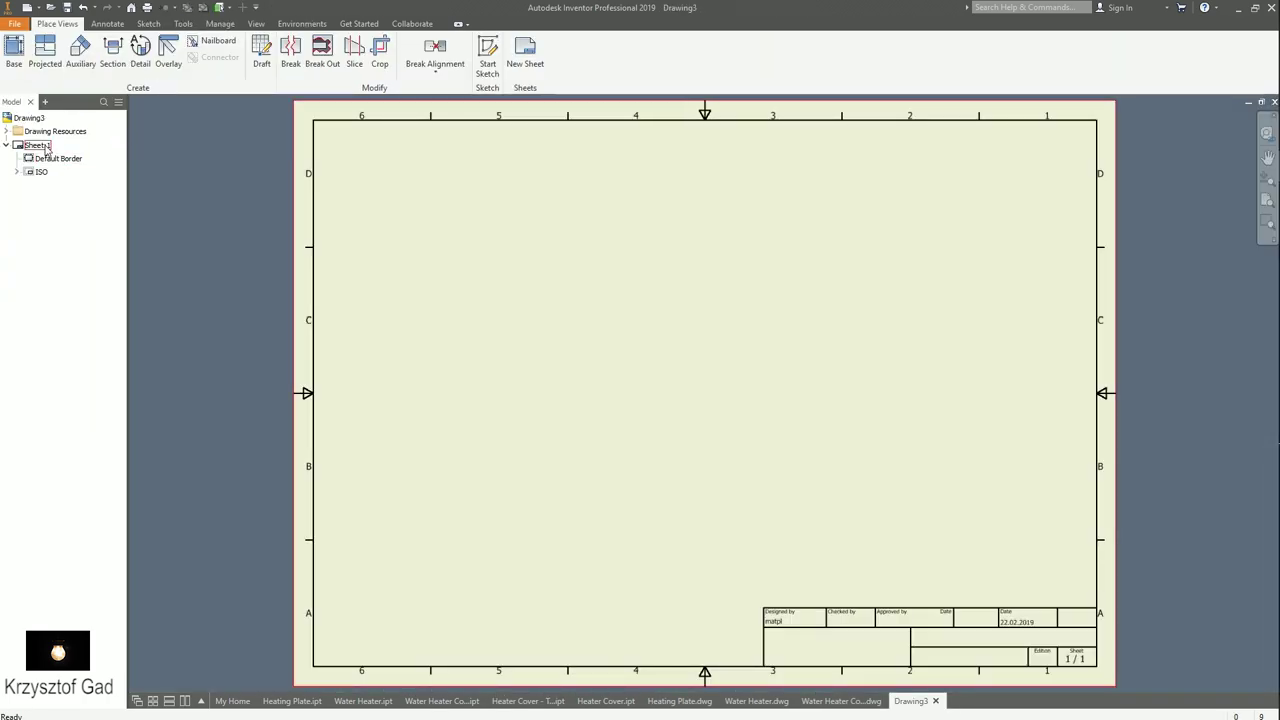
right_click(42, 146)
click(69, 258)
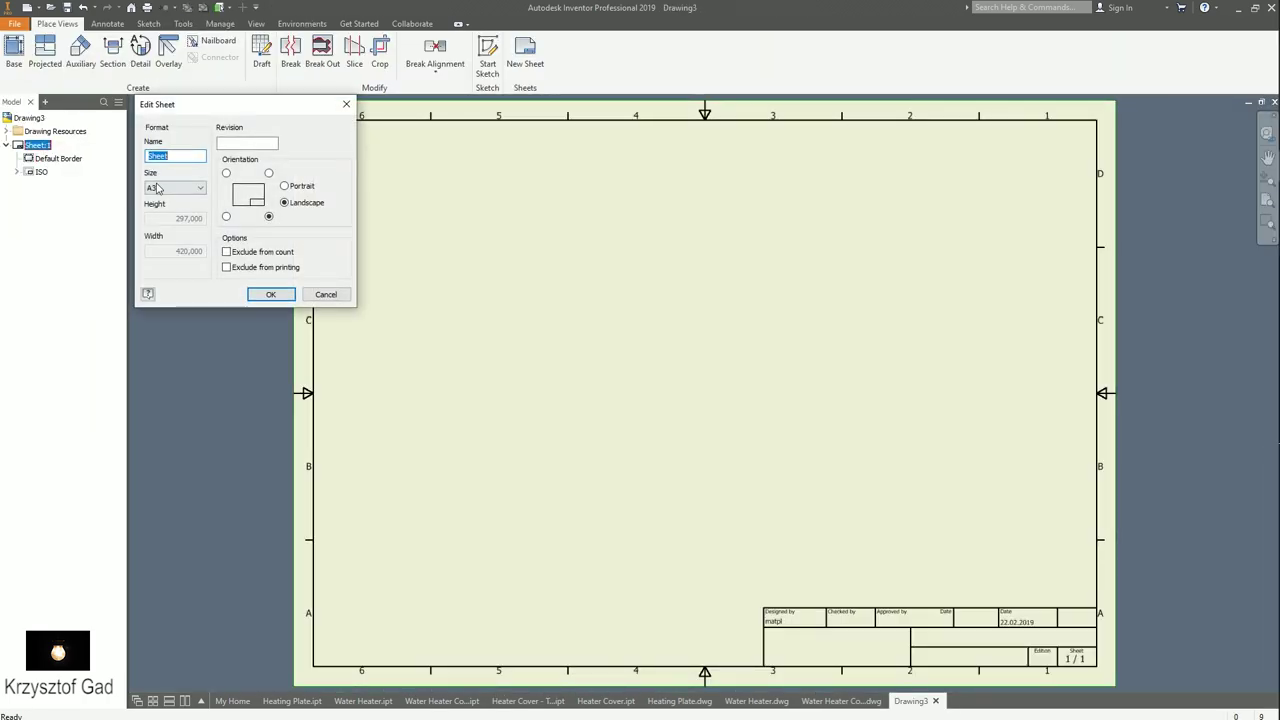
click(175, 188)
click(240, 203)
click(270, 294)
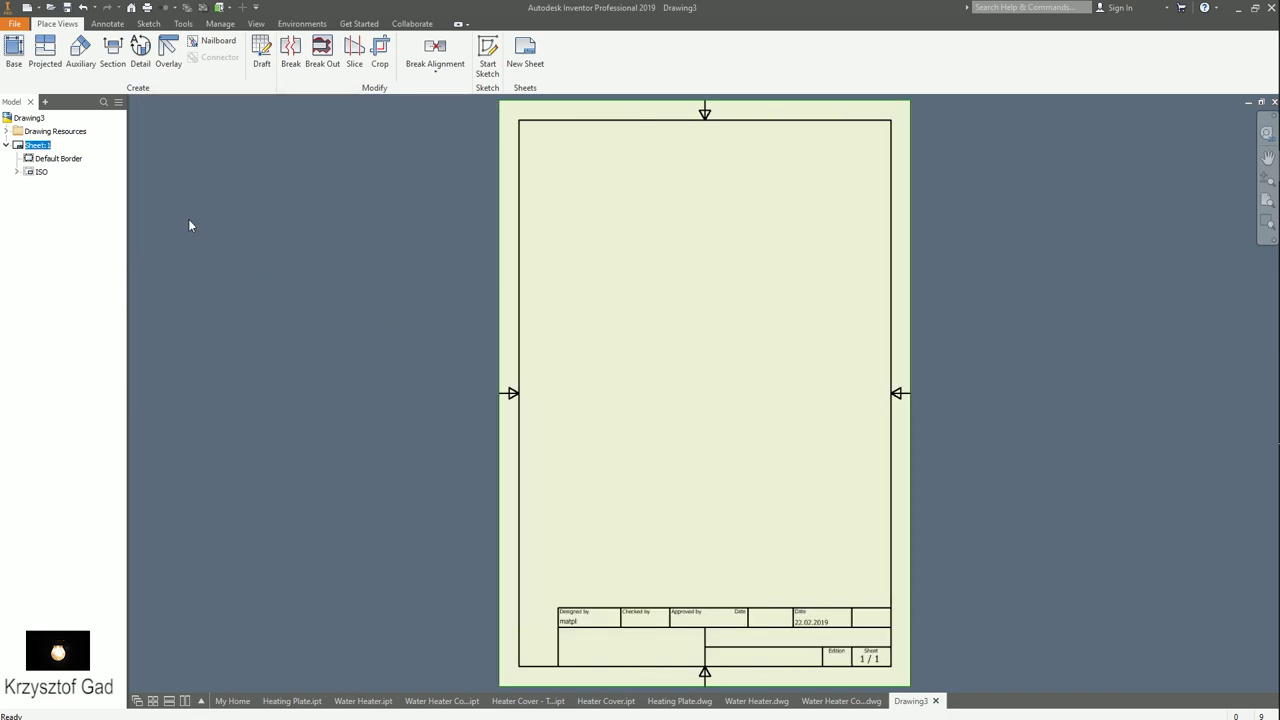
- Place a TOP-oriented base view with a projected side view, then move the top view up-left
click(14, 50)
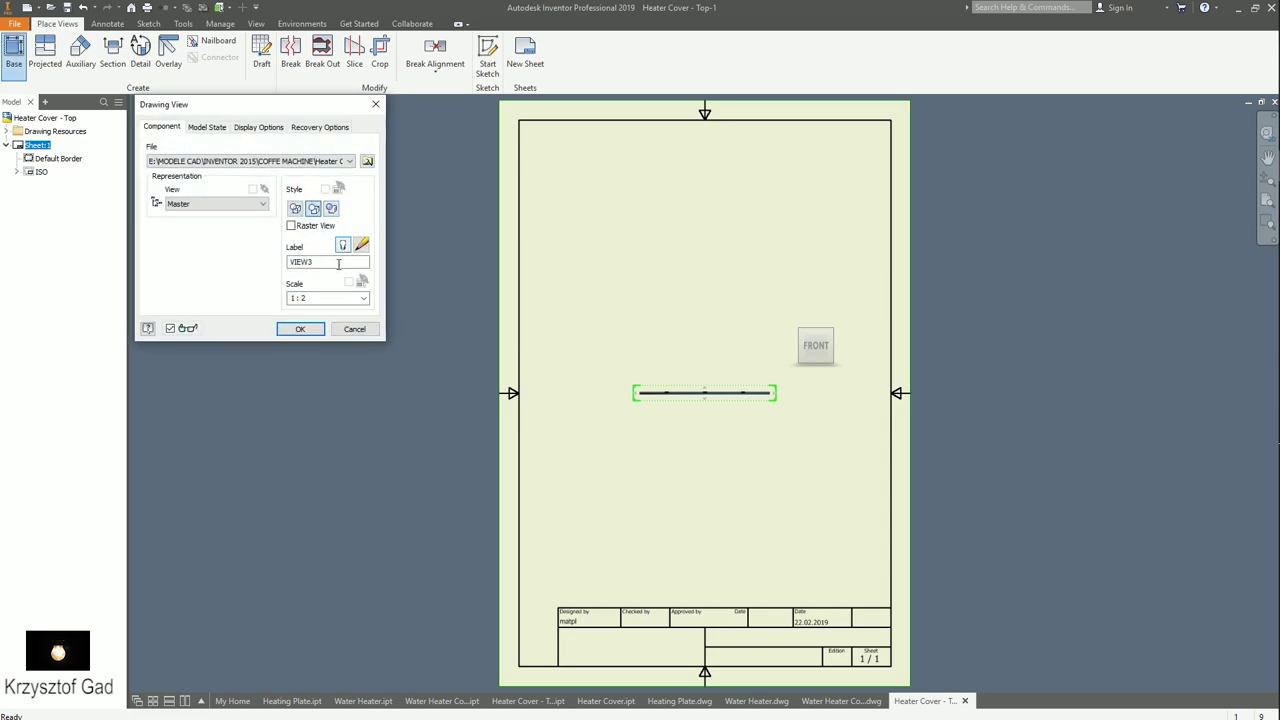
mouse_move(815, 346)
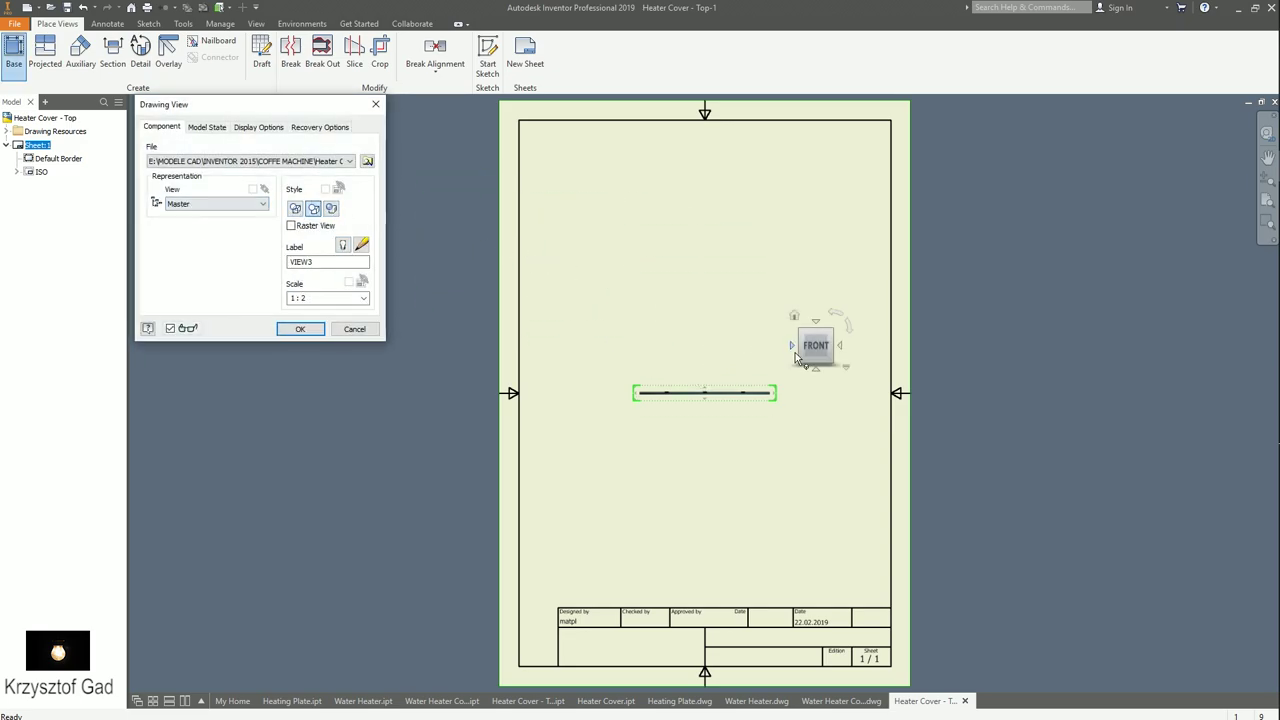
click(816, 323)
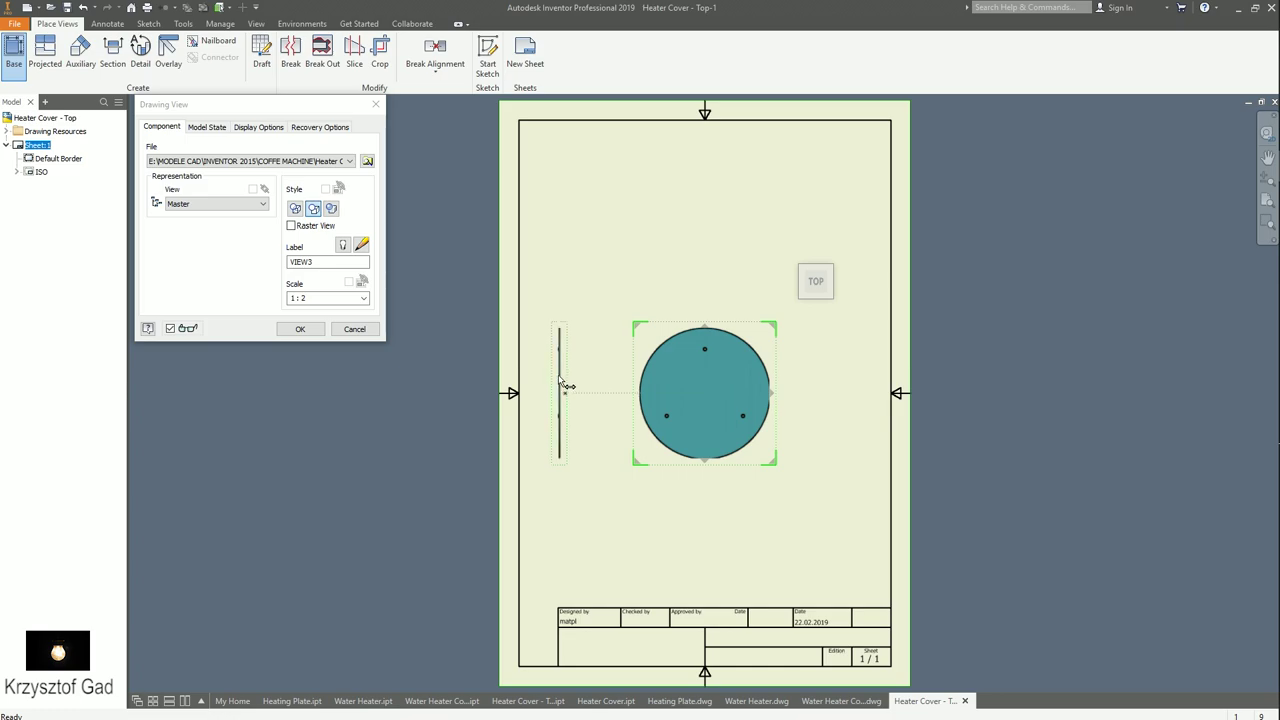
click(299, 329)
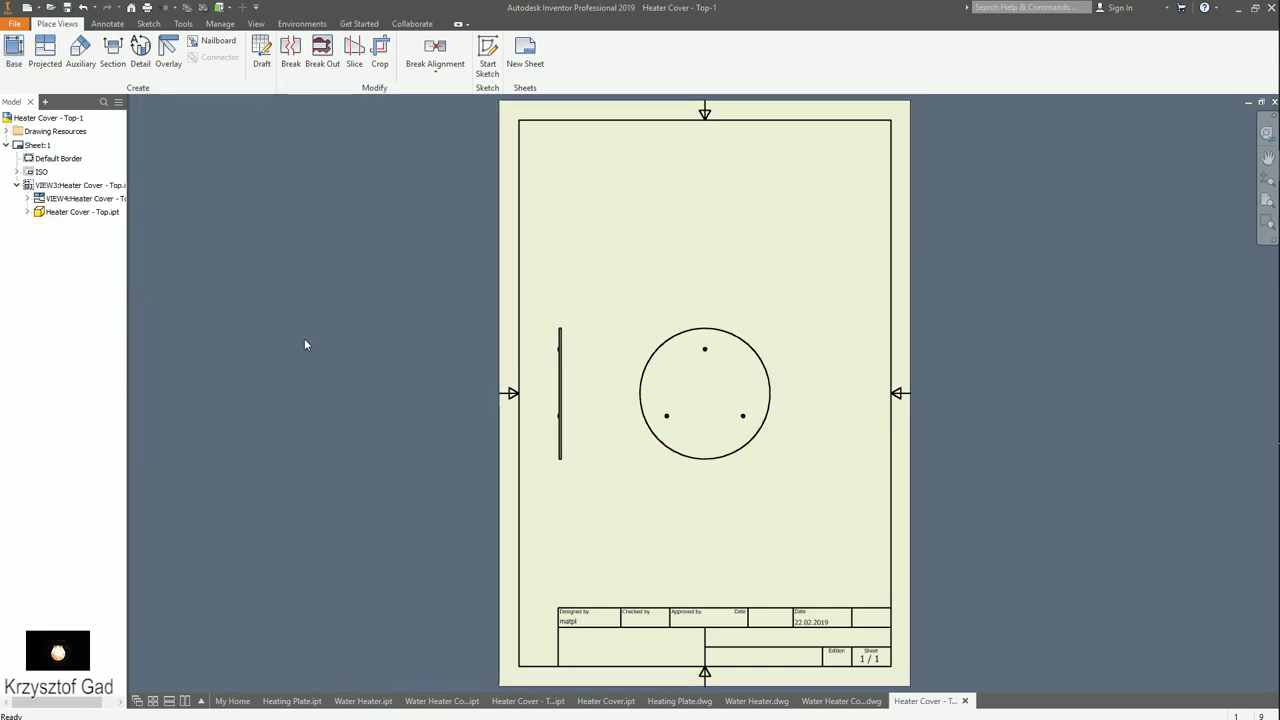
click(581, 472)
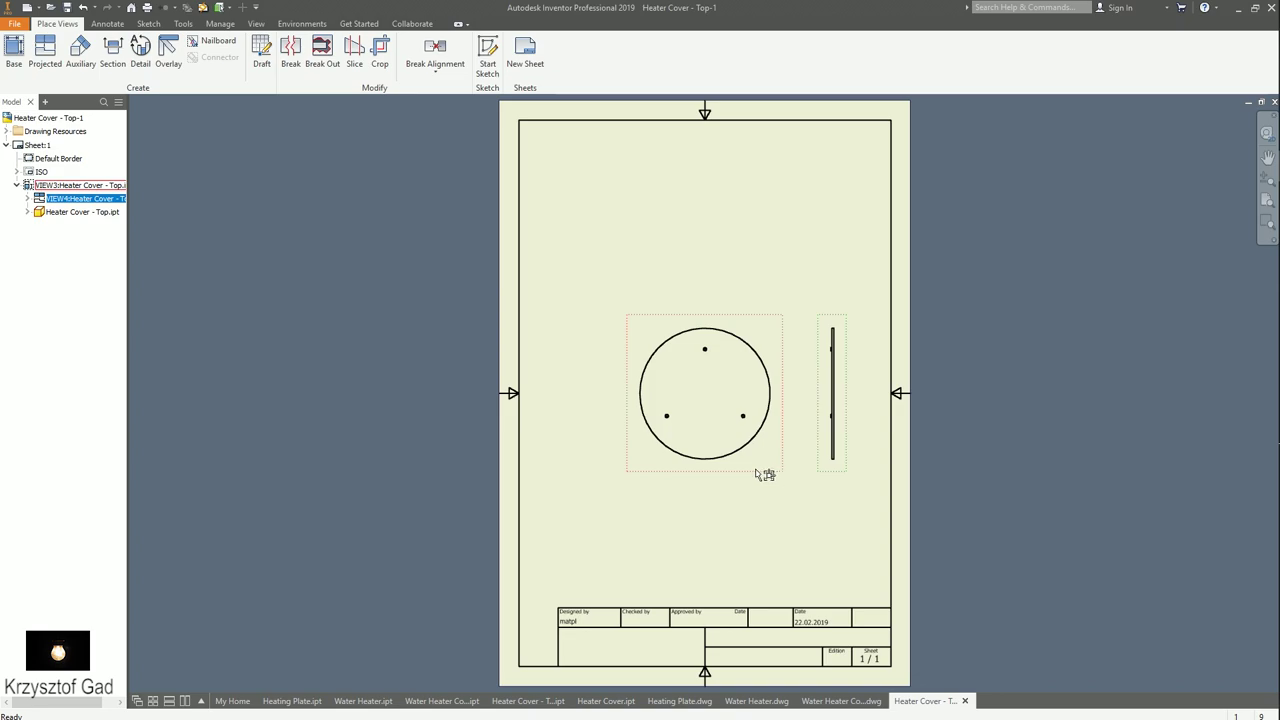
drag(766, 480, 704, 414)
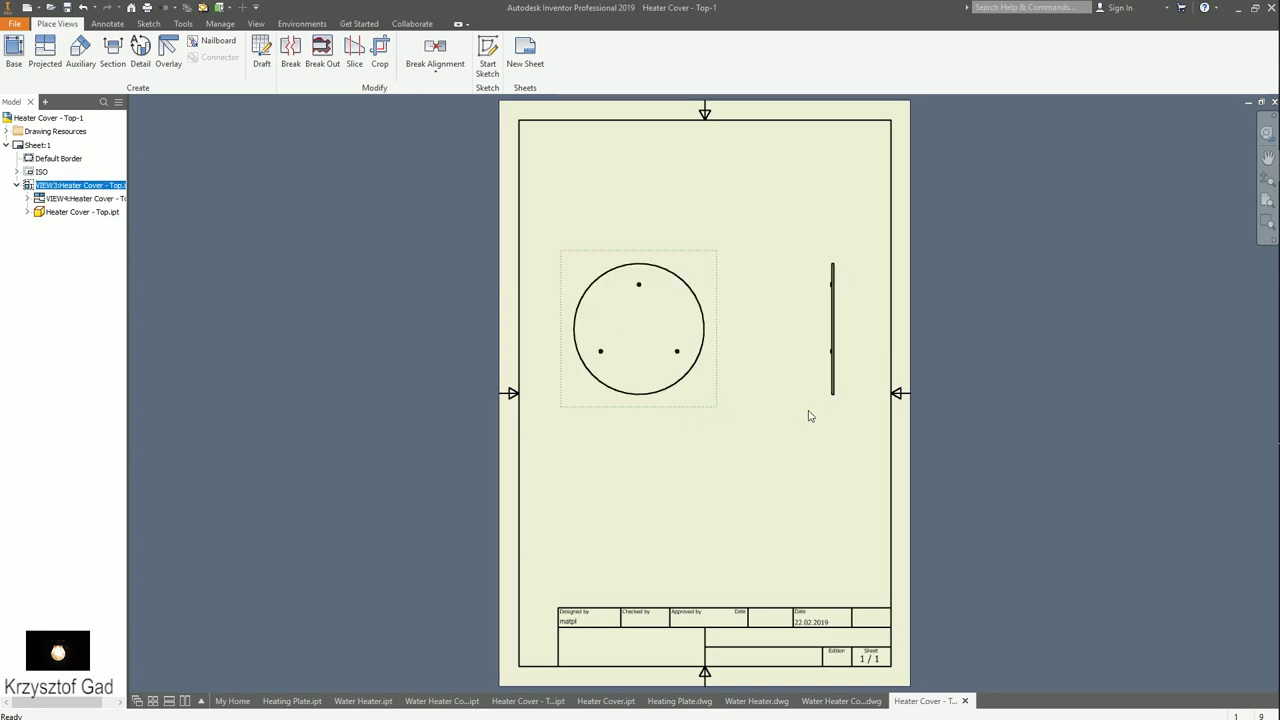
click(818, 414)
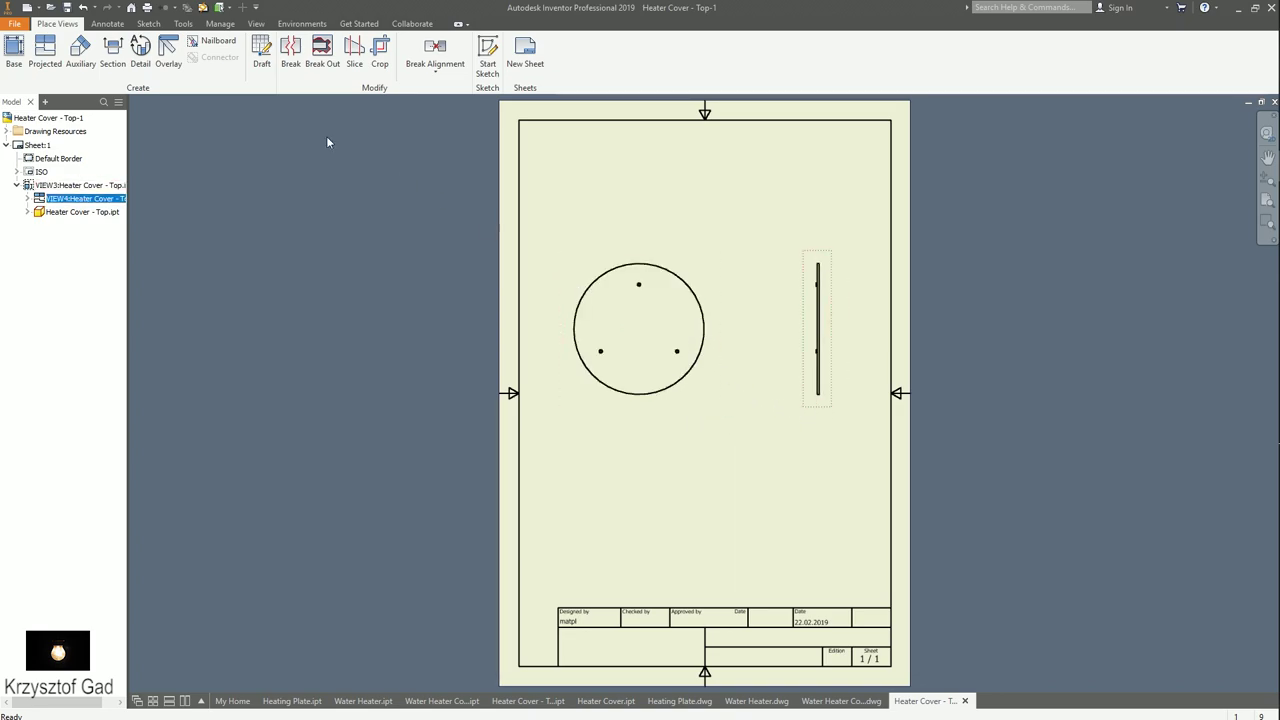
click(107, 23)
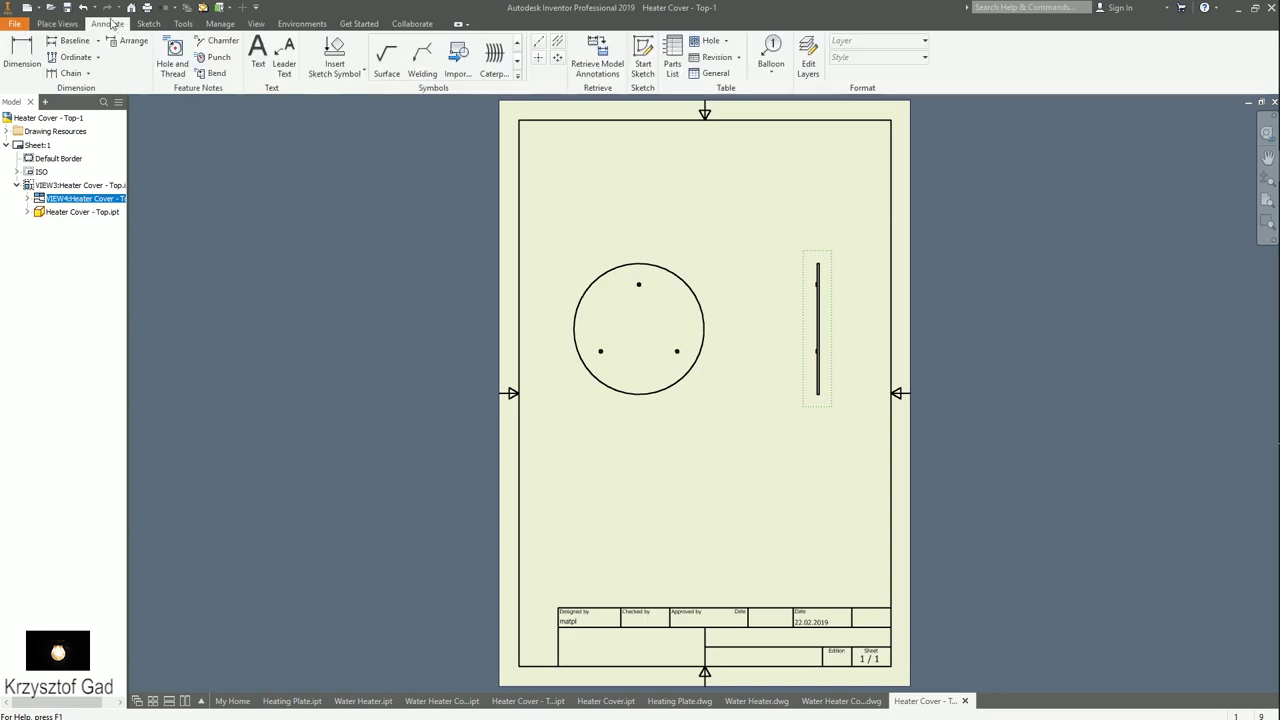
- Add a centre mark to the circular cover
click(540, 58)
click(683, 282)
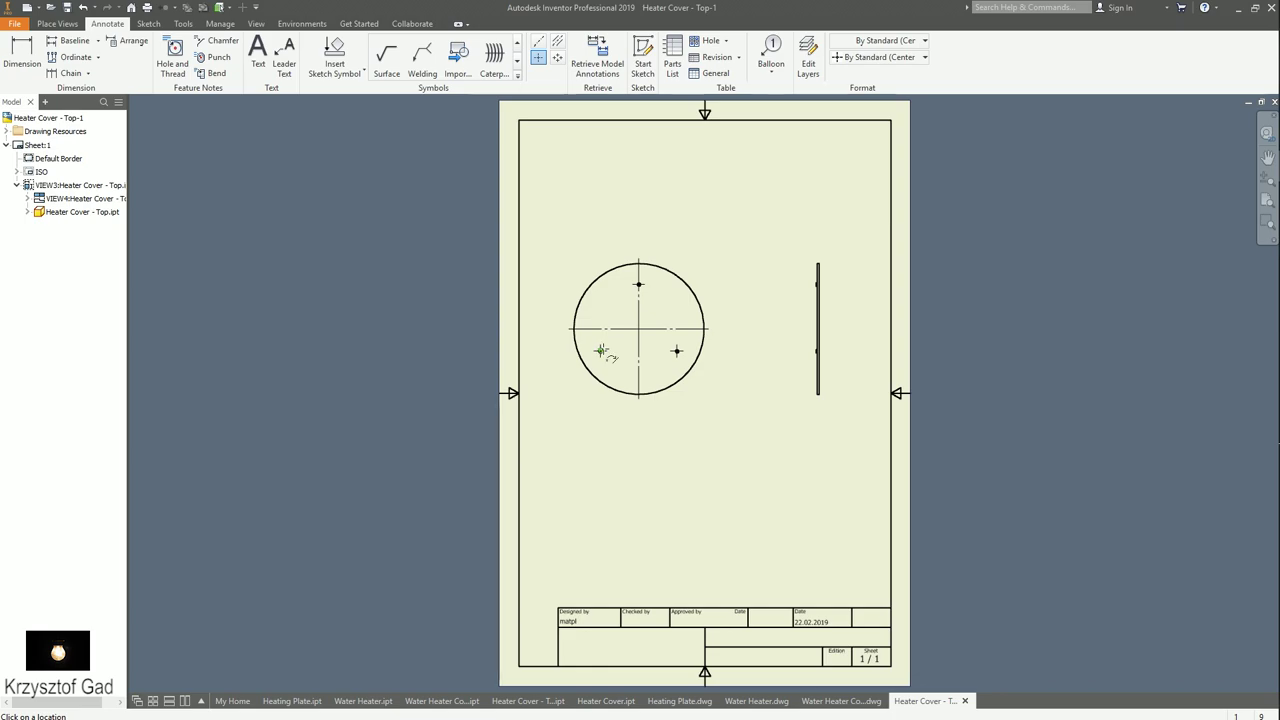
scroll(601, 350, up, 3)
scroll(569, 366, up, 3)
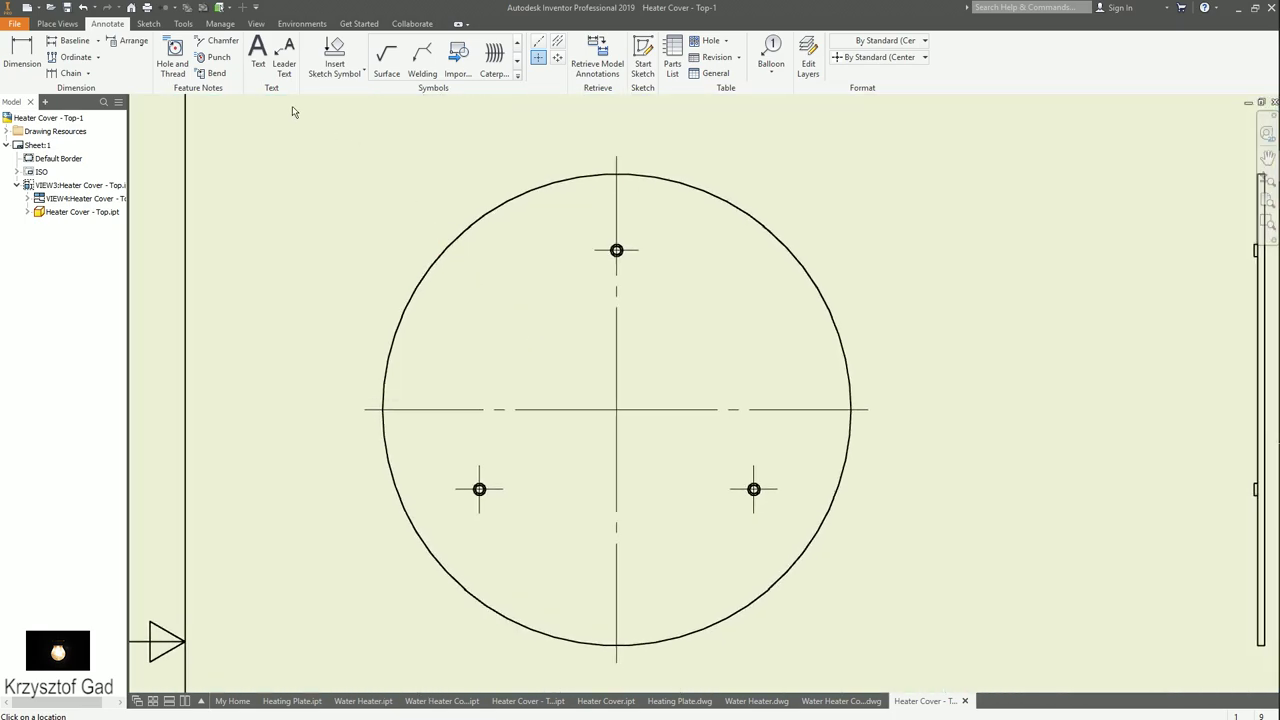
- Sketch two lines from the cover's centre to the lower-left and lower-right holes, then finish the sketch
click(148, 23)
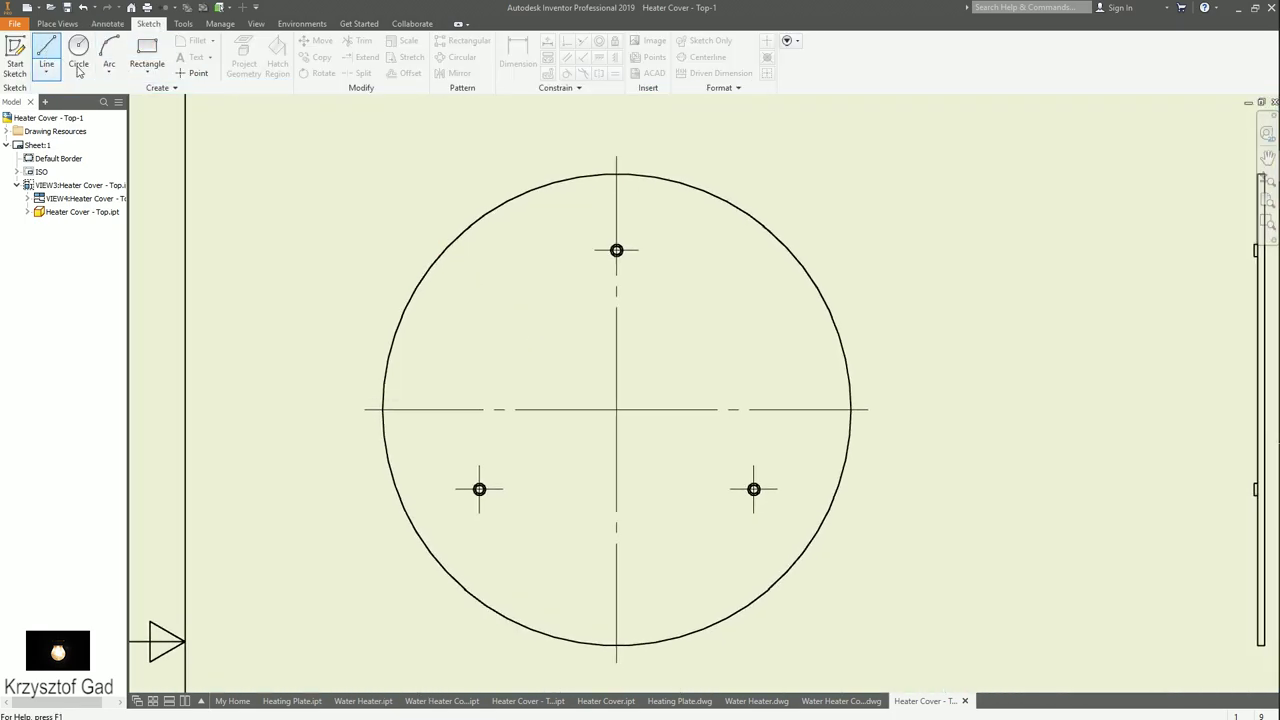
click(46, 55)
click(617, 411)
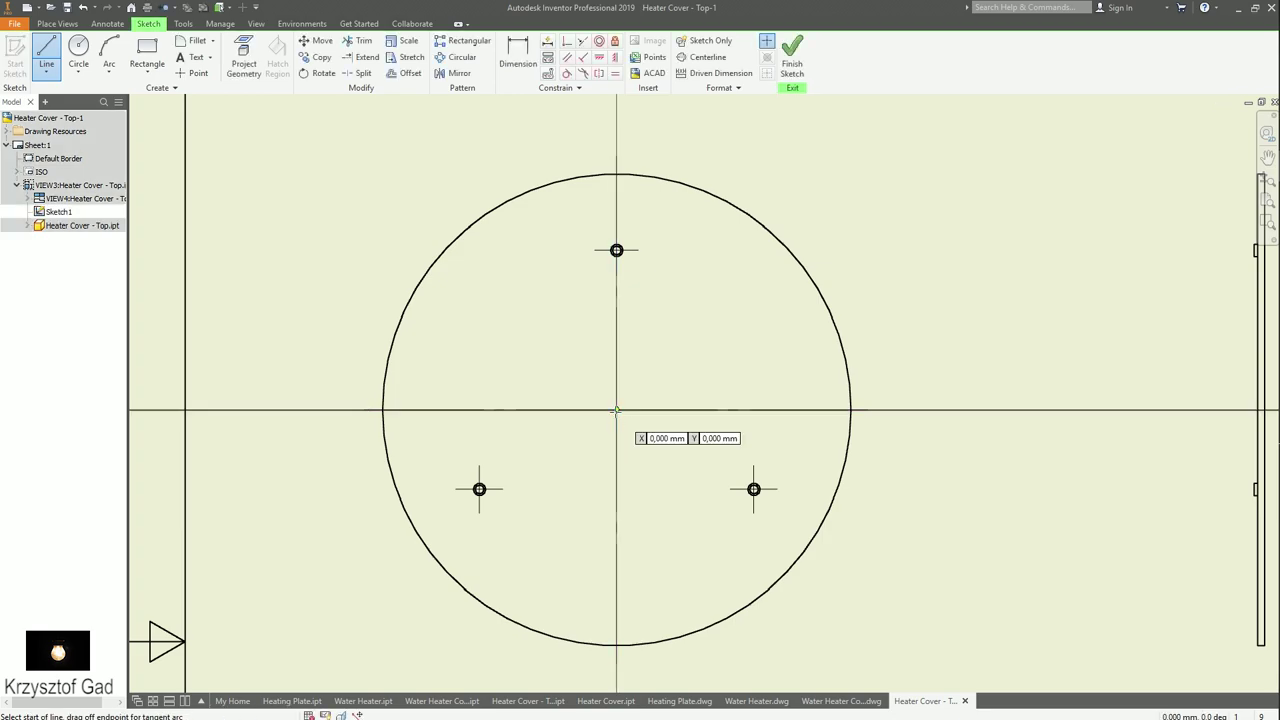
click(616, 410)
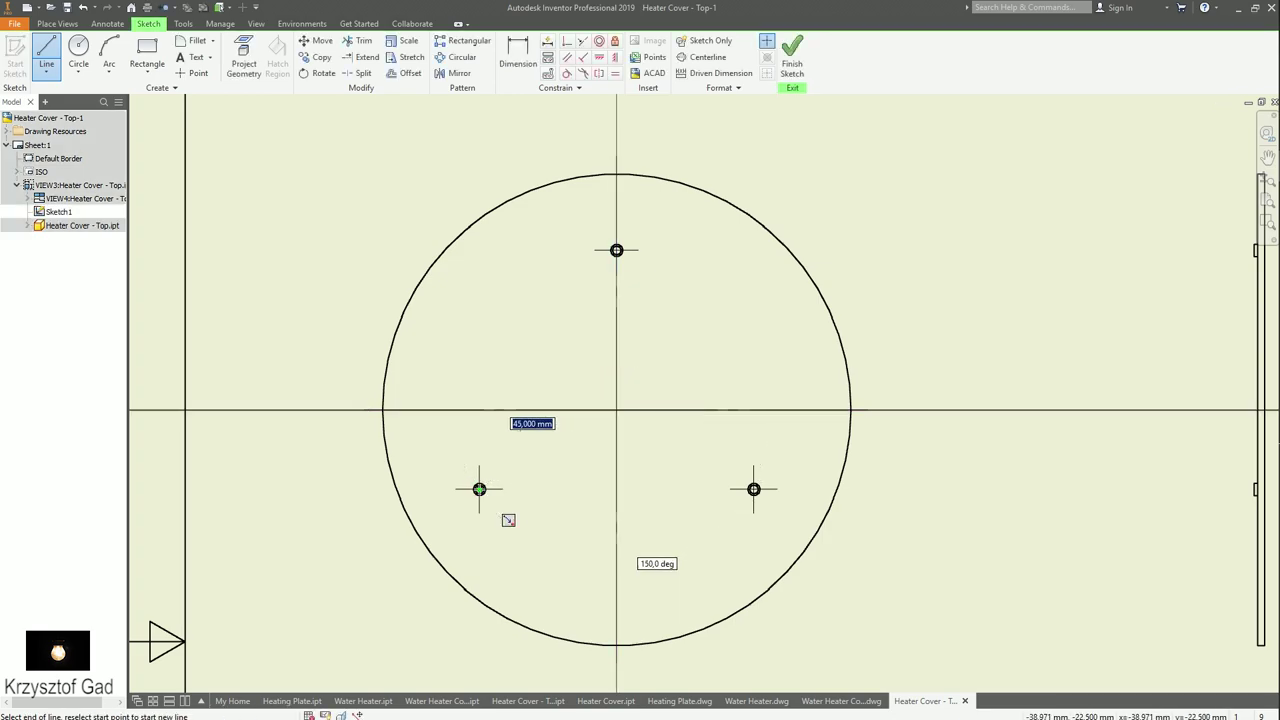
click(479, 489)
right_click(530, 530)
click(590, 482)
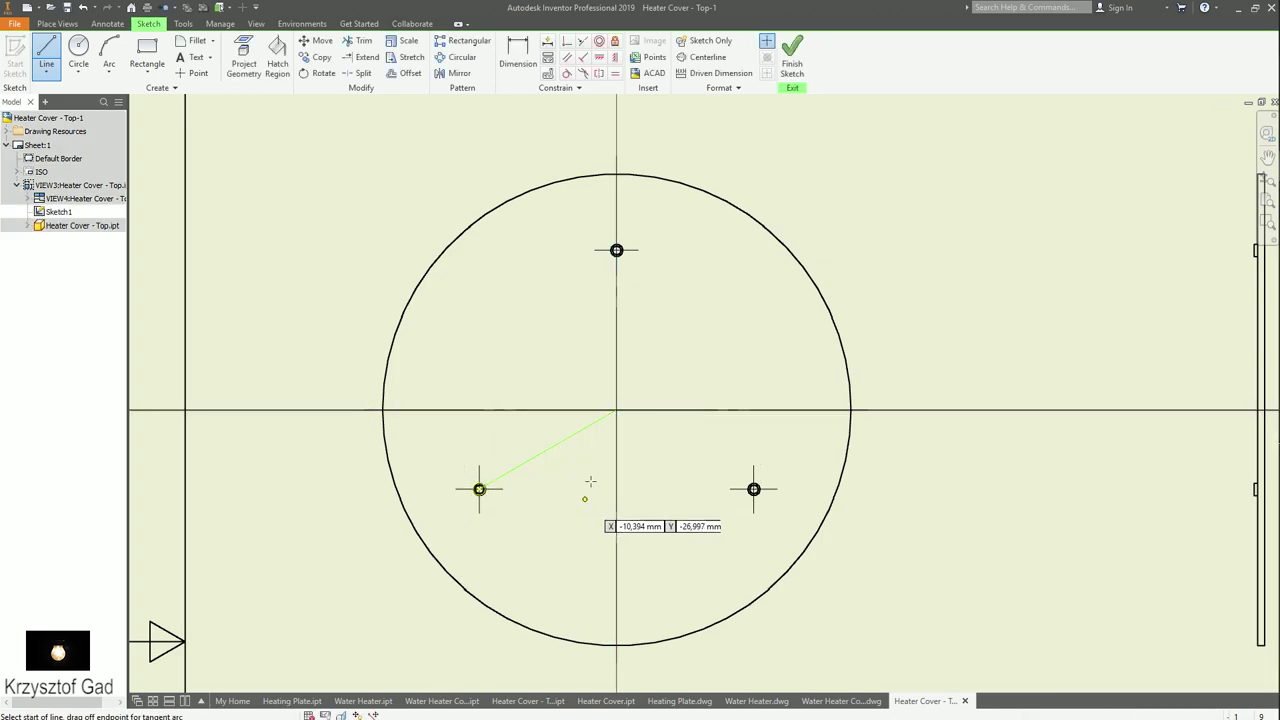
click(616, 410)
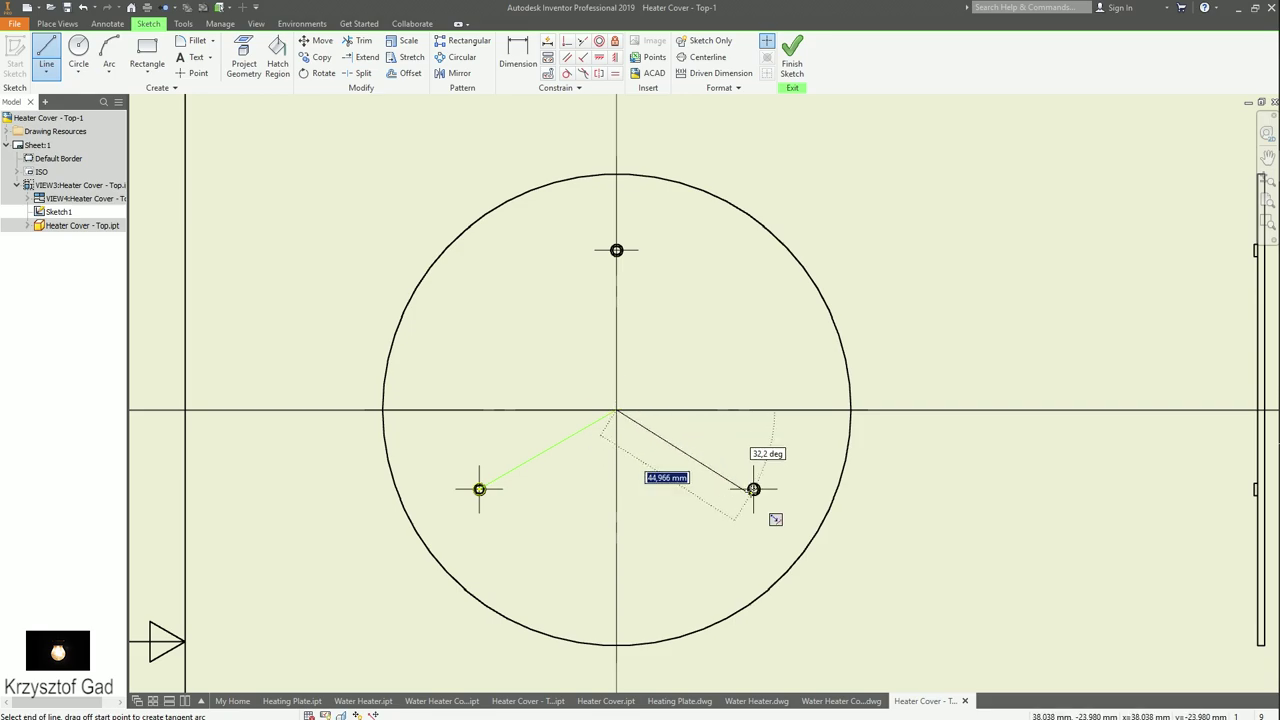
click(753, 489)
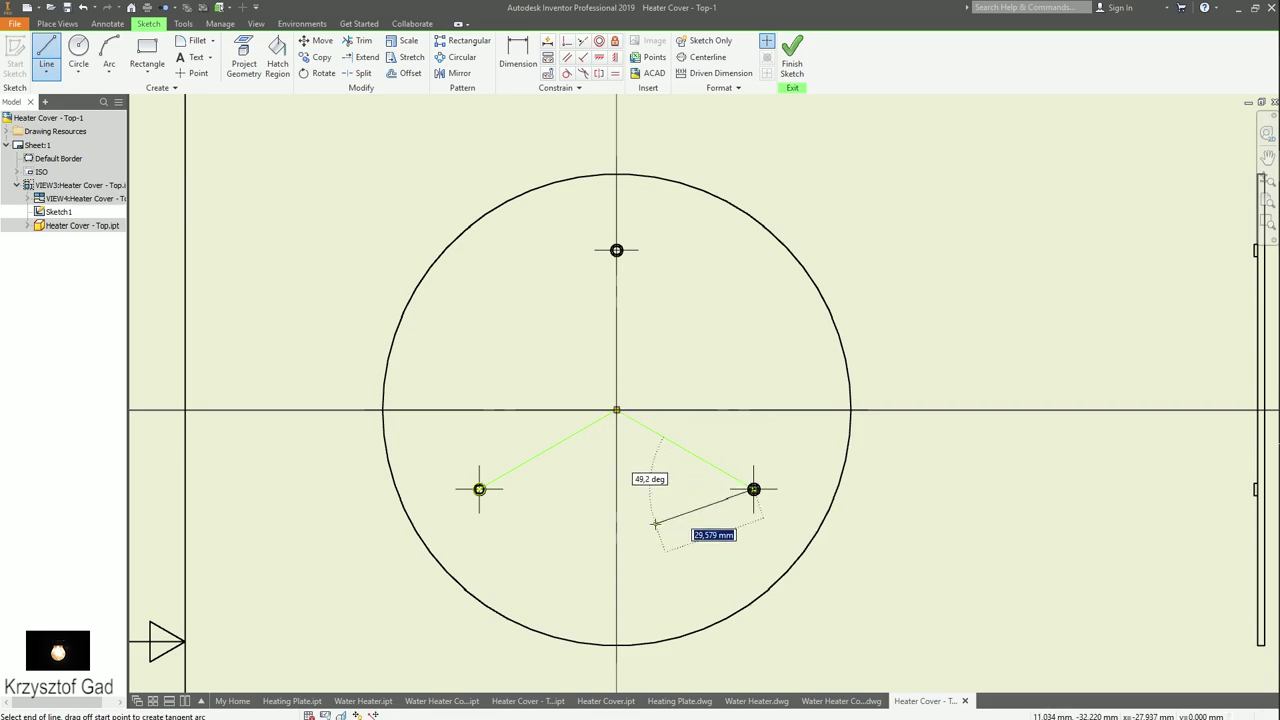
right_click(652, 520)
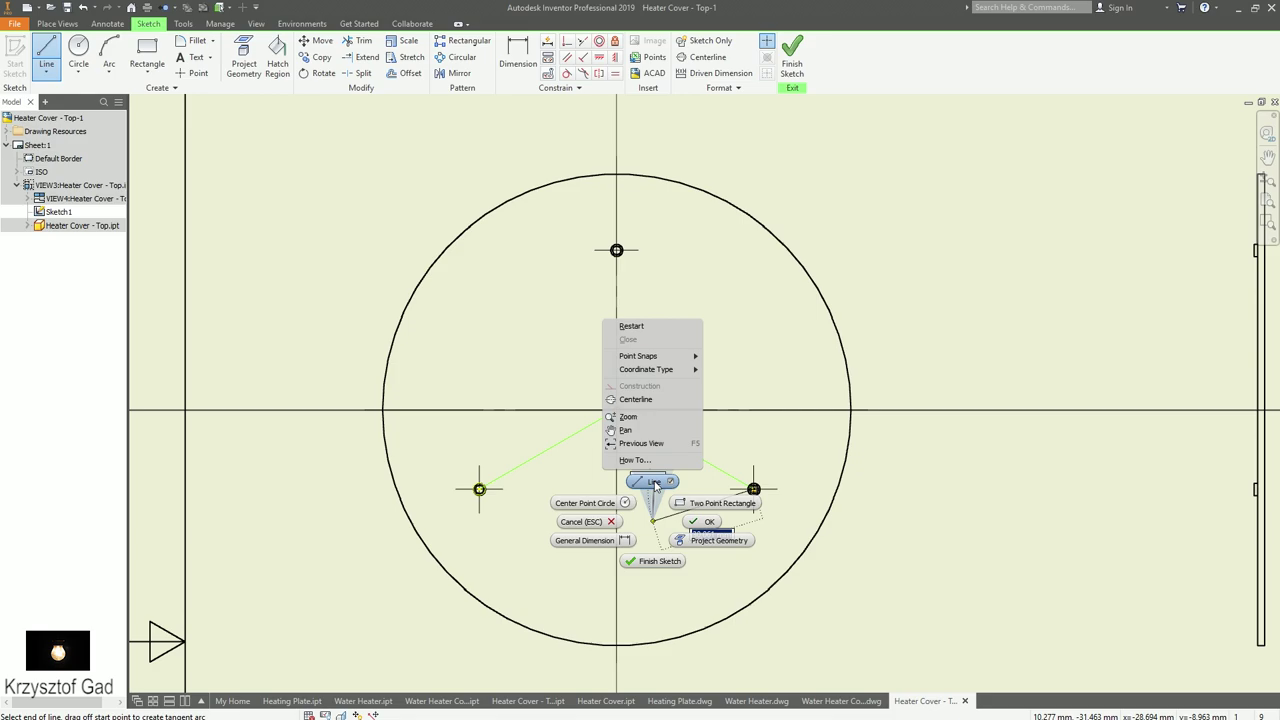
click(655, 483)
click(794, 45)
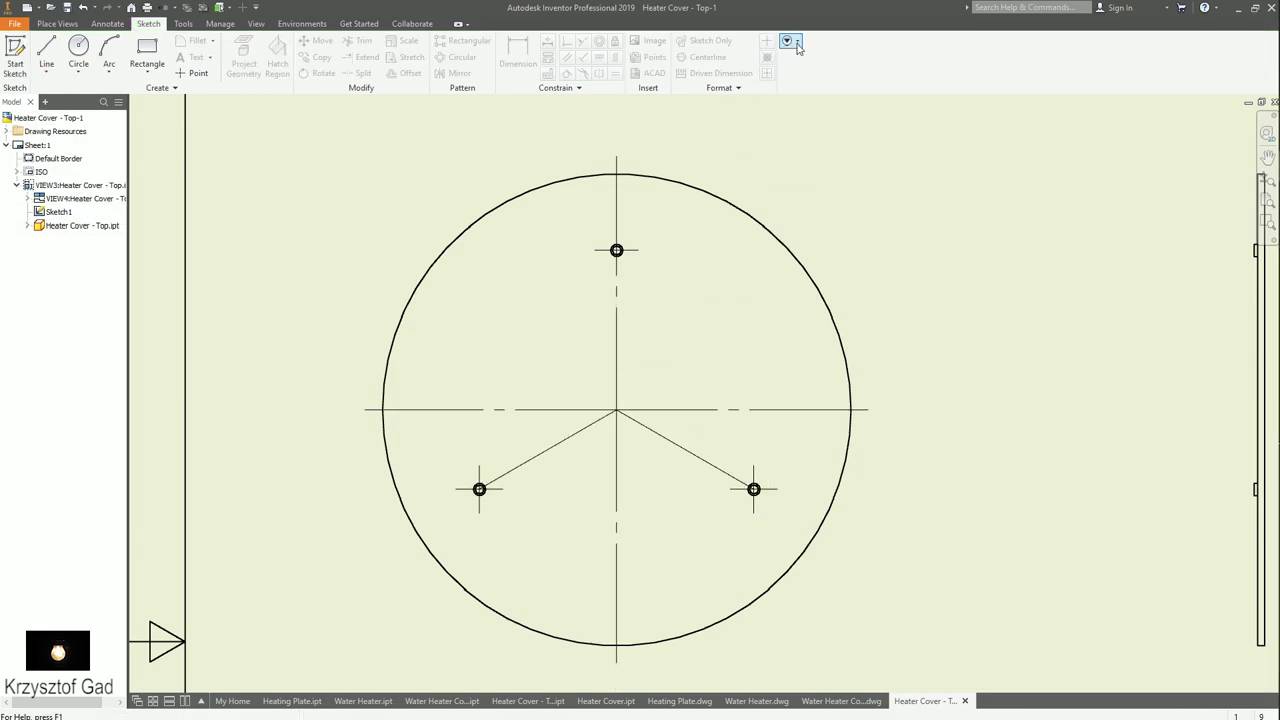
- Align the lower-left and lower-right centre marks to their radial guide lines
right_click(492, 488)
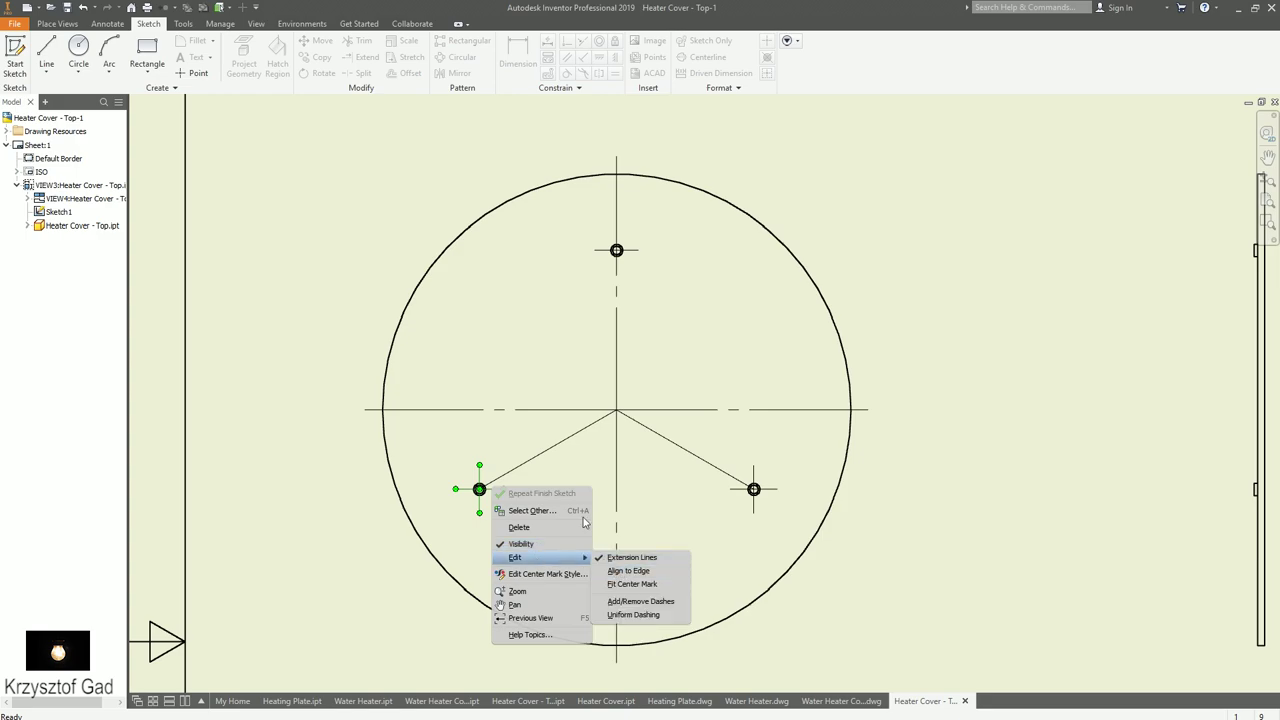
key(Escape)
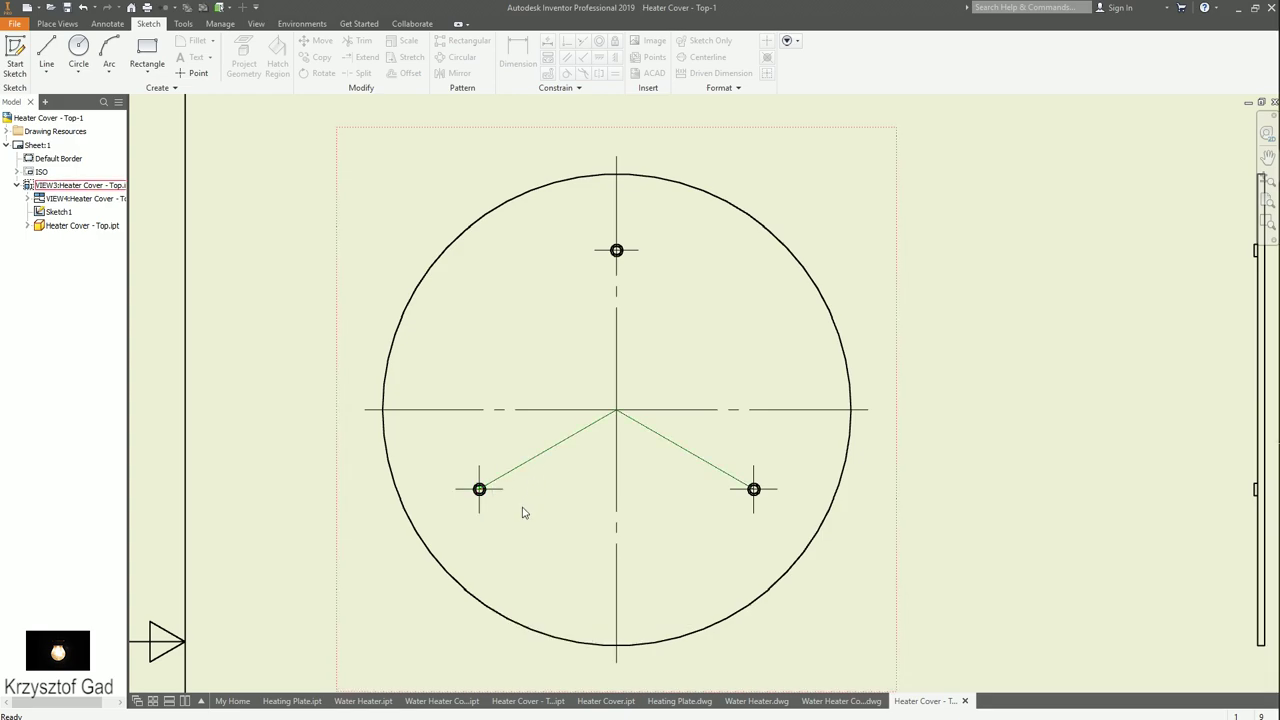
click(503, 492)
right_click(500, 490)
mouse_move(522, 560)
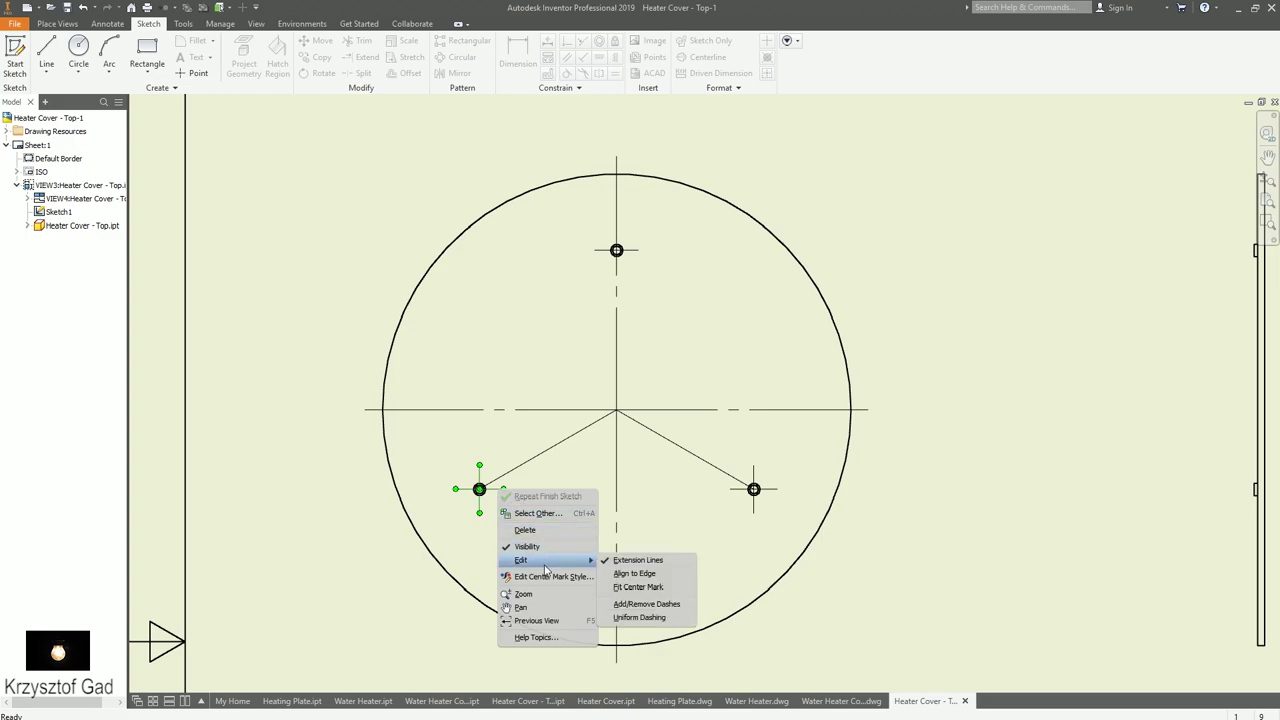
click(630, 578)
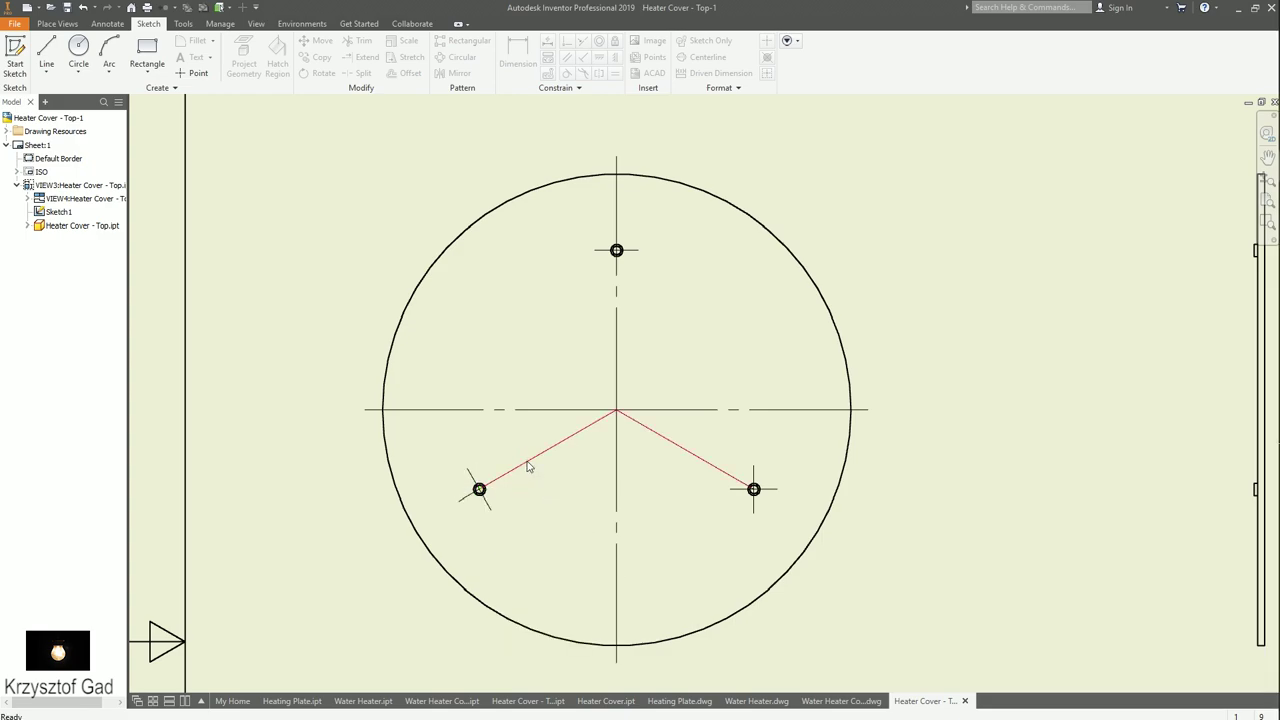
click(731, 503)
right_click(735, 490)
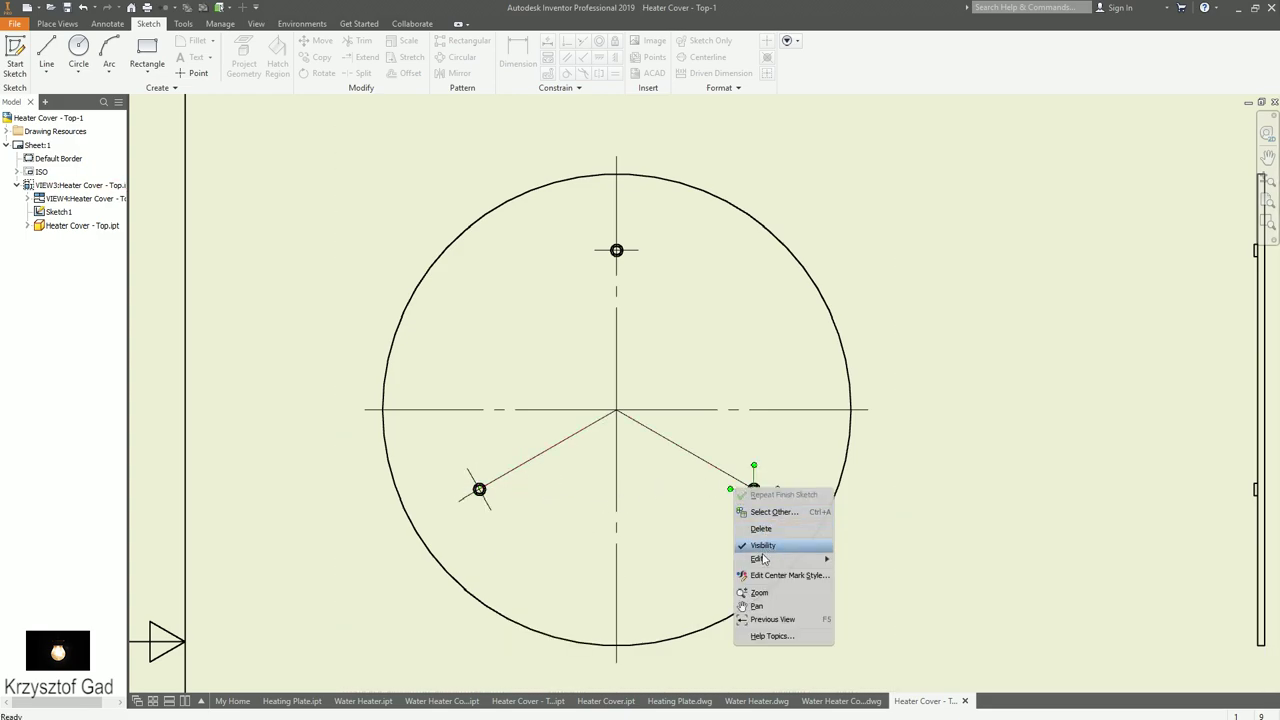
mouse_move(760, 559)
click(858, 576)
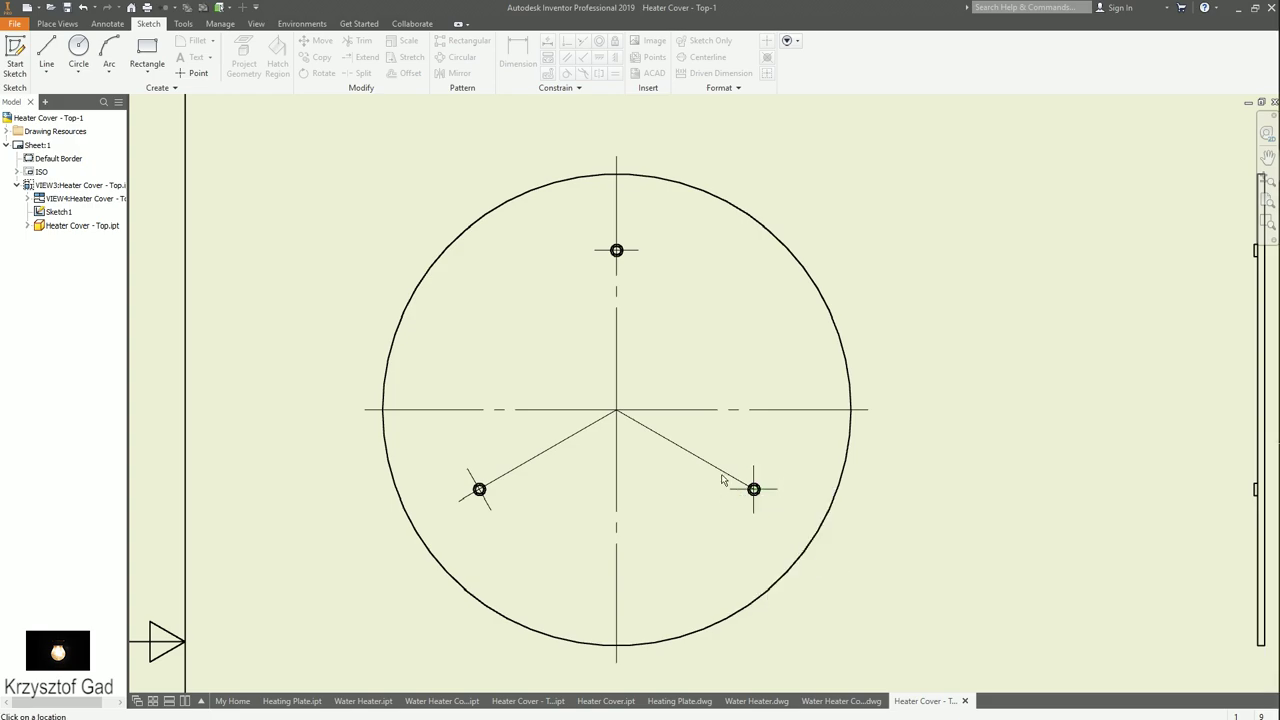
click(728, 475)
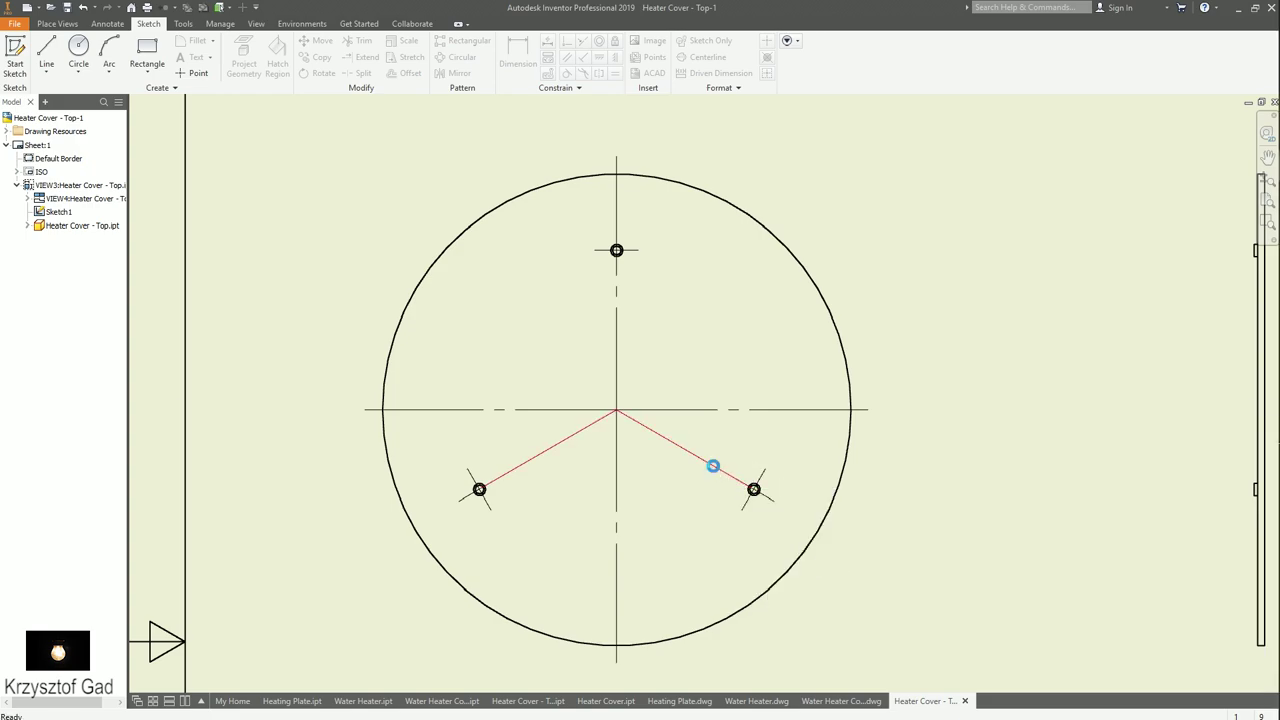
- Edit the sketch and delete both radial guide lines
double_click(712, 466)
click(715, 470)
key(Delete)
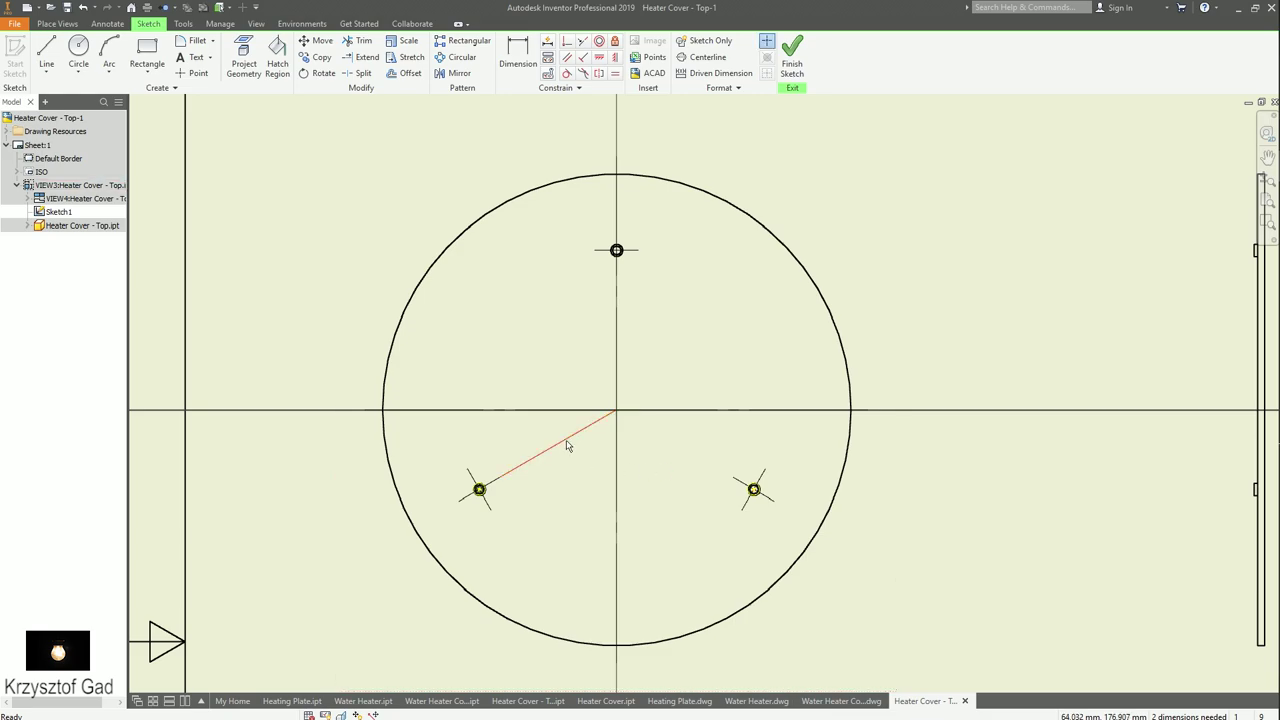
click(569, 438)
key(Delete)
- Draw a Dash Dot circle from the view centre through the top hole centre and finish the sketch
click(78, 47)
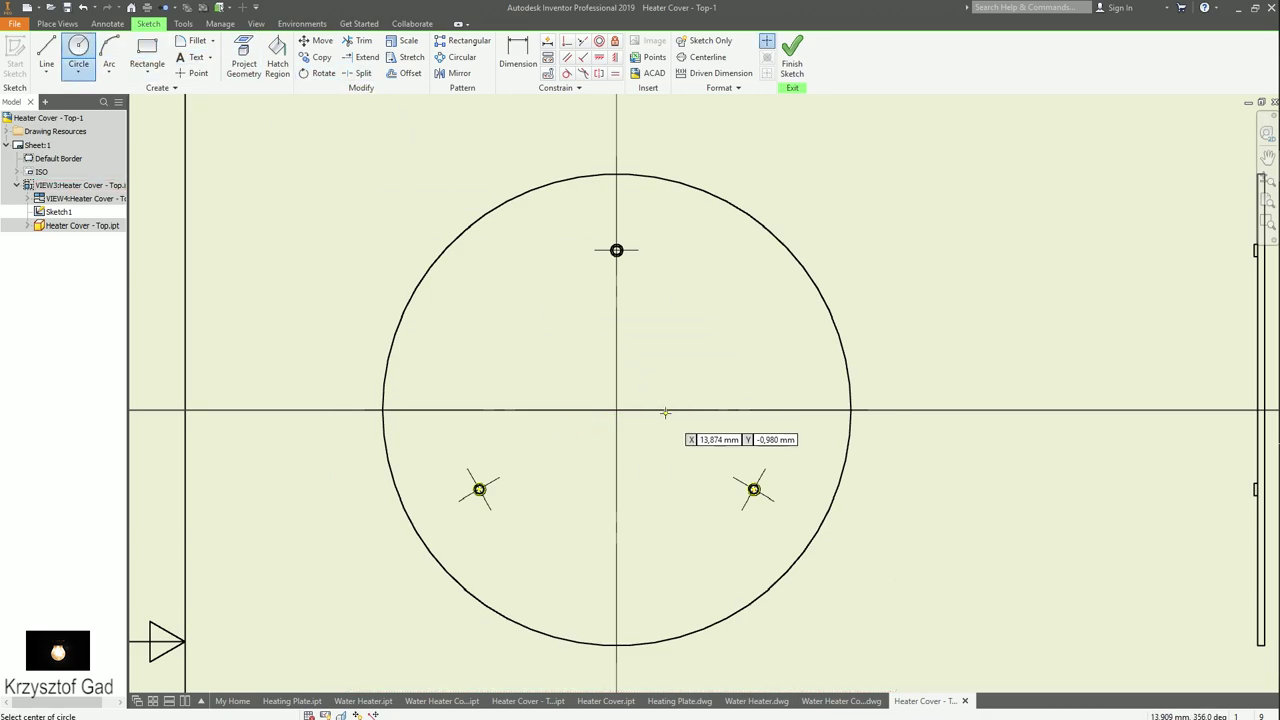
click(617, 409)
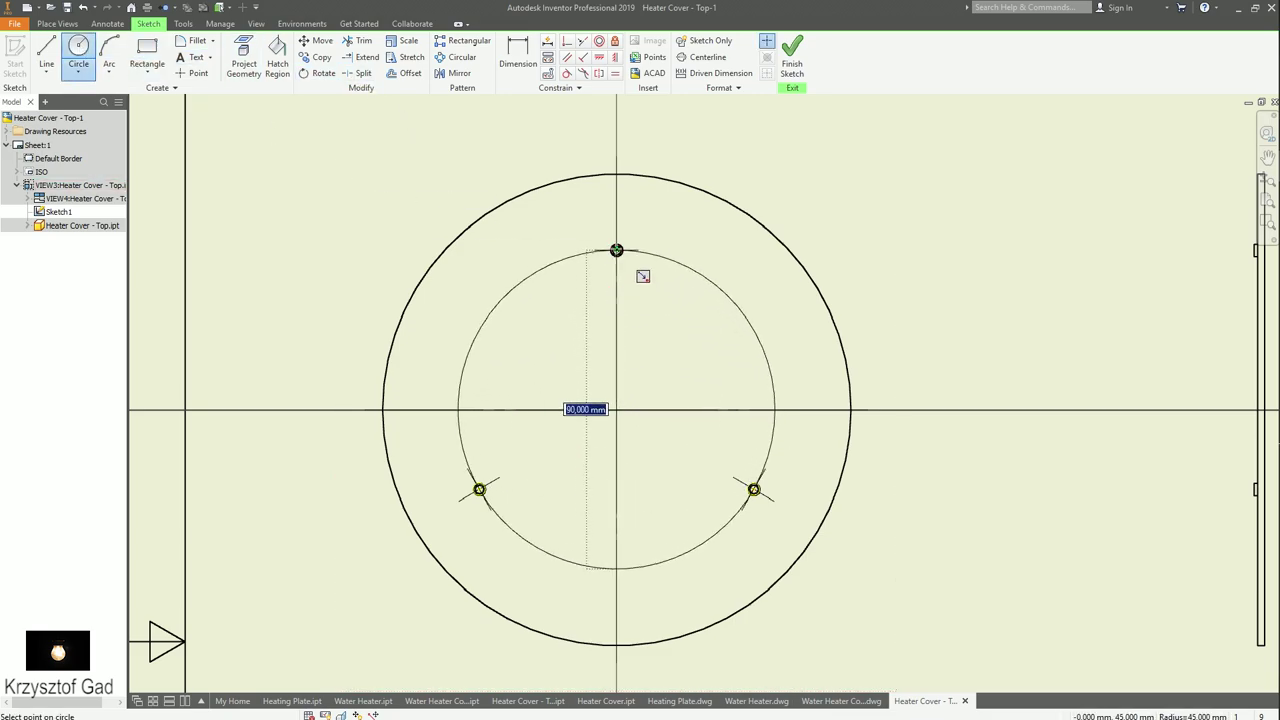
click(616, 250)
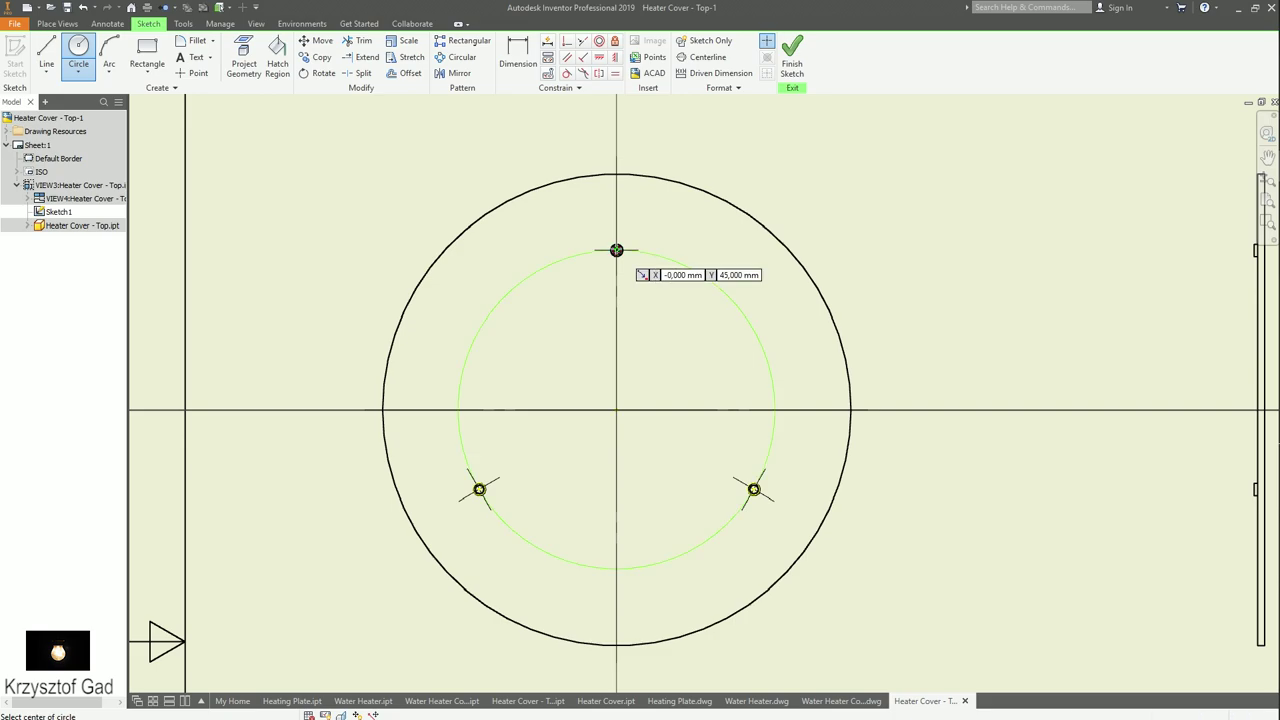
right_click(717, 290)
click(762, 302)
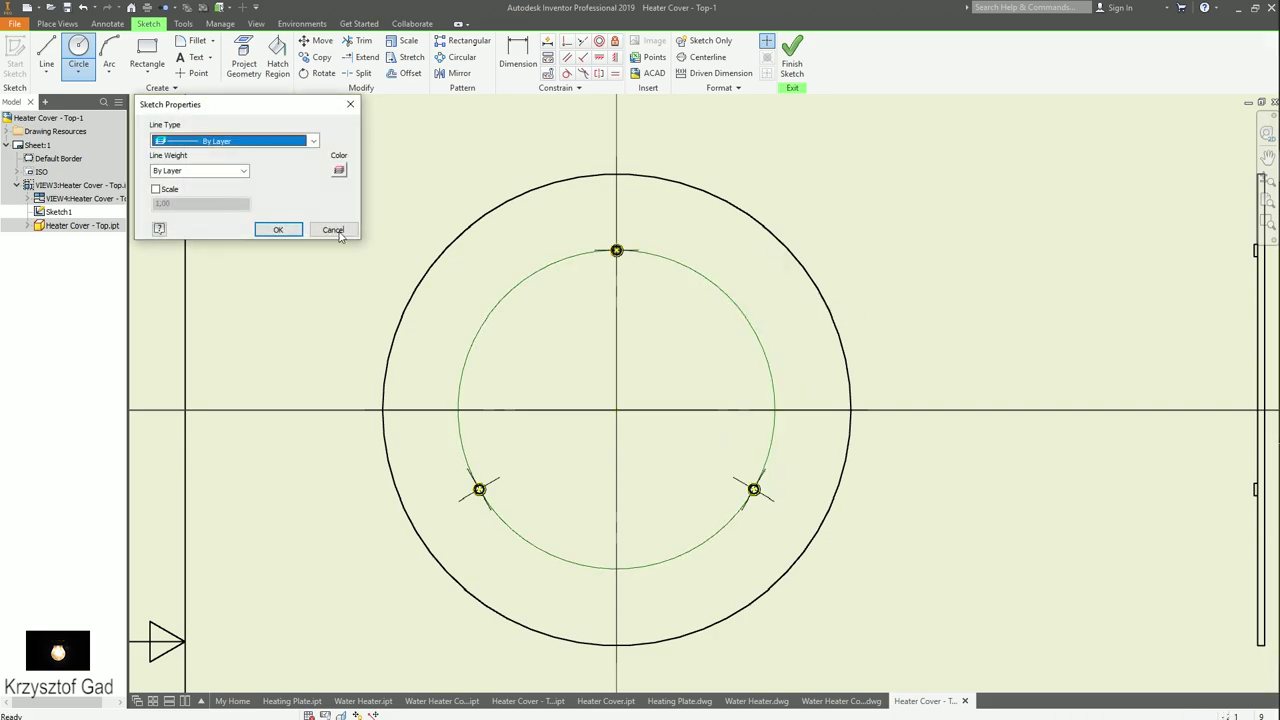
click(214, 141)
click(221, 285)
click(278, 230)
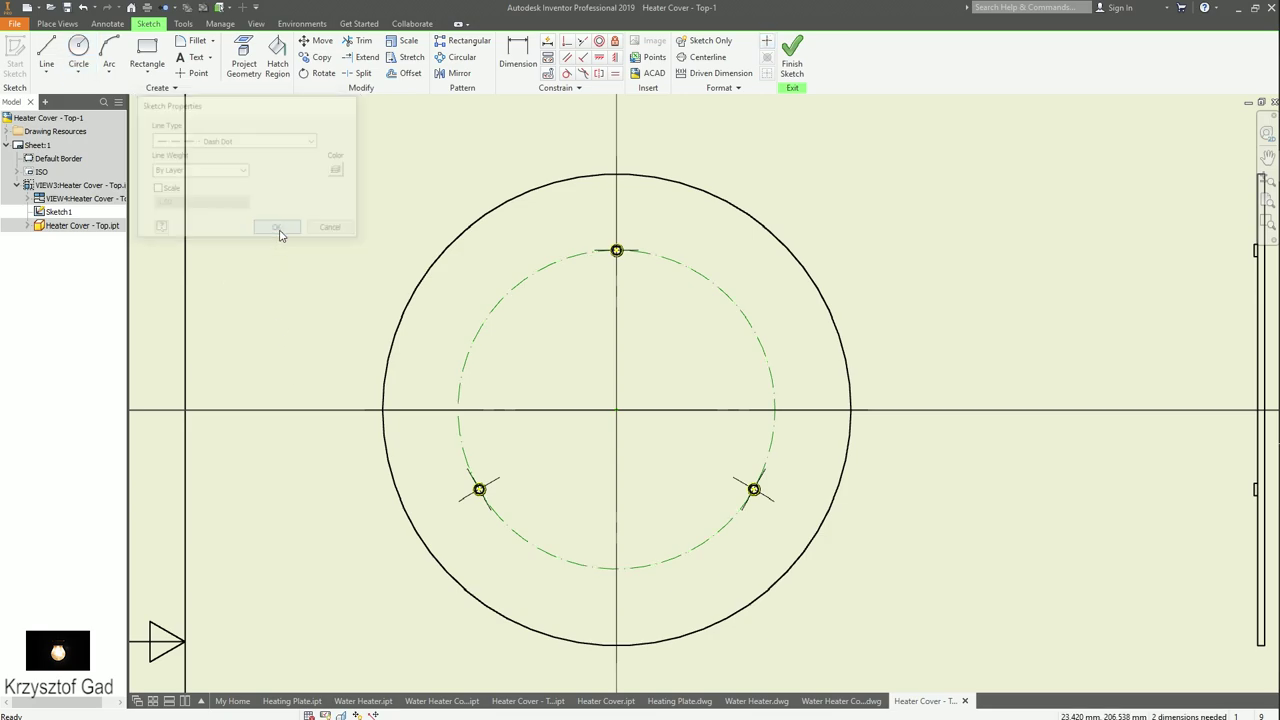
click(791, 58)
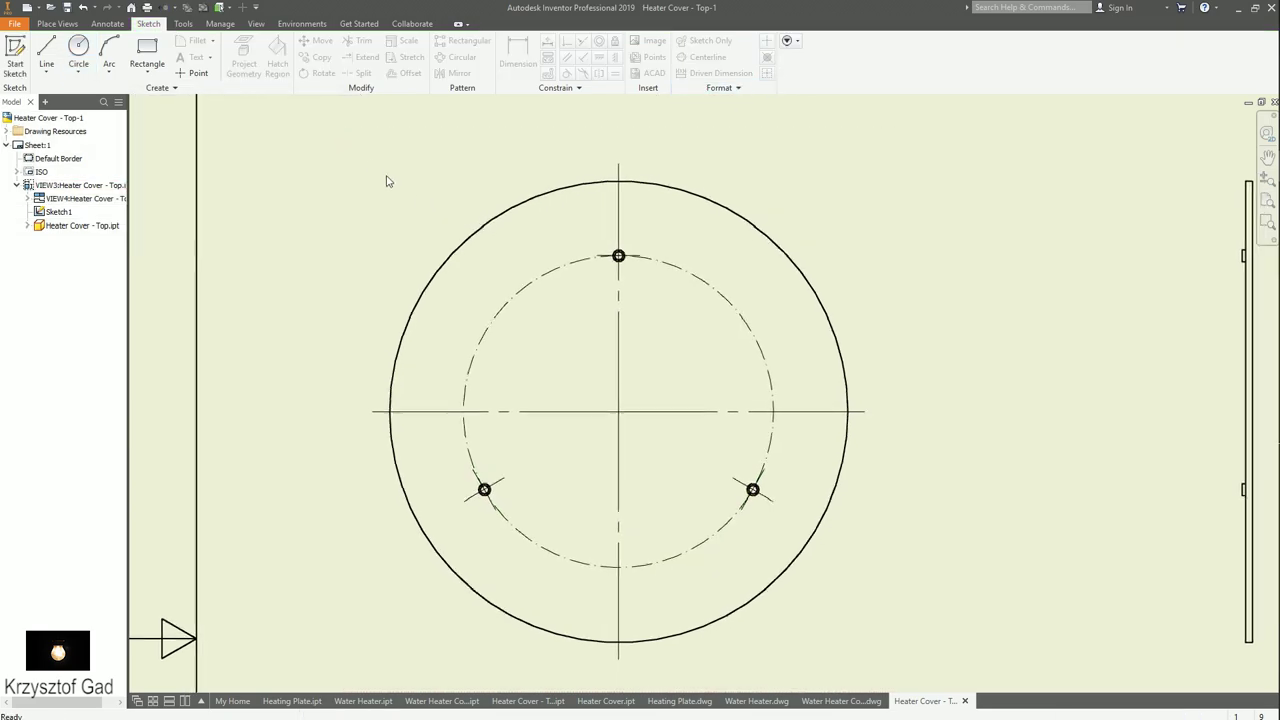
- Add two 120° angle dimensions between the vertical centreline and the hole centre marks
click(105, 24)
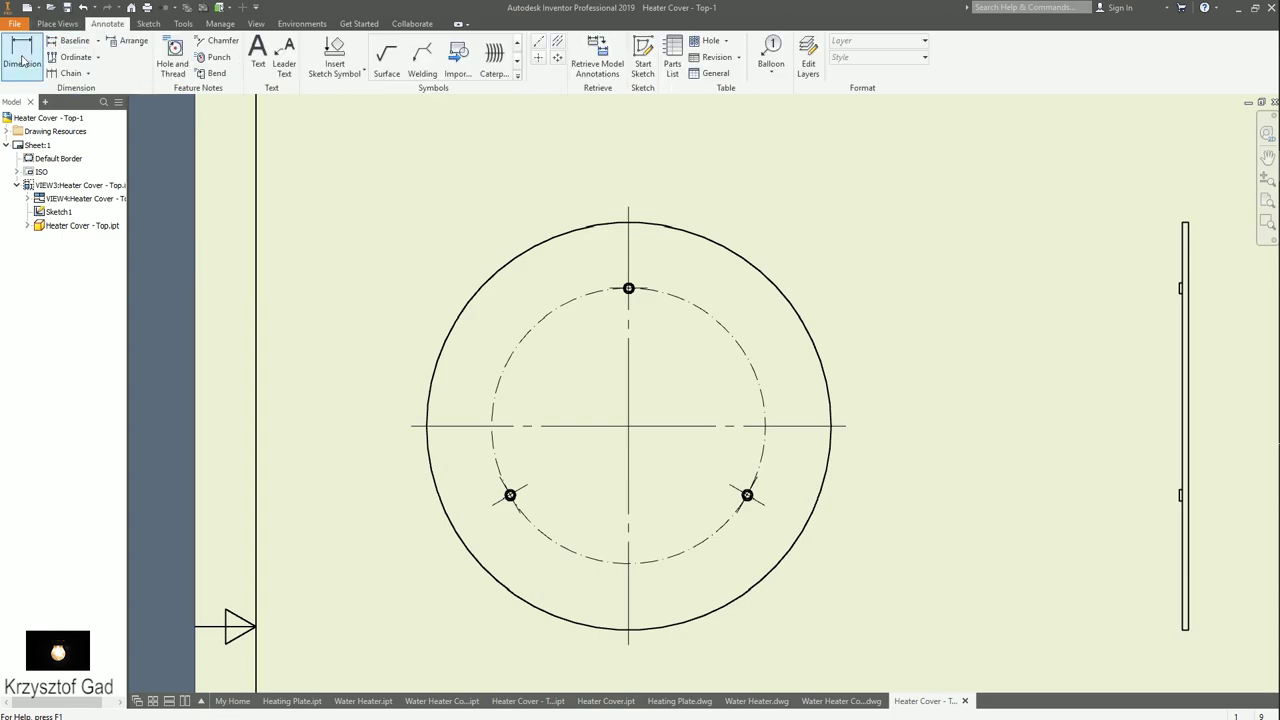
click(627, 283)
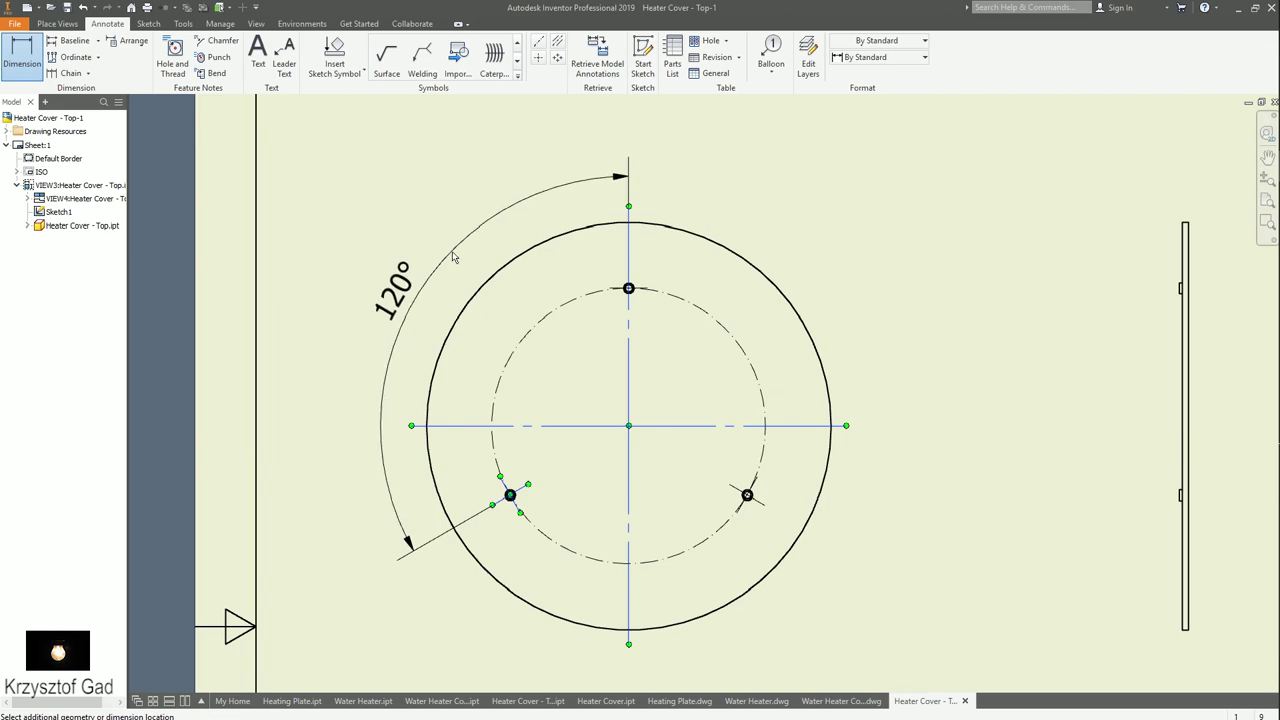
click(453, 264)
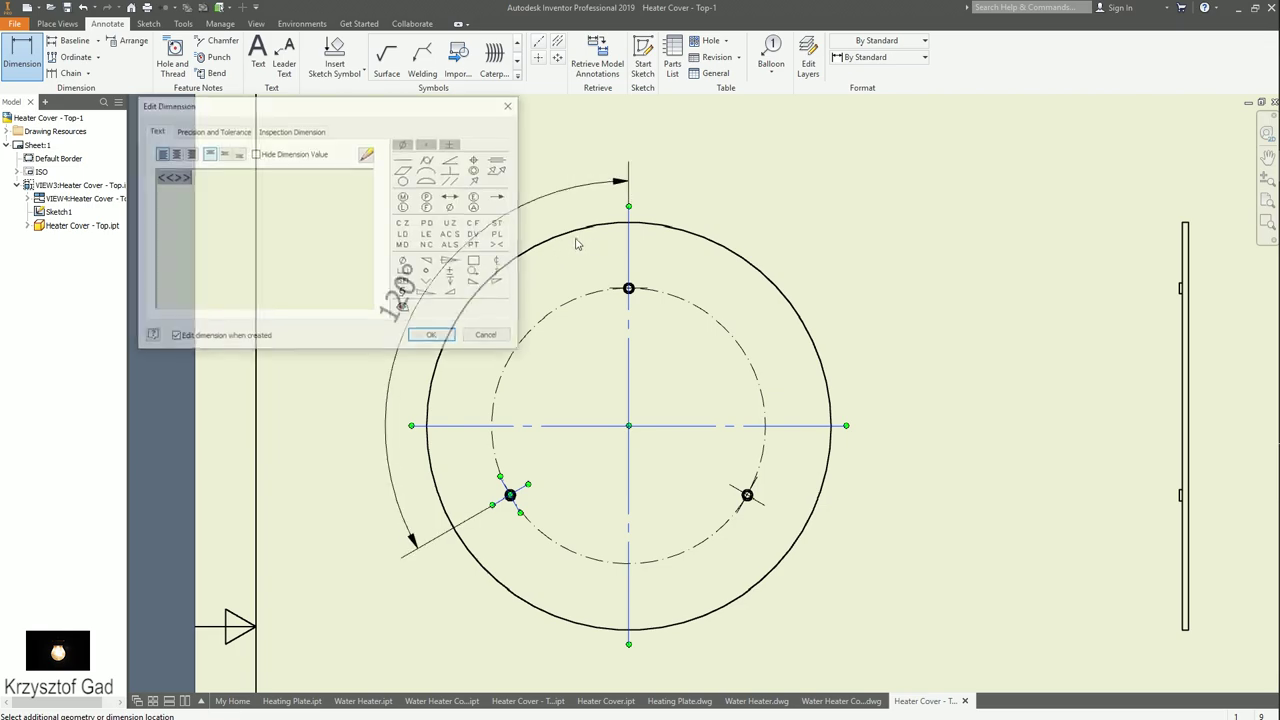
click(432, 338)
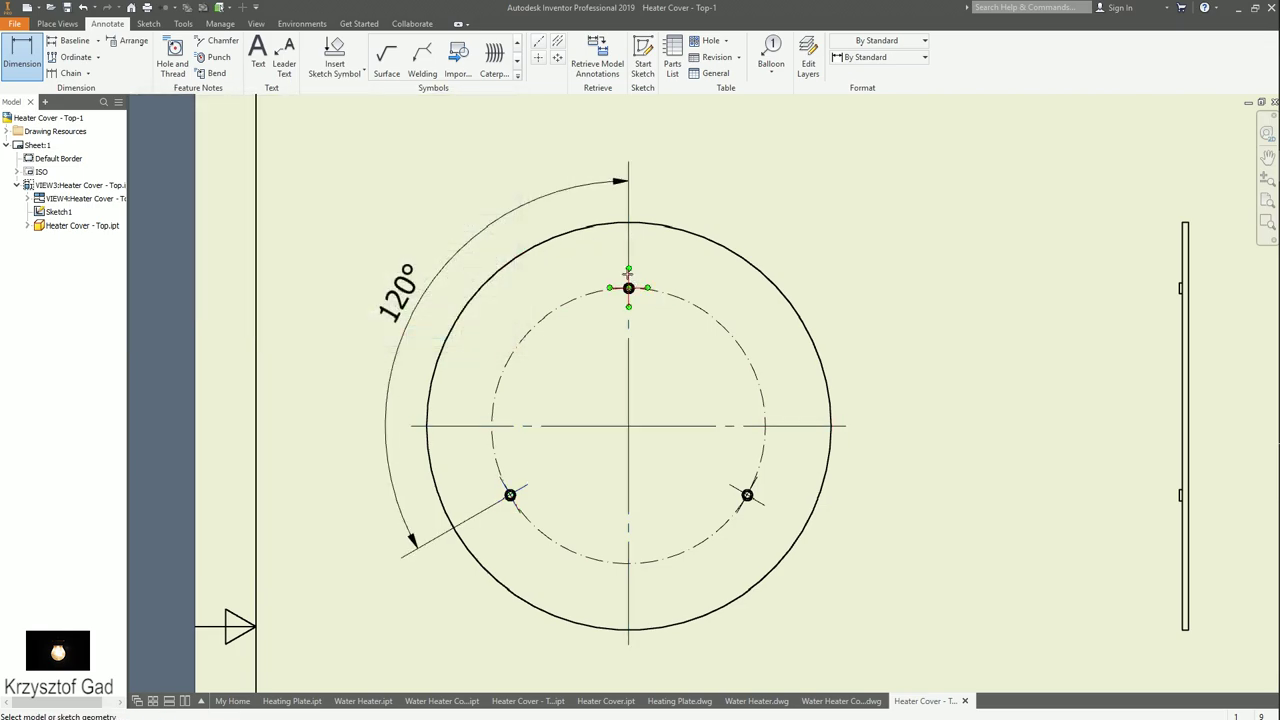
click(764, 508)
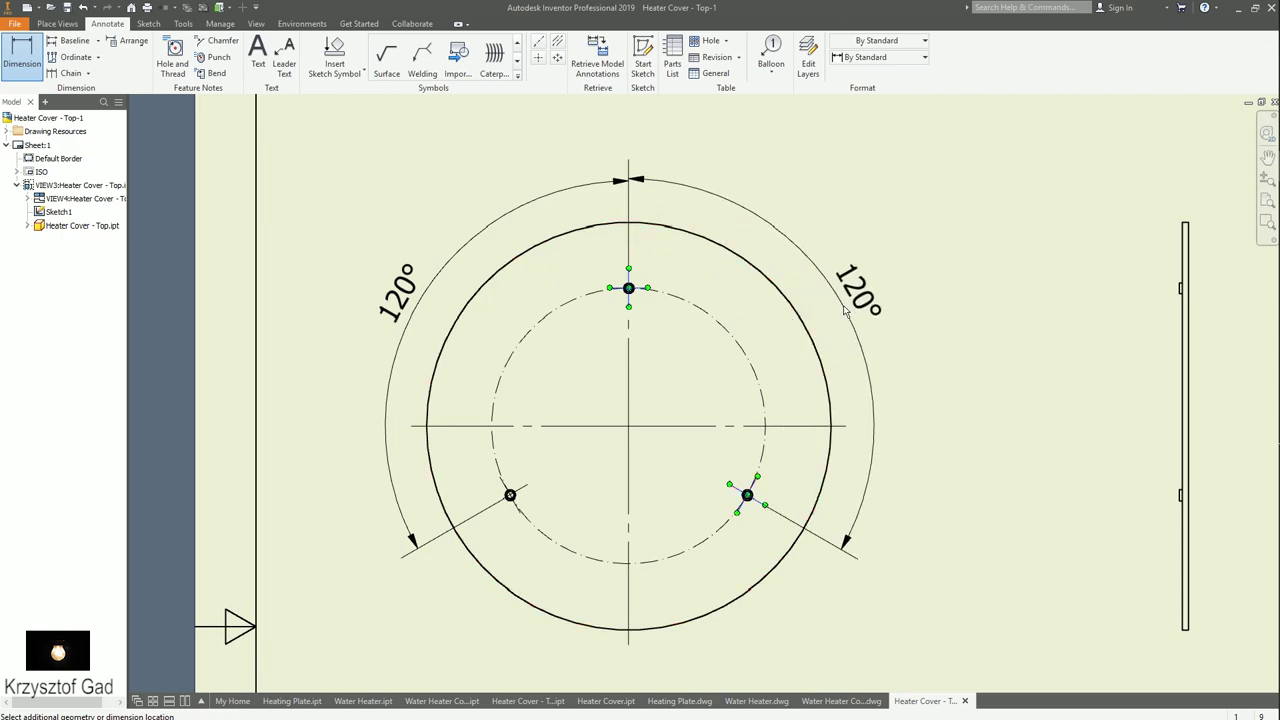
click(843, 314)
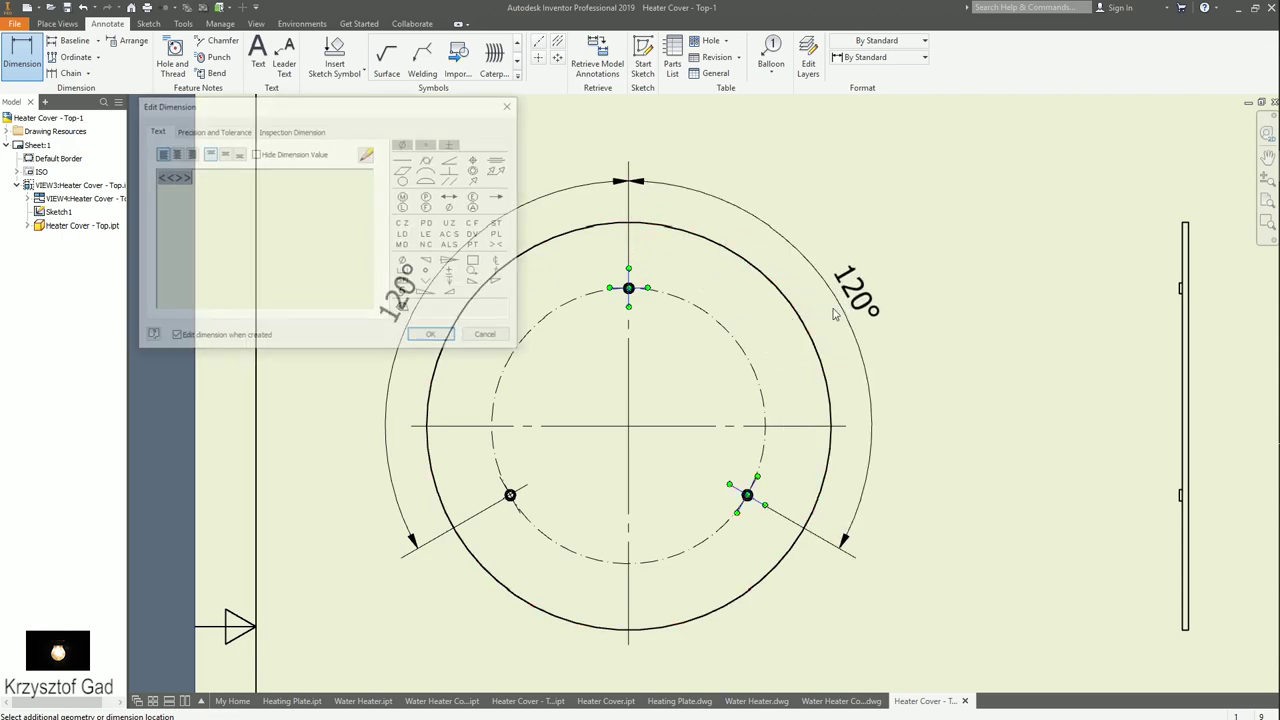
click(432, 338)
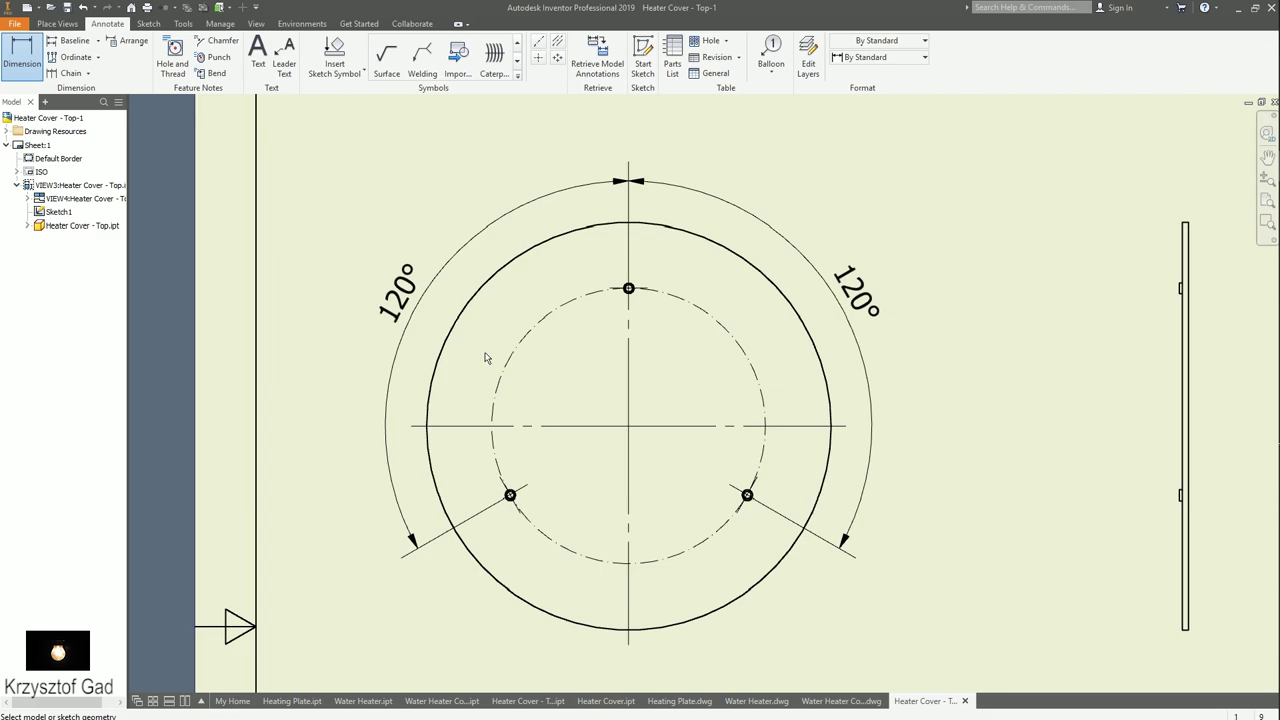
- Dimension the bolt circle as a radius and place it as R45
click(528, 344)
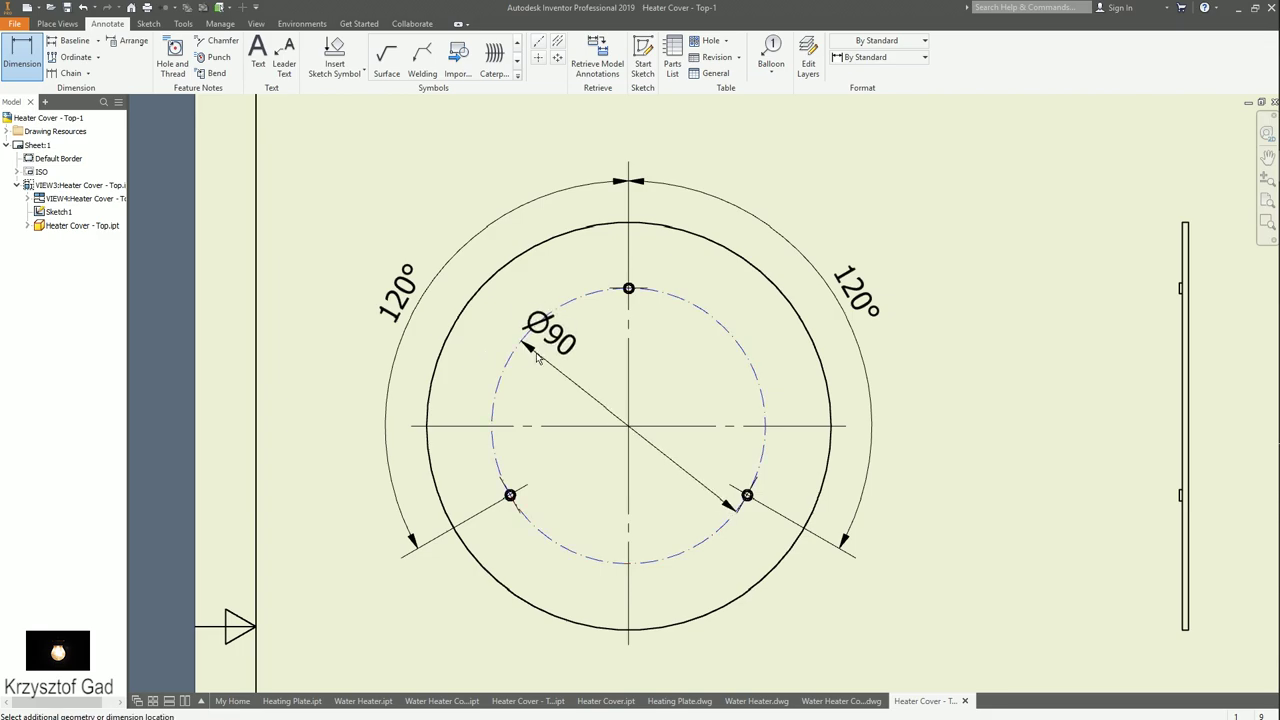
right_click(505, 428)
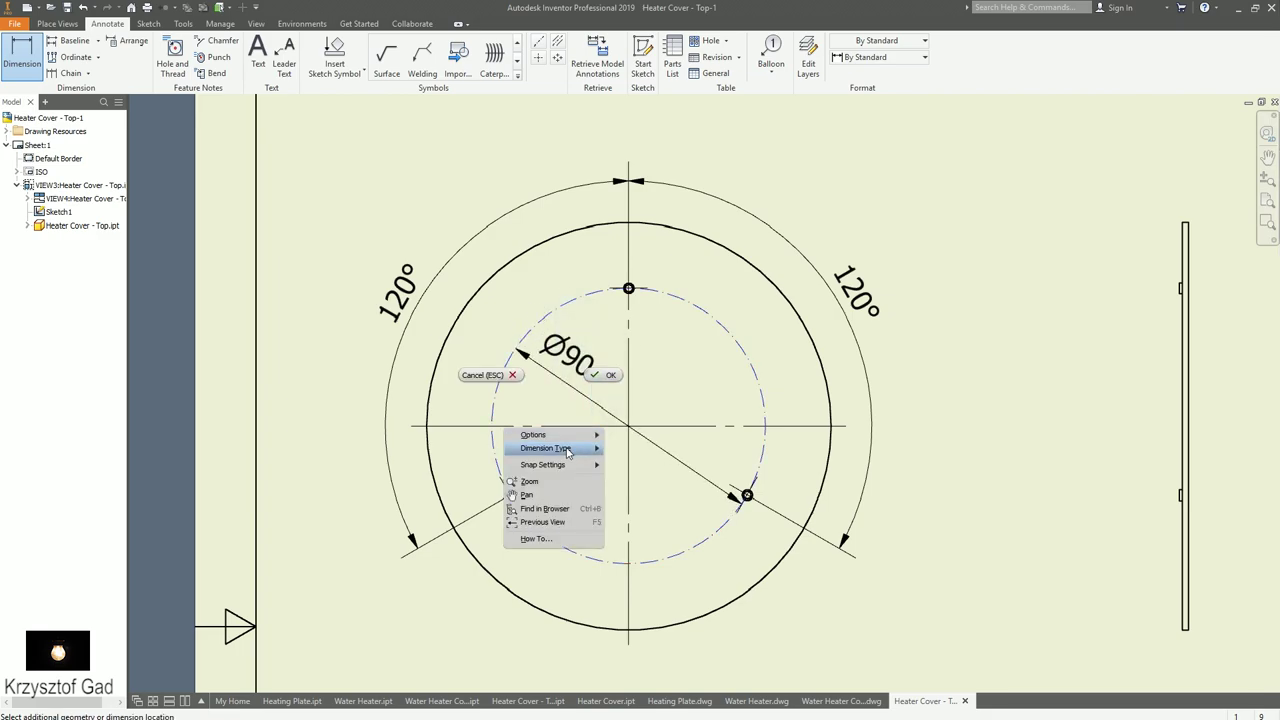
mouse_move(546, 448)
click(626, 464)
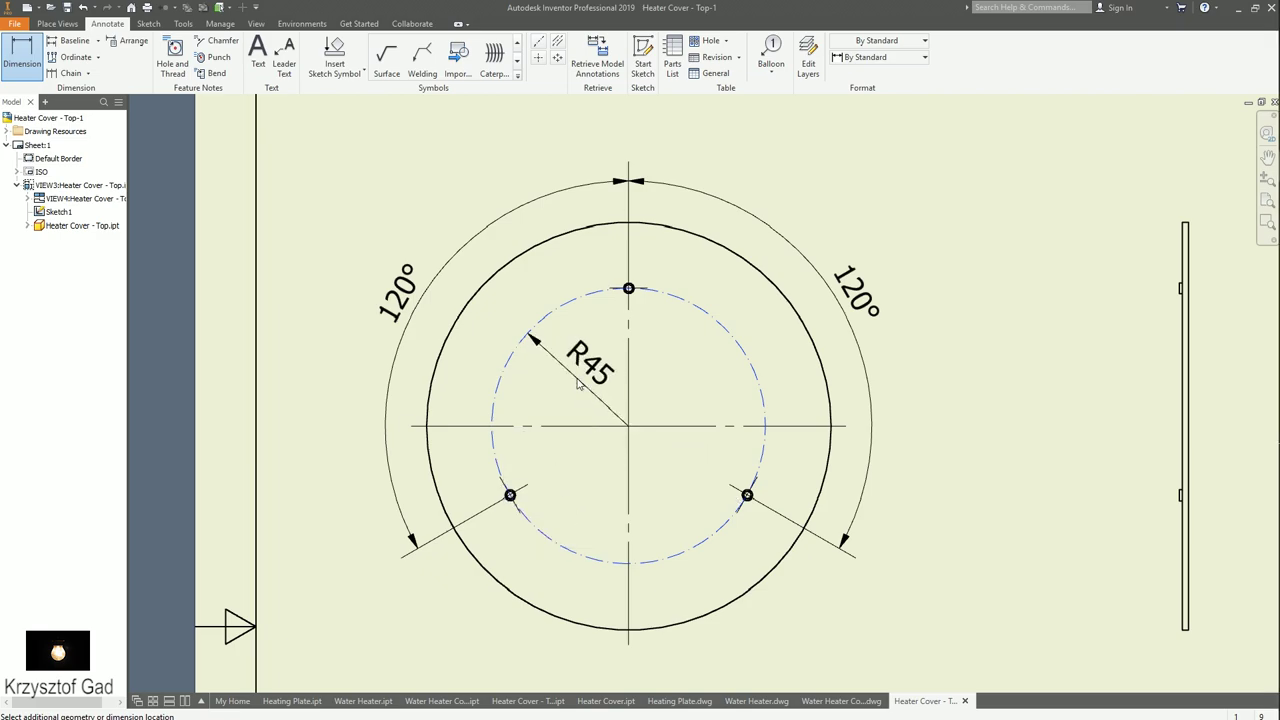
click(577, 385)
click(433, 337)
key(F5)
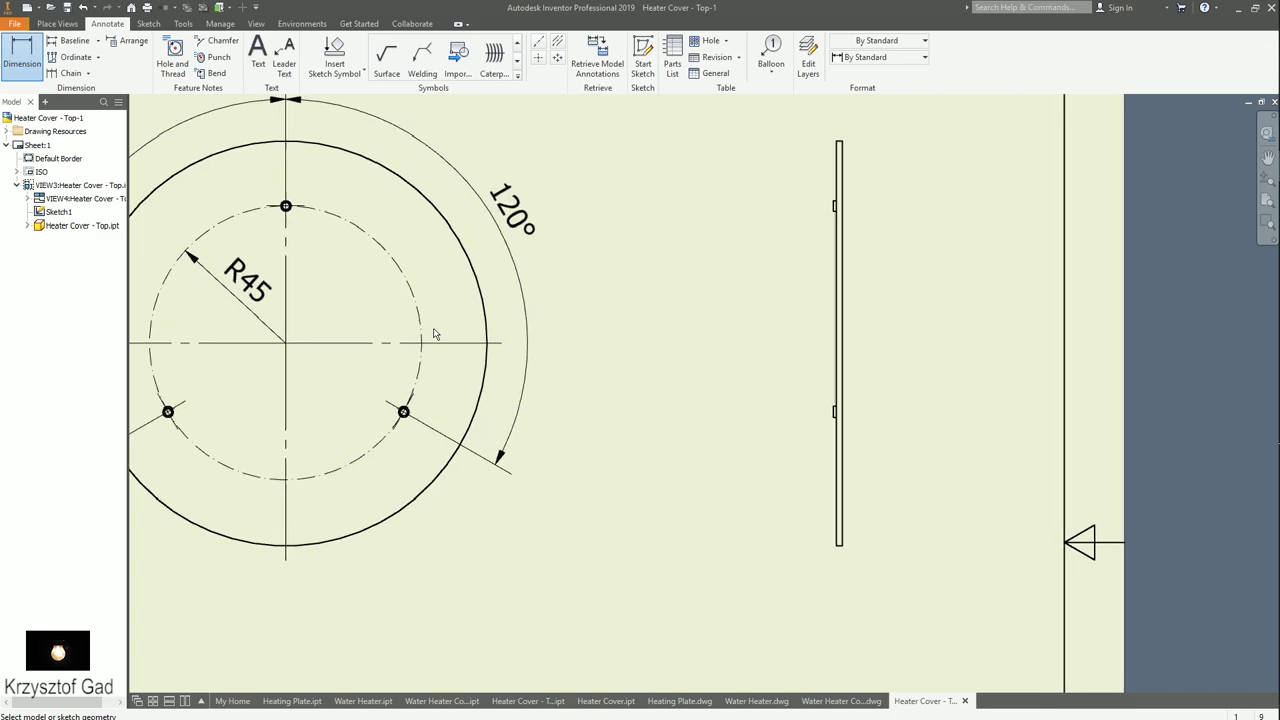
- Add a bisector centreline to the side view, then sketch a rectangle from it enclosing the upper half
key(F5)
key(F5)
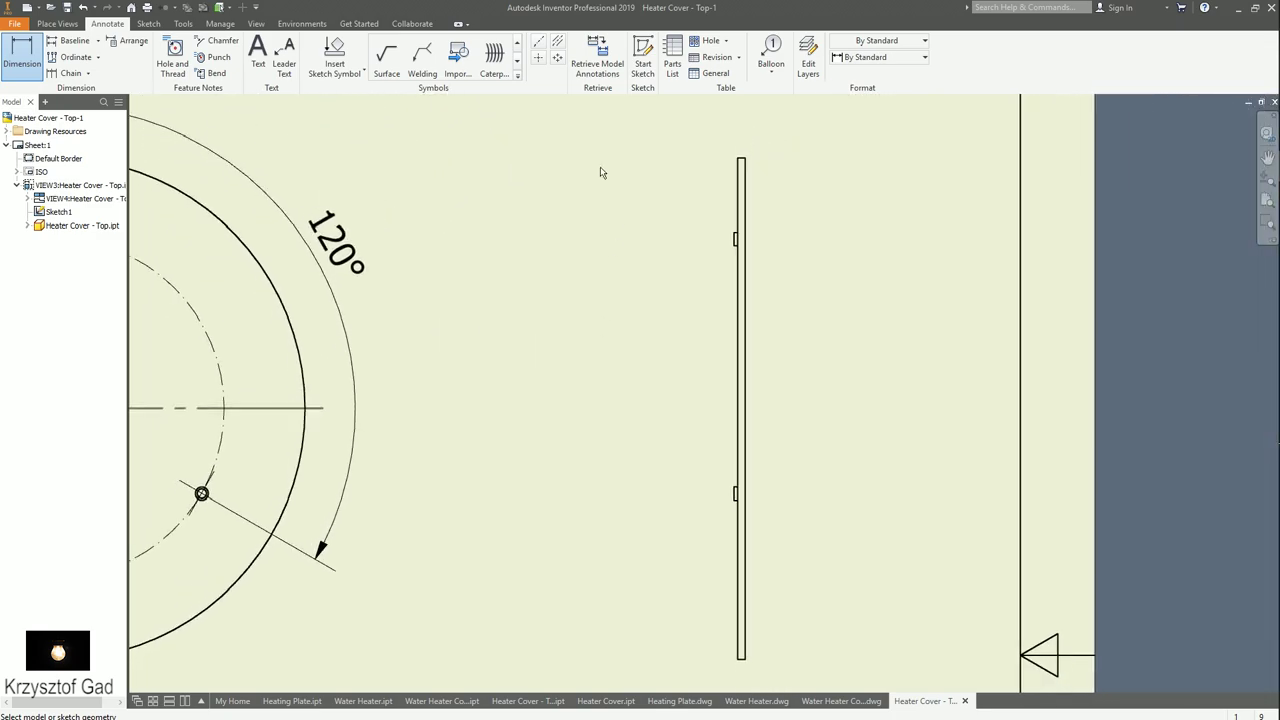
click(557, 40)
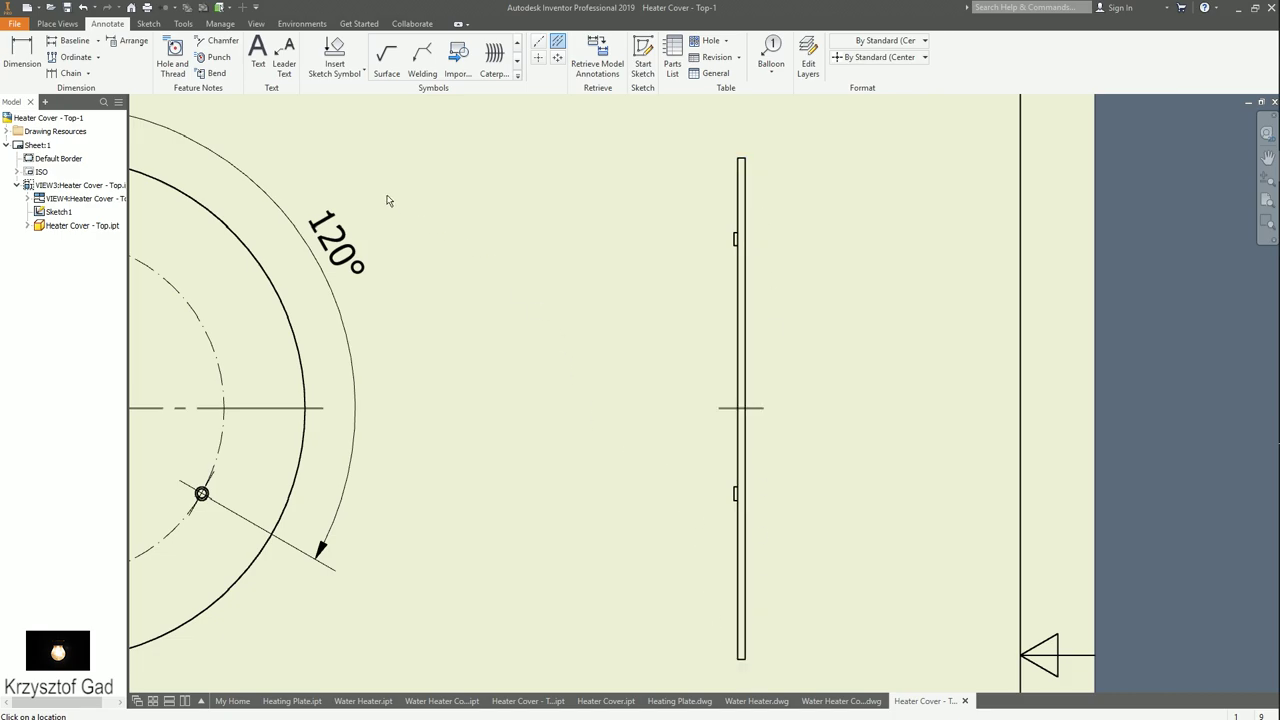
click(150, 23)
click(740, 321)
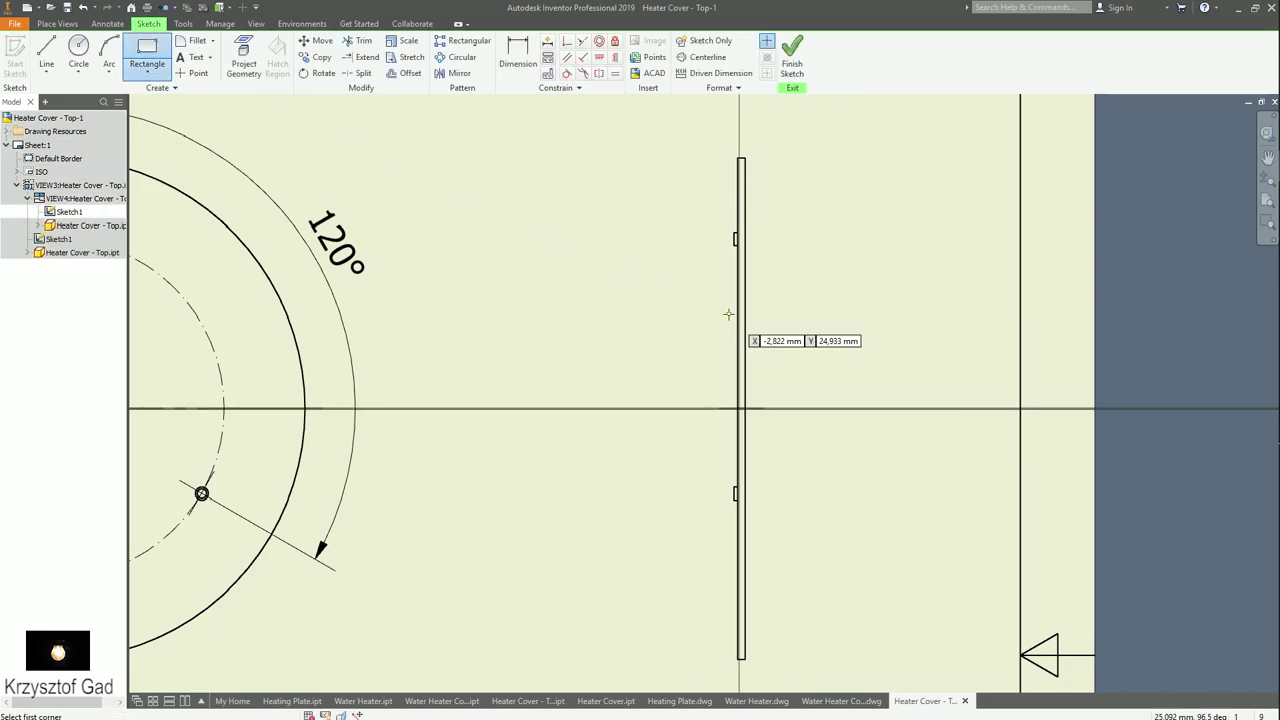
click(702, 408)
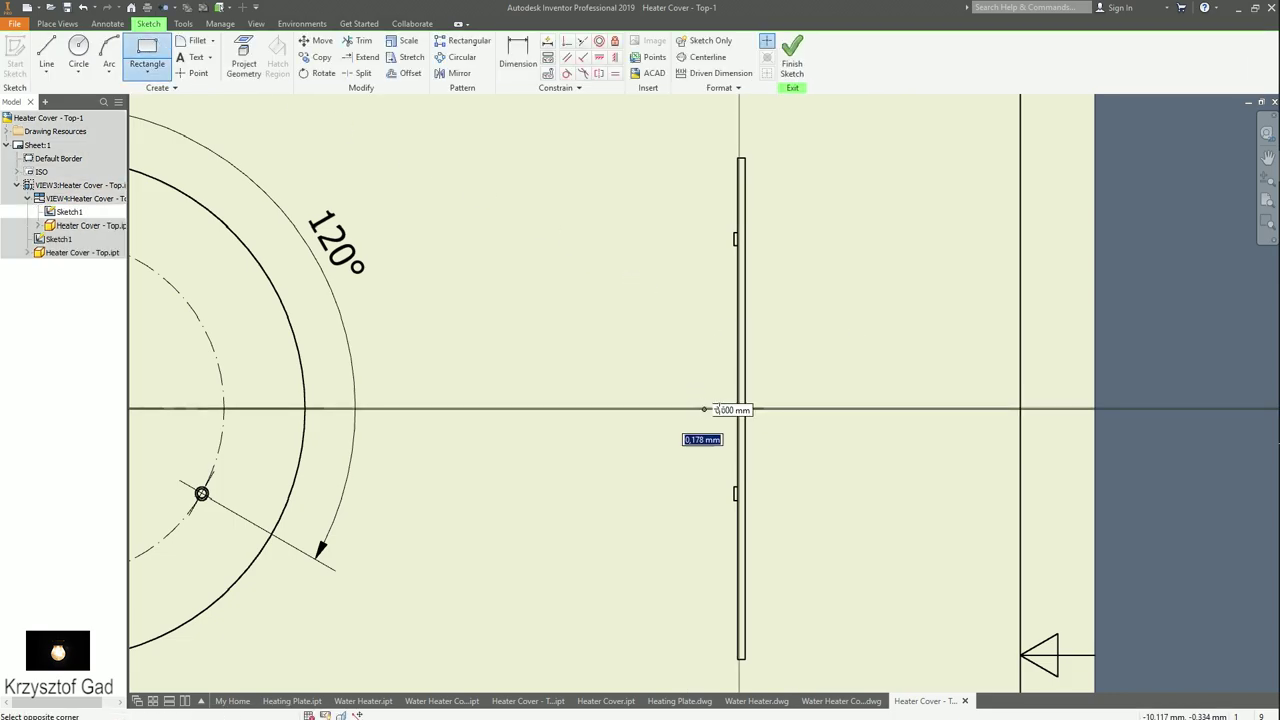
click(803, 137)
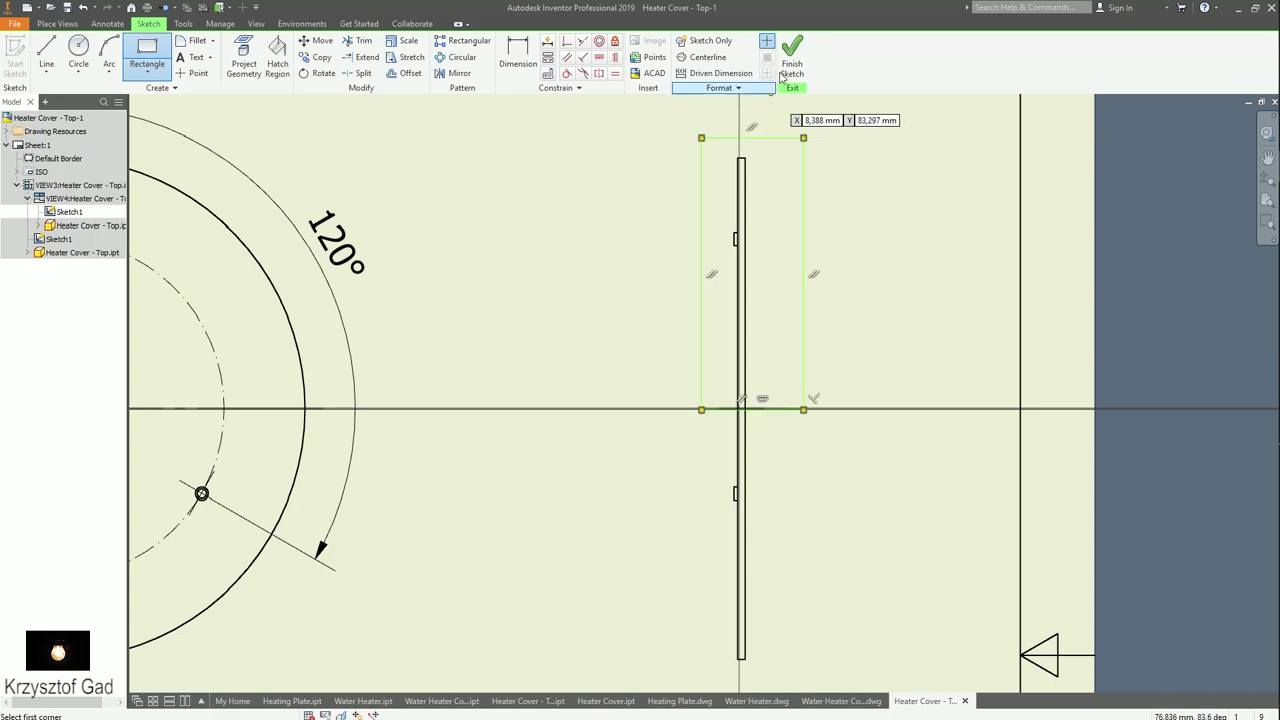
click(792, 55)
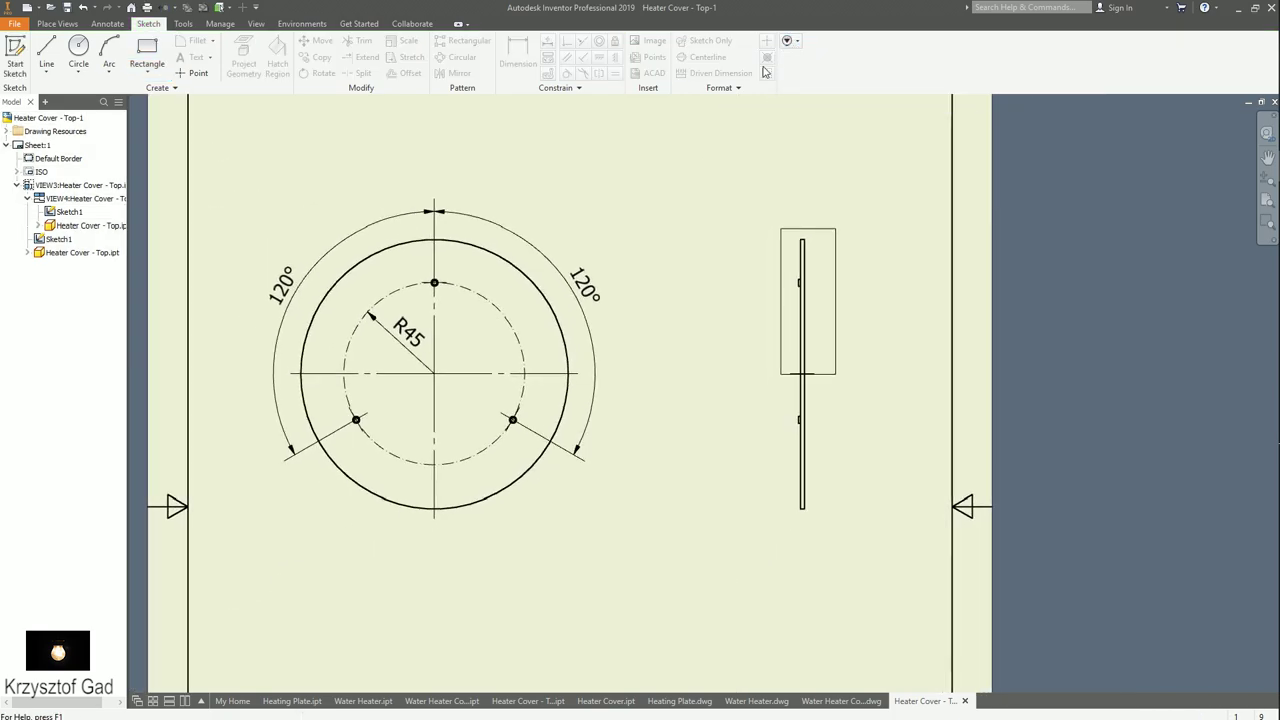
- Cut a break-out through the side view from the sketched rectangle, with depth taken from the outer circle
click(80, 25)
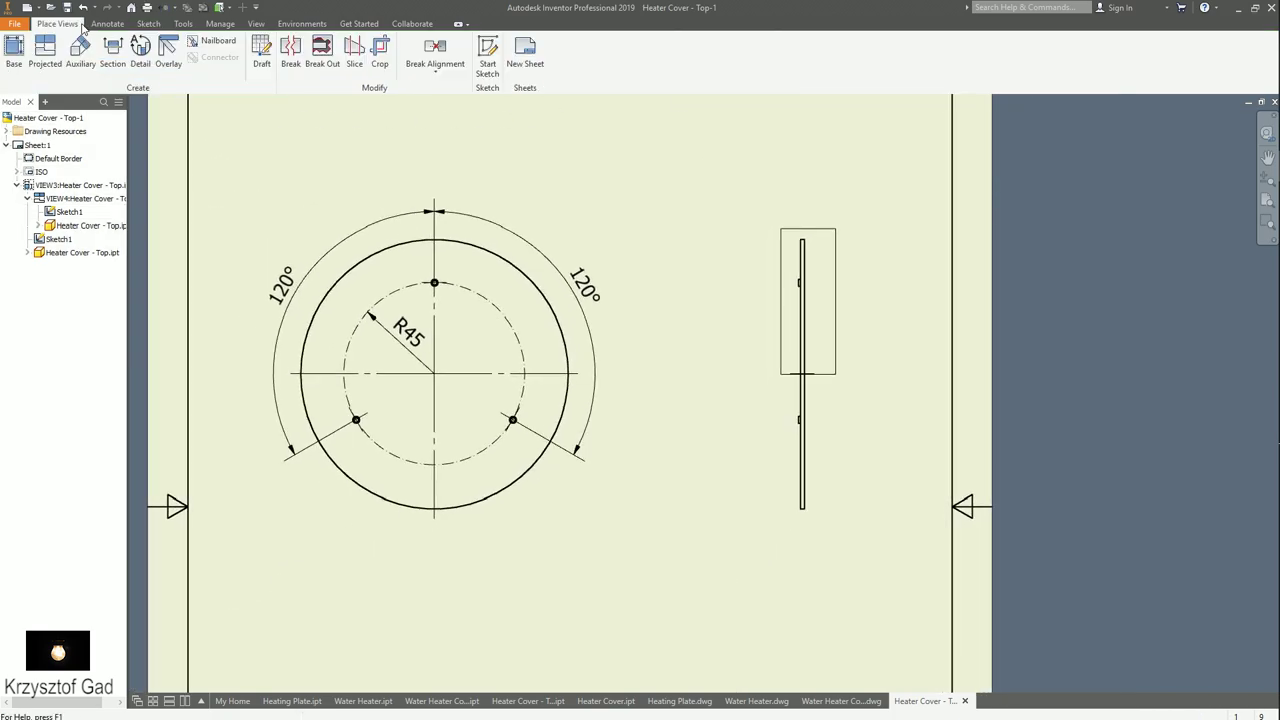
click(322, 55)
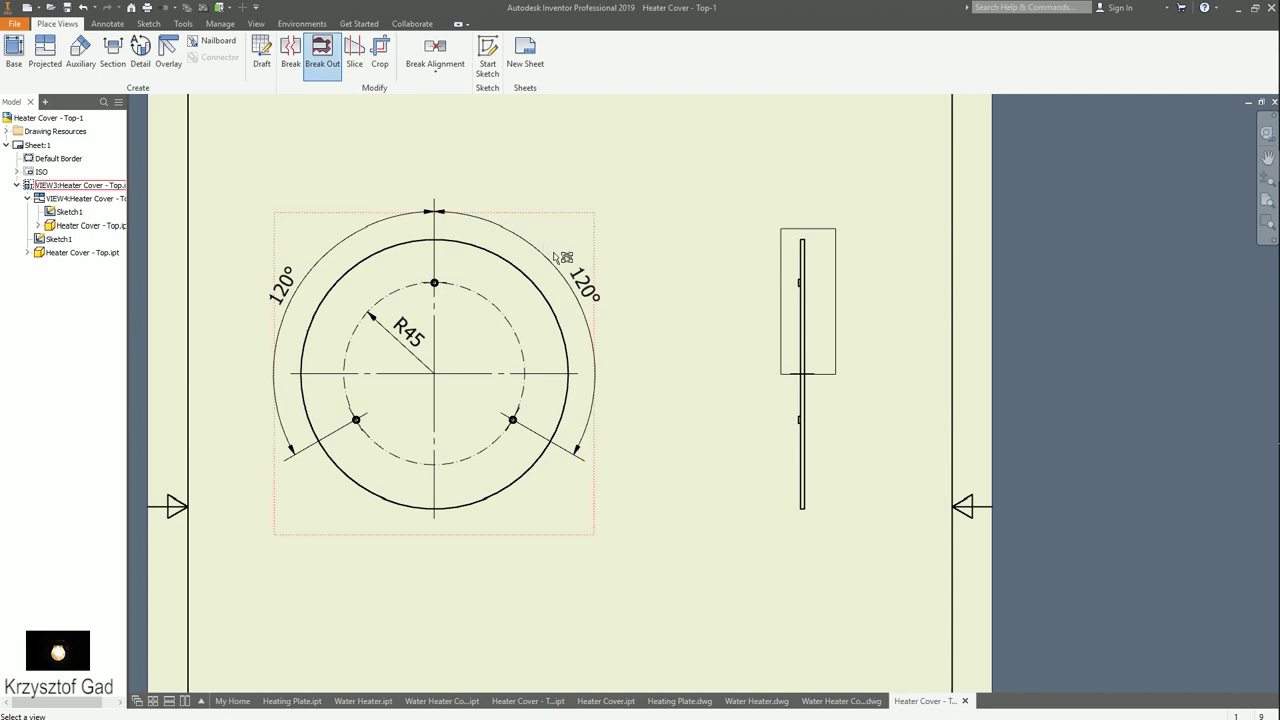
click(786, 287)
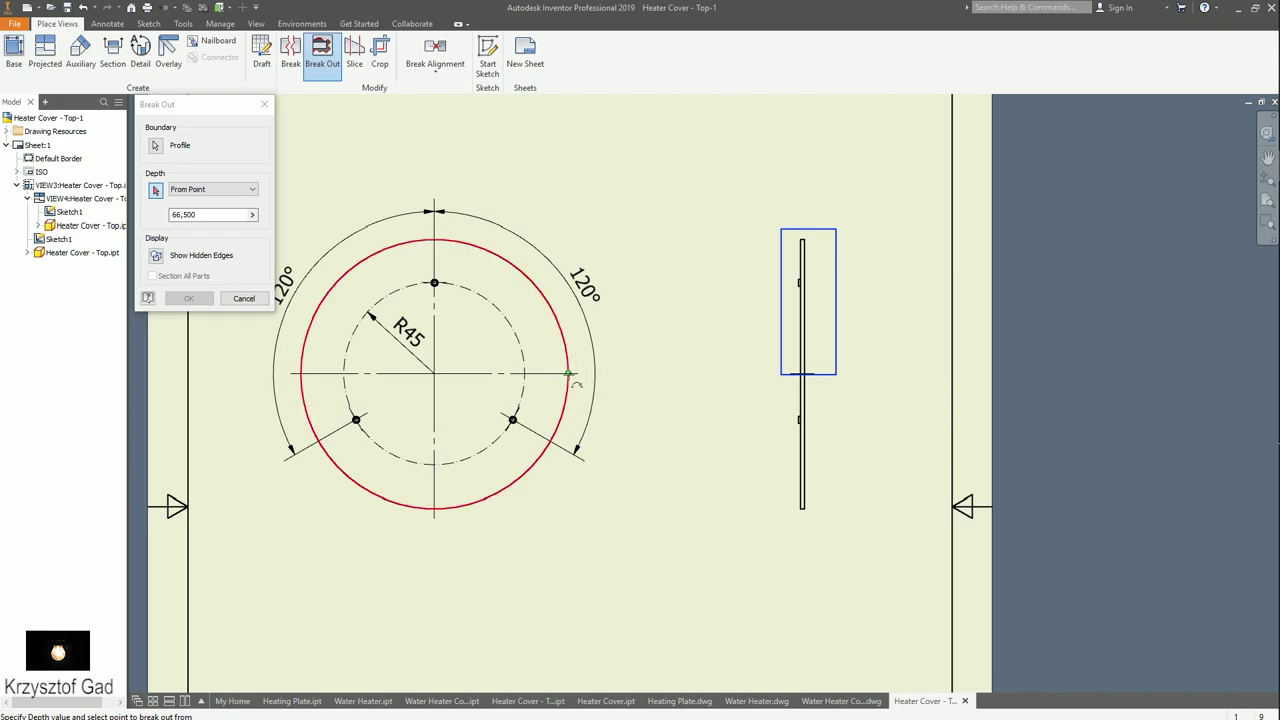
click(189, 298)
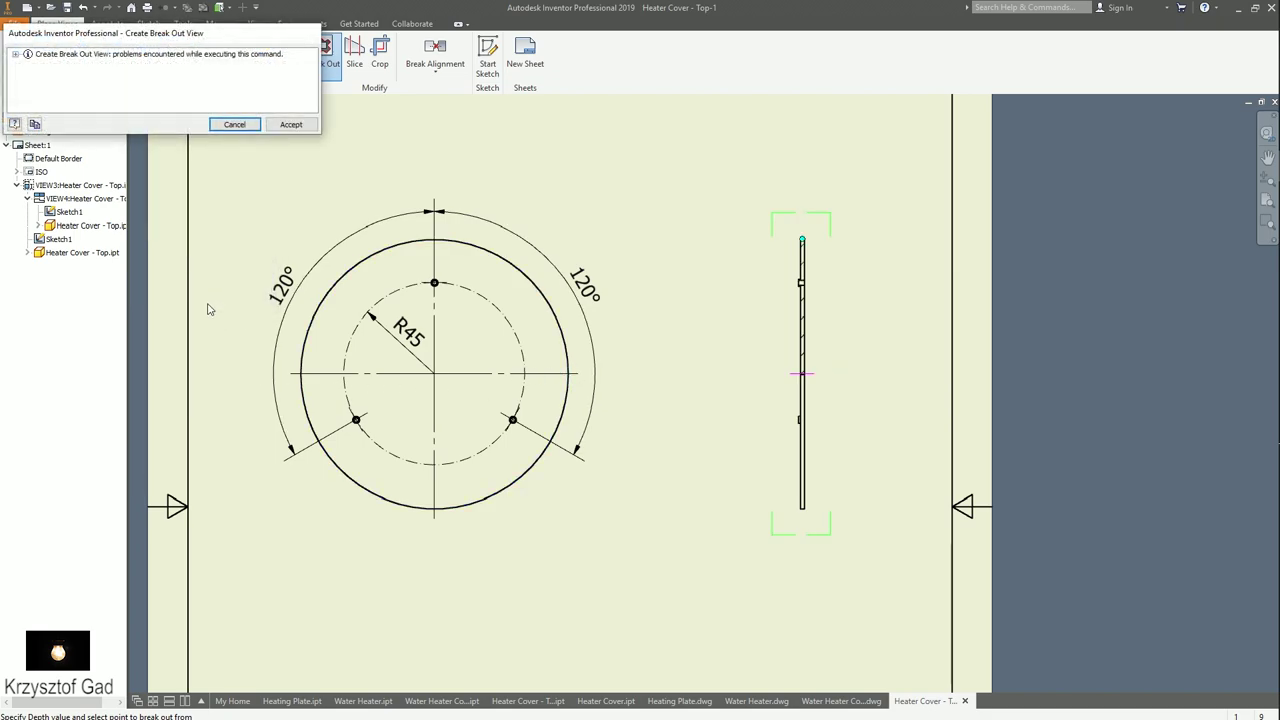
click(291, 125)
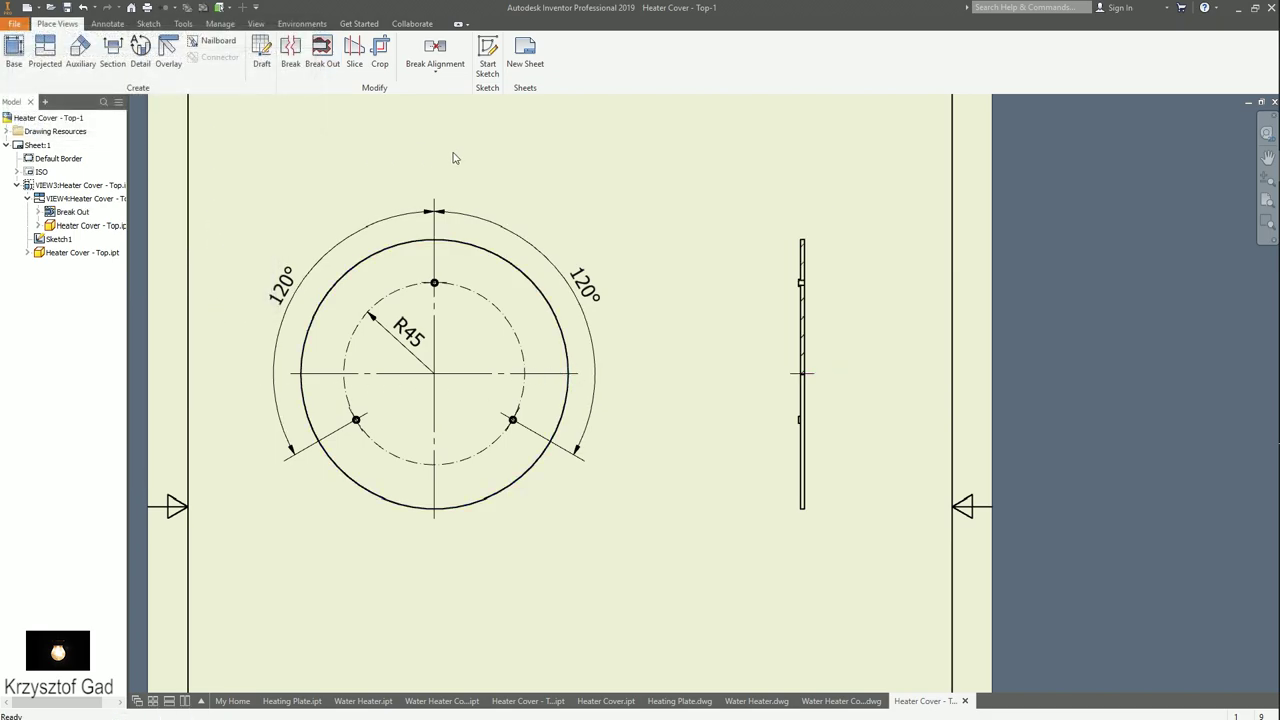
scroll(598, 203, up, 5)
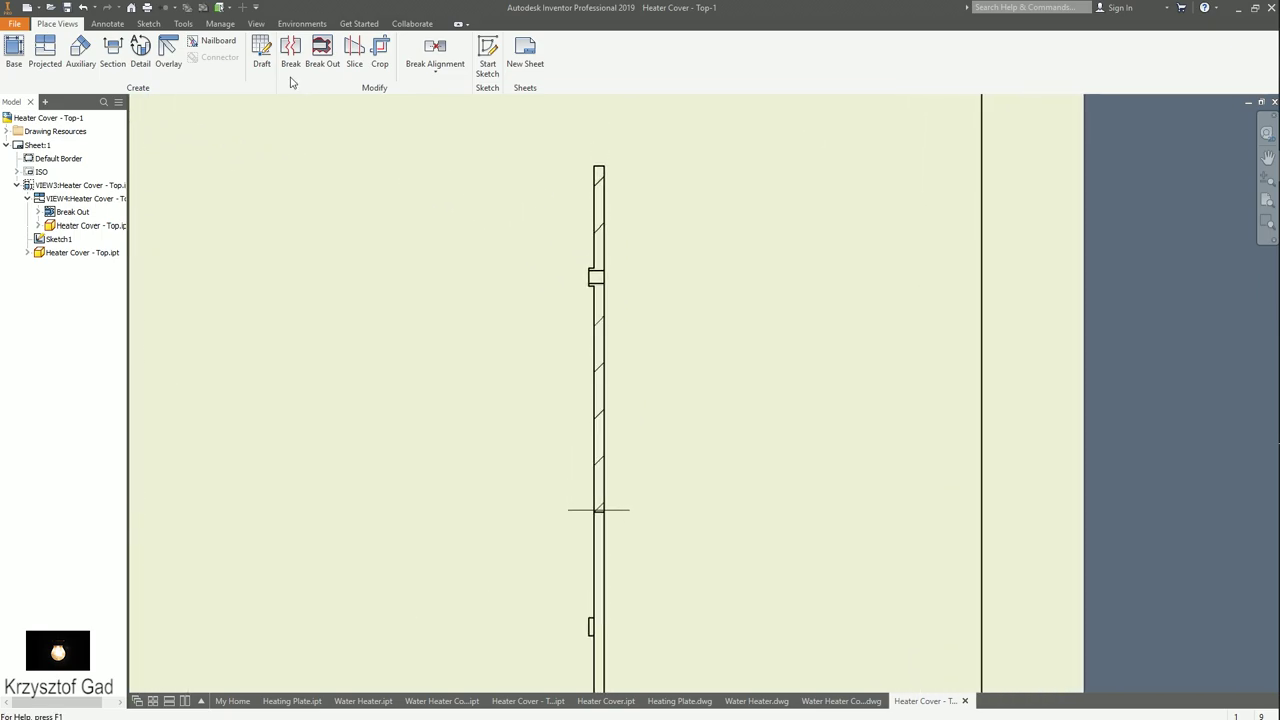
- Dimension the plate thickness as 3 above the sectioned side view
click(107, 23)
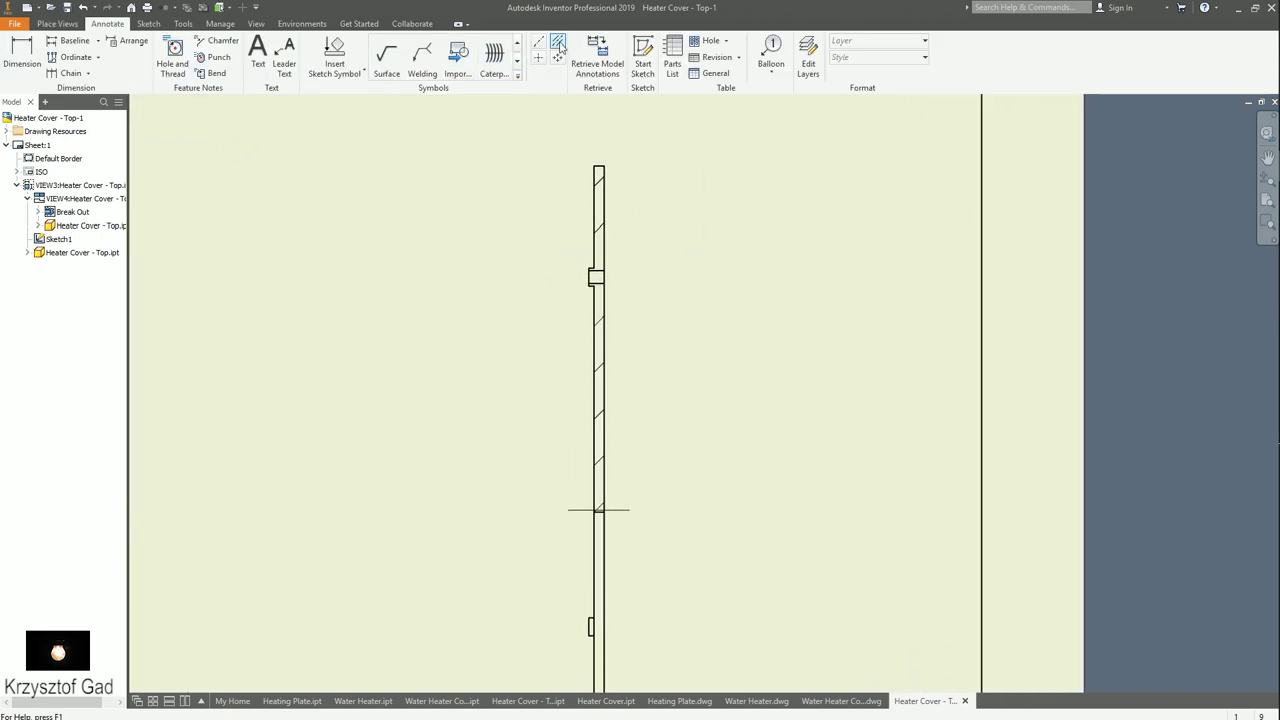
click(557, 41)
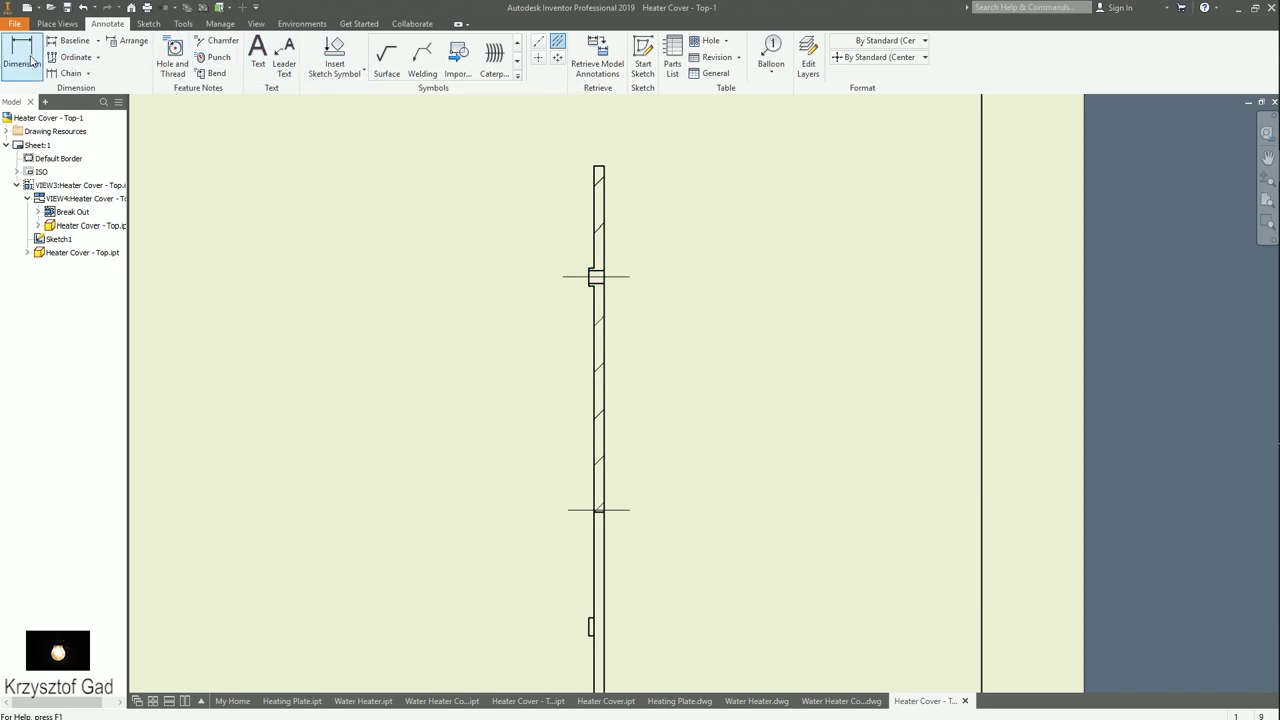
click(31, 59)
scroll(547, 290, down, 3)
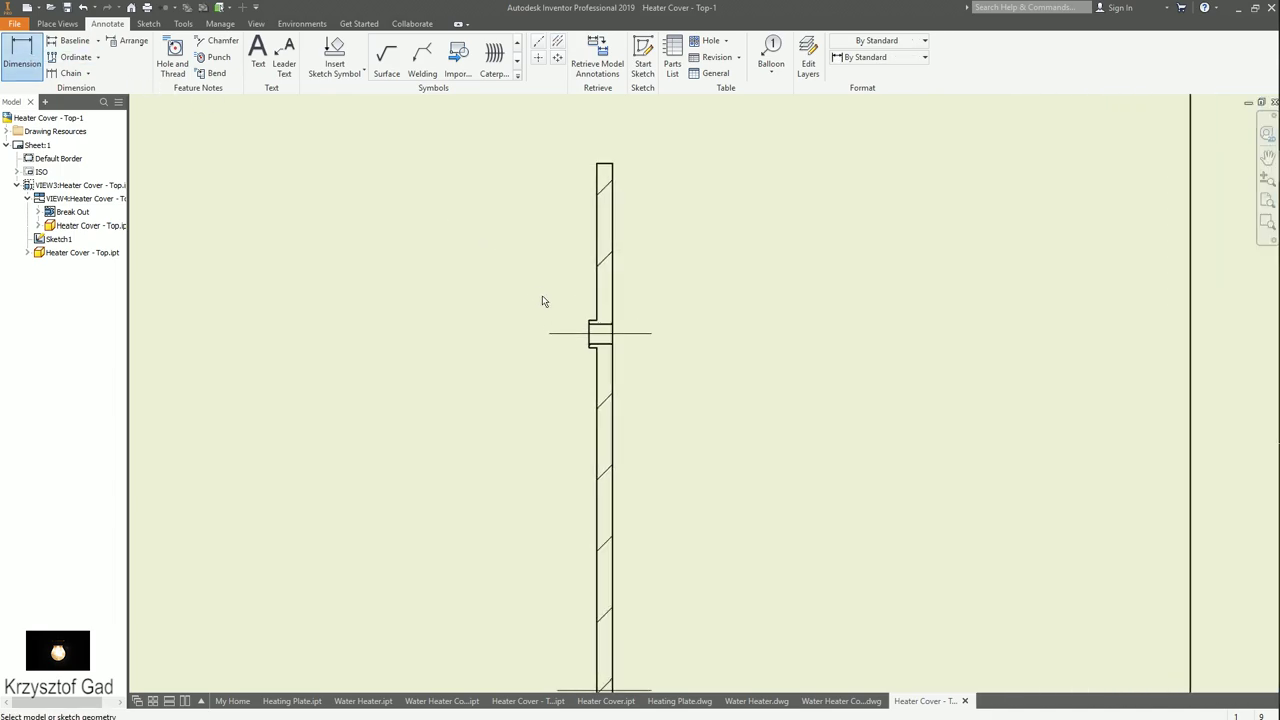
scroll(598, 378, up, 1)
click(616, 462)
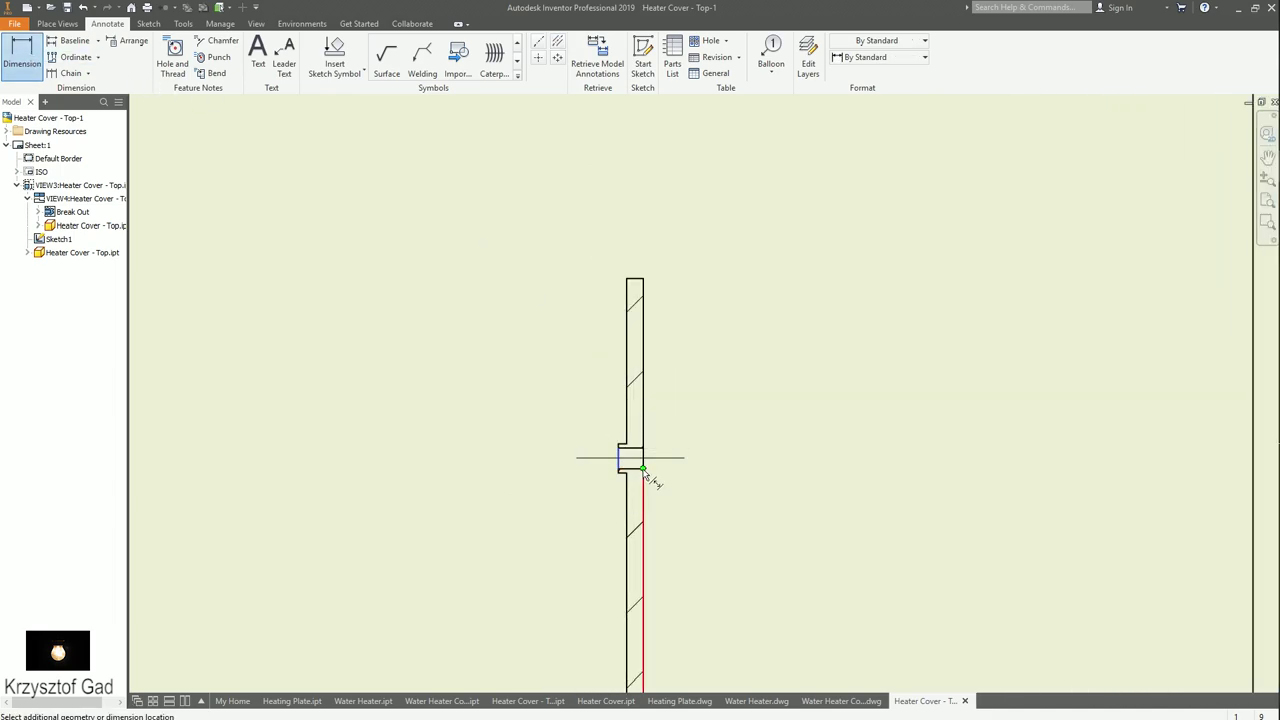
click(643, 468)
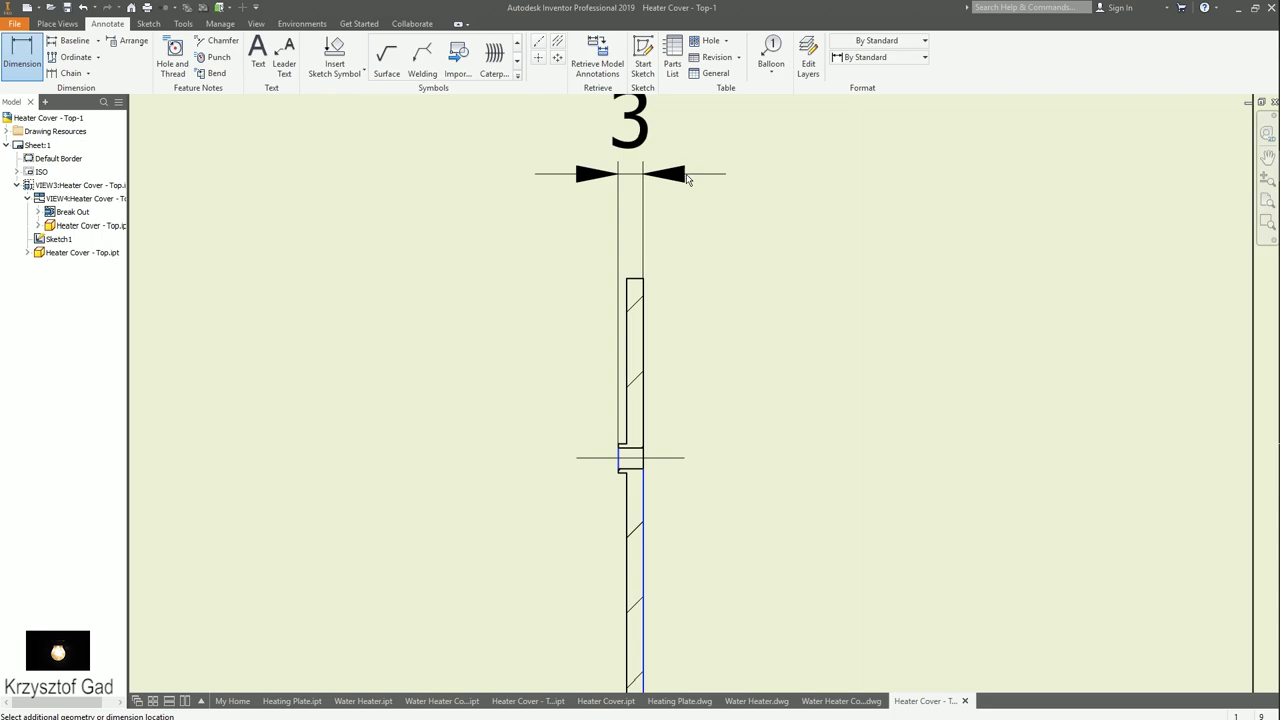
click(687, 178)
click(433, 340)
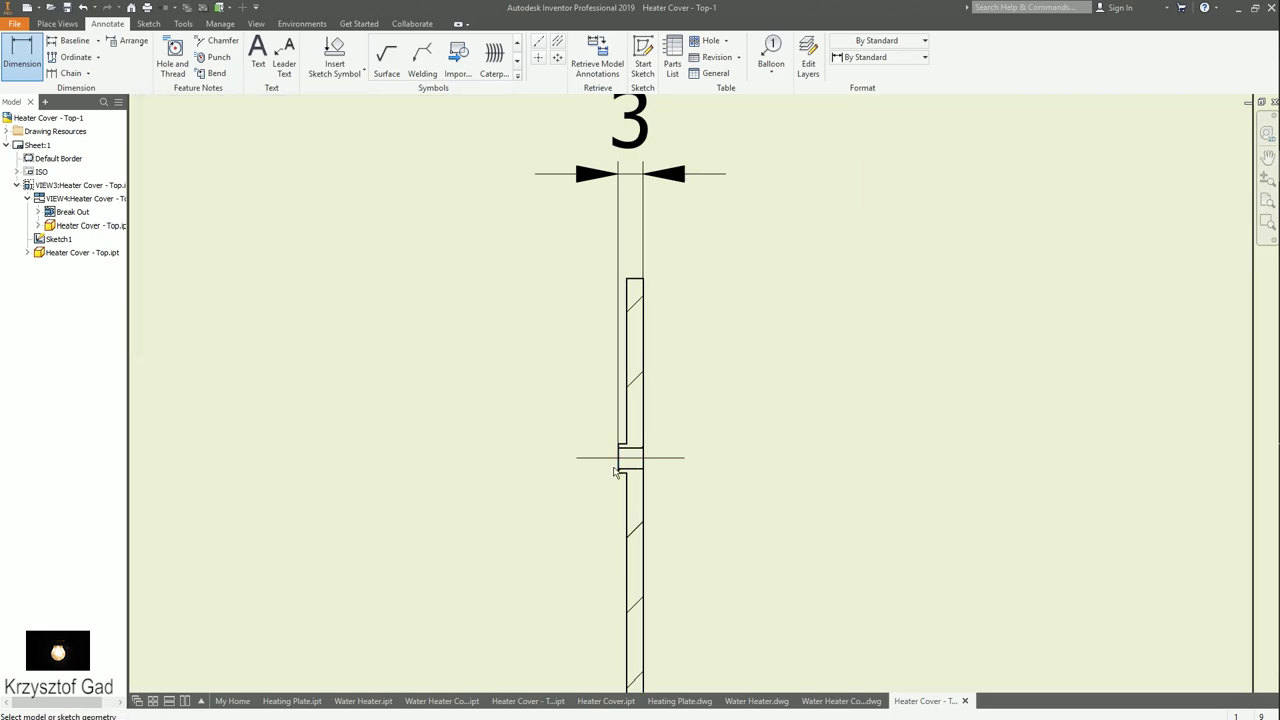
- Add Ø3,5 and Ø2,5 diameter dimensions to the larger and smaller bores
scroll(616, 474, down, 2)
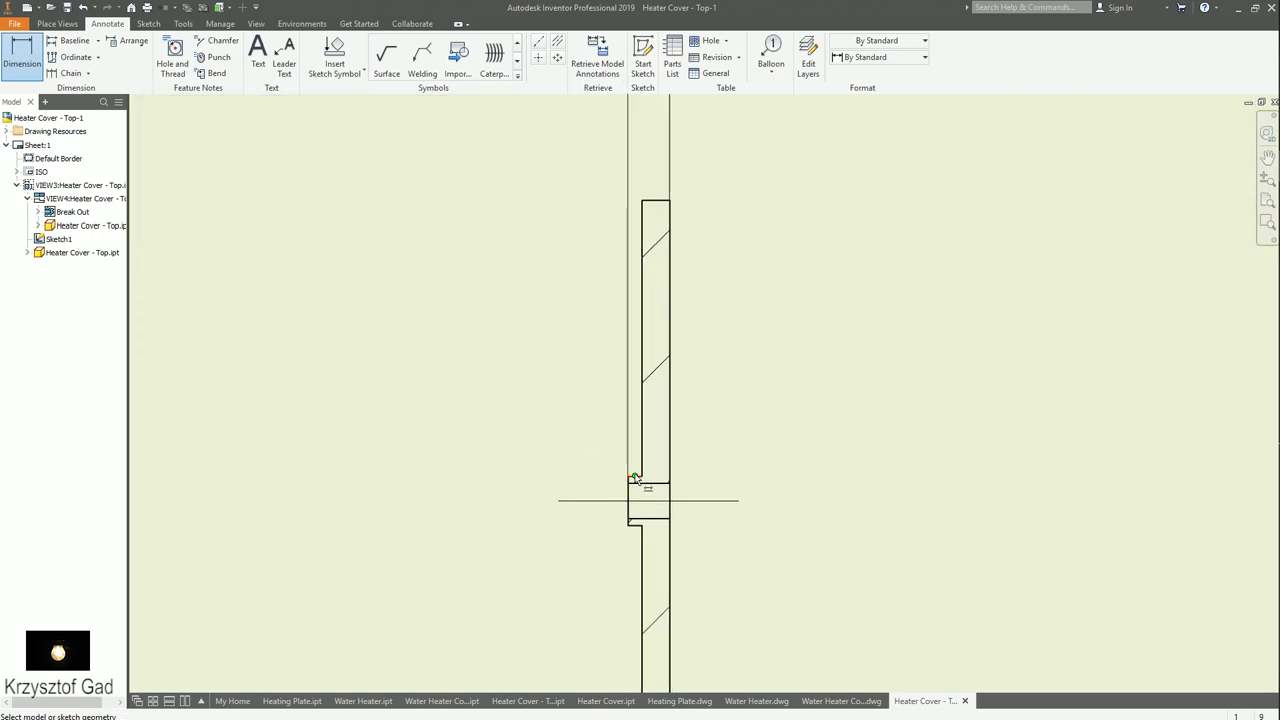
click(635, 526)
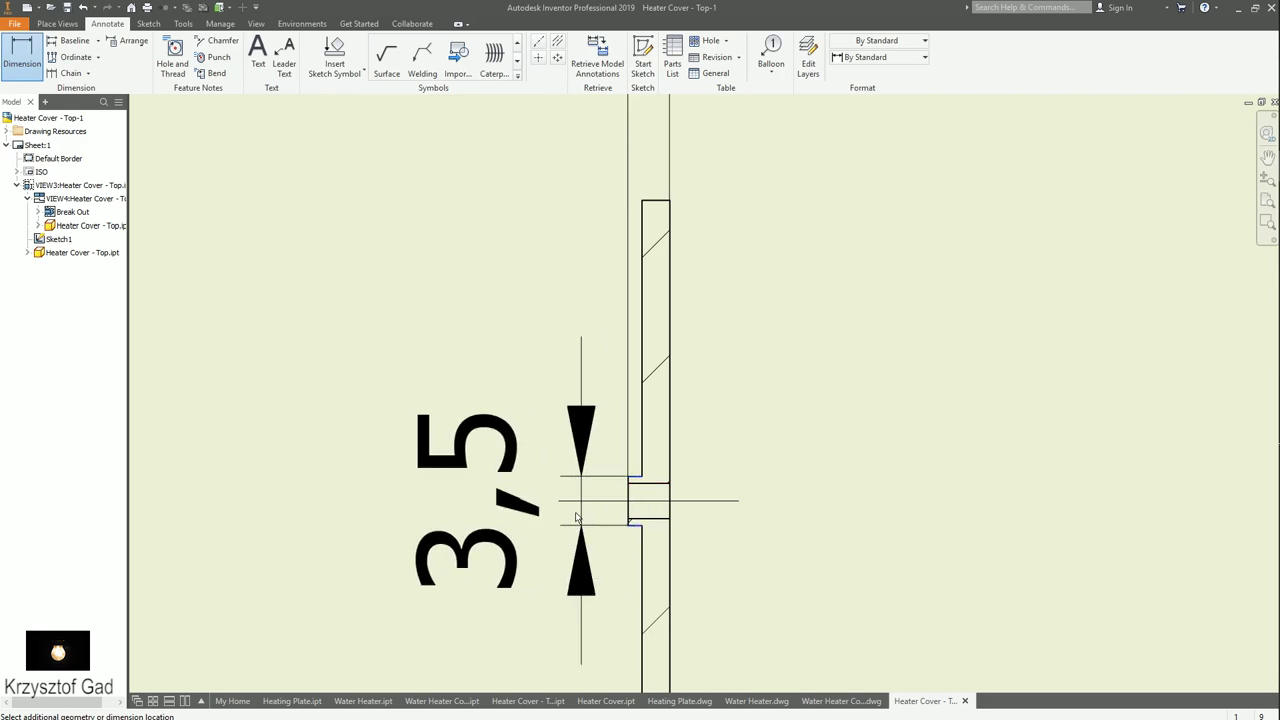
click(479, 502)
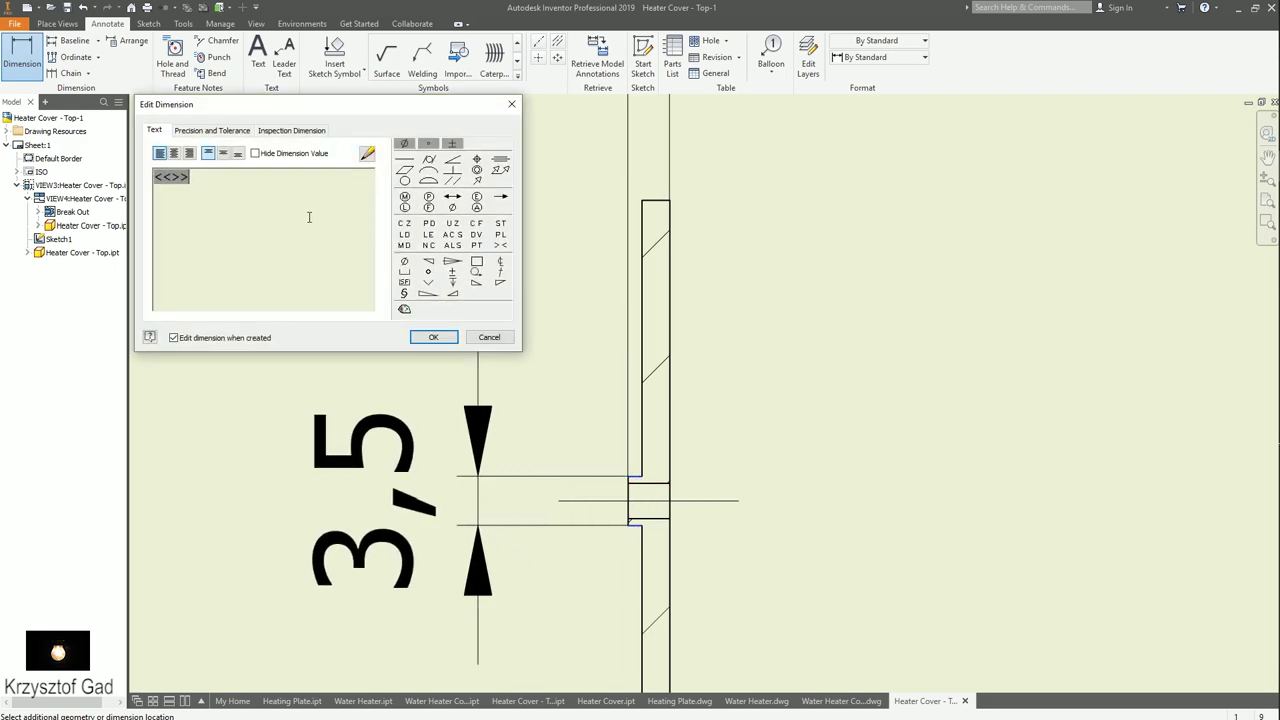
click(404, 145)
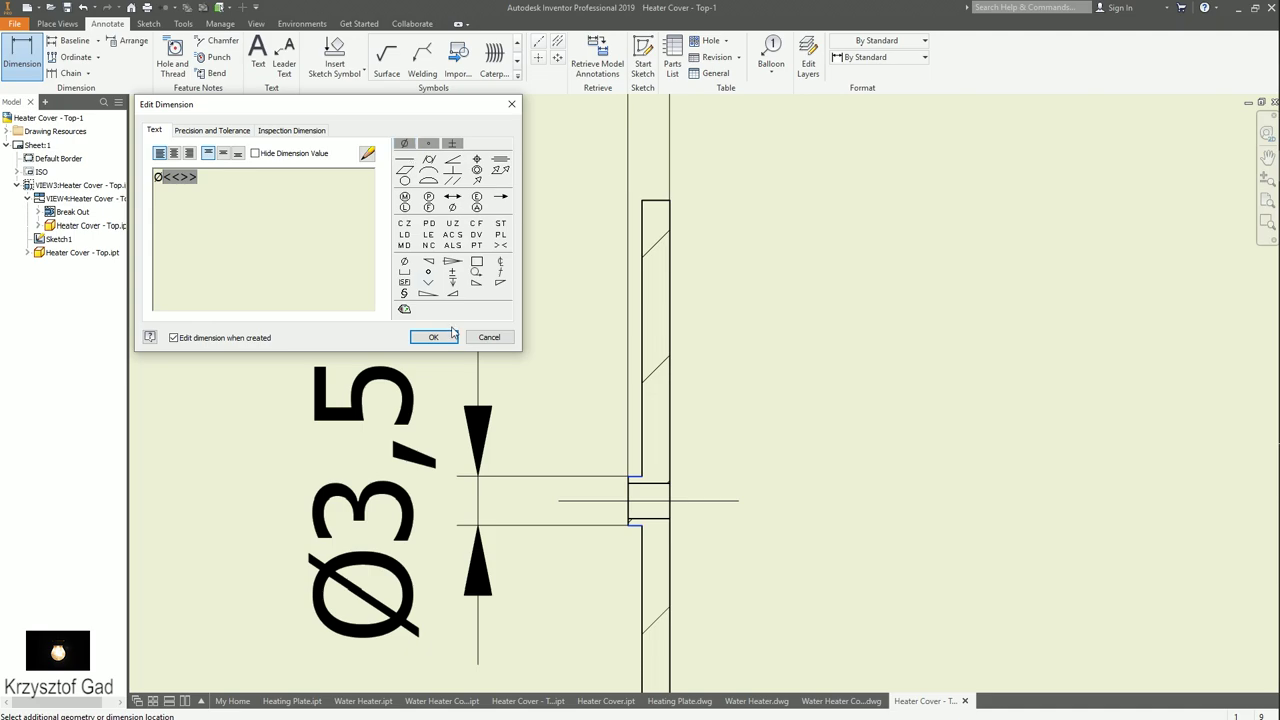
click(433, 337)
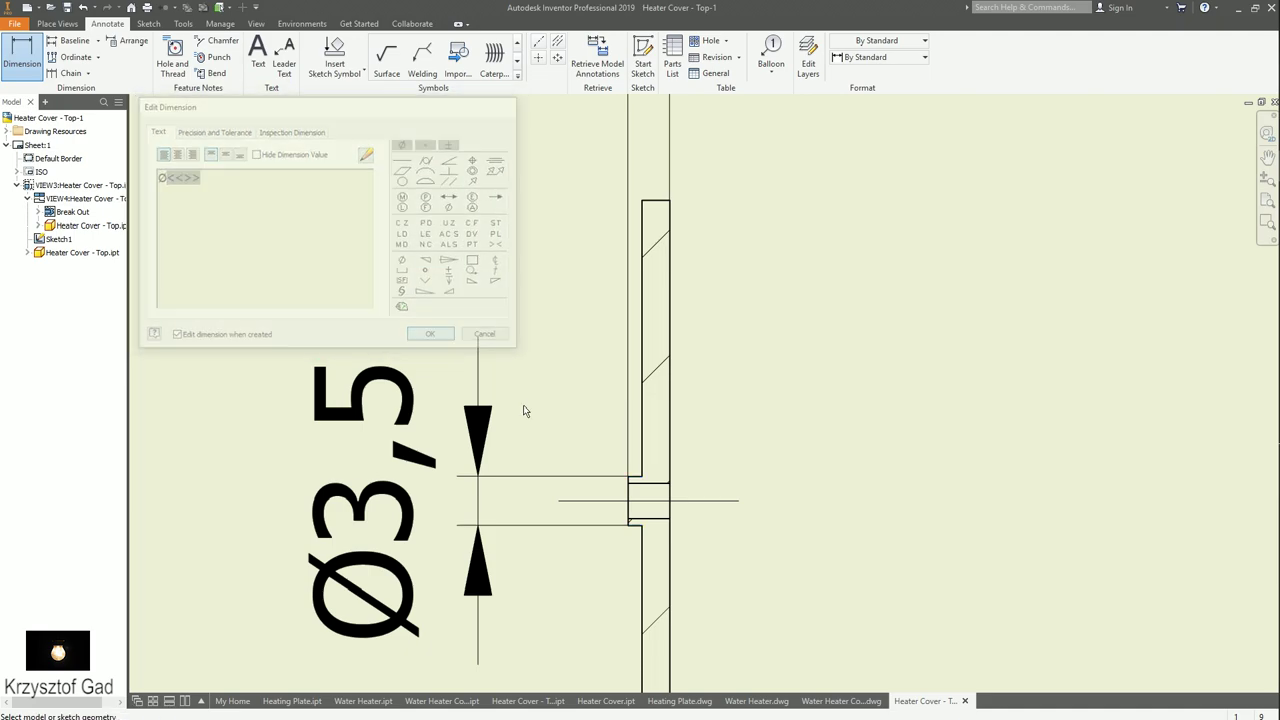
click(657, 518)
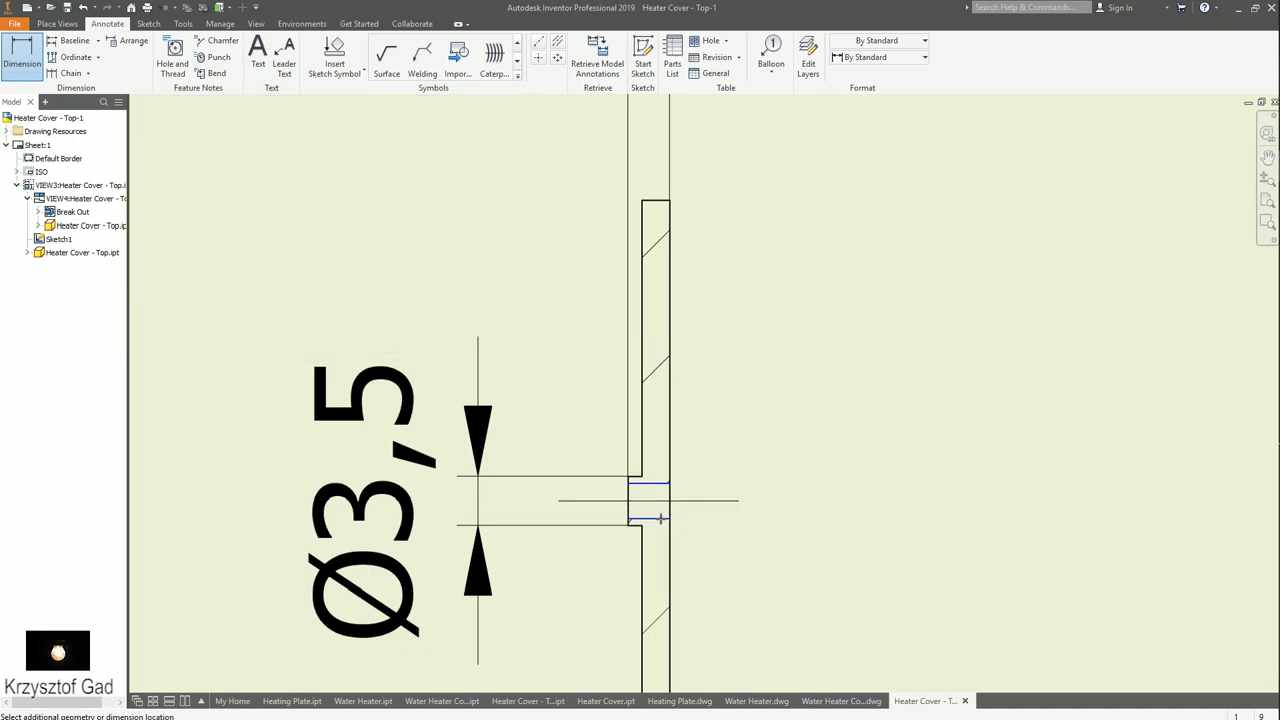
click(743, 372)
click(404, 145)
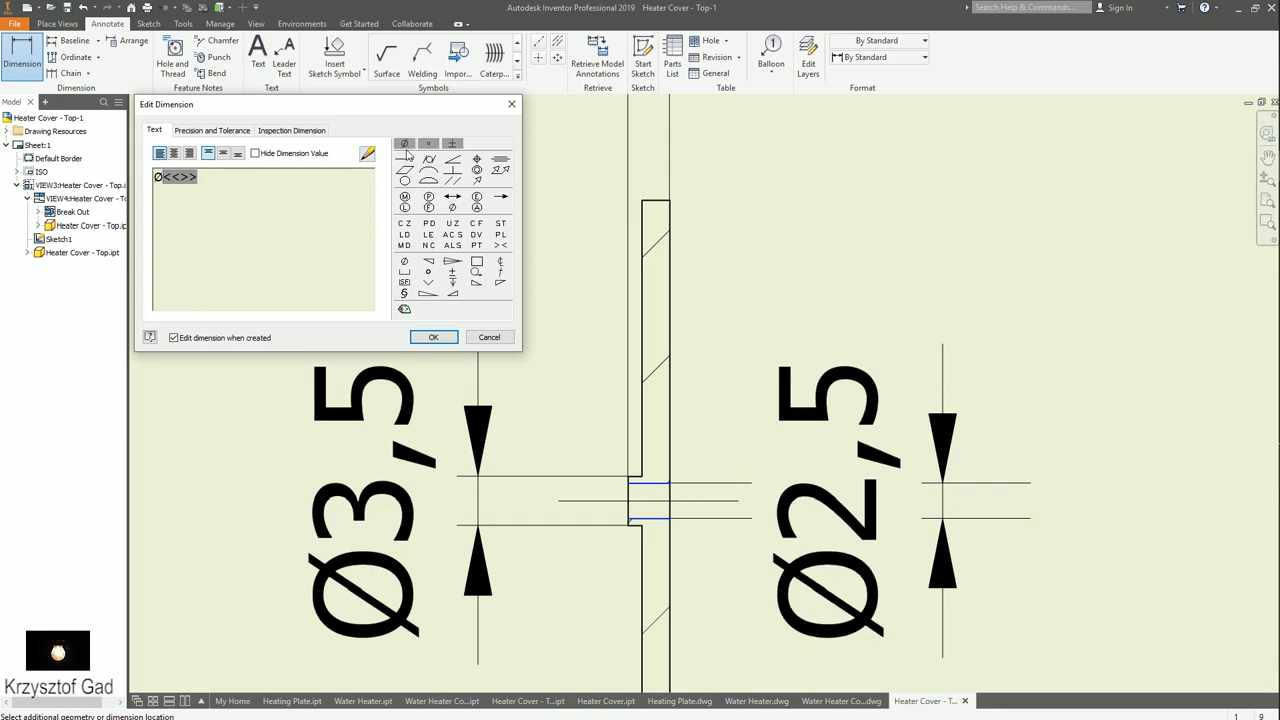
click(438, 338)
- Begin the overall dimension at the top end of the plate
scroll(440, 337, up, 2)
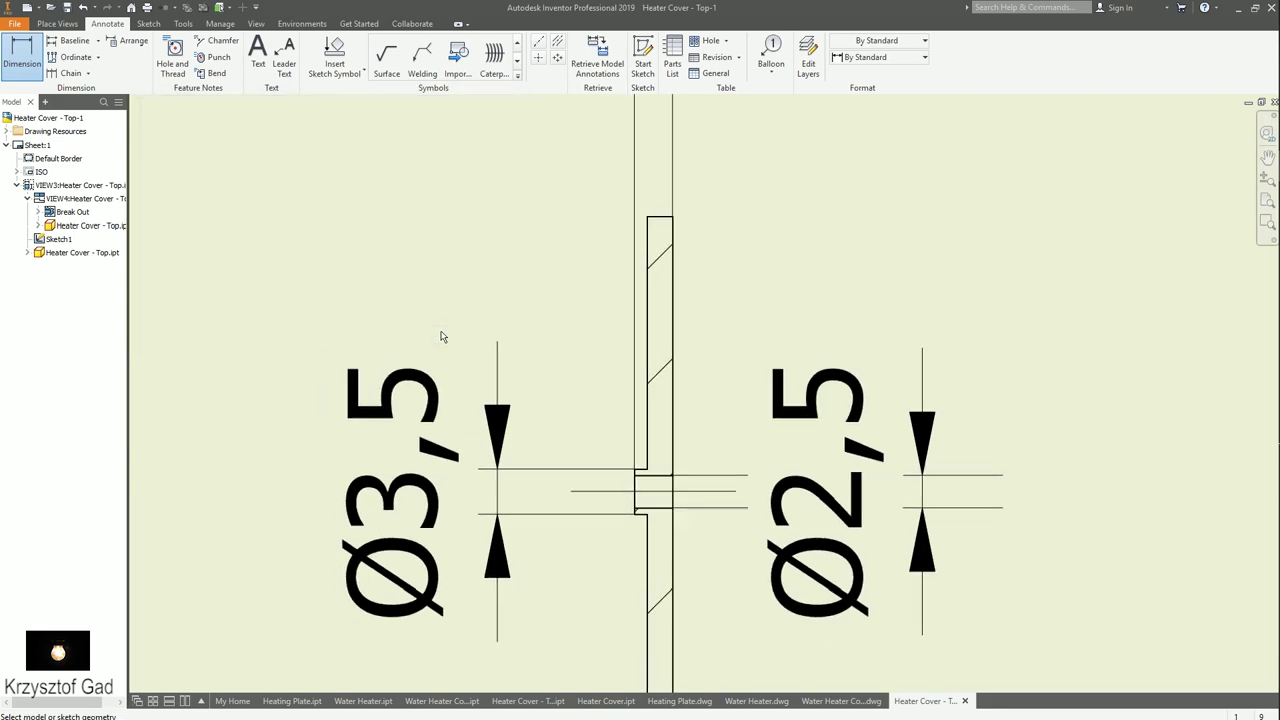
scroll(471, 337, up, 2)
click(685, 281)
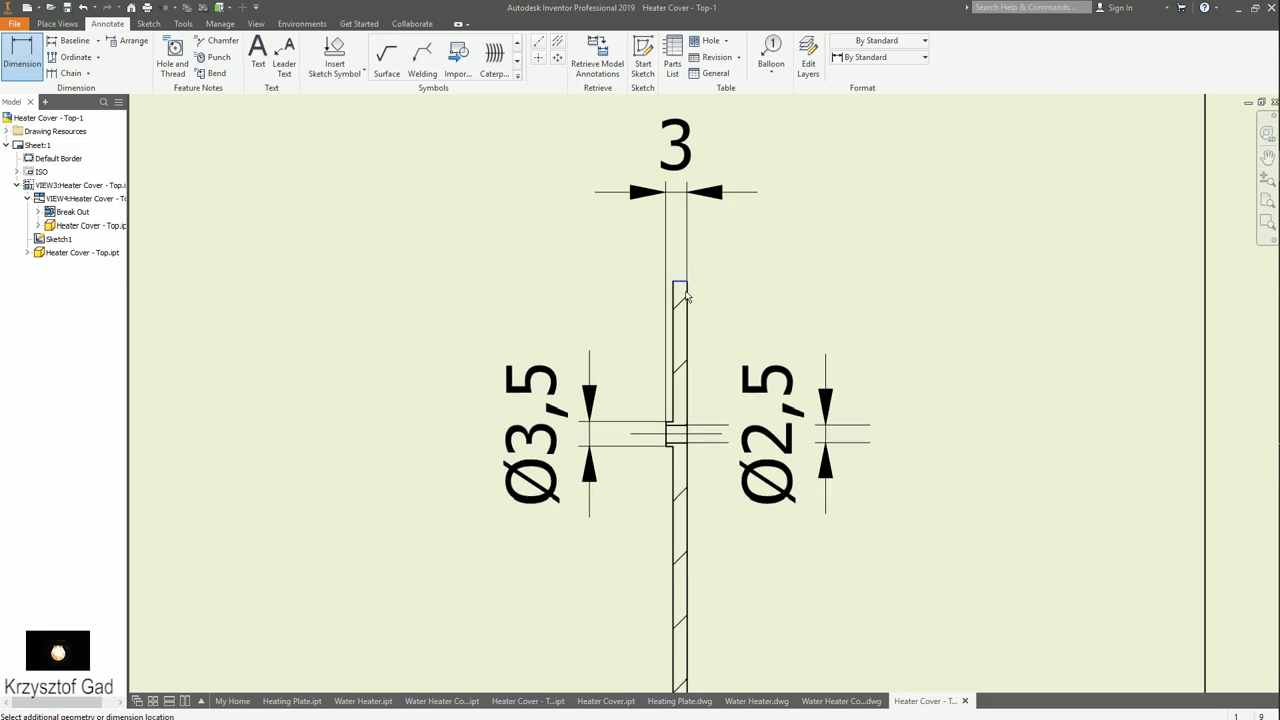
scroll(669, 509, up, 2)
scroll(672, 593, up, 2)
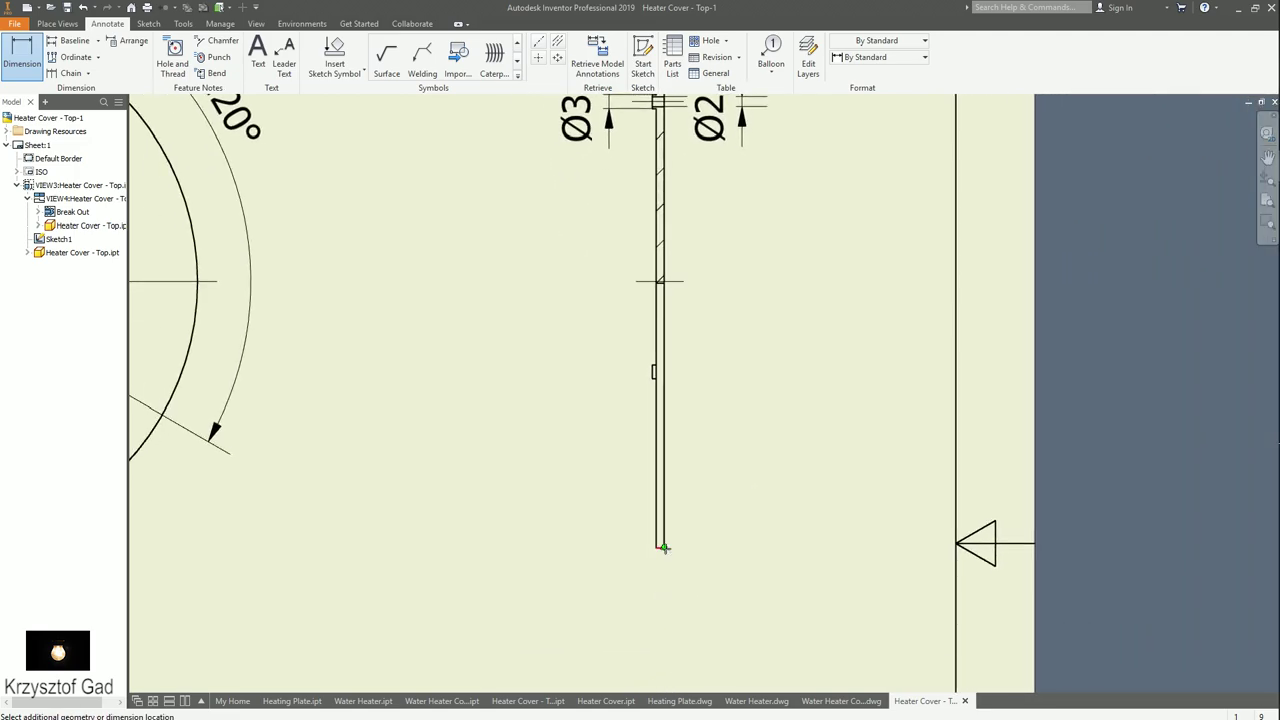
- Finish the overall plate dimension as Ø133 to the right of the part
click(664, 548)
click(807, 398)
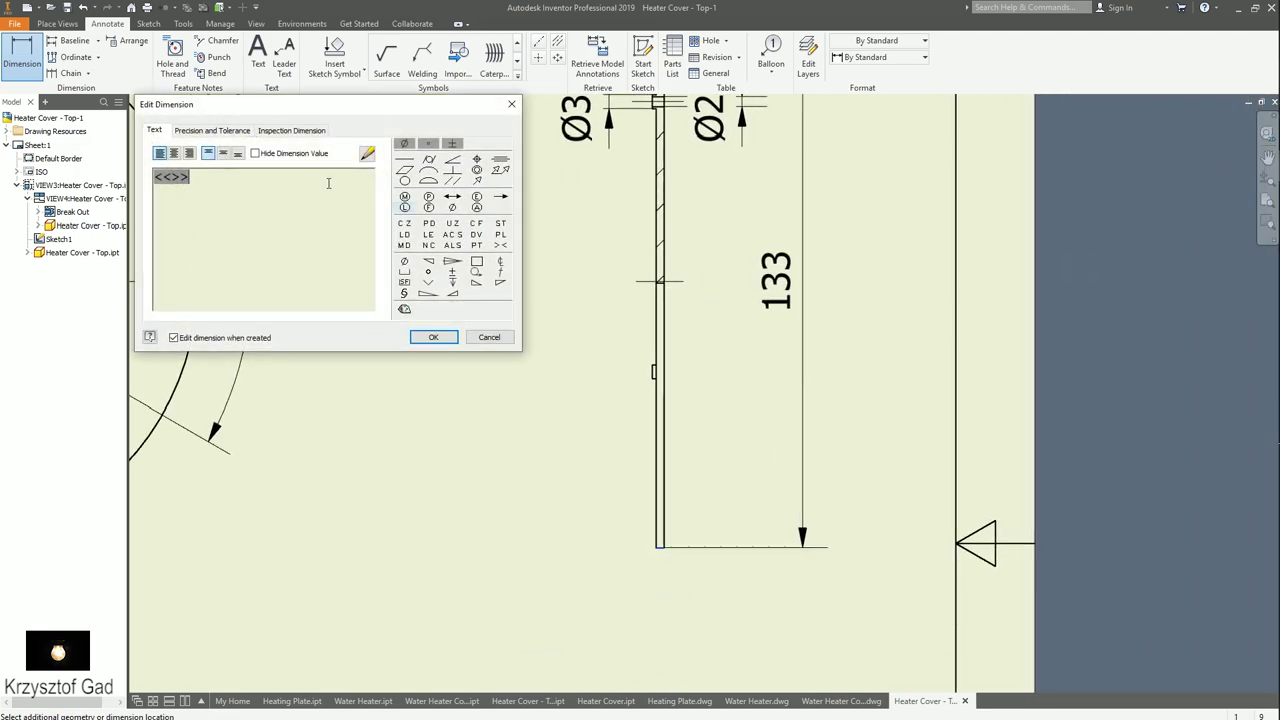
click(410, 145)
click(450, 338)
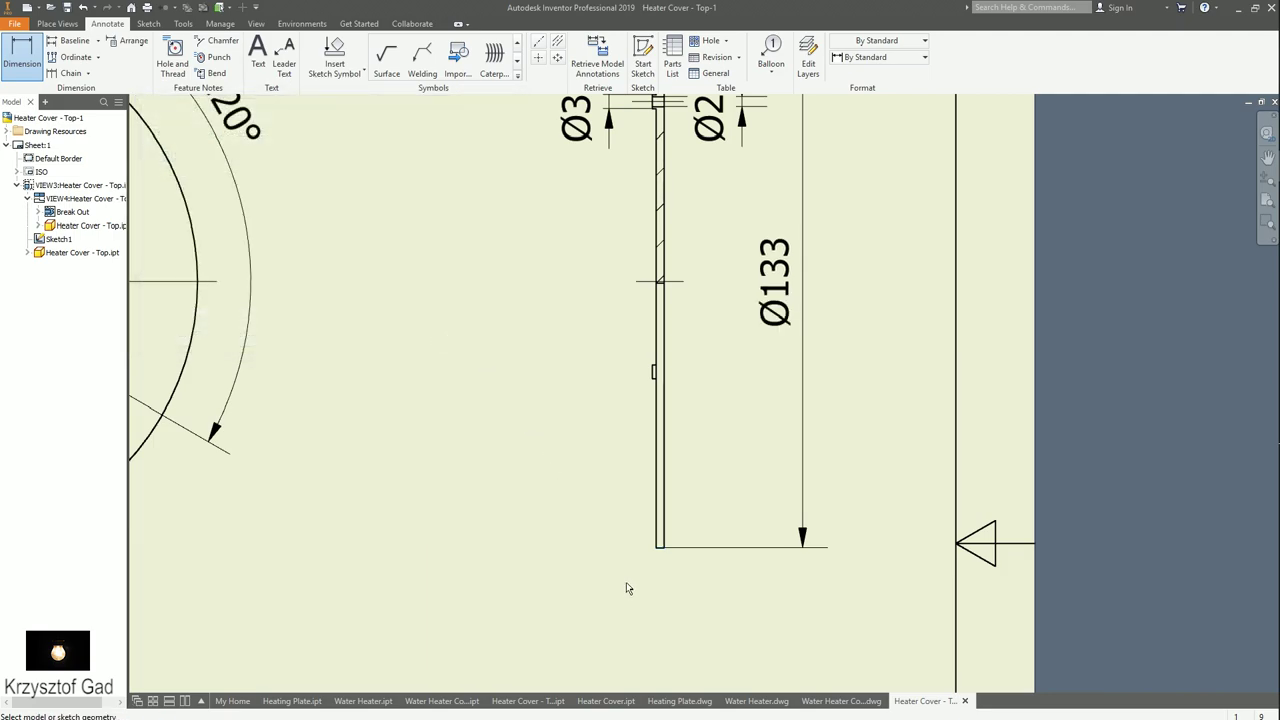
- Add a 2 thickness dimension below the plate and shift its text left
scroll(660, 556, down, 3)
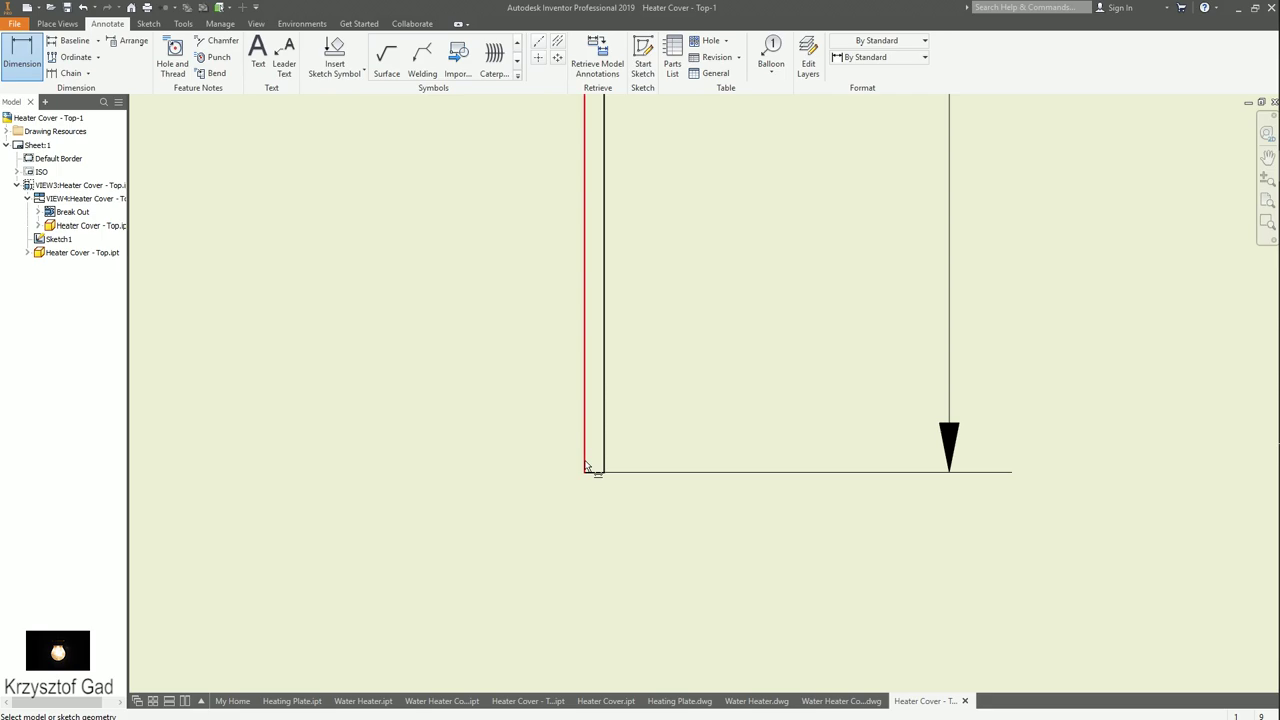
click(586, 466)
click(605, 467)
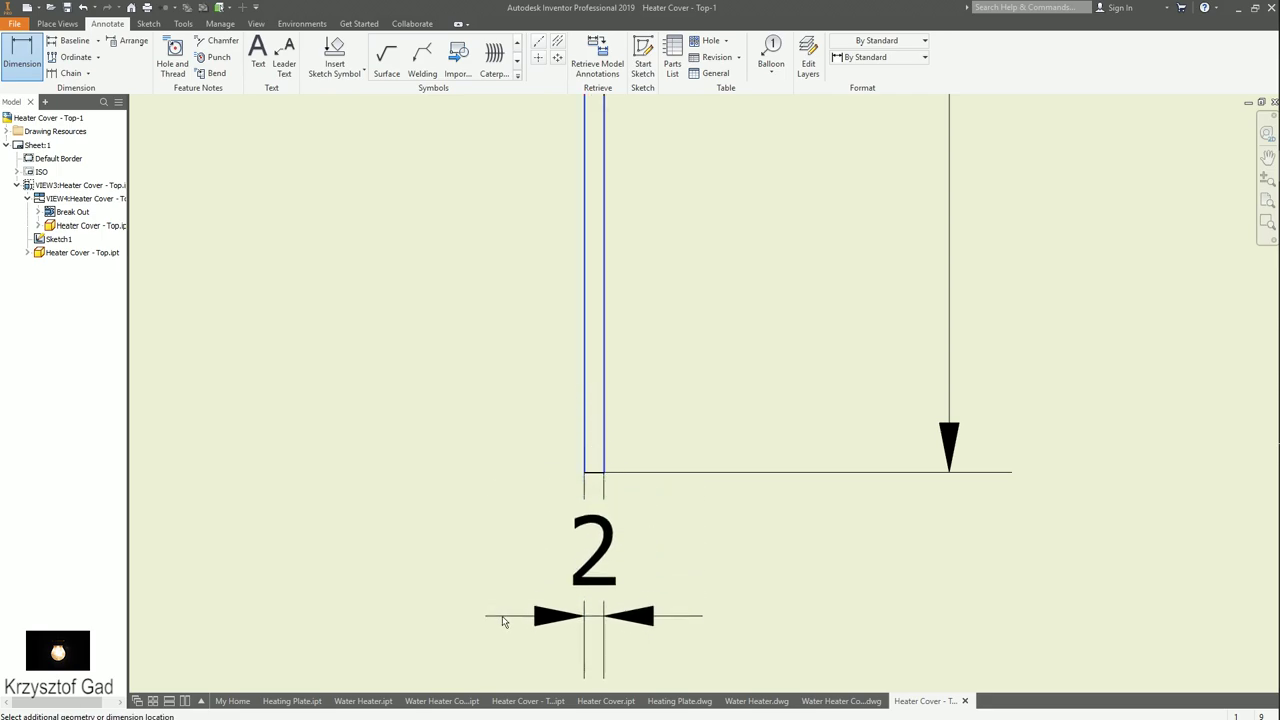
click(417, 520)
click(430, 338)
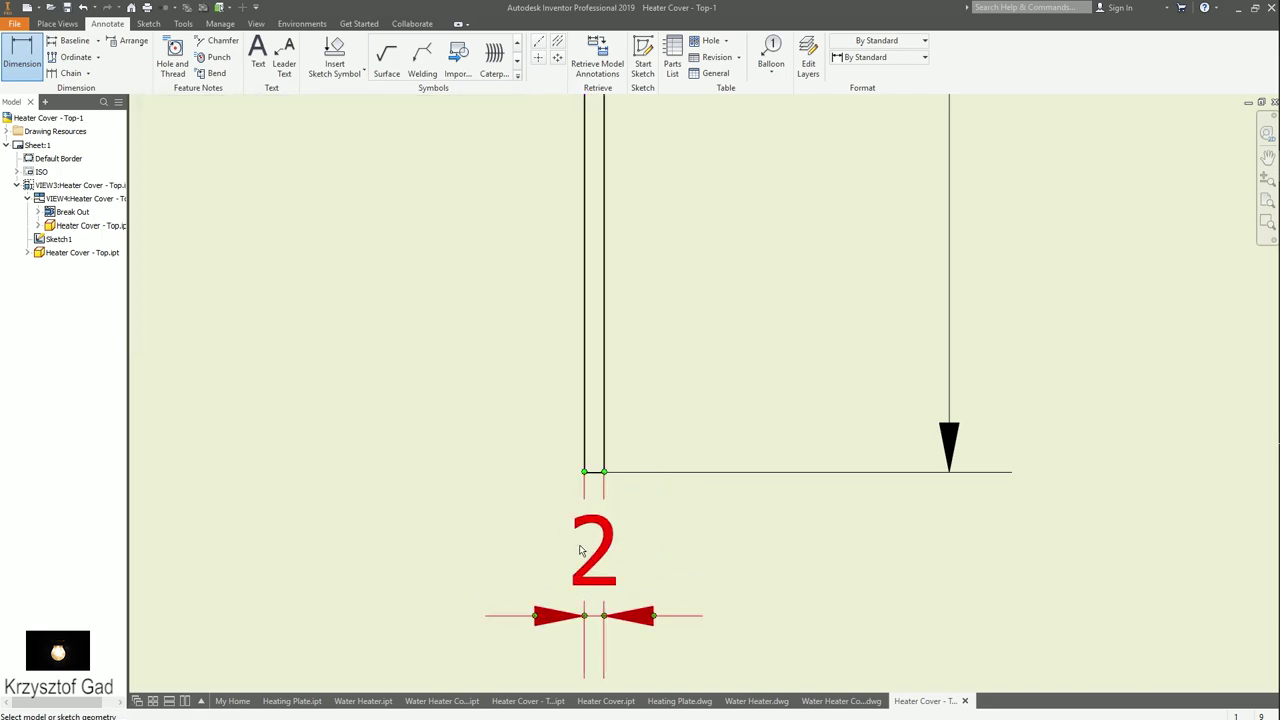
drag(594, 568, 505, 598)
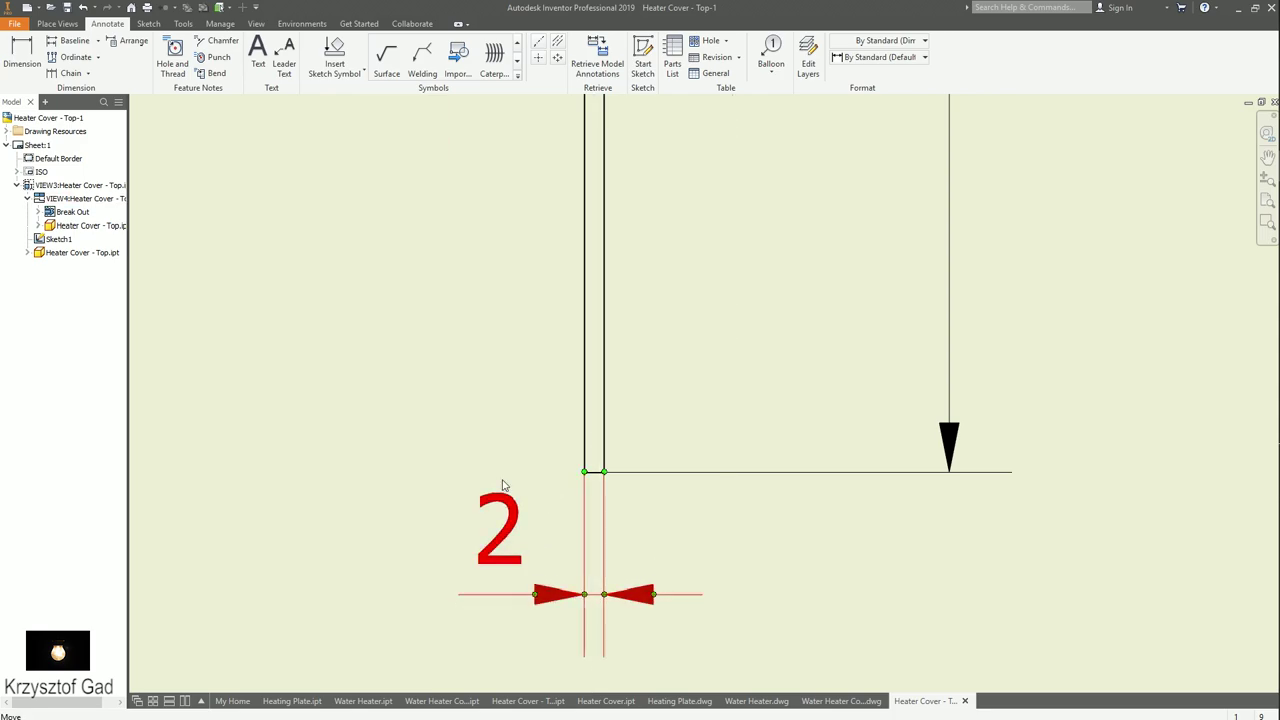
- Rearrange the Ø3,5, Ø2,5 and 3 dimensions for clearer placement around the hole
scroll(525, 342, up, 1)
middle_drag(520, 150, 510, 690)
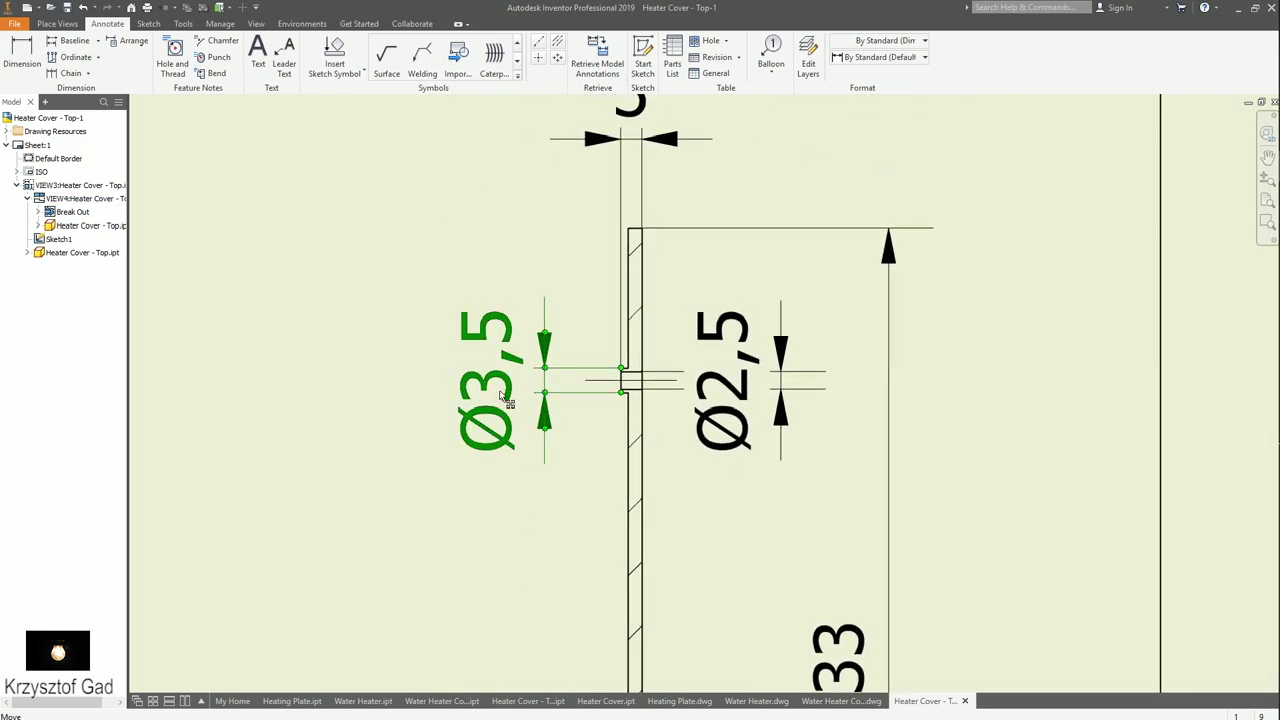
drag(487, 314, 506, 263)
drag(728, 329, 733, 550)
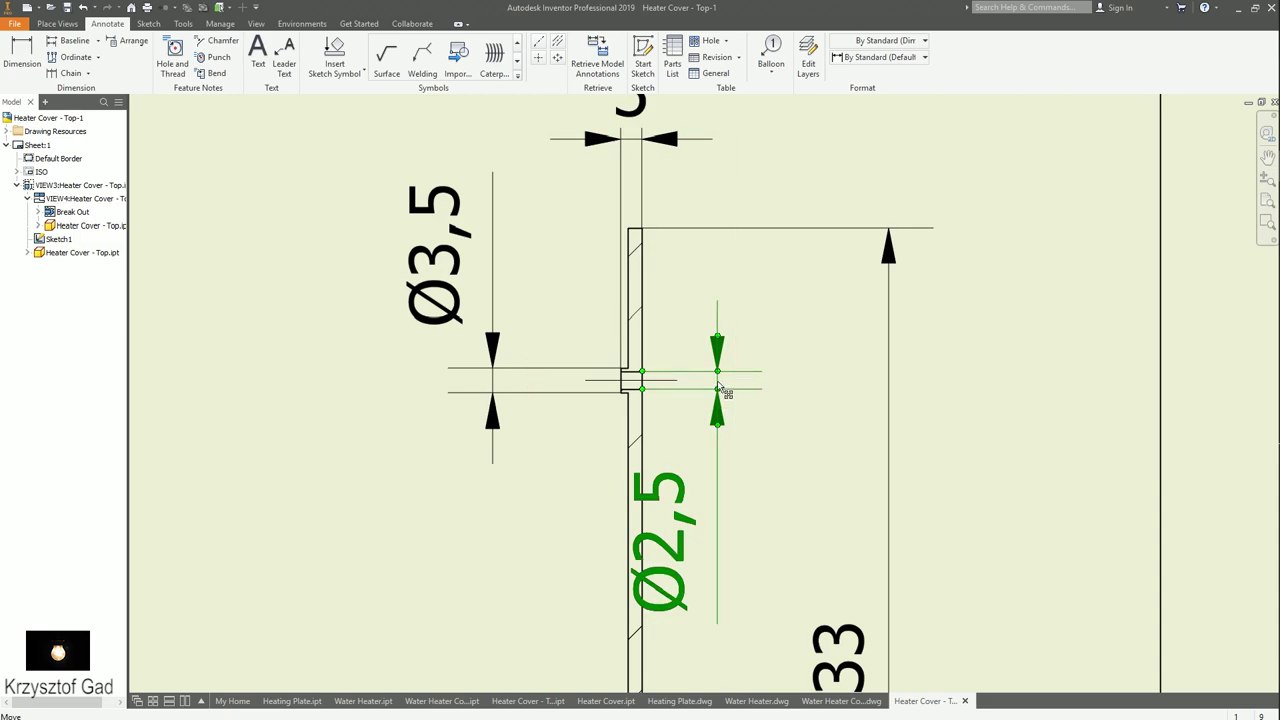
drag(722, 388, 749, 390)
scroll(594, 254, down, 1)
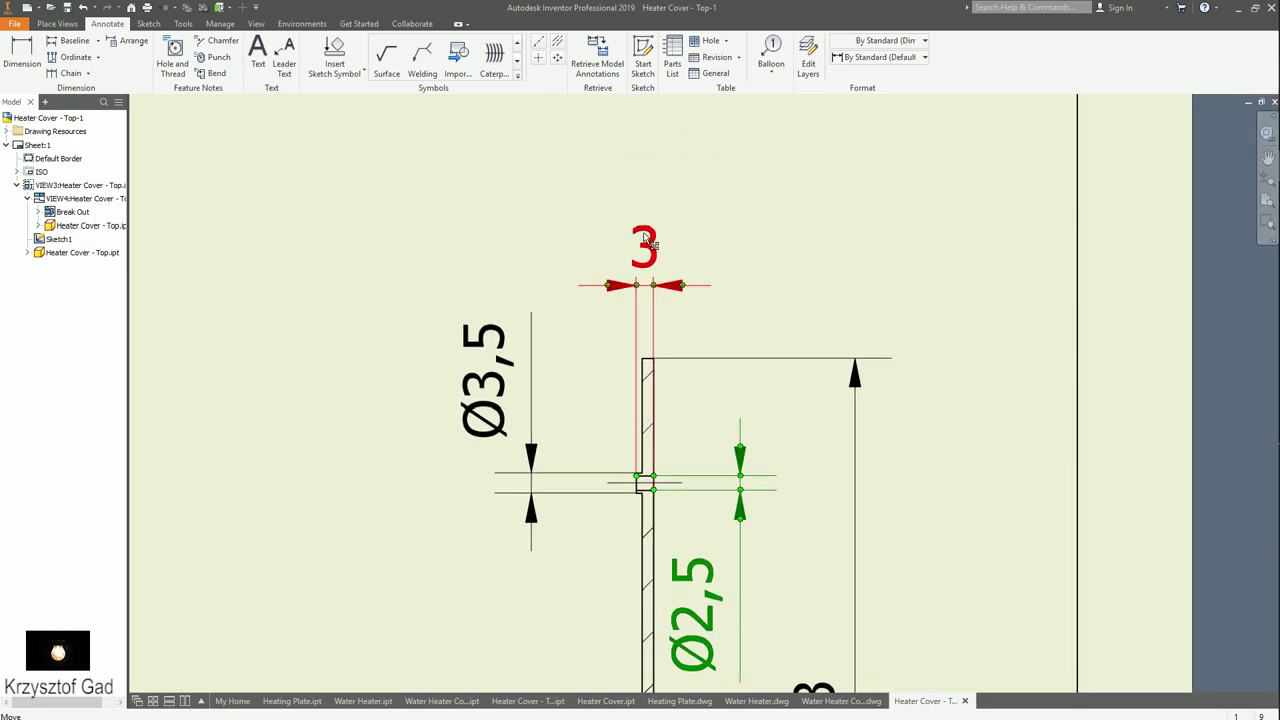
drag(645, 280, 577, 274)
scroll(577, 275, down, 1)
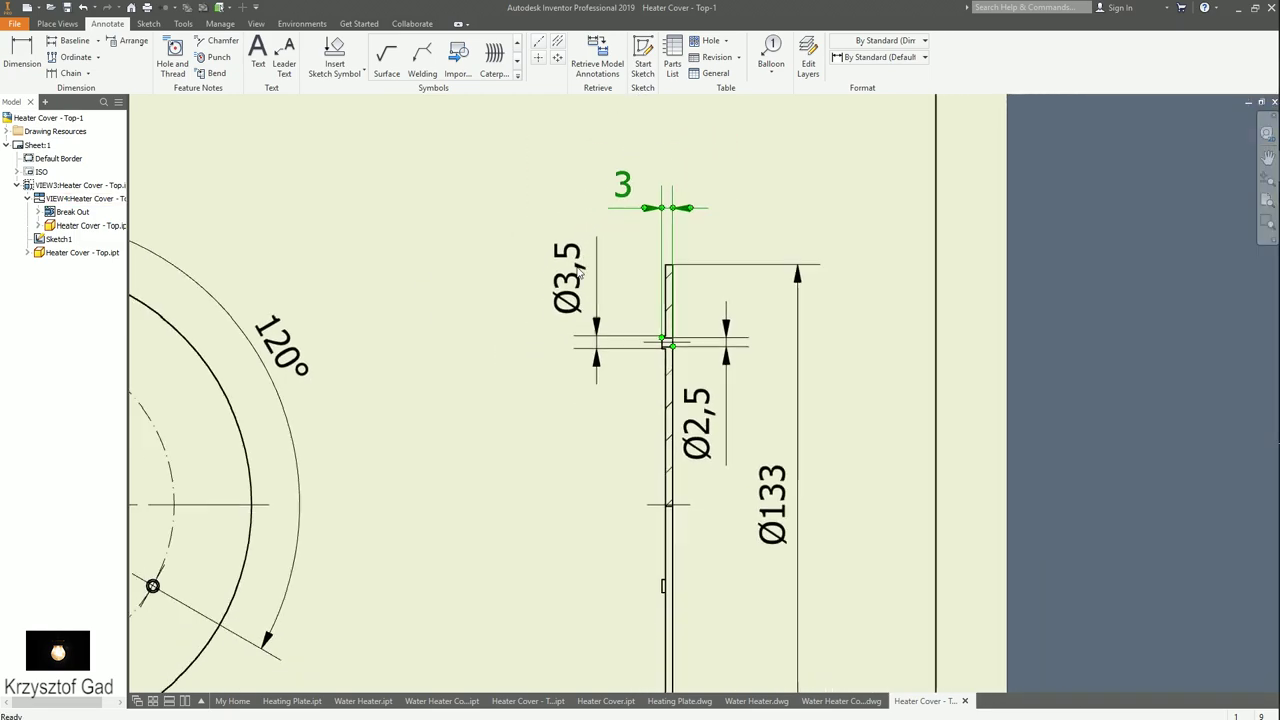
scroll(577, 275, down, 1)
scroll(577, 274, down, 1)
scroll(577, 272, down, 1)
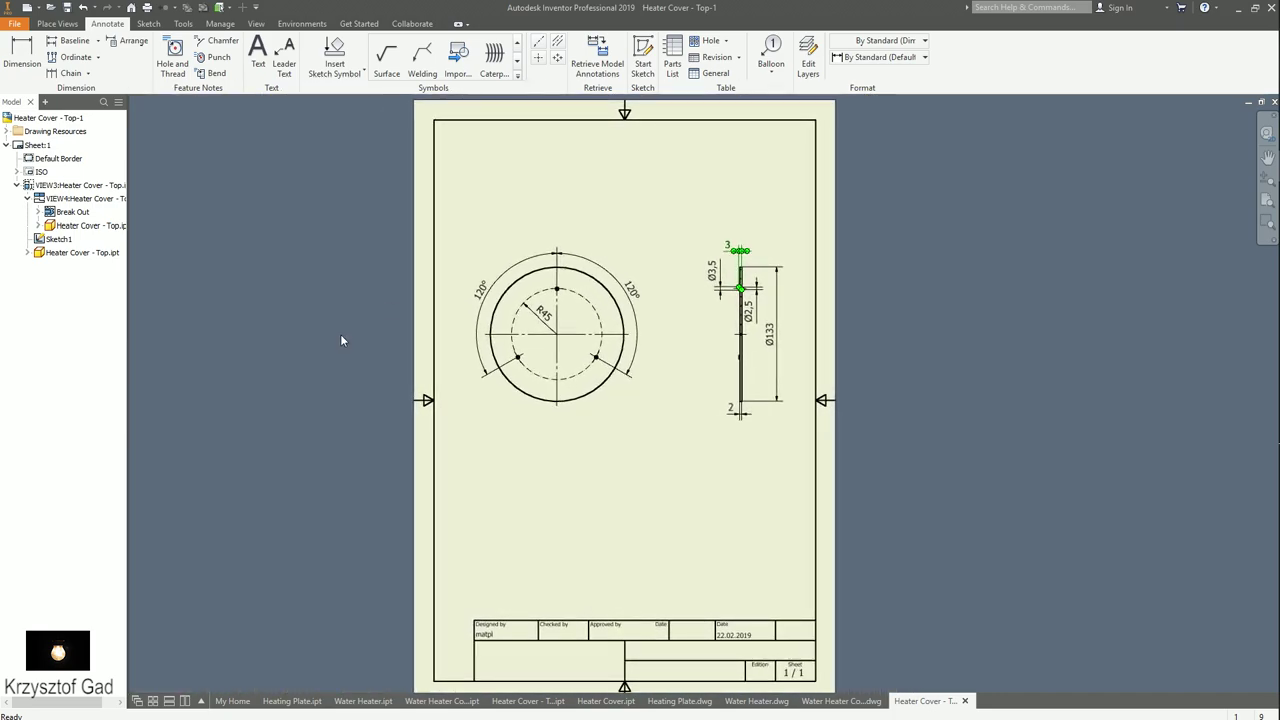
- Create a new drawing for Heater Cover and set Sheet:1 to A3 portrait
click(589, 704)
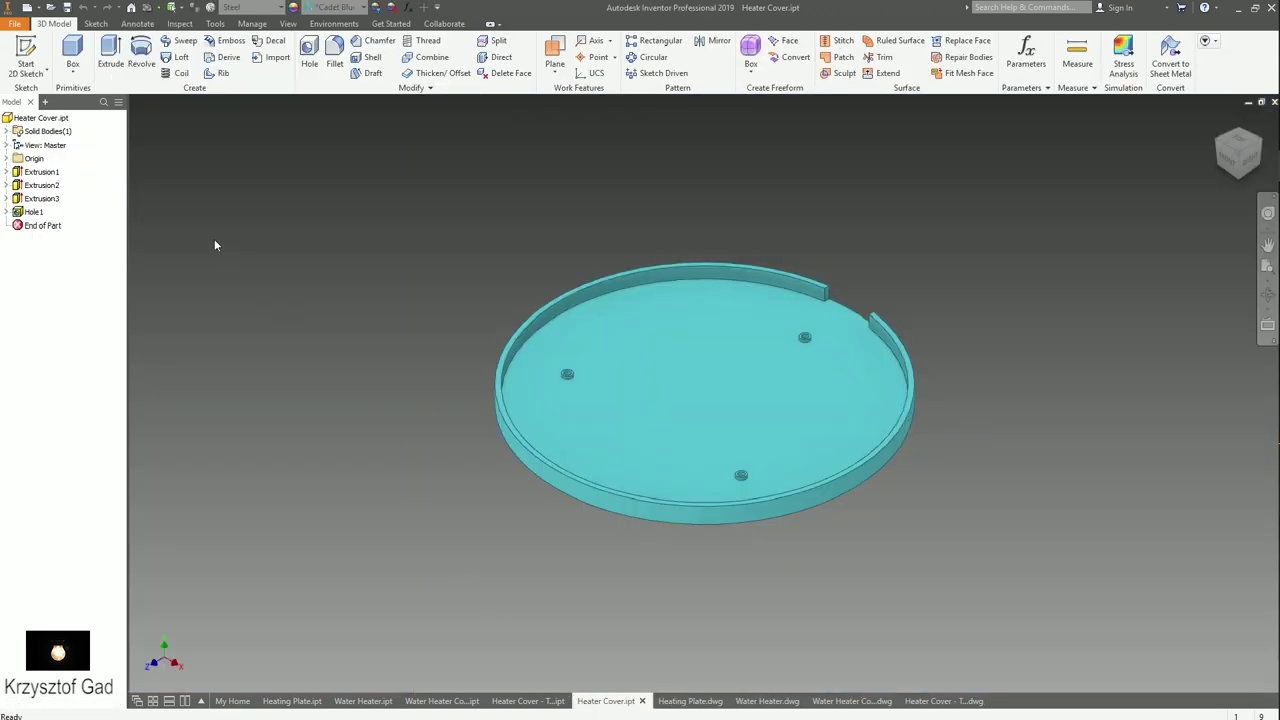
click(9, 26)
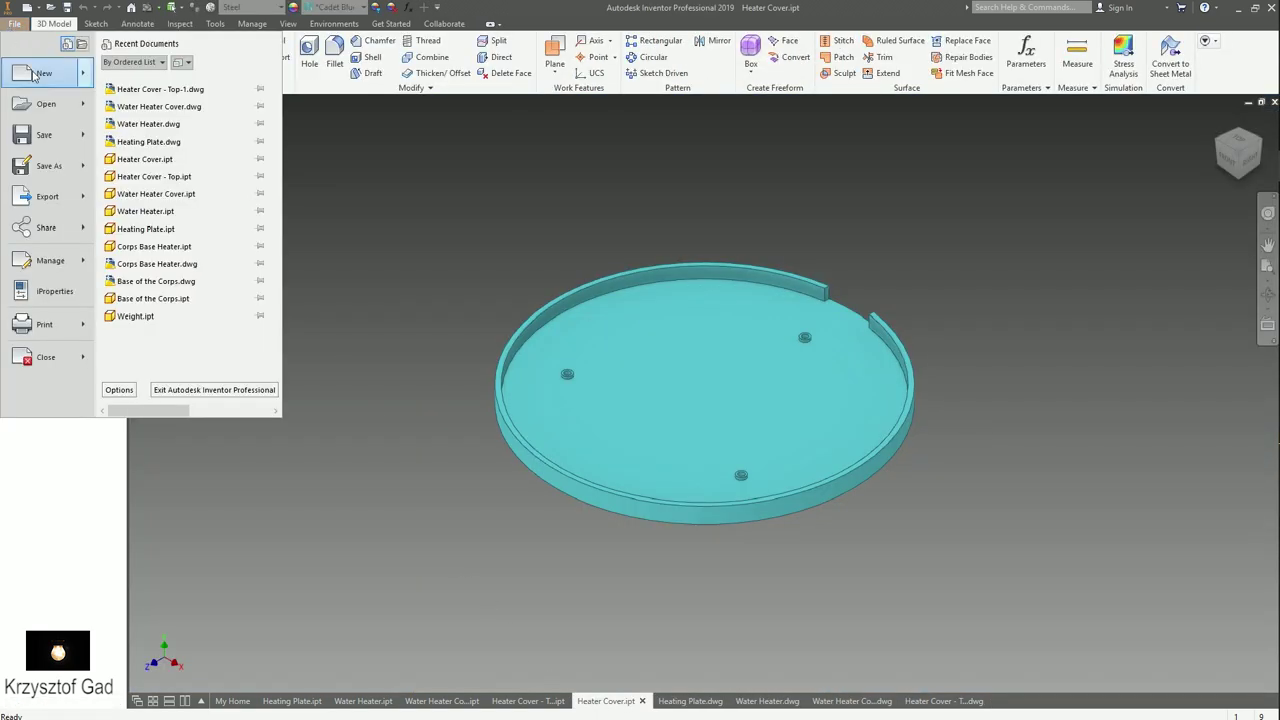
mouse_move(44, 73)
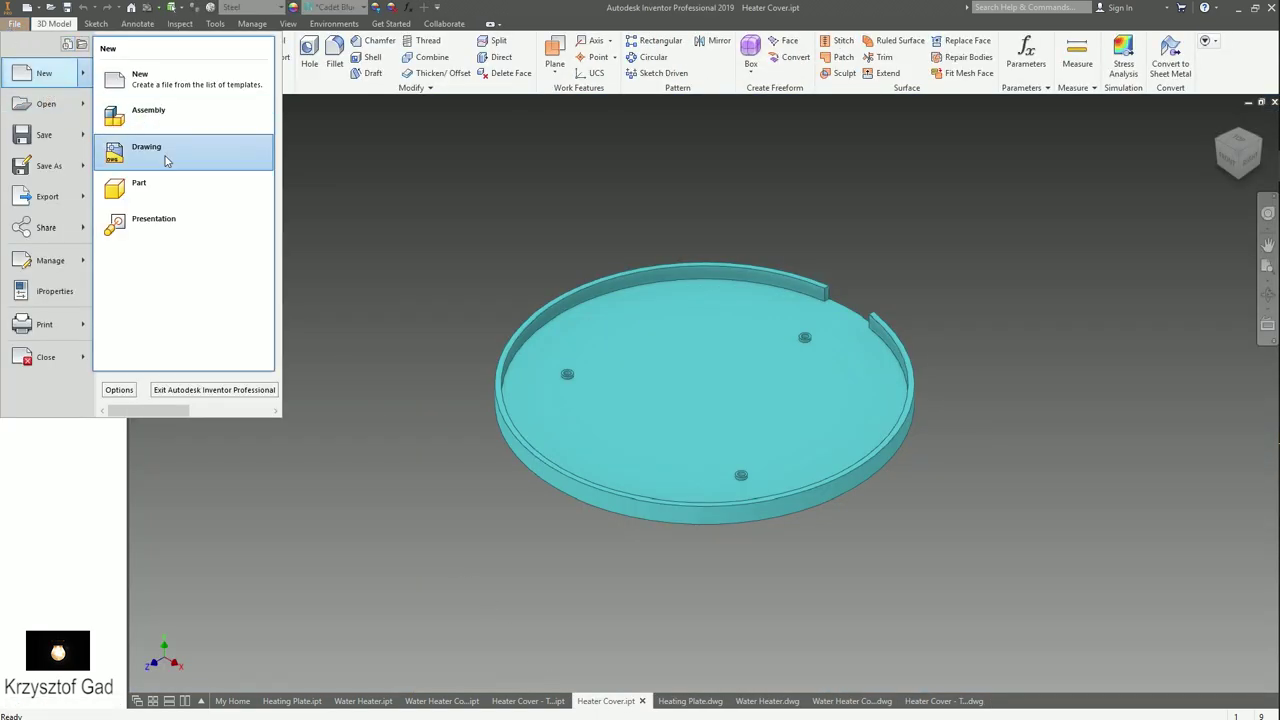
click(146, 150)
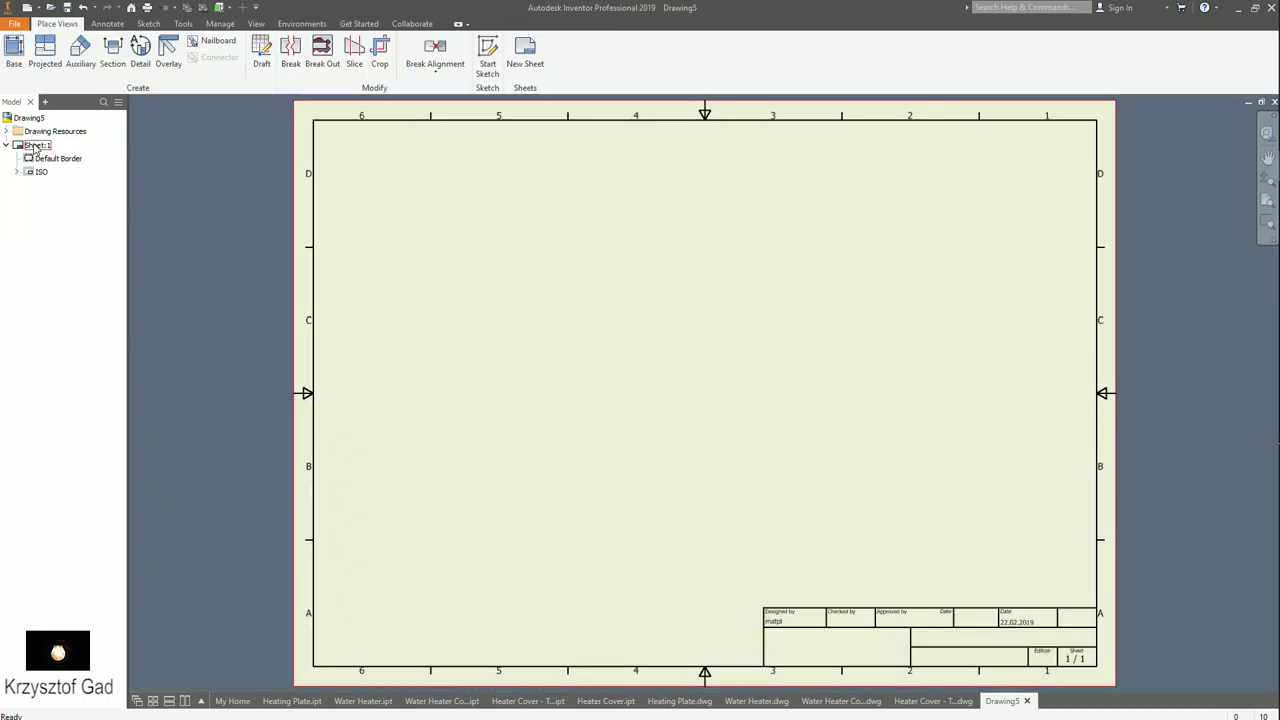
right_click(33, 148)
click(73, 254)
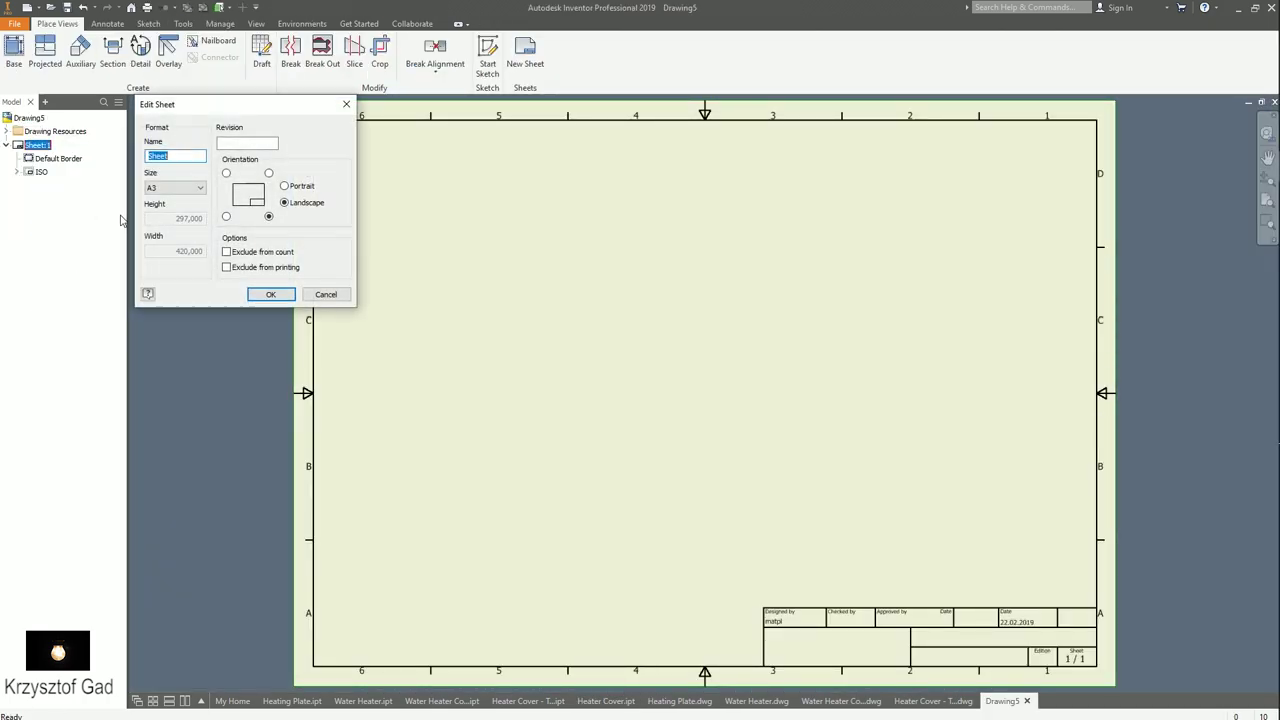
click(186, 194)
click(194, 254)
click(270, 294)
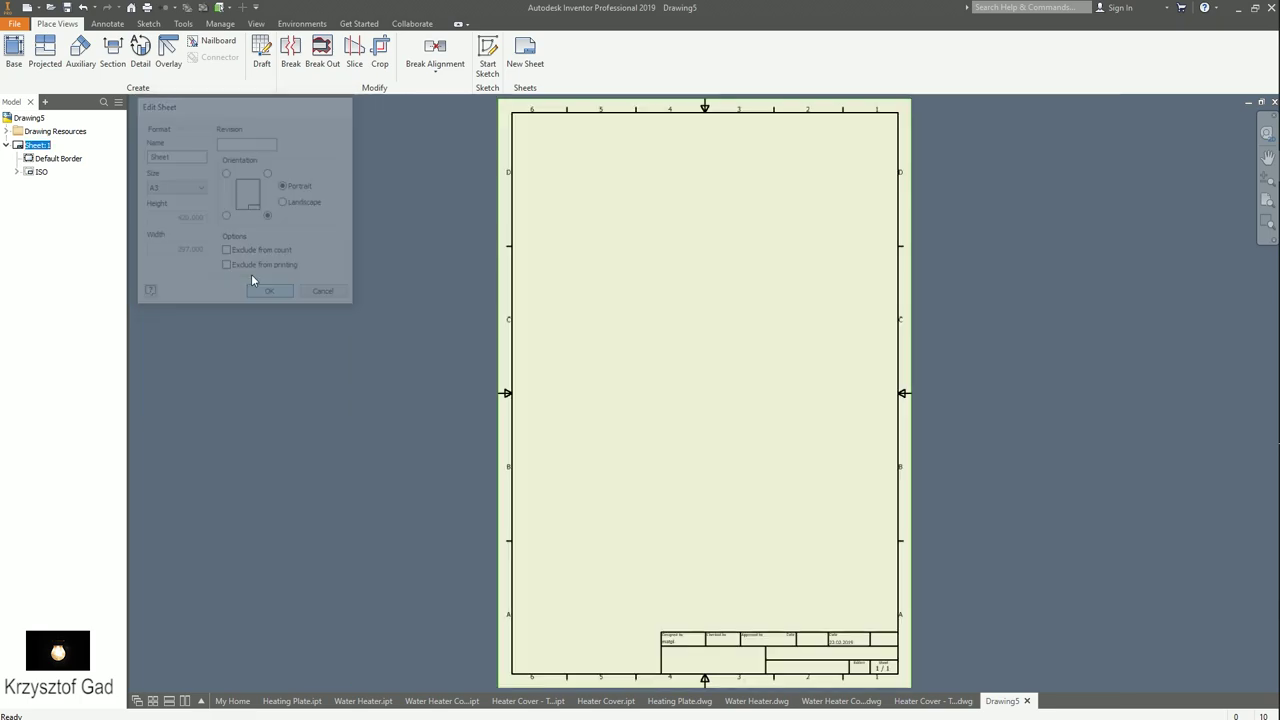
- Place a 1:2 top base view of the part near the top of the sheet
click(14, 50)
mouse_move(843, 338)
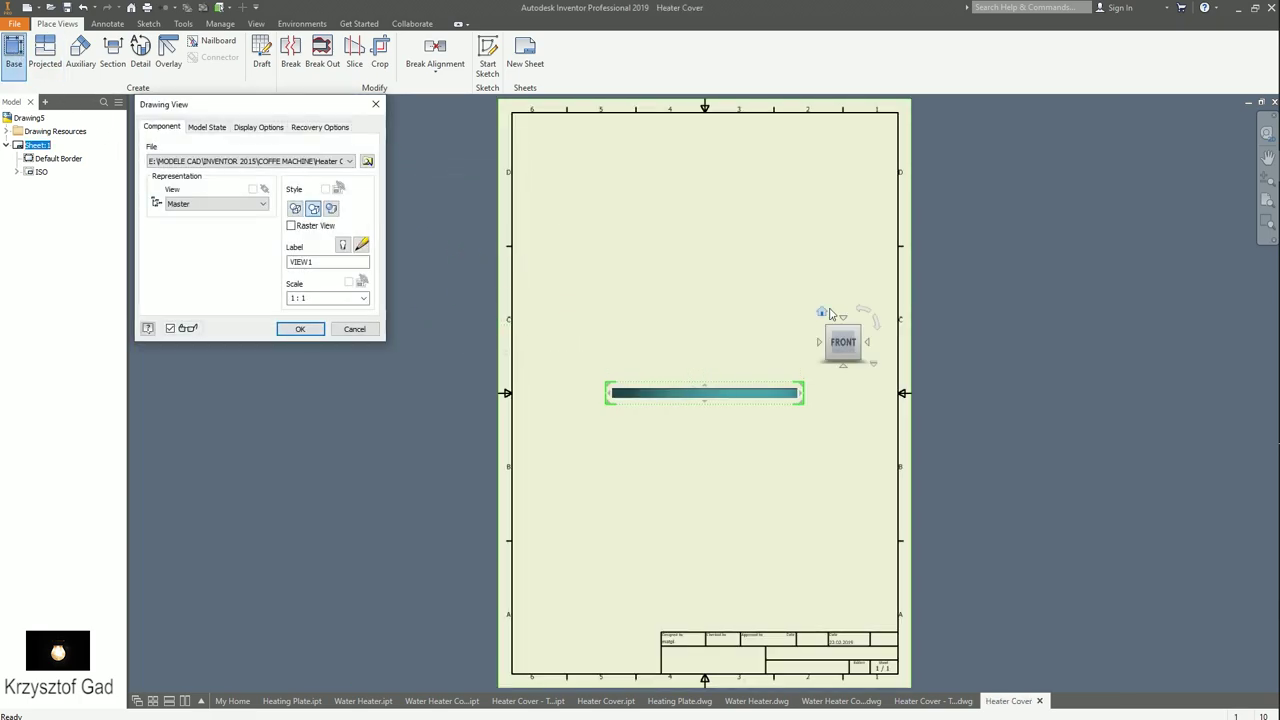
click(845, 318)
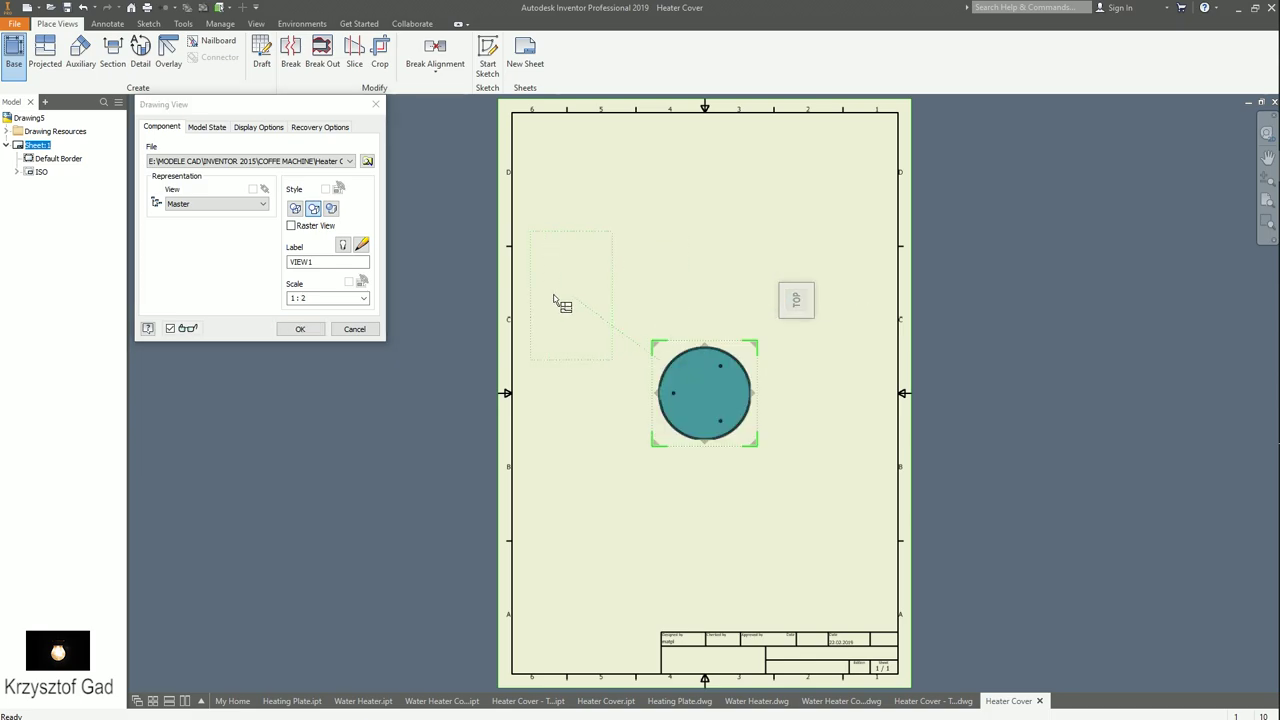
click(301, 329)
drag(739, 341, 740, 208)
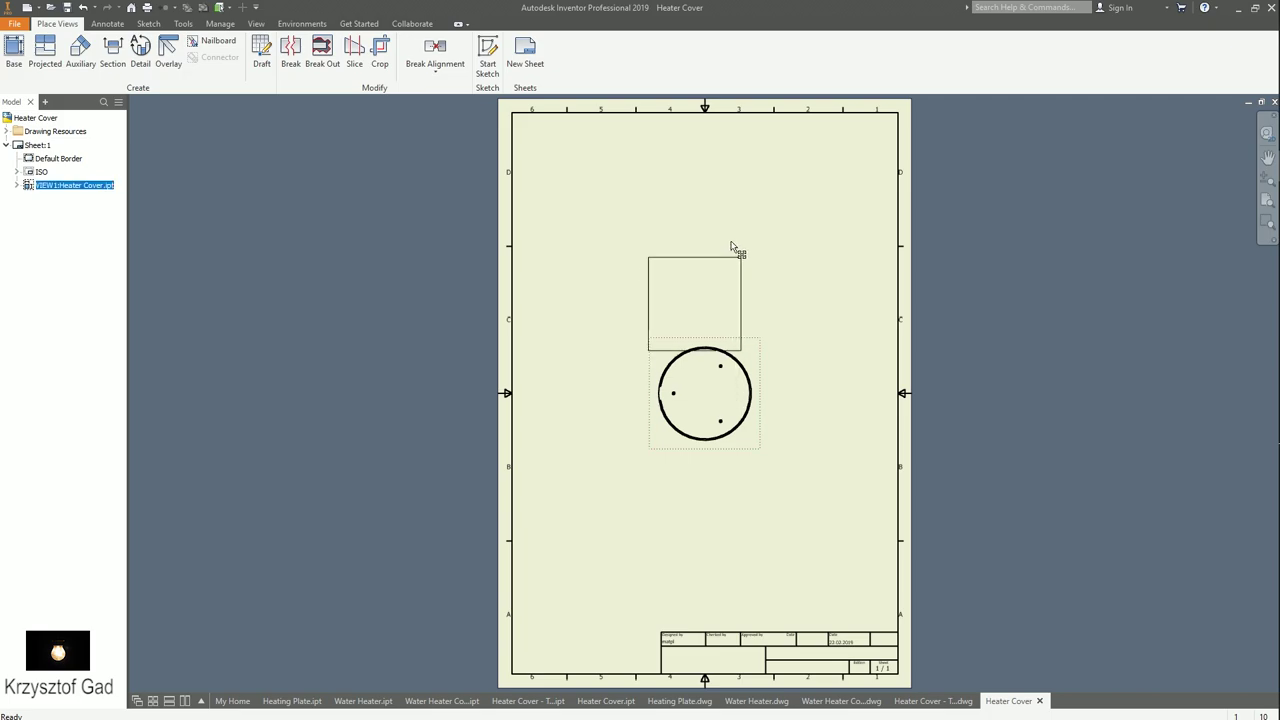
- Place centre marks on the top view's large cover circle
key(End)
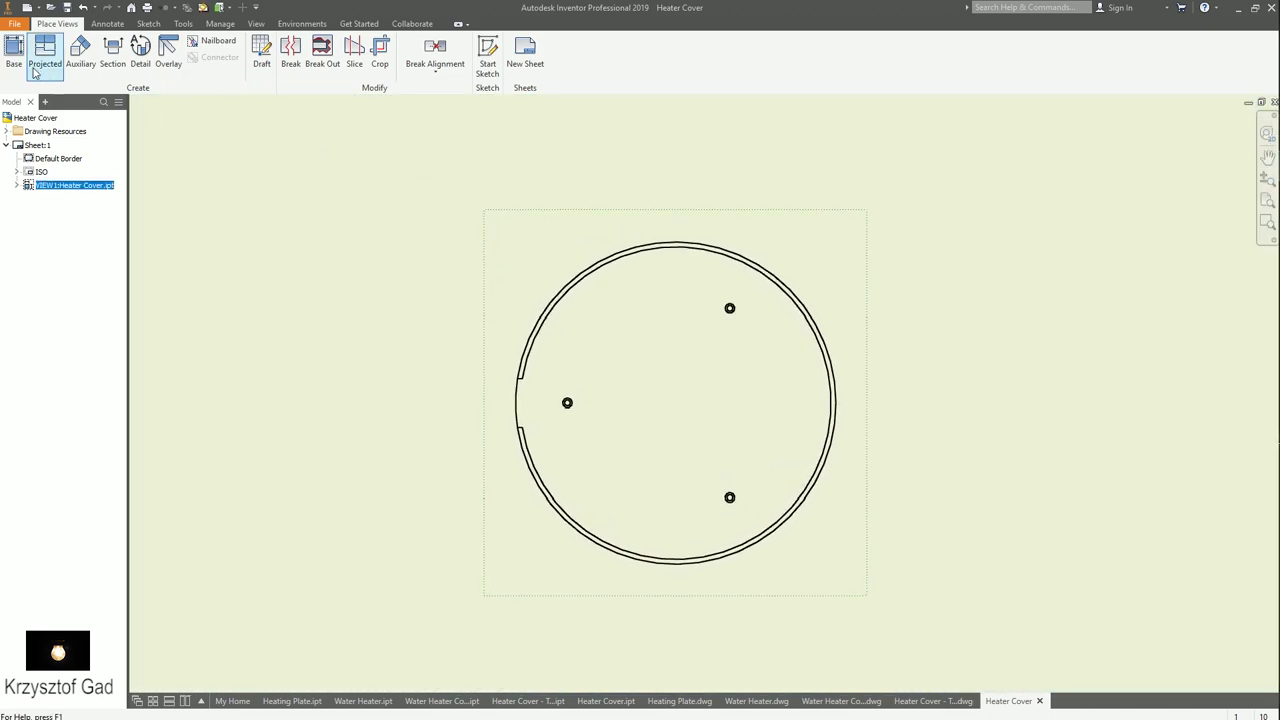
click(104, 24)
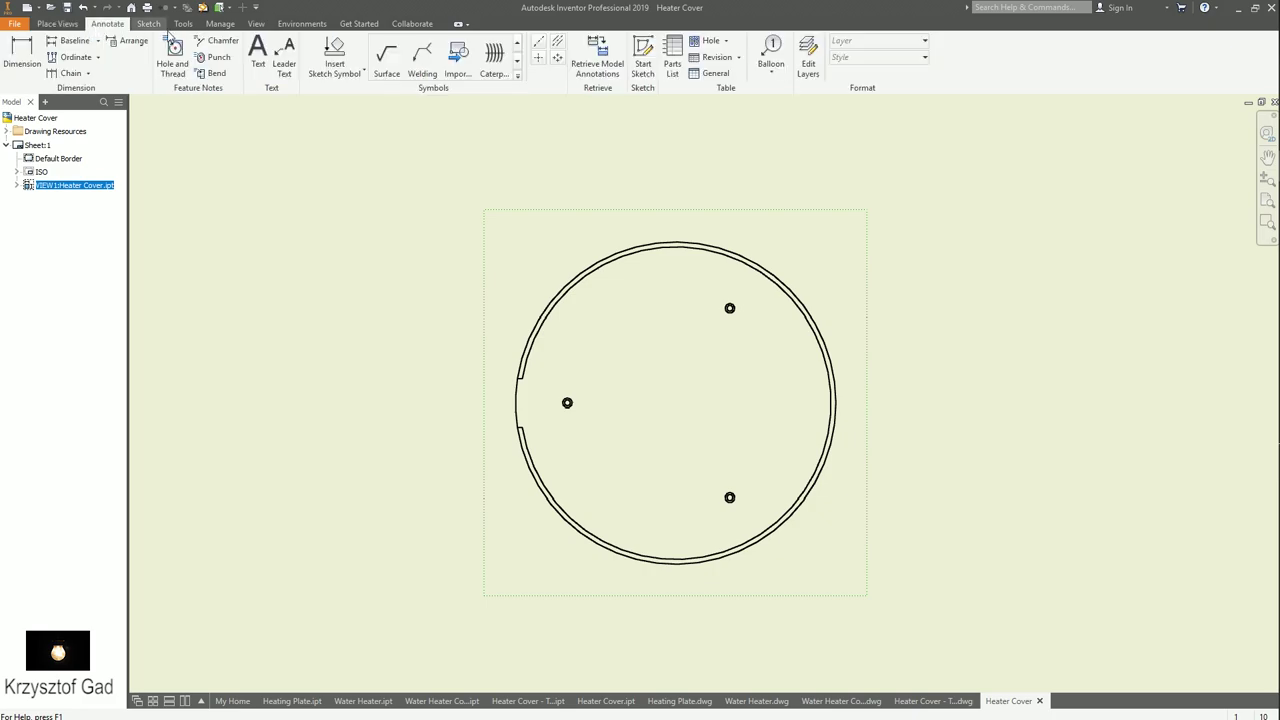
click(537, 59)
click(669, 246)
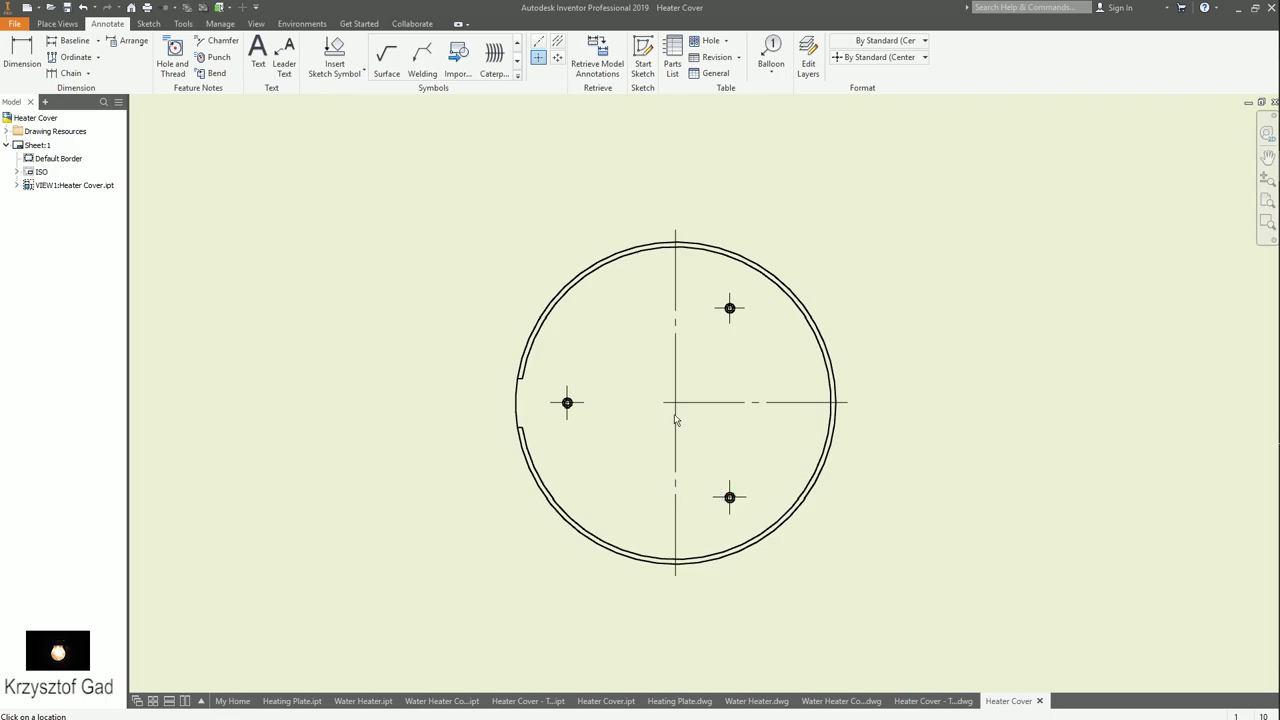
- Start a line sketch on the top view
click(150, 24)
click(46, 55)
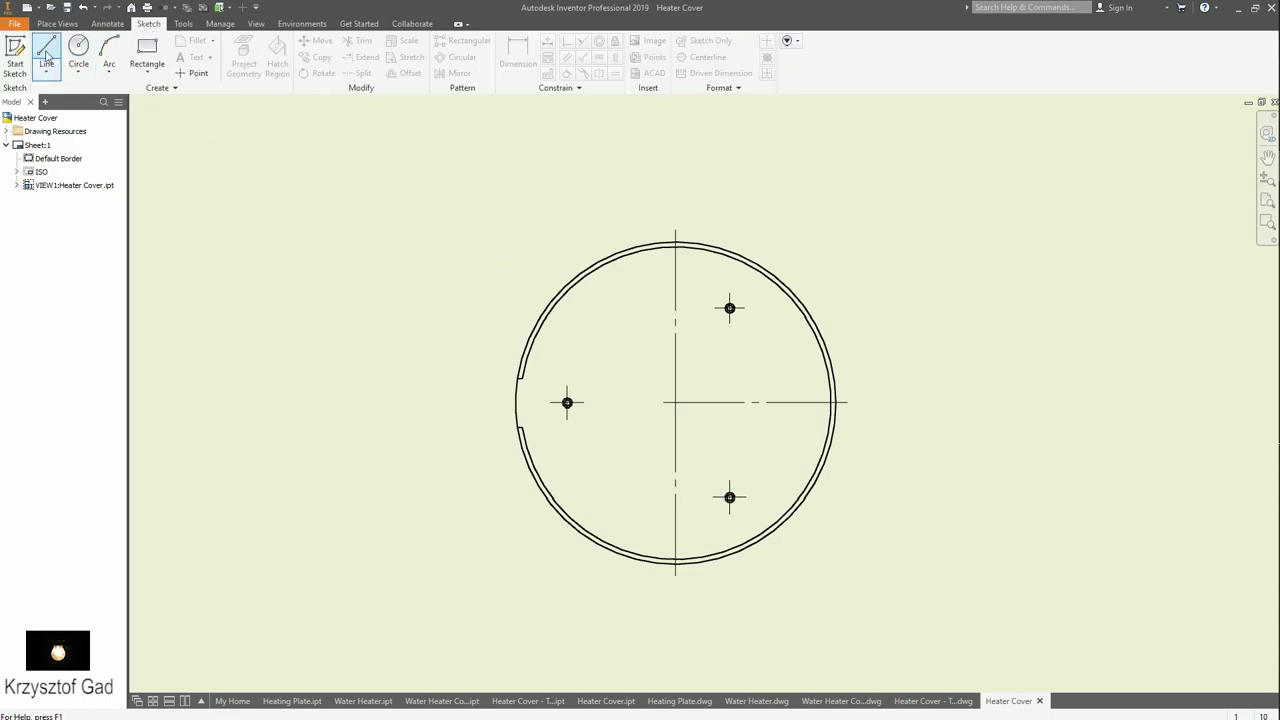
click(699, 390)
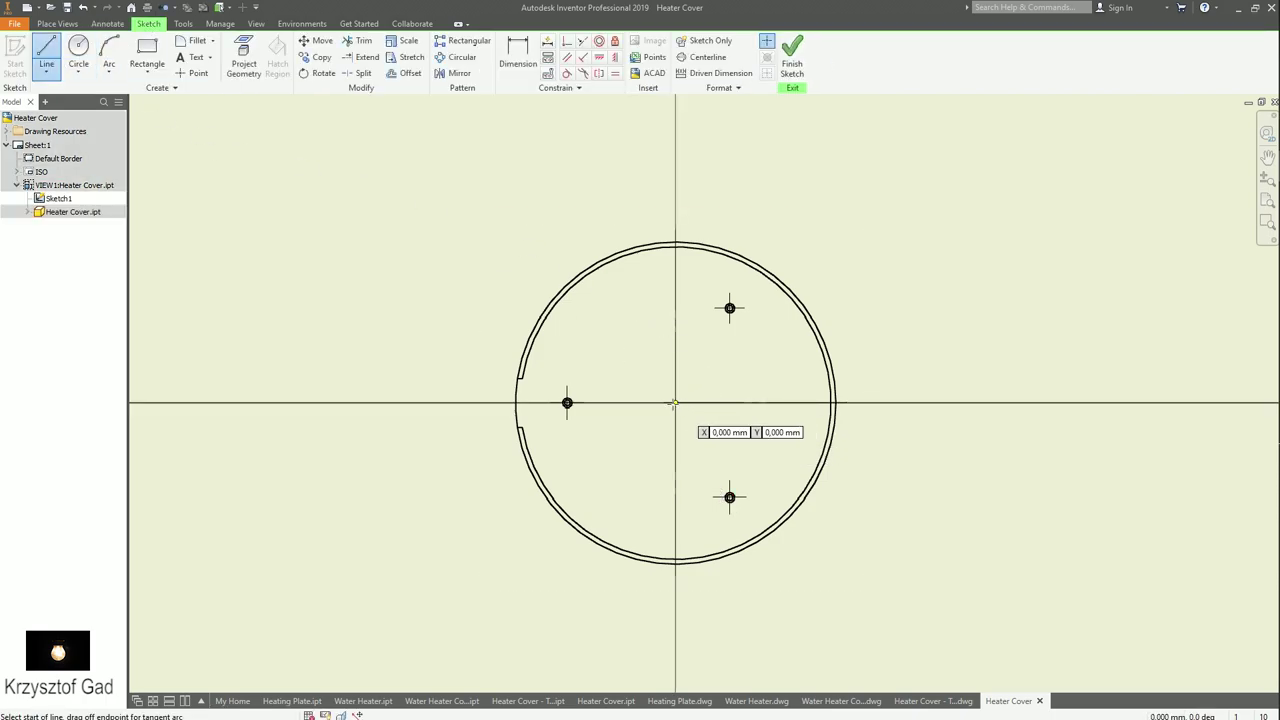
- Sketch a line from the cover centre to the upper-right hole centre
click(680, 391)
scroll(690, 382, down, 5)
scroll(760, 340, down, 3)
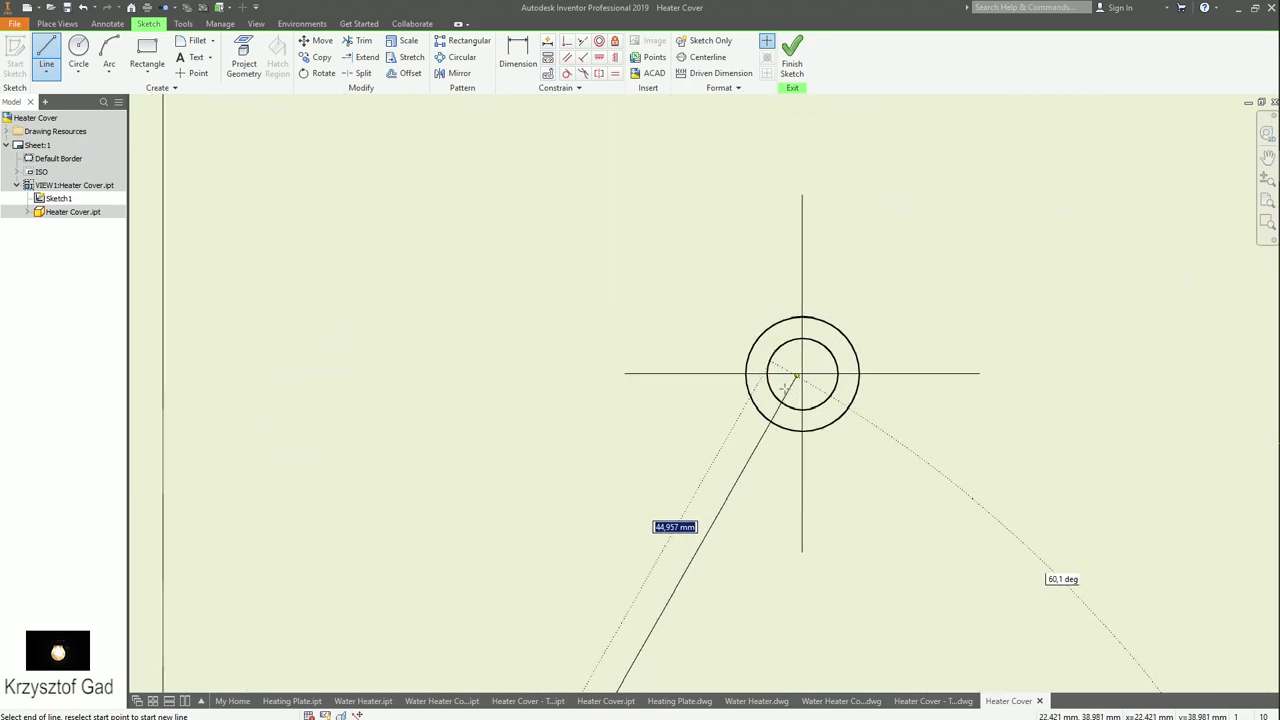
click(801, 375)
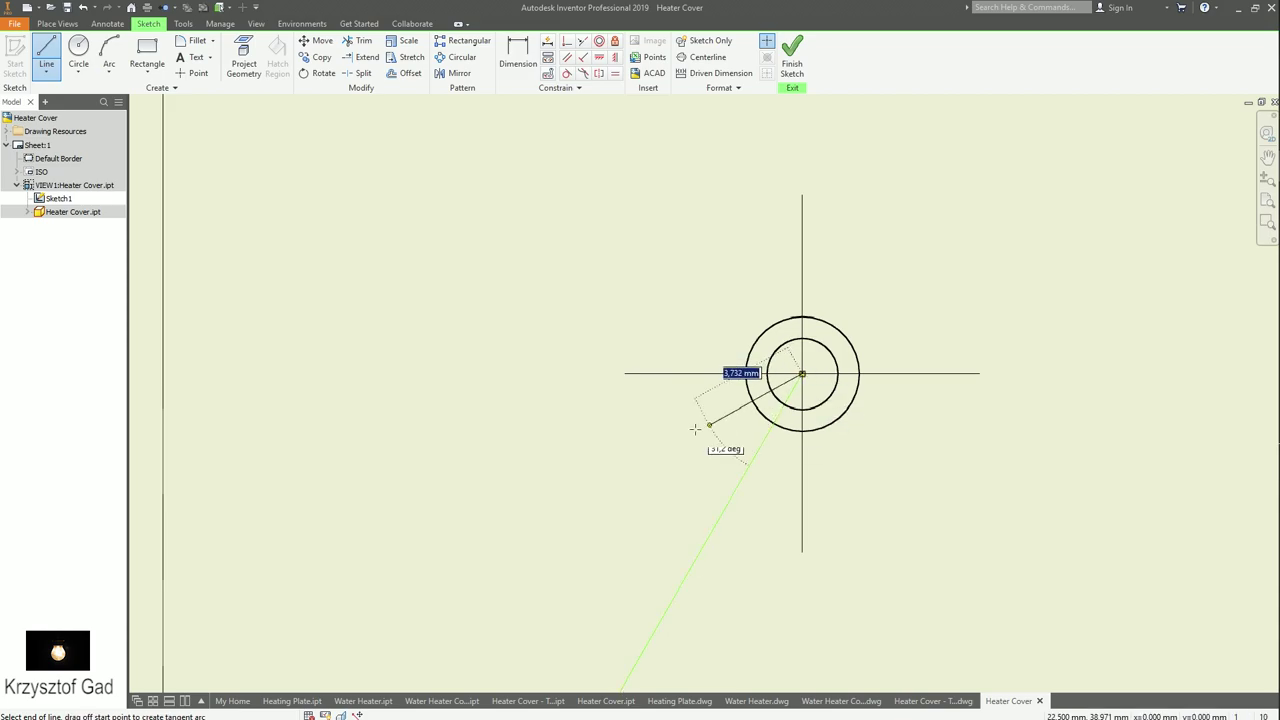
right_click(619, 422)
click(620, 383)
- Sketch a second line from the centre to the lower-right hole and finish the sketch
scroll(597, 389, down, 3)
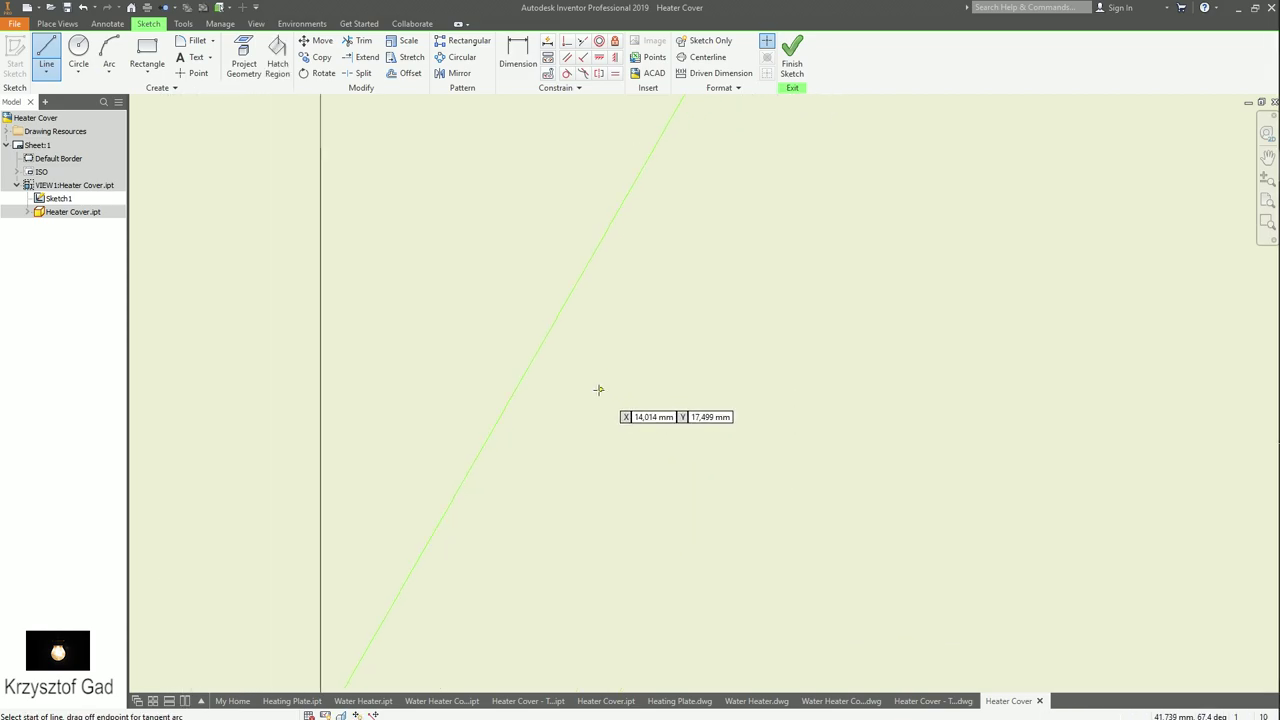
click(432, 393)
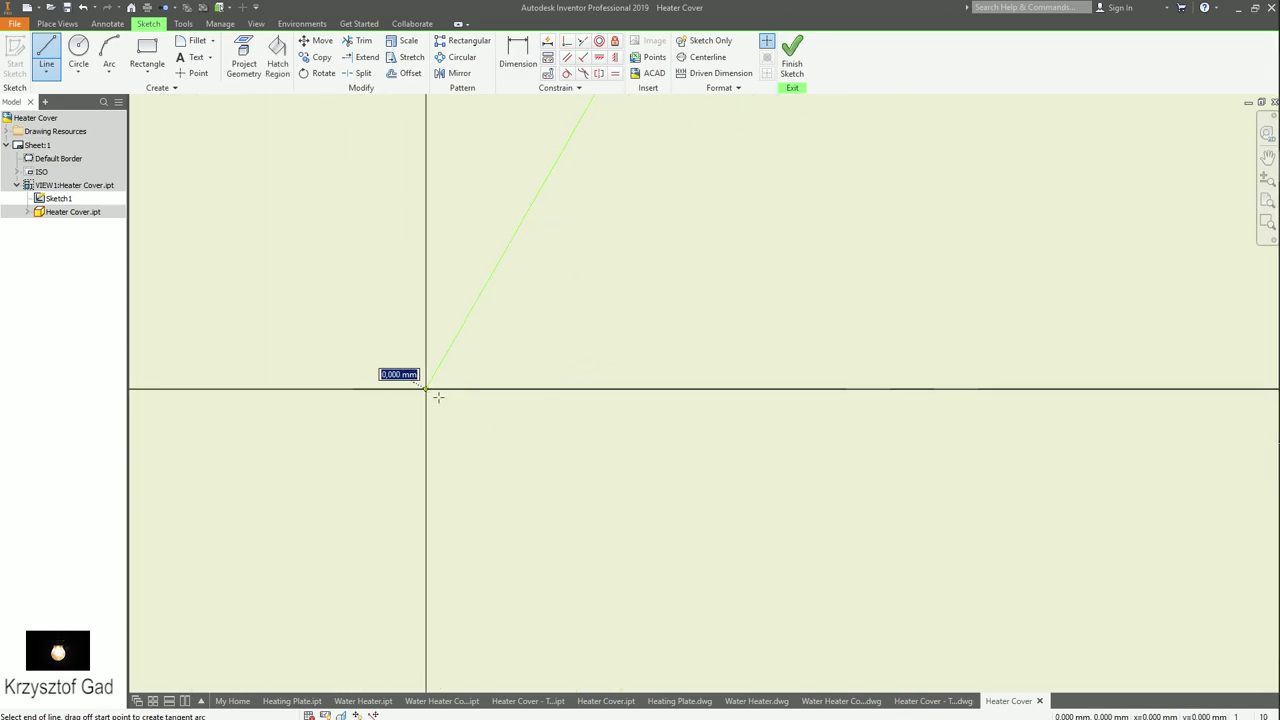
scroll(437, 397, up, 3)
scroll(507, 467, down, 1)
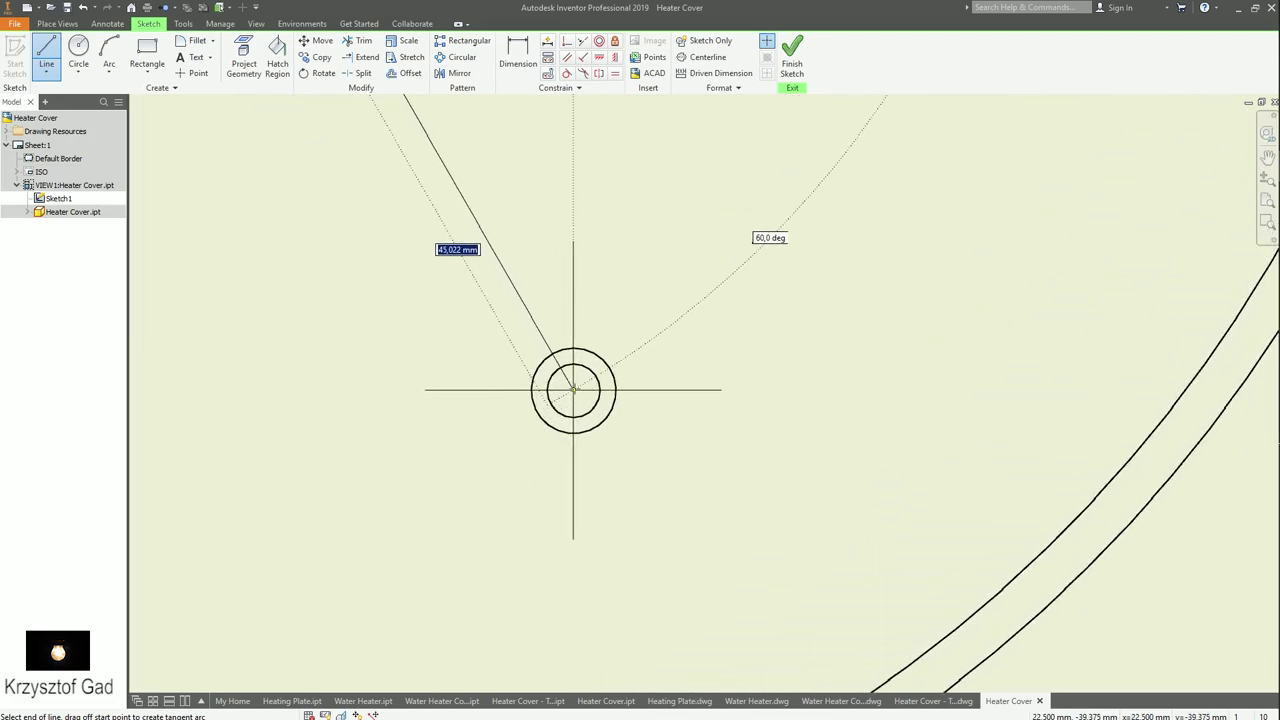
click(573, 390)
right_click(468, 306)
click(531, 298)
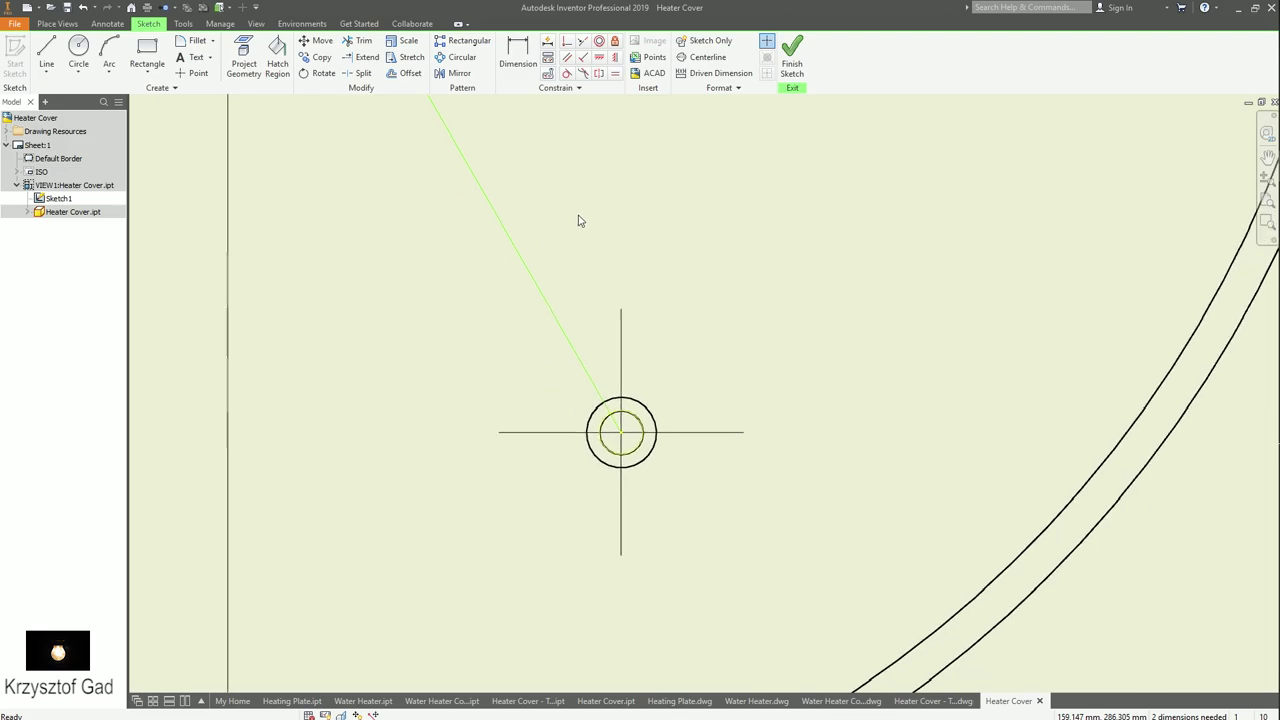
scroll(760, 490, up, 3)
scroll(740, 490, up, 2)
right_drag(737, 491, 737, 423)
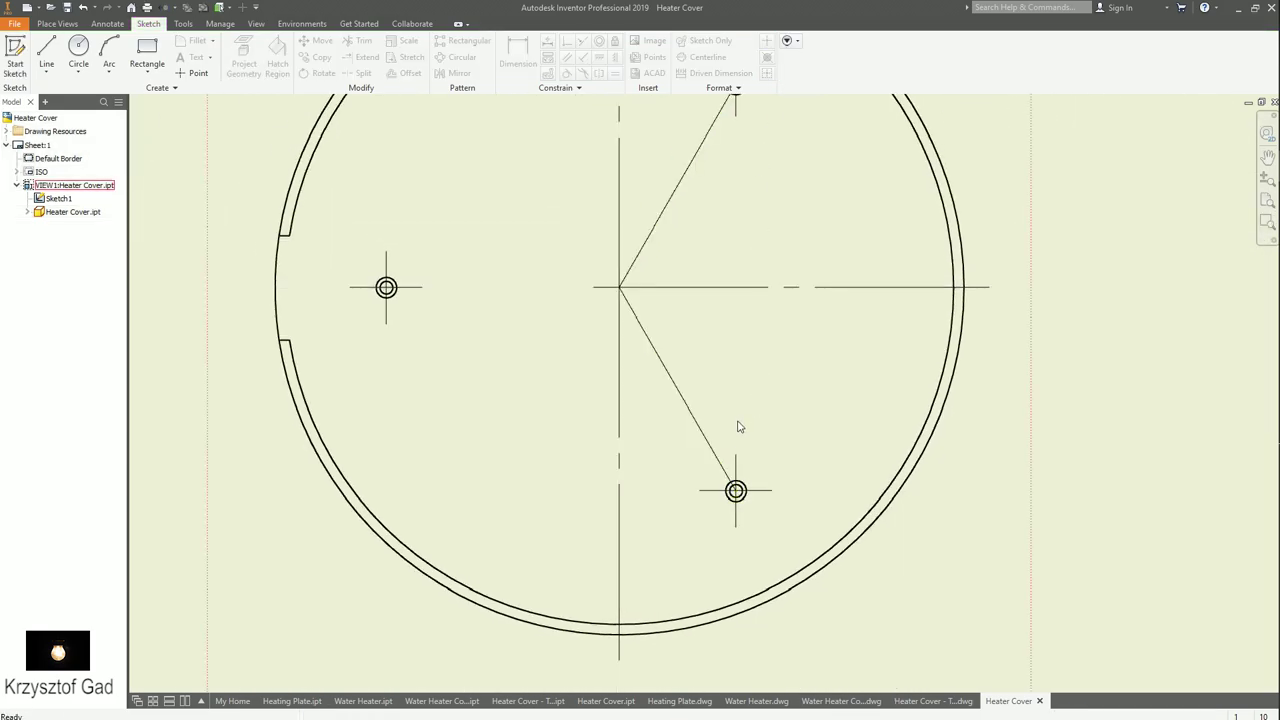
- Align both right-hand hole centre marks to the sketched lines, then reopen the sketch
right_click(740, 473)
mouse_move(761, 540)
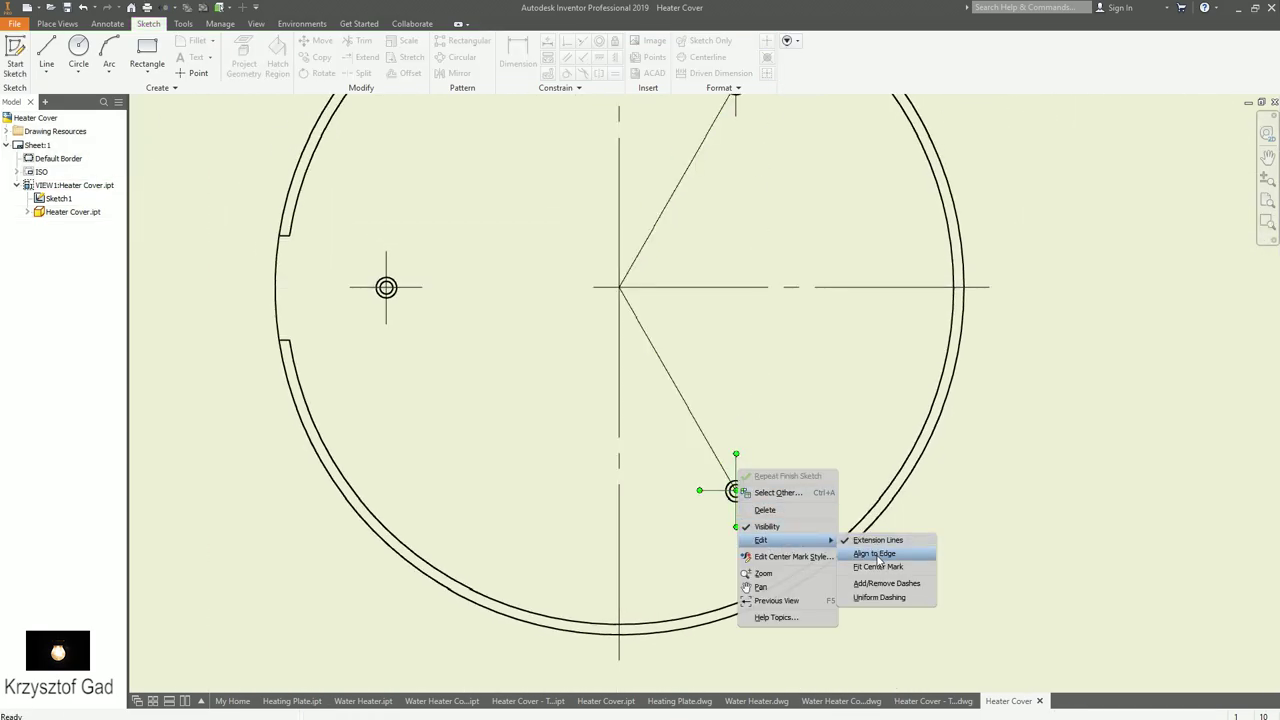
click(877, 556)
click(714, 455)
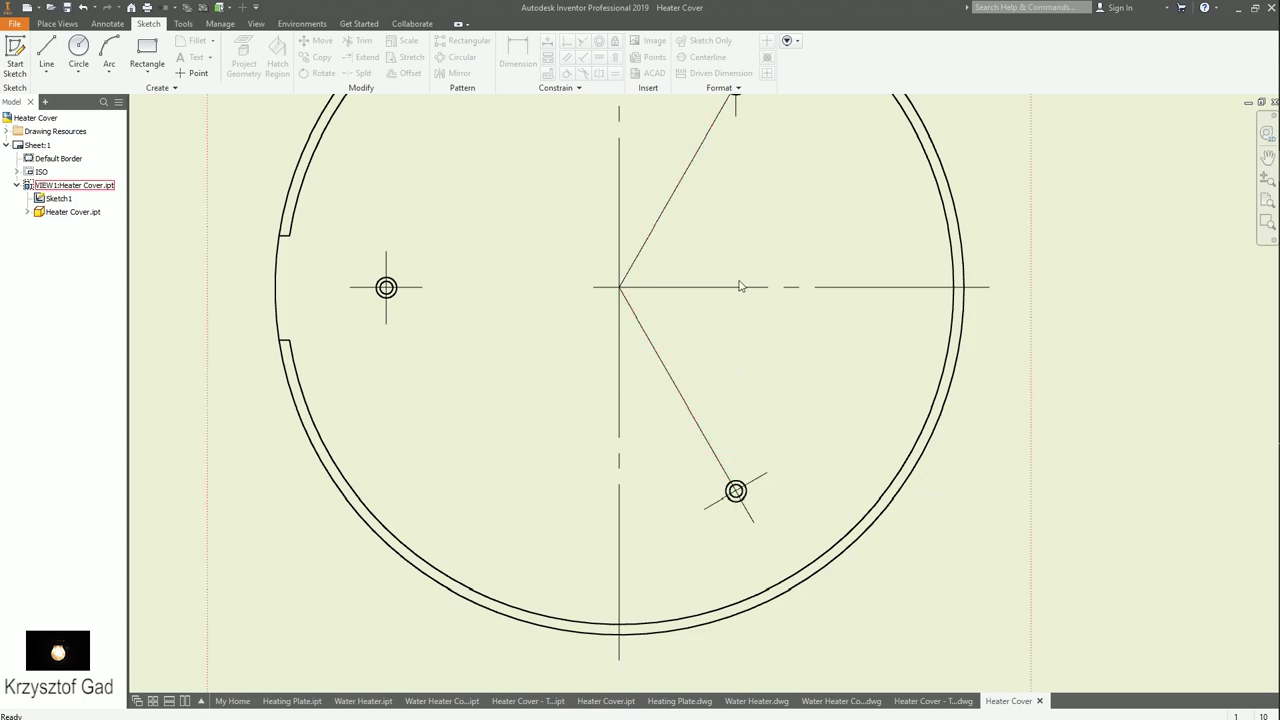
click(735, 105)
middle_drag(735, 110, 735, 198)
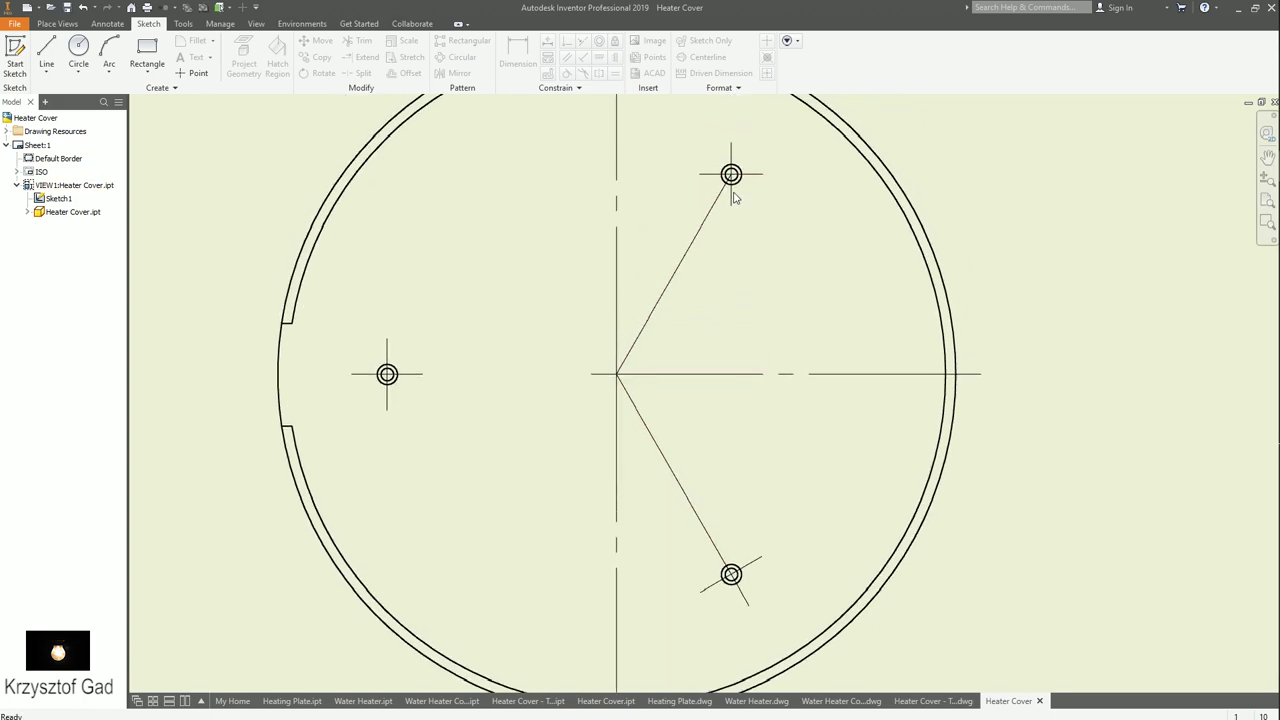
right_click(734, 200)
mouse_move(756, 264)
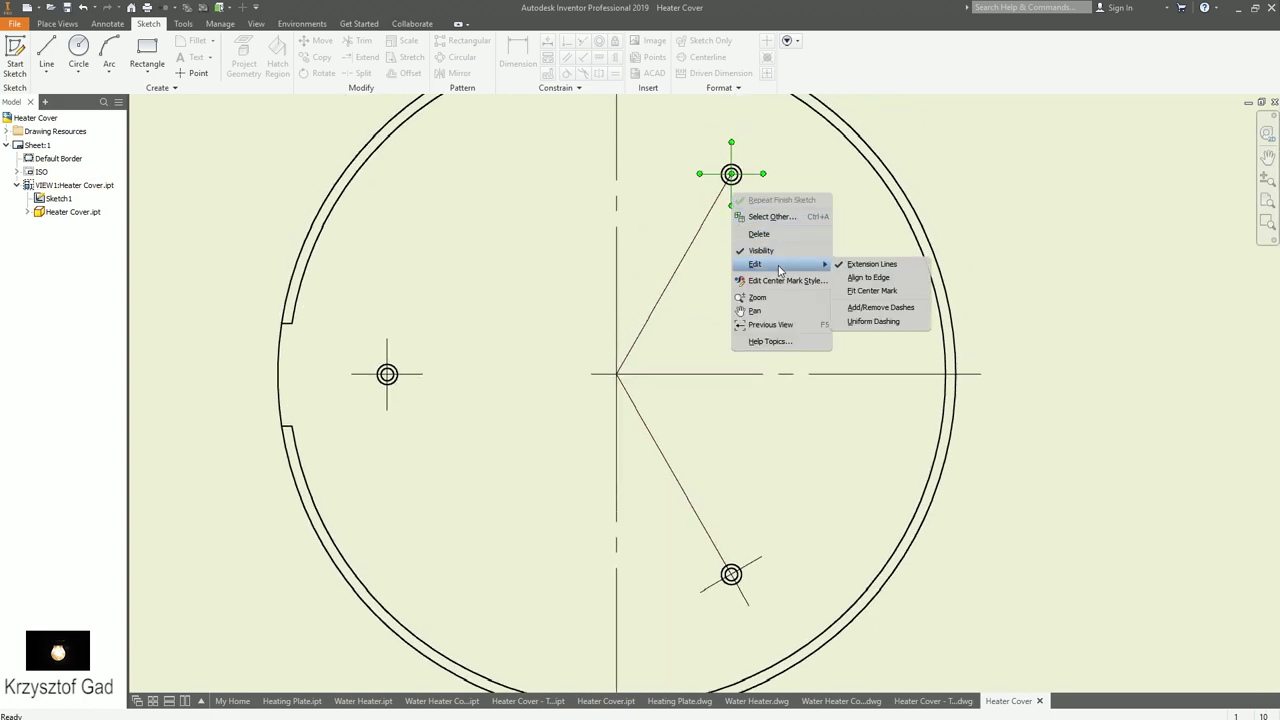
click(855, 278)
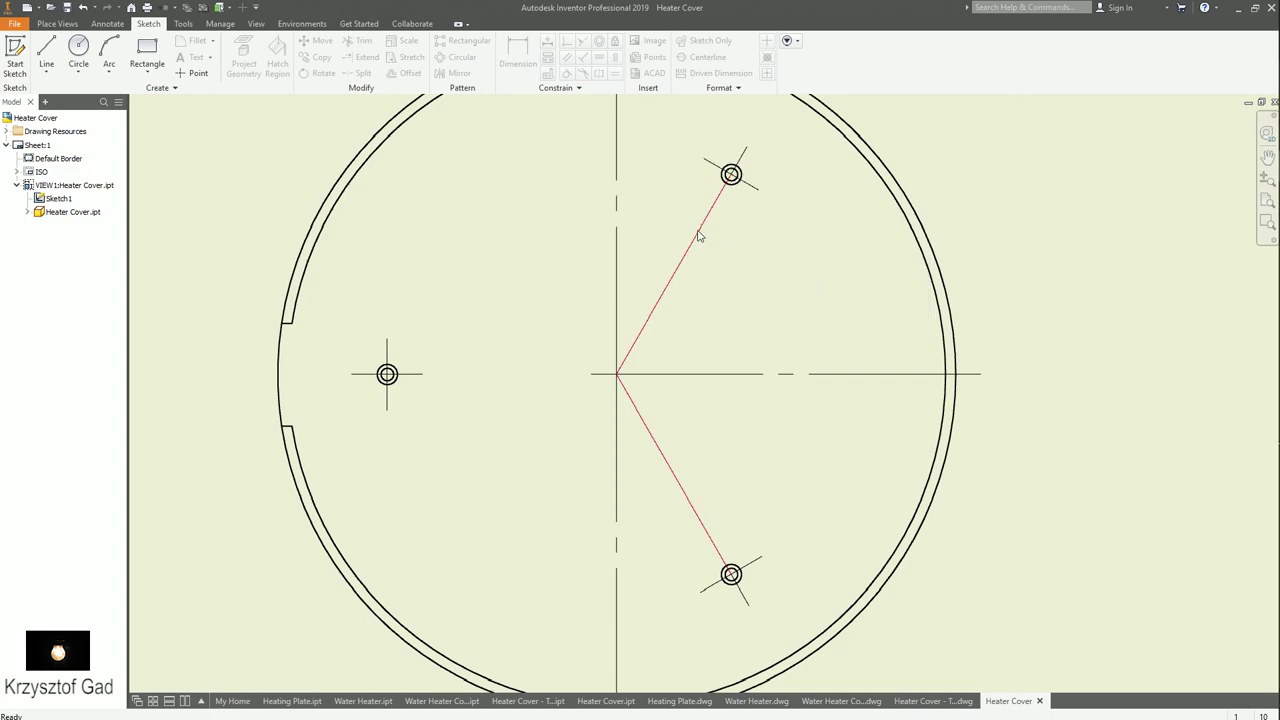
double_click(699, 236)
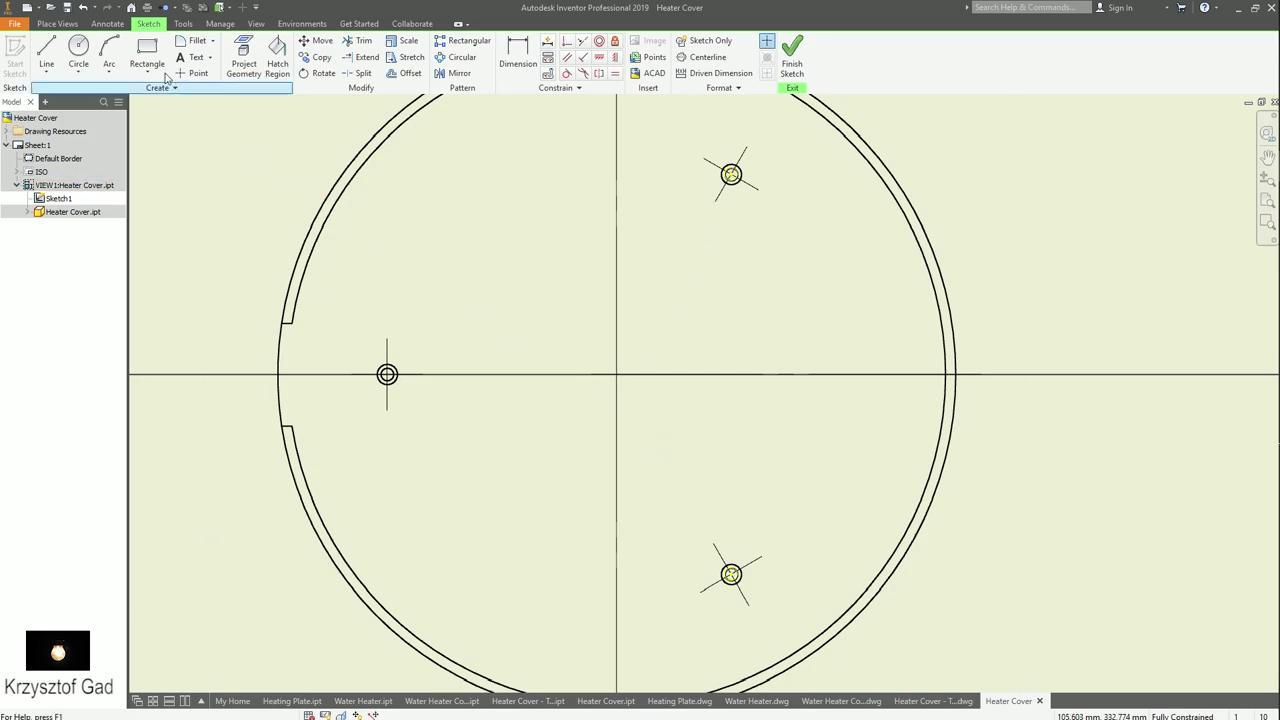
- Draw a circle from the cover centre through the hole centres
click(78, 50)
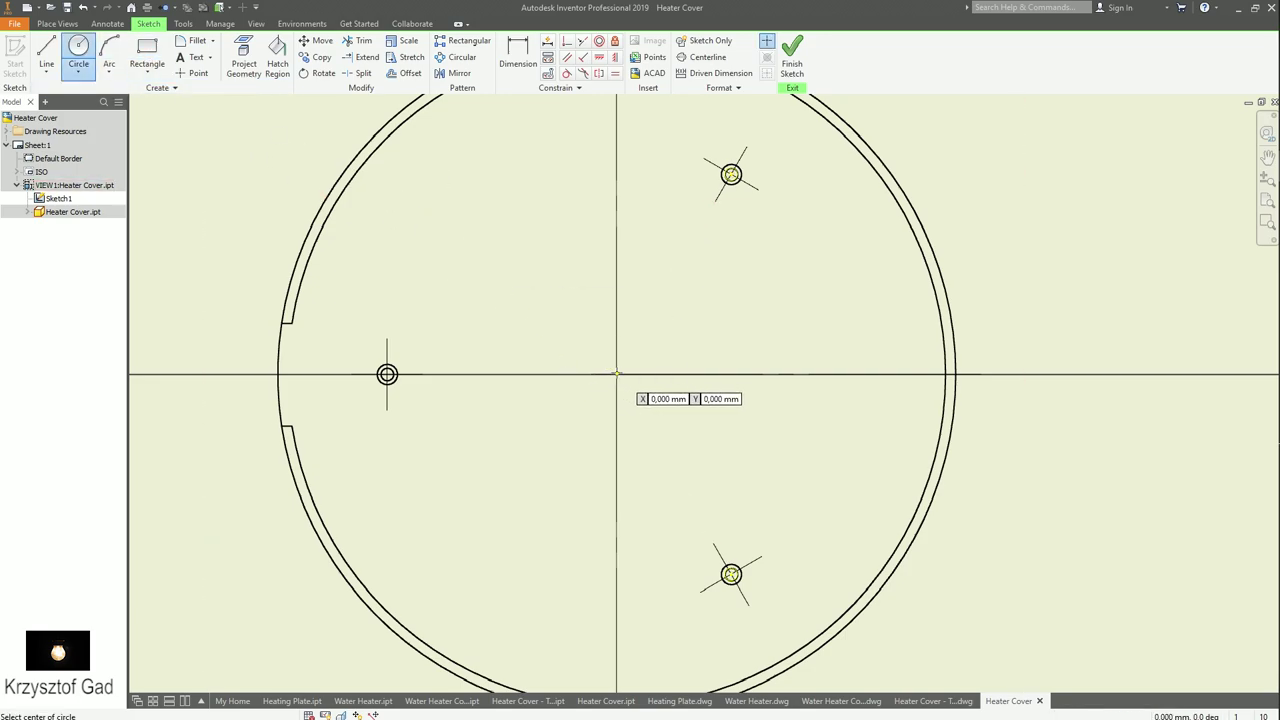
click(614, 373)
scroll(692, 459, up, 5)
scroll(752, 386, up, 3)
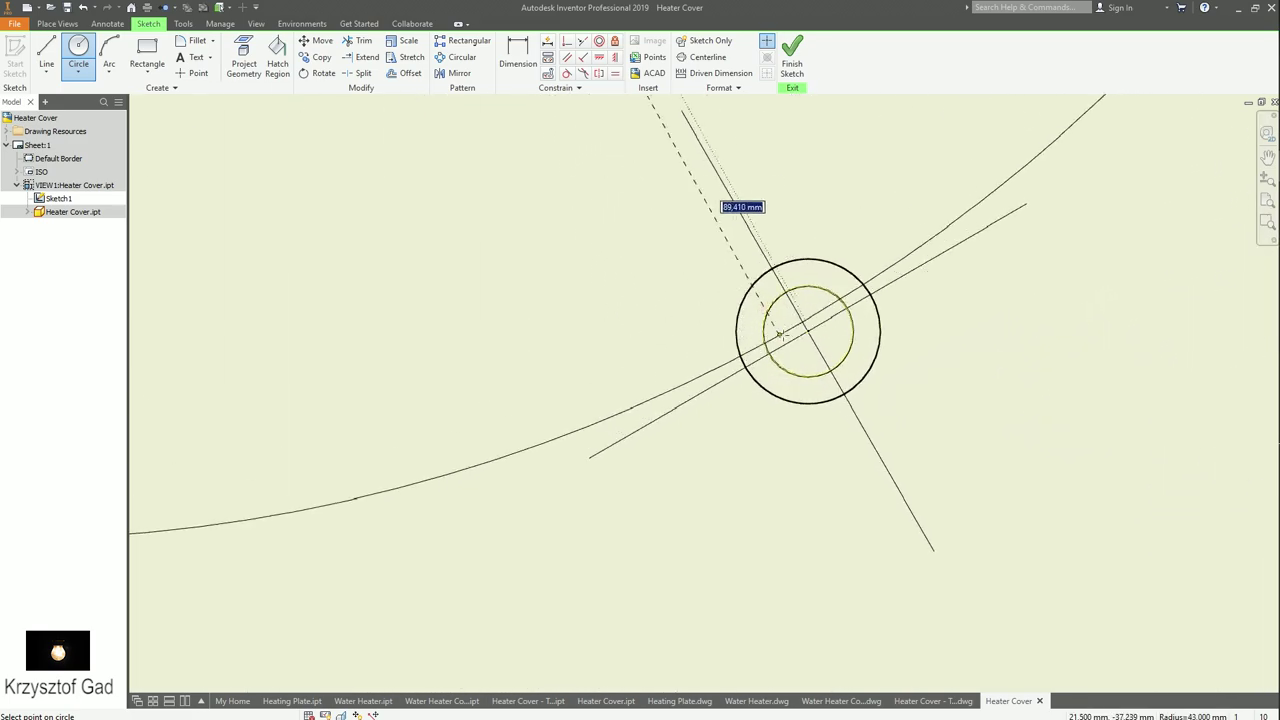
scroll(805, 337, down, 3)
scroll(815, 350, down, 3)
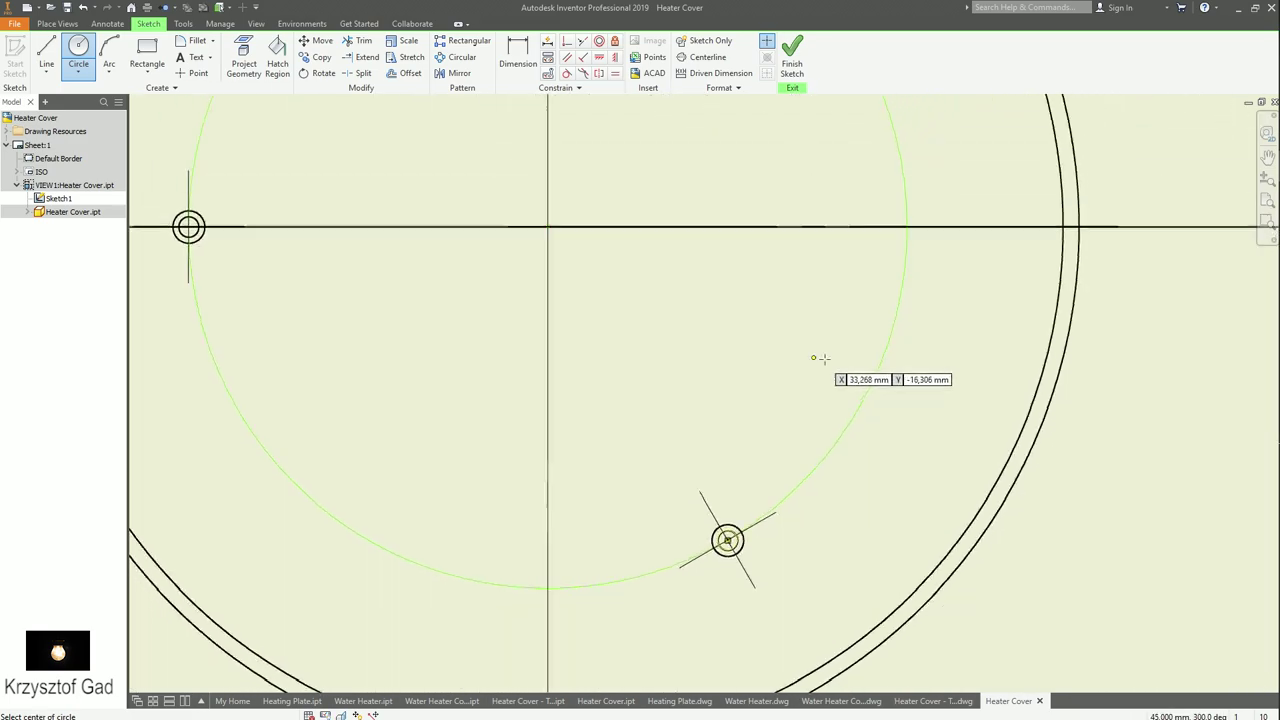
click(864, 399)
key(Escape)
- Give the circle a Dash Dot line type and finish the sketch
right_click(864, 399)
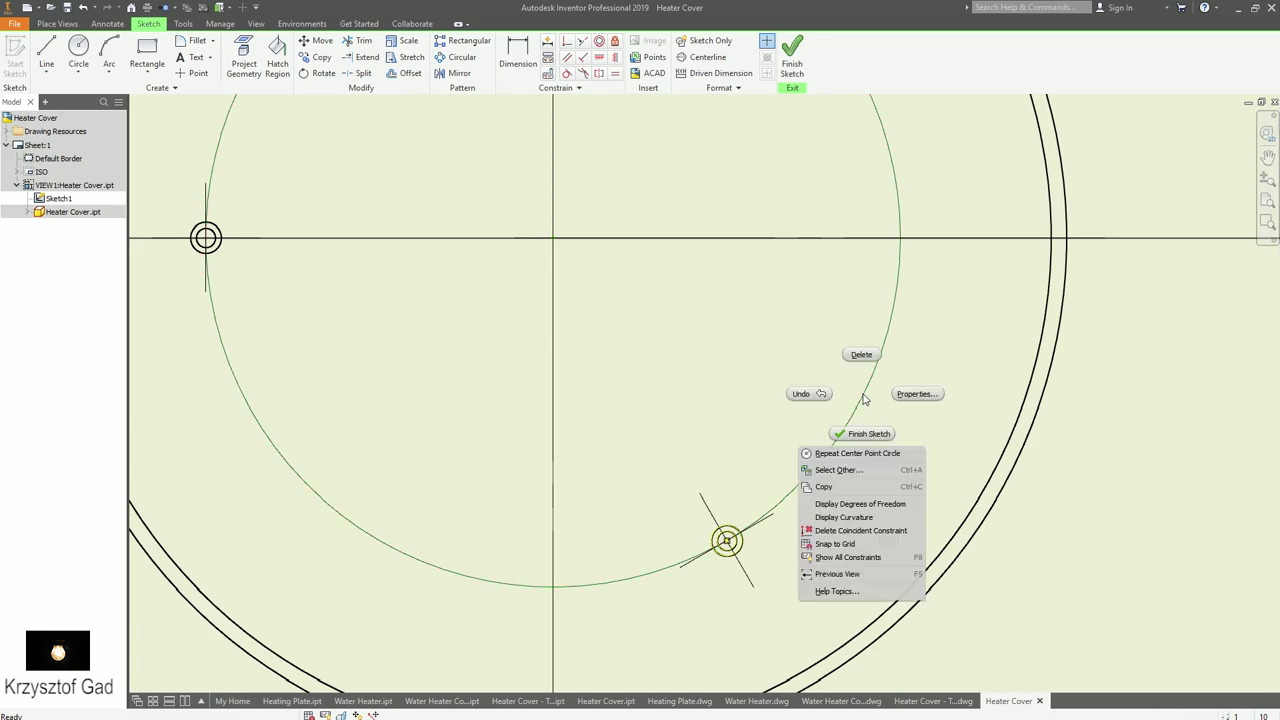
click(914, 393)
click(240, 141)
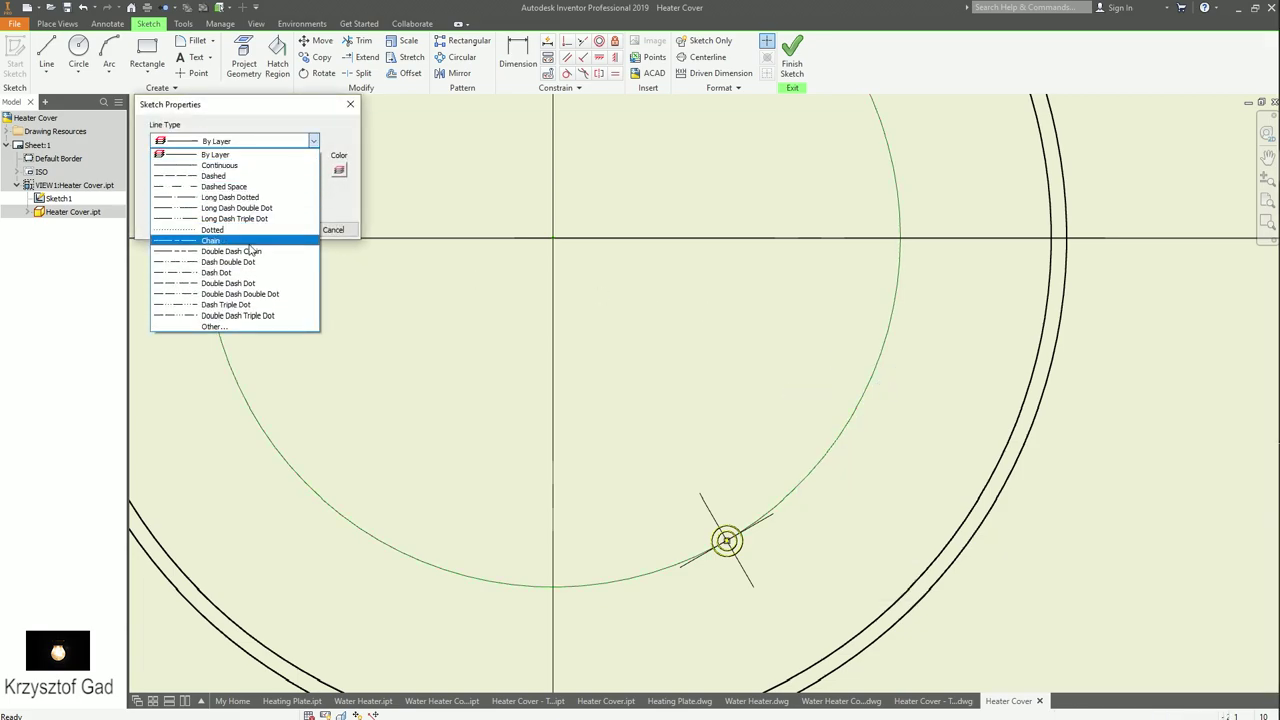
click(290, 232)
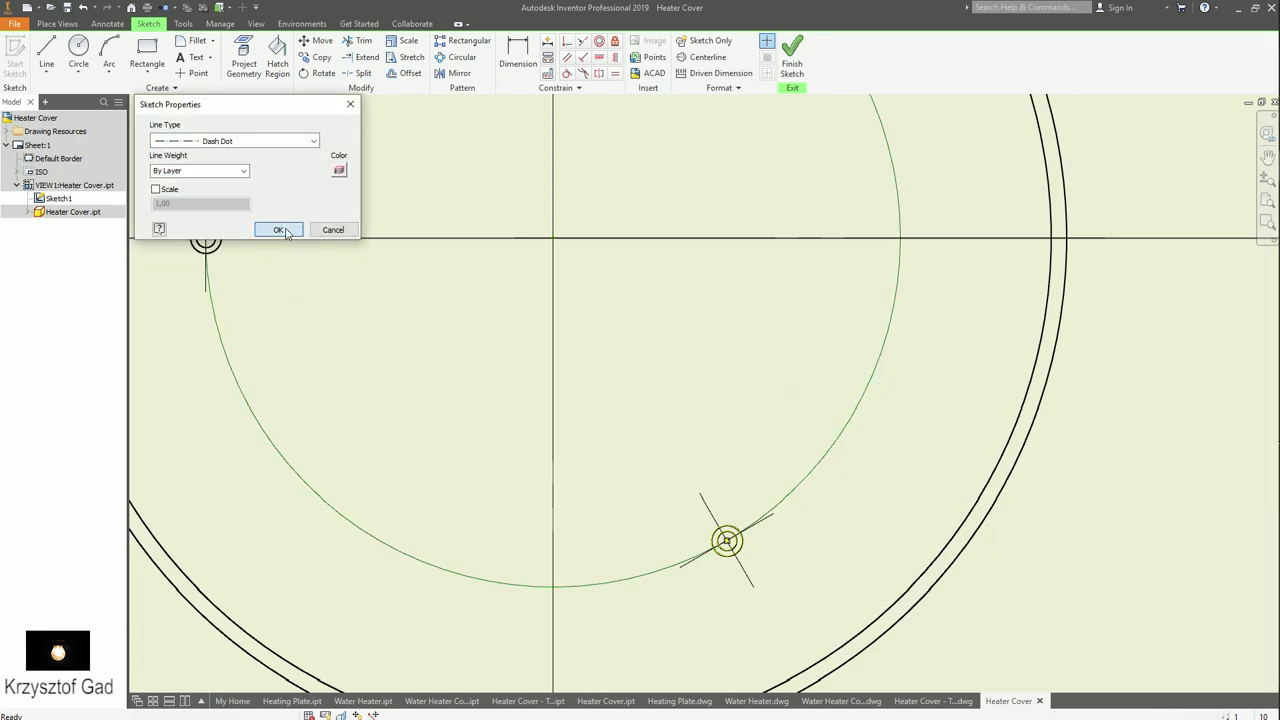
click(782, 52)
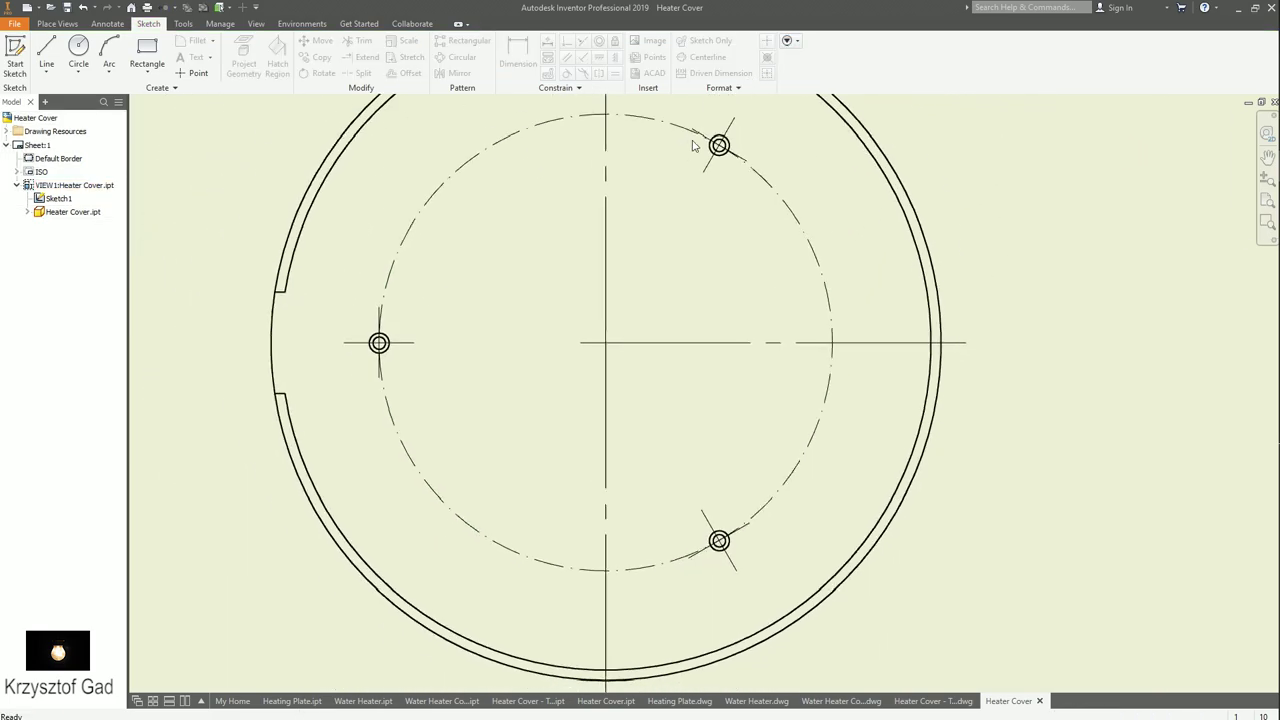
- Dimension the dash-dot bolt circle as radius R45
right_click(510, 326)
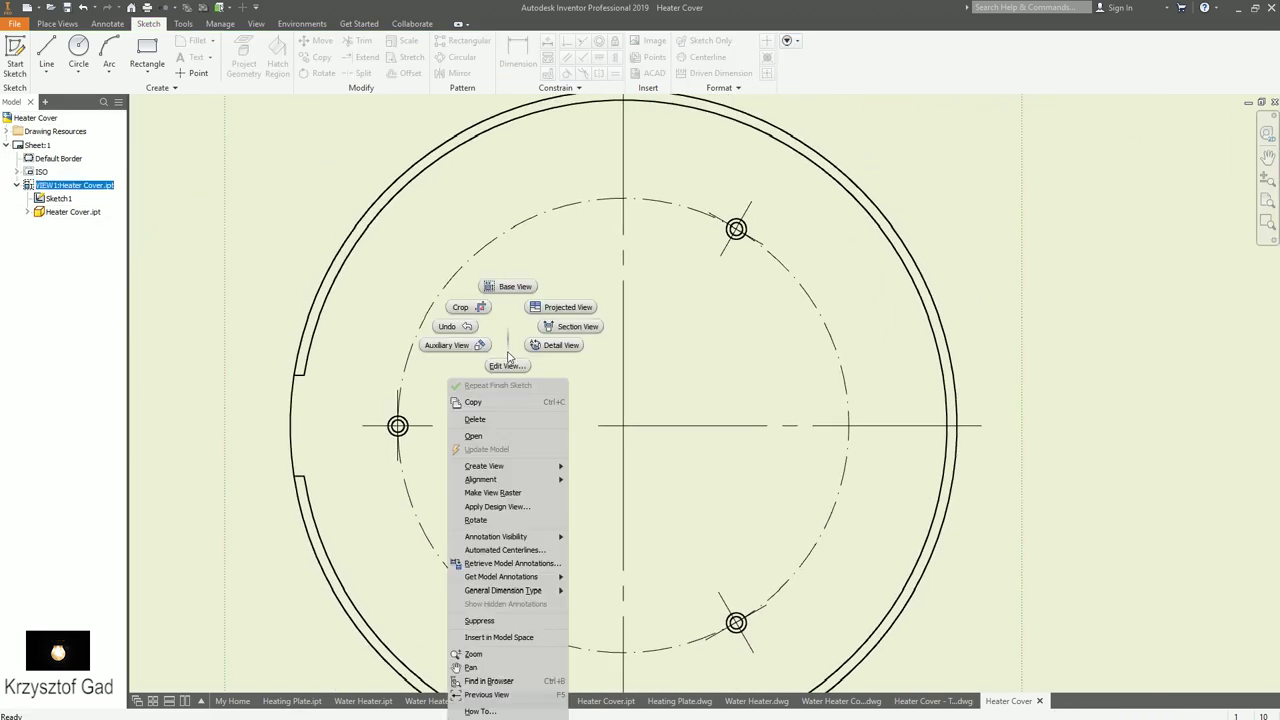
key(Escape)
click(104, 24)
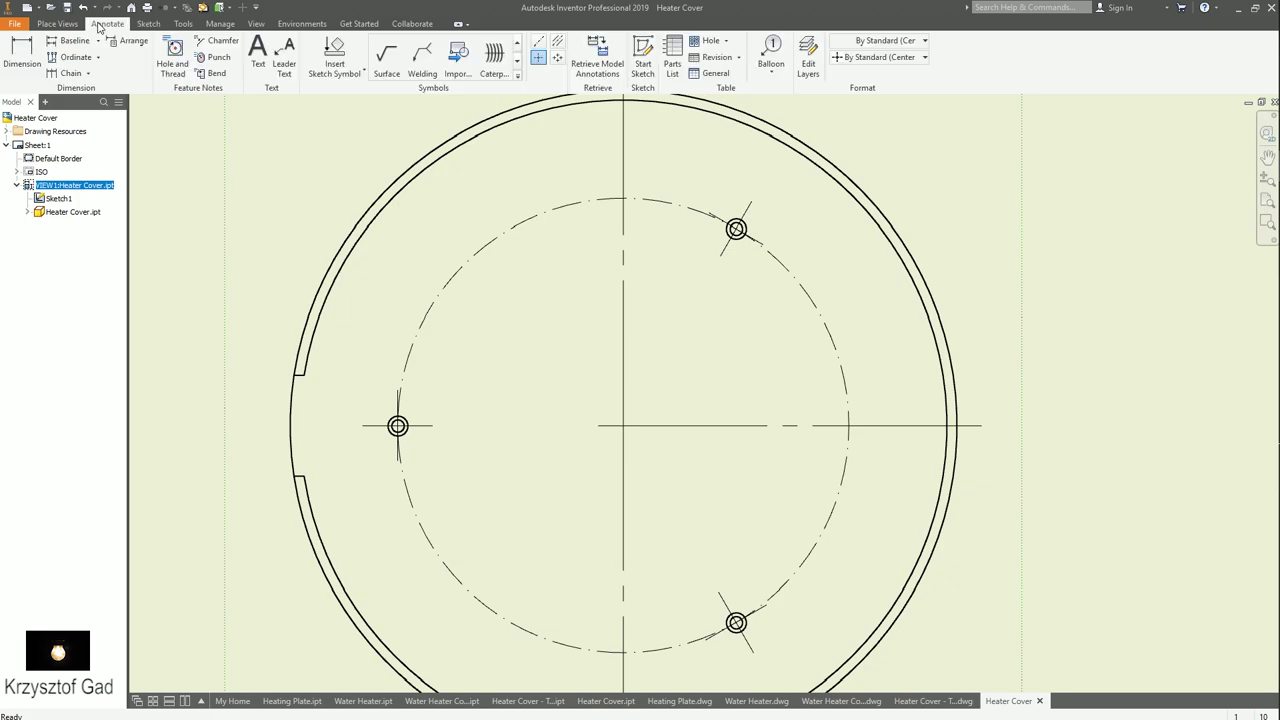
key(d)
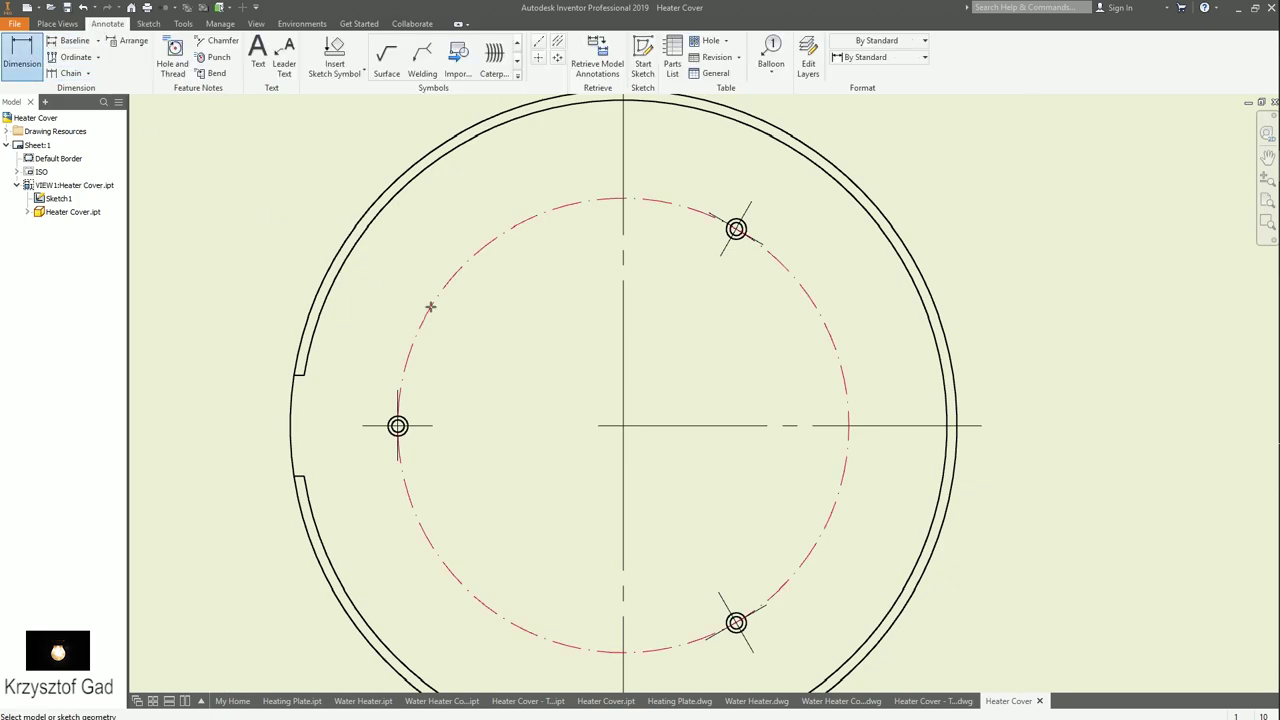
click(430, 306)
right_click(481, 330)
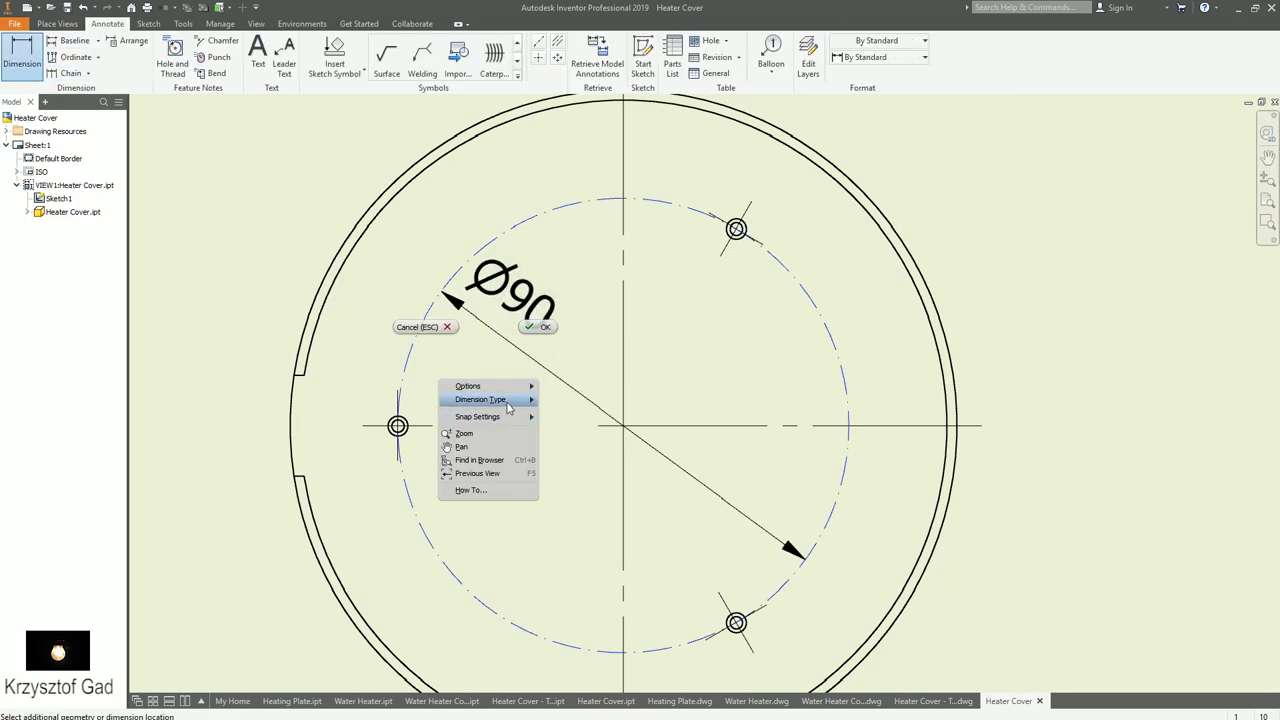
mouse_move(481, 399)
click(562, 416)
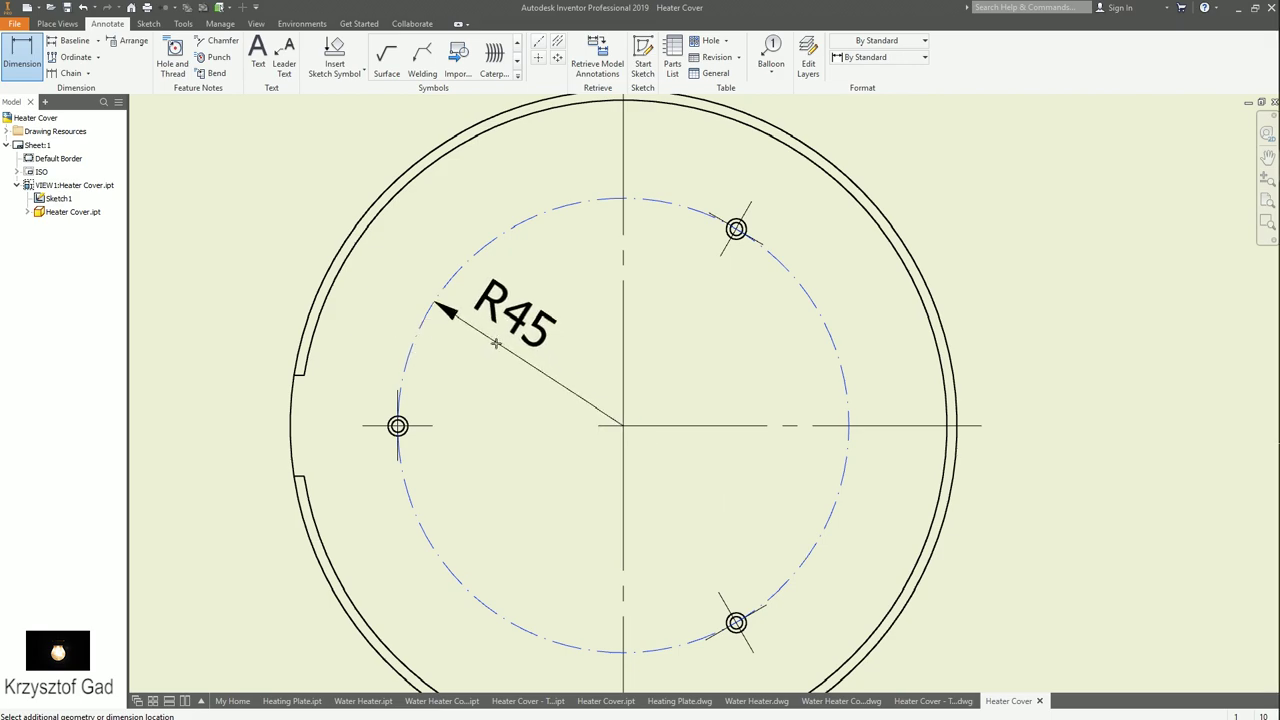
click(499, 348)
click(424, 335)
- Add two 120° angular dimensions between the holes
click(397, 426)
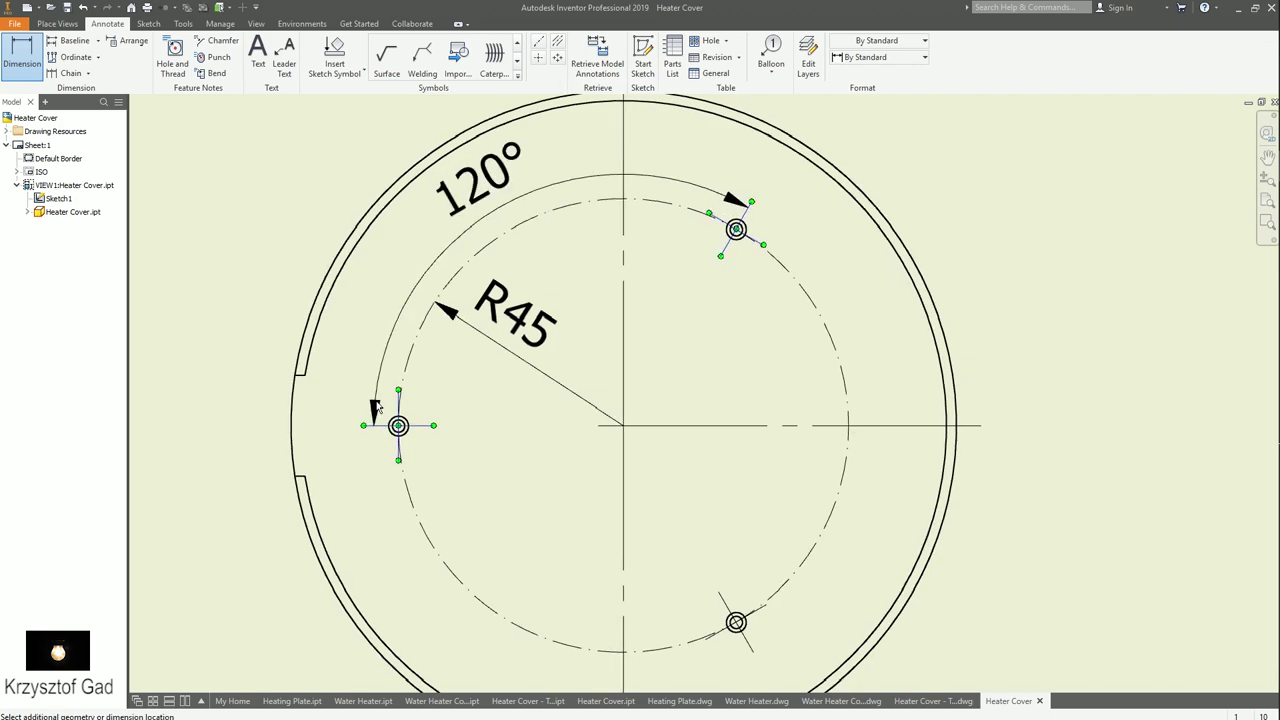
scroll(380, 440, down, 2)
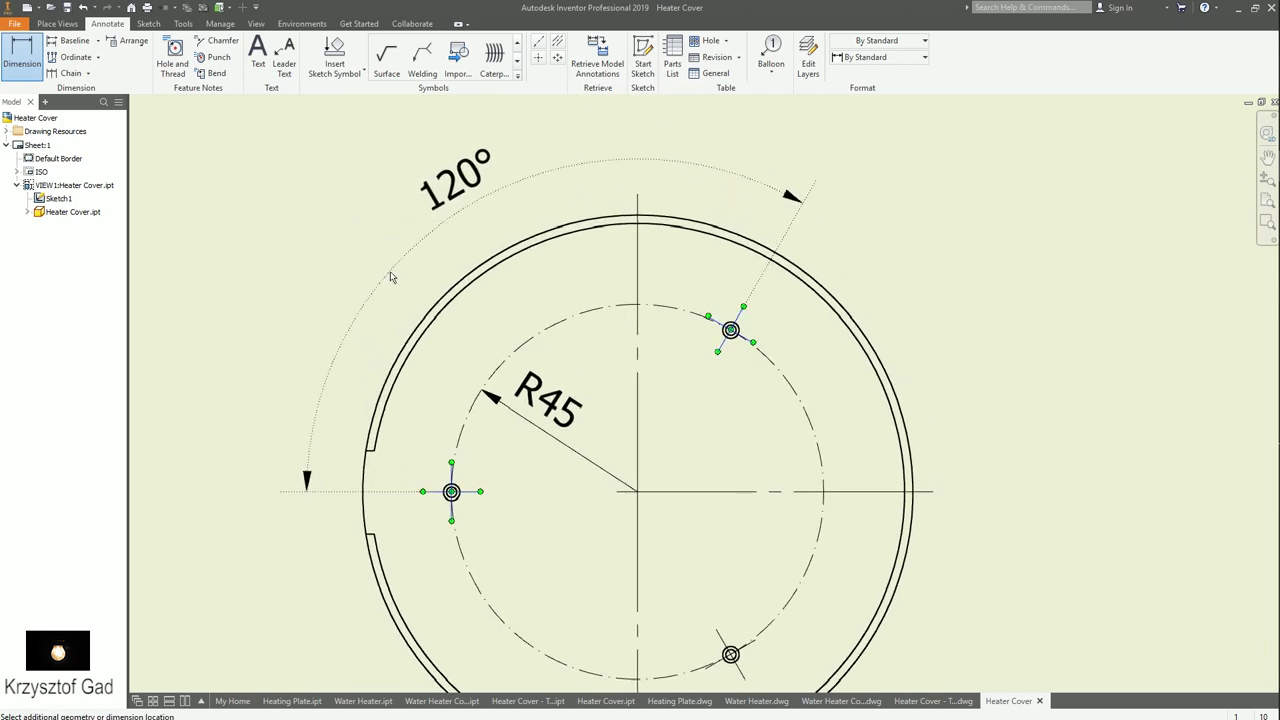
click(613, 285)
click(423, 334)
middle_drag(720, 640, 650, 480)
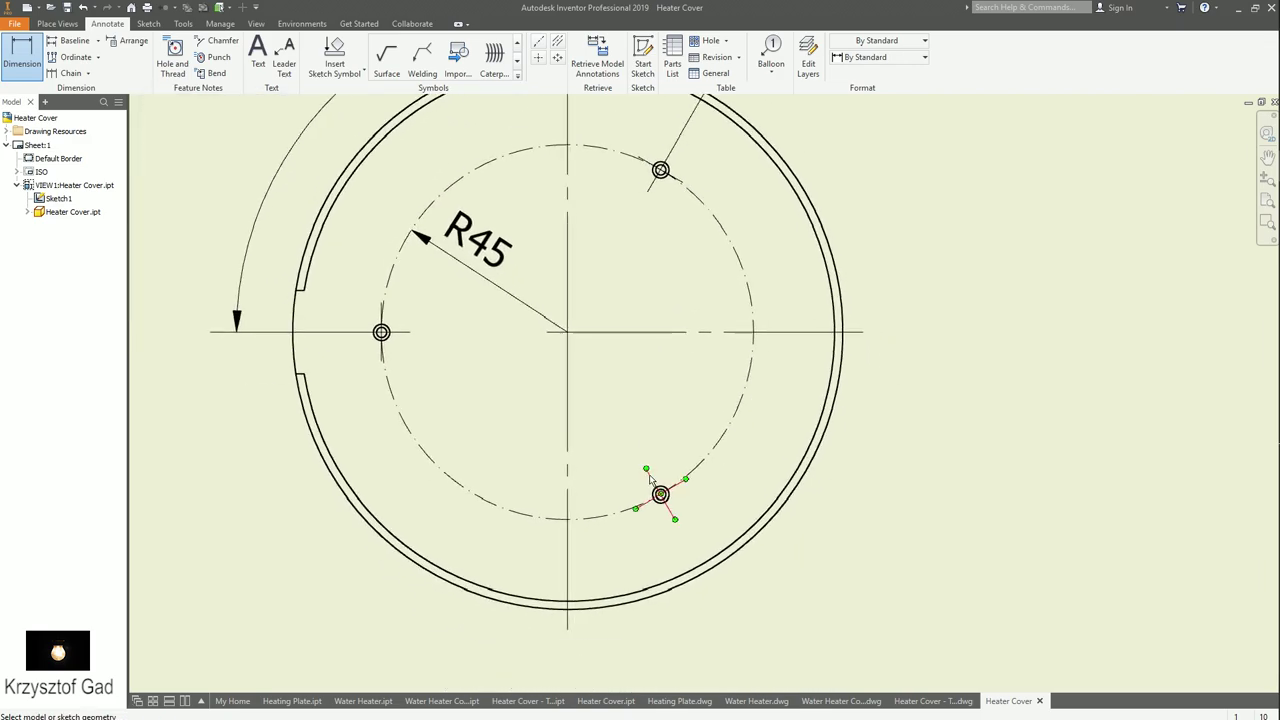
click(668, 157)
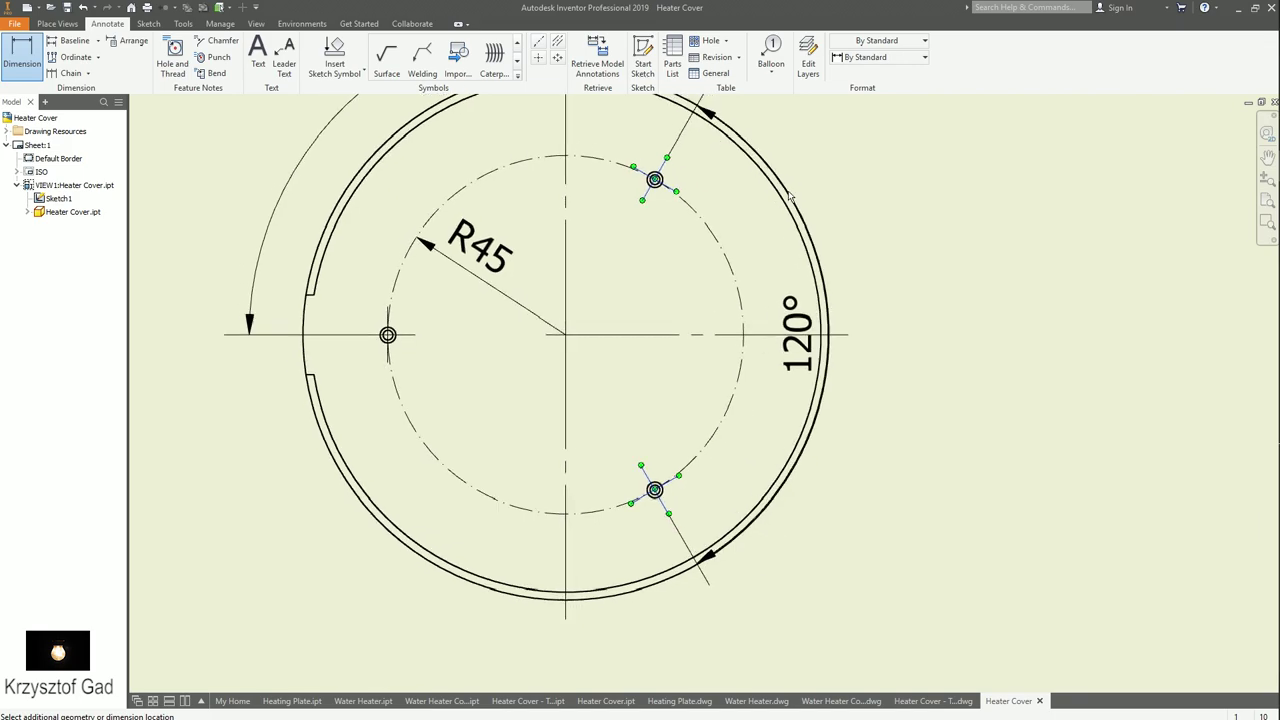
scroll(730, 215, down, 2)
click(788, 263)
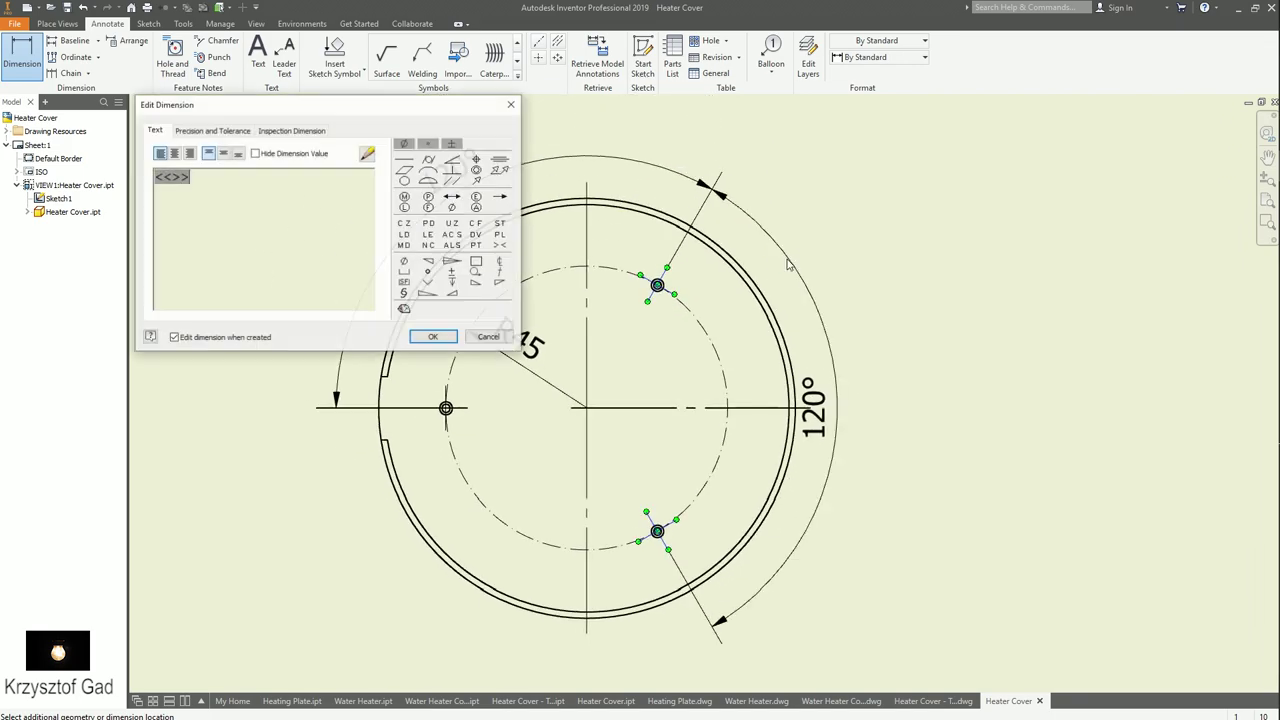
click(437, 337)
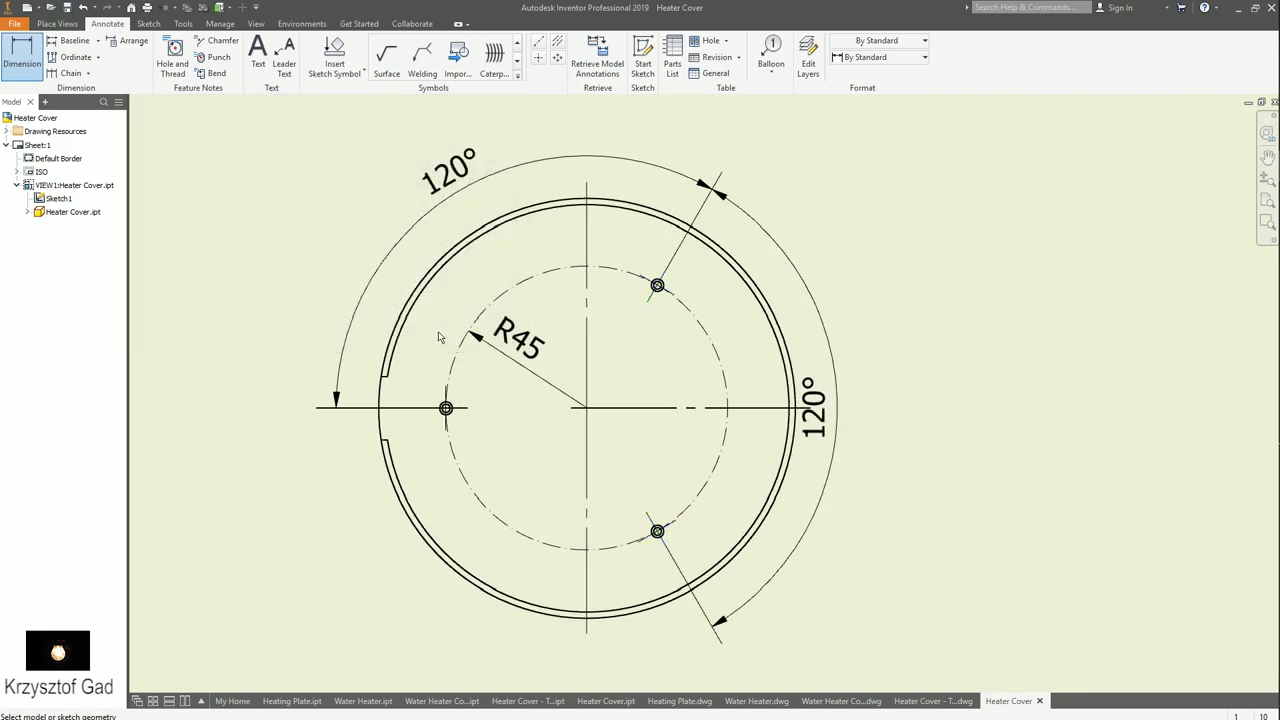
- Dimension the left notch with a 20 slot width
scroll(438, 337, up, 1)
scroll(445, 345, up, 1)
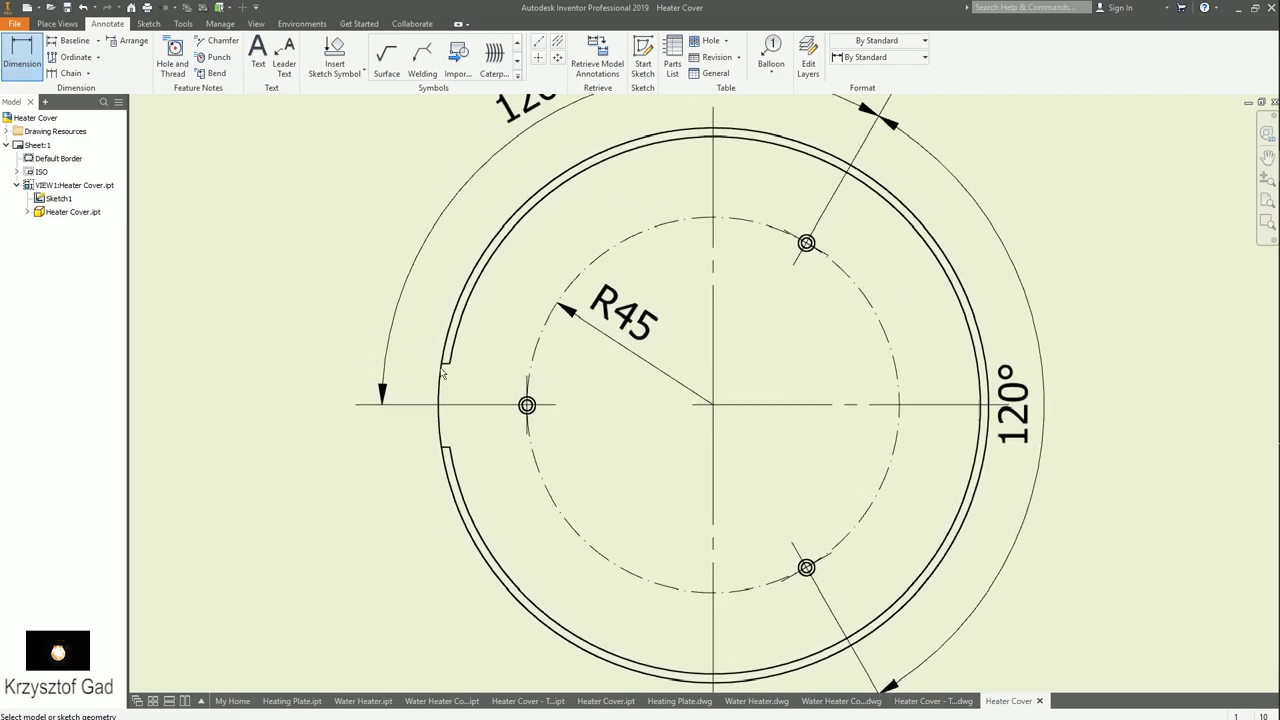
scroll(485, 365, up, 3)
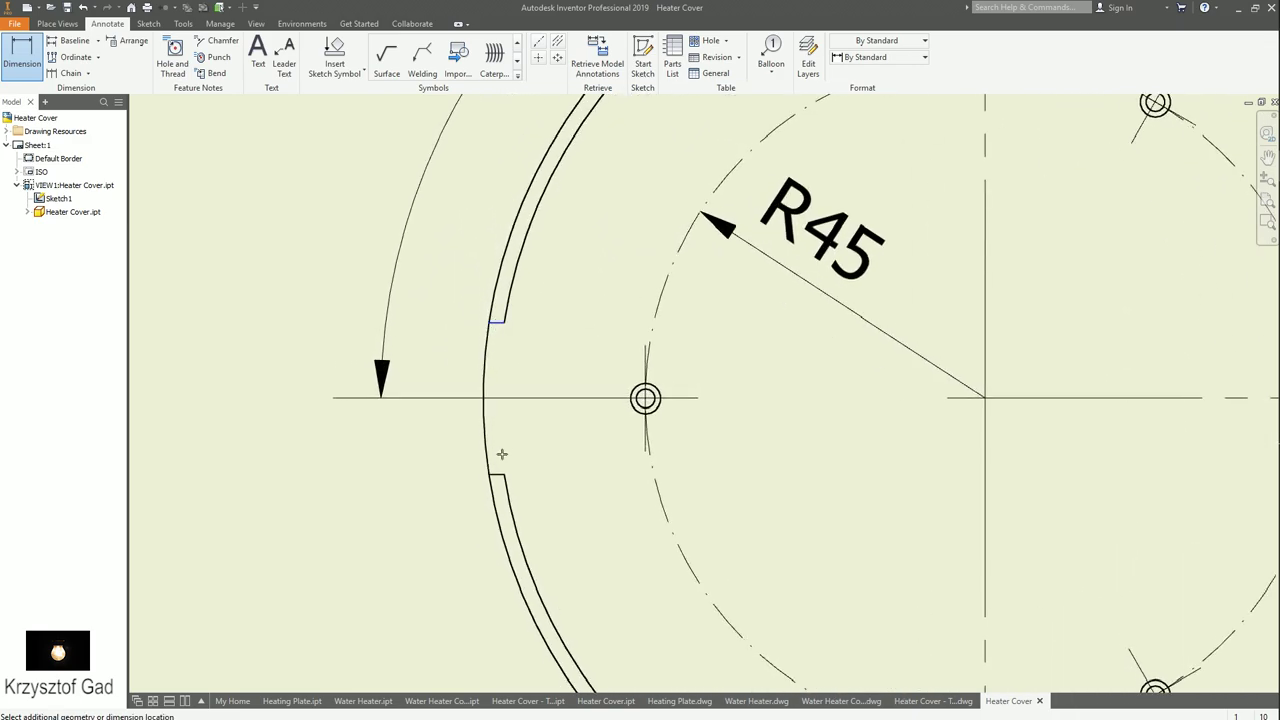
scroll(497, 476, down, 2)
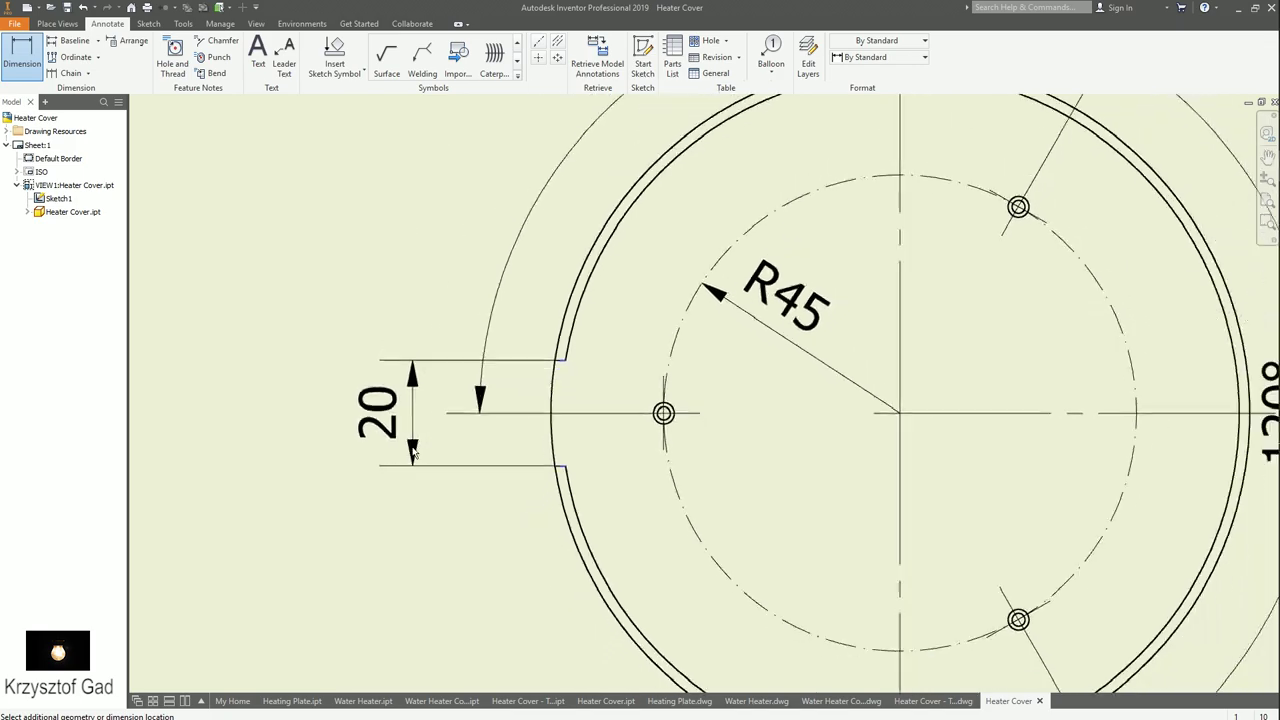
scroll(407, 459, down, 1)
click(413, 384)
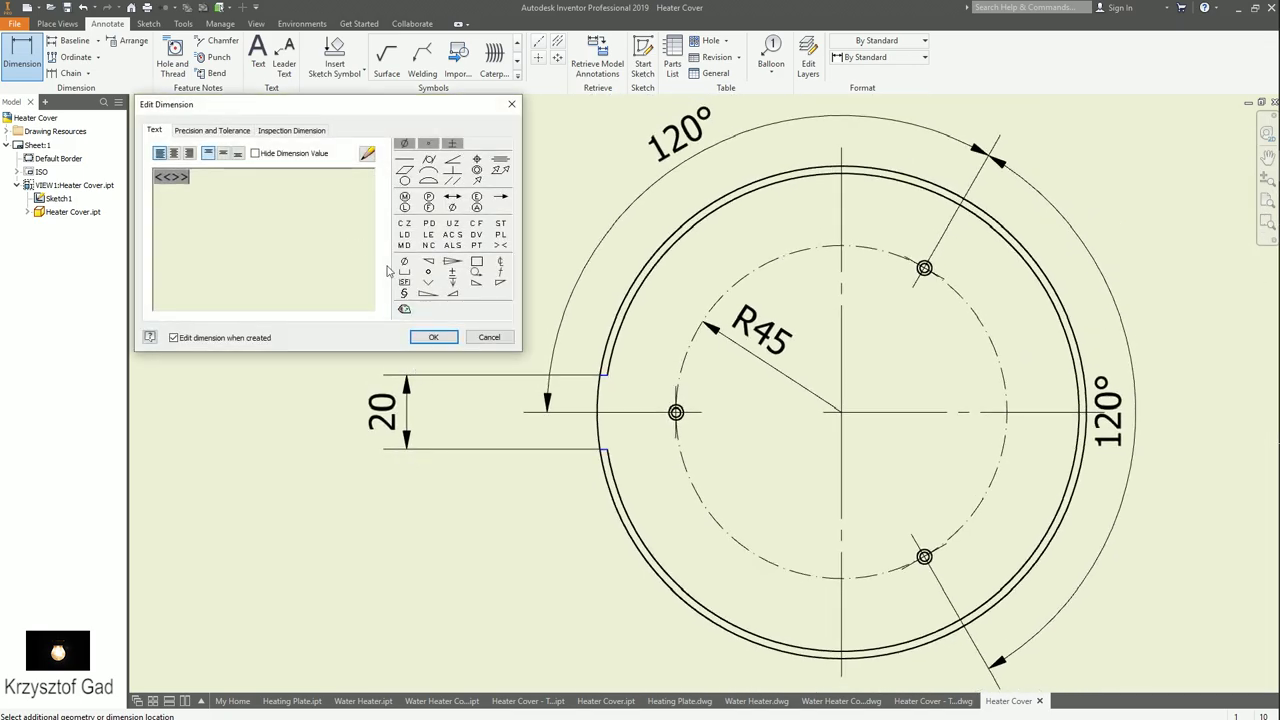
click(433, 339)
- Start a section view and draw a horizontal cut line through the top view's centre
click(57, 23)
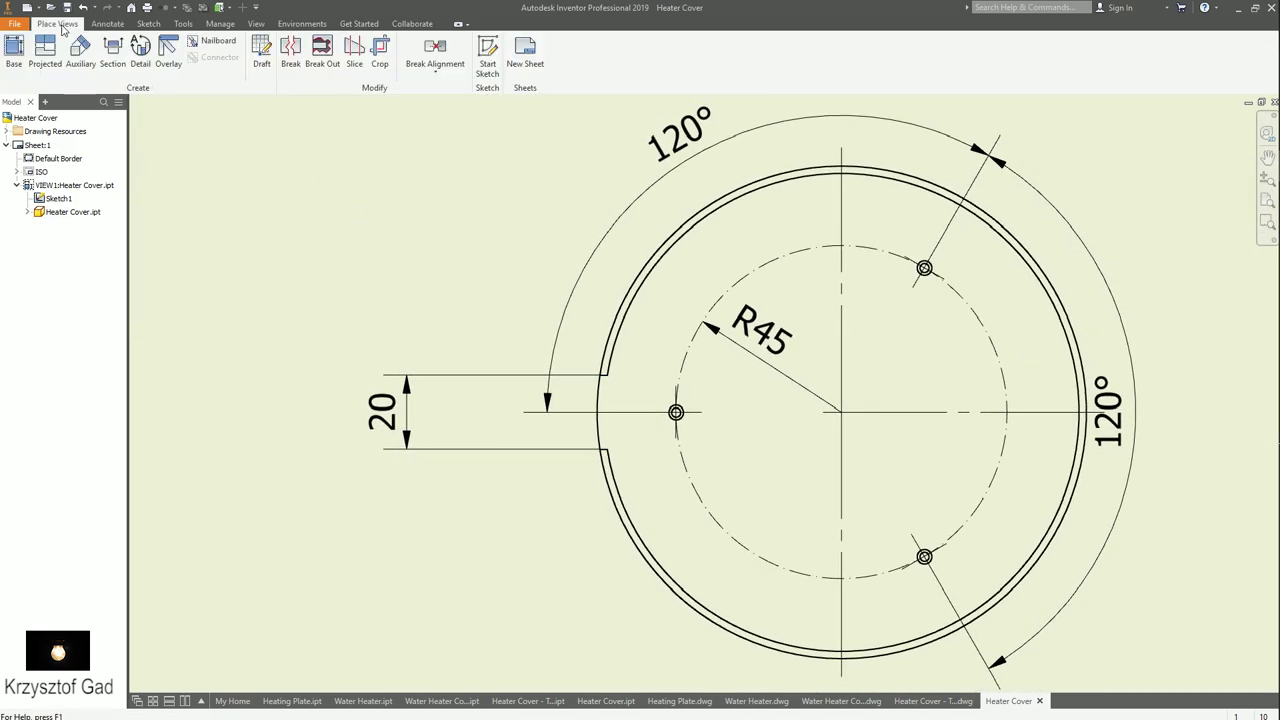
click(113, 55)
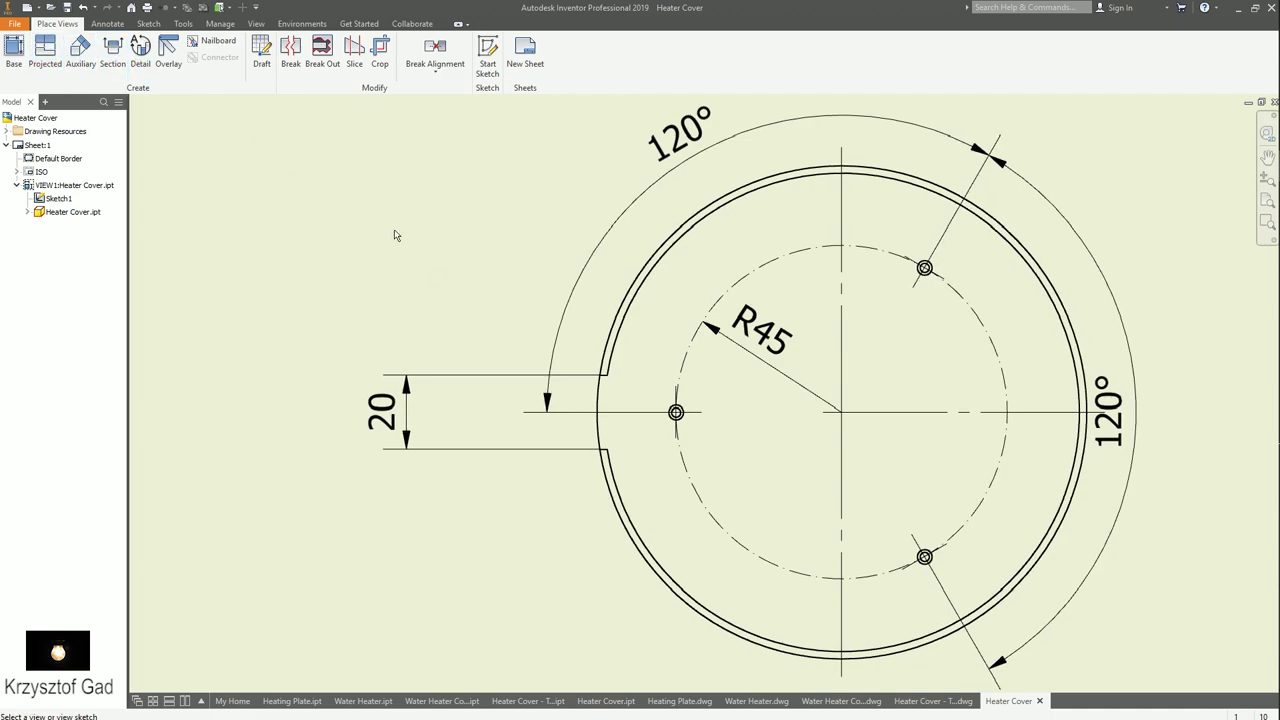
scroll(680, 399, up, 2)
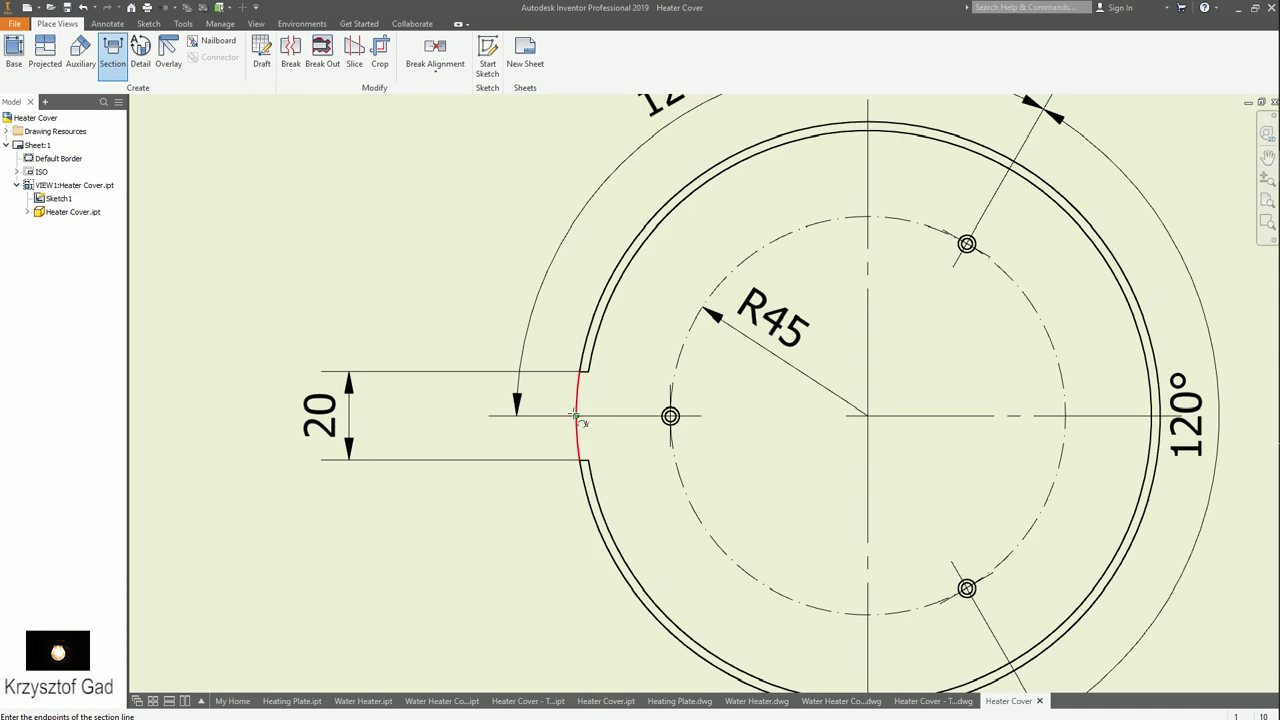
click(403, 415)
scroll(403, 415, down, 1)
middle_drag(700, 415, 528, 408)
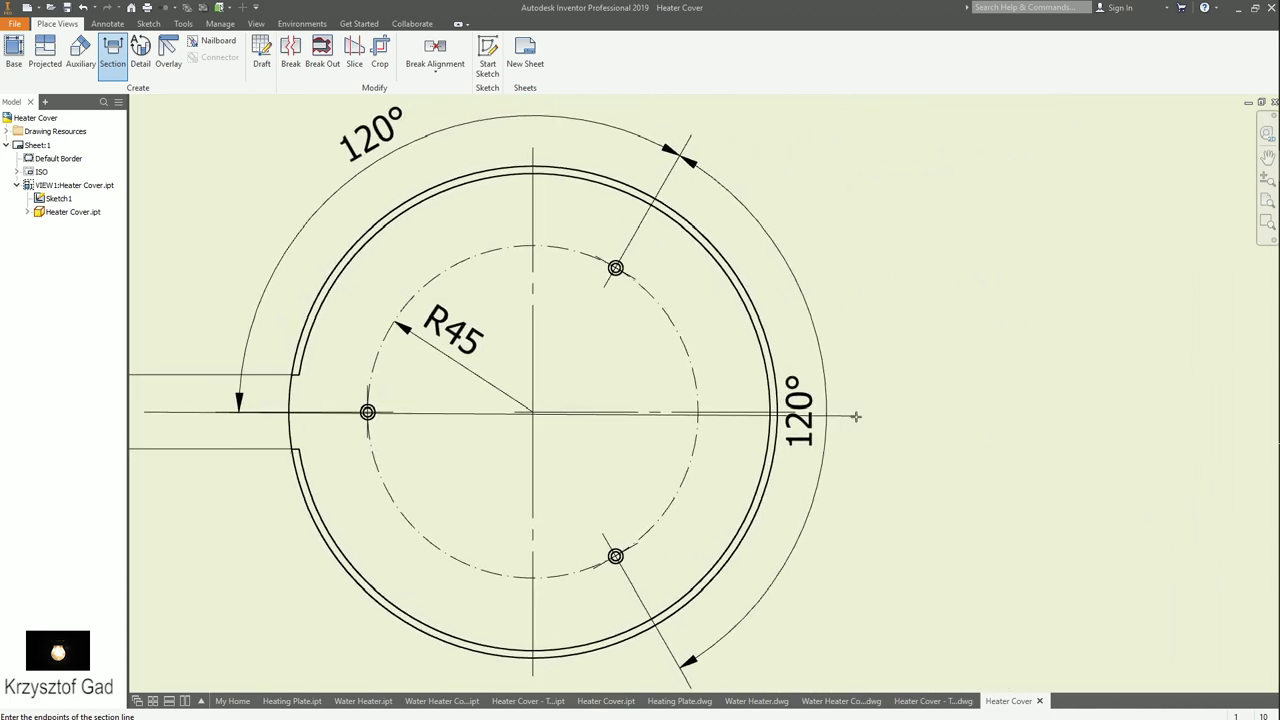
- Finish the cut line and place section view A-A at 1:2 below the top view
right_click(926, 412)
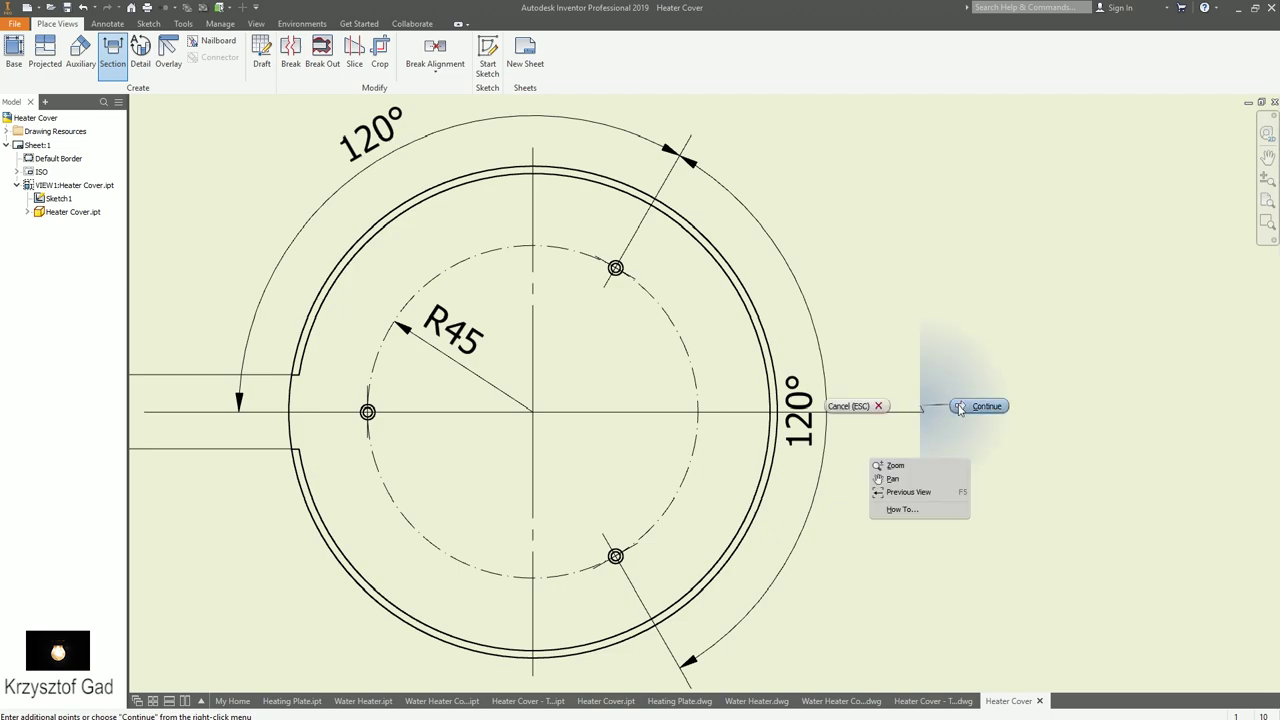
click(958, 411)
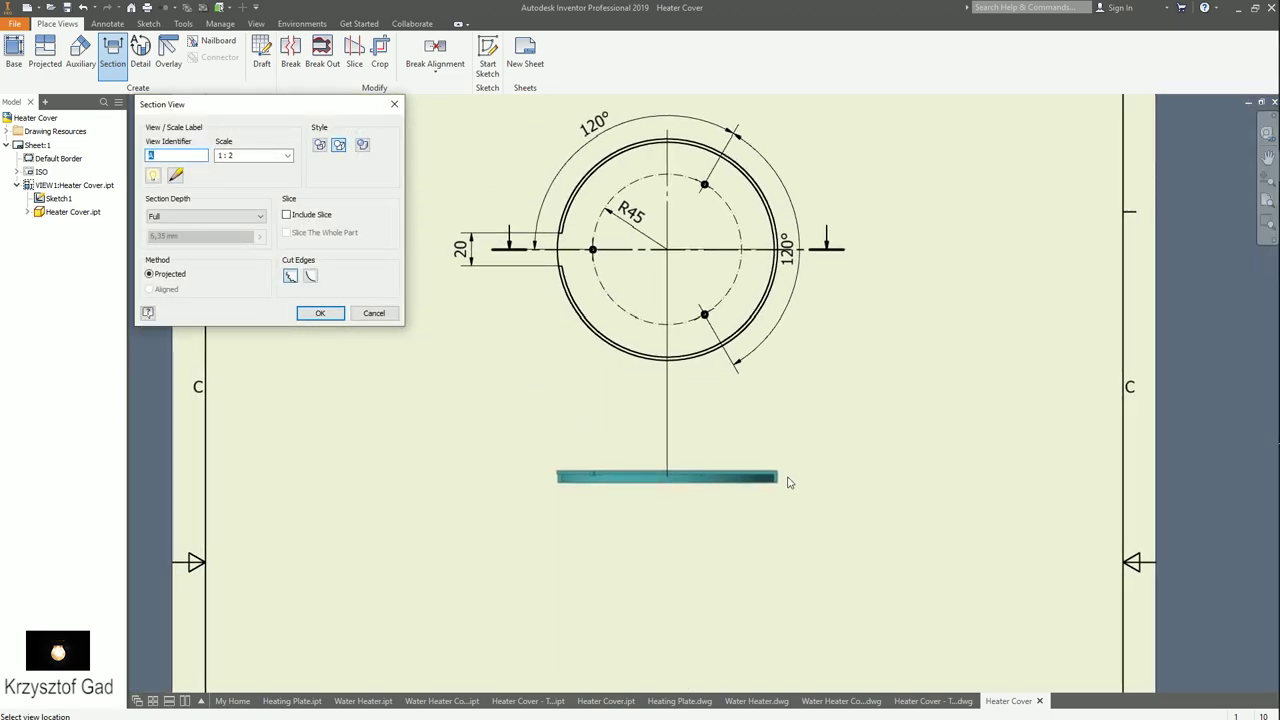
click(790, 482)
scroll(466, 434, up, 5)
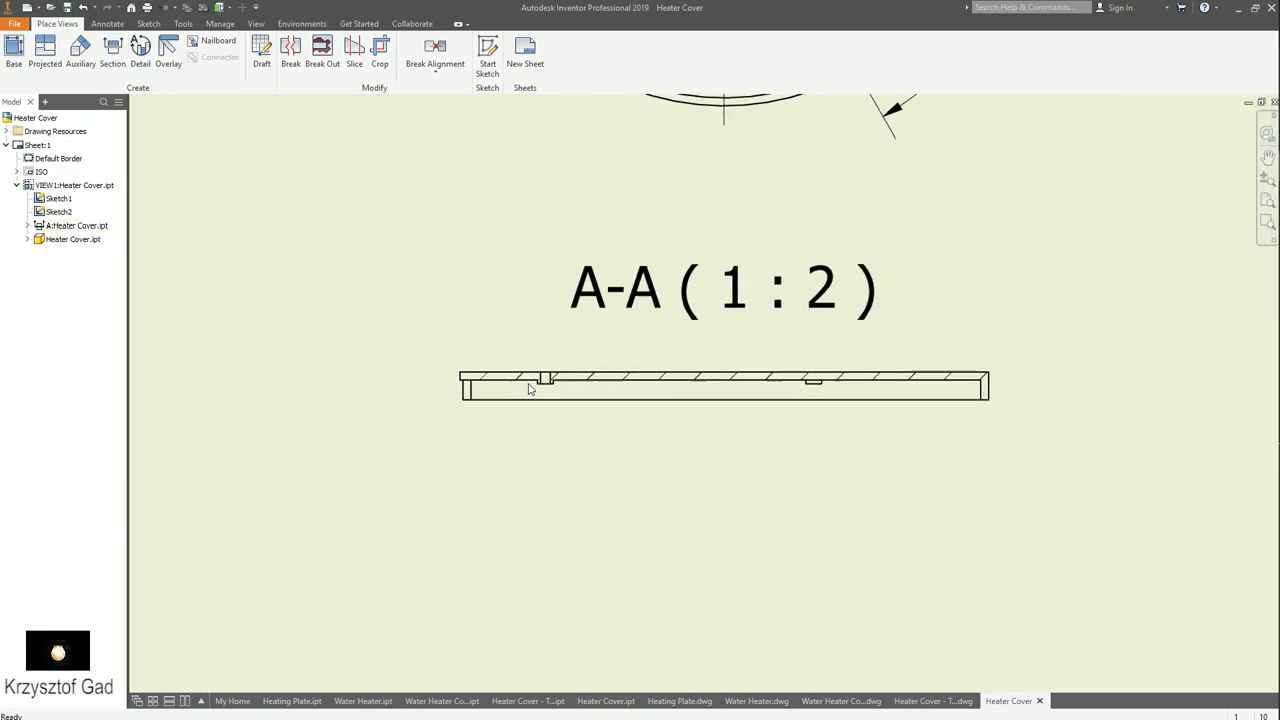
click(105, 24)
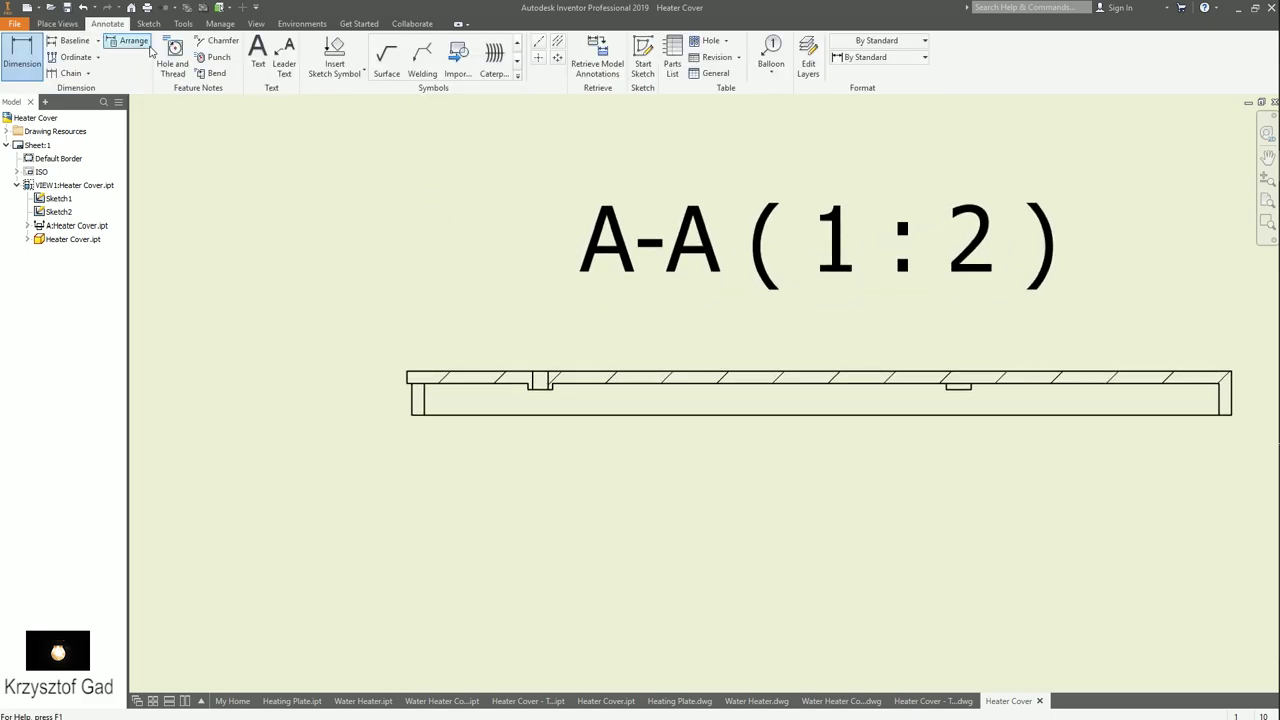
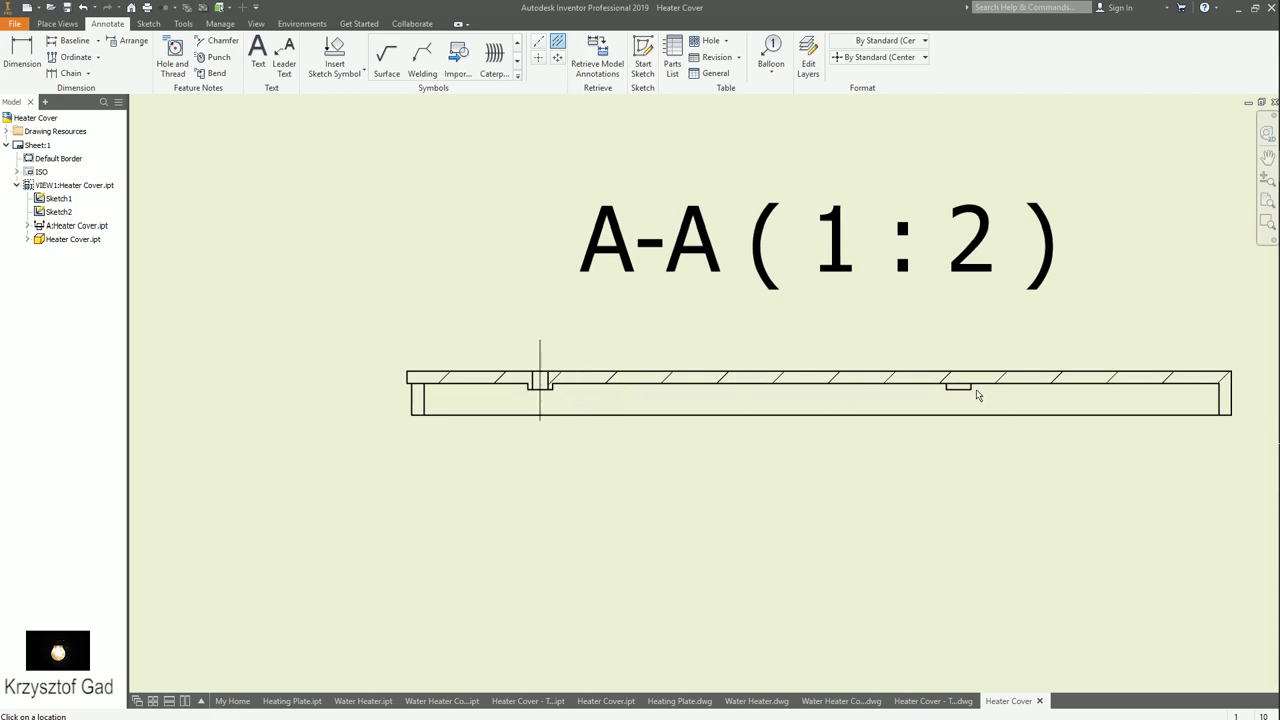
- Drag the A-A (1:2) view label from above section A-A to just below it
scroll(974, 387, up, 5)
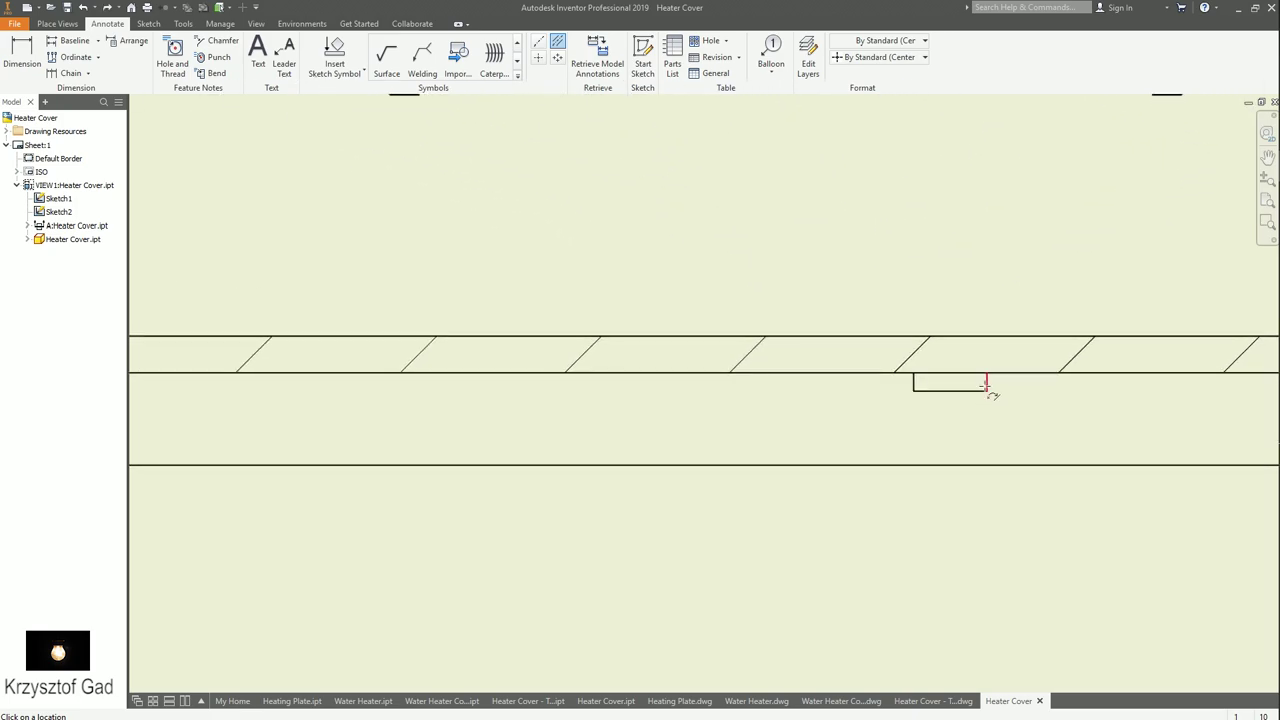
scroll(900, 395, down, 5)
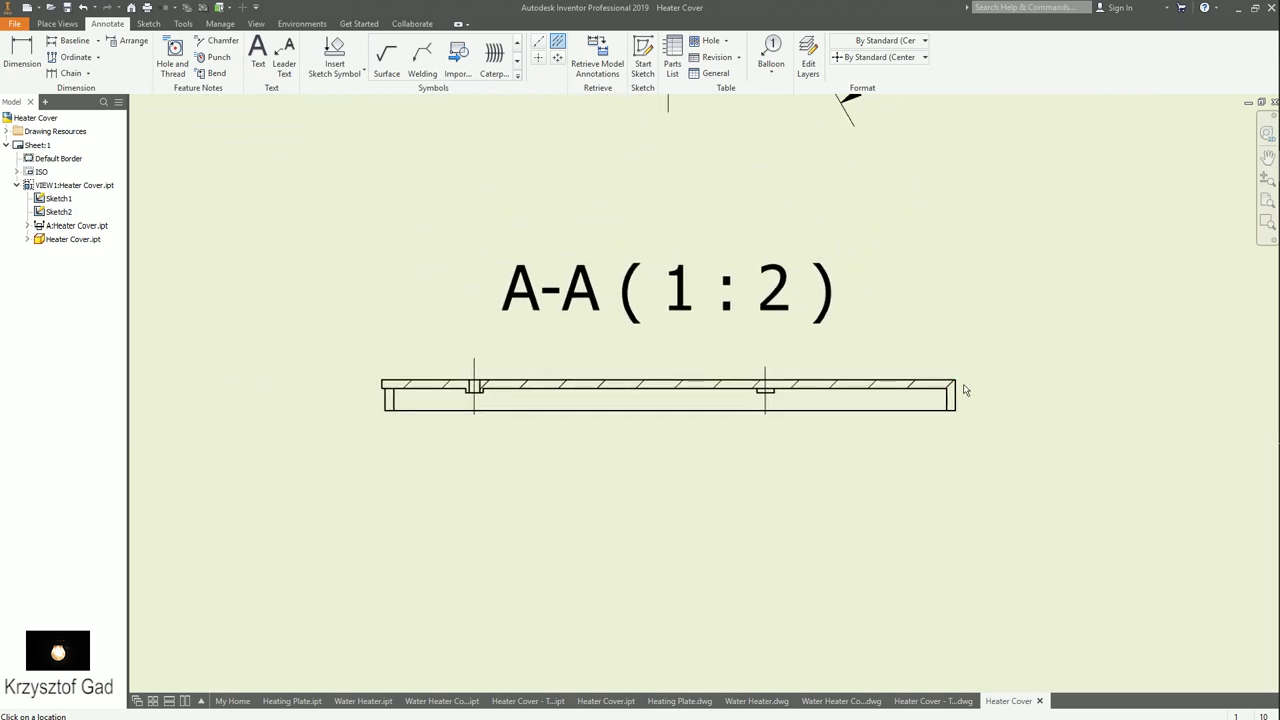
scroll(478, 386, up, 2)
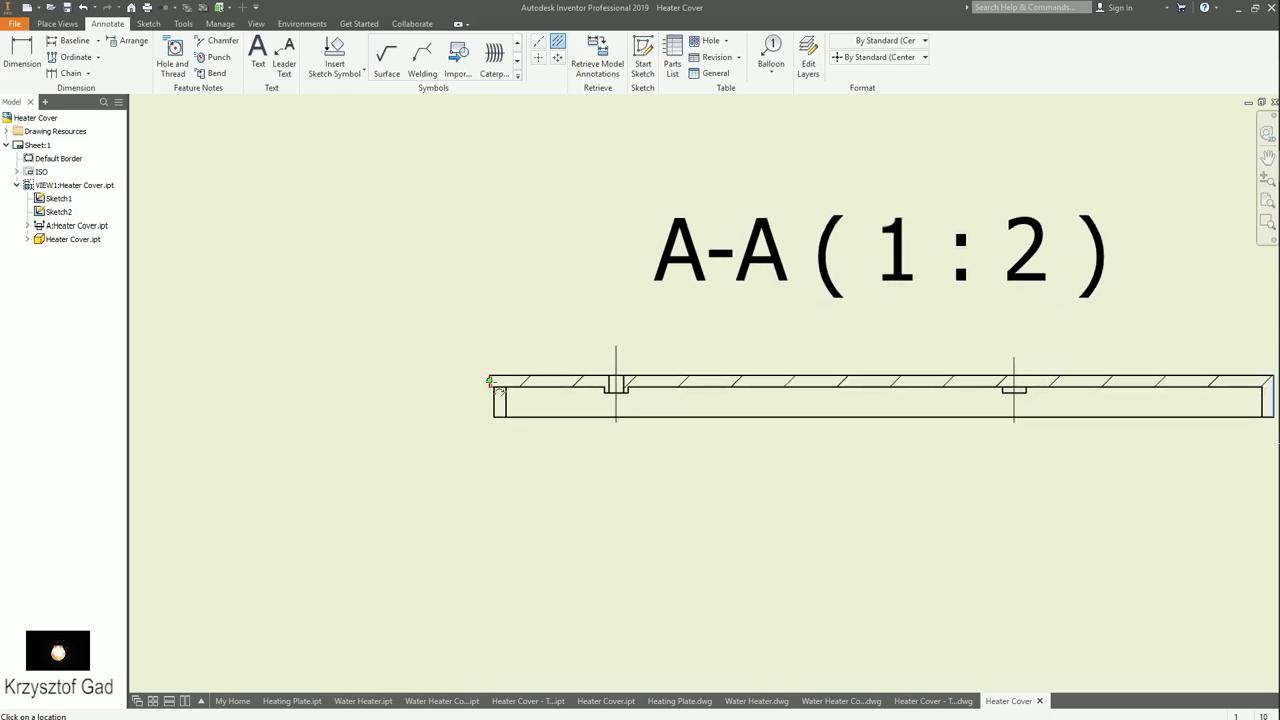
scroll(490, 381, down, 1)
scroll(488, 375, down, 1)
scroll(486, 366, down, 2)
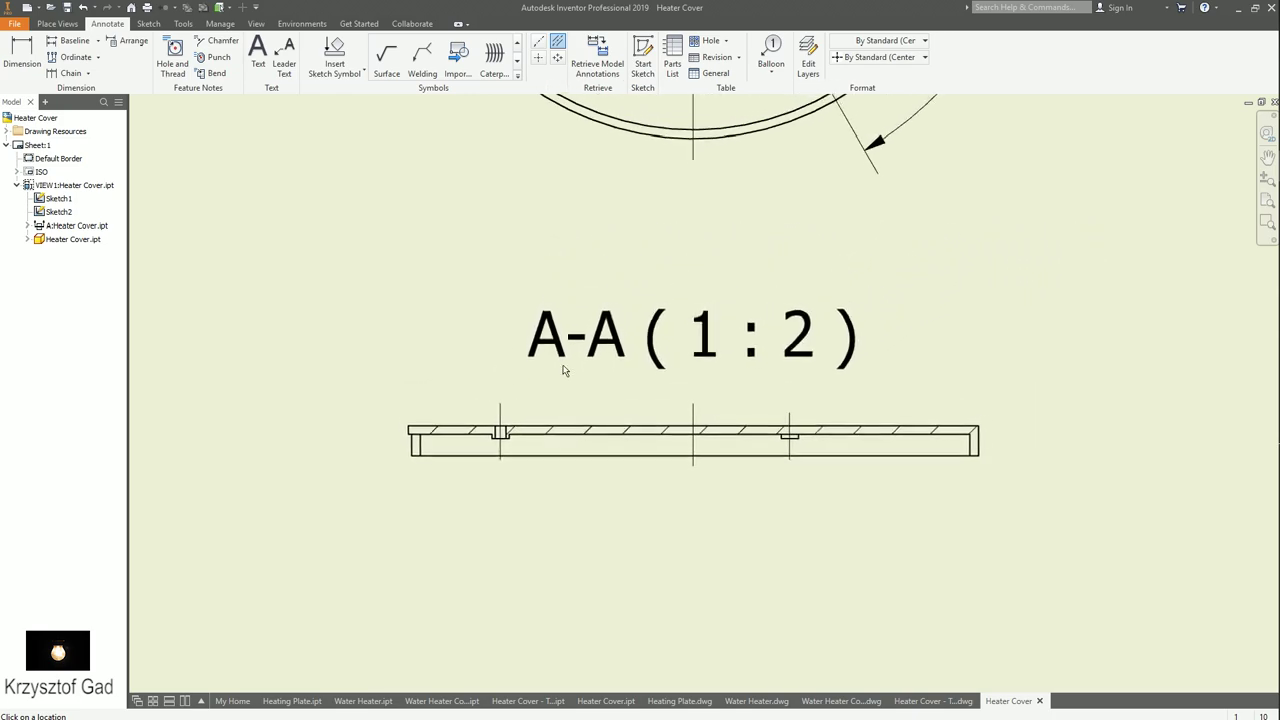
scroll(600, 360, down, 2)
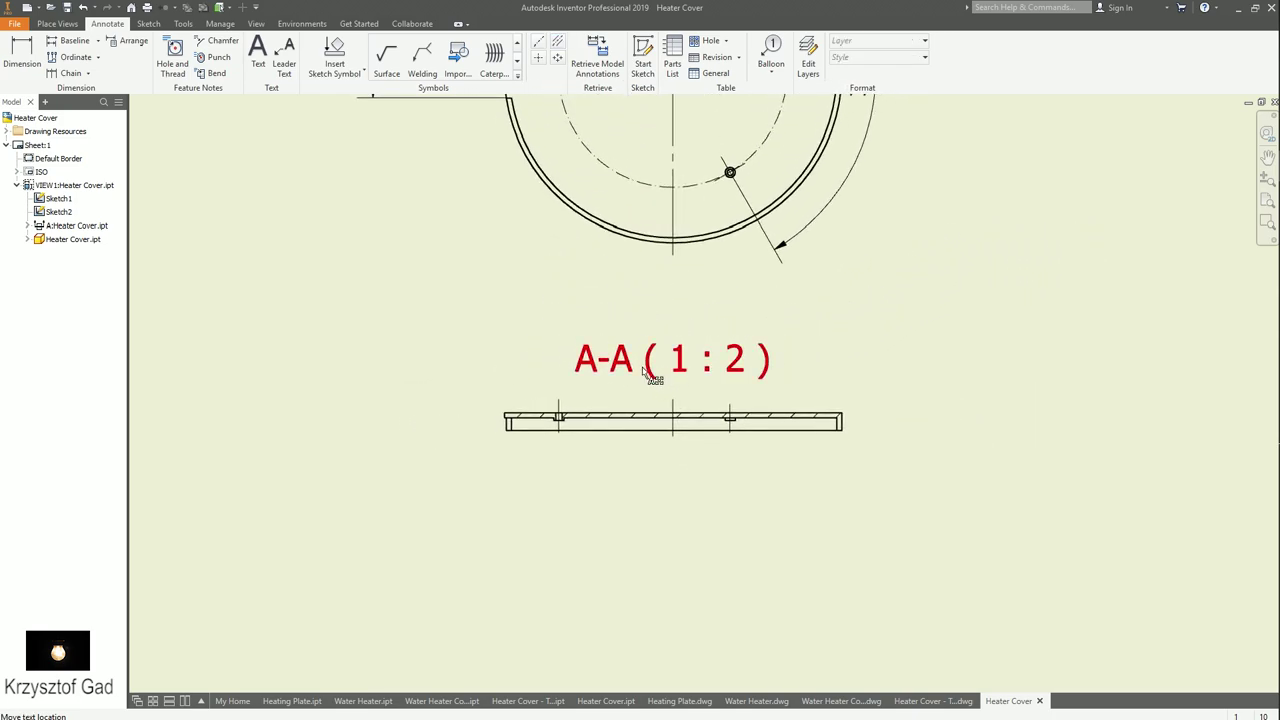
drag(645, 372, 632, 637)
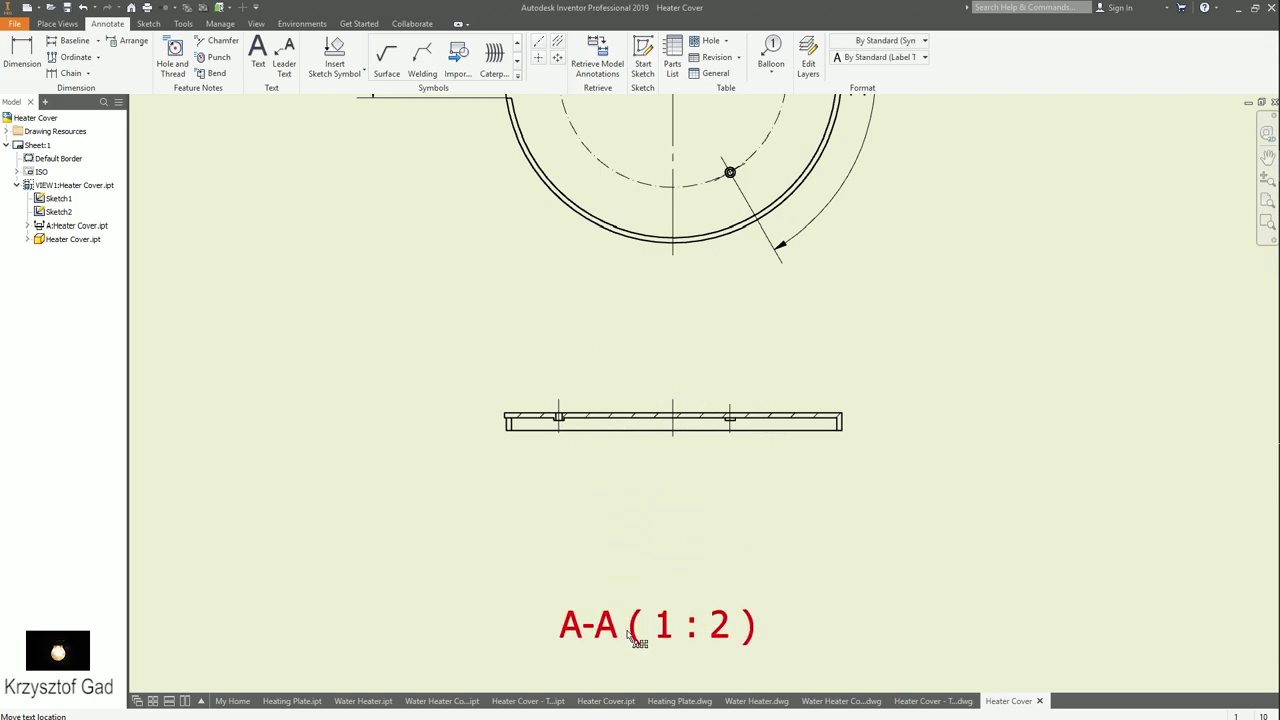
scroll(632, 637, up, 1)
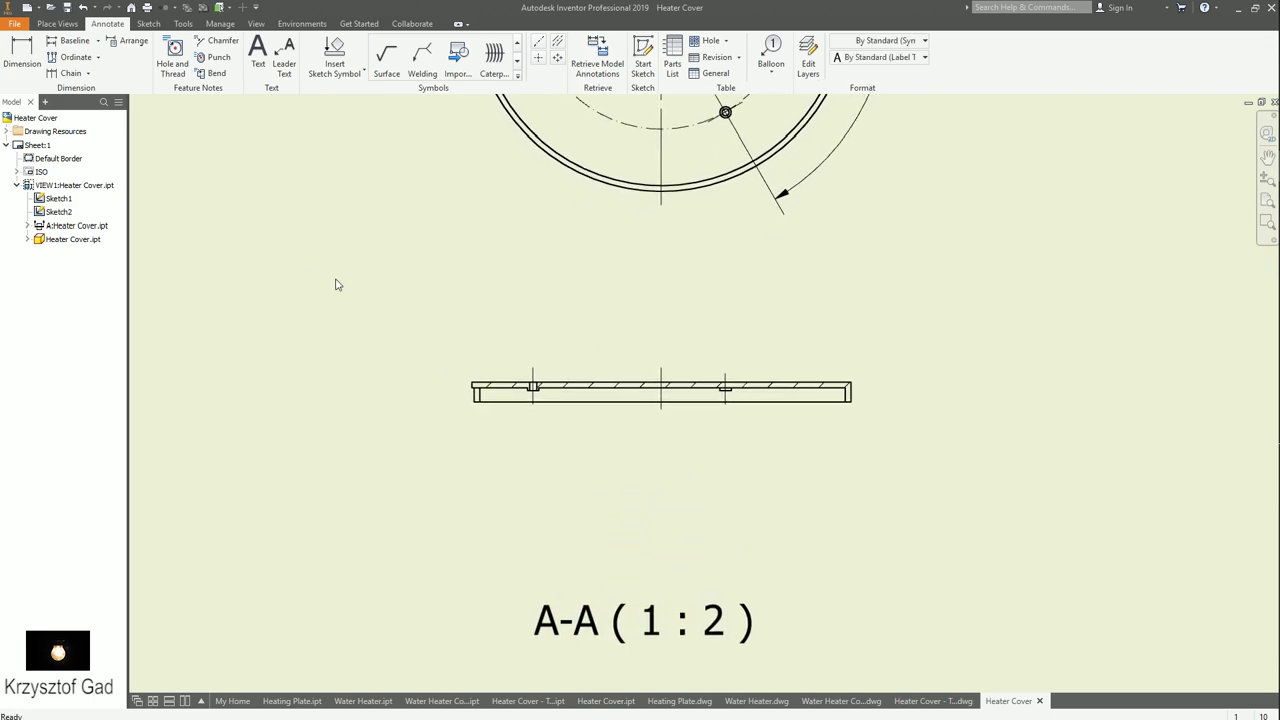
- Dimension the 7 thickness at the right end edge of section A-A
click(22, 55)
scroll(620, 323, up, 2)
scroll(705, 360, up, 1)
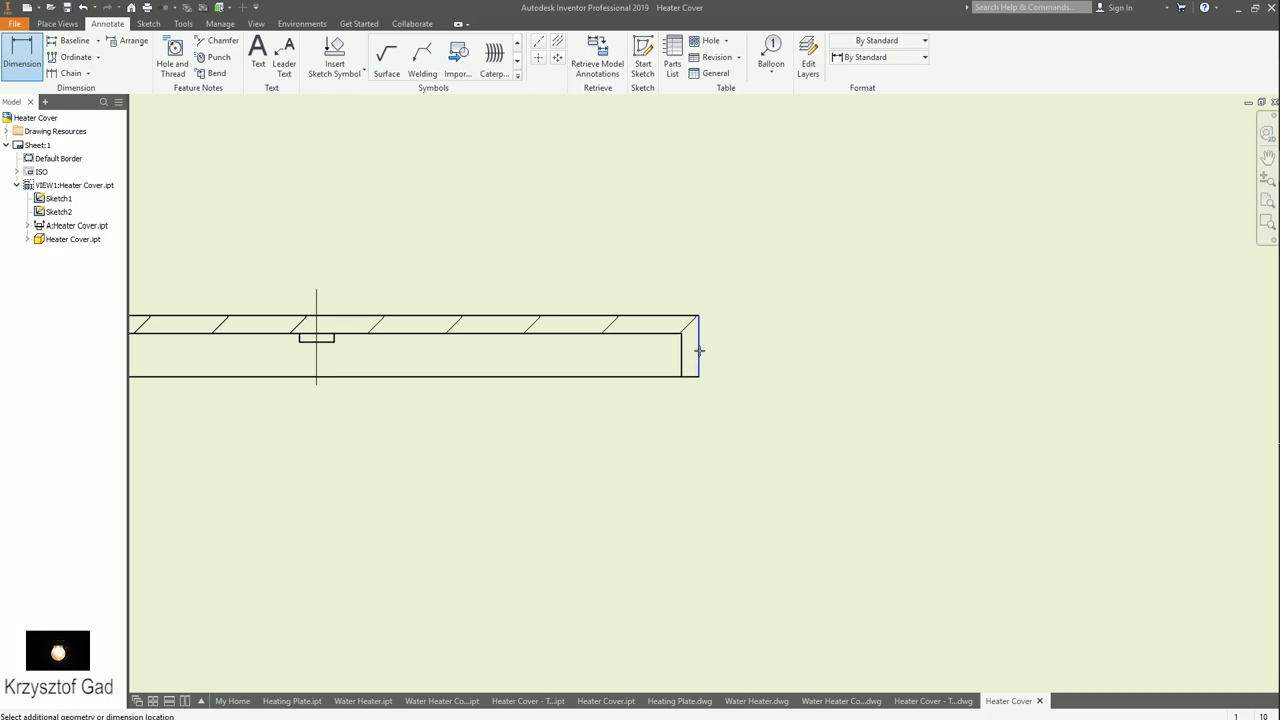
click(699, 350)
click(837, 371)
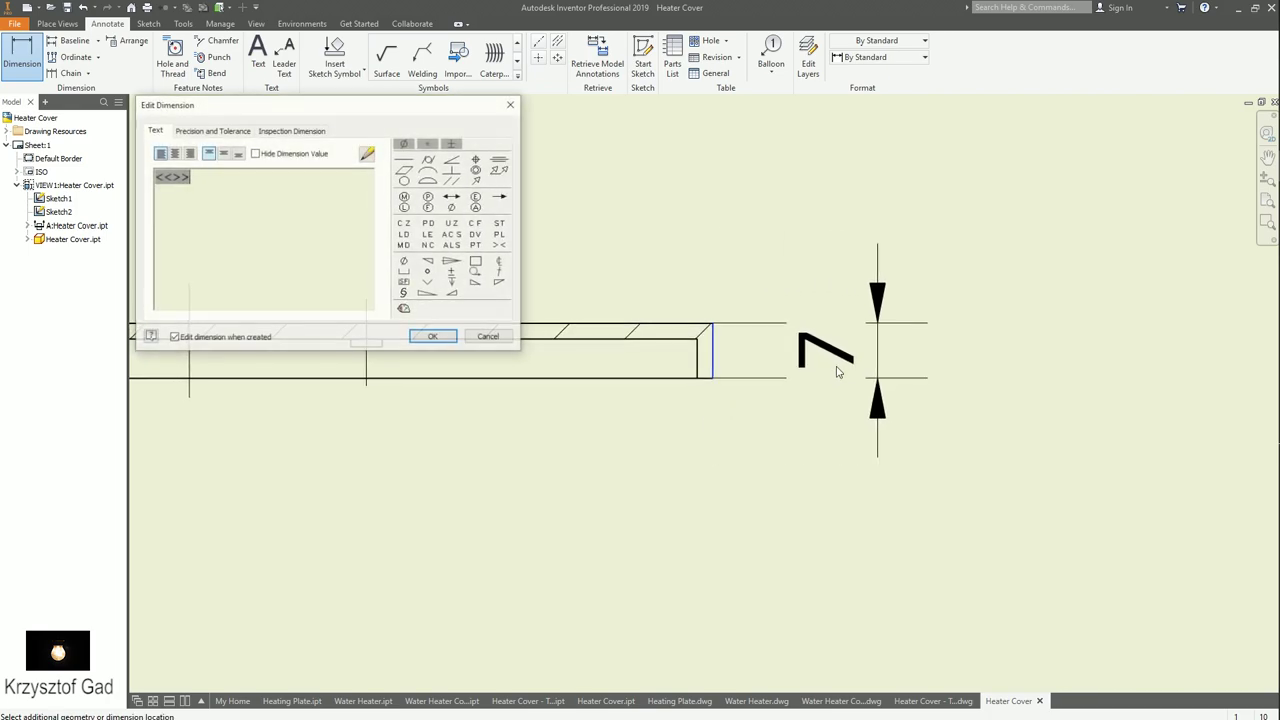
scroll(837, 371, down, 2)
click(433, 336)
scroll(445, 345, down, 1)
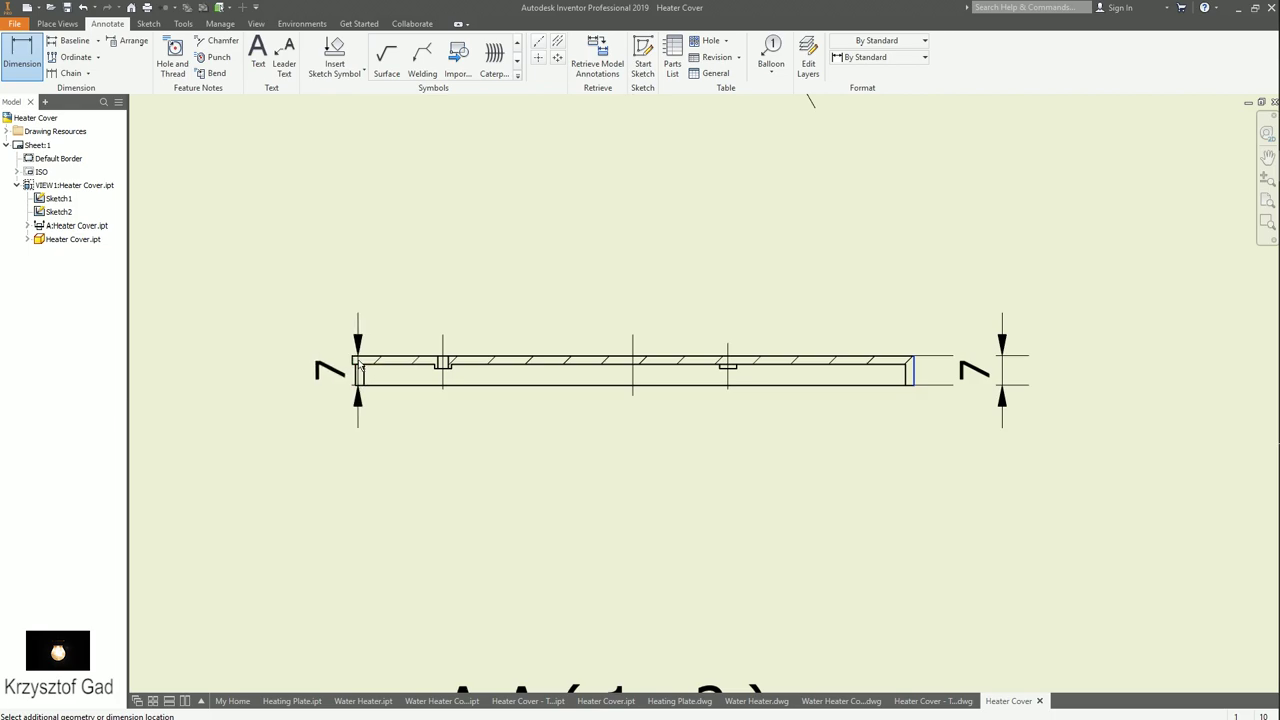
- Add the overall 133 dimension below the section with a Ø symbol, making it Ø133
click(353, 359)
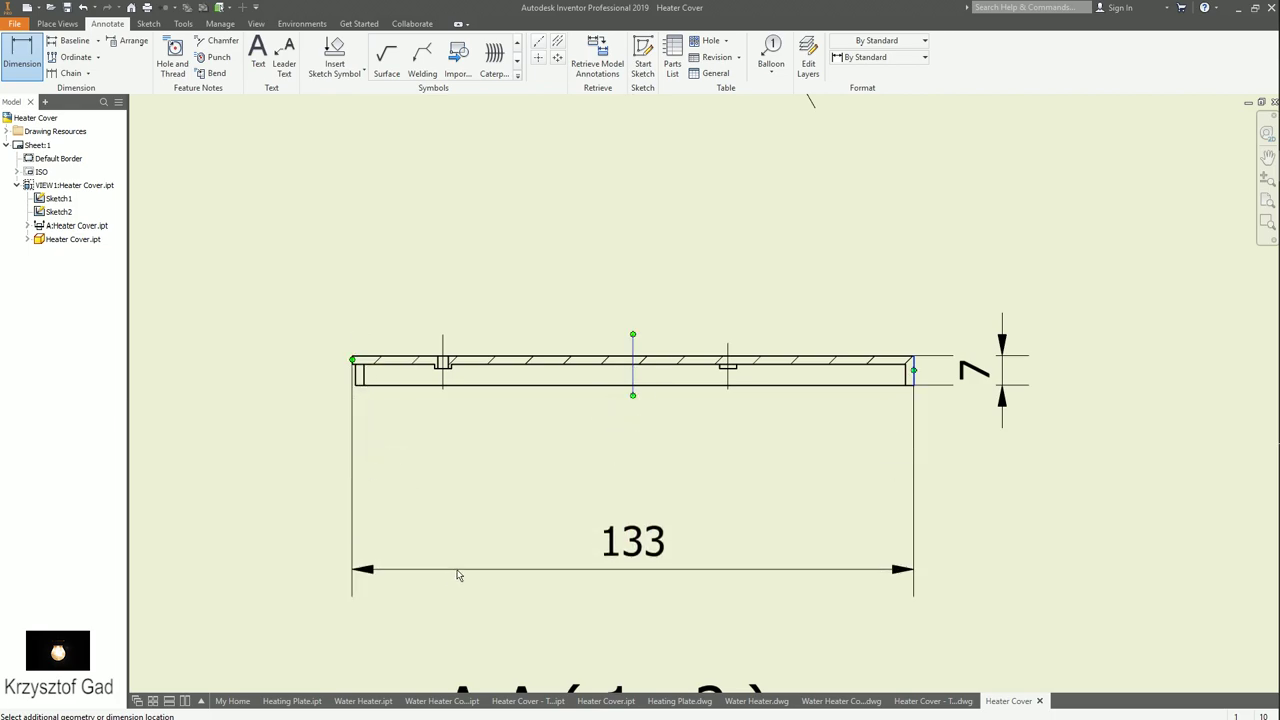
click(458, 575)
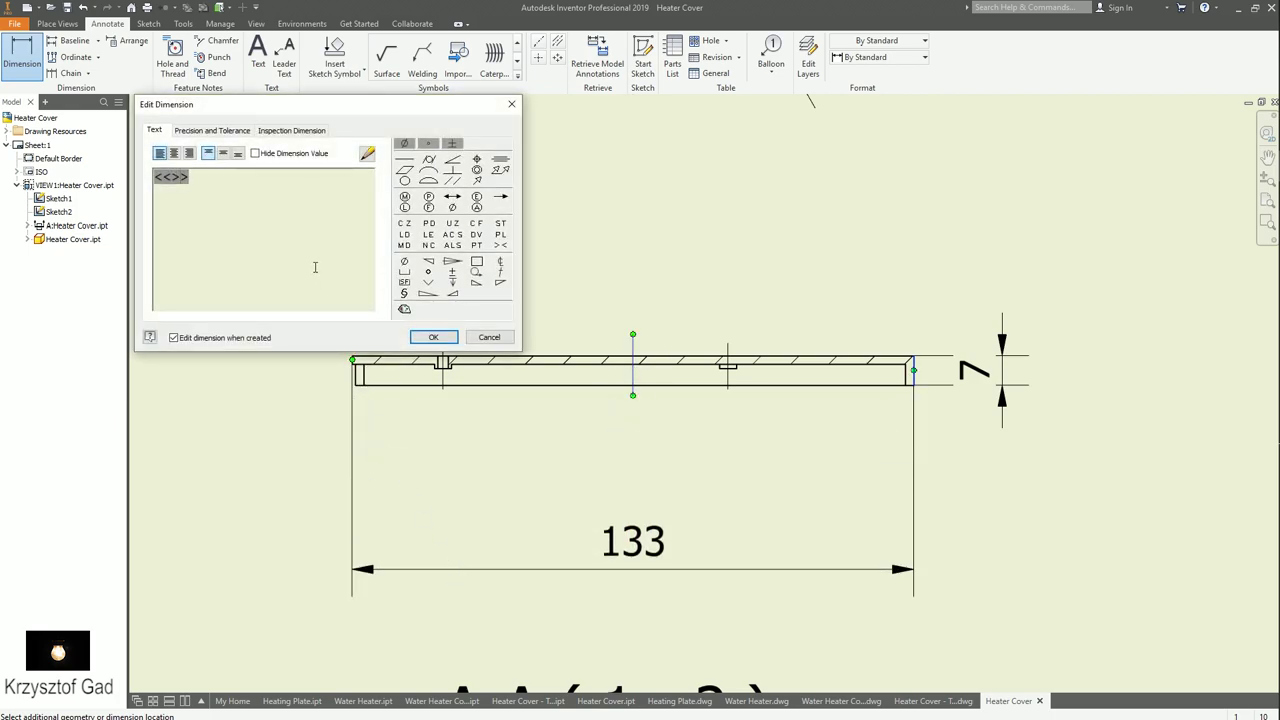
click(403, 144)
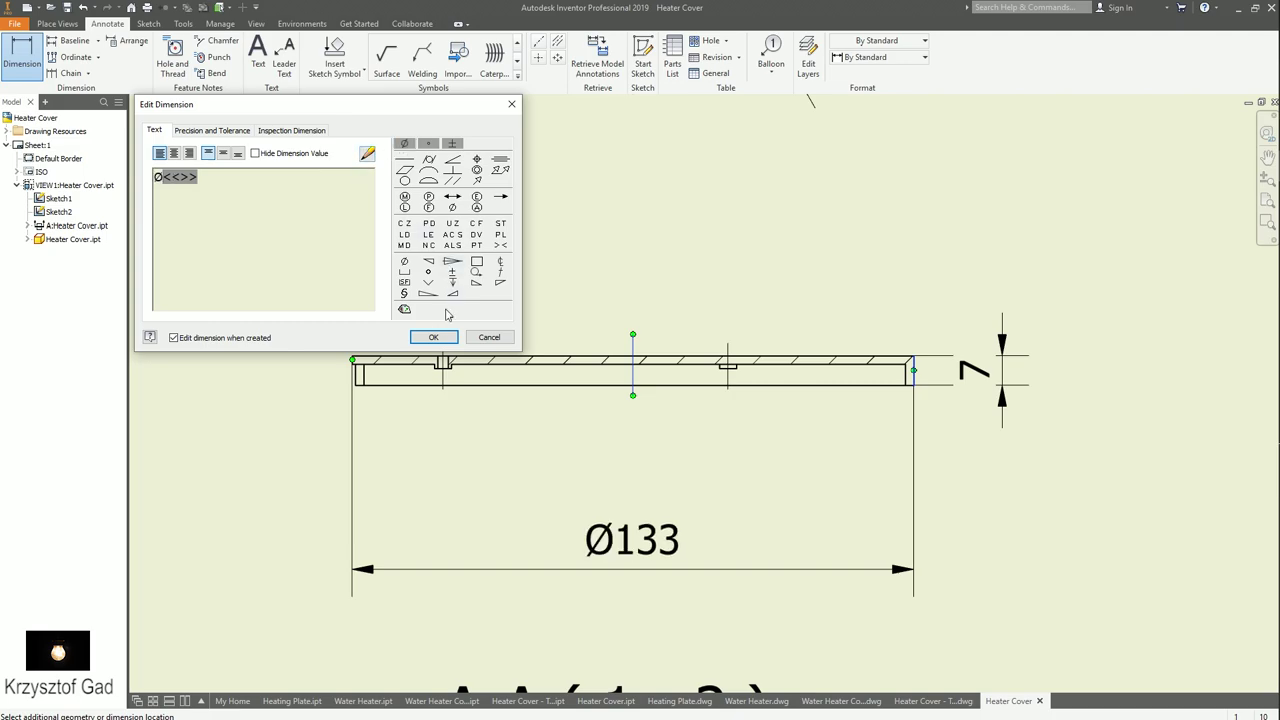
click(434, 337)
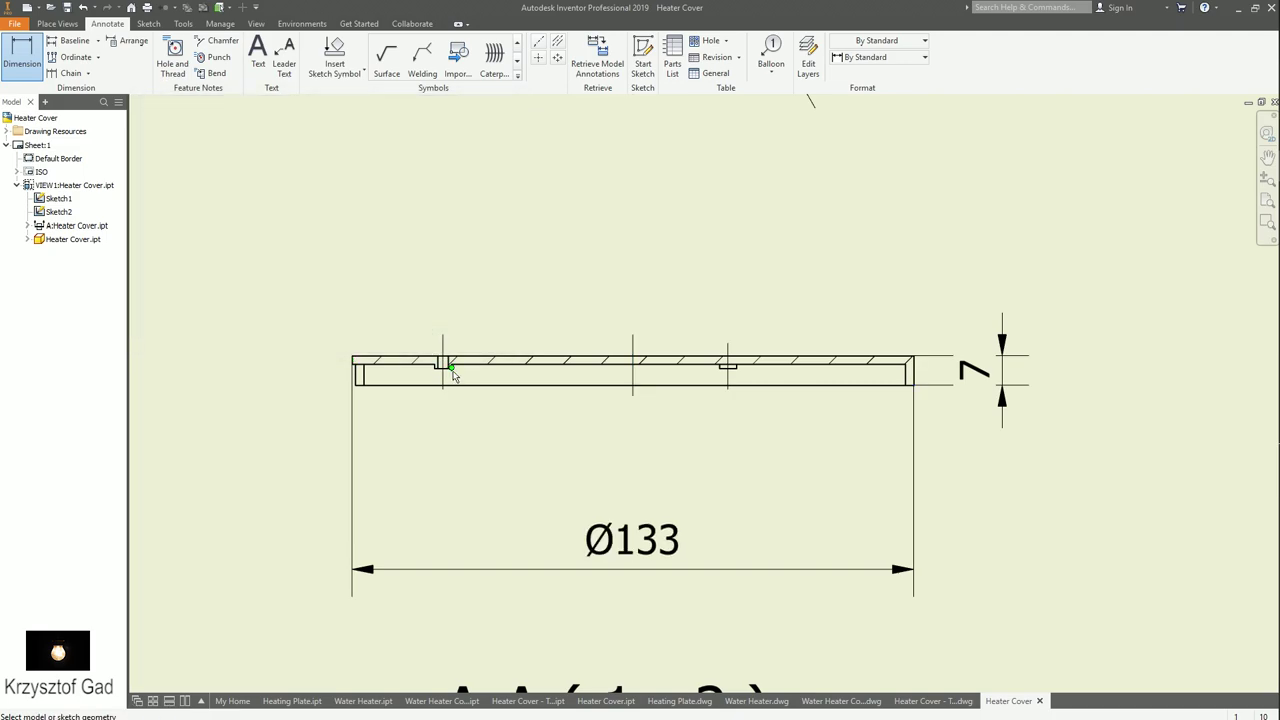
scroll(452, 373, up, 1)
- Dimension the slot width as Ø4 below the slot in section A-A
scroll(371, 366, up, 3)
scroll(374, 313, up, 1)
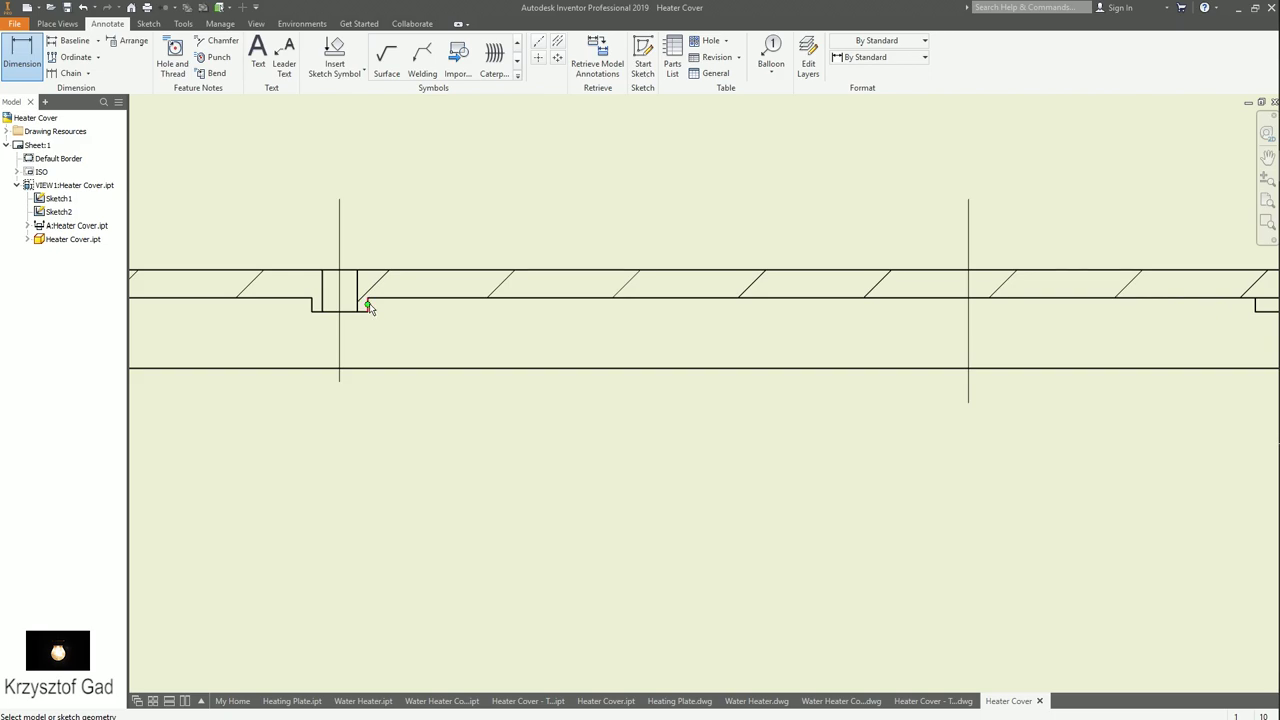
click(312, 306)
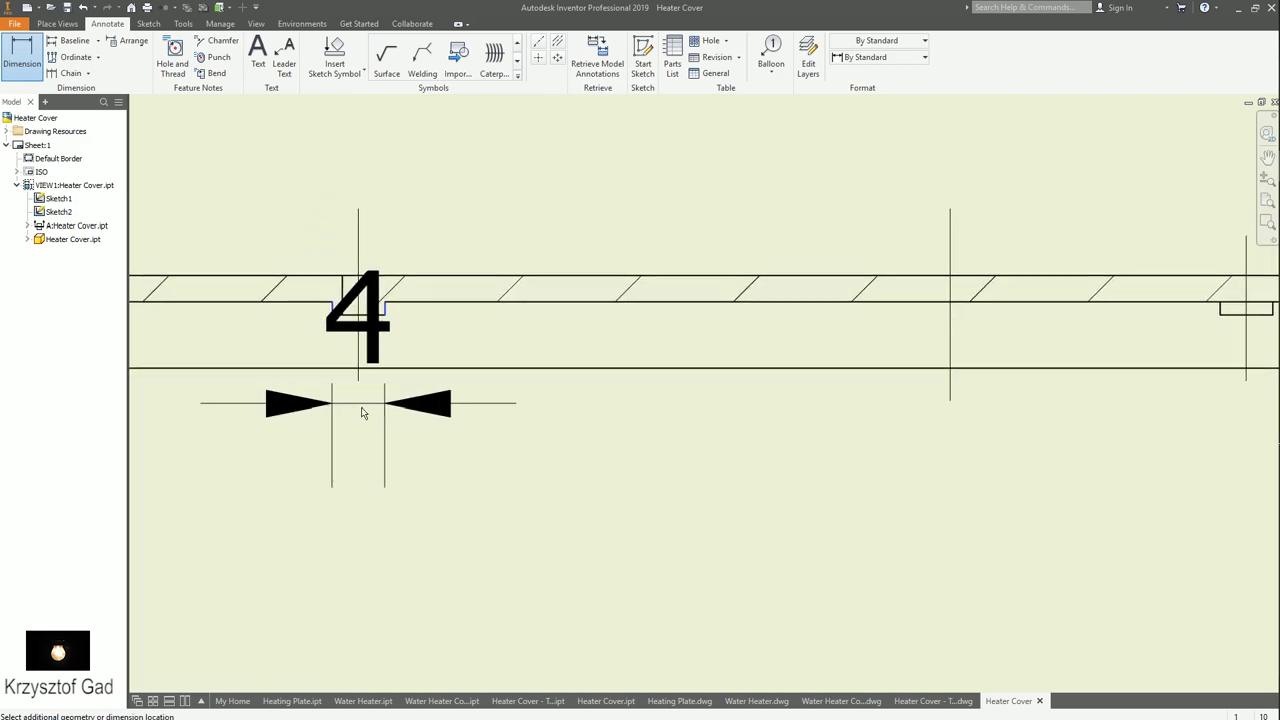
scroll(420, 440, down, 2)
click(465, 481)
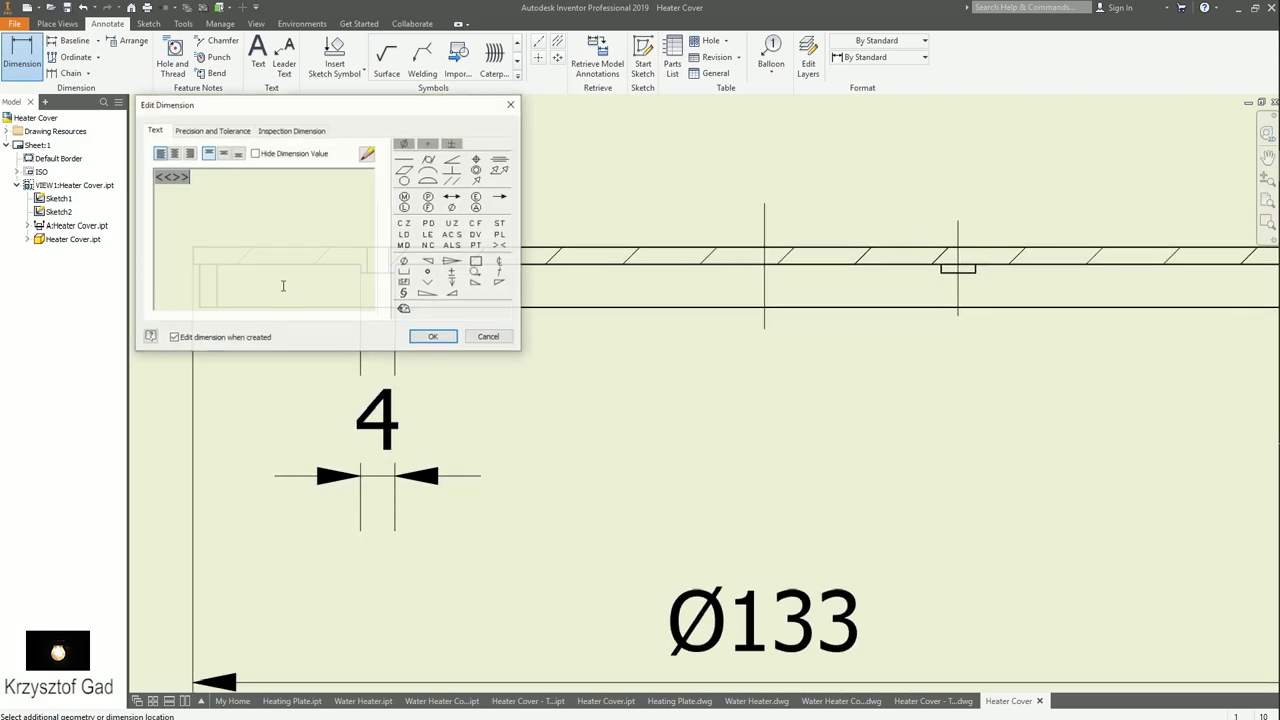
click(402, 145)
click(434, 337)
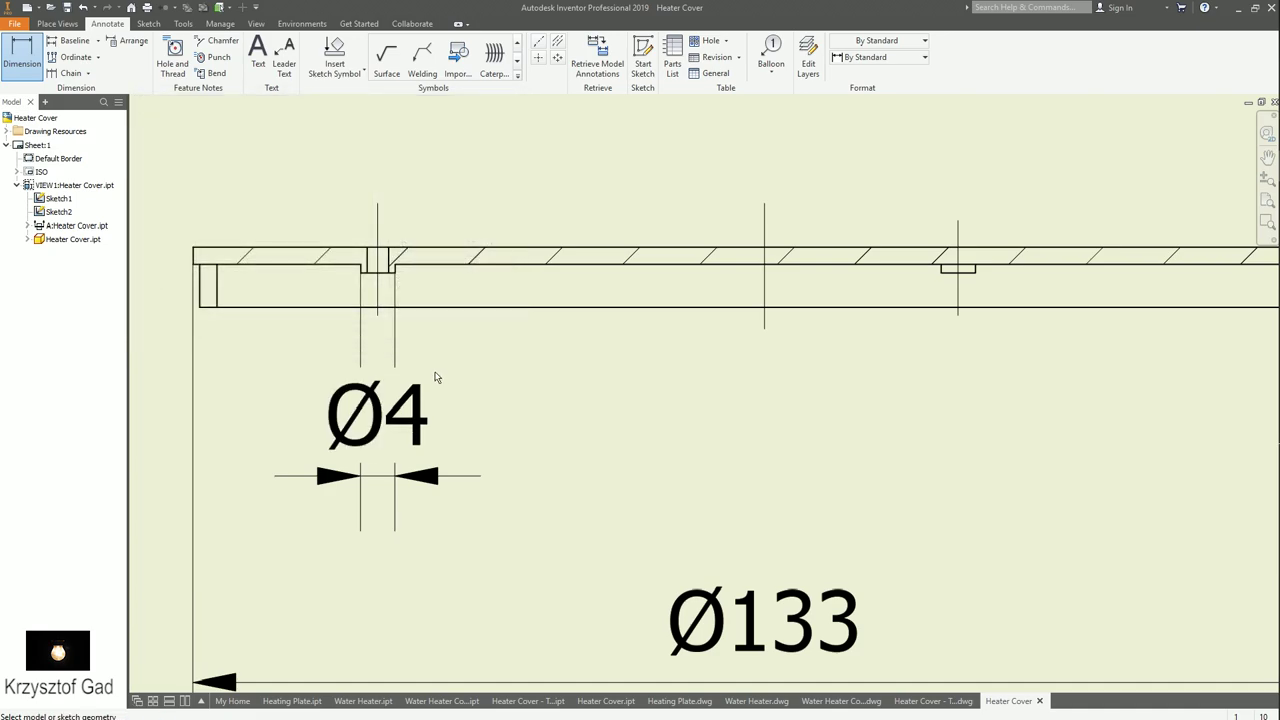
- Add the Ø2,5 dimension for the small hole, placed above the part
click(388, 256)
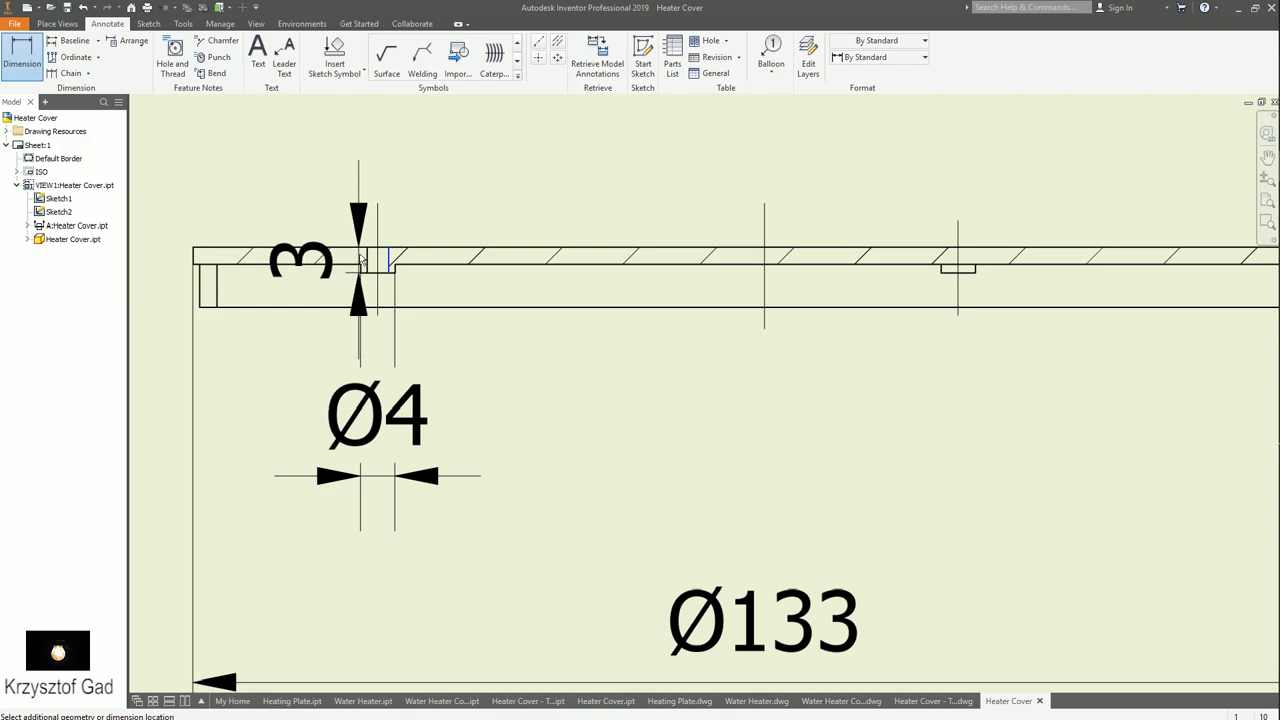
click(381, 244)
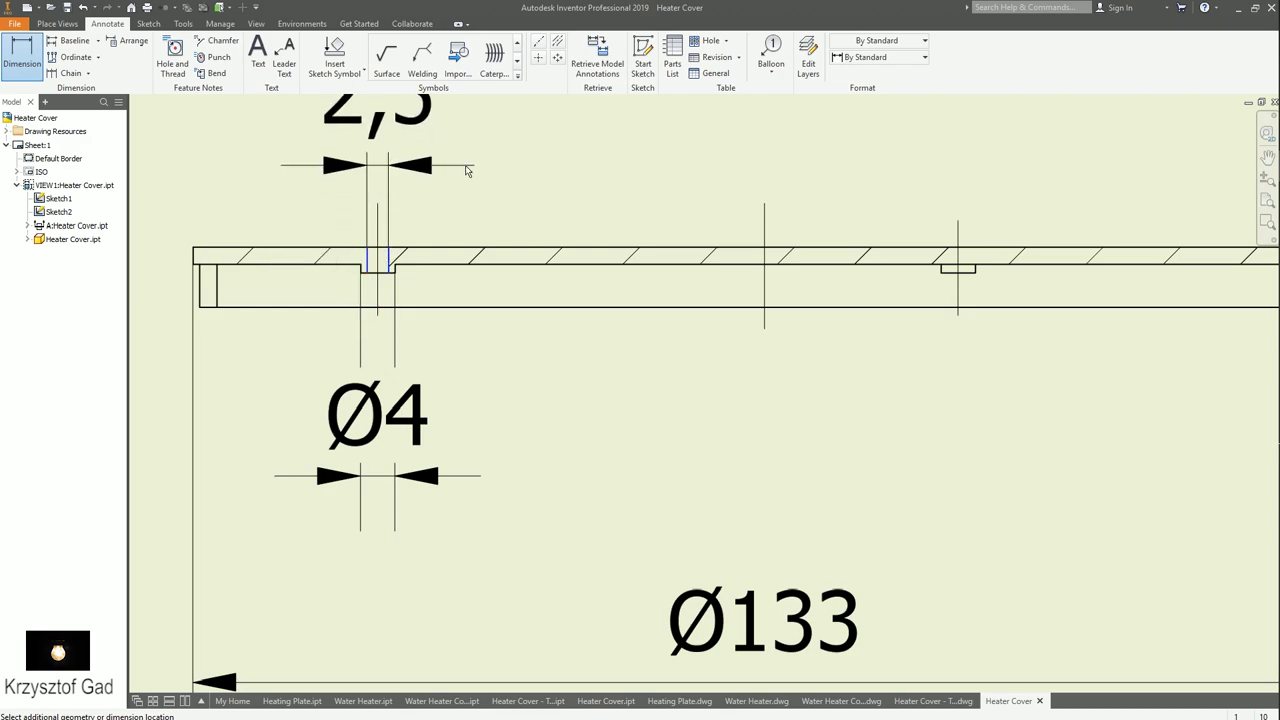
click(466, 166)
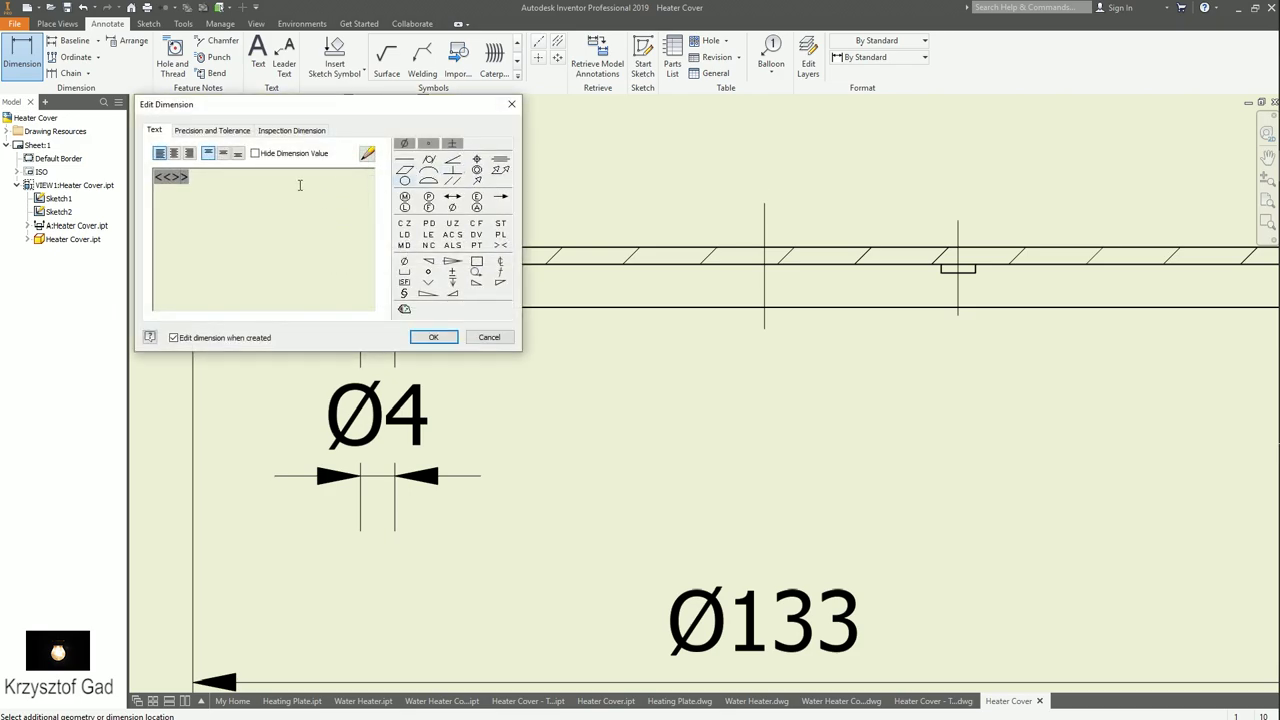
click(433, 337)
key(F5)
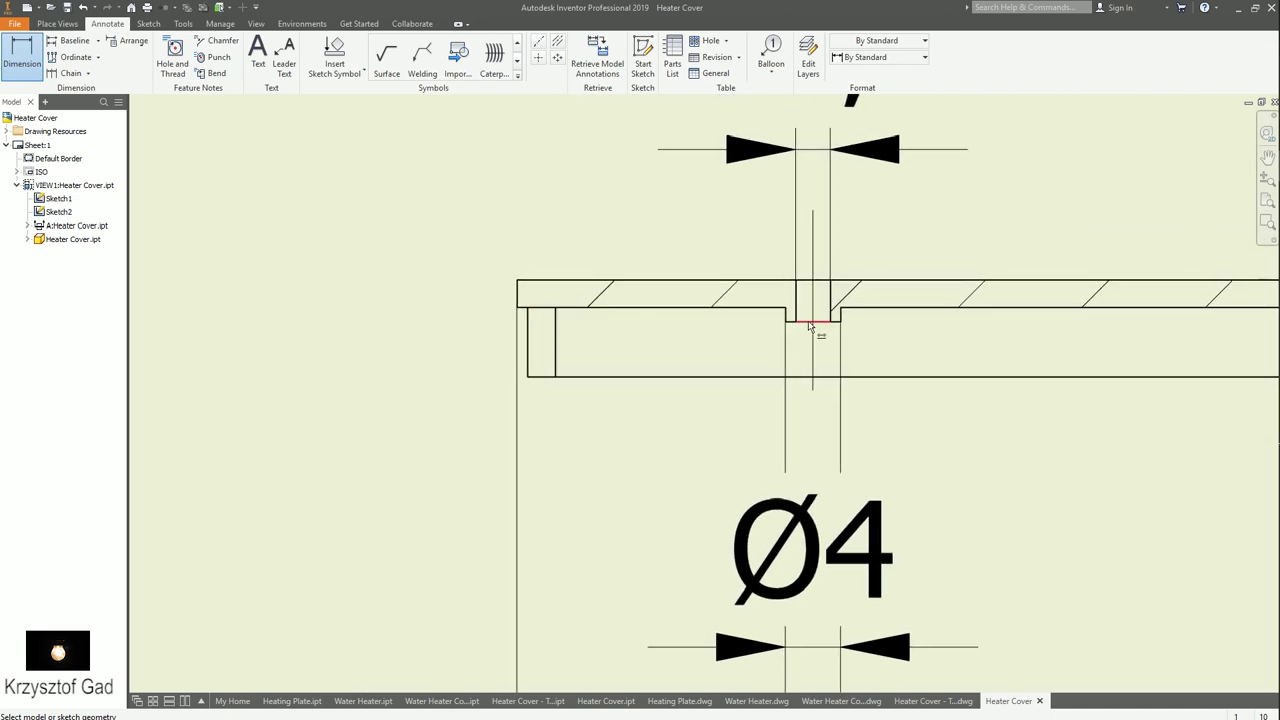
- Add vertical 1 and 5 height dimensions at the left end of section A-A
click(810, 326)
click(694, 312)
scroll(477, 398, up, 2)
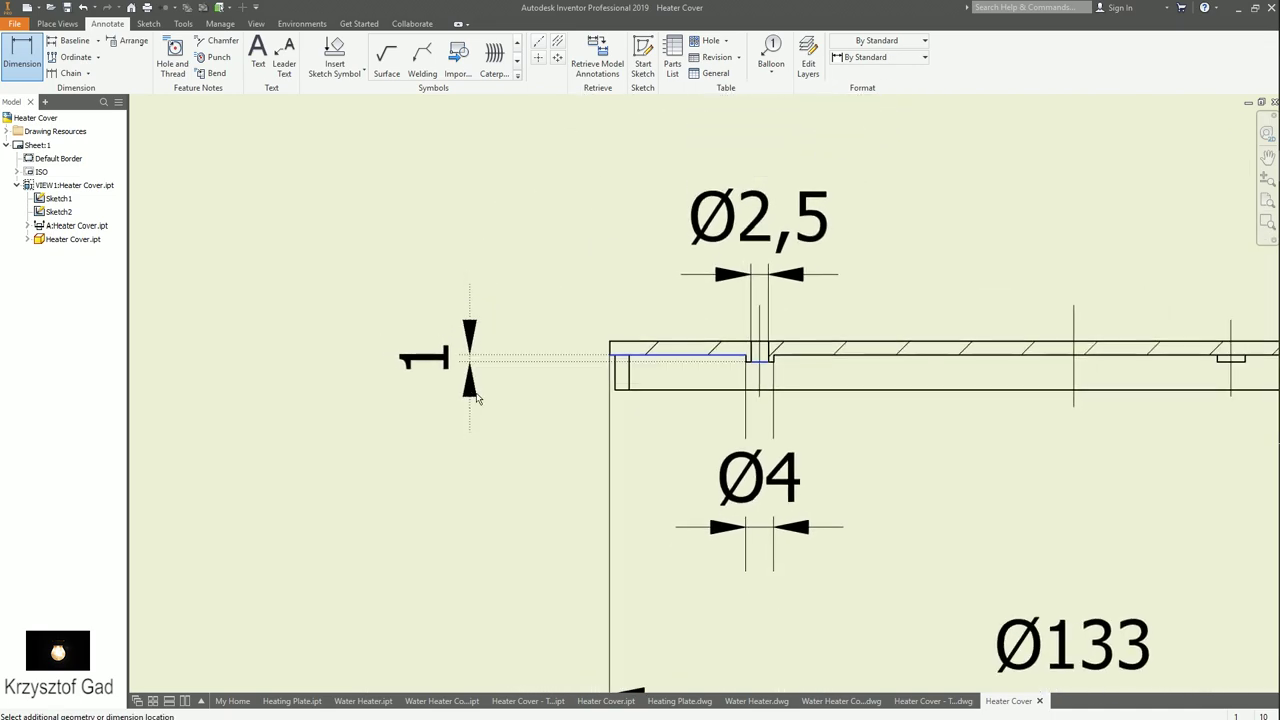
click(533, 397)
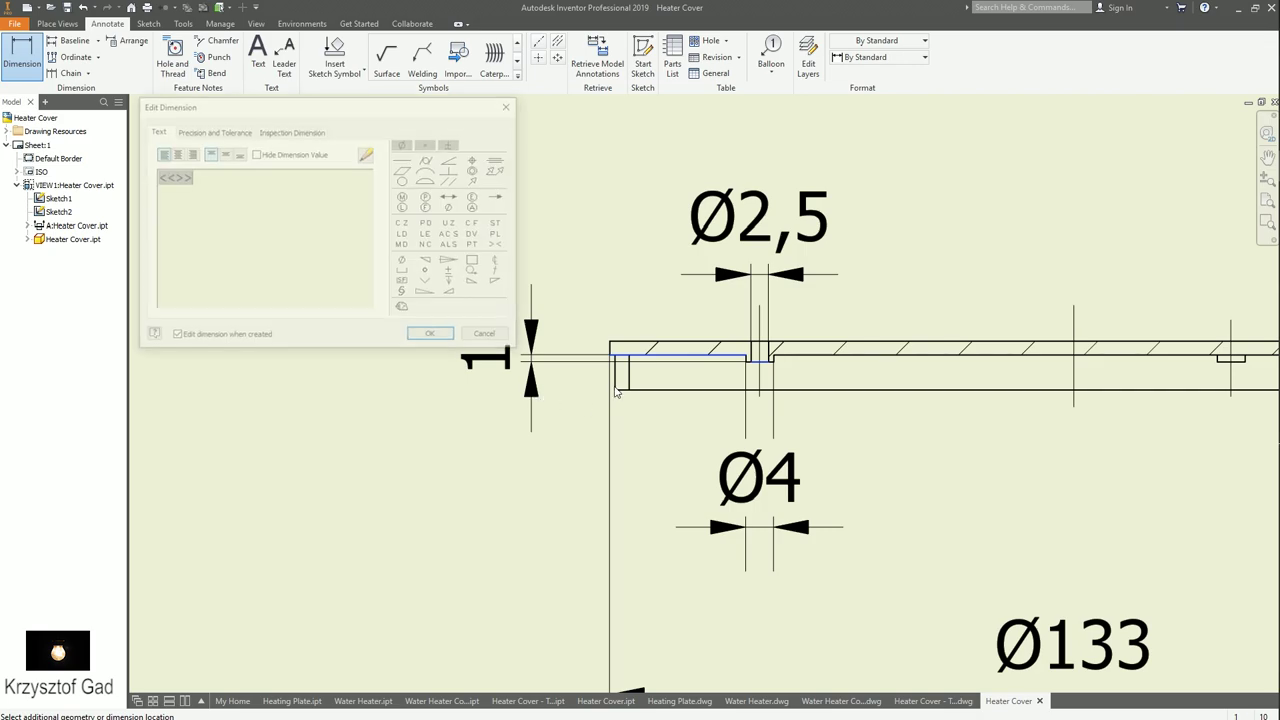
click(468, 337)
click(617, 383)
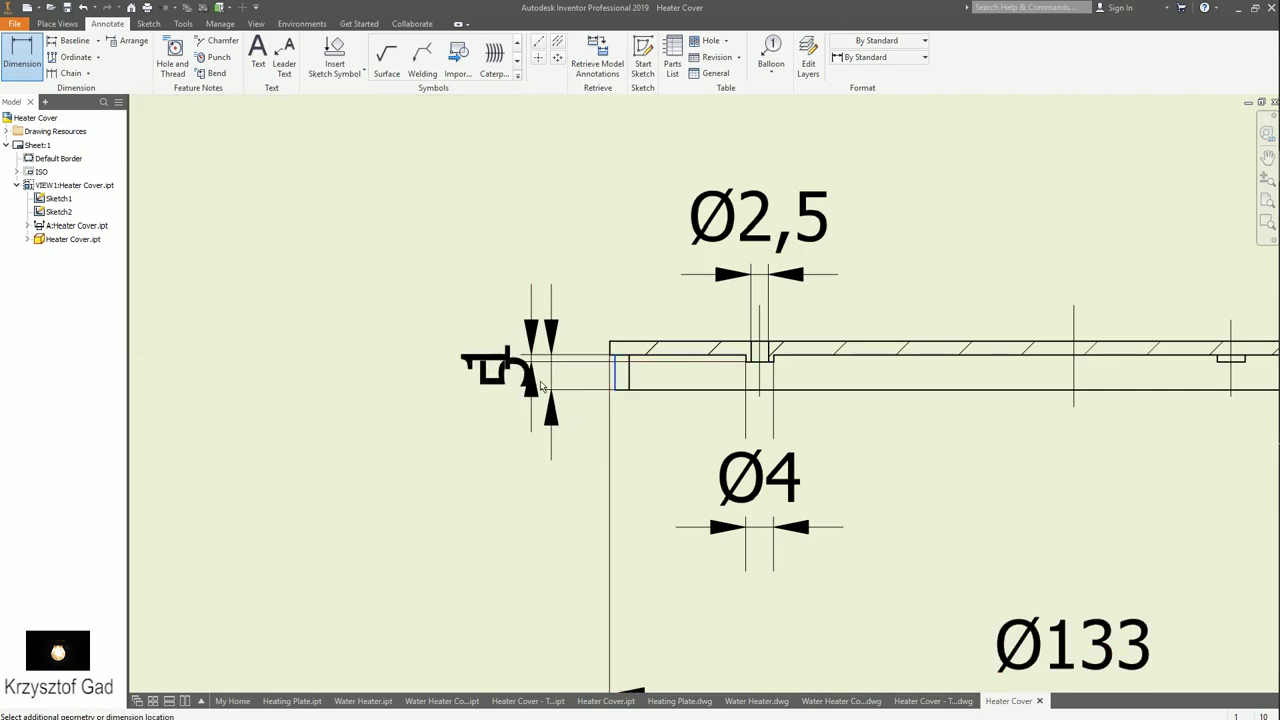
click(434, 397)
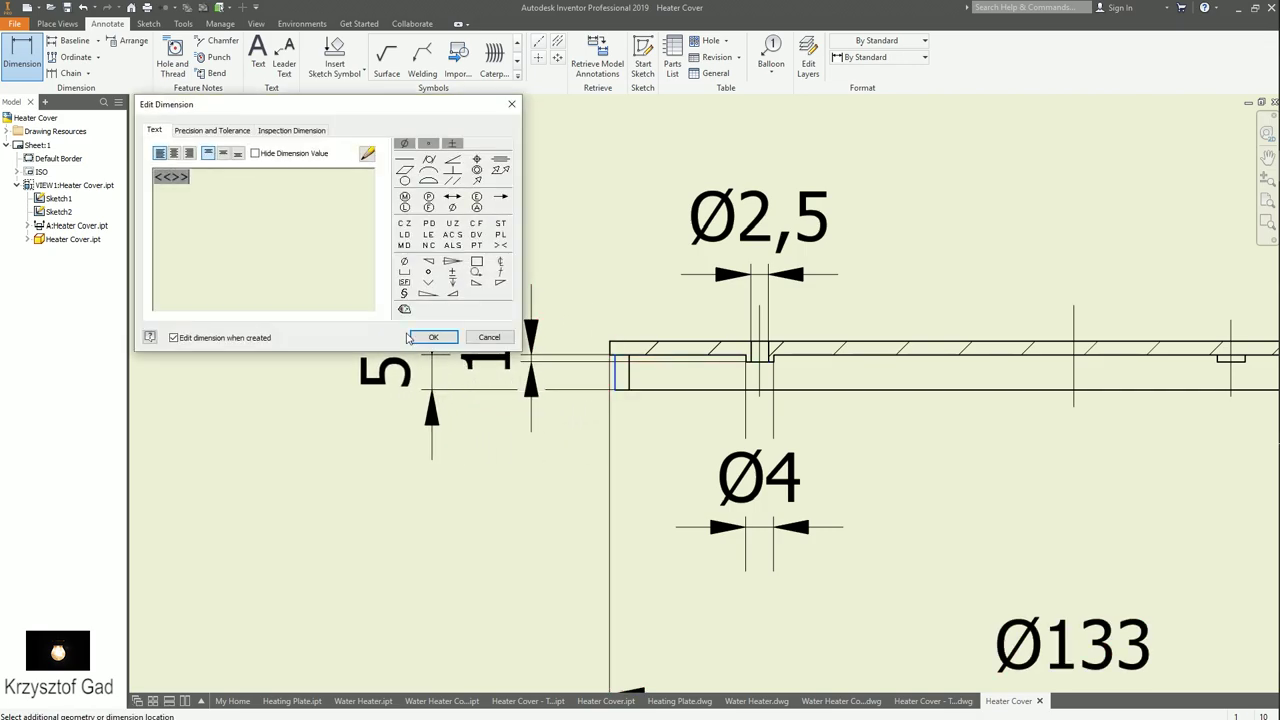
click(424, 336)
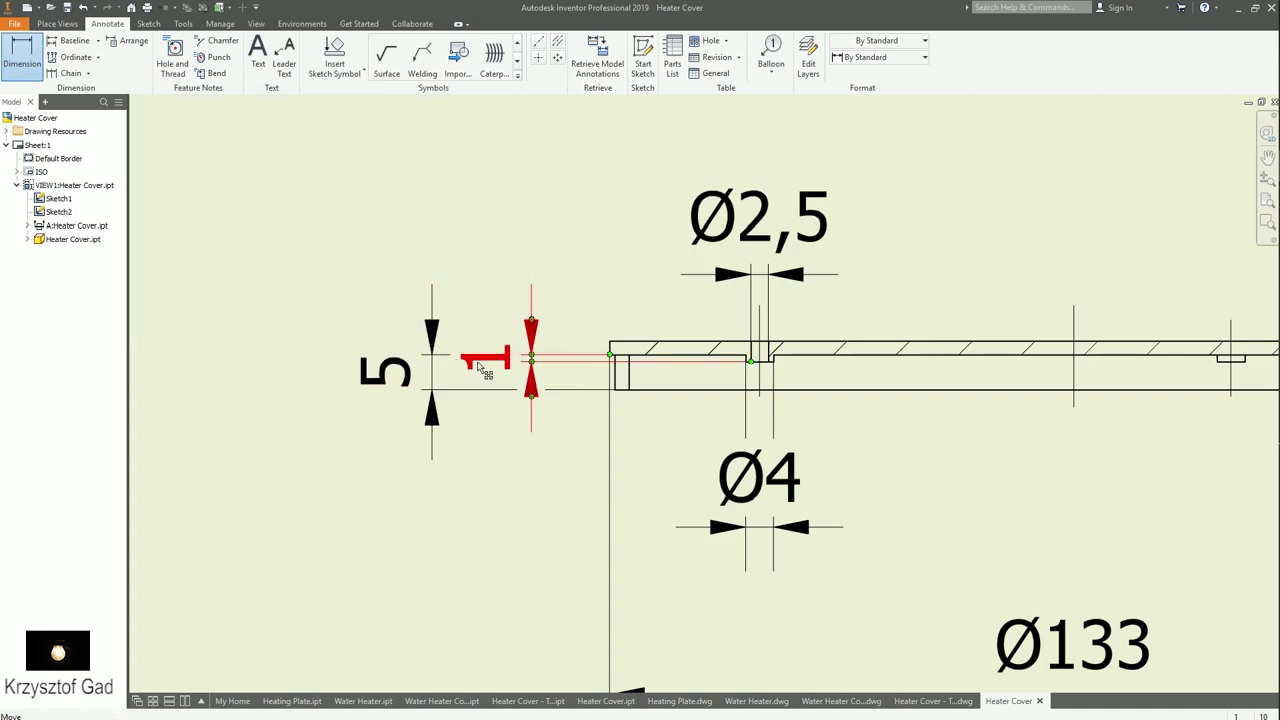
- Reposition the 1, 5, Ø4 and Ø2,5 dimensions into clear spots around the part
key(Escape)
drag(480, 368, 490, 280)
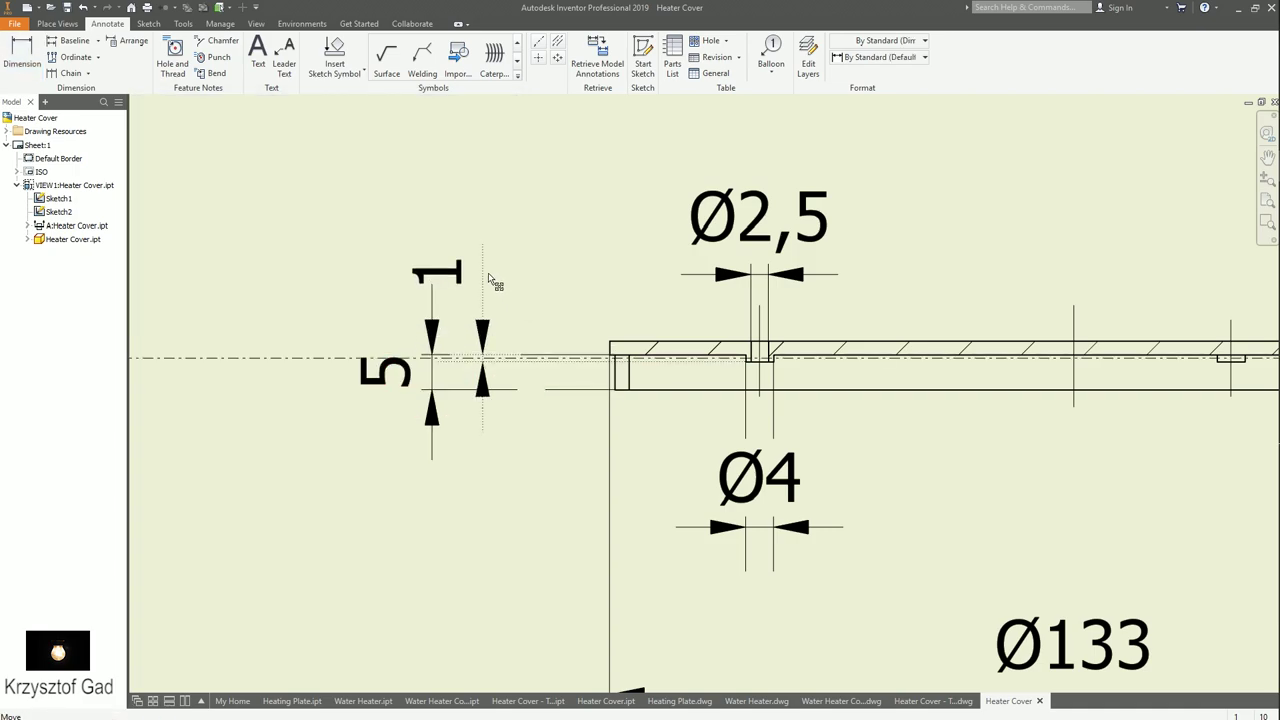
click(424, 335)
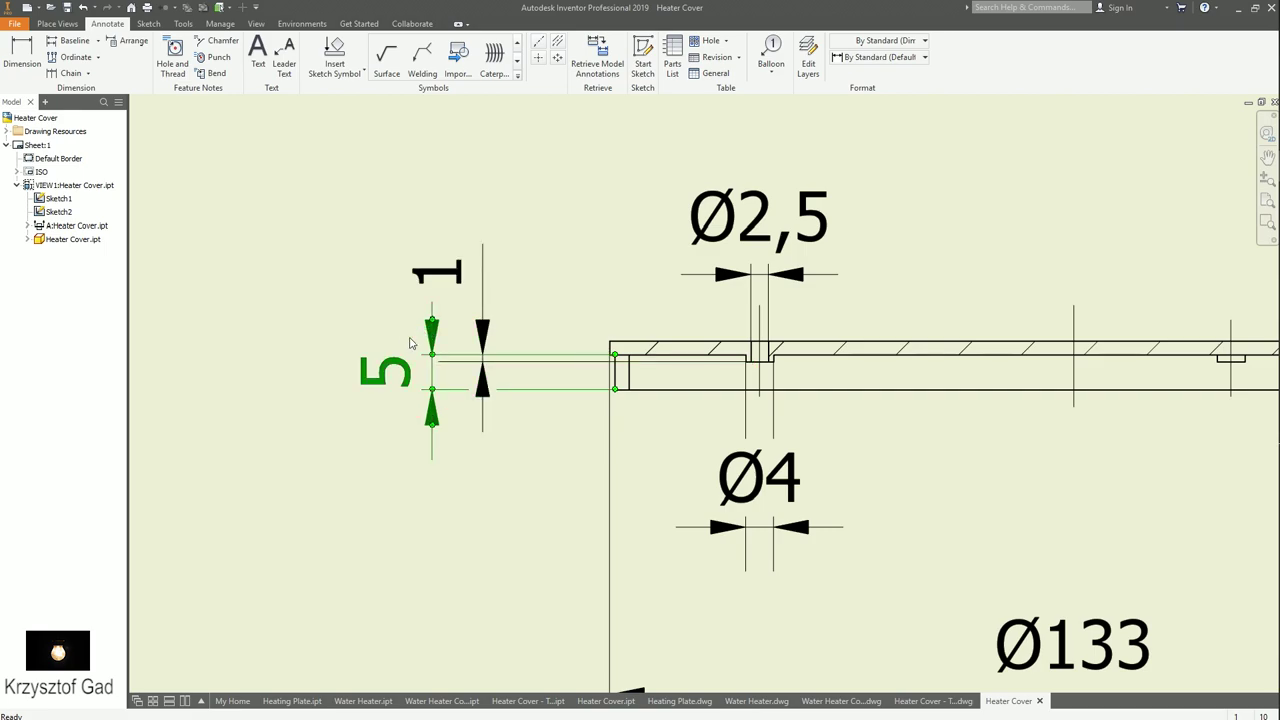
drag(409, 343, 370, 287)
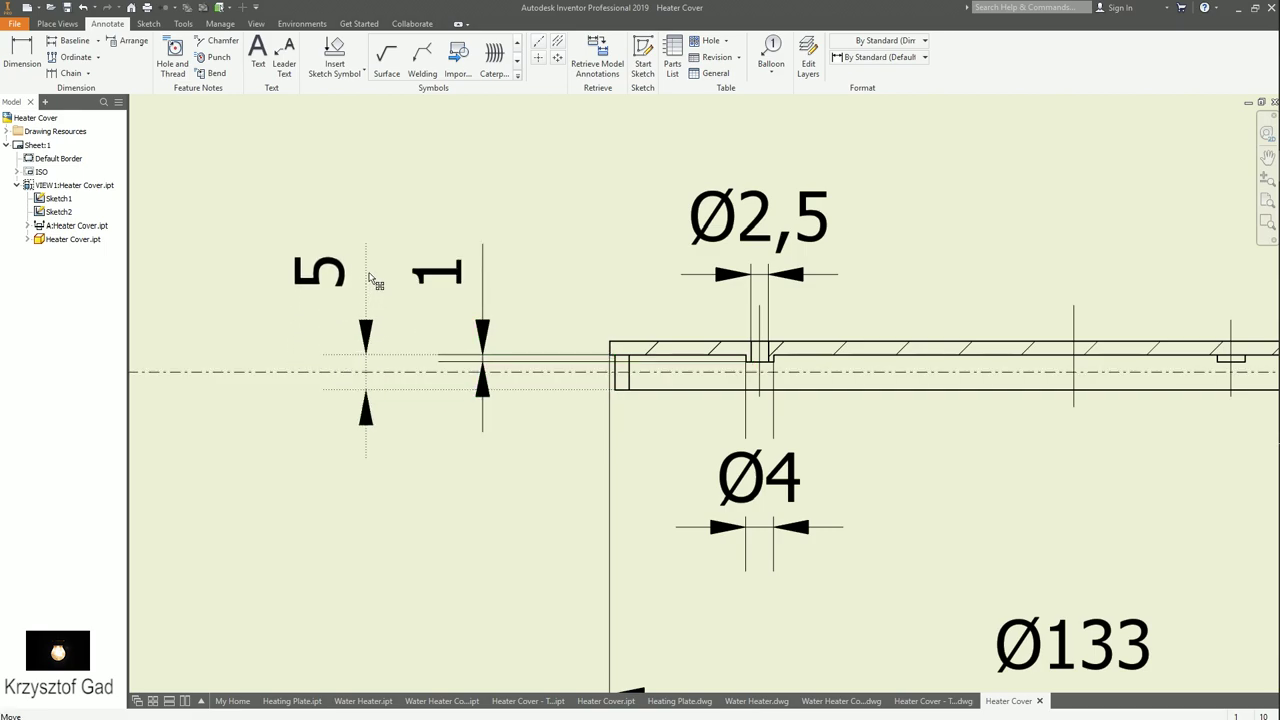
mouse_move(765, 534)
mouse_down()
mouse_move(835, 478)
mouse_move(863, 506)
mouse_up()
click(770, 215)
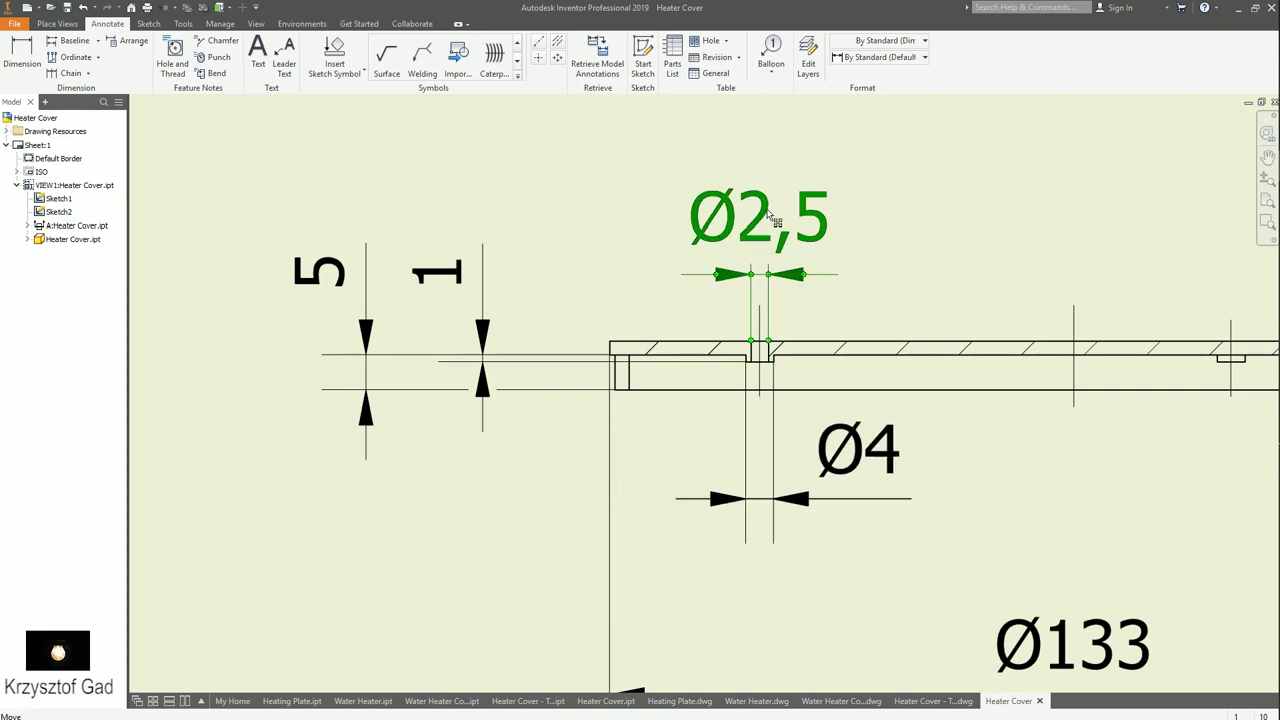
drag(770, 215, 863, 245)
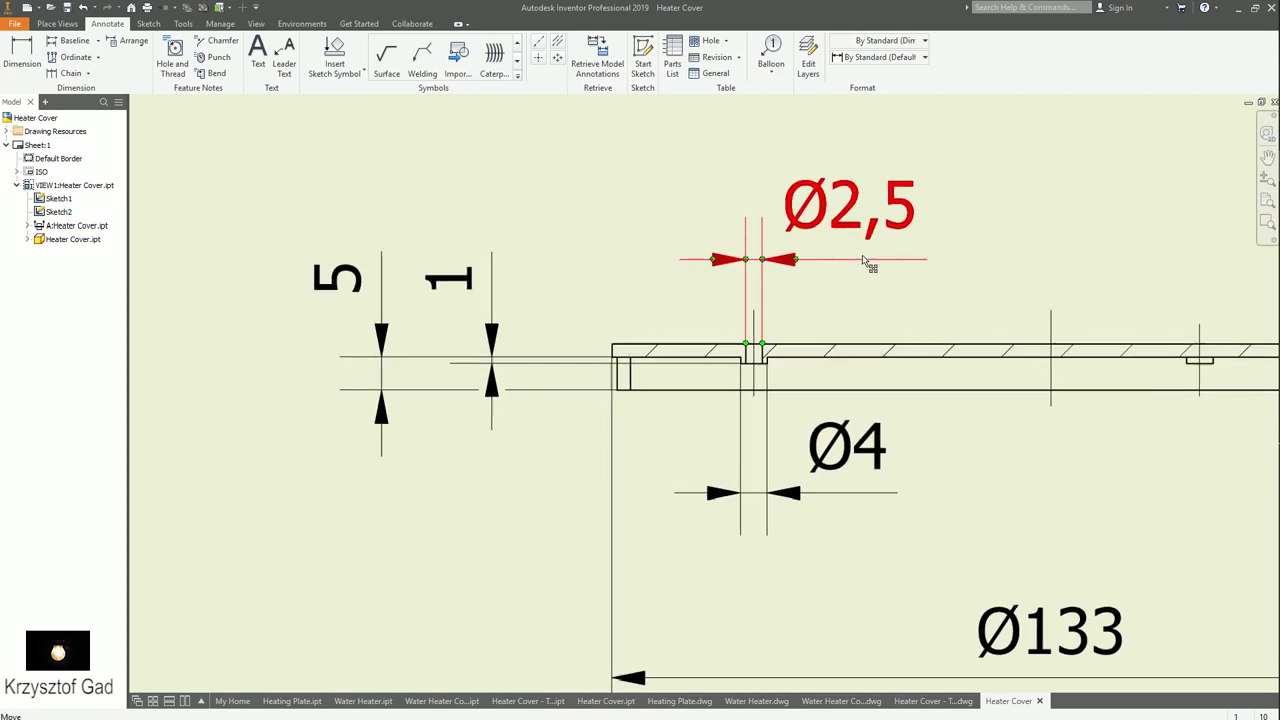
scroll(863, 262, down, 5)
middle_drag(851, 260, 851, 560)
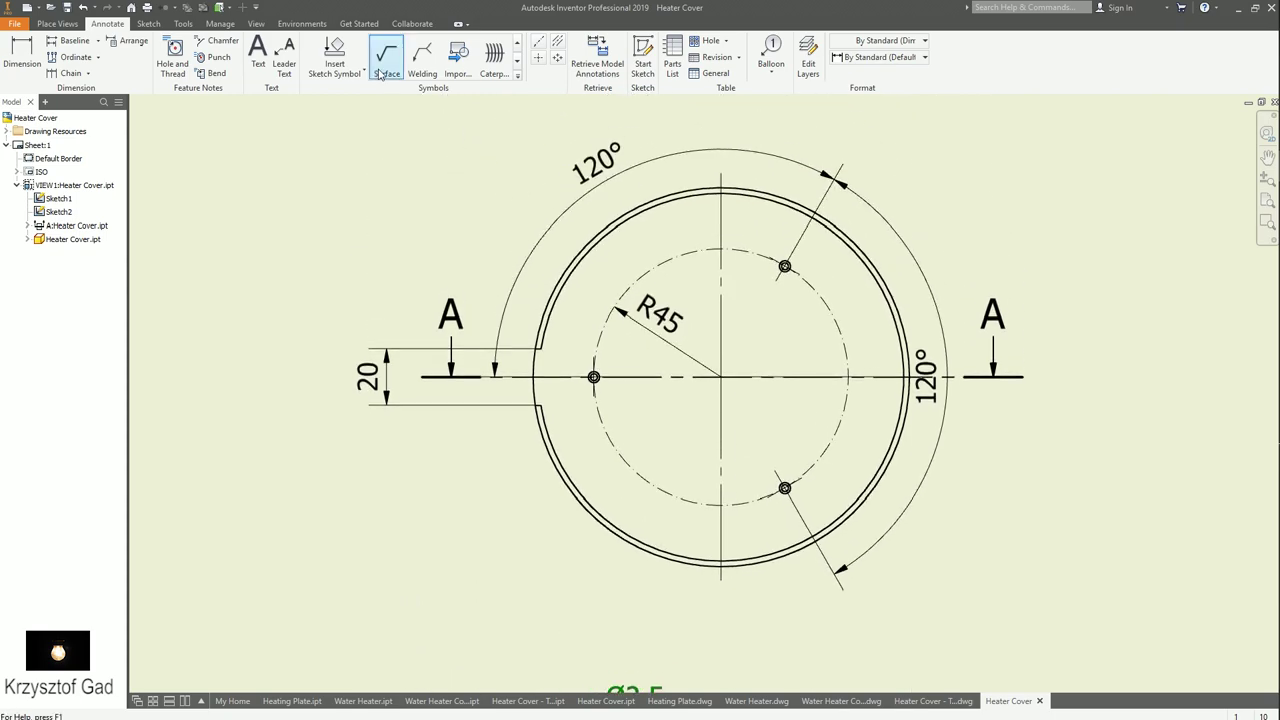
- Add an R64,5 radius dimension to the circle in the plan view
click(21, 55)
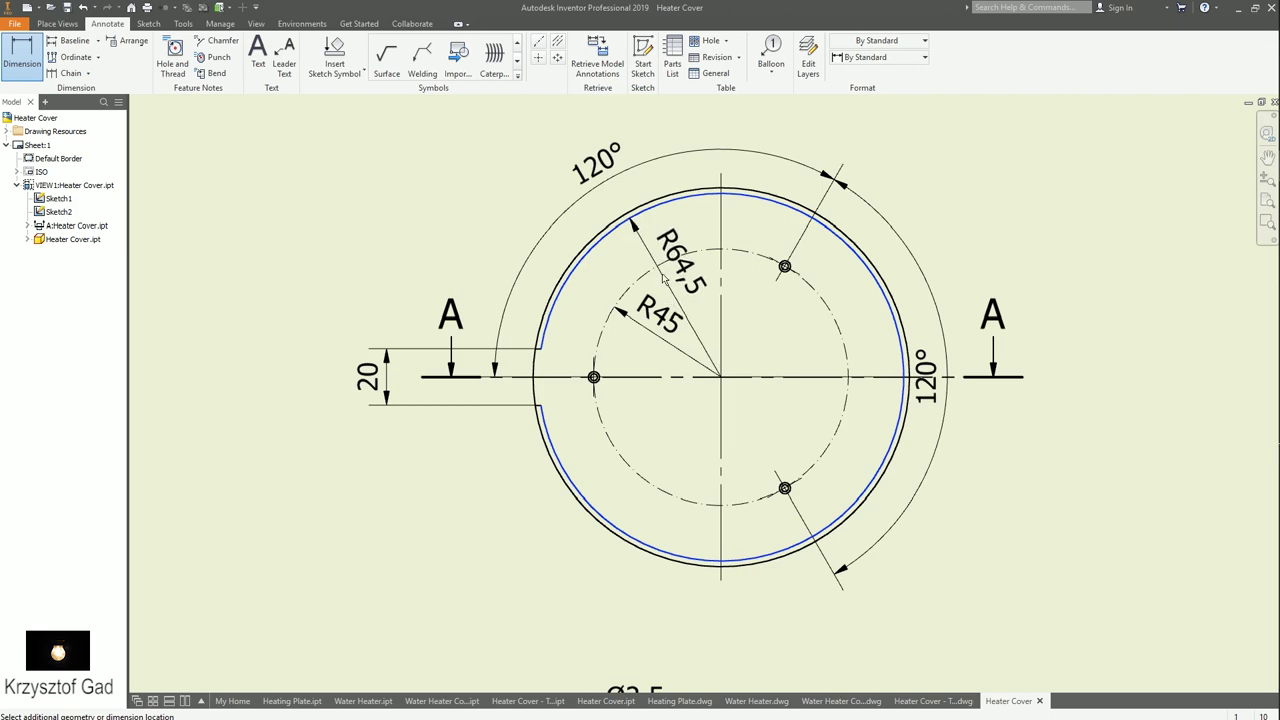
click(661, 281)
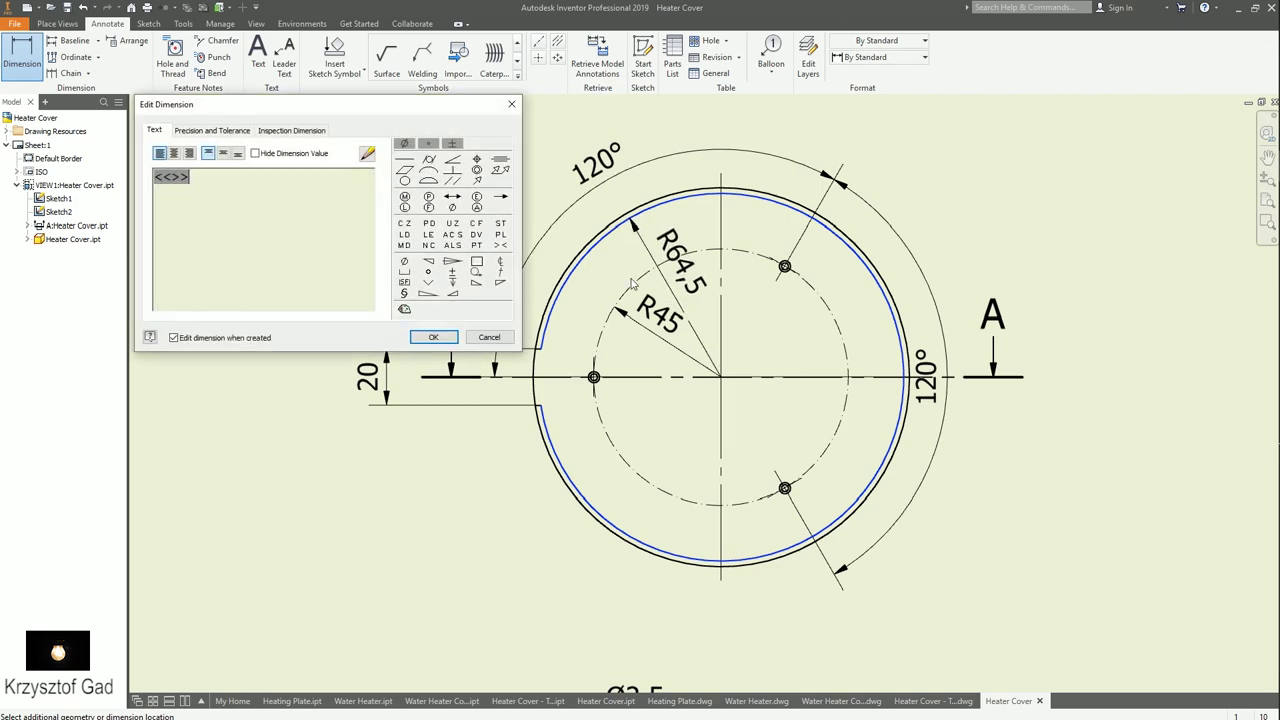
click(434, 337)
key(F5)
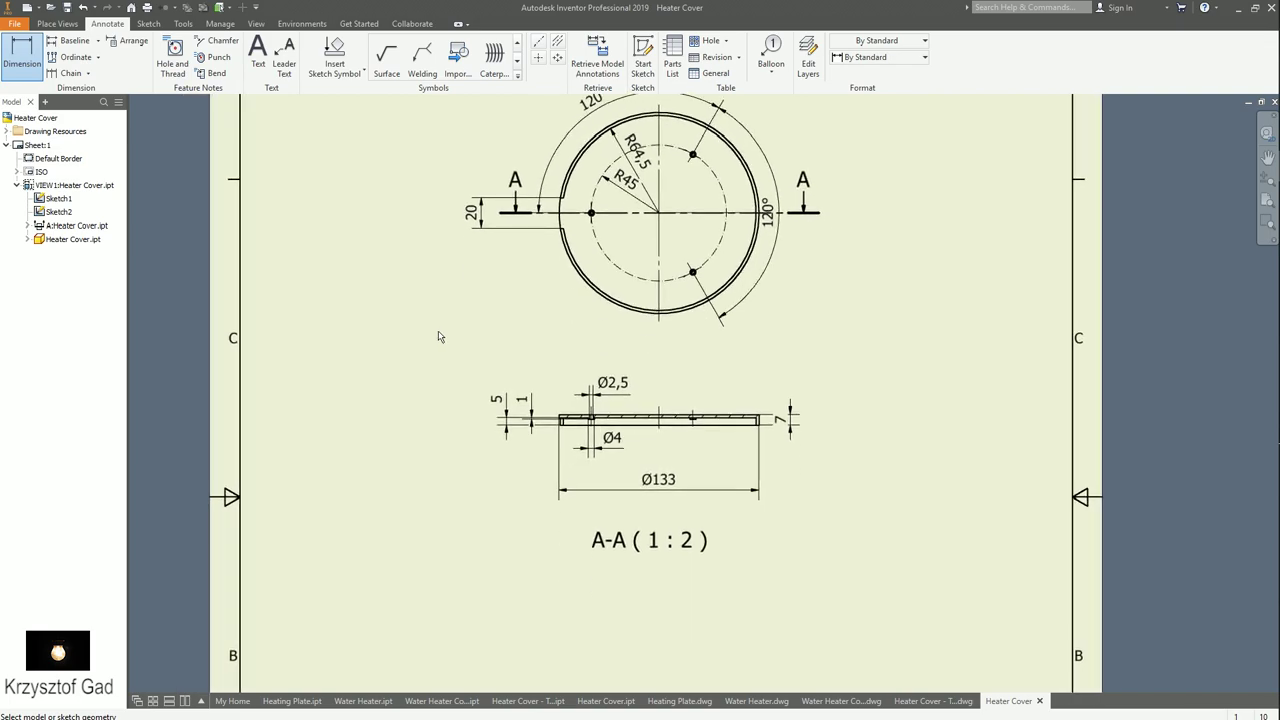
- Drag section A-A and then the plan view lower on the sheet
key(F5)
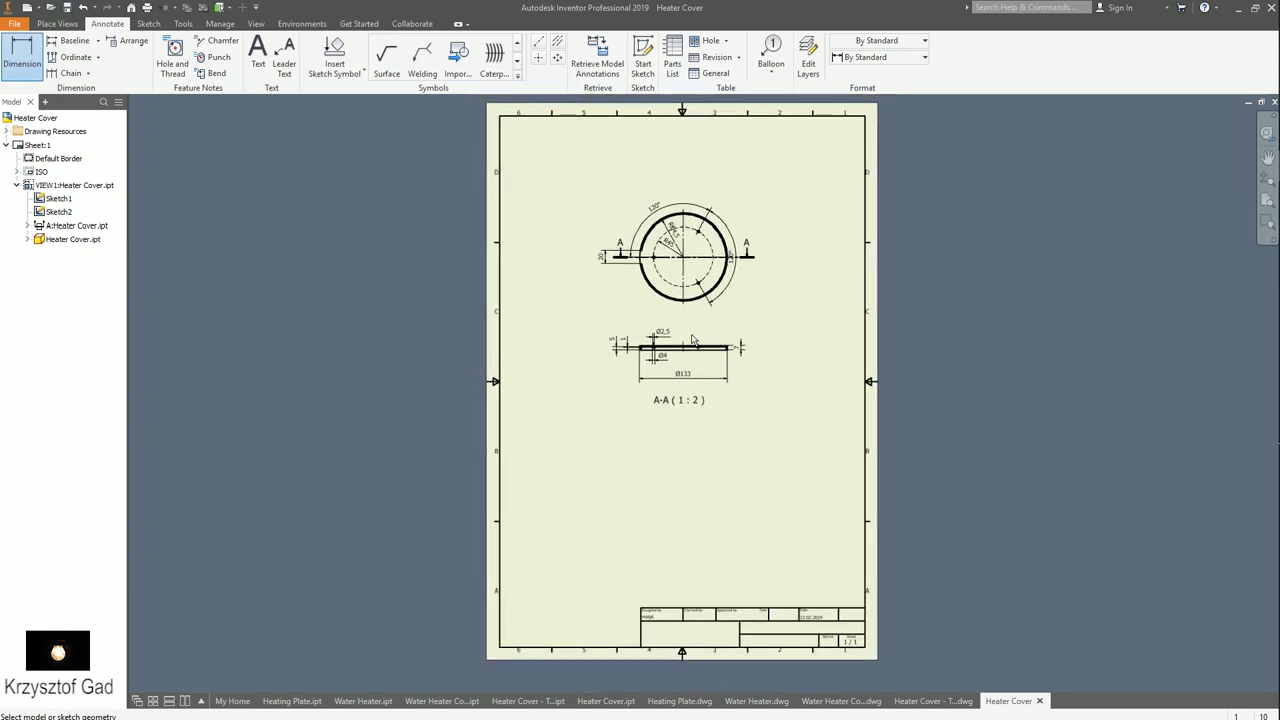
scroll(682, 331, down, 2)
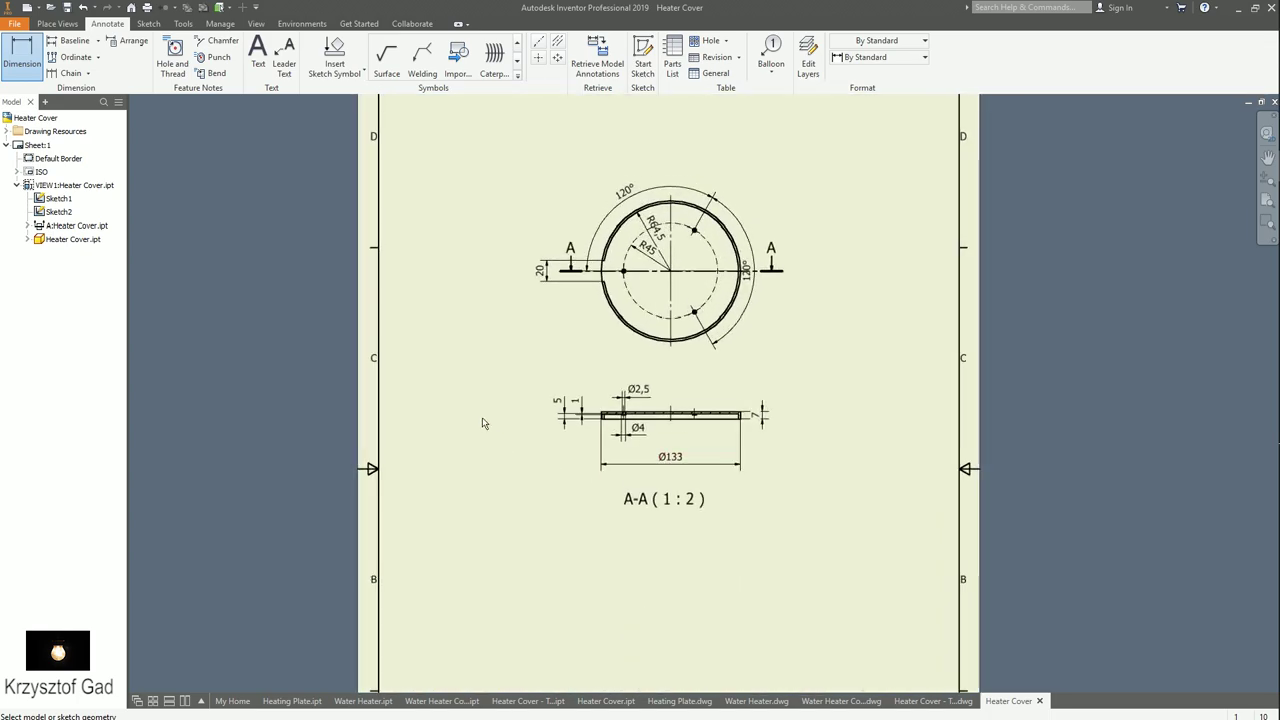
key(Escape)
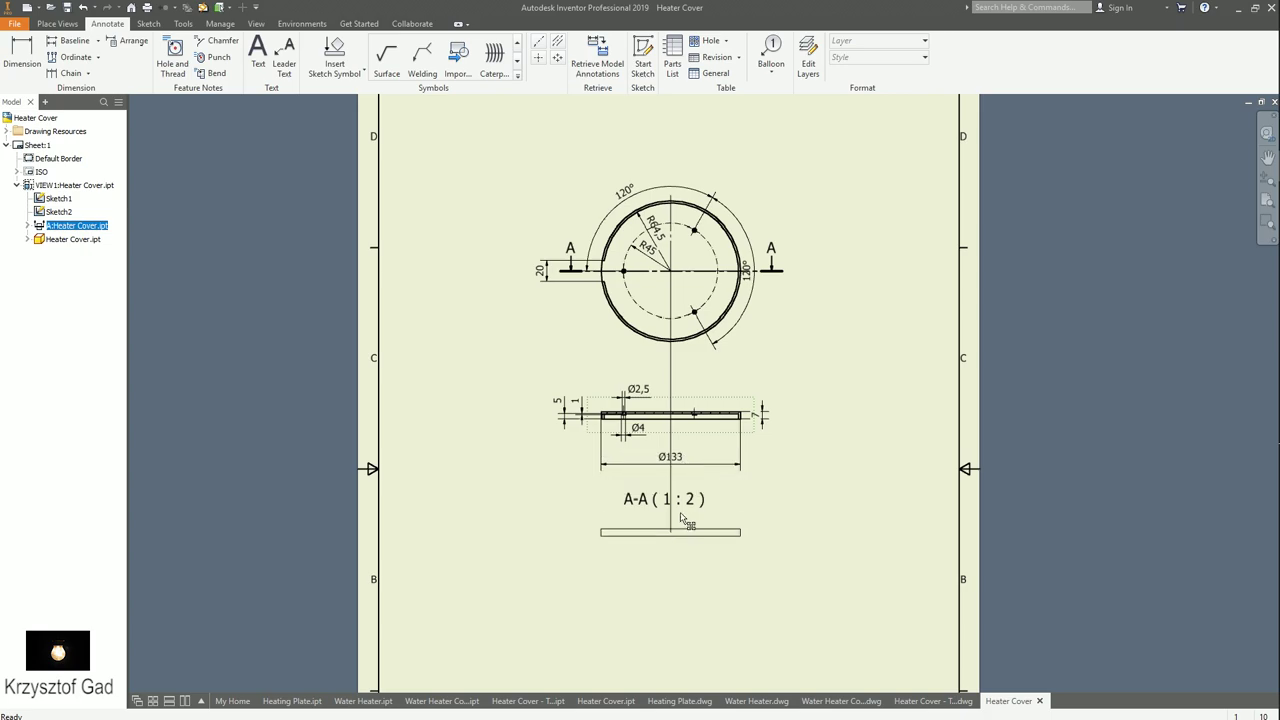
drag(677, 400, 690, 518)
drag(698, 362, 676, 422)
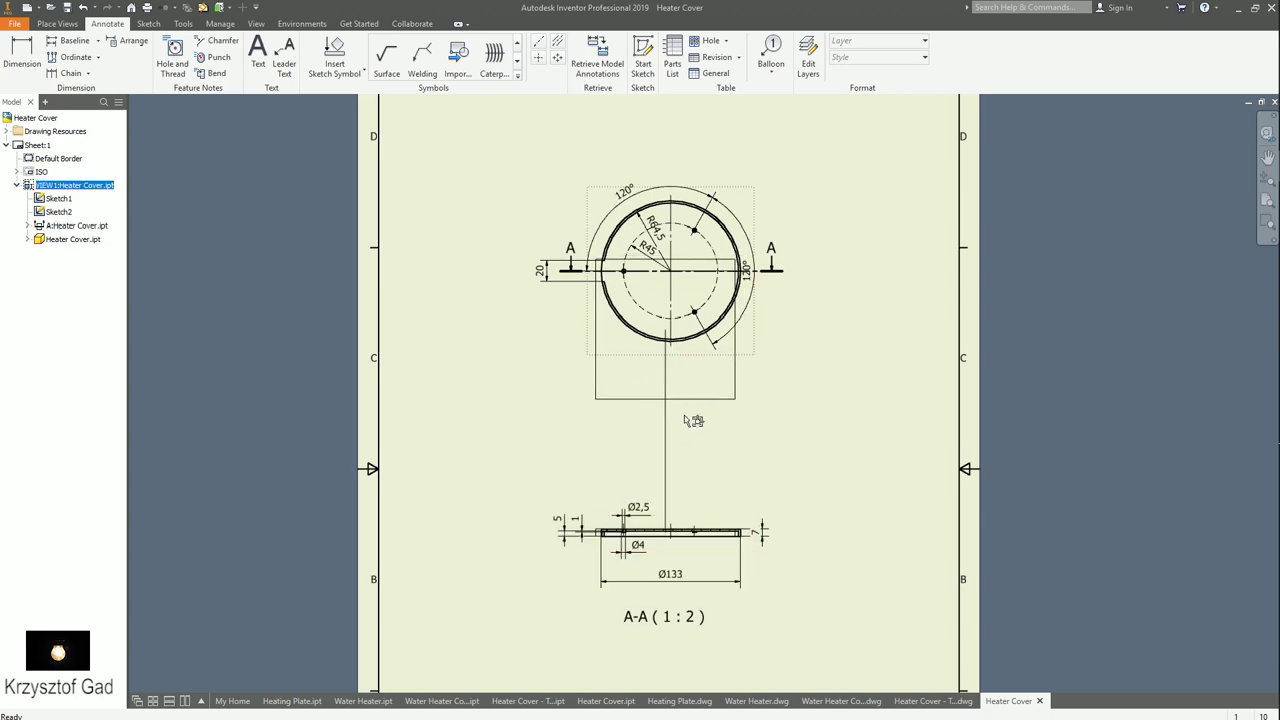
scroll(676, 422, up, 1)
scroll(676, 422, up, 1)
scroll(676, 422, up, 1)
middle_drag(676, 422, 676, 476)
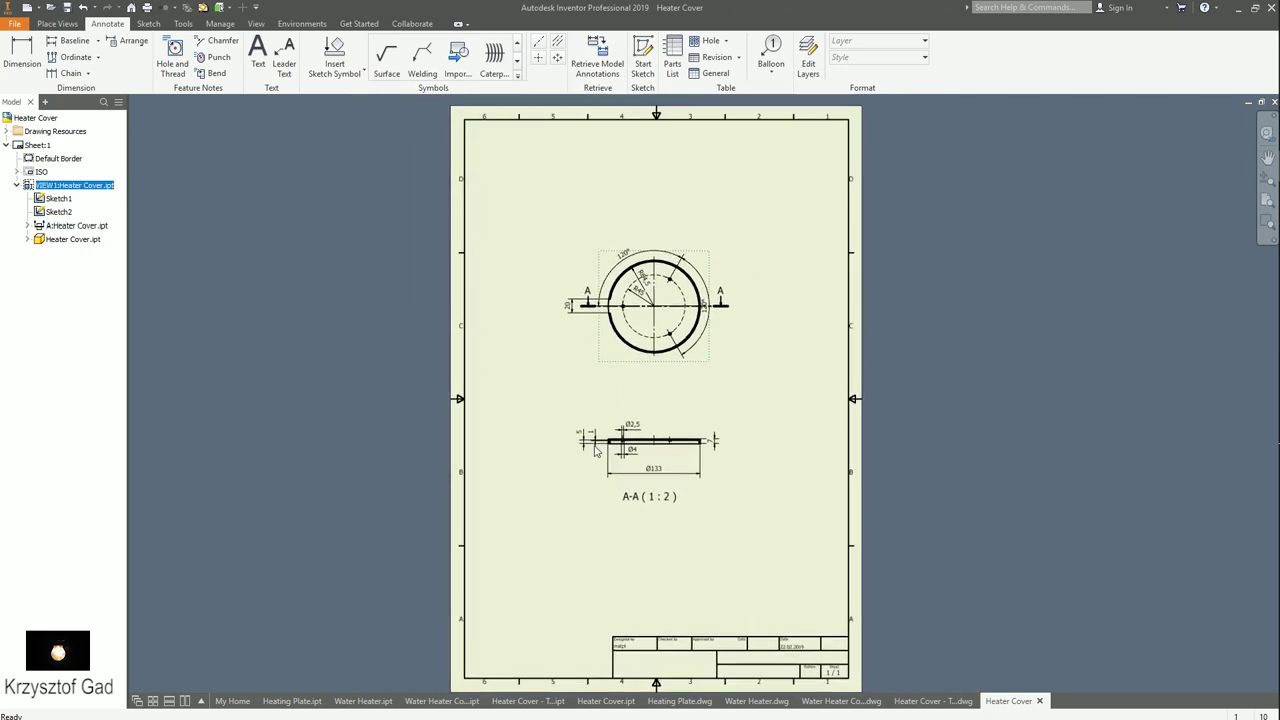